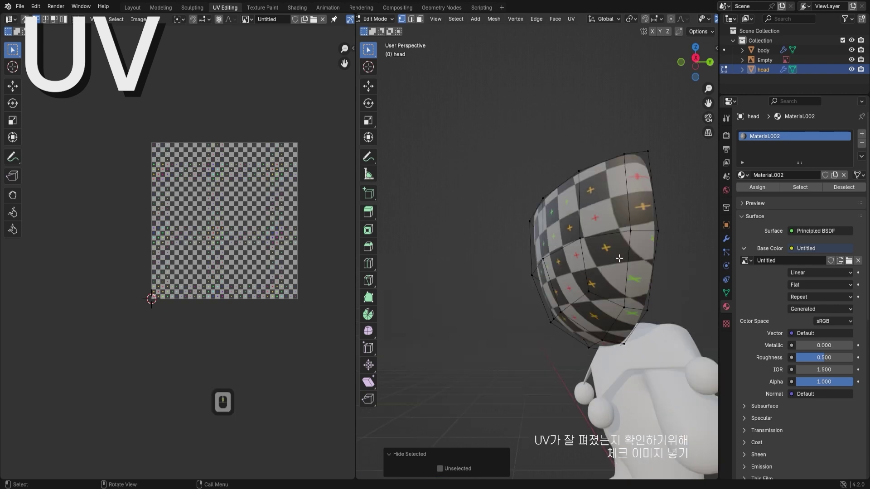
# - Set the texture brush radius and paint the face area of the head's UV layout white
pyautogui.keyDown('alt'); pyautogui.moveTo(587, 239); pyautogui.dragTo(566, 235, button='middle'); pyautogui.keyUp('alt')
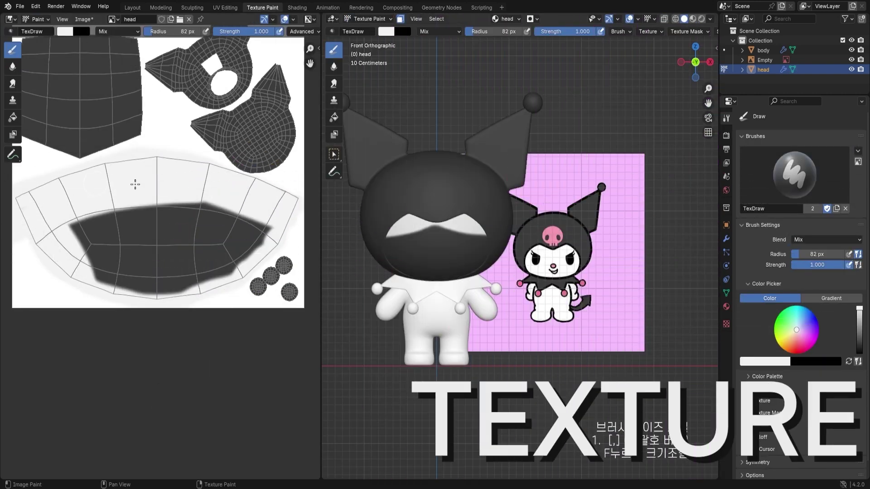
pyautogui.press('f')
pyautogui.press('f')
pyautogui.click(162, 223)
pyautogui.moveTo(157, 218)
pyautogui.mouseDown()
pyautogui.moveTo(97, 266)
pyautogui.moveTo(226, 243)
pyautogui.mouseUp()
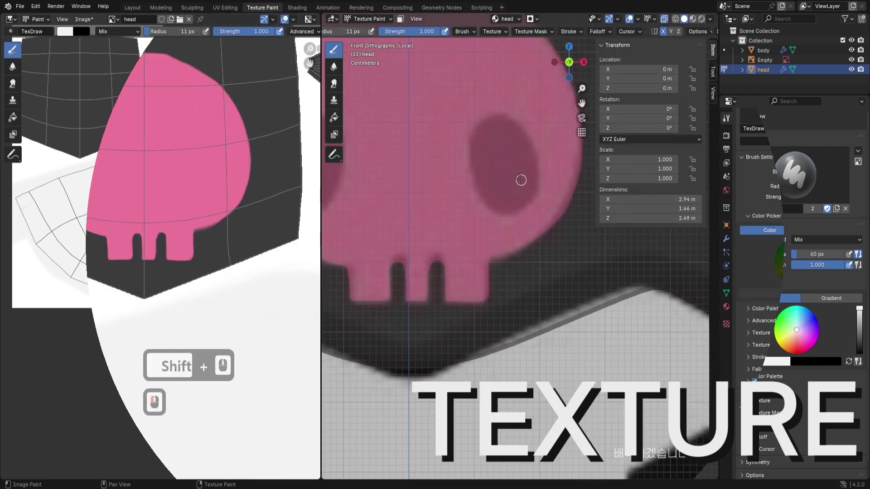
# - Shrink the brush, paint the dark eye socket on the pink skull emblem, and undo the last stroke
pyautogui.press('[')
pyautogui.press('[')
pyautogui.press('[')
pyautogui.press('[')
pyautogui.press('[')
pyautogui.press('[')
pyautogui.moveTo(488, 201)
pyautogui.mouseDown()
pyautogui.moveTo(475, 148)
pyautogui.moveTo(503, 183)
pyautogui.moveTo(510, 178)
pyautogui.mouseUp()
pyautogui.moveTo(199, 149); pyautogui.dragTo(222, 194)
pyautogui.hotkey('ctrl', 'z')
pyautogui.hotkey('shift', 'x')
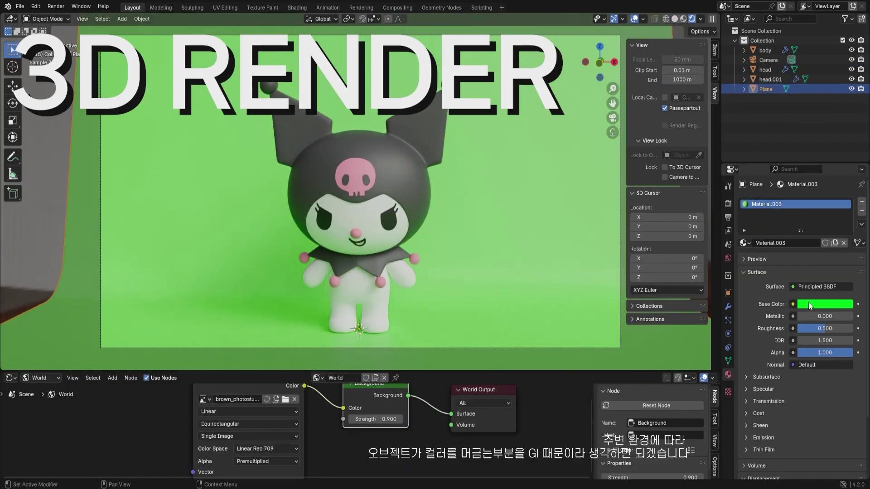
pyautogui.moveTo(776, 258)
pyautogui.mouseDown()
pyautogui.moveTo(779, 278)
pyautogui.moveTo(802, 286)
pyautogui.mouseUp()
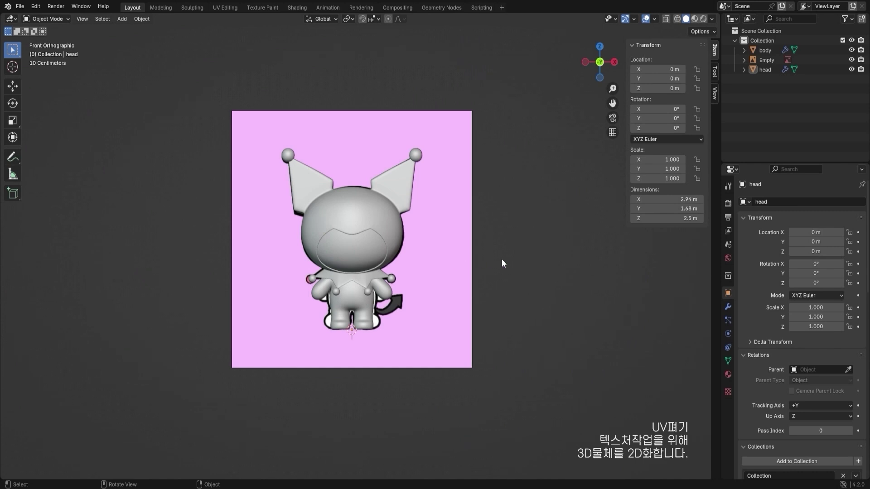
# - Open the UV Editing workspace and inspect the head's ear-tip spheres alongside their UV layout
pyautogui.click(233, 7)
pyautogui.scroll(3, 499, 240)
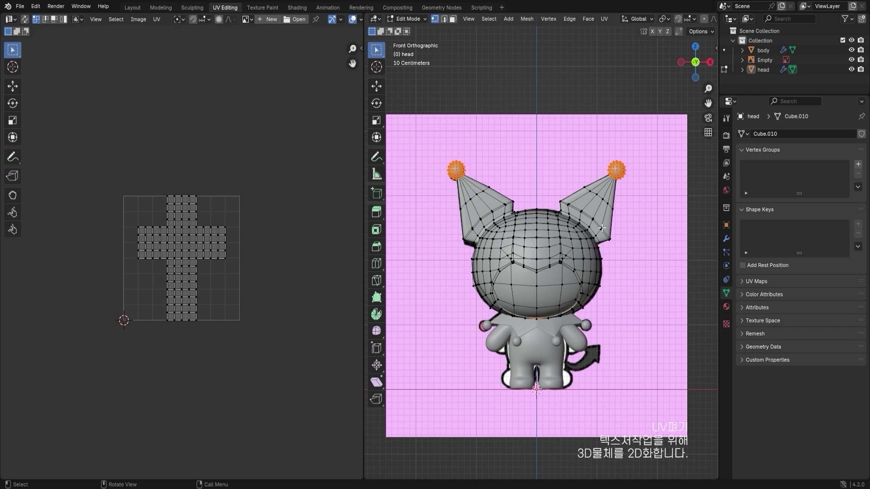
pyautogui.scroll(1, 154, 298)
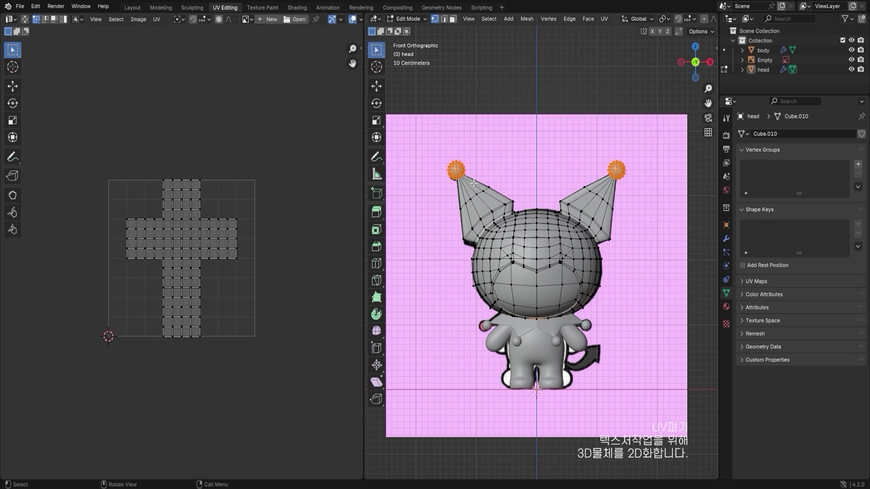
pyautogui.scroll(5, 618, 235)
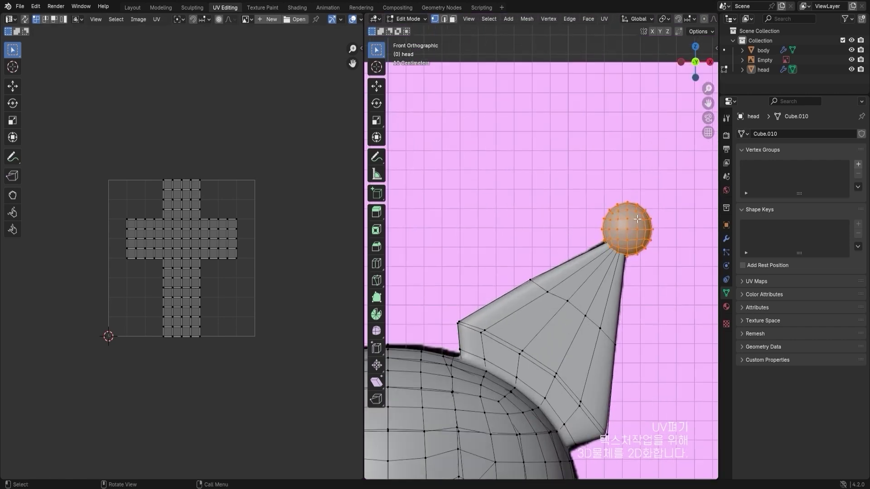
pyautogui.keyDown('shift'); pyautogui.moveTo(638, 219); pyautogui.dragTo(565, 211, button='middle'); pyautogui.keyUp('shift')
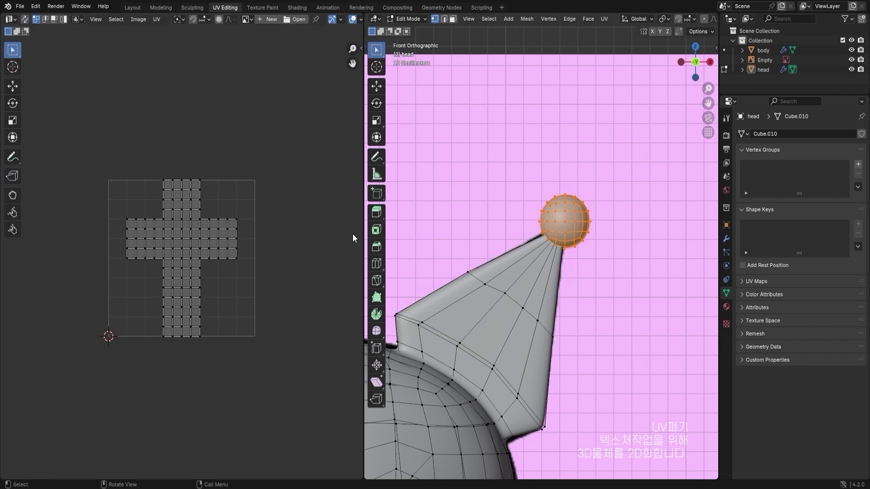
pyautogui.moveTo(407, 227); pyautogui.dragTo(516, 135, button='middle')
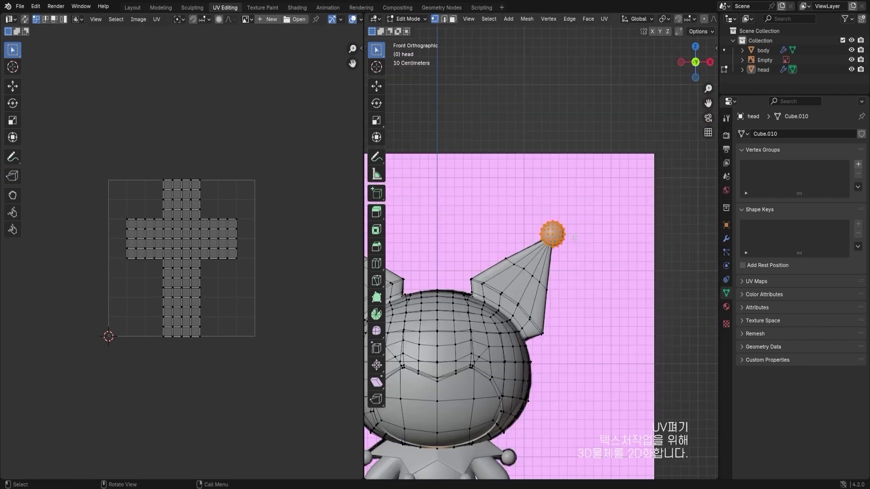
pyautogui.scroll(4, 511, 130)
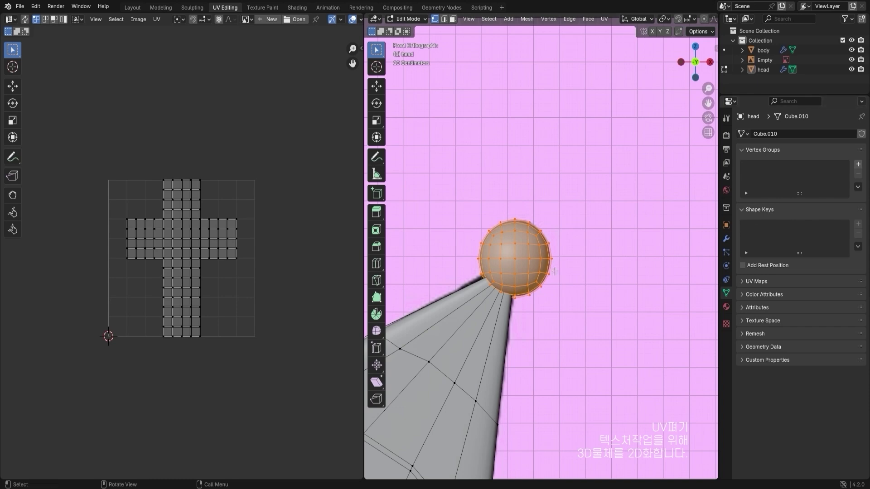
# - Deselect everything and select parts of the ear-tip sphere to compare them with their UV faces
pyautogui.hotkey('alt', 'a')
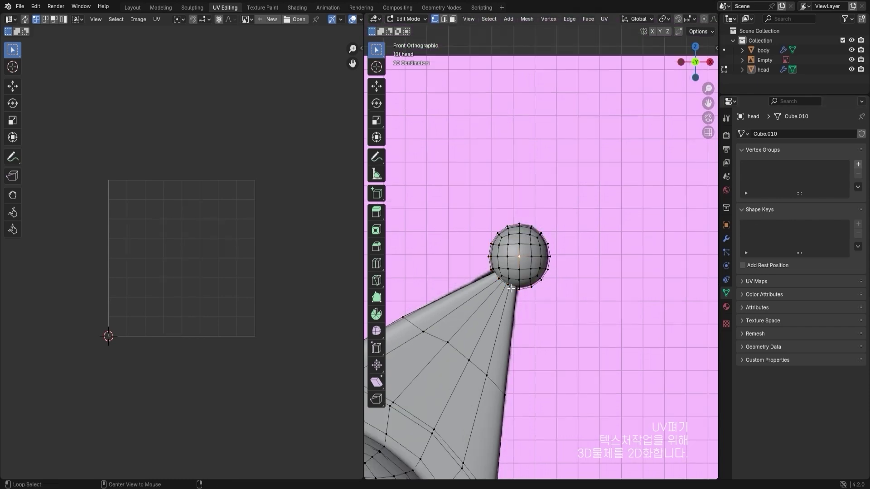
pyautogui.moveTo(482, 270); pyautogui.dragTo(571, 260, button='middle')
pyautogui.click(492, 265)
pyautogui.scroll(2, 570, 262)
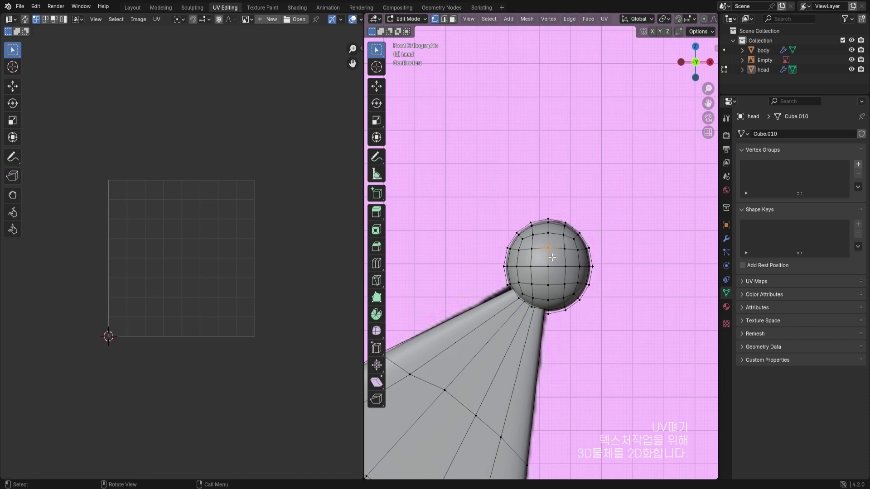
pyautogui.moveTo(556, 243); pyautogui.dragTo(636, 270, button='middle')
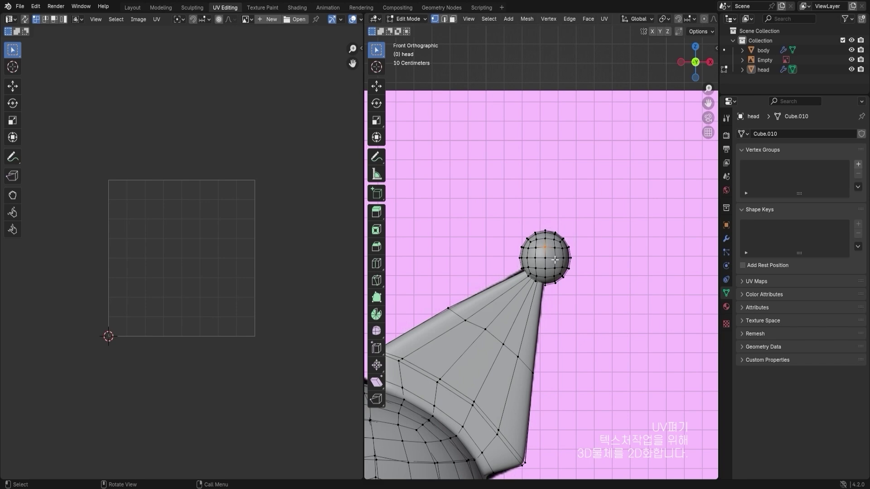
pyautogui.press('l')
pyautogui.moveTo(555, 259); pyautogui.dragTo(455, 279, button='middle')
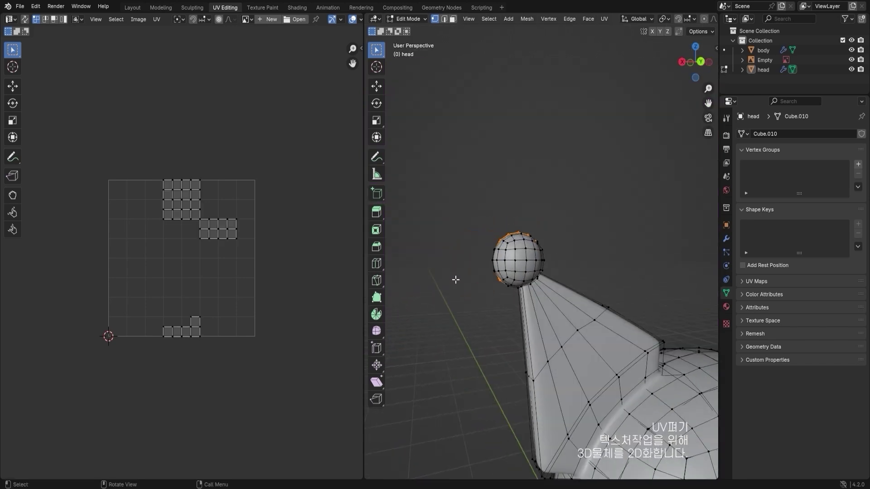
pyautogui.moveTo(501, 217); pyautogui.dragTo(534, 238)
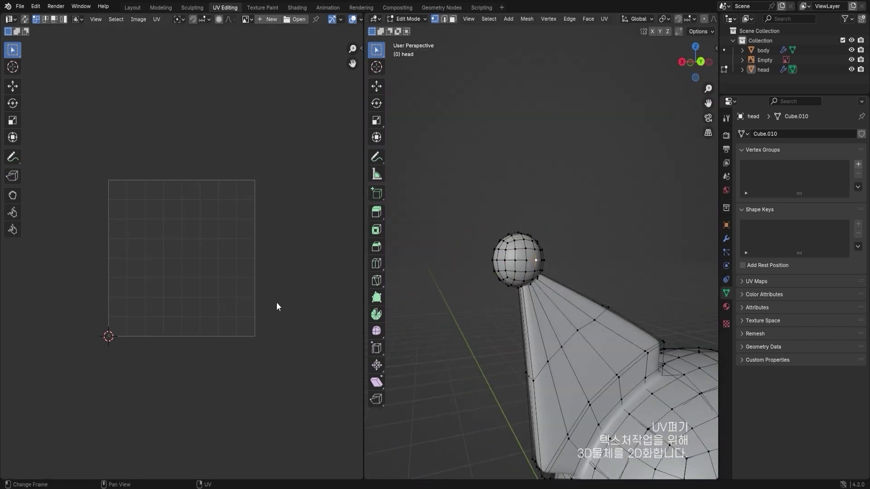
# - Return to the front view of the character and leave Edit Mode on the head
pyautogui.moveTo(408, 312); pyautogui.dragTo(565, 323, button='middle')
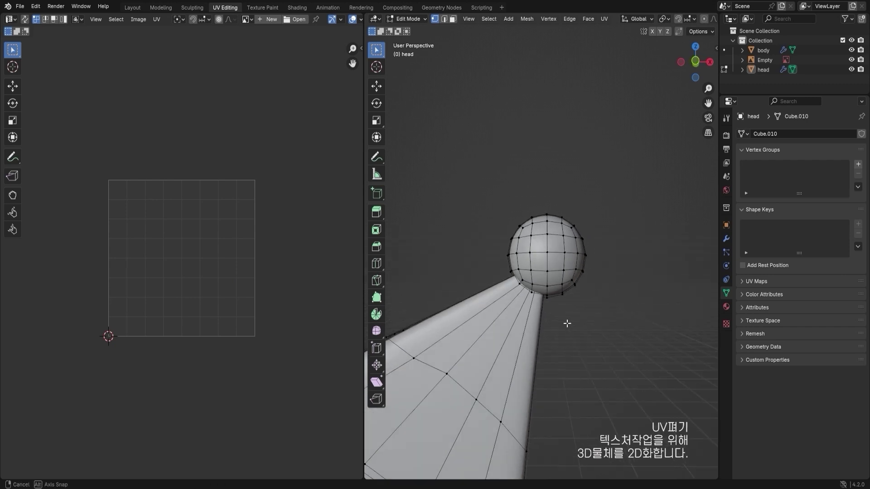
pyautogui.scroll(2, 568, 323)
pyautogui.press('KP_1')
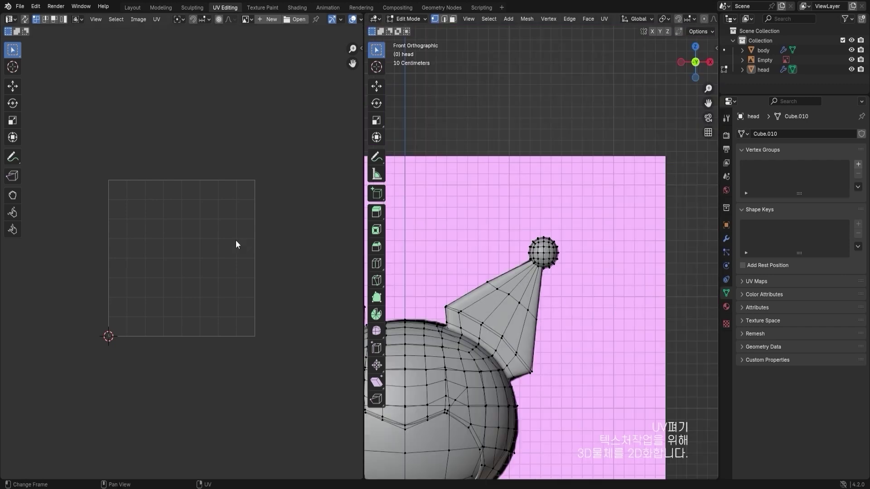
pyautogui.press('Home')
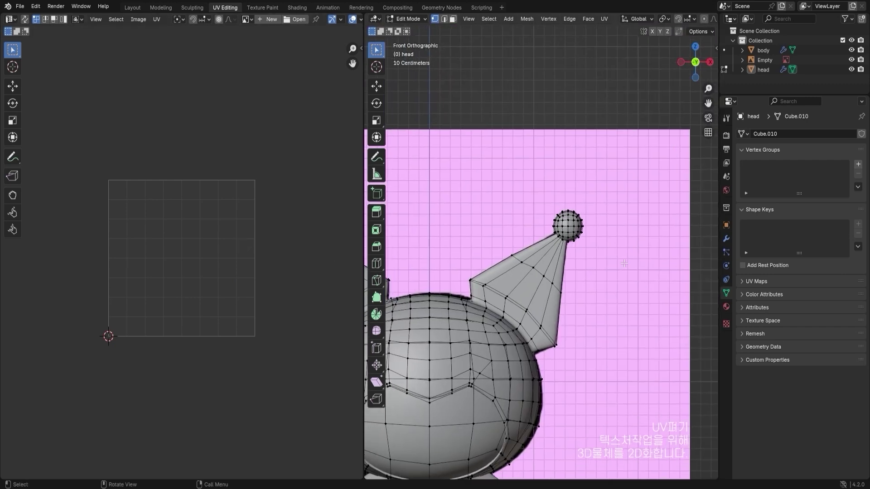
pyautogui.press('Tab')
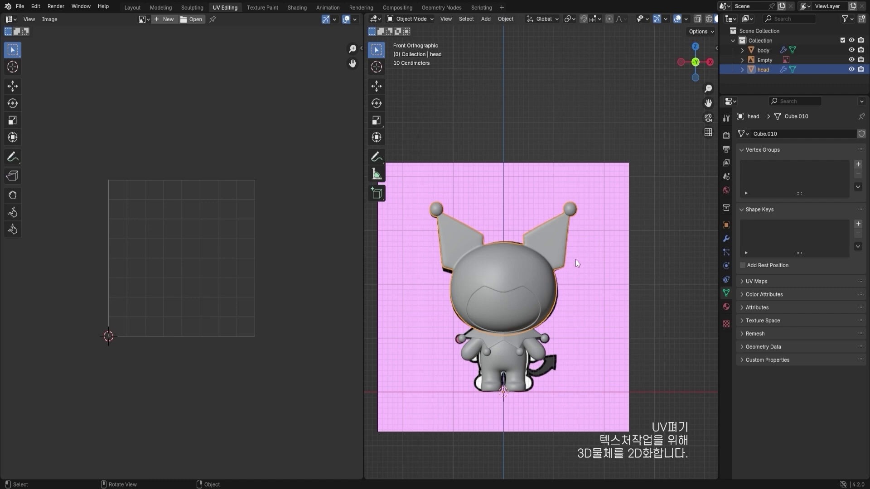
pyautogui.keyDown('shift'); pyautogui.moveTo(576, 259); pyautogui.dragTo(593, 235, button='middle'); pyautogui.keyUp('shift')
pyautogui.click(578, 283)
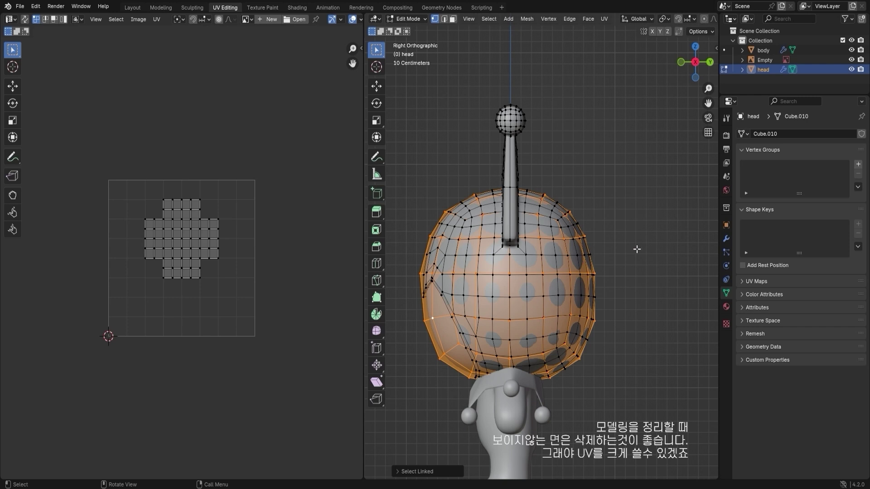
# - Select the inner head shell by growing a selection from its front vertices, and separate that selection into its own object
pyautogui.moveTo(650, 252); pyautogui.dragTo(446, 174)
pyautogui.moveTo(403, 152); pyautogui.dragTo(588, 220)
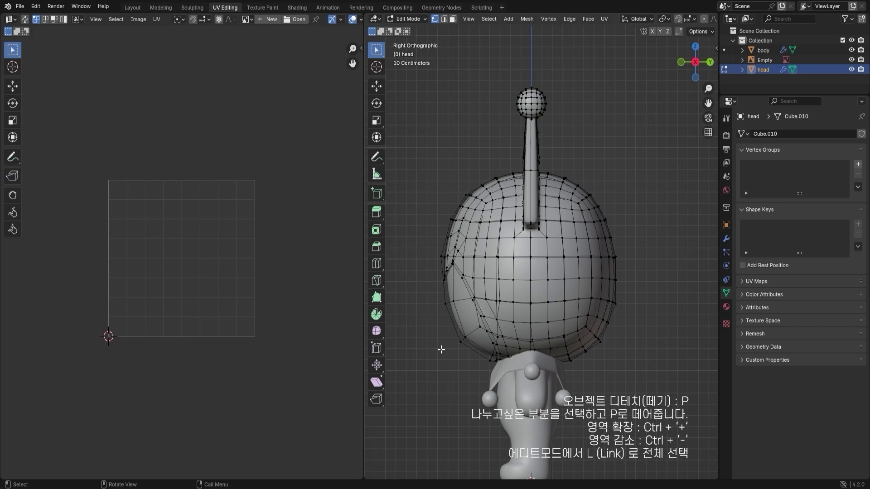
pyautogui.moveTo(435, 325); pyautogui.dragTo(459, 298)
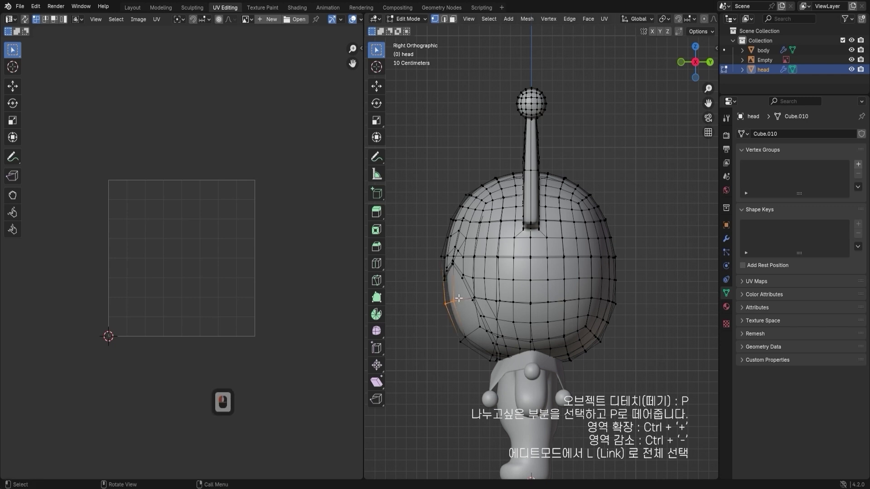
pyautogui.press('ctrl+KP_Add')
pyautogui.press('ctrl+KP_Add')
pyautogui.press('ctrl+KP_Add')
pyautogui.press('ctrl+KP_Add')
pyautogui.press('ctrl+KP_Add')
pyautogui.press('ctrl+KP_Add')
pyautogui.press('ctrl+KP_Add')
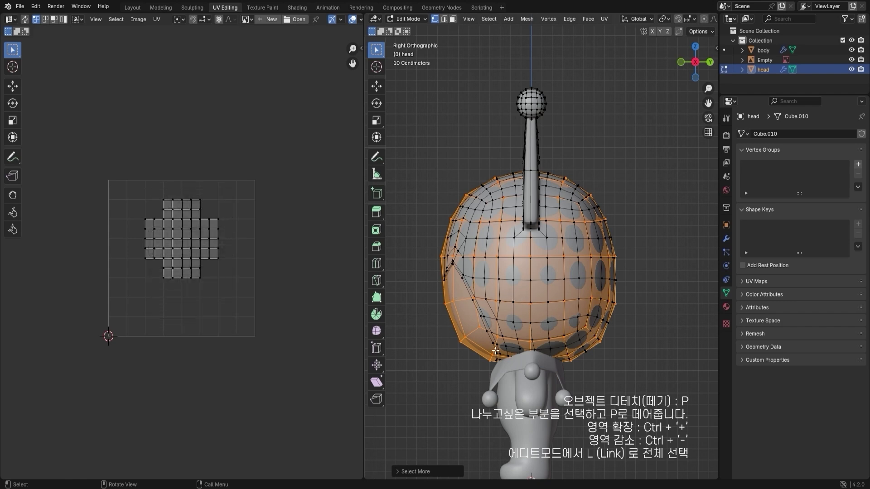
pyautogui.keyDown('alt'); pyautogui.moveTo(497, 196); pyautogui.dragTo(491, 215, button='middle'); pyautogui.keyUp('alt')
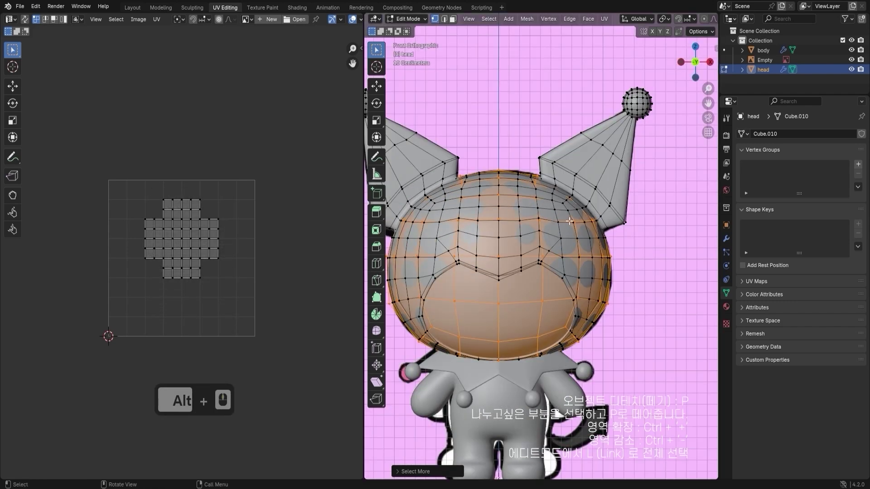
pyautogui.keyDown('alt'); pyautogui.moveTo(570, 220); pyautogui.dragTo(527, 228, button='middle'); pyautogui.keyUp('alt')
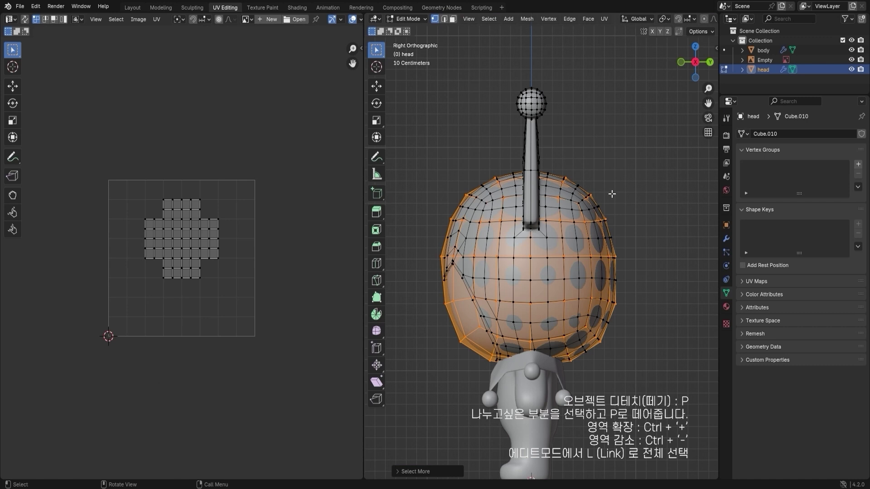
pyautogui.press('p')
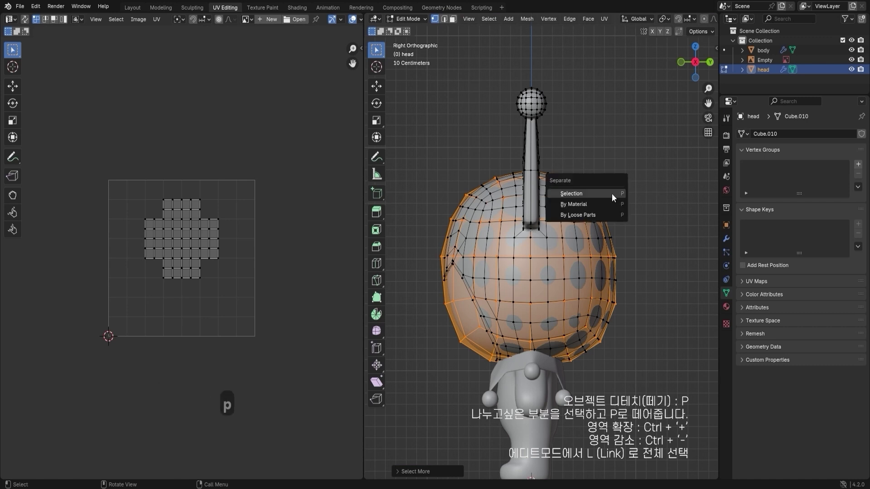
pyautogui.click(588, 194)
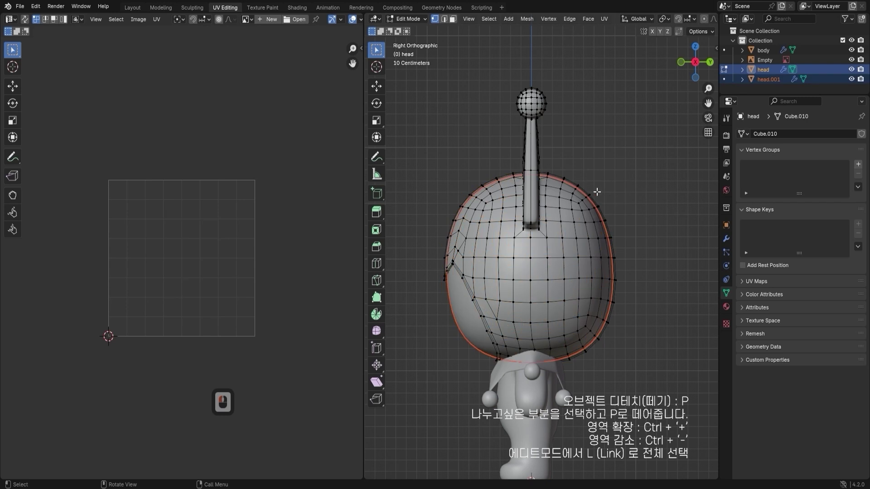
# - Select the separated head.001 in Object Mode and try moving it off the head
pyautogui.press('Tab')
pyautogui.click(769, 80)
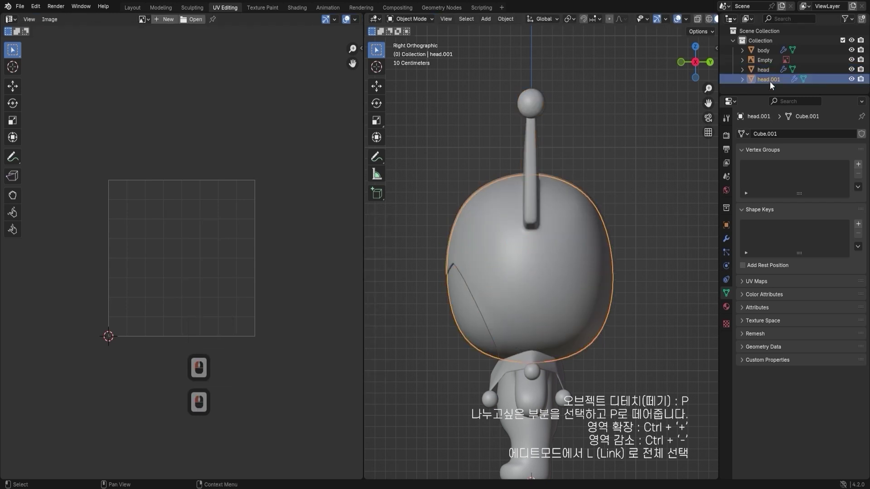
pyautogui.press('g')
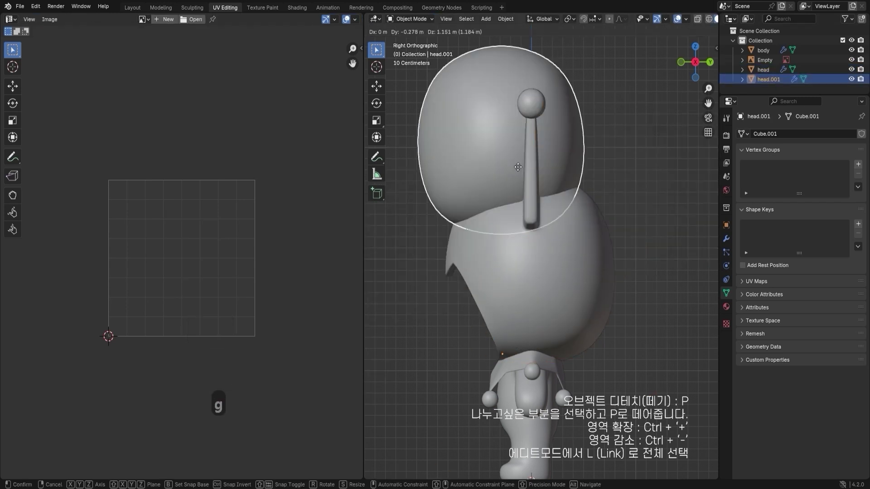
pyautogui.rightClick(517, 259)
# - Edit head.001 in X-ray view and delete the vertices of its upper cap
pyautogui.press('Tab')
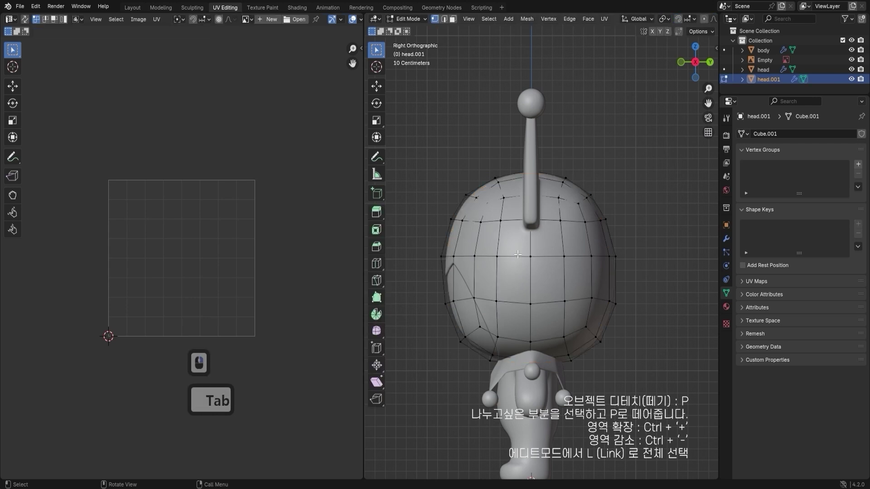
pyautogui.hotkey('alt', 'z')
pyautogui.moveTo(425, 143); pyautogui.dragTo(631, 230)
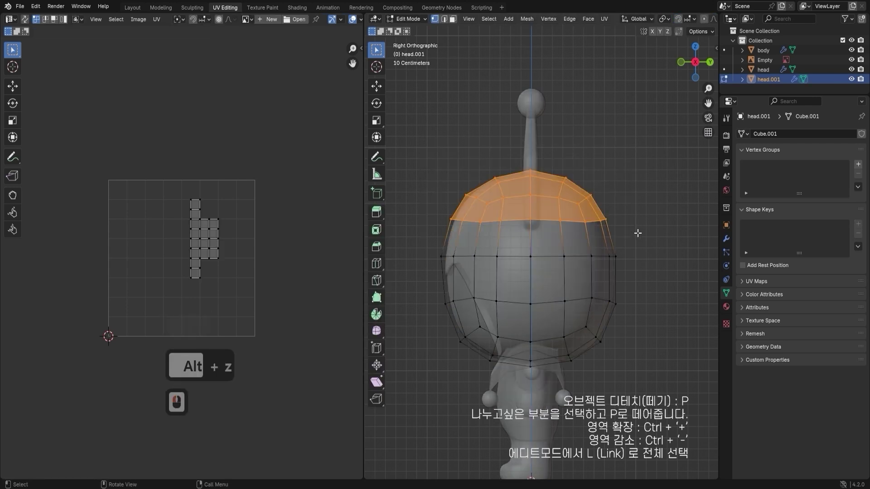
pyautogui.press('x')
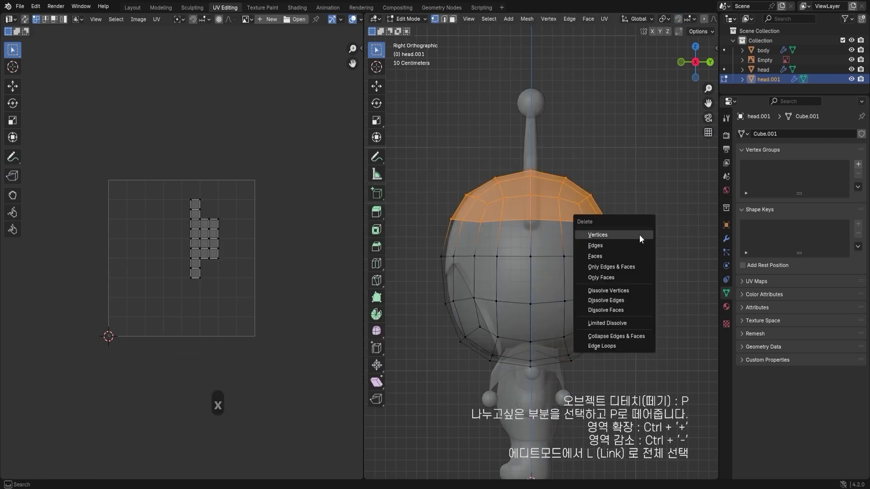
pyautogui.click(634, 231)
# - Delete the vertices in the rear half of head.001, keeping the front face part
pyautogui.moveTo(669, 168); pyautogui.dragTo(530, 421)
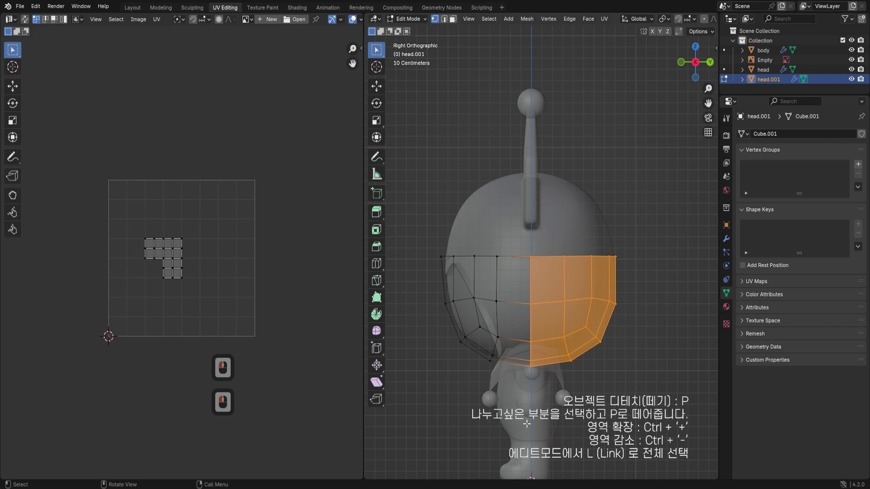
pyautogui.moveTo(654, 403); pyautogui.dragTo(555, 225)
pyautogui.press('x')
pyautogui.click(555, 222)
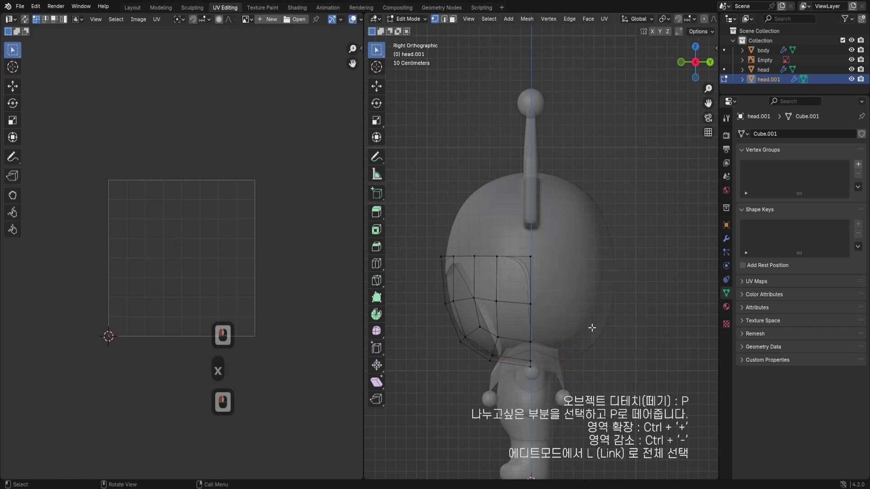
# - Add a loop cut near the open rear edge of head.001 and slide it toward that edge
pyautogui.moveTo(529, 326); pyautogui.dragTo(547, 317, button='middle')
pyautogui.hotkey('ctrl', 'r')
pyautogui.click(531, 325)
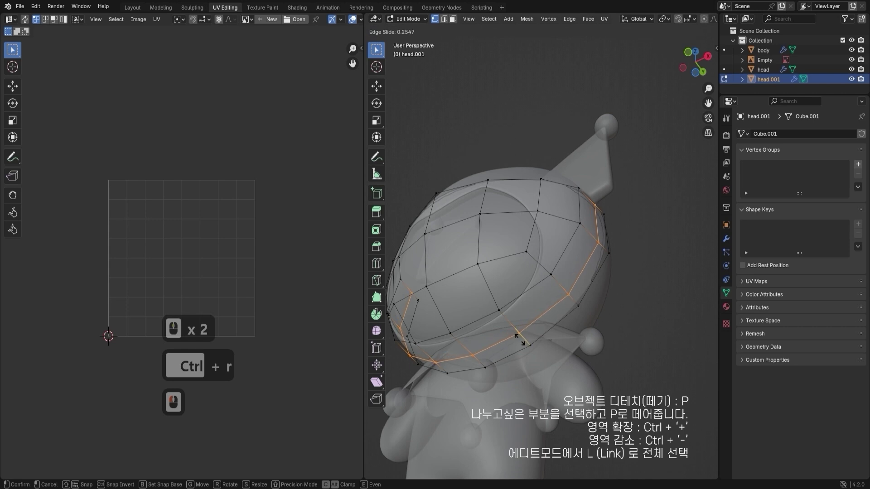
pyautogui.click(521, 340)
# - Select the vertices along the lower rear border of head.001 on both sides and delete them
pyautogui.moveTo(521, 340); pyautogui.dragTo(565, 351, button='middle')
pyautogui.moveTo(565, 351); pyautogui.dragTo(466, 308)
pyautogui.moveTo(466, 309); pyautogui.dragTo(558, 223, button='middle')
pyautogui.keyDown('shift'); pyautogui.moveTo(558, 223); pyautogui.dragTo(557, 223); pyautogui.keyUp('shift')
pyautogui.moveTo(557, 223); pyautogui.dragTo(484, 311, button='middle')
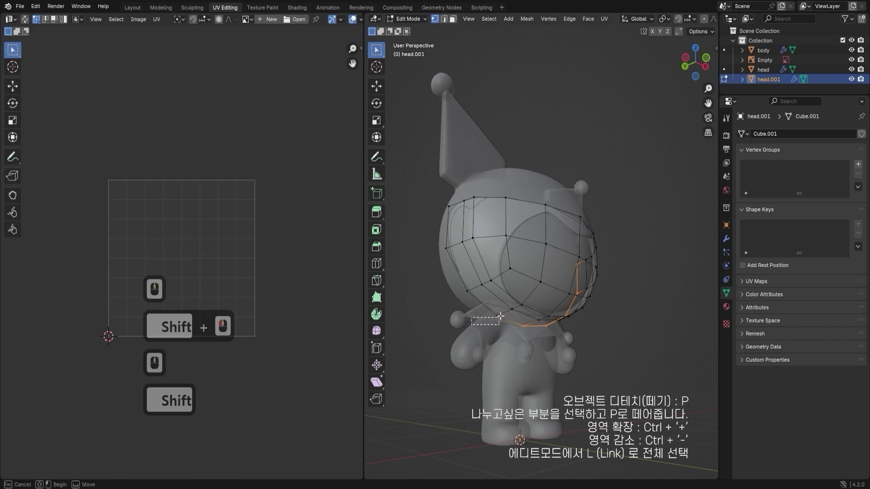
pyautogui.keyDown('shift'); pyautogui.moveTo(483, 311); pyautogui.dragTo(461, 290); pyautogui.keyUp('shift')
pyautogui.press('x')
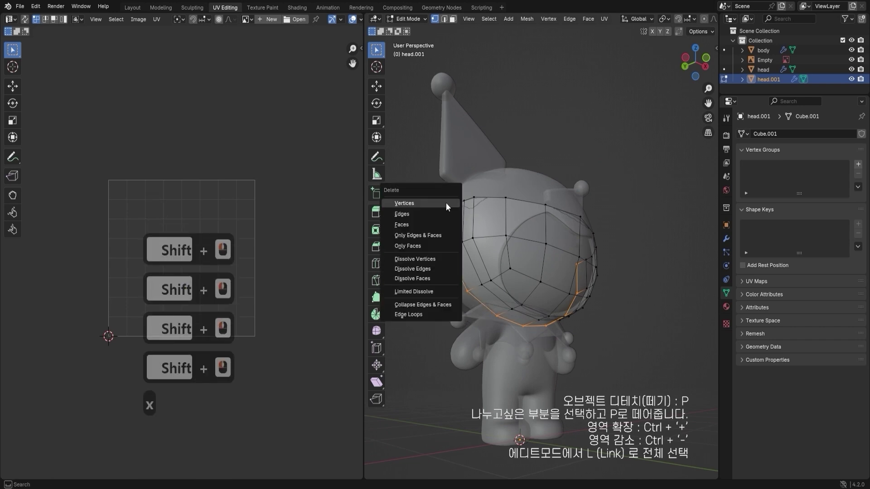
pyautogui.click(445, 203)
# - Inspect the trimmed head.001 against the outer head in Object and Edit Mode, with and without X-ray
pyautogui.moveTo(574, 246)
pyautogui.mouseDown(button='middle')
pyautogui.moveTo(548, 262)
pyautogui.moveTo(469, 259)
pyautogui.moveTo(582, 247)
pyautogui.mouseUp(button='middle')
pyautogui.press('Tab')
pyautogui.press('Tab')
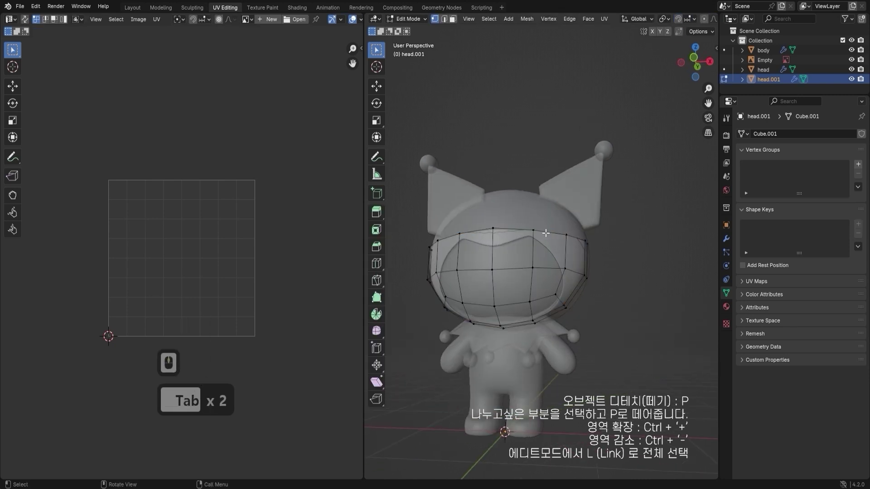
pyautogui.moveTo(570, 267); pyautogui.dragTo(529, 233, button='middle')
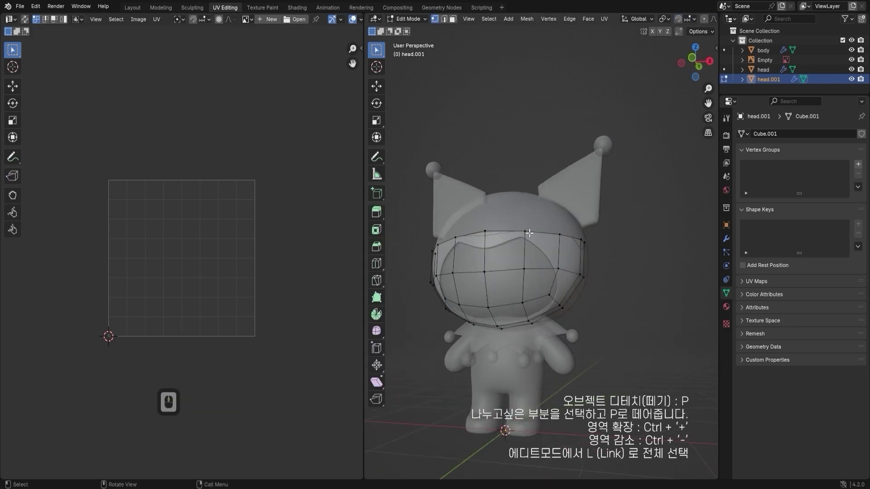
pyautogui.moveTo(565, 268); pyautogui.dragTo(564, 285, button='middle')
pyautogui.press('Tab')
pyautogui.press('Tab')
pyautogui.hotkey('alt', 'z')
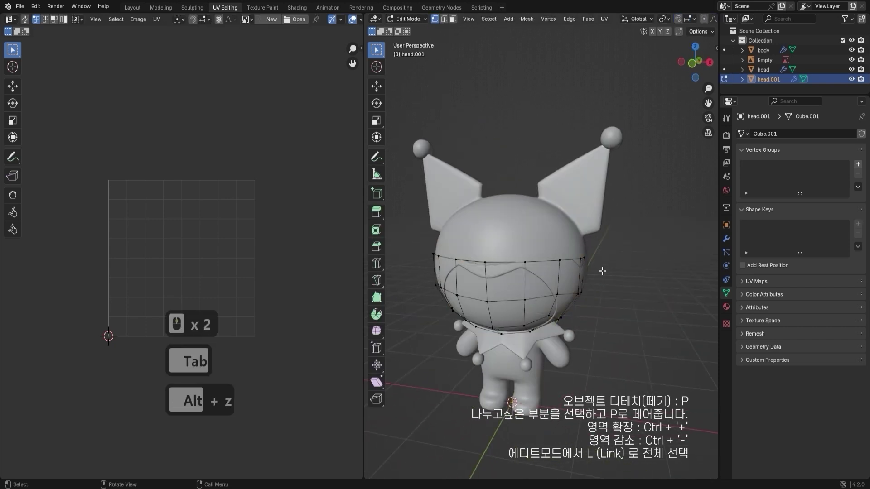
pyautogui.hotkey('alt', 'z')
pyautogui.press('Tab')
pyautogui.scroll(3, 403, 232)
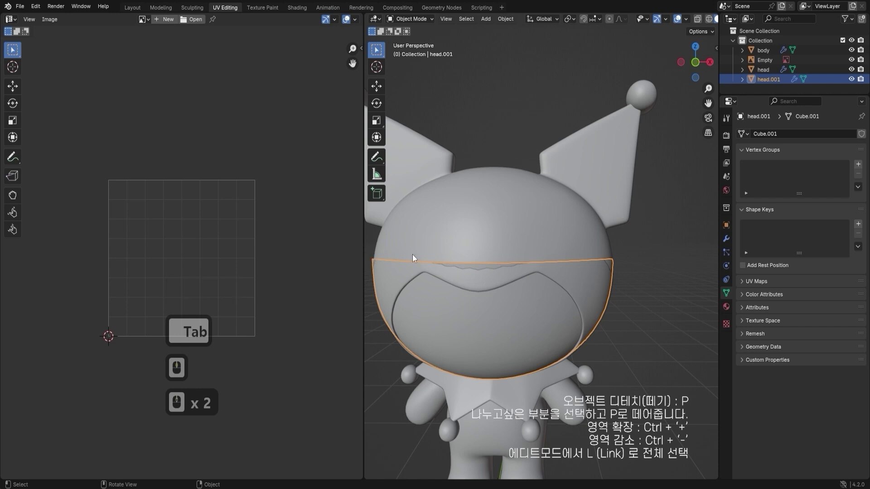
pyautogui.scroll(-3, 575, 267)
pyautogui.moveTo(575, 267); pyautogui.dragTo(547, 261, button='middle')
pyautogui.scroll(2, 547, 261)
# - Check the upper corner vertices on both sides of head.001 against the outer head, comparing Edit and Object Mode
pyautogui.press('Tab')
pyautogui.scroll(3, 571, 260)
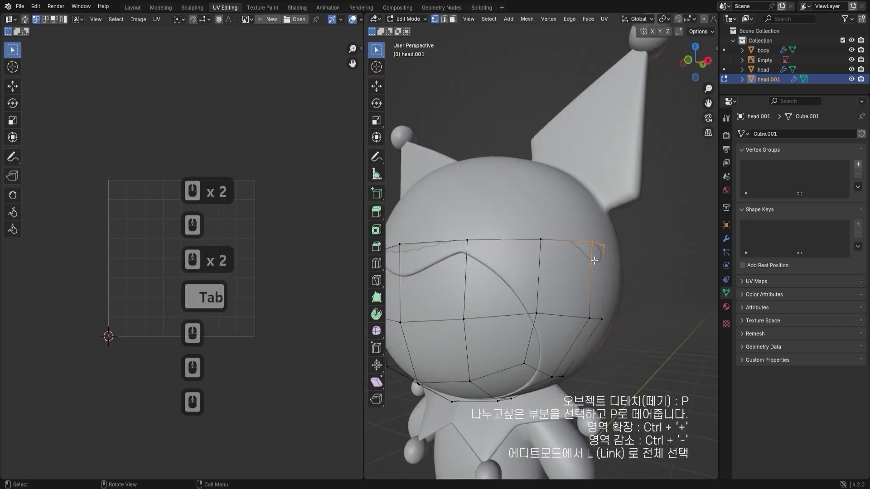
pyautogui.scroll(-3, 594, 261)
pyautogui.moveTo(594, 261); pyautogui.dragTo(456, 281, button='middle')
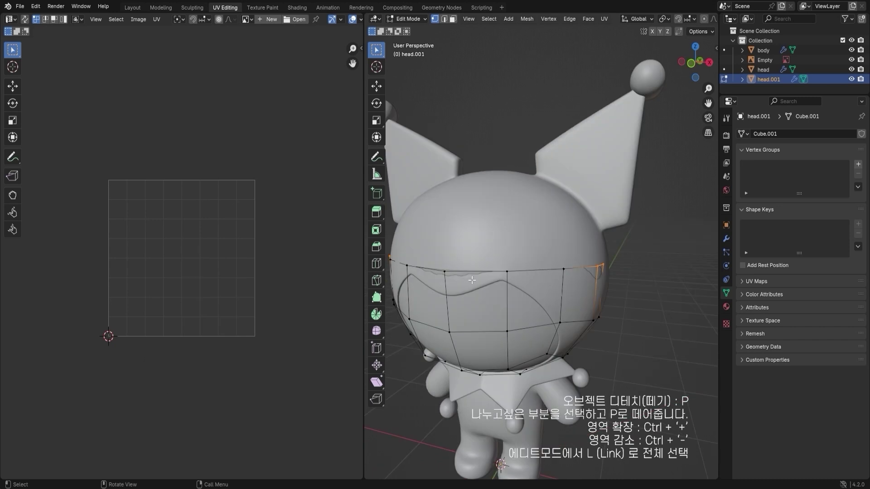
pyautogui.press('Tab')
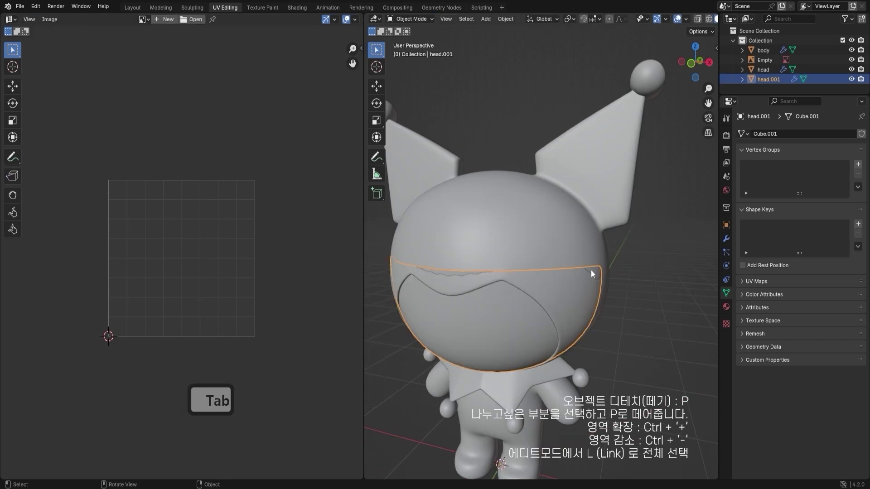
pyautogui.press('Tab')
pyautogui.press('Tab')
pyautogui.press('alt')
pyautogui.press('alt')
pyautogui.press('Tab')
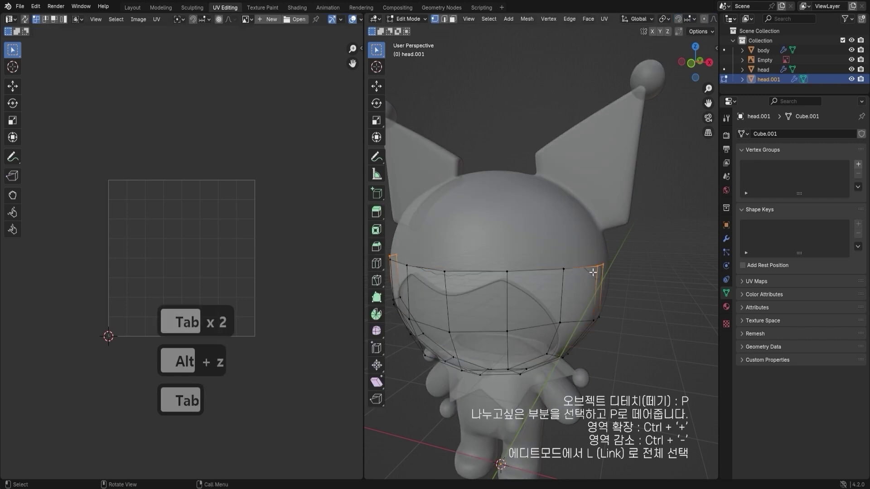
# - Examine the open upper border of head.001 in edge selection, highlighting its whole loop and single edges
pyautogui.press('2')
pyautogui.click(581, 270)
pyautogui.keyDown('alt'); pyautogui.click(581, 270); pyautogui.keyUp('alt')
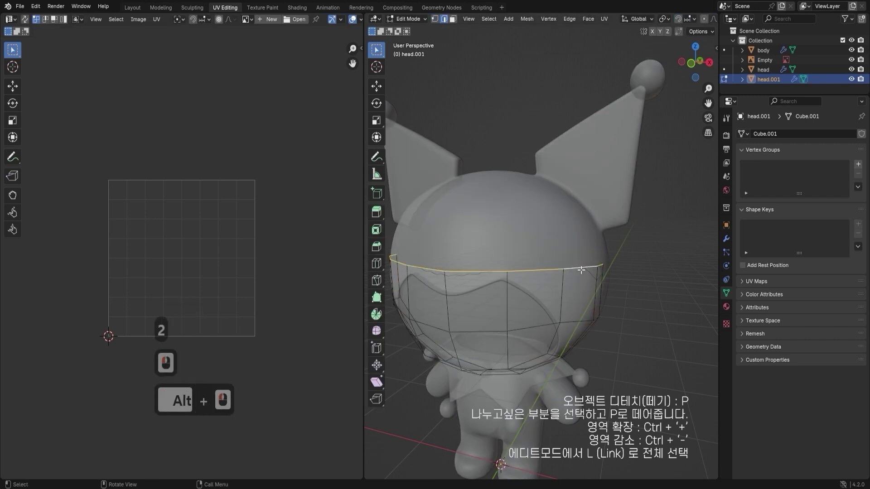
pyautogui.click(457, 271)
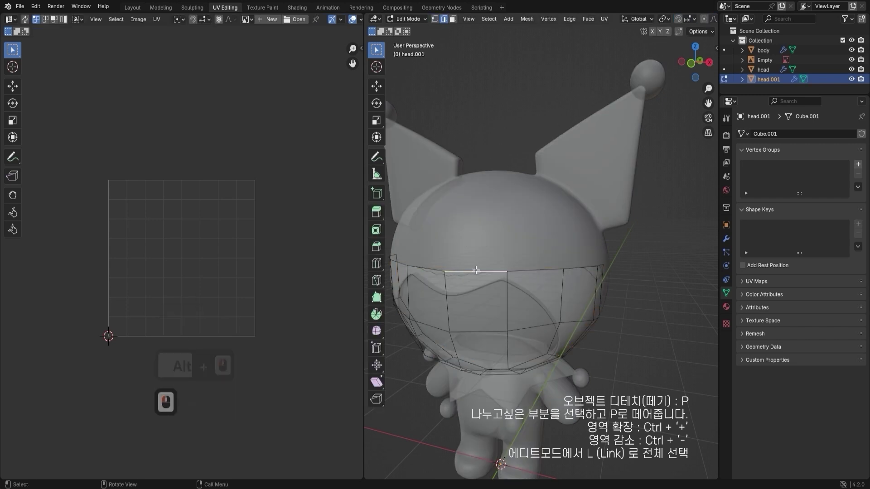
pyautogui.click(485, 333)
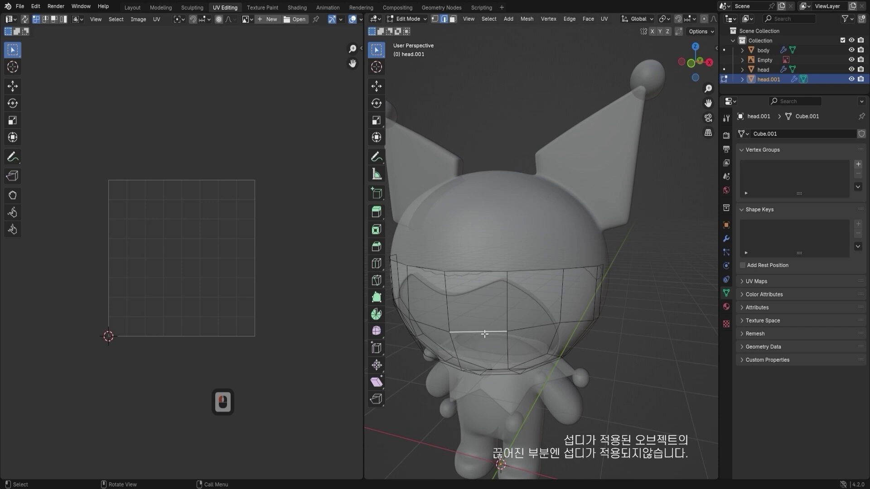
pyautogui.click(483, 269)
pyautogui.click(482, 272)
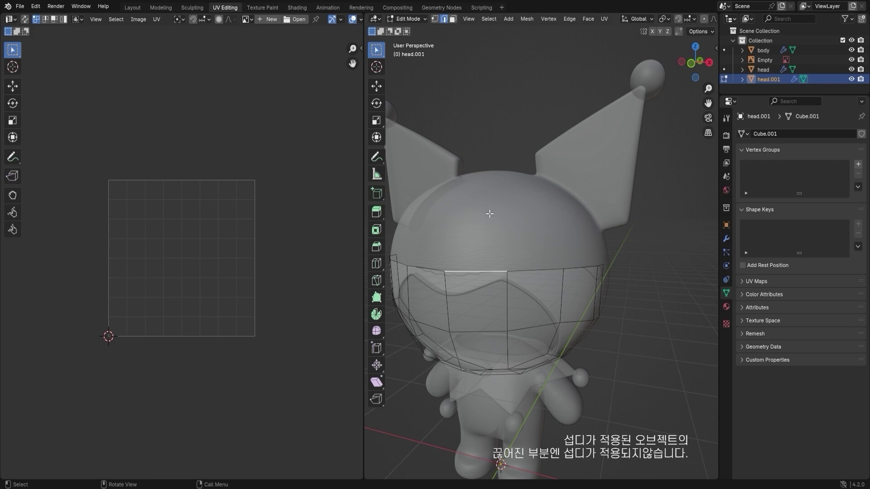
pyautogui.click(477, 270)
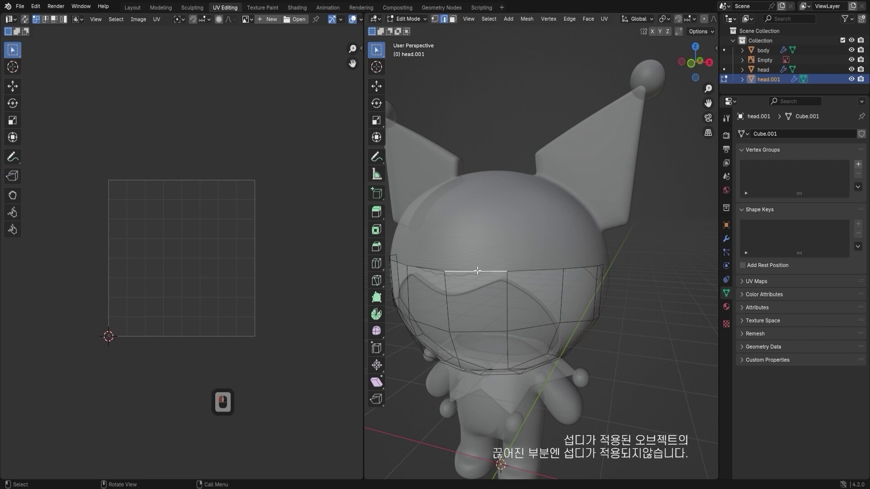
# - Inspect individual edges of head.001 up close around the face opening and underside, with and without X-ray
pyautogui.moveTo(477, 277); pyautogui.dragTo(427, 281, button='middle')
pyautogui.scroll(2, 426, 280)
pyautogui.keyDown('shift'); pyautogui.moveTo(427, 280); pyautogui.dragTo(497, 295, button='middle'); pyautogui.keyUp('shift')
pyautogui.scroll(5, 543, 280)
pyautogui.hotkey('alt', 'z')
pyautogui.hotkey('alt', 'z')
pyautogui.scroll(-5, 566, 272)
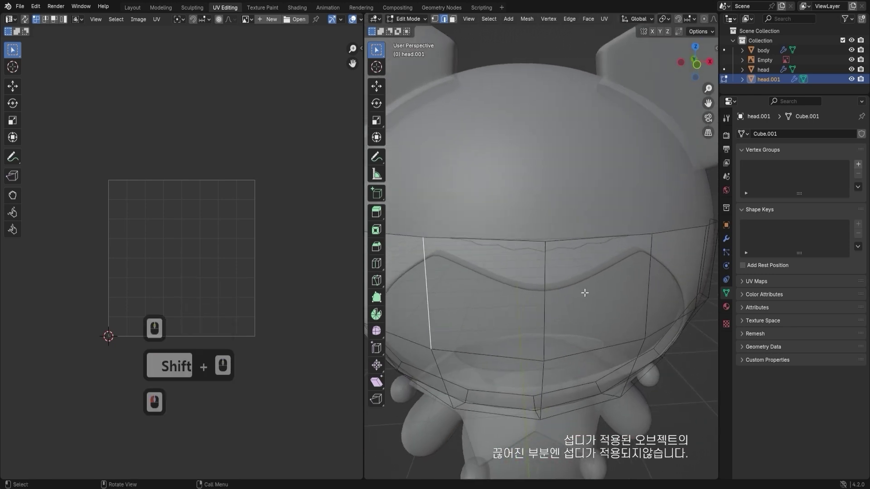
pyautogui.click(649, 293)
pyautogui.moveTo(562, 282); pyautogui.dragTo(542, 299, button='middle')
pyautogui.click(547, 299)
pyautogui.scroll(2, 560, 280)
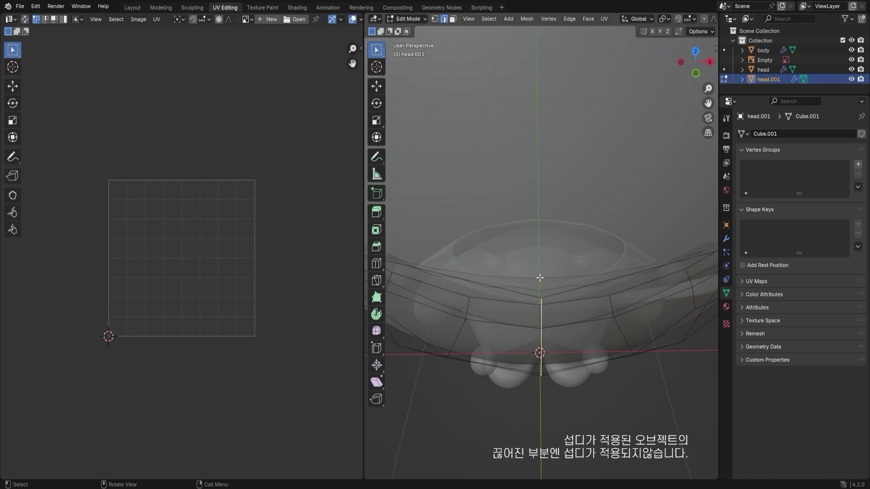
pyautogui.moveTo(542, 277); pyautogui.dragTo(546, 197, button='middle')
pyautogui.scroll(2, 545, 199)
pyautogui.click(580, 211)
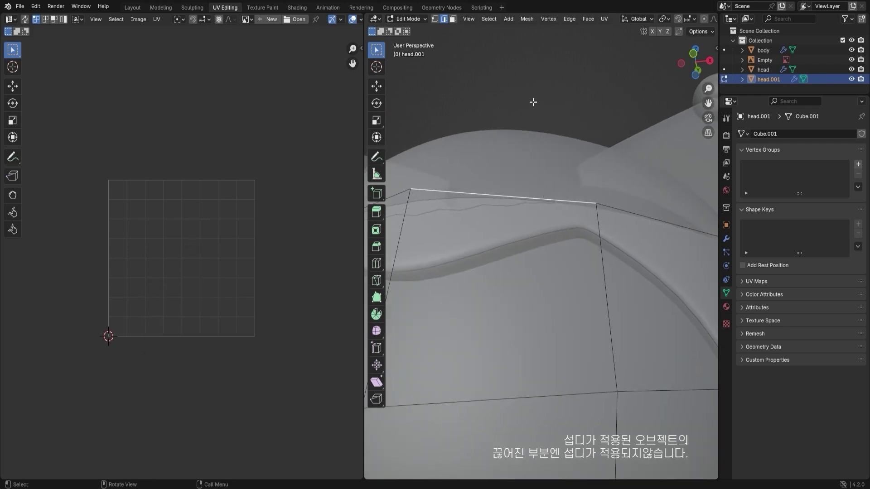
pyautogui.moveTo(500, 136); pyautogui.dragTo(476, 218, button='middle')
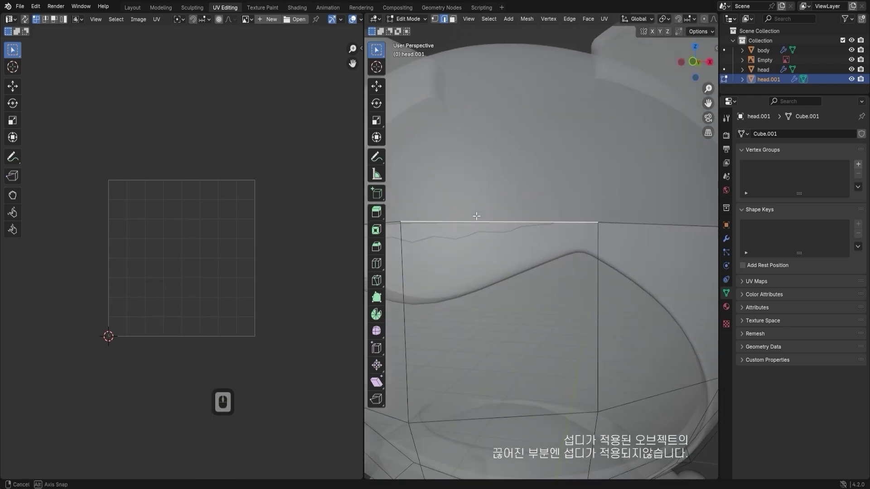
pyautogui.moveTo(607, 223)
pyautogui.mouseDown(button='middle')
pyautogui.moveTo(611, 233)
pyautogui.moveTo(644, 229)
pyautogui.moveTo(605, 223)
pyautogui.mouseUp(button='middle')
pyautogui.scroll(3, 612, 233)
pyautogui.scroll(-4, 605, 230)
pyautogui.keyDown('alt'); pyautogui.moveTo(604, 222); pyautogui.dragTo(603, 217, button='middle'); pyautogui.keyUp('alt')
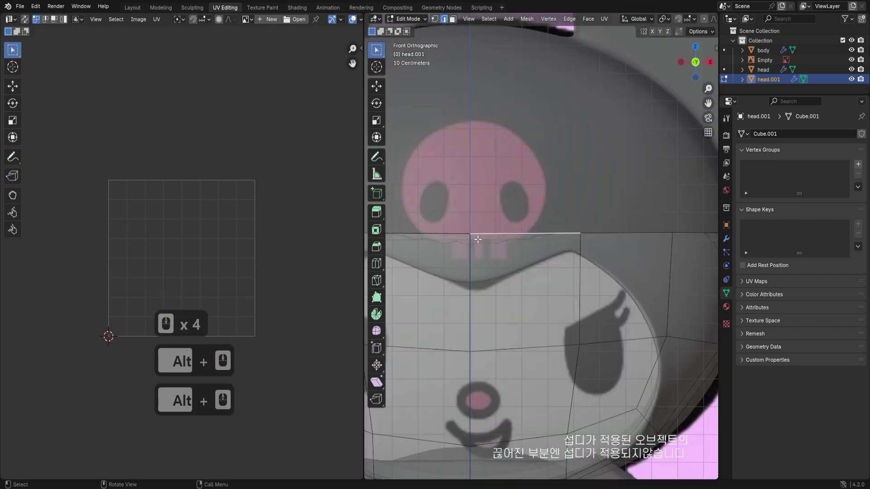
# - Scale the selected vertices of head.001's upper border, including the outer corners on both sides, inward within the outer head
pyautogui.press('1')
pyautogui.moveTo(458, 221); pyautogui.dragTo(524, 243, button='middle')
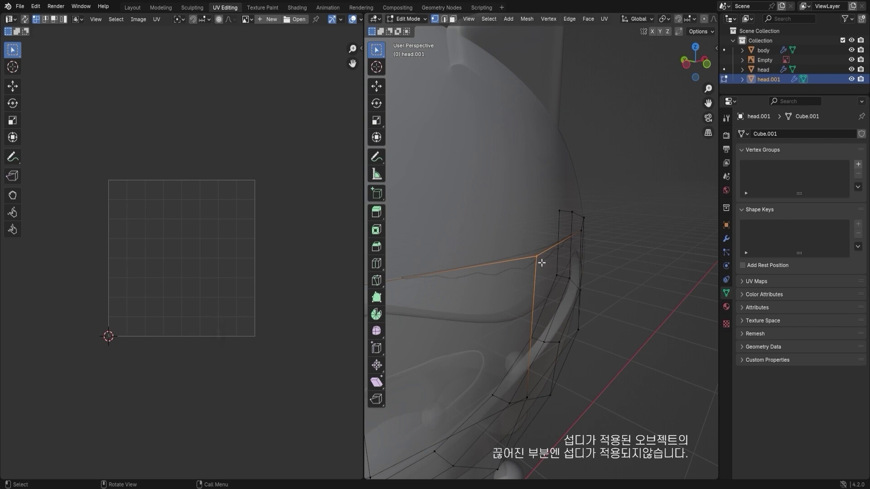
pyautogui.click(525, 249)
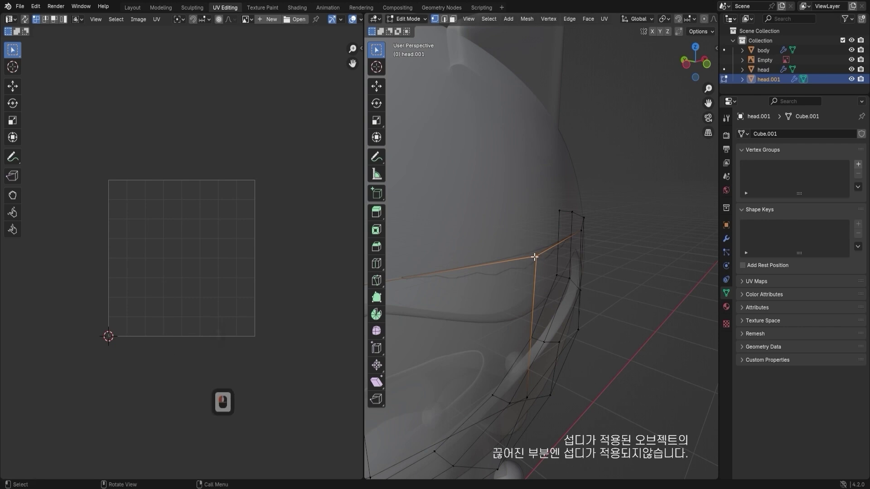
pyautogui.scroll(-5, 531, 246)
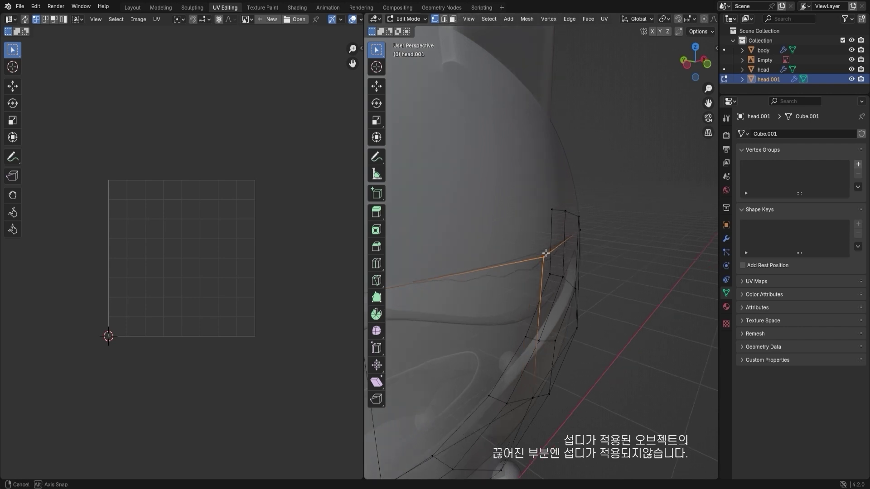
pyautogui.keyDown('shift'); pyautogui.moveTo(504, 245); pyautogui.dragTo(612, 226, button='middle'); pyautogui.keyUp('shift')
pyautogui.scroll(-2, 612, 226)
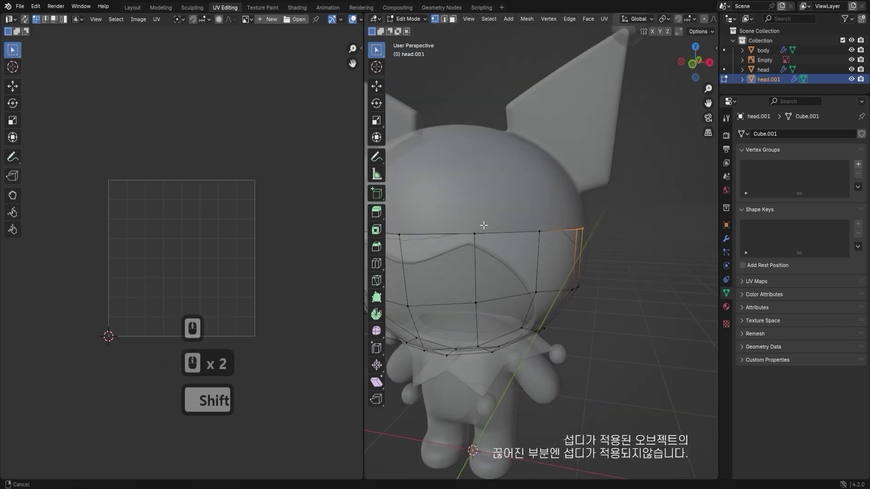
pyautogui.keyDown('shift'); pyautogui.moveTo(481, 225); pyautogui.dragTo(610, 228, button='middle'); pyautogui.keyUp('shift')
pyautogui.moveTo(469, 224); pyautogui.dragTo(493, 223, button='middle')
pyautogui.keyDown('shift'); pyautogui.click(410, 224); pyautogui.keyUp('shift')
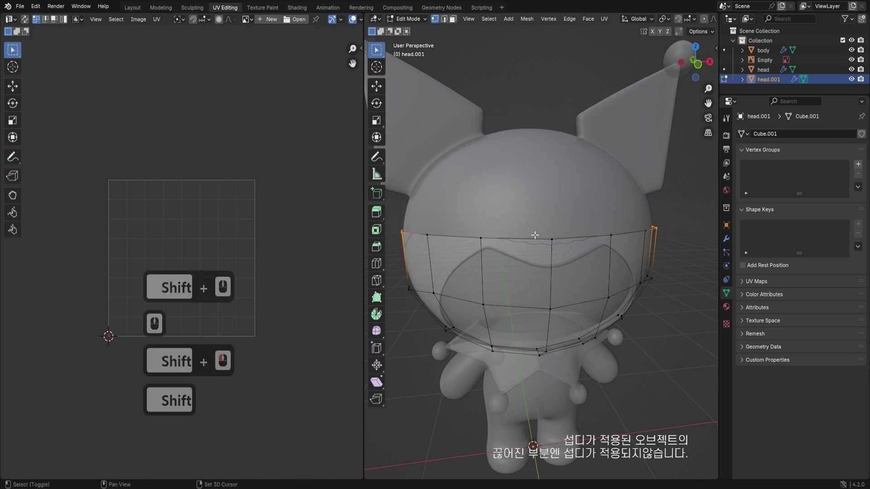
pyautogui.keyDown('shift'); pyautogui.click(416, 222); pyautogui.keyUp('shift')
pyautogui.keyDown('shift'); pyautogui.click(483, 244); pyautogui.keyUp('shift')
pyautogui.keyDown('shift'); pyautogui.click(552, 240); pyautogui.keyUp('shift')
pyautogui.hotkey('ctrl', 'z')
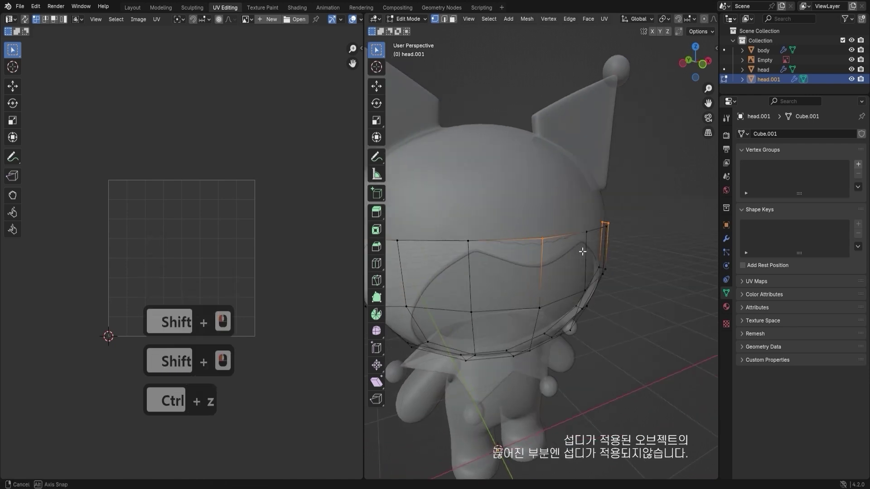
pyautogui.moveTo(577, 246)
pyautogui.mouseDown(button='middle')
pyautogui.moveTo(553, 253)
pyautogui.moveTo(571, 257)
pyautogui.mouseUp(button='middle')
pyautogui.press('s')
pyautogui.click(579, 248)
pyautogui.press('Tab')
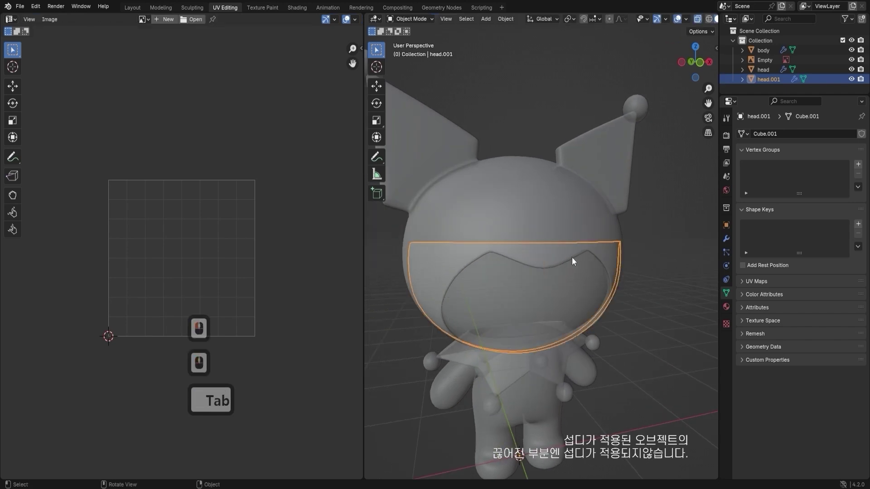
# - Compare head.001 with the outer head in solid front view, selecting each object in turn
pyautogui.hotkey('alt', 'z')
pyautogui.keyDown('shift'); pyautogui.moveTo(672, 267); pyautogui.dragTo(631, 249, button='middle'); pyautogui.keyUp('shift')
pyautogui.scroll(-3, 664, 255)
pyautogui.click(520, 278)
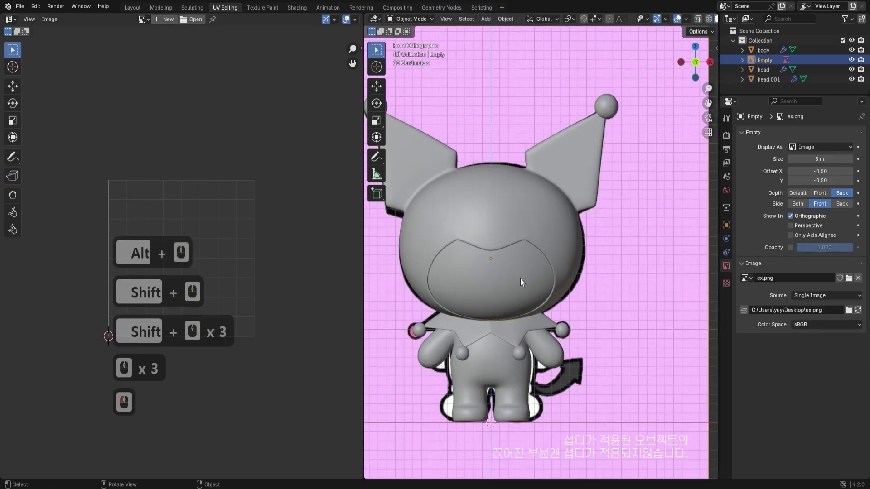
pyautogui.click(508, 272)
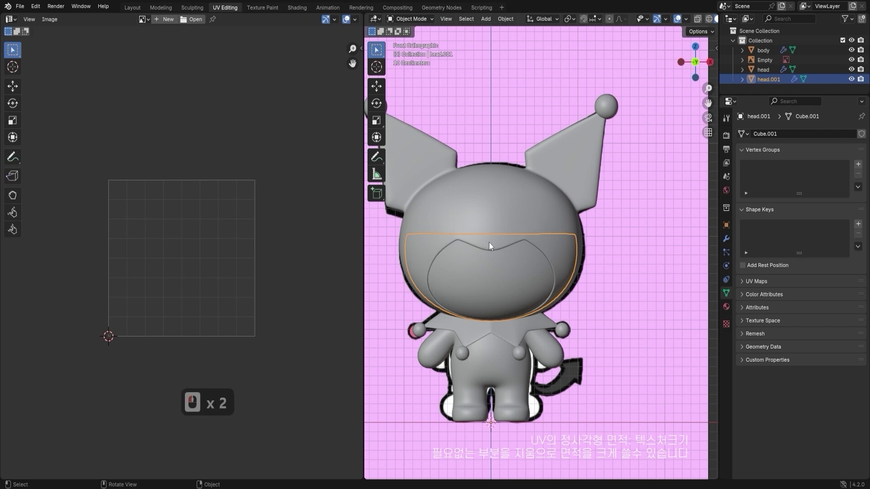
pyautogui.click(492, 221)
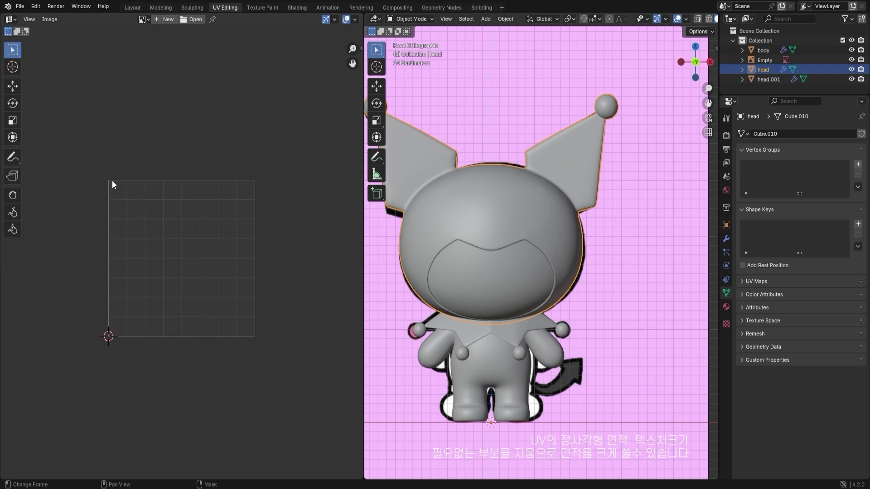
# - Unwrap the entire head.001 mesh with Project from View in the front view
pyautogui.click(525, 231)
pyautogui.press('Tab')
pyautogui.press('a')
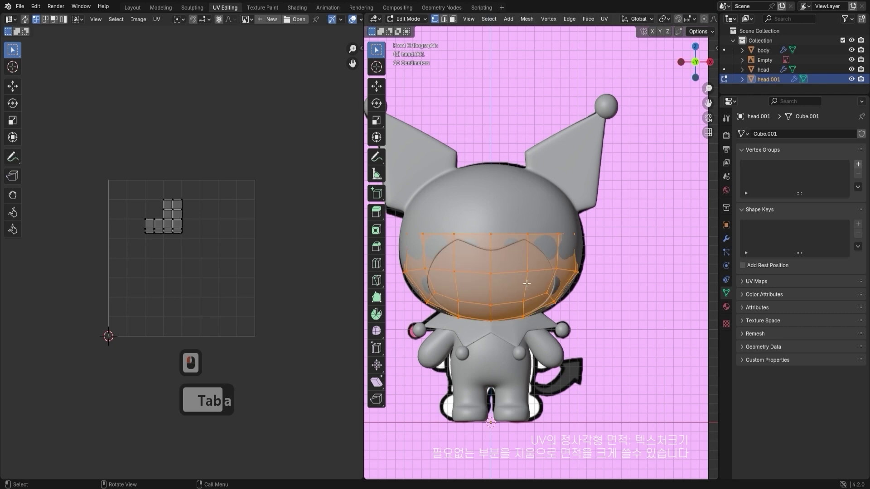
pyautogui.press('u')
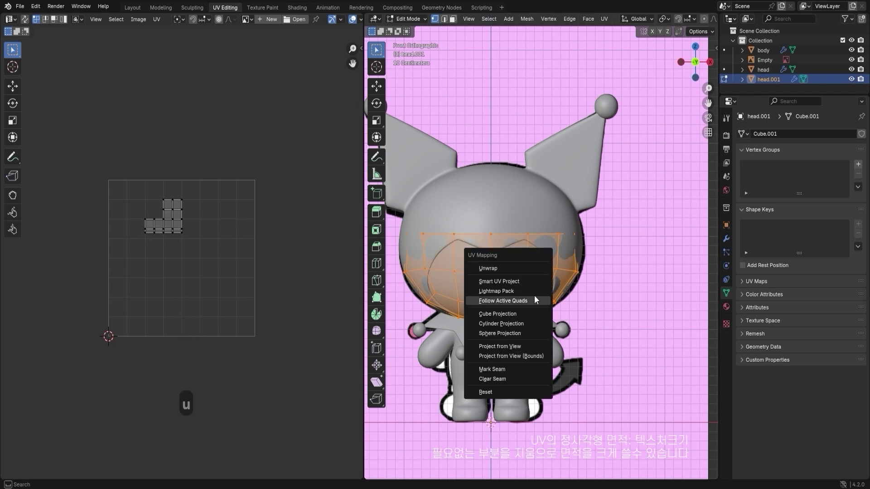
pyautogui.click(511, 347)
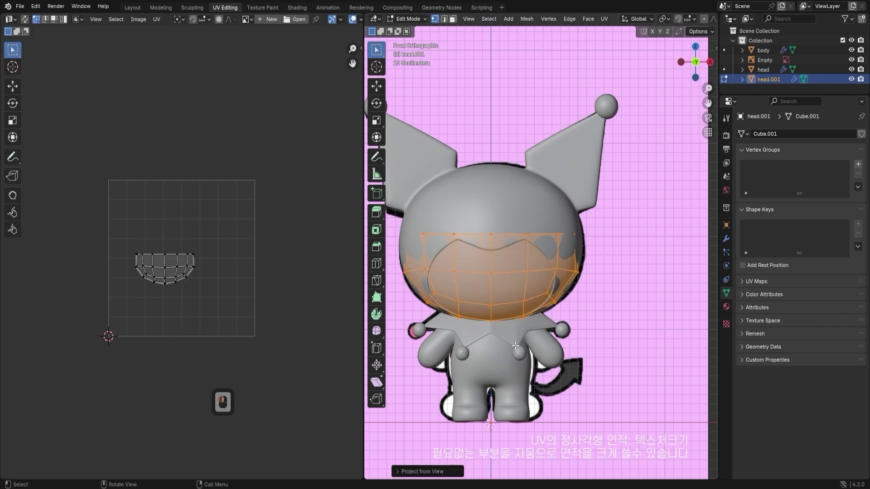
# - Move the whole UV island of head.001 to the upper-right corner of the UV square
pyautogui.moveTo(233, 303); pyautogui.dragTo(134, 250)
pyautogui.press('g')
pyautogui.click(224, 178)
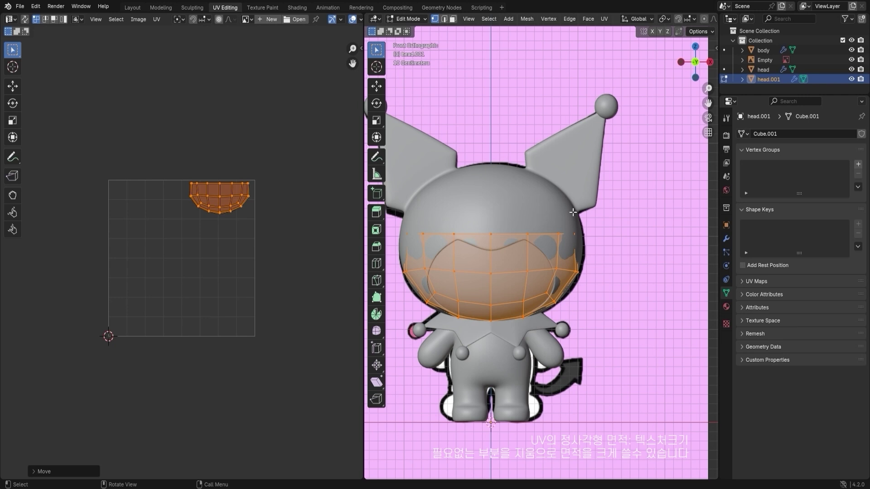
# - Examine head.001's UV island within the UV square against its mesh in the perspective and front views
pyautogui.moveTo(573, 212); pyautogui.dragTo(632, 225, button='middle')
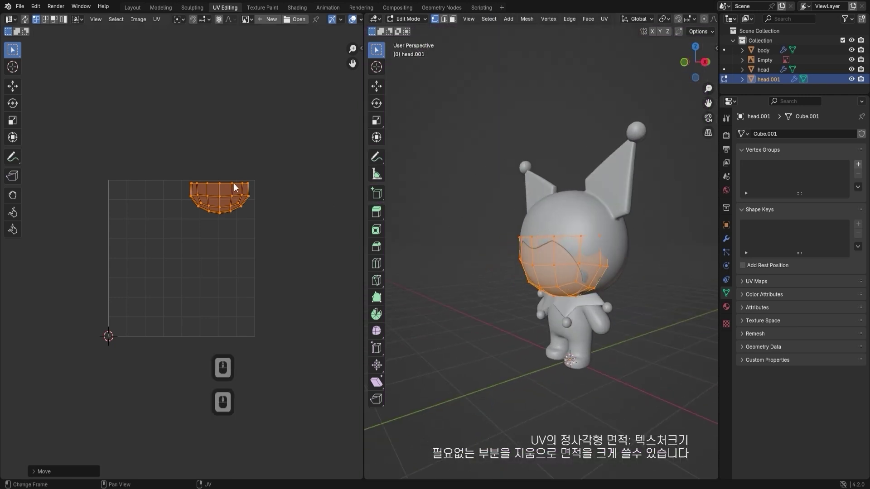
pyautogui.doubleClick(218, 199)
pyautogui.moveTo(589, 213); pyautogui.dragTo(616, 214, button='middle')
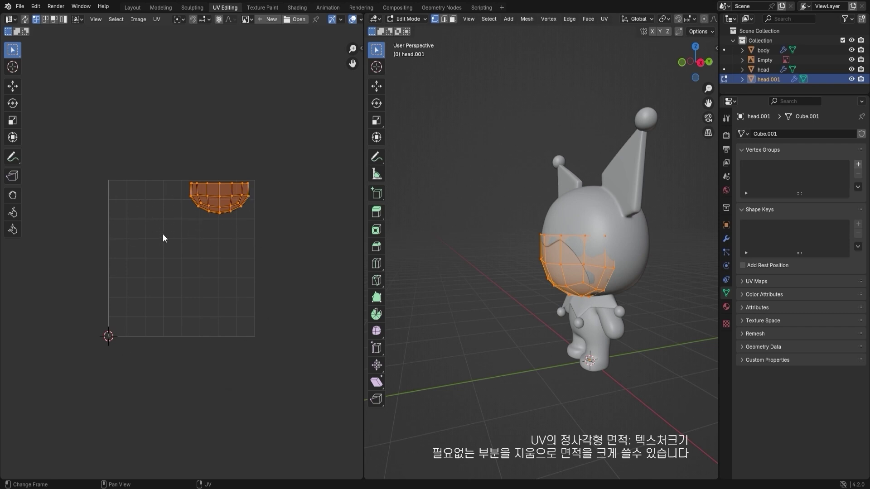
pyautogui.keyDown('alt'); pyautogui.moveTo(589, 217); pyautogui.dragTo(603, 218, button='middle'); pyautogui.keyUp('alt')
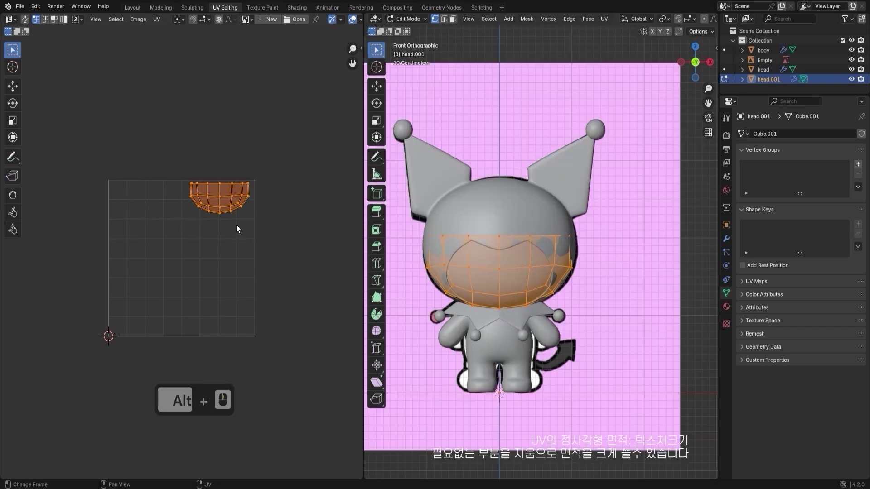
pyautogui.click(103, 184)
pyautogui.click(105, 307)
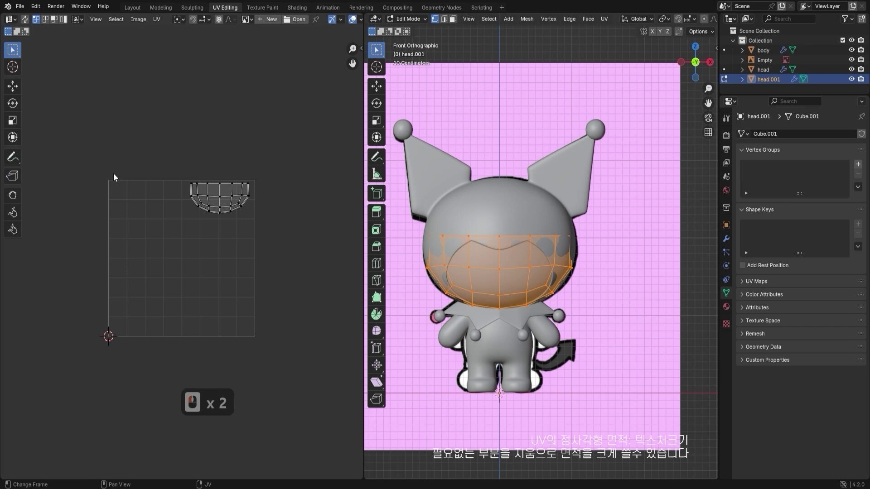
pyautogui.moveTo(287, 240); pyautogui.dragTo(152, 160)
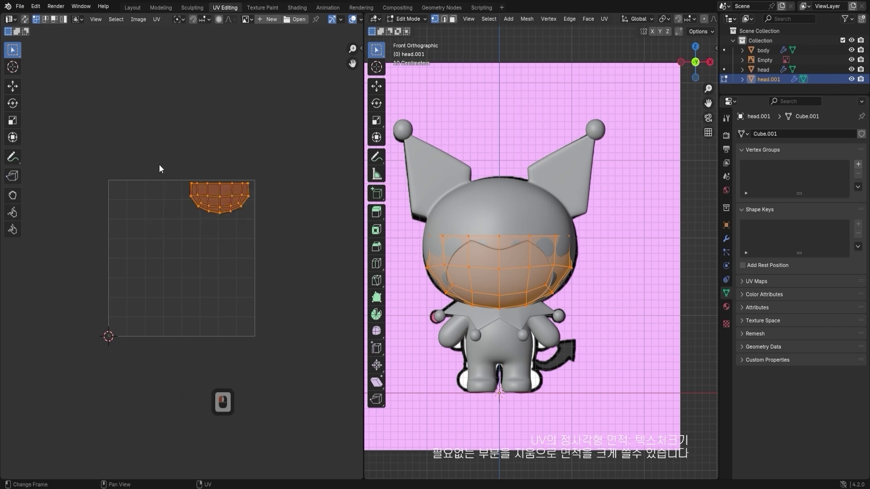
pyautogui.scroll(3, 259, 162)
pyautogui.keyDown('shift'); pyautogui.moveTo(259, 161); pyautogui.dragTo(224, 202, button='middle'); pyautogui.keyUp('shift')
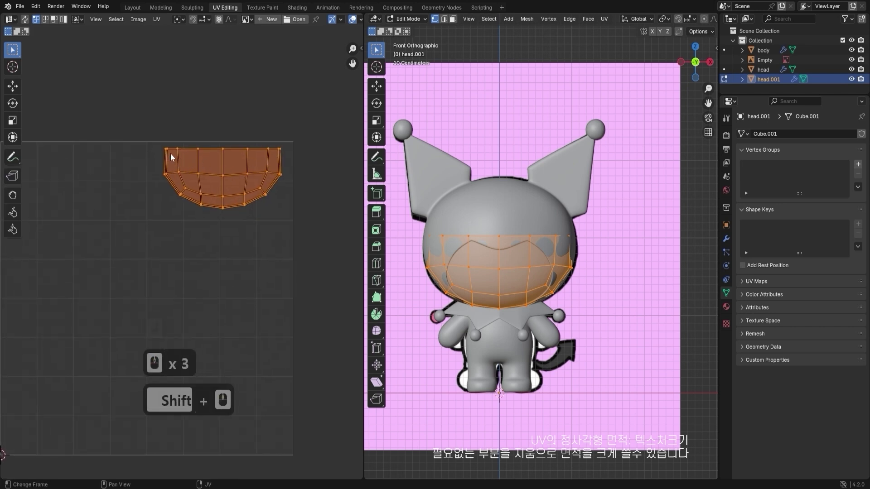
pyautogui.click(195, 252)
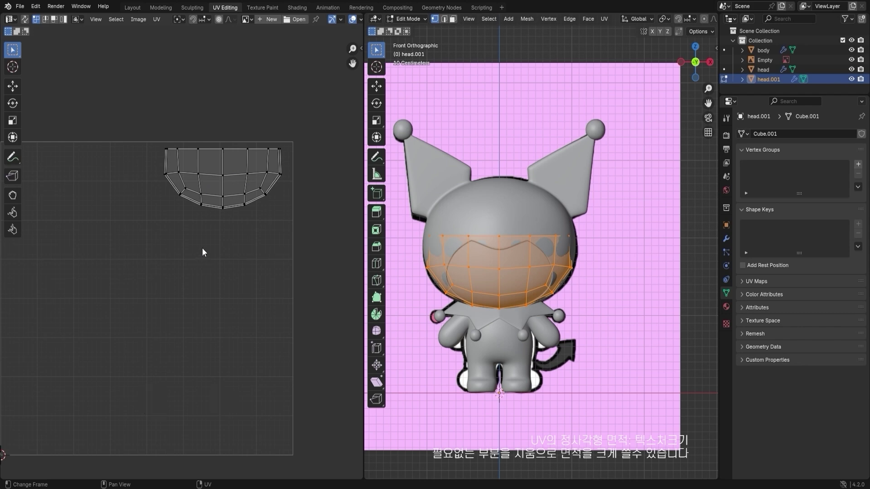
# - Join head.001 into the outer head object in Object Mode
pyautogui.press('Tab')
pyautogui.click(533, 189)
pyautogui.moveTo(533, 189); pyautogui.dragTo(616, 249, button='middle')
pyautogui.scroll(-3, 616, 249)
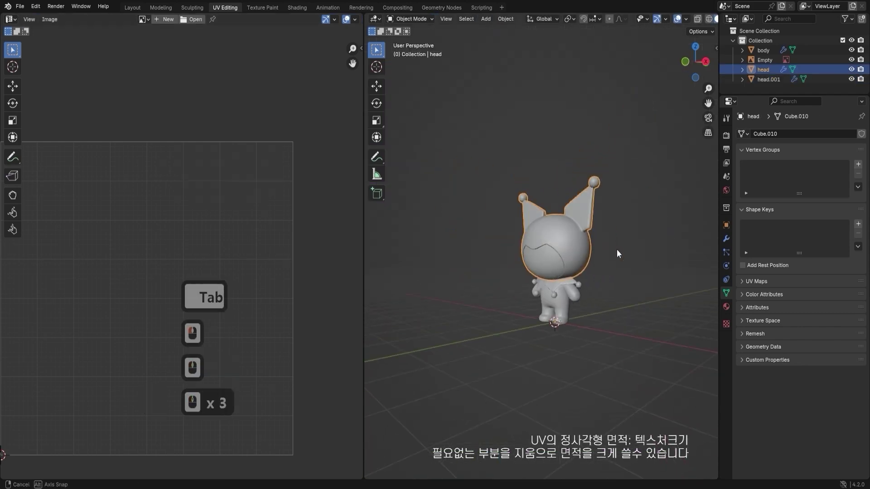
pyautogui.press('KP_1')
pyautogui.click(520, 266)
pyautogui.click(545, 214)
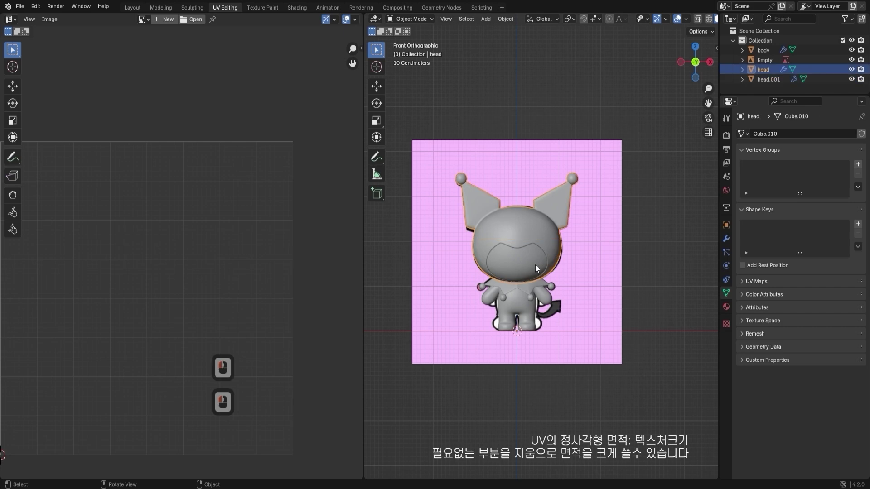
pyautogui.click(534, 264)
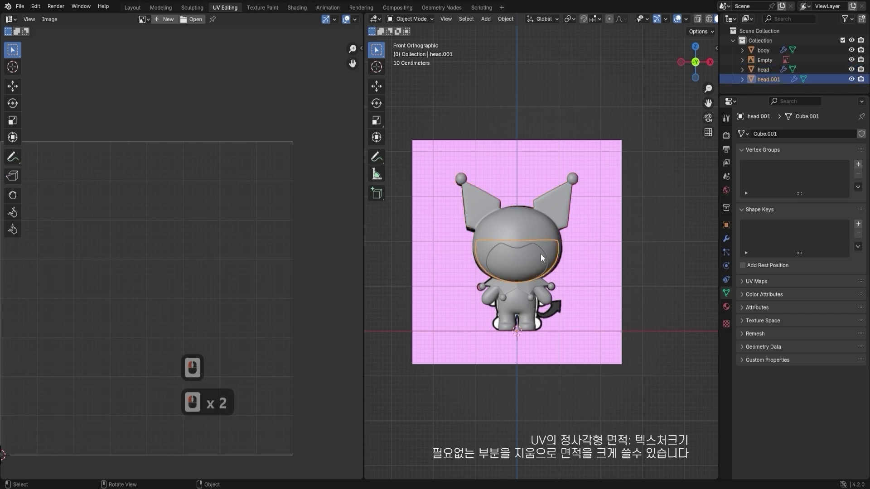
pyautogui.keyDown('shift'); pyautogui.click(537, 224); pyautogui.keyUp('shift')
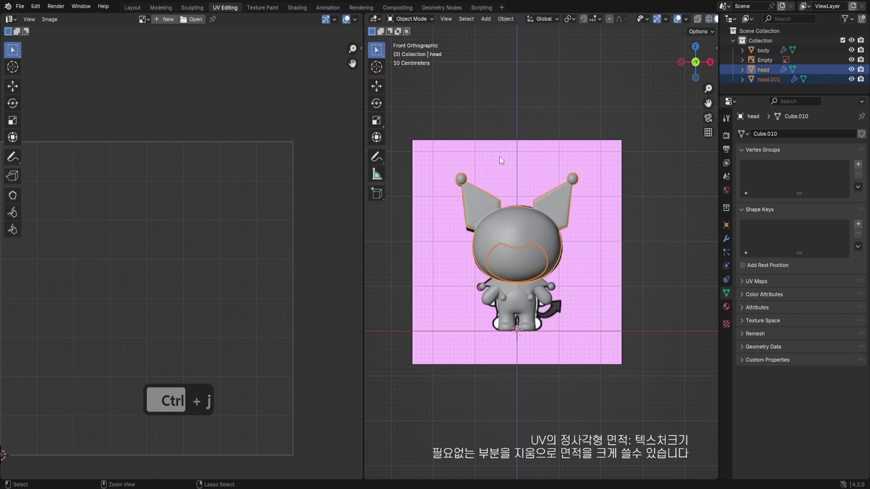
pyautogui.hotkey('ctrl', 'j')
# - Open the joined head in Edit Mode with its entire mesh selected
pyautogui.scroll(2, 518, 241)
pyautogui.scroll(4, 536, 243)
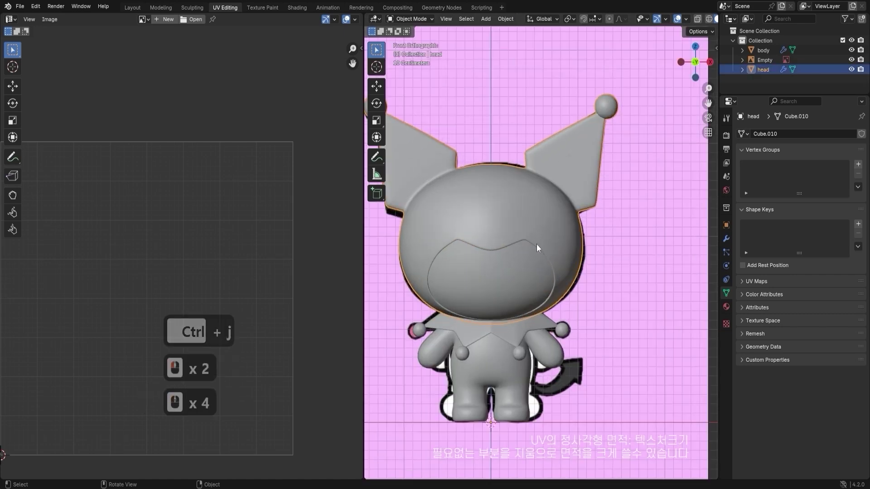
pyautogui.keyDown('shift'); pyautogui.moveTo(536, 244); pyautogui.dragTo(553, 197, button='middle'); pyautogui.keyUp('shift')
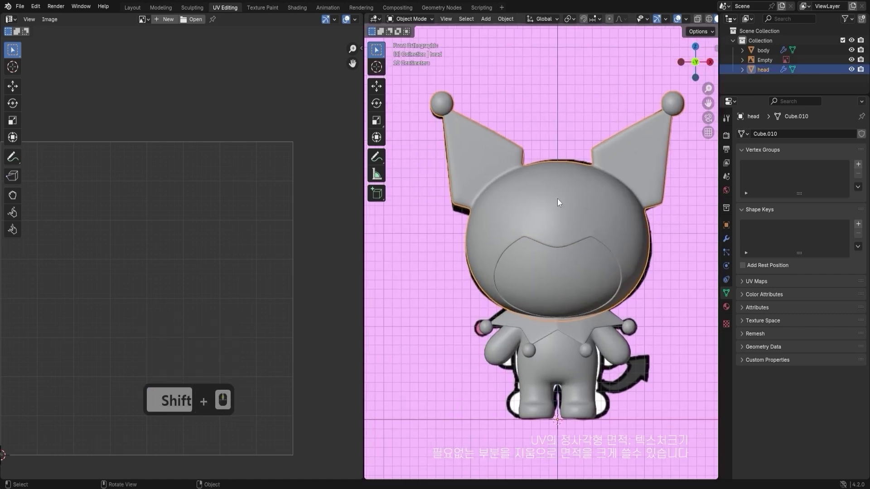
pyautogui.scroll(-2, 558, 198)
pyautogui.press('Tab')
pyautogui.press('a')
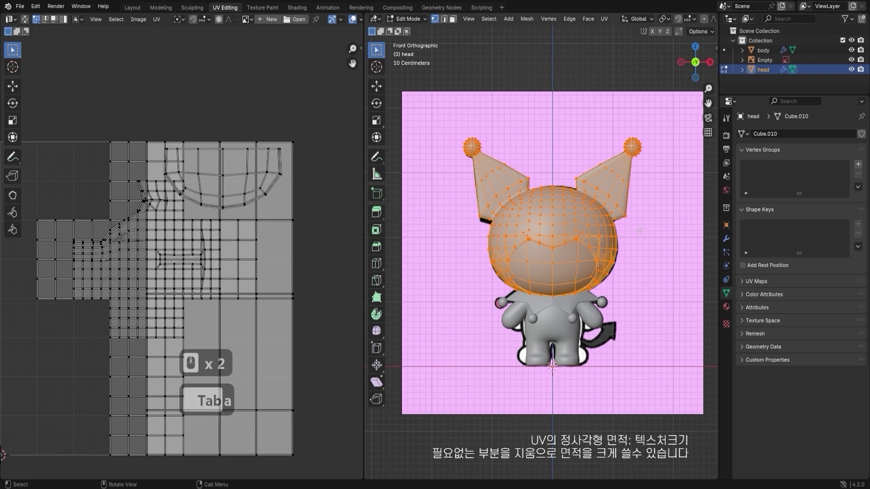
pyautogui.press('Tab')
pyautogui.click(662, 266)
pyautogui.click(569, 219)
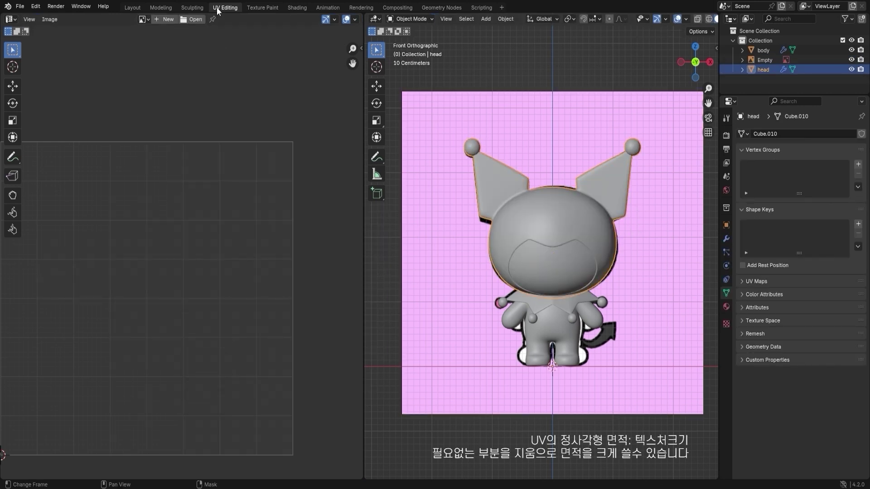
pyautogui.click(564, 206)
pyautogui.press('Tab')
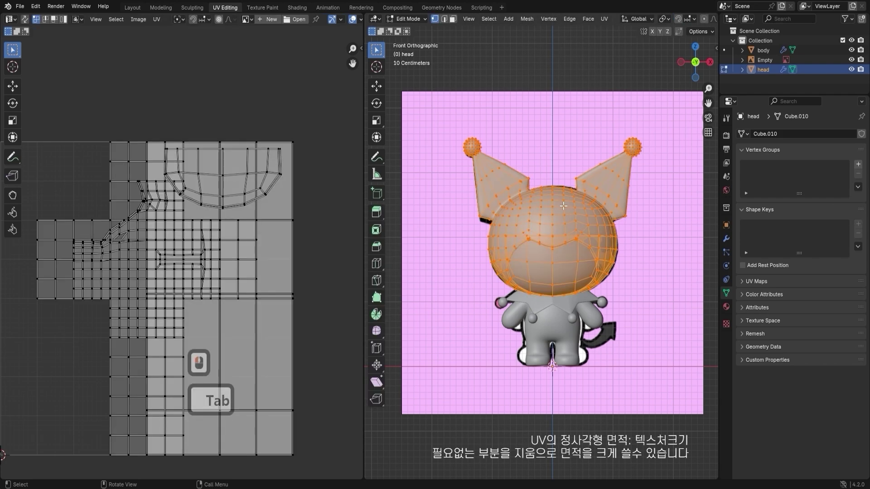
# - Examine the overlapping UV islands of the entire joined head mesh within the UV square
pyautogui.click(465, 87)
pyautogui.scroll(-4, 465, 87)
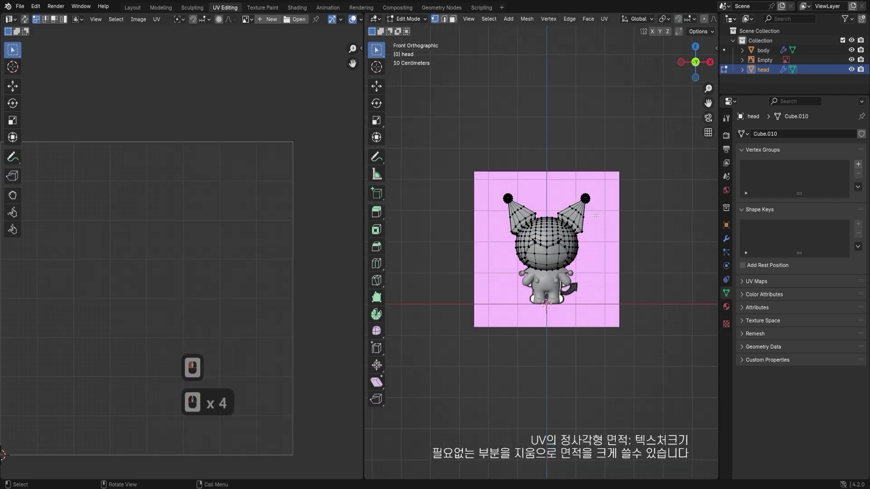
pyautogui.scroll(5, 679, 237)
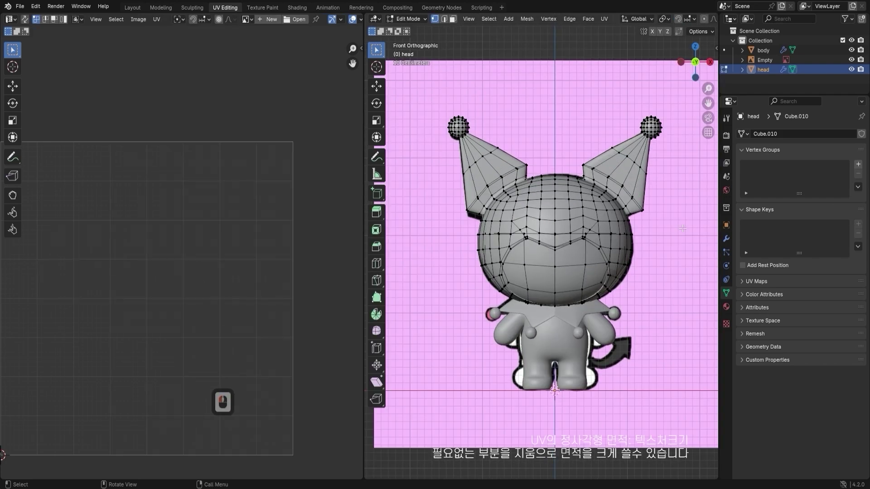
pyautogui.press('a')
pyautogui.scroll(-4, 286, 263)
pyautogui.scroll(1, 294, 173)
pyautogui.moveTo(294, 173); pyautogui.dragTo(108, 349)
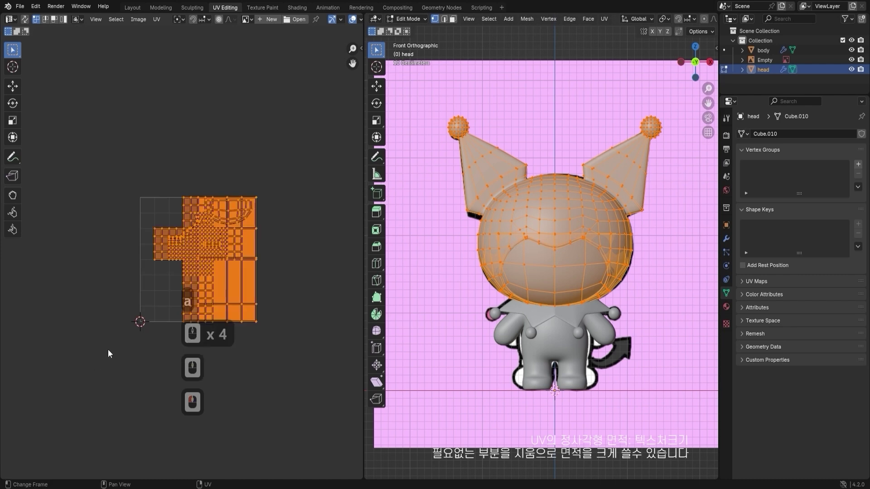
pyautogui.click(108, 350)
pyautogui.scroll(3, 183, 265)
pyautogui.moveTo(229, 216); pyautogui.dragTo(176, 192, button='middle')
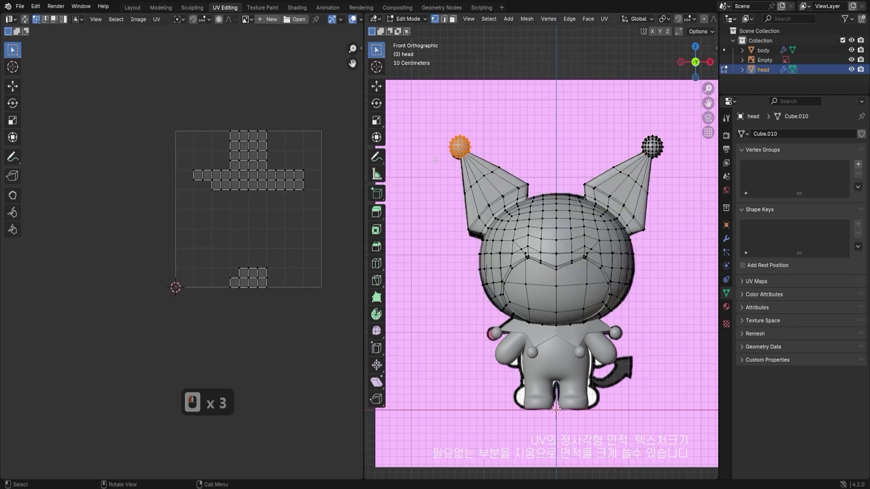
pyautogui.moveTo(432, 116); pyautogui.dragTo(598, 212)
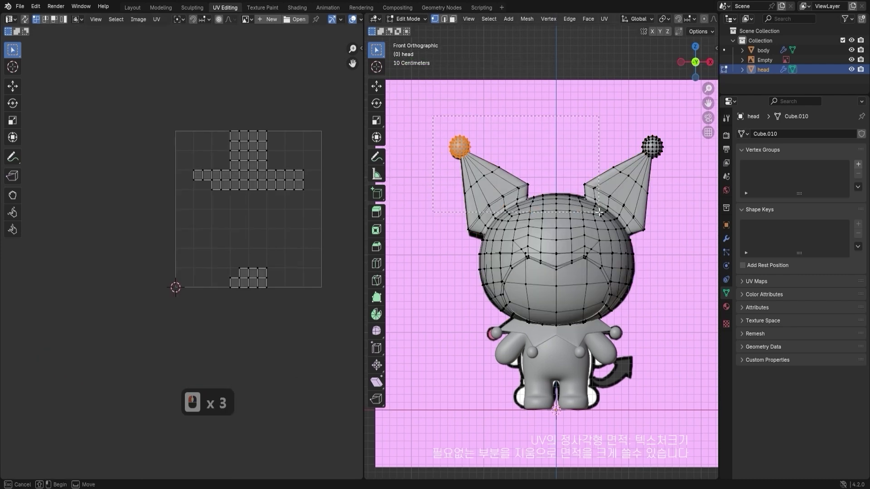
pyautogui.click(672, 217)
pyautogui.click(521, 114)
pyautogui.click(502, 125)
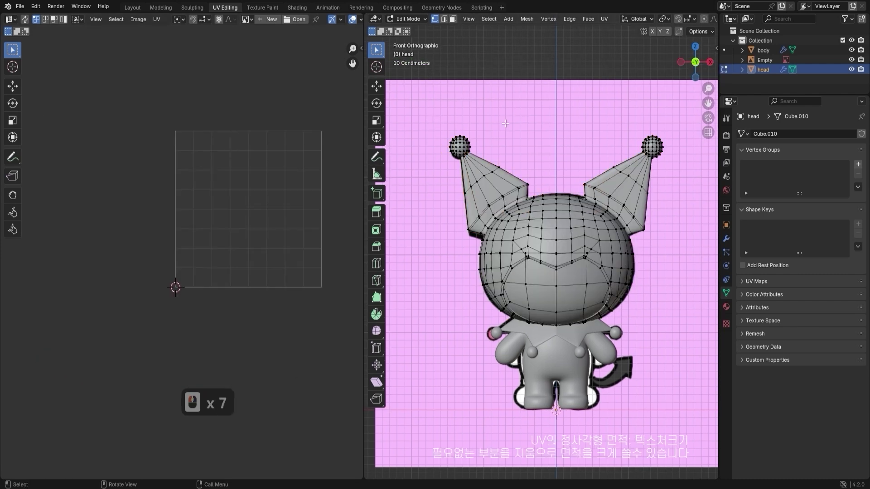
# - Select the inner face piece by growing the selection outward from its central vertex with Select More
pyautogui.click(556, 286)
pyautogui.moveTo(556, 287); pyautogui.dragTo(576, 281, button='middle')
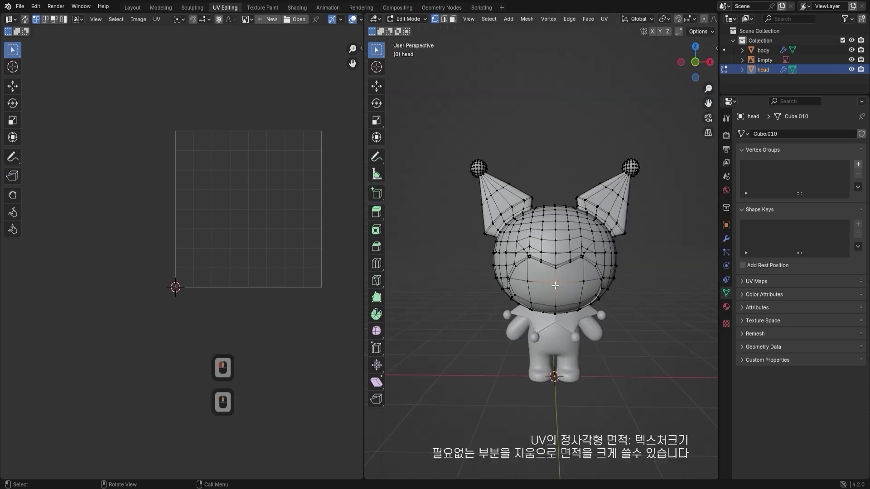
pyautogui.press('ctrl+KP_Add')
pyautogui.press('ctrl+KP_Add')
pyautogui.press('ctrl+KP_Add')
pyautogui.press('ctrl+KP_Add')
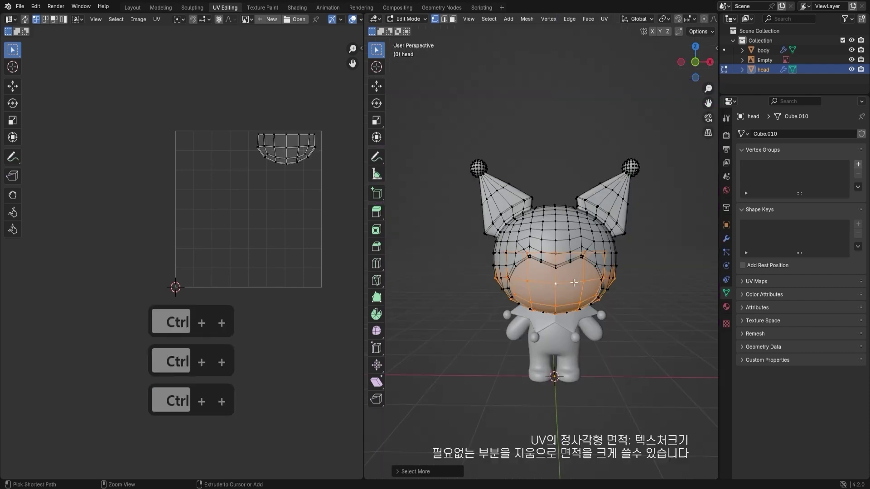
# - Select the ball on the right-hand ear tip by growing the selection from one vertex with Select More
pyautogui.moveTo(574, 283); pyautogui.dragTo(643, 213, button='middle')
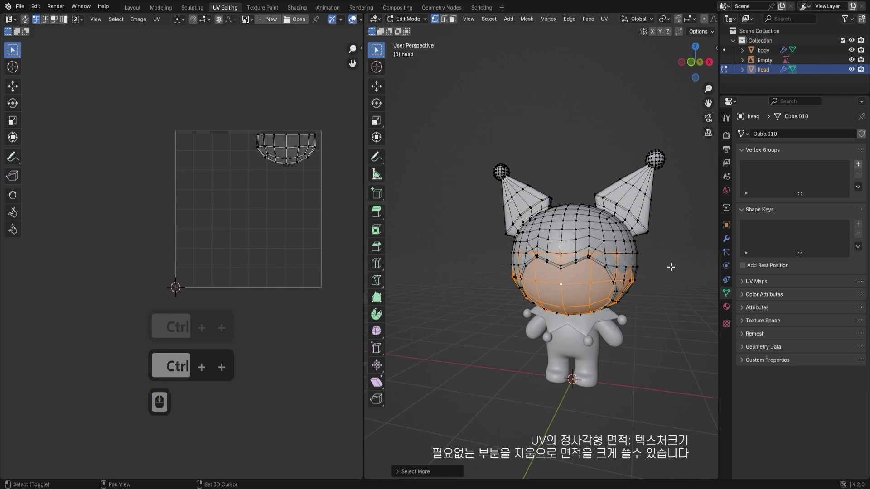
pyautogui.click(662, 173)
pyautogui.click(657, 156)
pyautogui.press('ctrl+KP_Add')
pyautogui.press('ctrl+KP_Add')
pyautogui.press('ctrl+KP_Add')
pyautogui.press('ctrl+KP_Add')
pyautogui.press('ctrl+KP_Add')
pyautogui.press('ctrl+KP_Add')
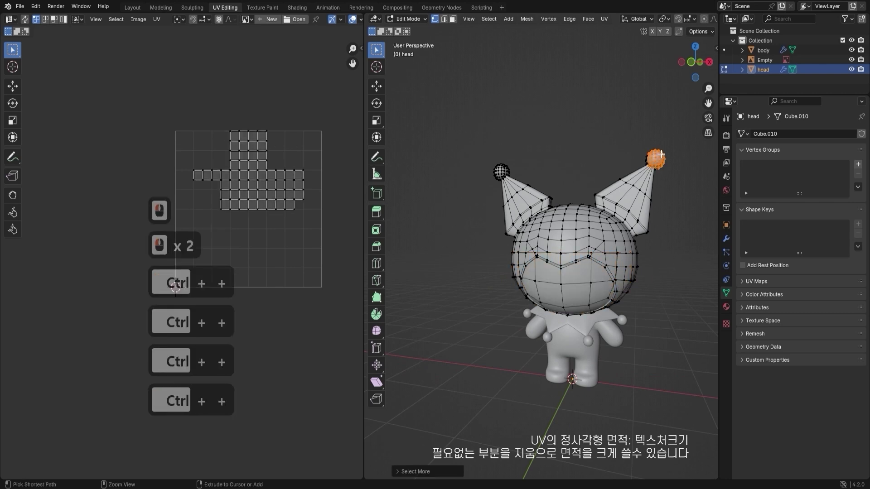
# - Select the entire right-hand ear-tip ball with Select Linked and expand the operation's Delimit options
pyautogui.moveTo(661, 155); pyautogui.dragTo(363, 186, button='middle')
pyautogui.click(547, 214)
pyautogui.moveTo(547, 214); pyautogui.dragTo(590, 233, button='middle')
pyautogui.scroll(3, 594, 229)
pyautogui.click(612, 204)
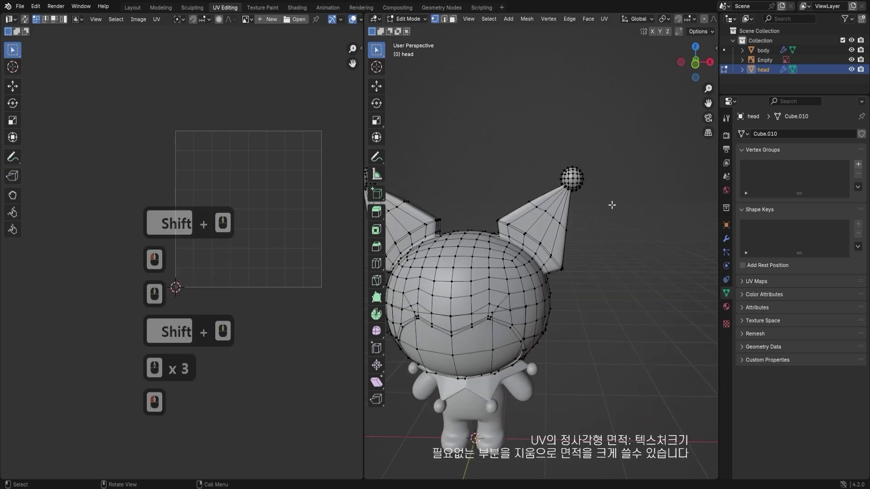
pyautogui.click(578, 177)
pyautogui.click(576, 177)
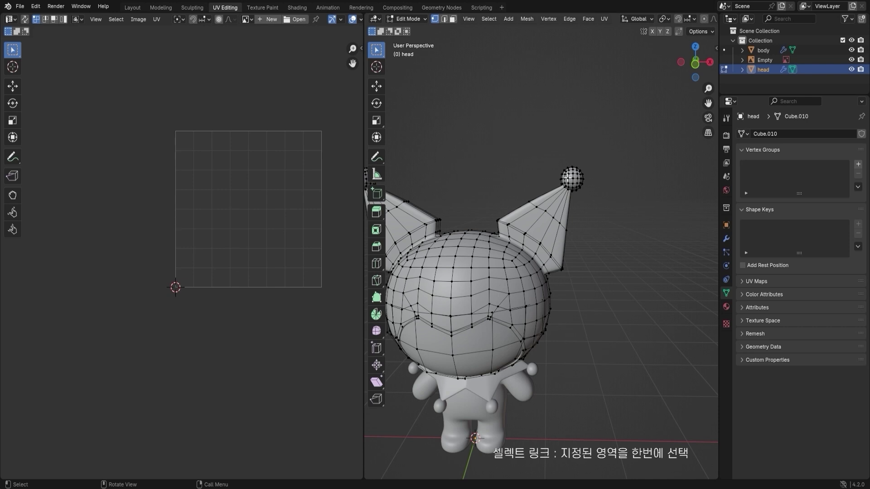
pyautogui.press('l')
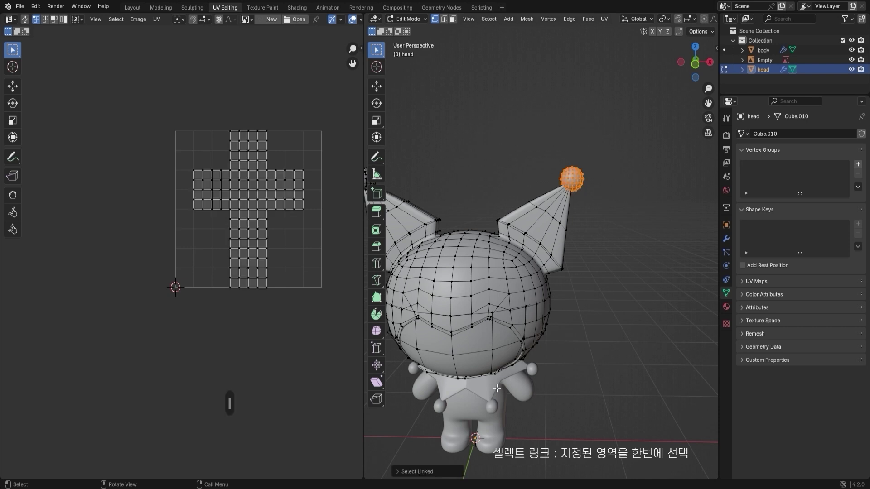
pyautogui.click(395, 471)
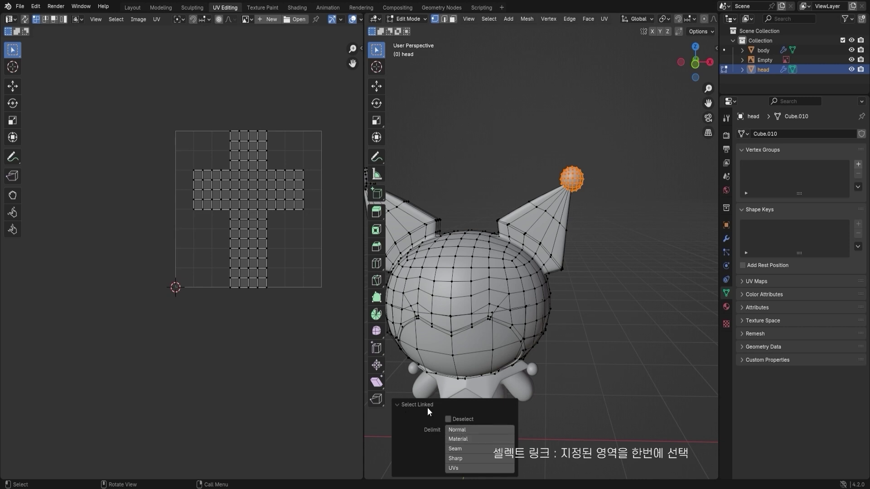
# - Clear the mesh selection and reselect the whole right-hand ear-tip ball with Select Linked
pyautogui.click(573, 178)
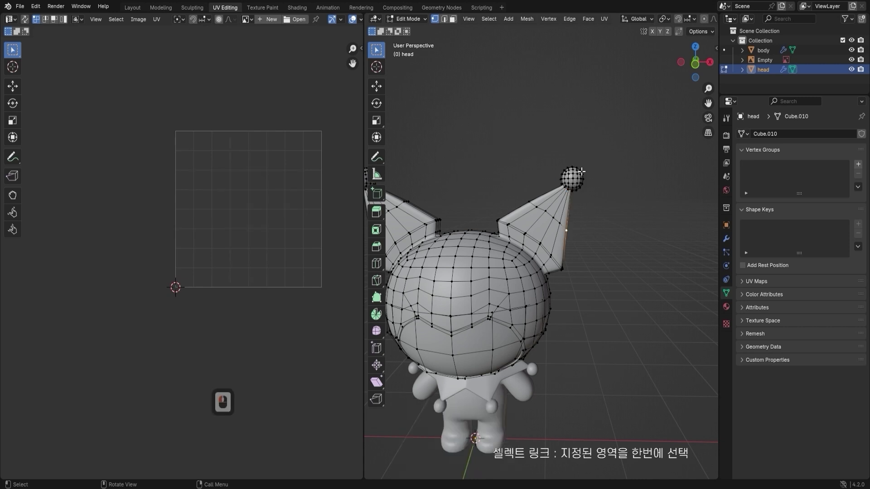
pyautogui.click(577, 177)
pyautogui.click(579, 174)
pyautogui.click(579, 174)
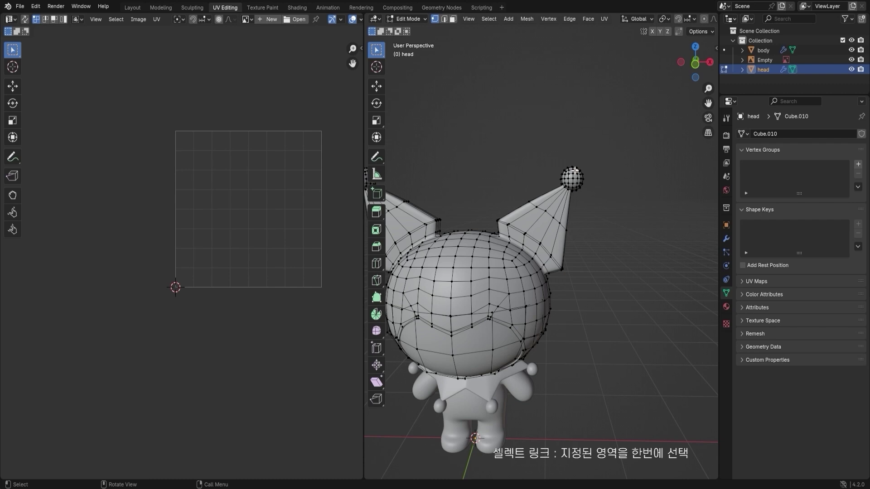
pyautogui.press('l')
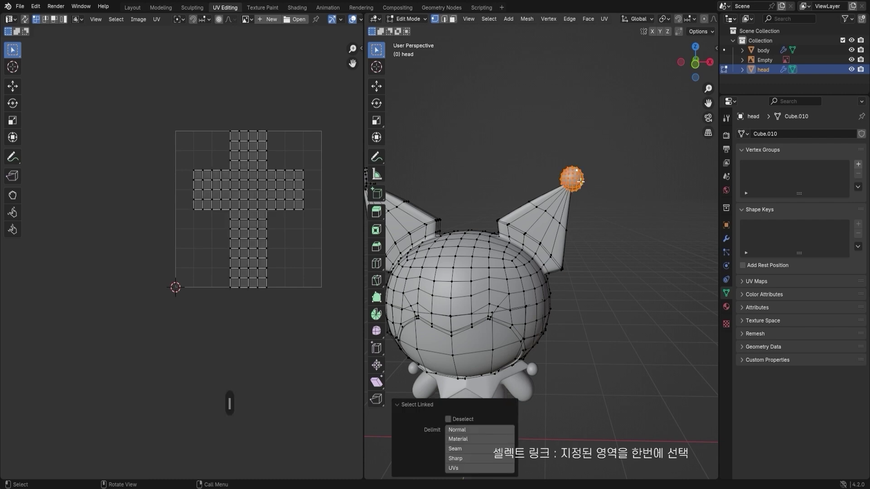
# - Replace the ear-ball selection with the whole inner face piece using Select Linked
pyautogui.click(641, 243)
pyautogui.click(640, 243)
pyautogui.keyDown('shift'); pyautogui.moveTo(641, 242); pyautogui.dragTo(508, 238, button='middle'); pyautogui.keyUp('shift')
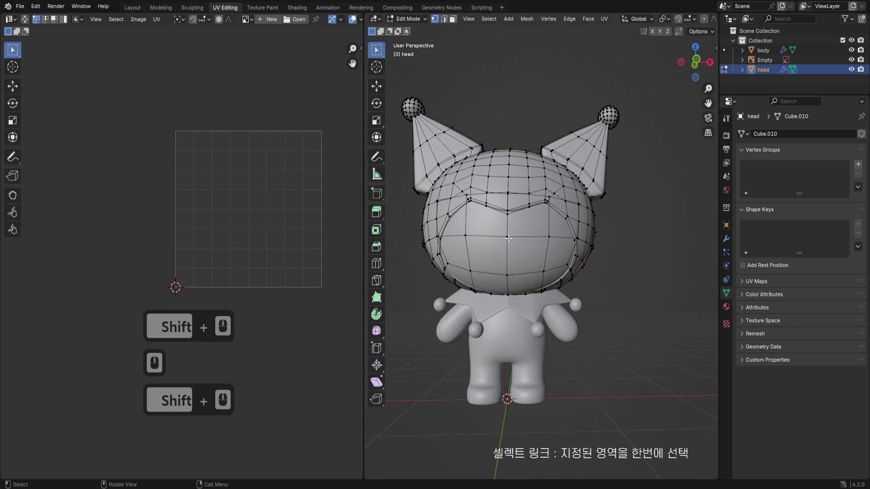
pyautogui.press('l')
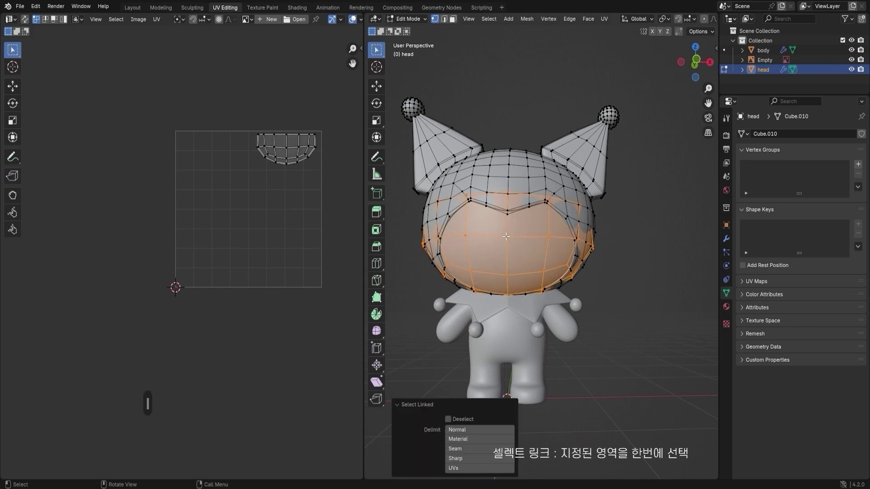
# - Replace the inner face selection with the whole hood piece, ears included, using Select Linked
pyautogui.moveTo(505, 237); pyautogui.dragTo(606, 184, button='middle')
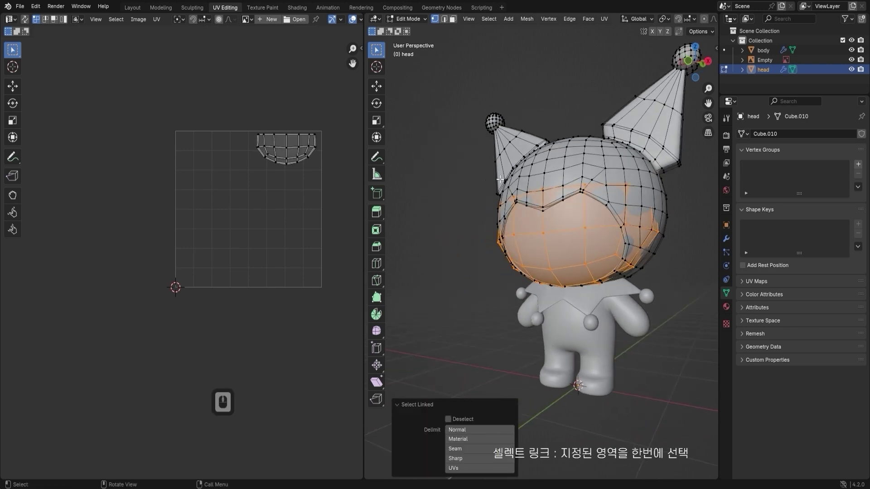
pyautogui.click(658, 171)
pyautogui.click(653, 136)
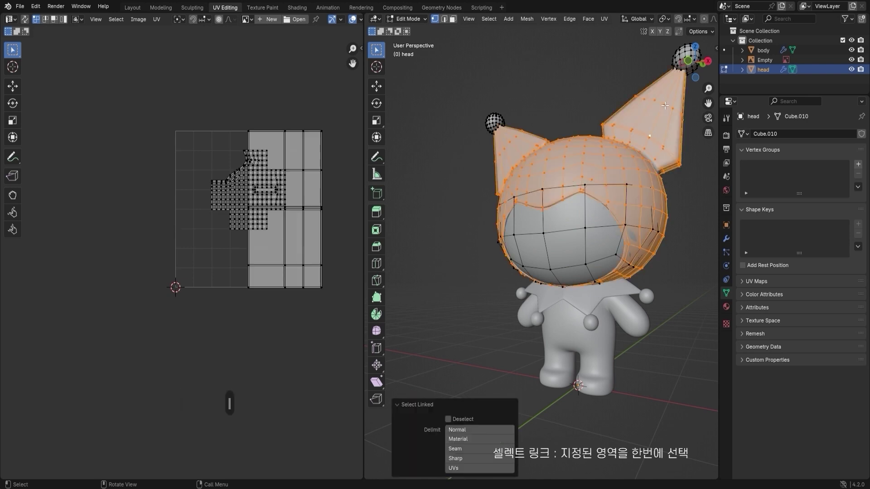
pyautogui.moveTo(615, 177); pyautogui.dragTo(581, 218, button='middle')
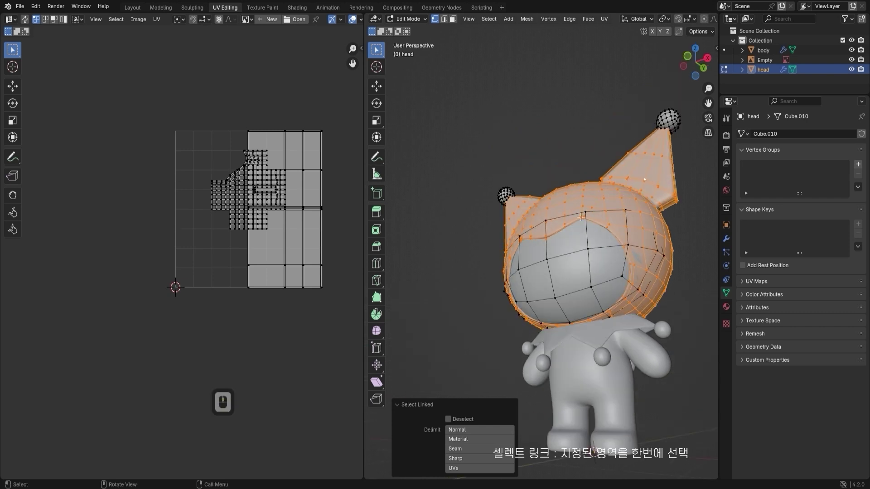
pyautogui.keyDown('shift'); pyautogui.moveTo(645, 174); pyautogui.dragTo(575, 231, button='middle'); pyautogui.keyUp('shift')
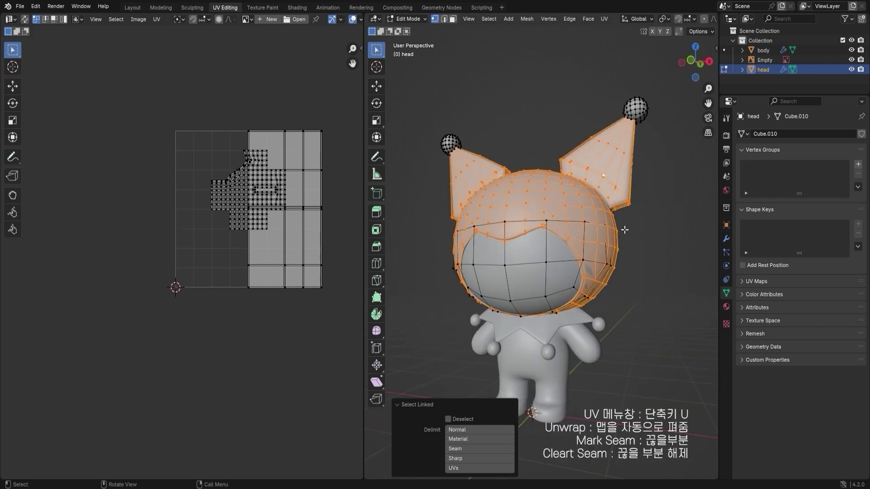
# - Switch to the front view, widen the 3D viewport and Unwrap the selected hood piece
pyautogui.keyDown('alt'); pyautogui.moveTo(581, 244); pyautogui.dragTo(590, 249, button='middle'); pyautogui.keyUp('alt')
pyautogui.scroll(-4, 602, 254)
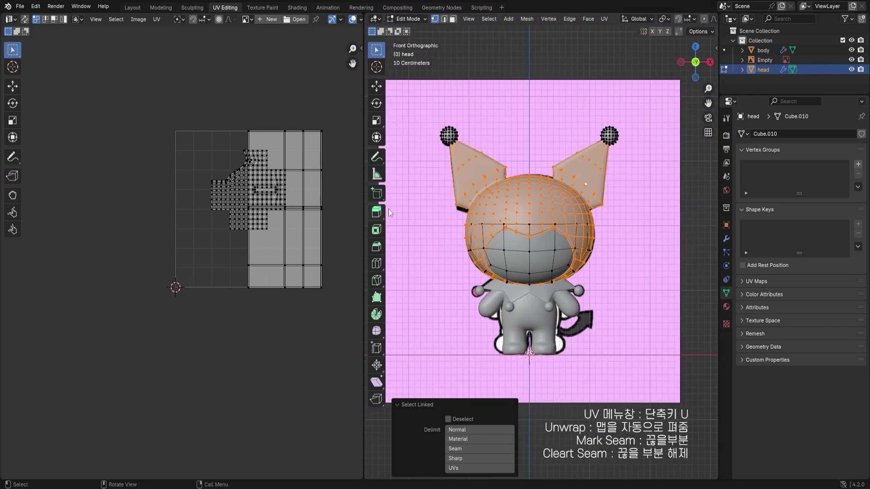
pyautogui.moveTo(365, 198); pyautogui.dragTo(301, 198)
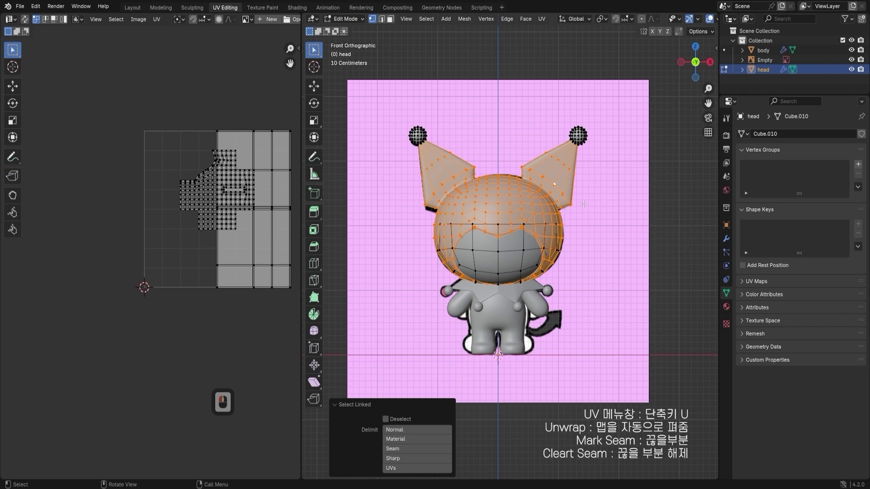
pyautogui.press('u')
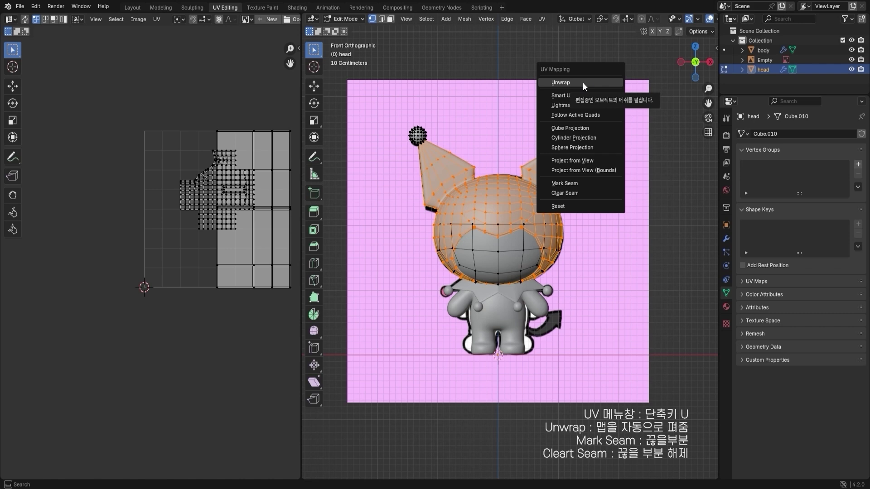
pyautogui.click(583, 83)
pyautogui.scroll(3, 244, 212)
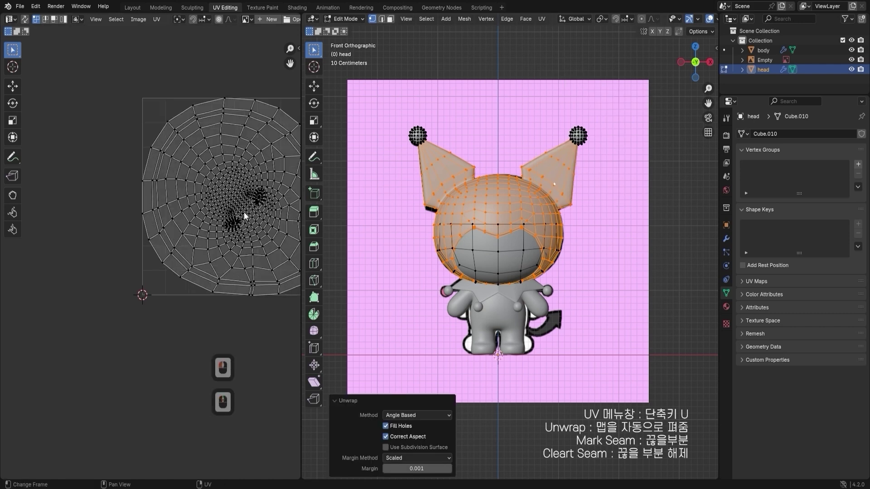
pyautogui.keyDown('shift'); pyautogui.moveTo(236, 221); pyautogui.dragTo(189, 217, button='middle'); pyautogui.keyUp('shift')
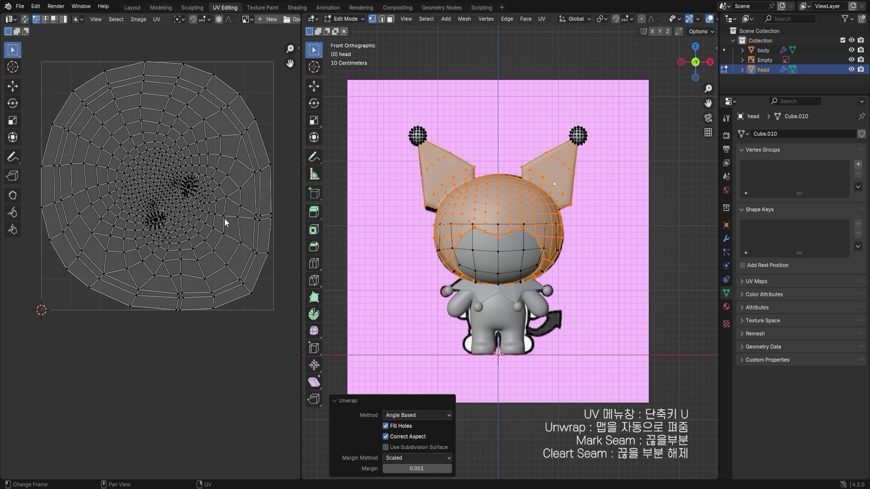
# - Widen the UV editor beside the close-up of the head to give the unwrapped hood layout more room
pyautogui.scroll(5, 543, 144)
pyautogui.moveTo(546, 122); pyautogui.dragTo(530, 231, button='middle')
pyautogui.moveTo(620, 259); pyautogui.dragTo(621, 236, button='middle')
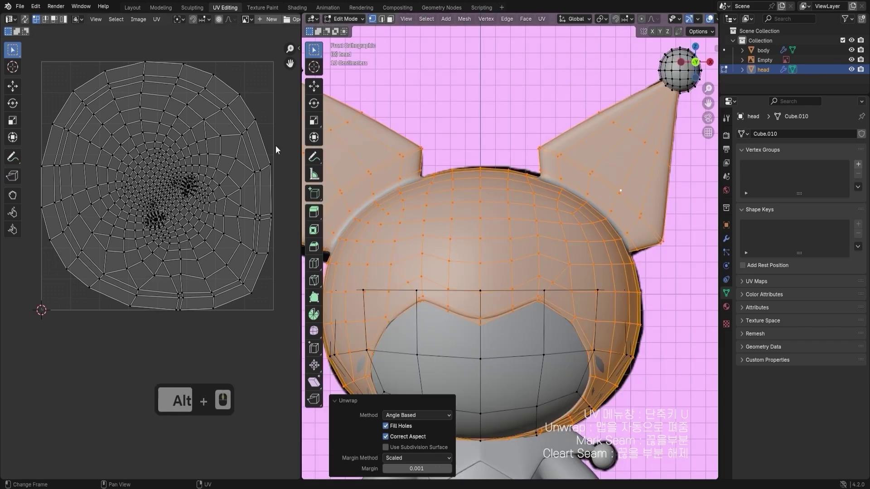
pyautogui.moveTo(301, 150); pyautogui.dragTo(355, 145)
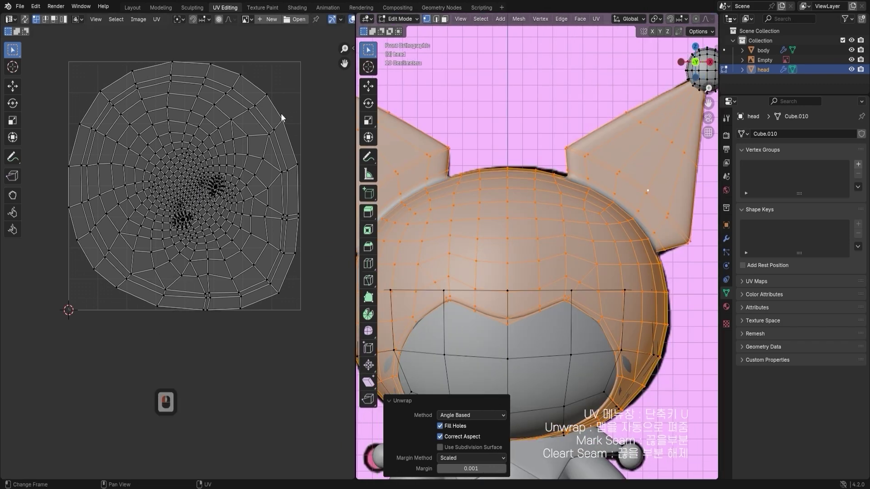
pyautogui.click(248, 19)
pyautogui.click(222, 28)
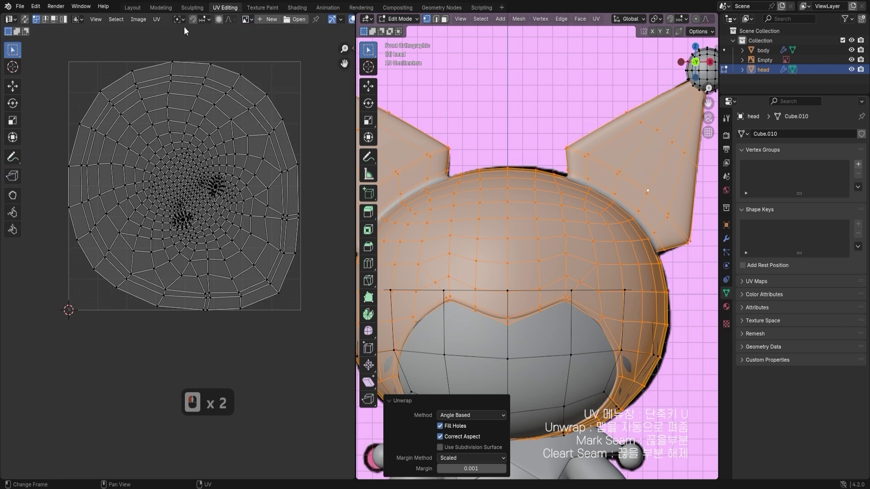
pyautogui.click(156, 19)
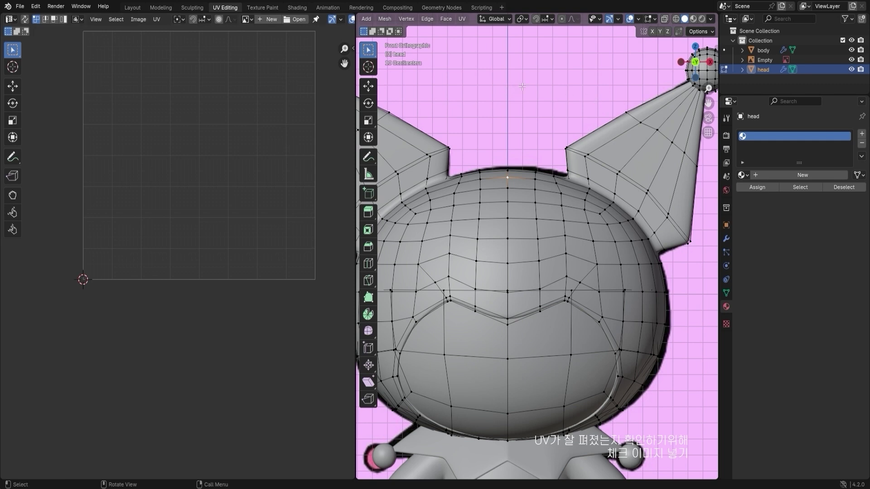
pyautogui.click(726, 207)
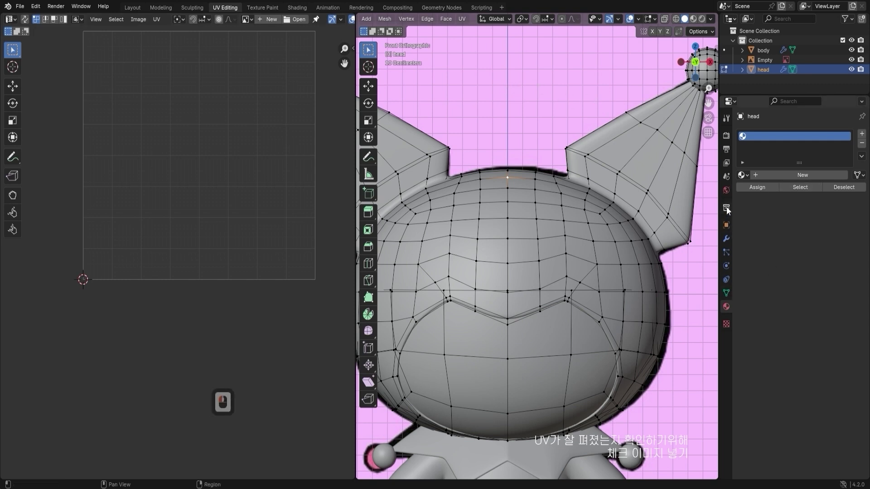
pyautogui.click(603, 134)
pyautogui.click(590, 154)
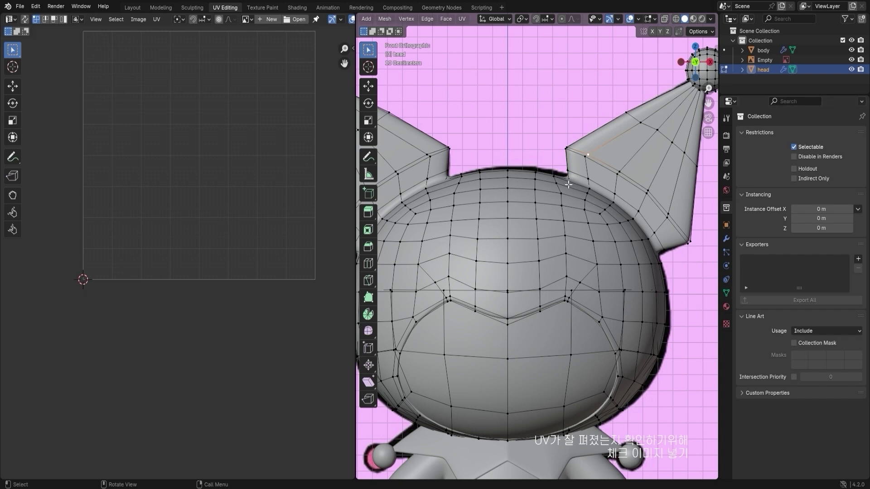
pyautogui.click(556, 125)
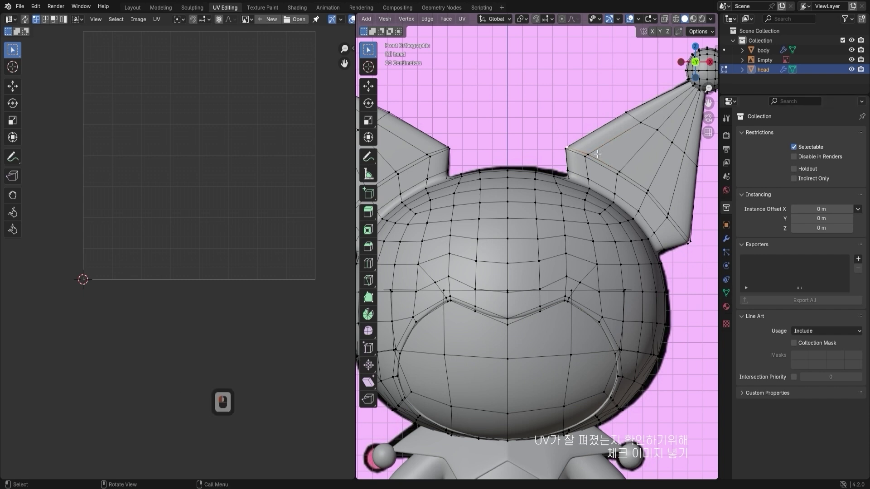
# - Return to Object Mode, remove the head's empty material slot and create a new material for it
pyautogui.press('Tab')
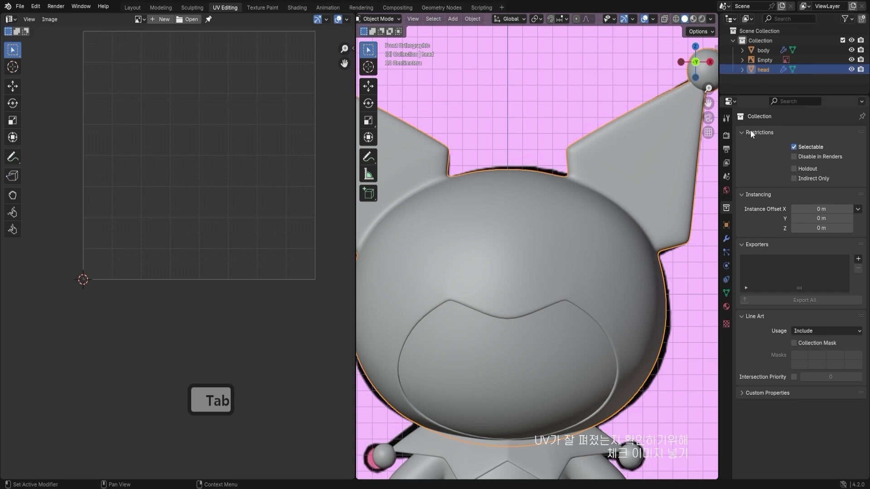
pyautogui.click(727, 307)
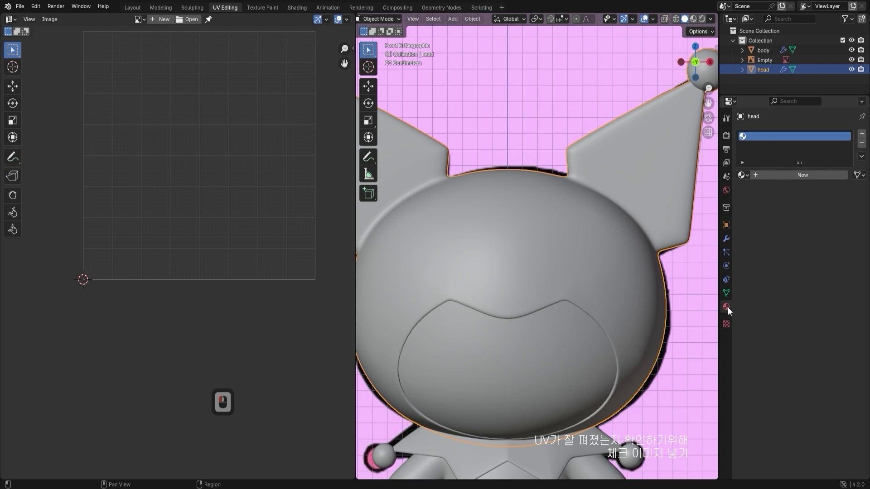
pyautogui.click(862, 143)
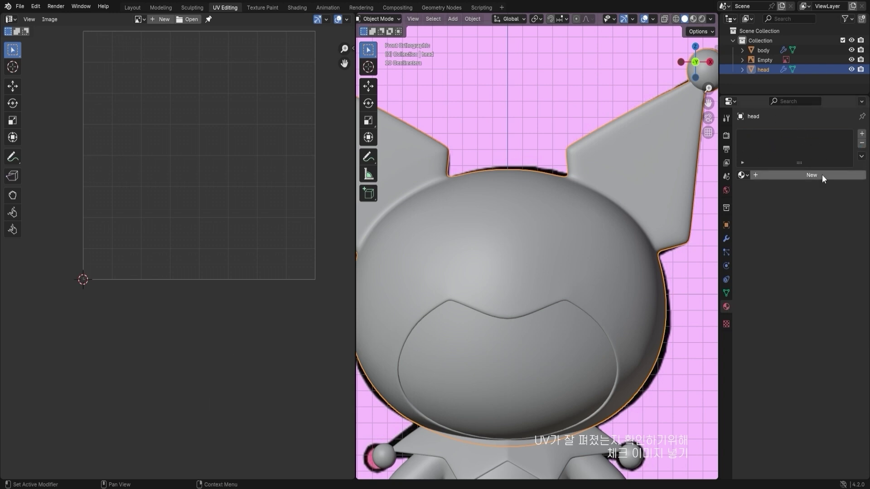
pyautogui.click(806, 176)
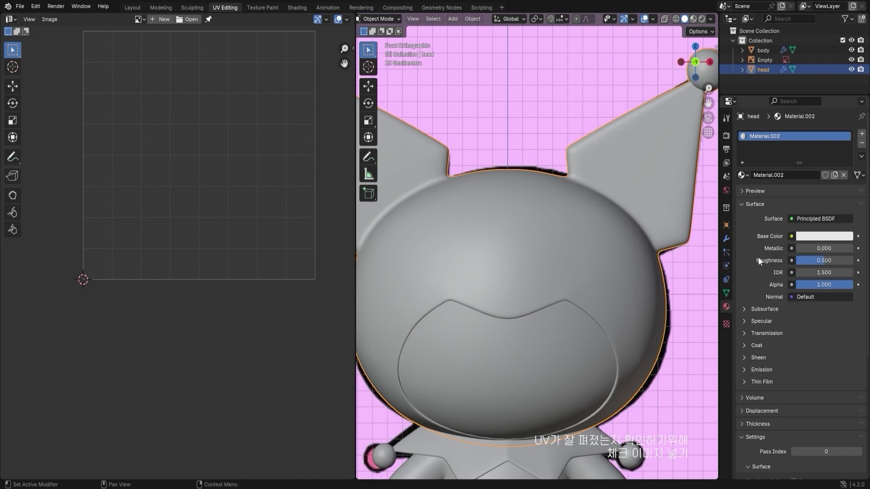
# - Connect an Image Texture to the Base Color of the head's new material
pyautogui.click(792, 236)
pyautogui.click(792, 236)
pyautogui.click(793, 236)
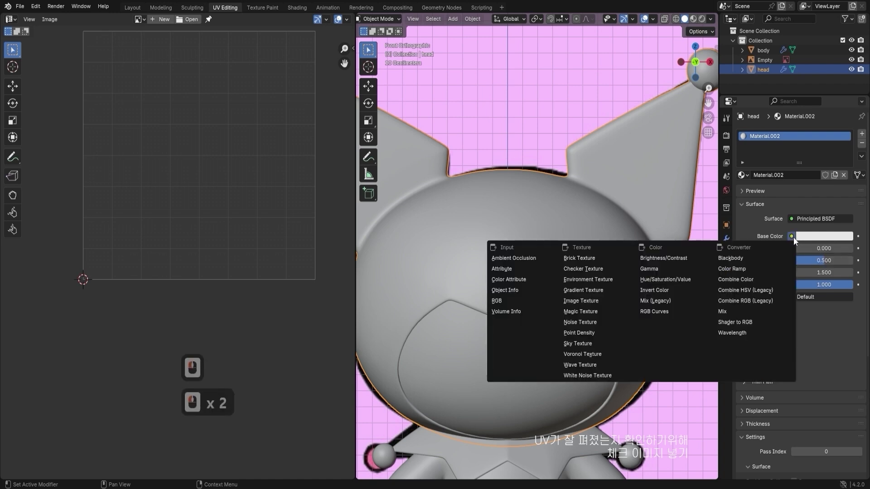
pyautogui.click(593, 300)
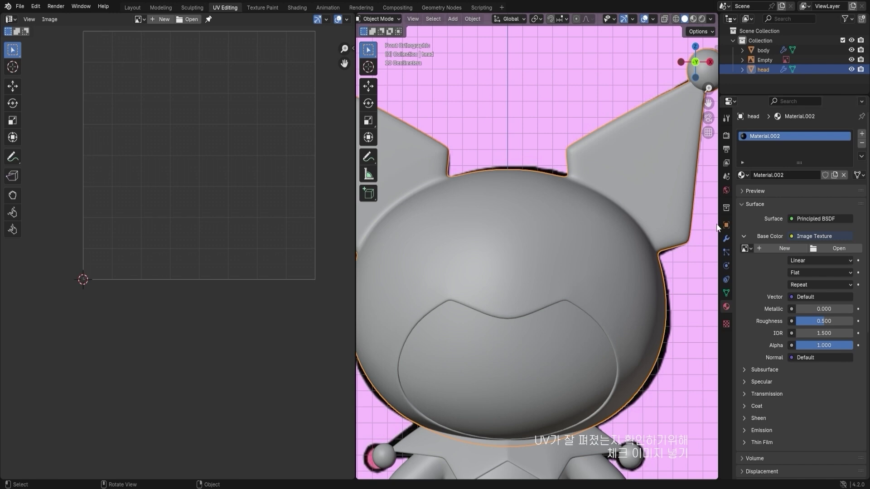
# - Create a new 1024 × 1024 px image named Untitled for the base color with the generated type UV Grid
pyautogui.click(789, 248)
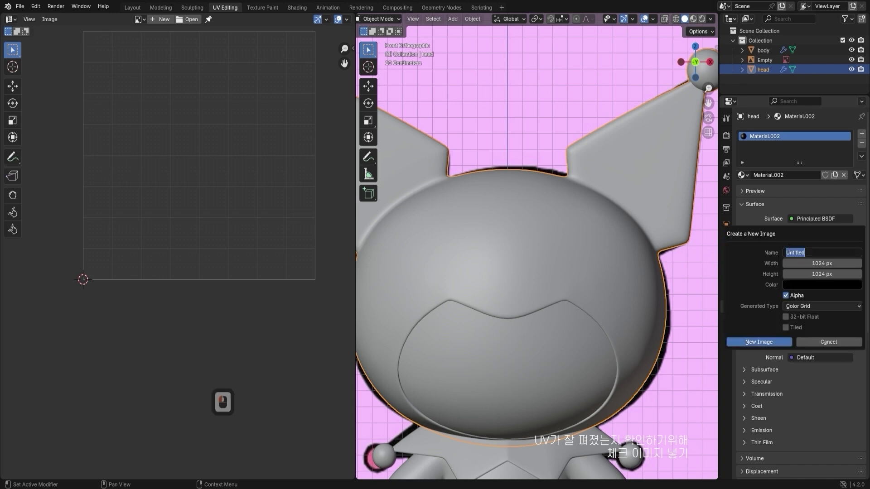
pyautogui.click(808, 307)
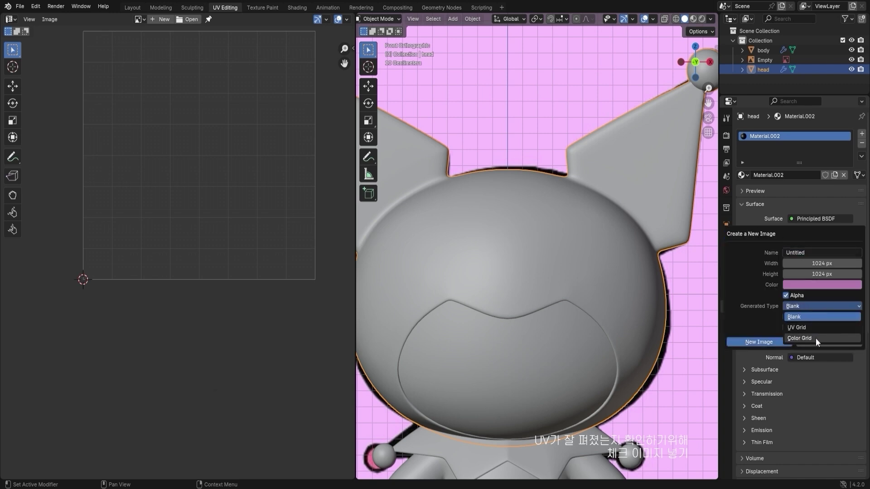
pyautogui.click(817, 338)
pyautogui.click(821, 307)
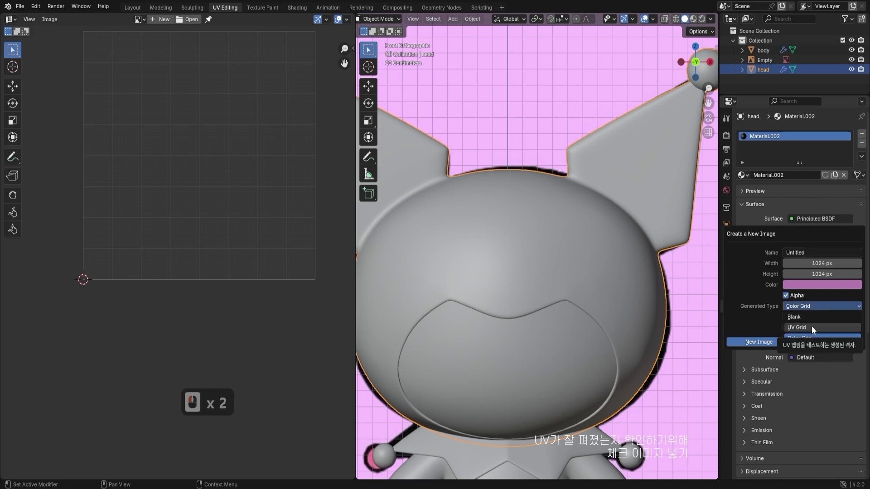
pyautogui.click(811, 326)
pyautogui.click(770, 343)
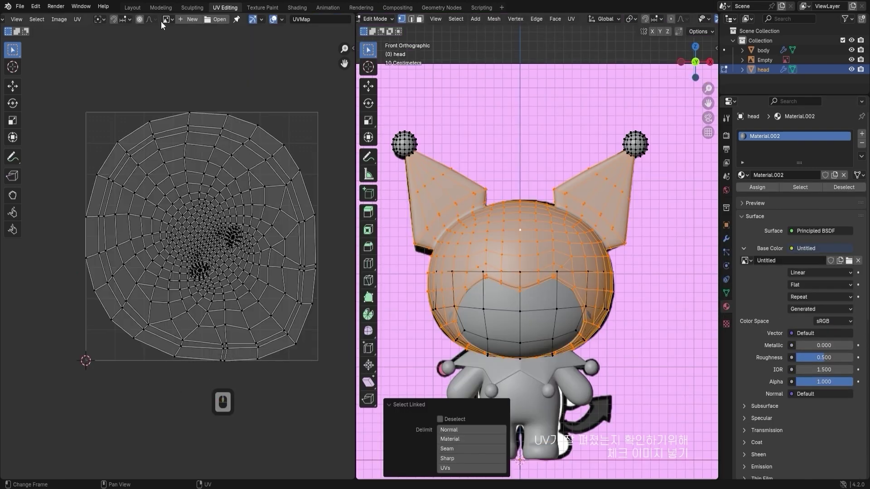
# - Display the Untitled grid image in the UV editor behind the hood's UV layout
pyautogui.click(163, 20)
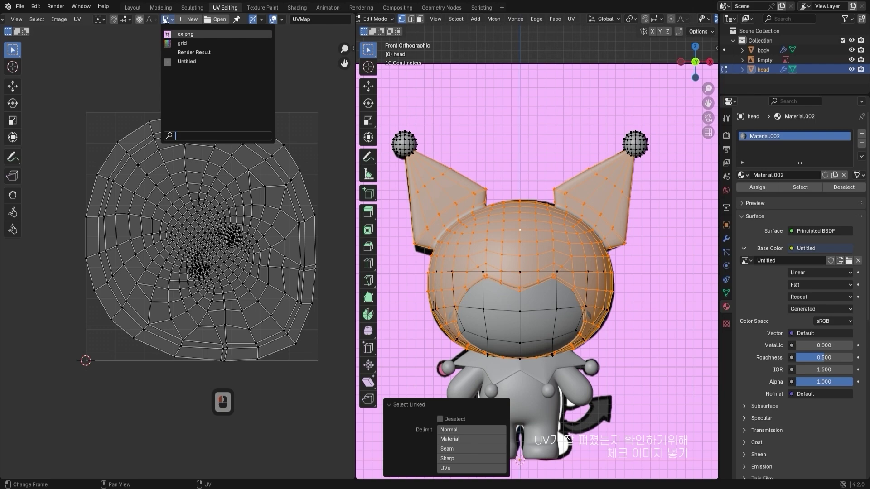
pyautogui.click(198, 61)
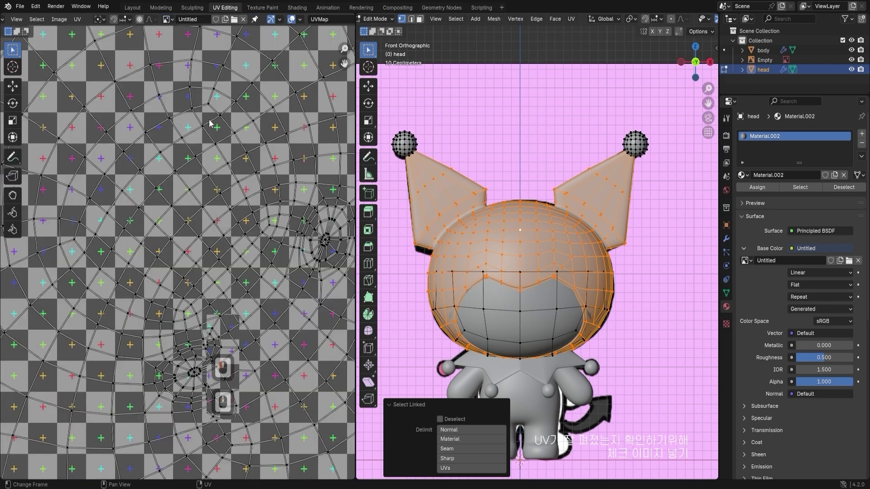
pyautogui.scroll(4, 236, 159)
pyautogui.press('Tab')
pyautogui.press('Tab')
pyautogui.scroll(-2, 217, 161)
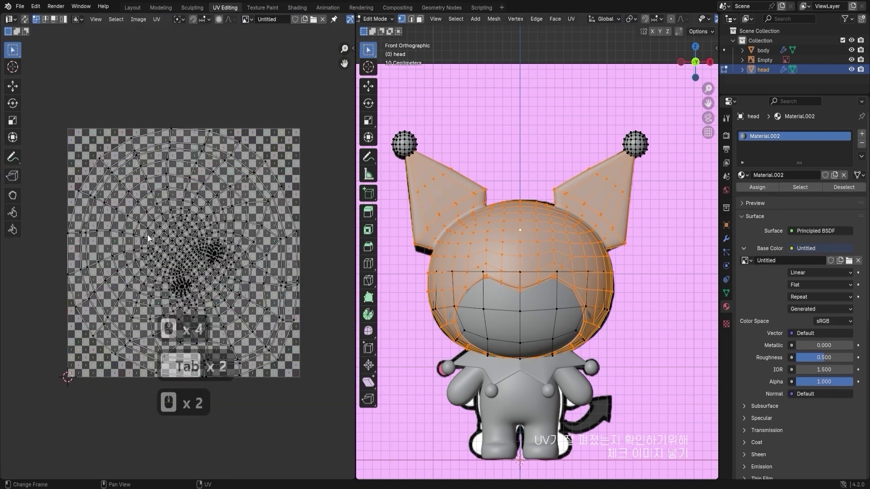
pyautogui.scroll(2, 177, 157)
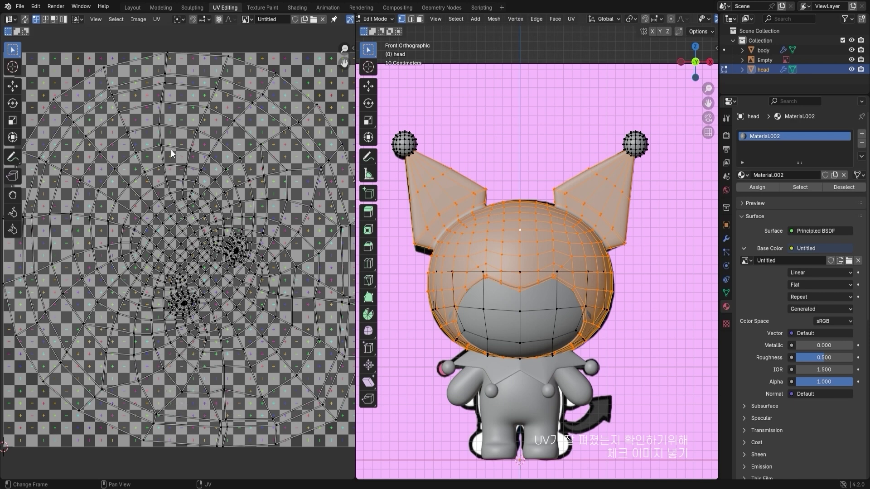
# - Switch to Object Mode and compare the checker pattern on the head in Material Preview, Solid and Rendered viewport shading
pyautogui.press('Tab')
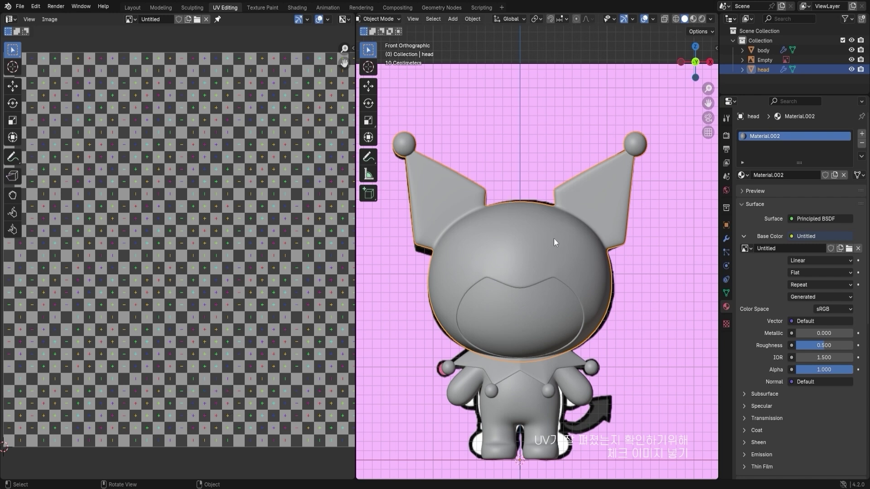
pyautogui.click(693, 19)
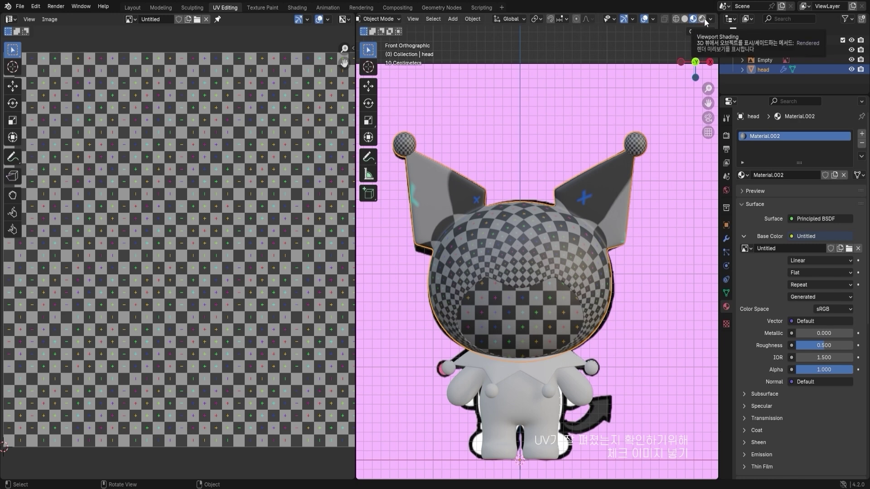
pyautogui.click(685, 18)
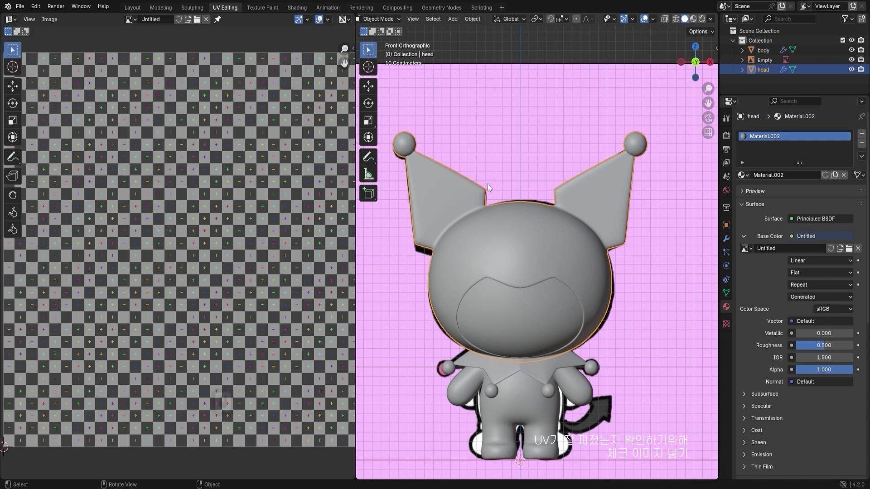
pyautogui.click(693, 19)
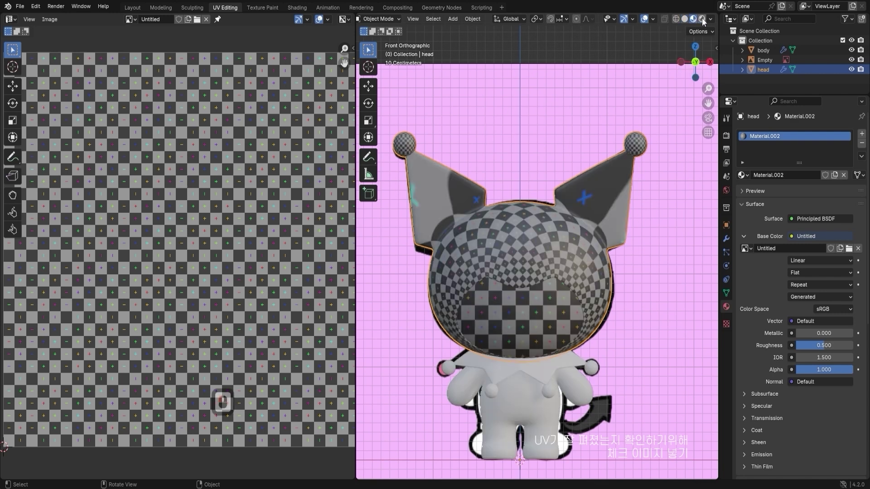
pyautogui.click(702, 19)
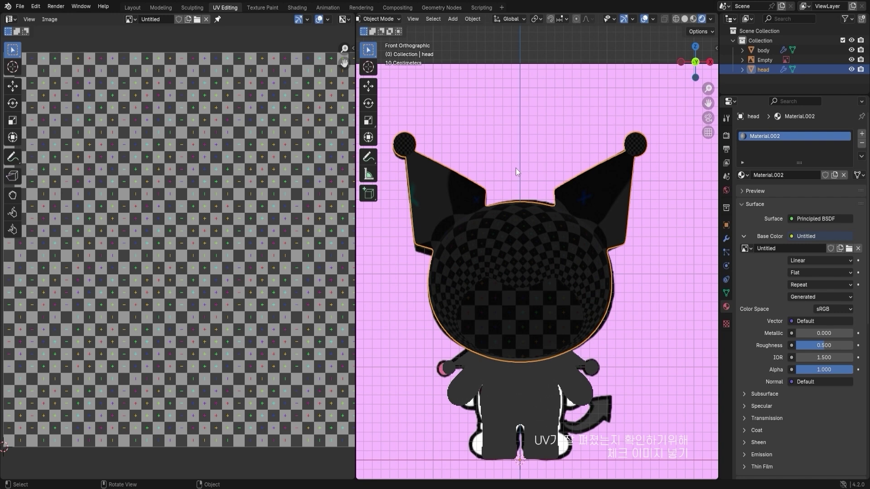
# - Switch the viewport to Material Preview shading and examine the checker pattern on the head and its face piece
pyautogui.click(695, 18)
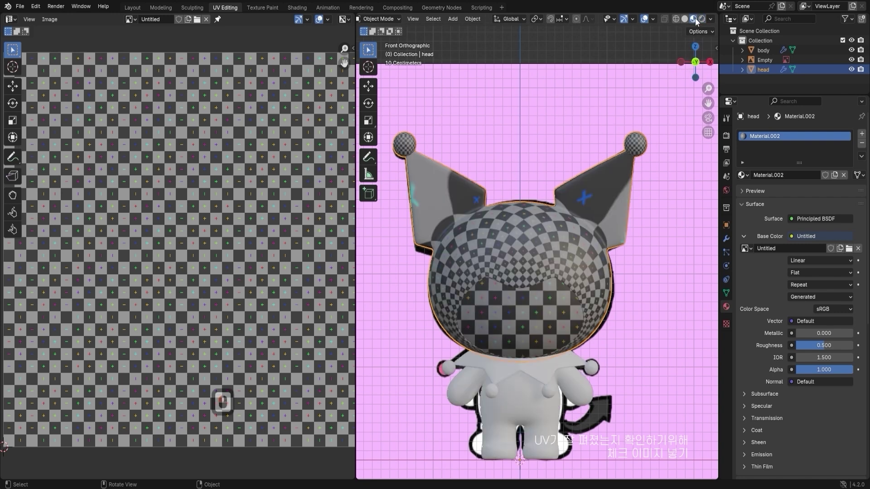
pyautogui.press('shift')
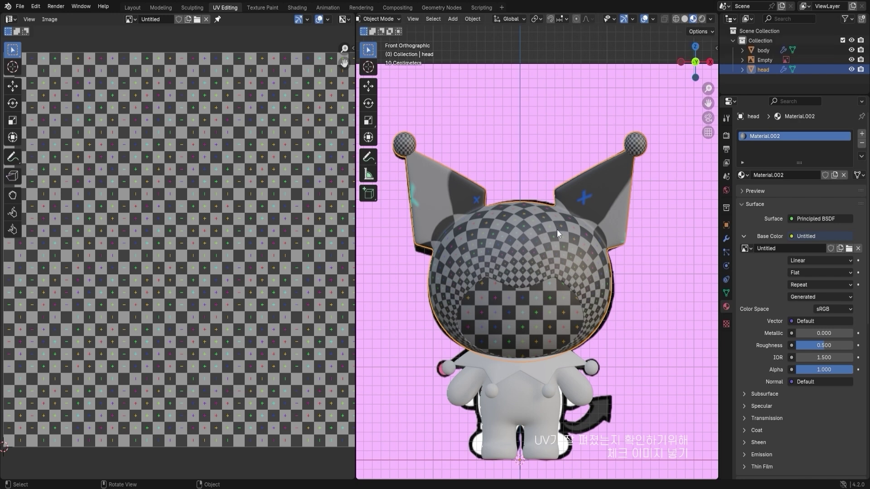
pyautogui.moveTo(556, 230)
pyautogui.mouseDown(button='middle')
pyautogui.moveTo(550, 244)
pyautogui.moveTo(563, 238)
pyautogui.moveTo(524, 221)
pyautogui.moveTo(554, 214)
pyautogui.mouseUp(button='middle')
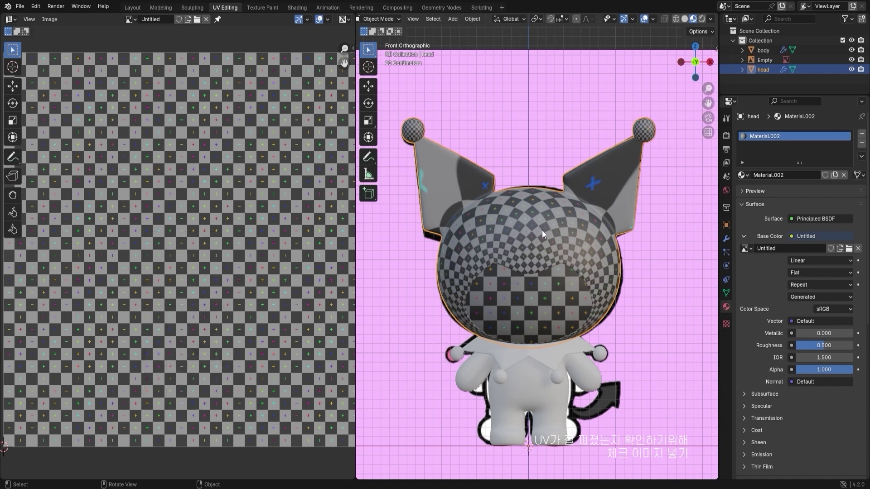
pyautogui.press('Tab')
pyautogui.press('Tab')
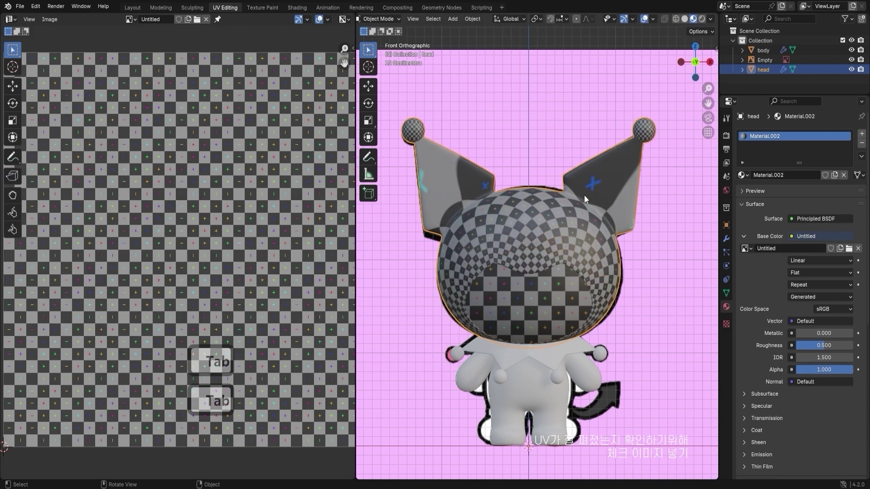
pyautogui.moveTo(605, 210); pyautogui.dragTo(632, 186, button='middle')
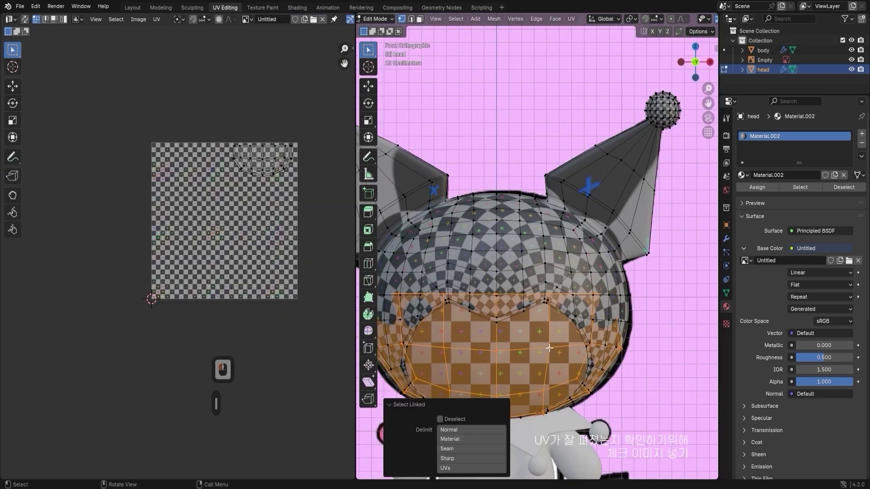
pyautogui.keyDown('shift'); pyautogui.moveTo(550, 348); pyautogui.dragTo(537, 280, button='middle'); pyautogui.keyUp('shift')
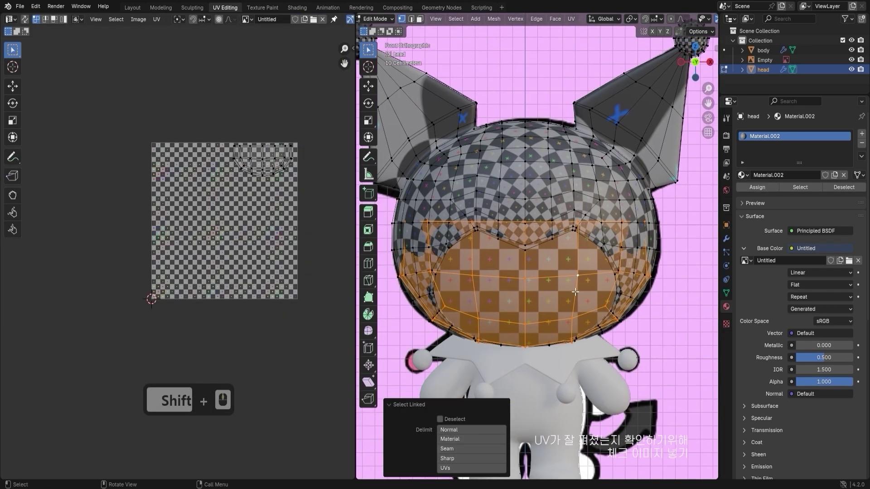
pyautogui.click(537, 280)
pyautogui.press('Tab')
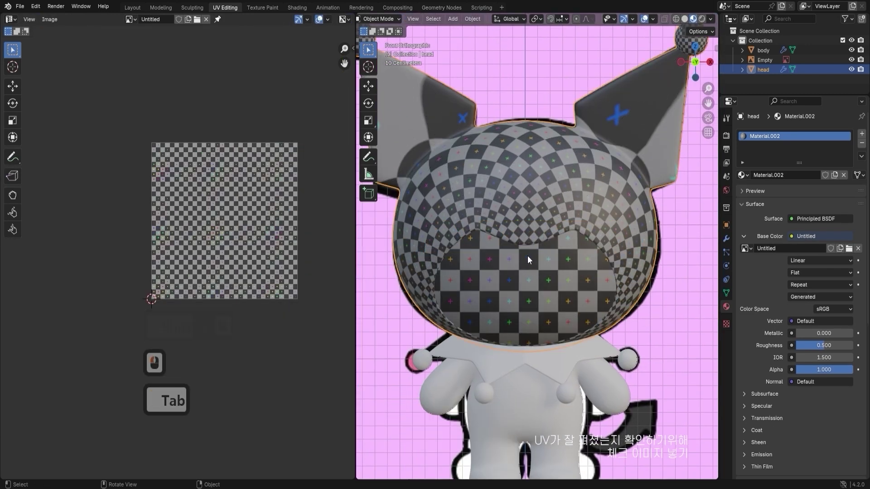
# - Isolate the linked face piece to examine its checker pattern from several angles, and reveal the hidden head parts again in Object Mode
pyautogui.press('Tab')
pyautogui.click(523, 285)
pyautogui.press('l')
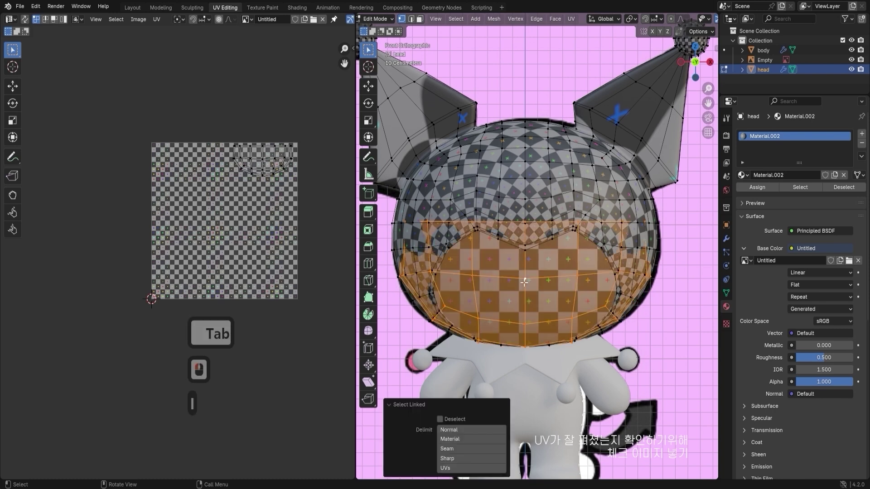
pyautogui.hotkey('ctrl', 'i')
pyautogui.press('h')
pyautogui.moveTo(551, 282); pyautogui.dragTo(587, 245, button='middle')
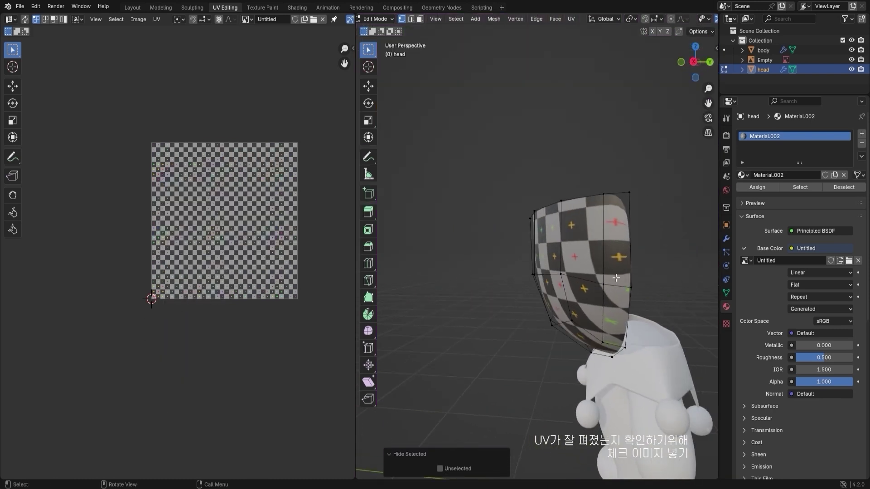
pyautogui.moveTo(616, 277)
pyautogui.mouseDown(button='middle')
pyautogui.moveTo(617, 251)
pyautogui.moveTo(636, 288)
pyautogui.moveTo(627, 284)
pyautogui.mouseUp(button='middle')
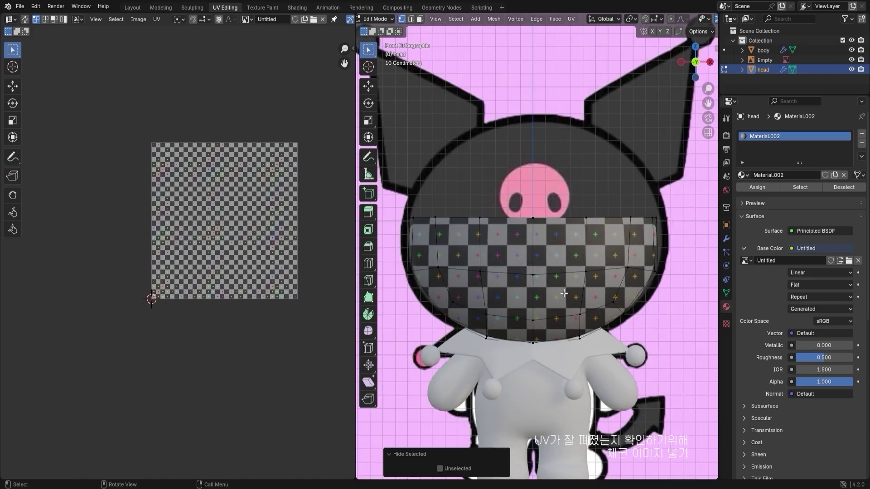
pyautogui.moveTo(624, 246); pyautogui.dragTo(611, 258, button='middle')
pyautogui.moveTo(660, 231); pyautogui.dragTo(607, 305, button='middle')
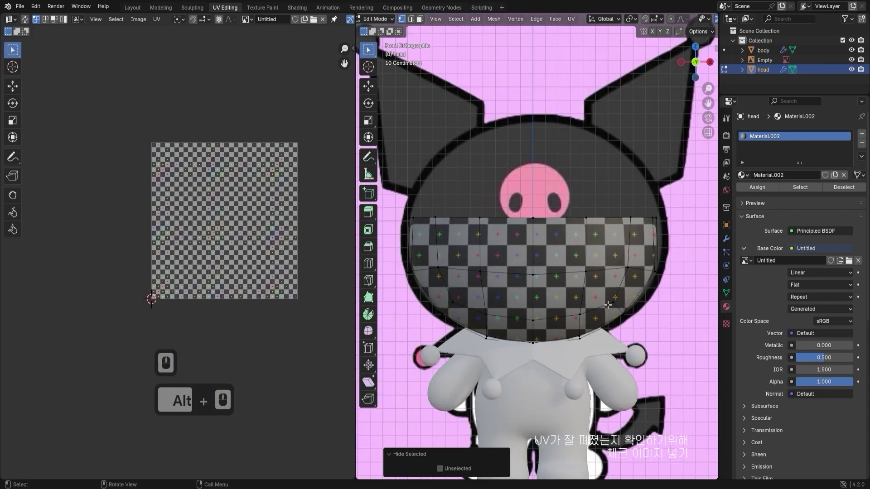
pyautogui.hotkey('alt', 'h')
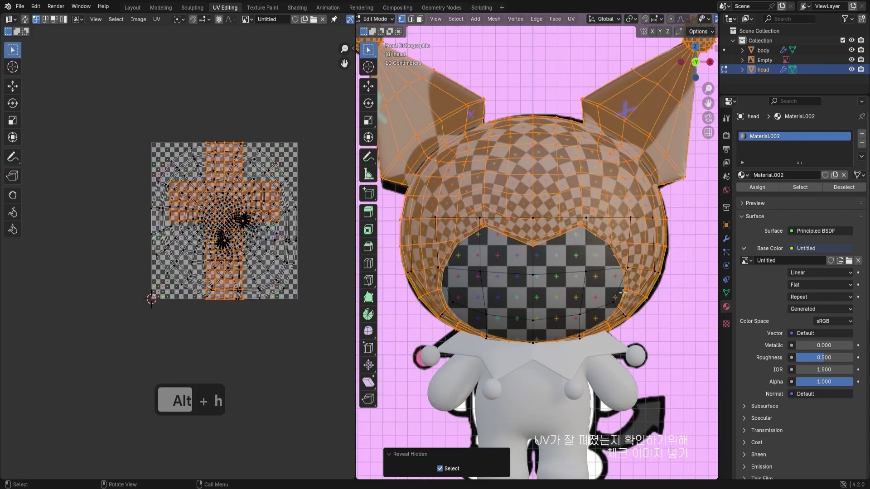
pyautogui.press('Tab')
pyautogui.keyDown('shift'); pyautogui.moveTo(631, 235); pyautogui.dragTo(621, 283, button='middle'); pyautogui.keyUp('shift')
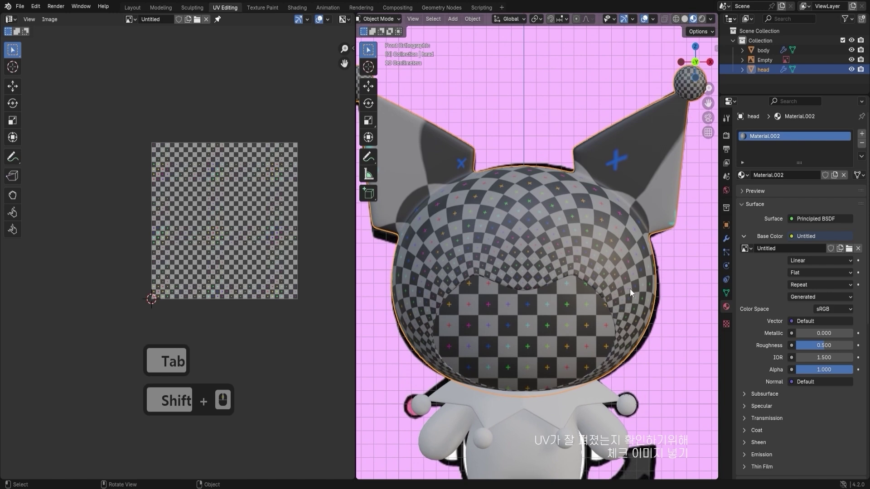
# - Select the entire linked face piece in Edit Mode and examine its UV island over the grid image
pyautogui.press('Tab')
pyautogui.click(525, 325)
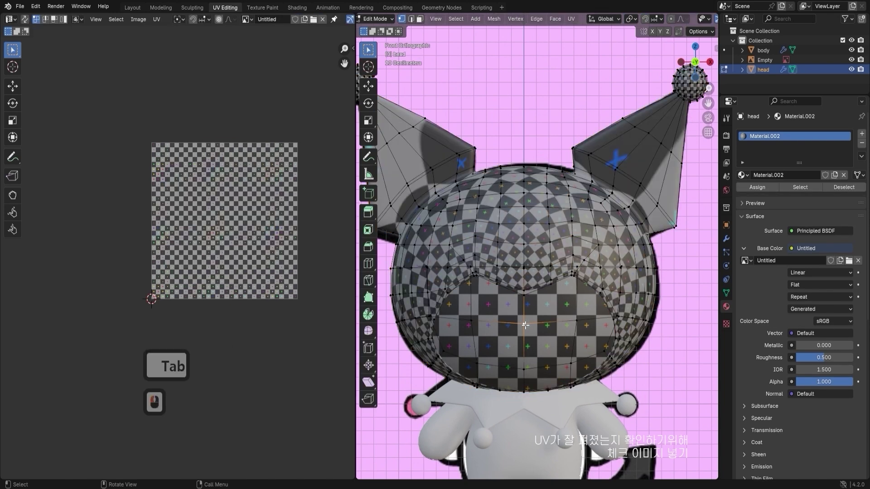
pyautogui.press('l')
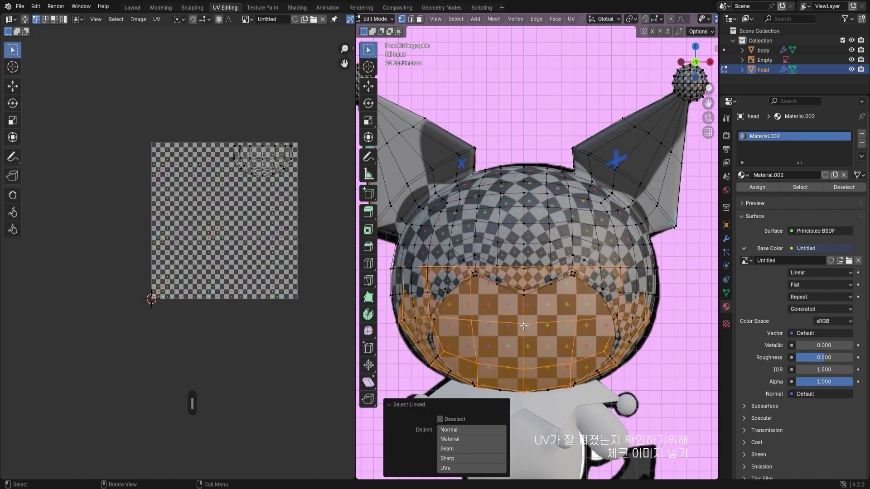
pyautogui.scroll(4, 287, 232)
pyautogui.moveTo(287, 232); pyautogui.dragTo(160, 218, button='middle')
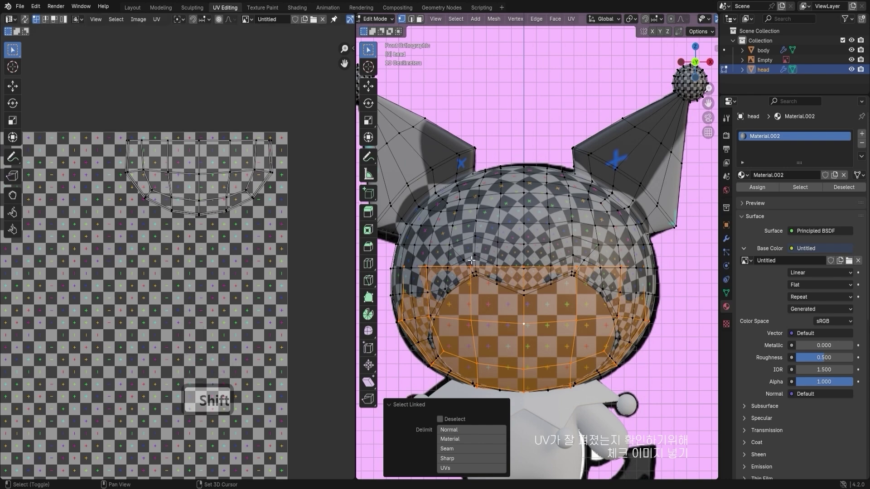
# - Invert the face piece selection and hide all other head geometry, leaving only the face piece
pyautogui.moveTo(449, 273); pyautogui.dragTo(461, 241, button='middle')
pyautogui.moveTo(483, 274); pyautogui.dragTo(431, 240, button='middle')
pyautogui.scroll(-2, 432, 319)
pyautogui.keyDown('shift'); pyautogui.moveTo(432, 319); pyautogui.dragTo(541, 283, button='middle'); pyautogui.keyUp('shift')
pyautogui.hotkey('alt', 'z')
pyautogui.hotkey('alt', 'z')
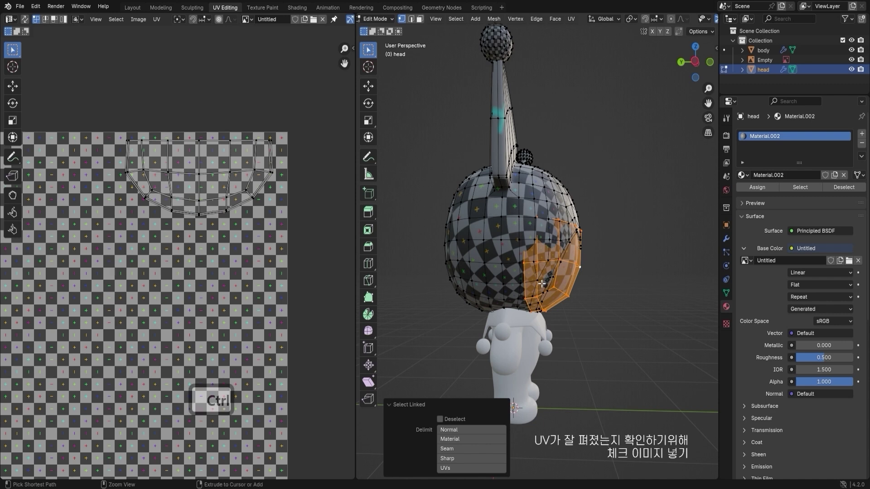
pyautogui.hotkey('ctrl', 'i')
pyautogui.moveTo(552, 282); pyautogui.dragTo(558, 279, button='middle')
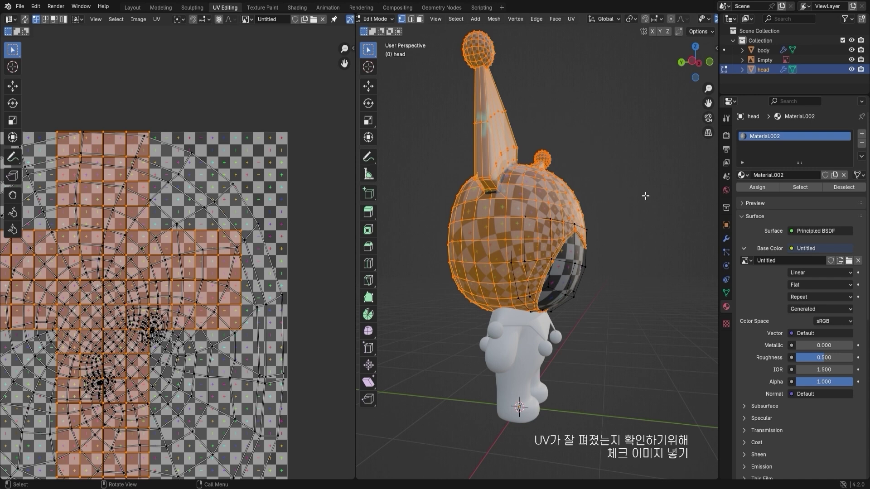
pyautogui.moveTo(646, 196); pyautogui.dragTo(621, 188, button='middle')
pyautogui.scroll(2, 621, 186)
pyautogui.press('h')
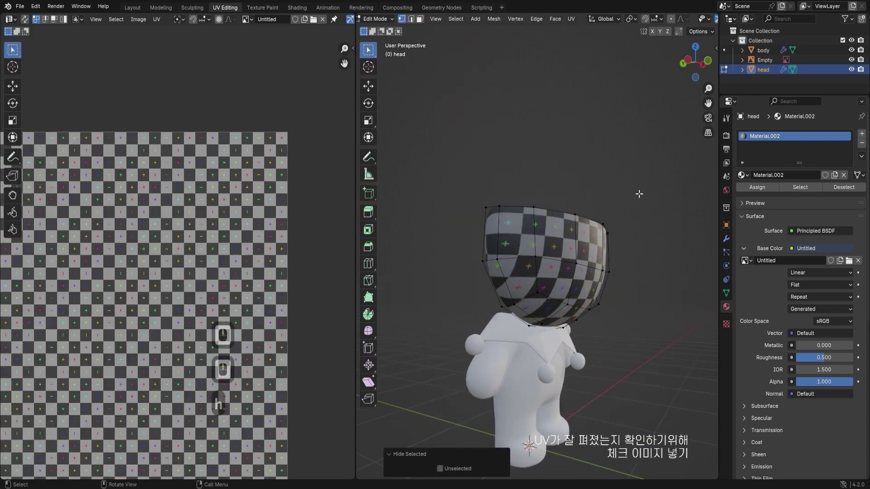
pyautogui.moveTo(585, 193); pyautogui.dragTo(538, 191, button='middle')
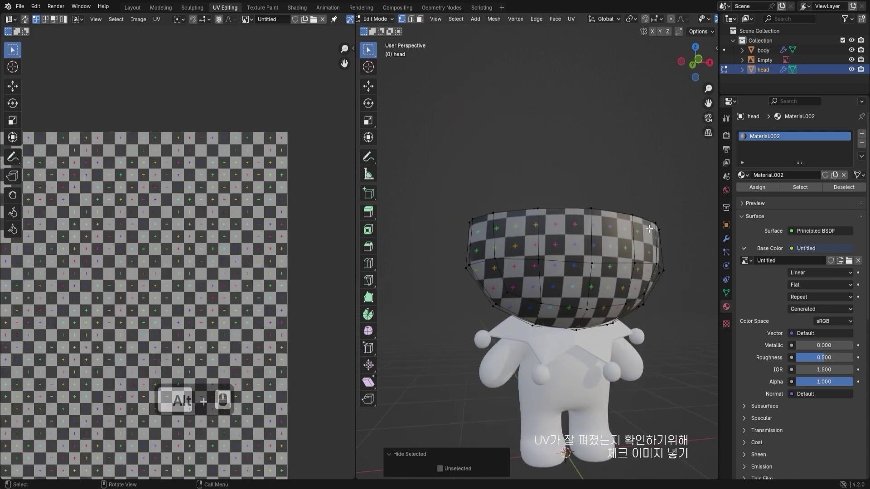
# - Select all of the isolated face piece and unwrap it with the standard Unwrap method
pyautogui.keyDown('shift'); pyautogui.moveTo(666, 216); pyautogui.dragTo(437, 235, button='middle'); pyautogui.keyUp('shift')
pyautogui.scroll(-2, 609, 218)
pyautogui.click(621, 229)
pyautogui.press('a')
pyautogui.click(594, 226)
pyautogui.click(594, 226)
pyautogui.moveTo(571, 250); pyautogui.dragTo(532, 307, button='middle')
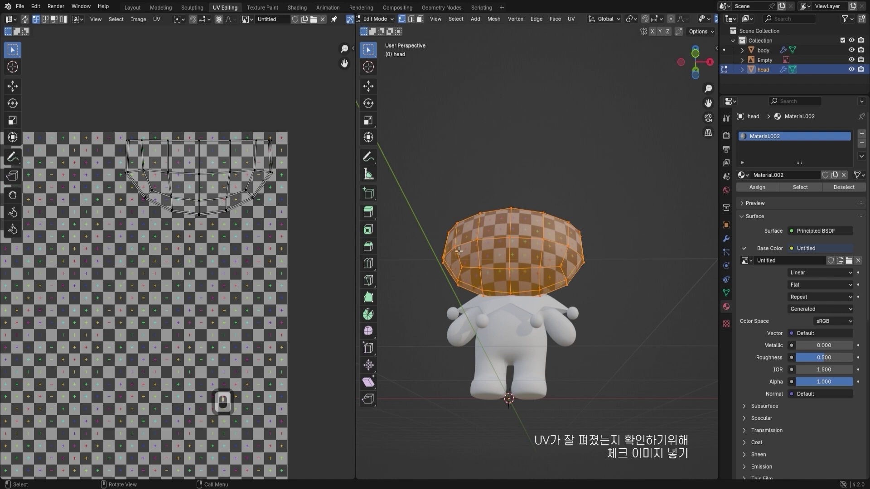
pyautogui.moveTo(469, 276); pyautogui.dragTo(598, 279, button='middle')
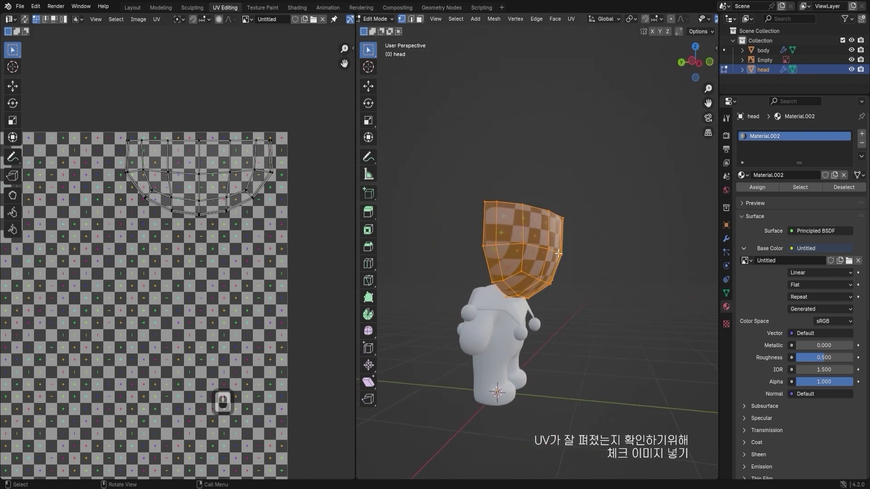
pyautogui.keyDown('alt'); pyautogui.moveTo(558, 254); pyautogui.dragTo(570, 277, button='middle'); pyautogui.keyUp('alt')
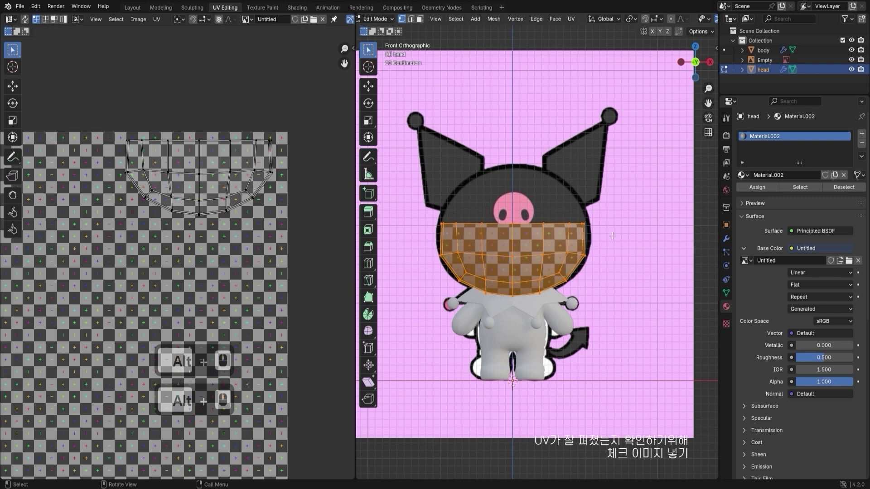
pyautogui.press('u')
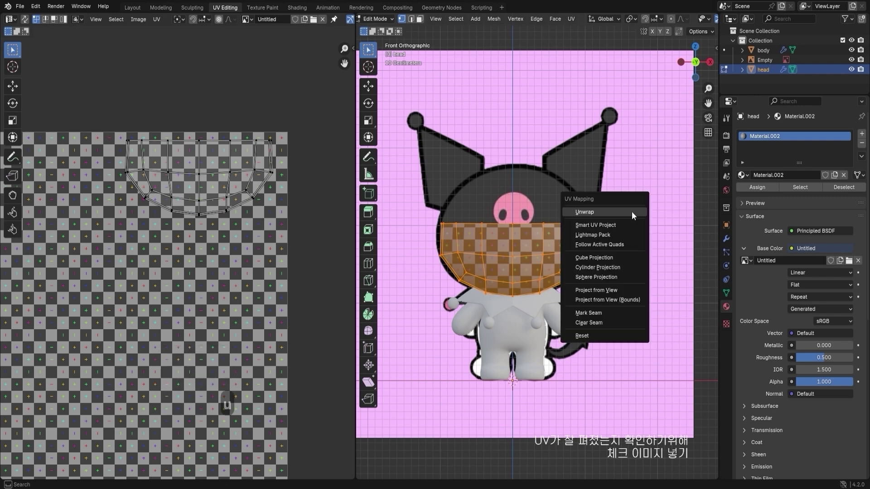
pyautogui.click(585, 211)
pyautogui.scroll(-2, 211, 270)
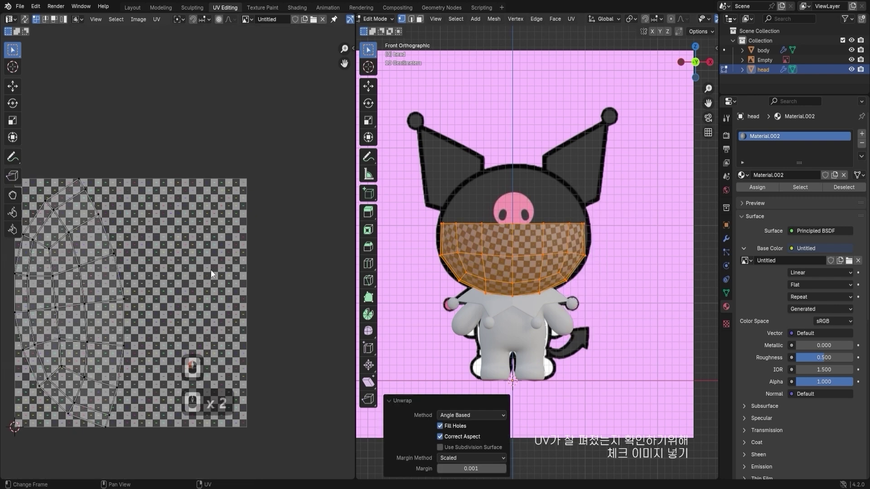
pyautogui.moveTo(123, 323); pyautogui.dragTo(249, 297, button='middle')
pyautogui.press('r')
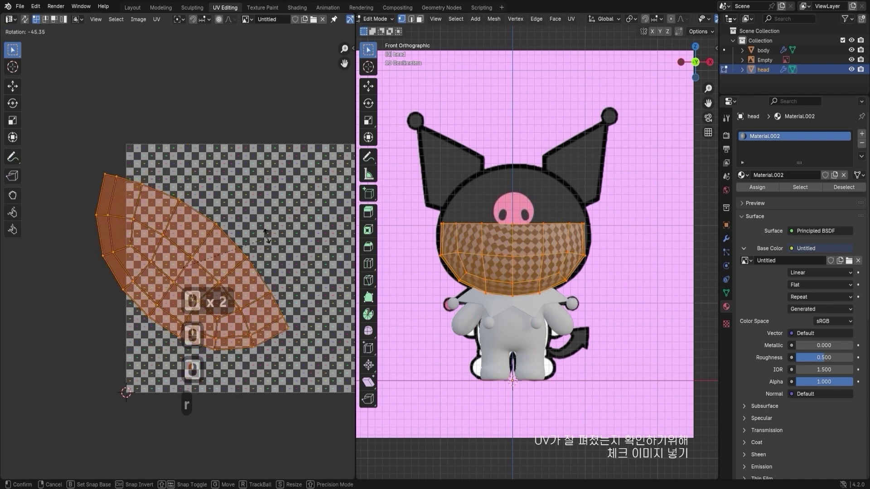
pyautogui.rightClick(273, 225)
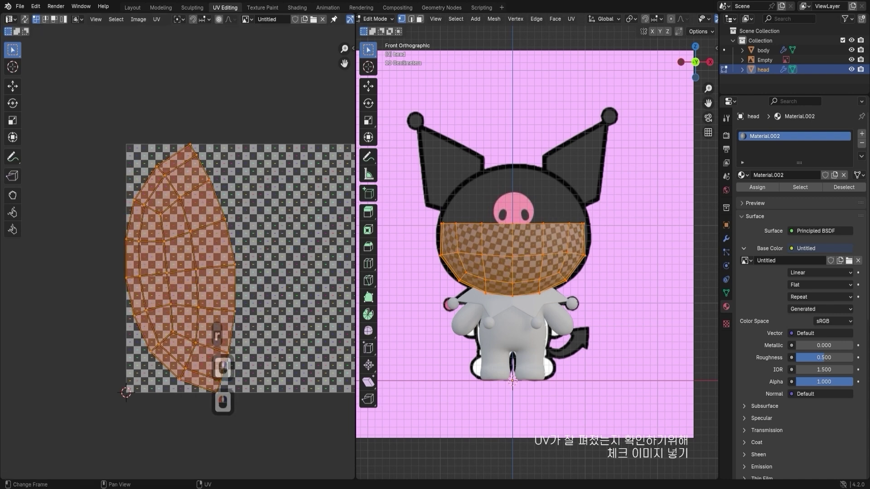
# - Examine the checker pattern on the newly unwrapped face piece from several angles and view the head's Subdivision modifier settings
pyautogui.moveTo(539, 235); pyautogui.dragTo(627, 258, button='middle')
pyautogui.scroll(4, 633, 243)
pyautogui.click(548, 237)
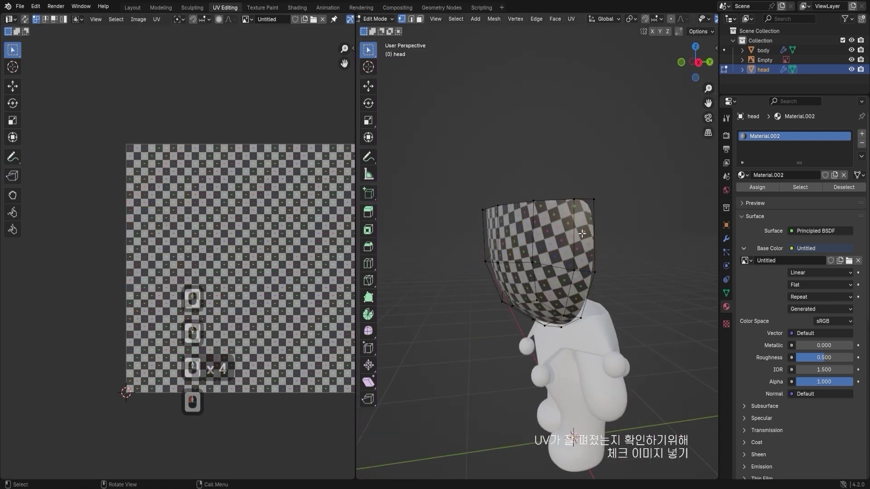
pyautogui.scroll(2, 608, 241)
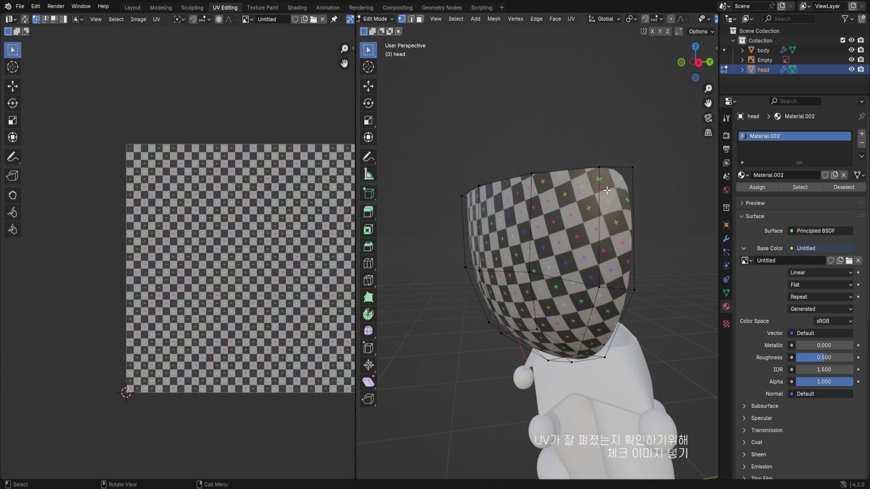
pyautogui.click(726, 239)
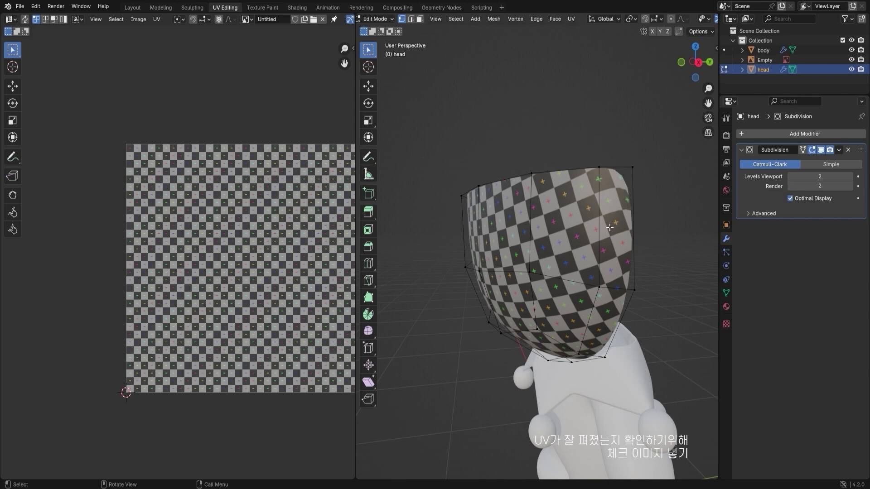
pyautogui.moveTo(601, 283); pyautogui.dragTo(623, 179, button='middle')
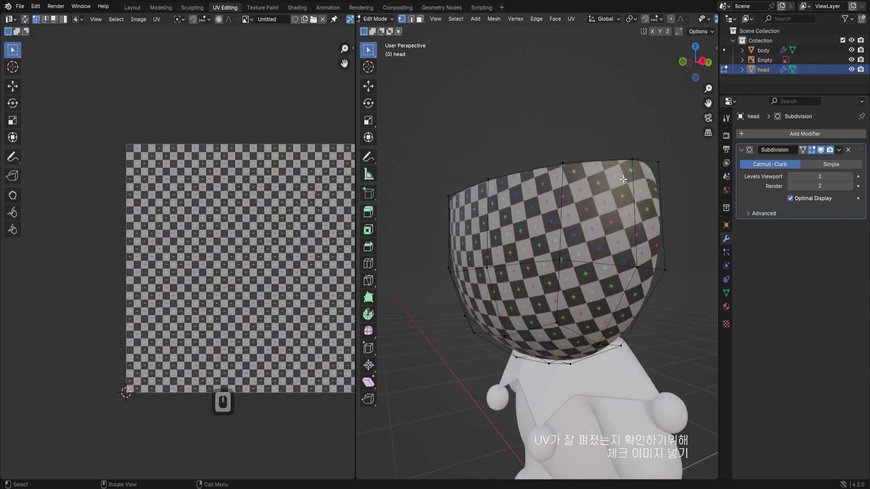
pyautogui.moveTo(512, 210); pyautogui.dragTo(517, 178, button='middle')
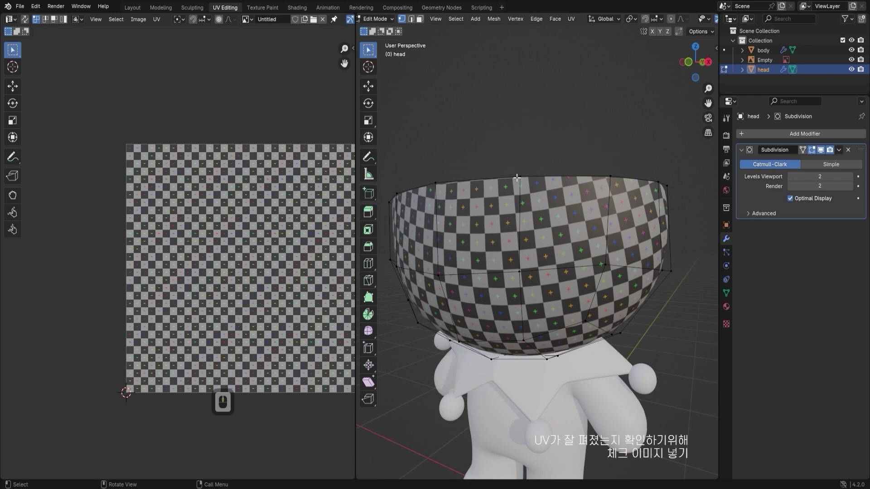
pyautogui.moveTo(580, 246); pyautogui.dragTo(551, 248, button='middle')
pyautogui.press('Tab')
pyautogui.hotkey('ctrl', 'r')
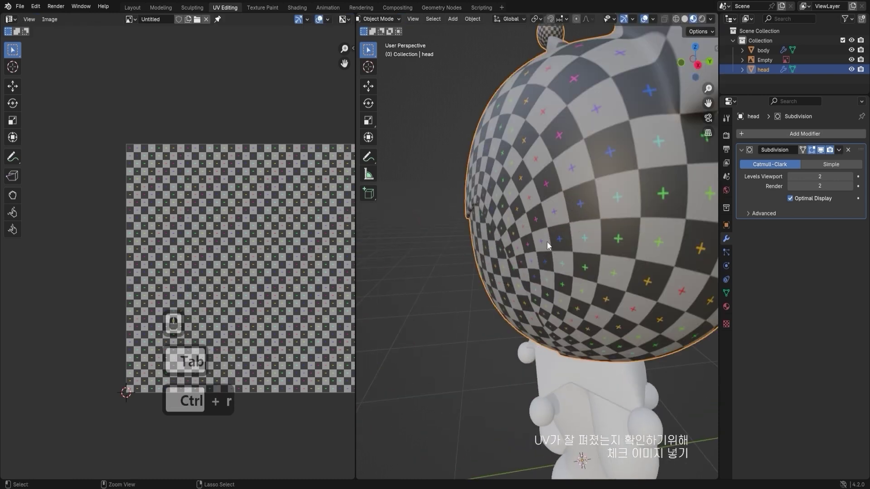
pyautogui.click(468, 282)
pyautogui.click(494, 280)
pyautogui.press('Tab')
# - Add two horizontal loop cuts to the face piece, one mid-way through its upper face row and one between that cut and the upper edge
pyautogui.hotkey('ctrl', 'r')
pyautogui.click(633, 215)
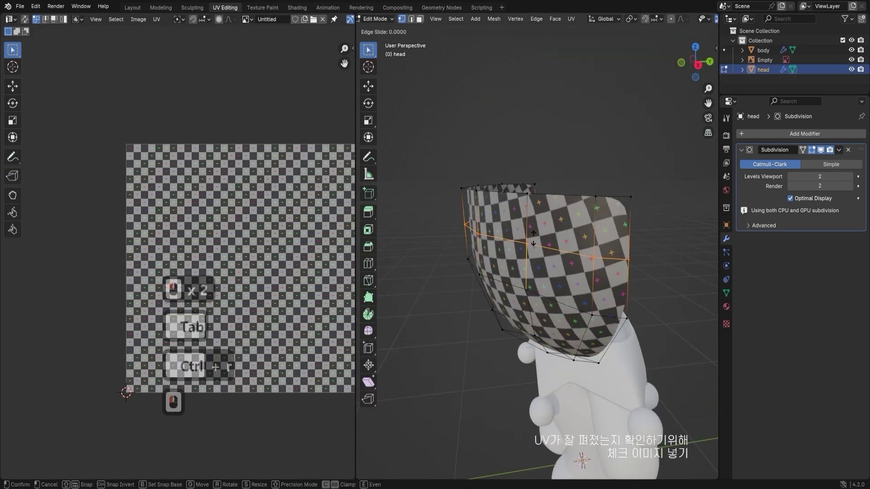
pyautogui.click(632, 214)
pyautogui.hotkey('ctrl', 'r')
pyautogui.click(623, 209)
pyautogui.click(623, 209)
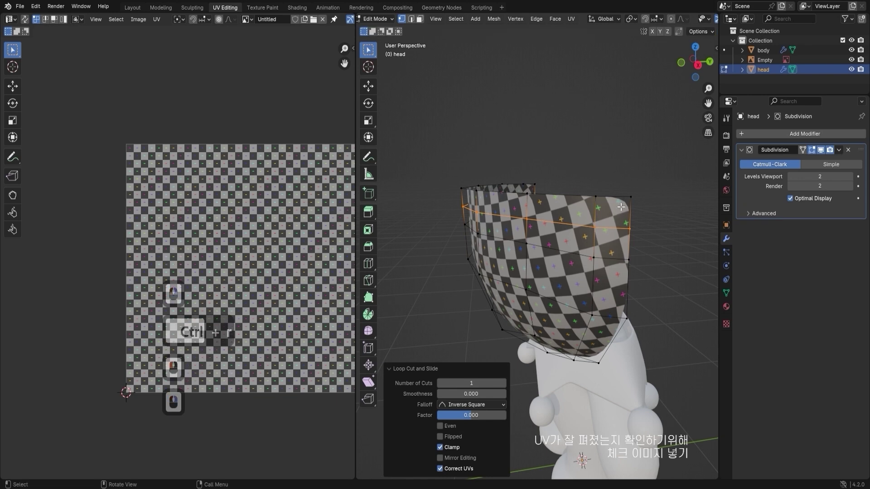
# - Replace the head material's base color image with a new 1024 × 1024 px image generated as a Color Grid
pyautogui.press('Tab')
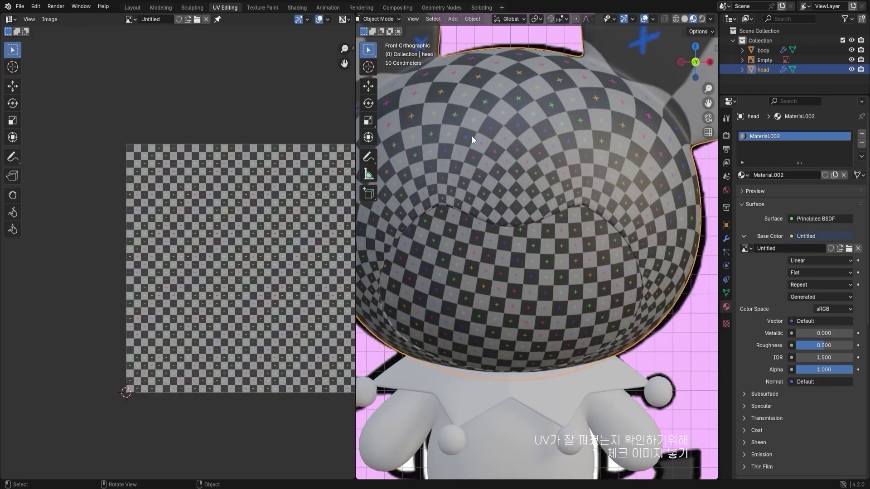
pyautogui.click(857, 249)
pyautogui.click(788, 248)
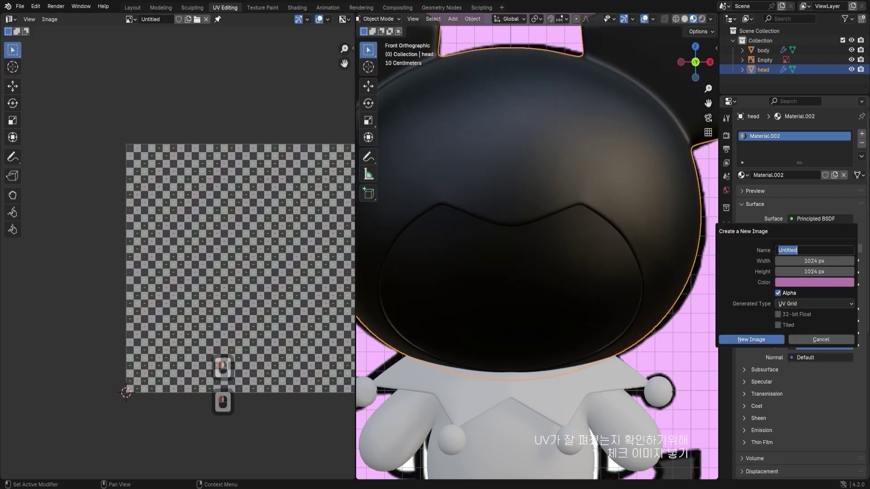
pyautogui.click(816, 304)
pyautogui.click(806, 335)
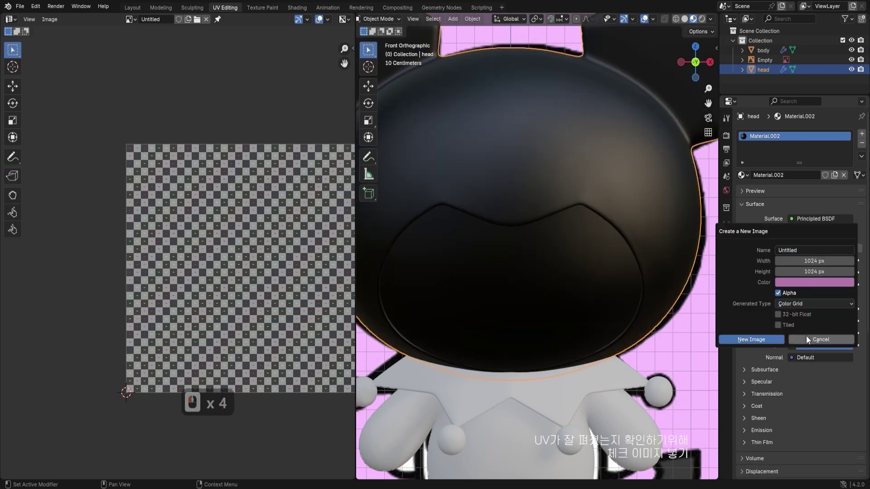
pyautogui.click(762, 340)
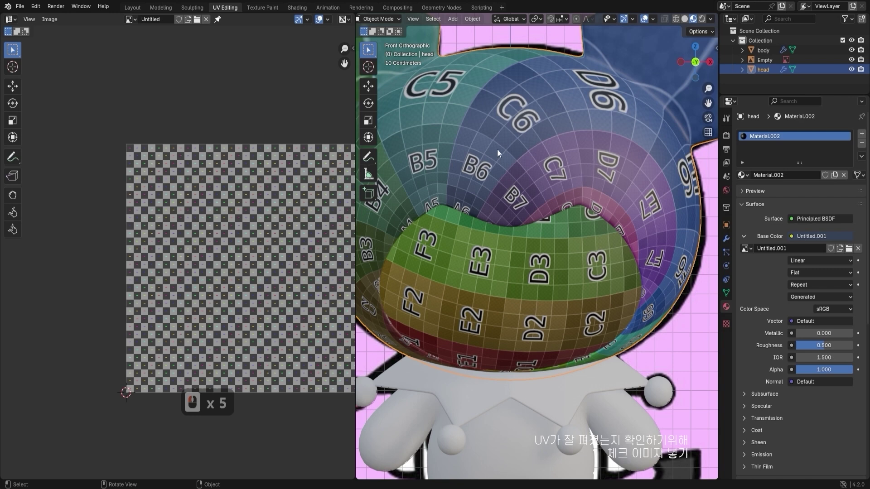
# - Display the new color grid image in the UV editor in place of the old checker image
pyautogui.scroll(-5, 518, 218)
pyautogui.keyDown('shift'); pyautogui.moveTo(590, 213); pyautogui.dragTo(515, 182, button='middle'); pyautogui.keyUp('shift')
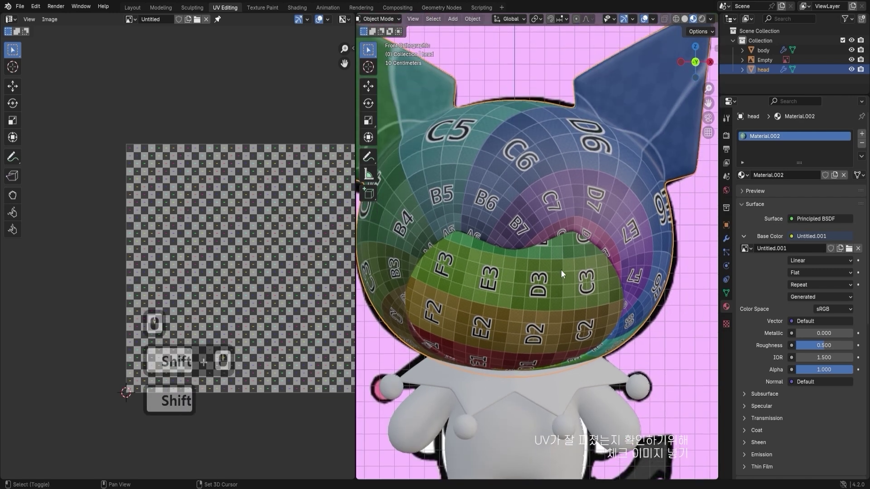
pyautogui.keyDown('shift'); pyautogui.moveTo(561, 270); pyautogui.dragTo(602, 266, button='middle'); pyautogui.keyUp('shift')
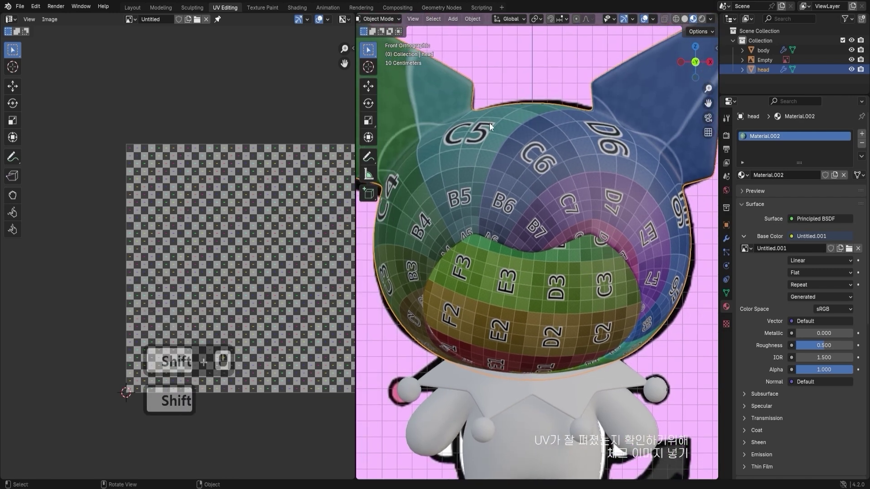
pyautogui.keyDown('shift'); pyautogui.moveTo(681, 69); pyautogui.dragTo(624, 101, button='middle'); pyautogui.keyUp('shift')
pyautogui.keyDown('shift'); pyautogui.moveTo(441, 177); pyautogui.dragTo(501, 170, button='middle'); pyautogui.keyUp('shift')
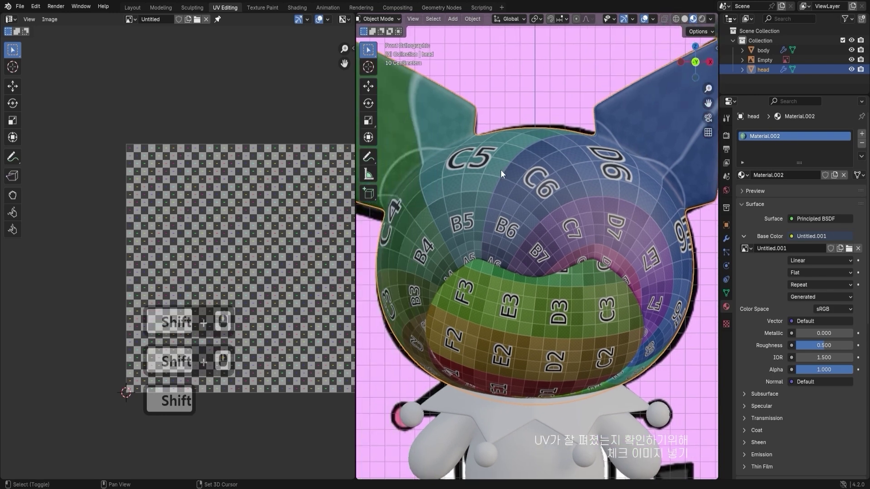
pyautogui.keyDown('shift'); pyautogui.moveTo(264, 97); pyautogui.dragTo(197, 88, button='middle'); pyautogui.keyUp('shift')
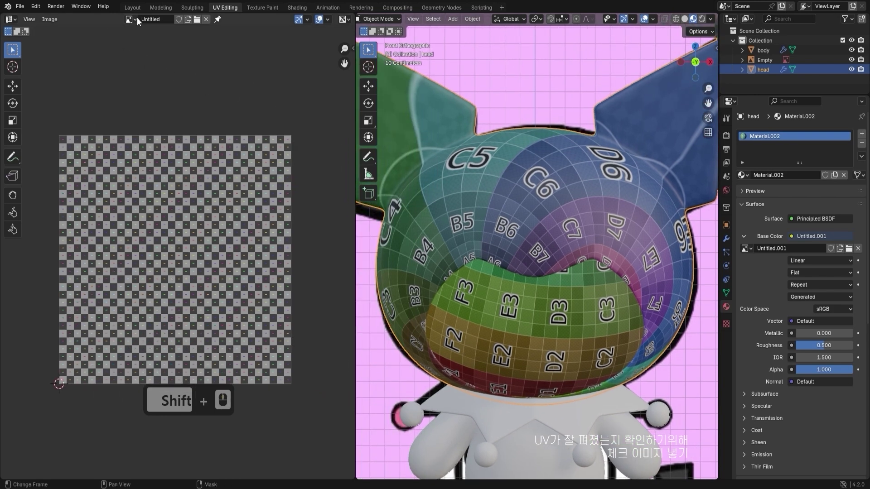
pyautogui.click(130, 19)
pyautogui.click(131, 20)
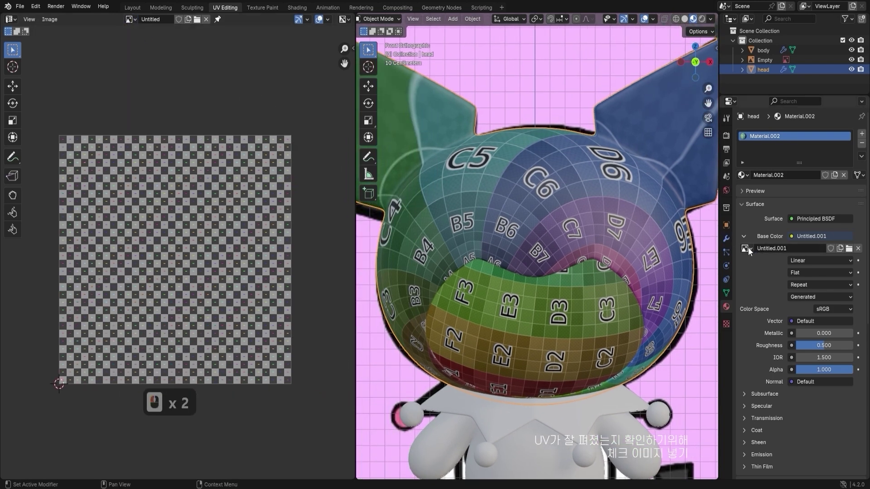
pyautogui.click(130, 19)
pyautogui.click(155, 71)
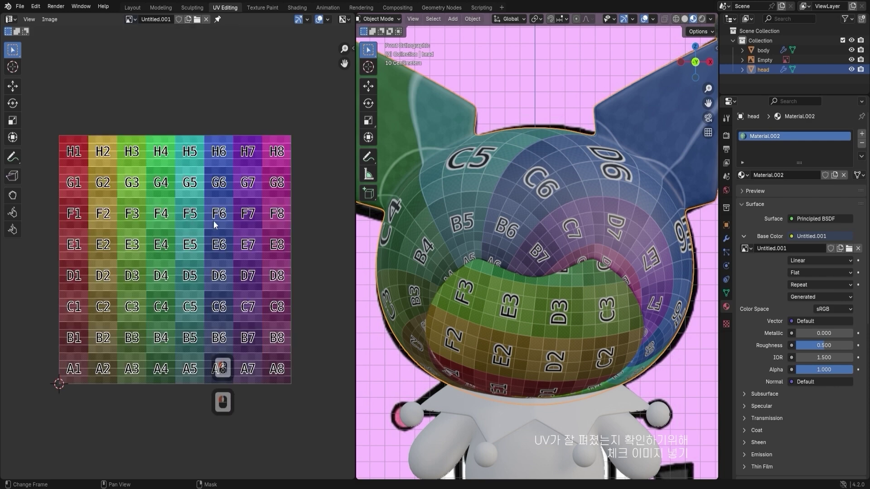
pyautogui.moveTo(223, 175); pyautogui.dragTo(232, 143, button='middle')
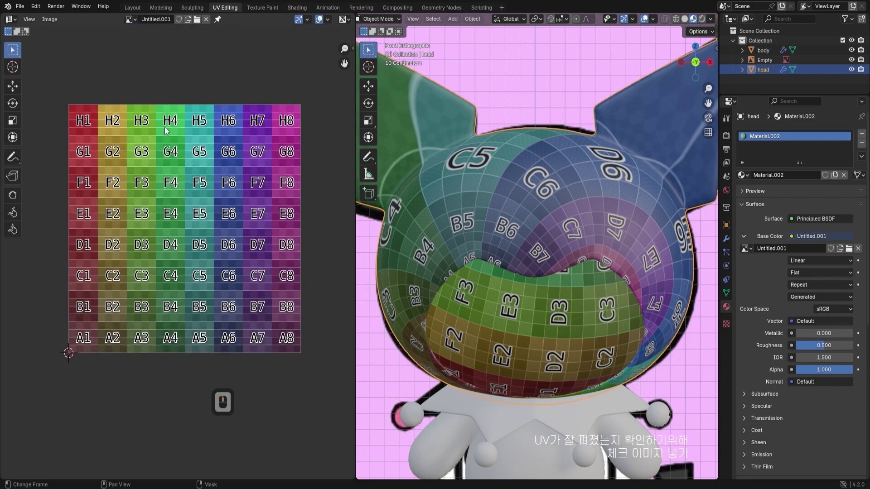
# - Examine the color grid on the isolated face piece and on the whole head, up to the ear-tip ball
pyautogui.press('Tab')
pyautogui.press('Tab')
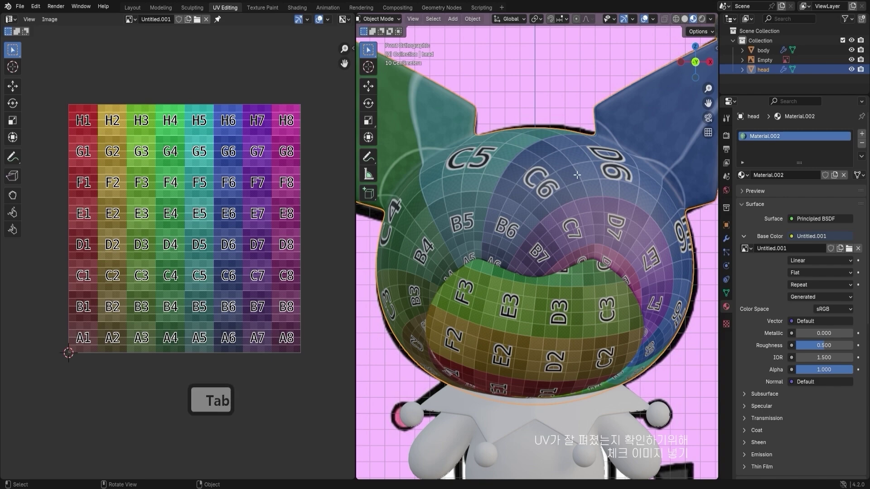
pyautogui.press('Tab')
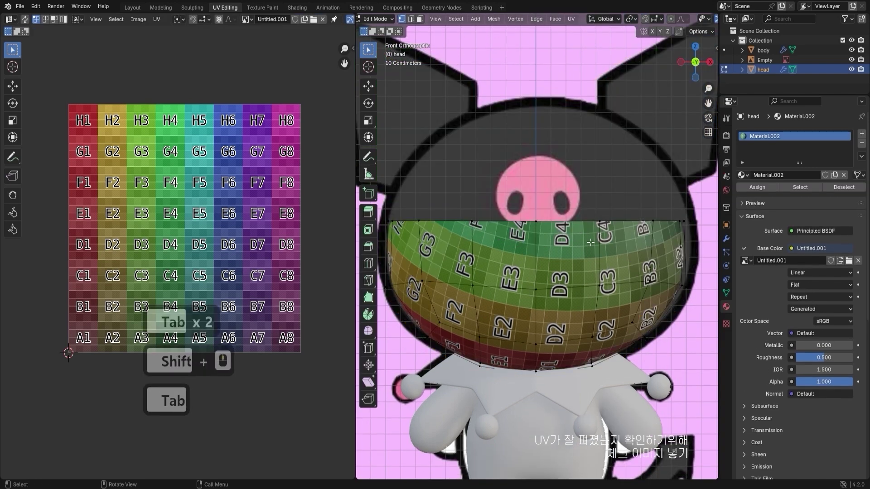
pyautogui.moveTo(597, 248); pyautogui.dragTo(562, 238, button='middle')
pyautogui.keyDown('alt'); pyautogui.moveTo(562, 238); pyautogui.dragTo(575, 242, button='middle'); pyautogui.keyUp('alt')
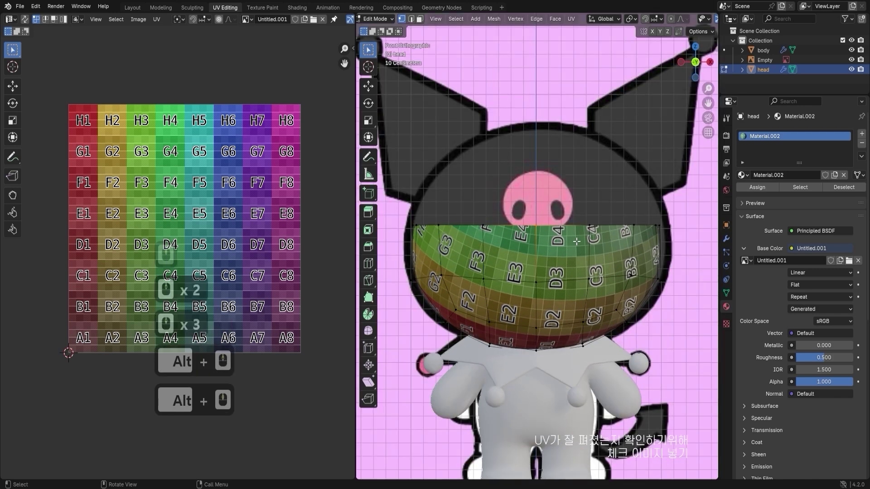
pyautogui.press('Tab')
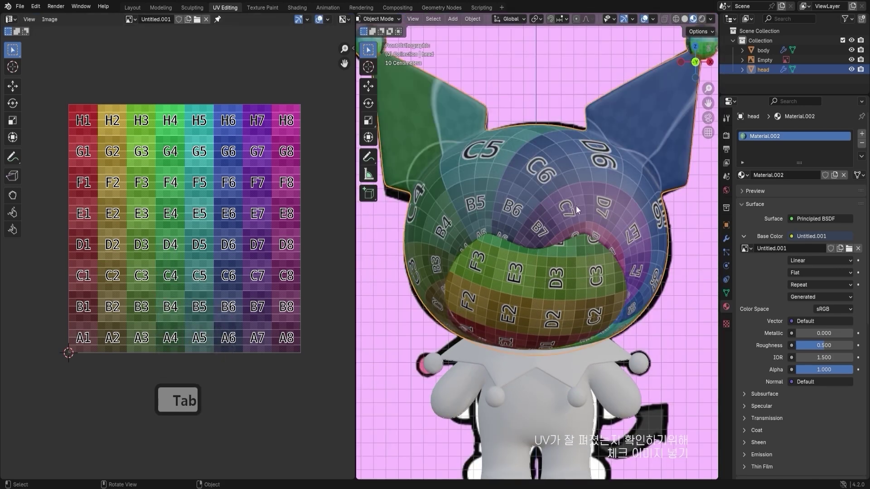
pyautogui.scroll(1, 587, 201)
pyautogui.keyDown('shift'); pyautogui.moveTo(598, 195); pyautogui.dragTo(630, 155, button='middle'); pyautogui.keyUp('shift')
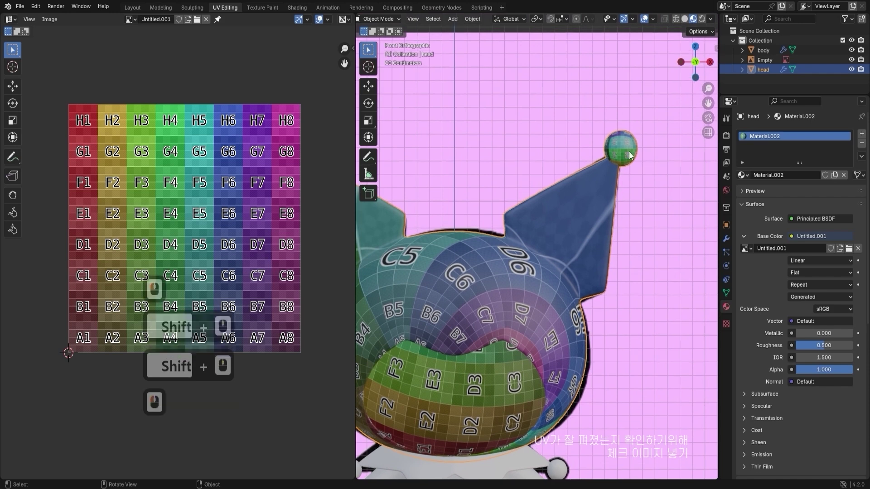
# - Reveal all hidden head geometry in Edit Mode and deselect everything
pyautogui.press('Tab')
pyautogui.keyDown('shift'); pyautogui.moveTo(535, 183); pyautogui.dragTo(587, 182, button='middle'); pyautogui.keyUp('shift')
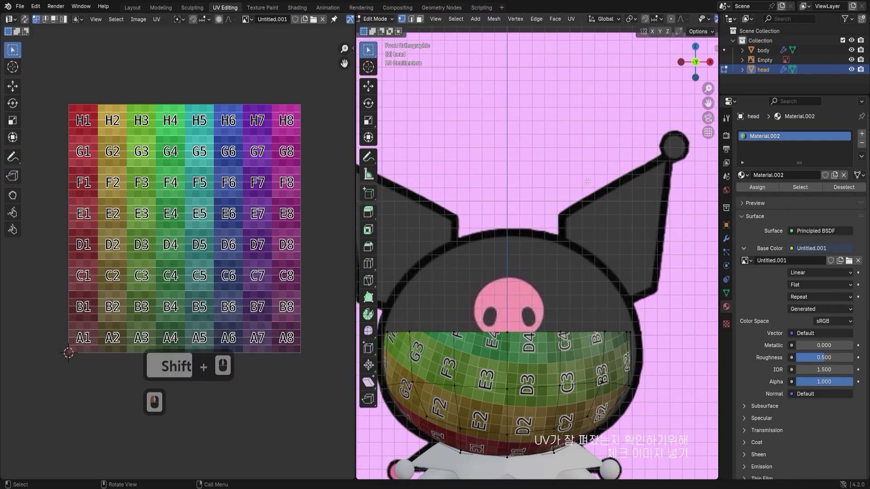
pyautogui.hotkey('alt', 'h')
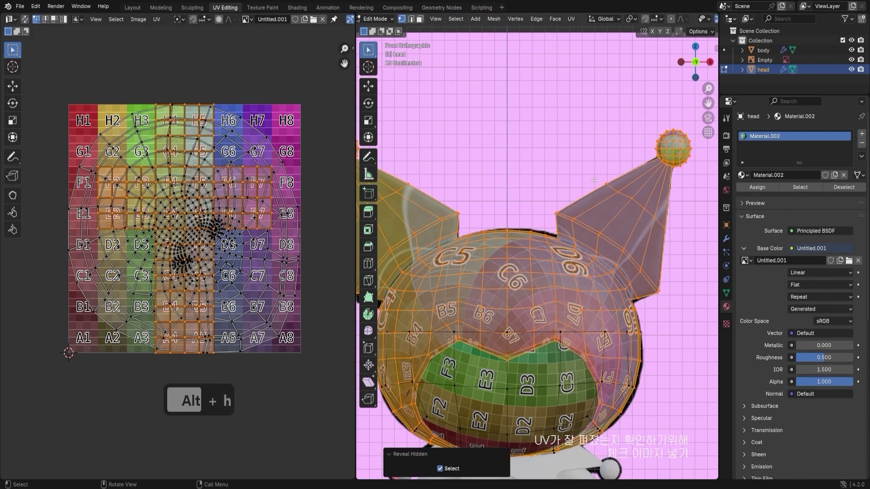
pyautogui.click(548, 150)
# - Select the whole linked face piece of the head and hide it
pyautogui.keyDown('shift'); pyautogui.moveTo(508, 369); pyautogui.dragTo(540, 292, button='middle'); pyautogui.keyUp('shift')
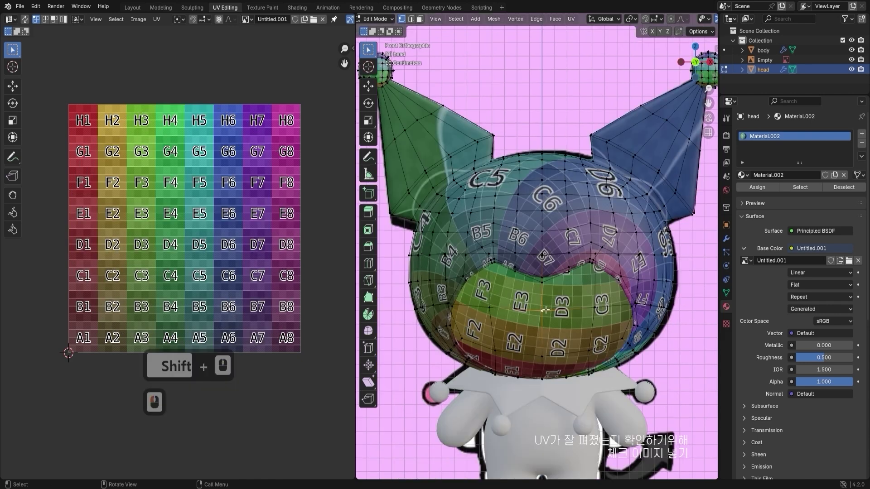
pyautogui.click(543, 312)
pyautogui.hotkey('ctrl', 'l')
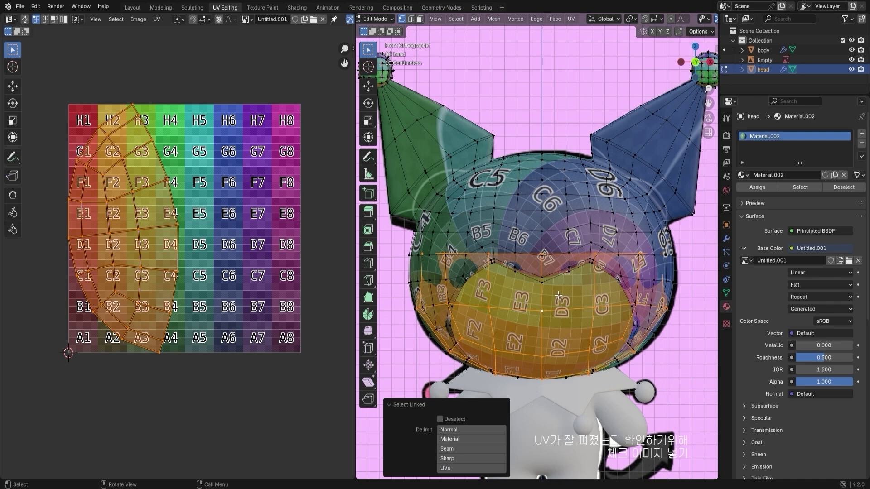
pyautogui.click(559, 295)
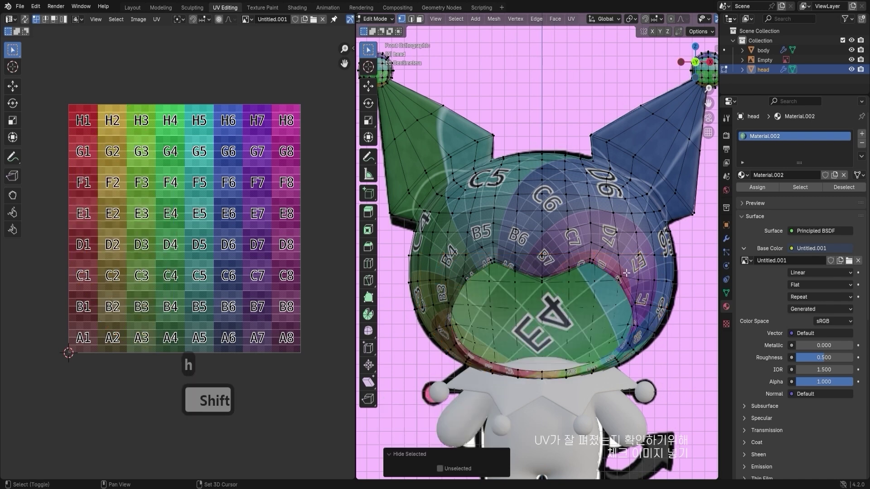
# - Select the linked ball at the tip of the +X-side ear and isolate it by hiding all other head geometry
pyautogui.keyDown('shift'); pyautogui.moveTo(558, 295); pyautogui.dragTo(580, 153, button='middle'); pyautogui.keyUp('shift')
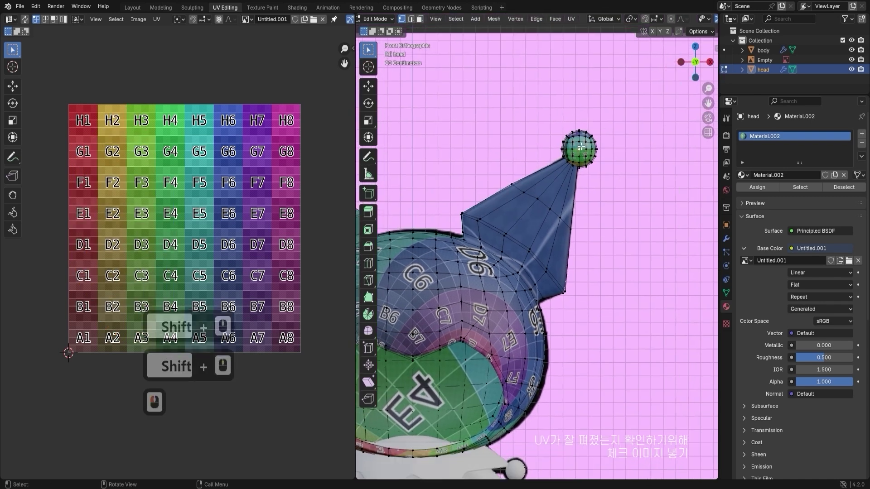
pyautogui.press('l')
pyautogui.moveTo(580, 149); pyautogui.dragTo(641, 194, button='middle')
pyautogui.moveTo(251, 195); pyautogui.dragTo(258, 191, button='middle')
pyautogui.moveTo(551, 207); pyautogui.dragTo(578, 209, button='middle')
pyautogui.keyDown('shift'); pyautogui.moveTo(577, 208); pyautogui.dragTo(562, 237, button='middle'); pyautogui.keyUp('shift')
pyautogui.scroll(4, 563, 214)
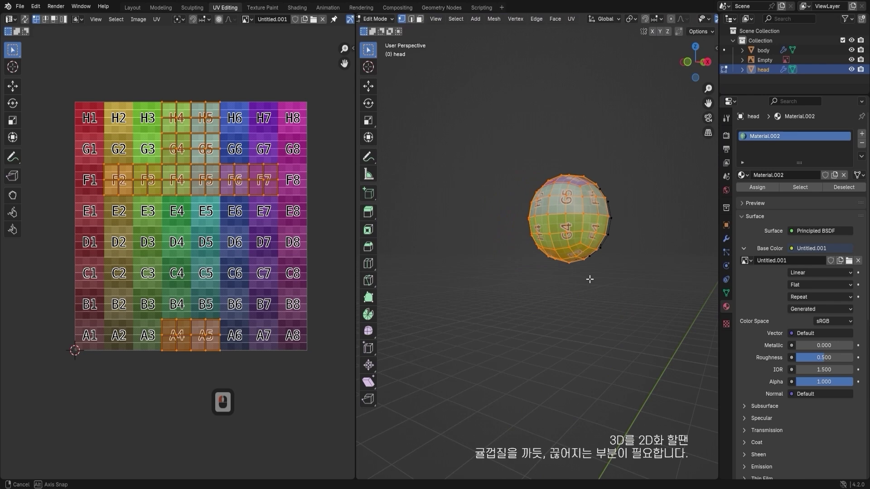
# - Try a standard Unwrap on the whole isolated ball from the front view and undo it
pyautogui.scroll(-2, 629, 267)
pyautogui.moveTo(590, 279); pyautogui.dragTo(572, 255, button='middle')
pyautogui.moveTo(531, 293); pyautogui.dragTo(660, 200)
pyautogui.click(655, 213)
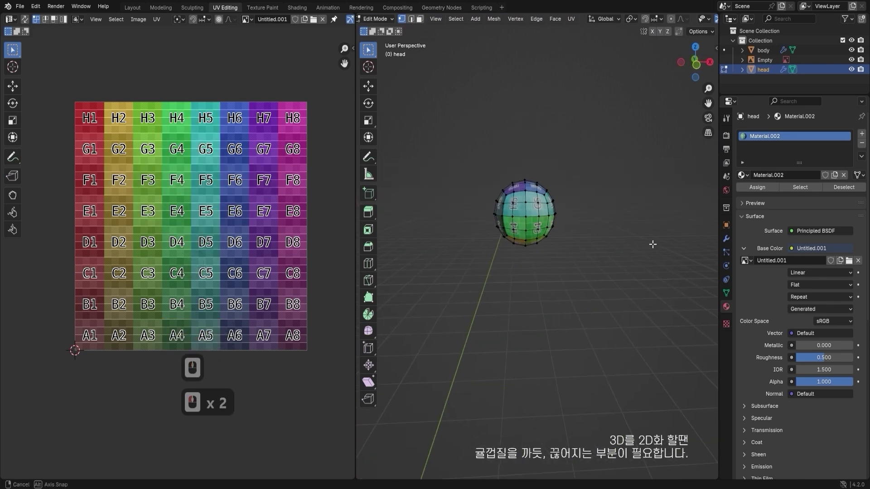
pyautogui.keyDown('alt'); pyautogui.moveTo(652, 245); pyautogui.dragTo(647, 243, button='middle'); pyautogui.keyUp('alt')
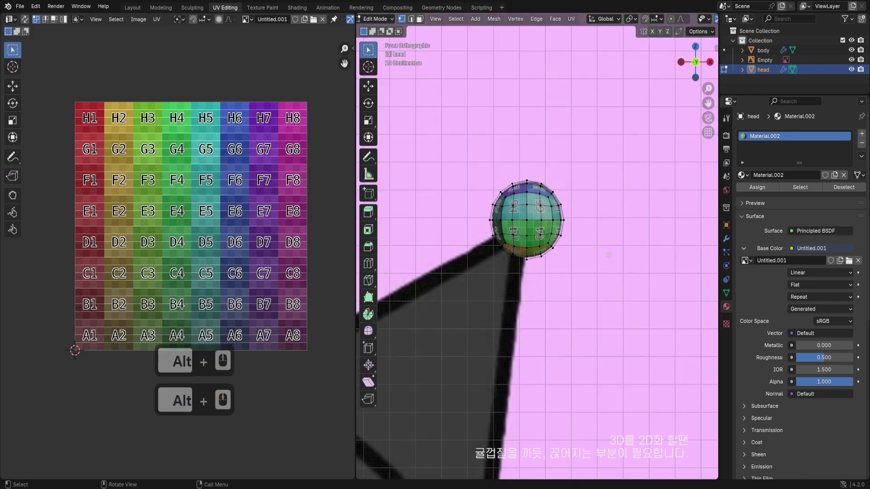
pyautogui.keyDown('shift'); pyautogui.moveTo(626, 274); pyautogui.dragTo(612, 245, button='middle'); pyautogui.keyUp('shift')
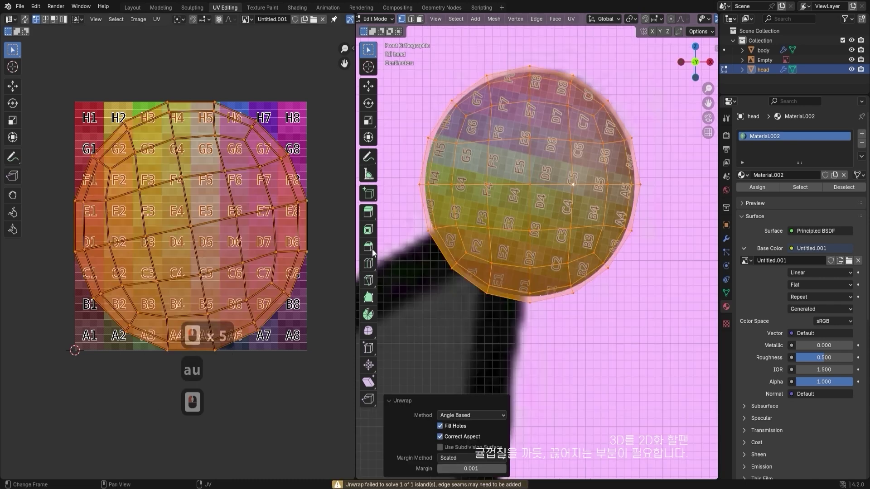
pyautogui.hotkey('ctrl', 'z')
pyautogui.press('u')
pyautogui.press('Escape')
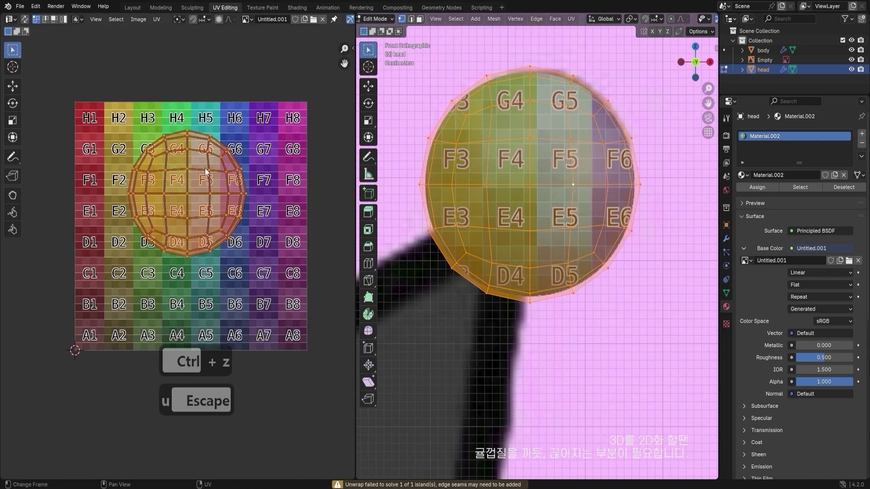
# - Select the entire isolated ball and unwrap it with the standard Unwrap method, without any seams
pyautogui.click(185, 193)
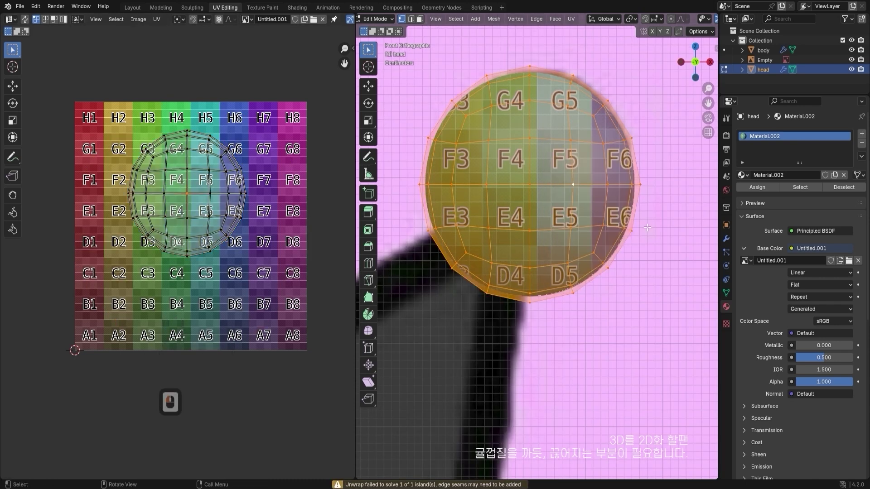
pyautogui.click(498, 182)
pyautogui.press('a')
pyautogui.press('u')
pyautogui.click(654, 228)
pyautogui.press('u')
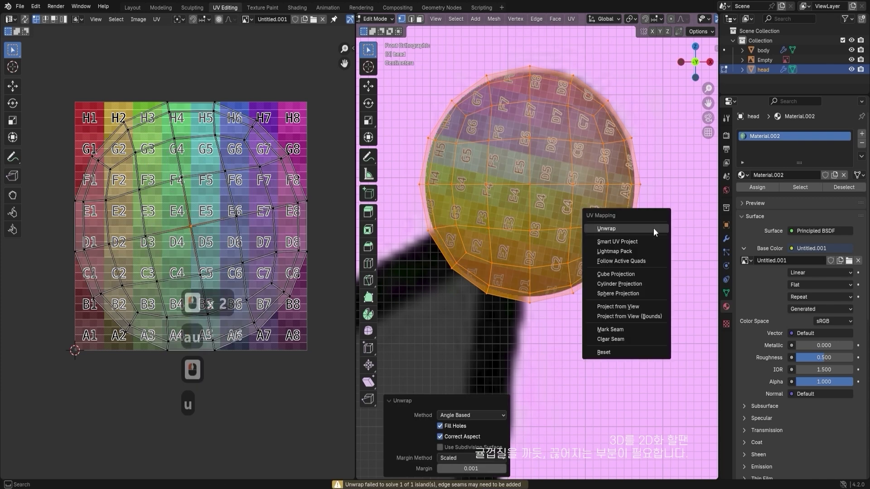
pyautogui.click(654, 228)
pyautogui.press('u')
pyautogui.click(643, 183)
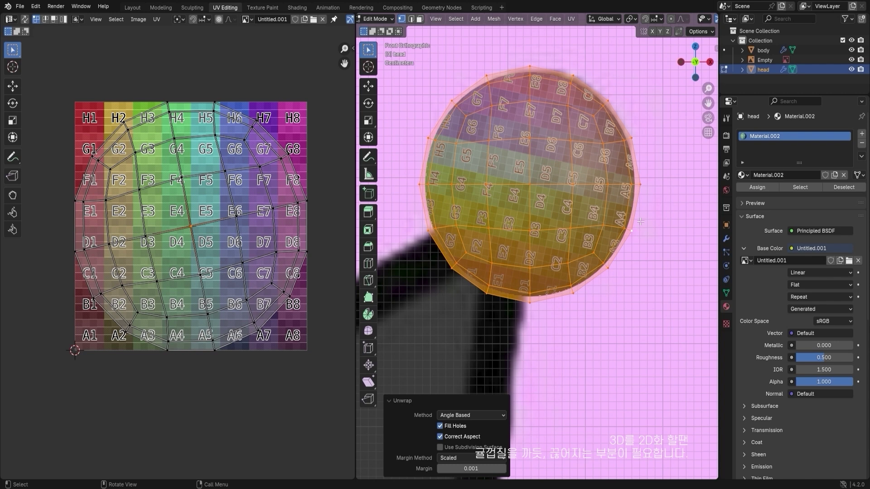
# - Toggle X-ray and, in edge select mode, select a vertical edge loop around the isolated ball
pyautogui.hotkey('alt', 'z')
pyautogui.moveTo(640, 222); pyautogui.dragTo(506, 191, button='middle')
pyautogui.doubleClick(460, 213)
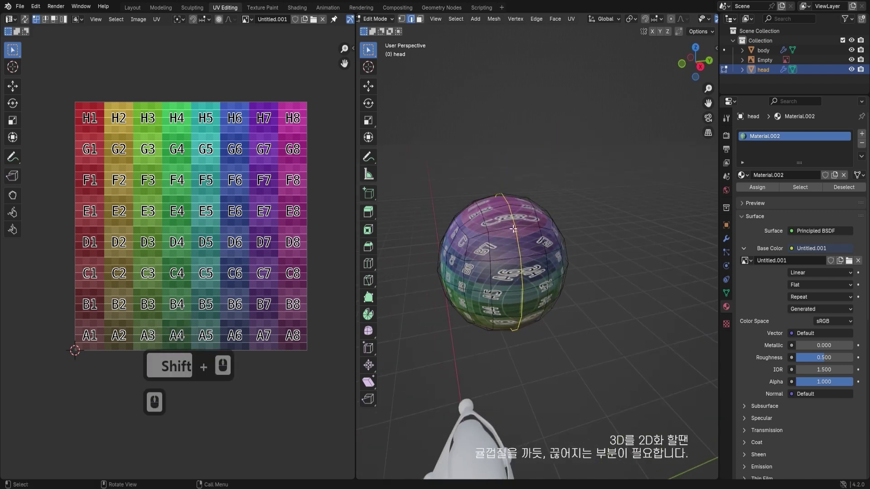
pyautogui.press('Escape')
pyautogui.moveTo(567, 289); pyautogui.dragTo(586, 258, button='middle')
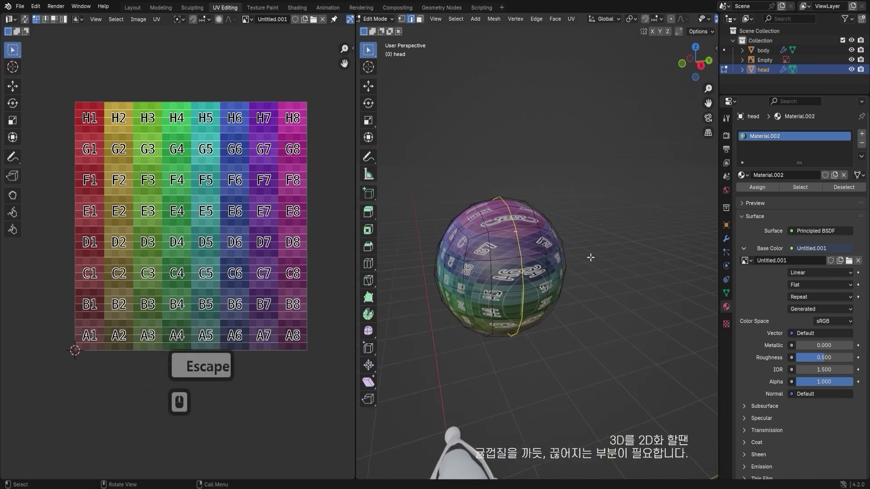
# - Mark the ball's selected vertical edge loop as a UV seam and clear that seam again
pyautogui.press('u')
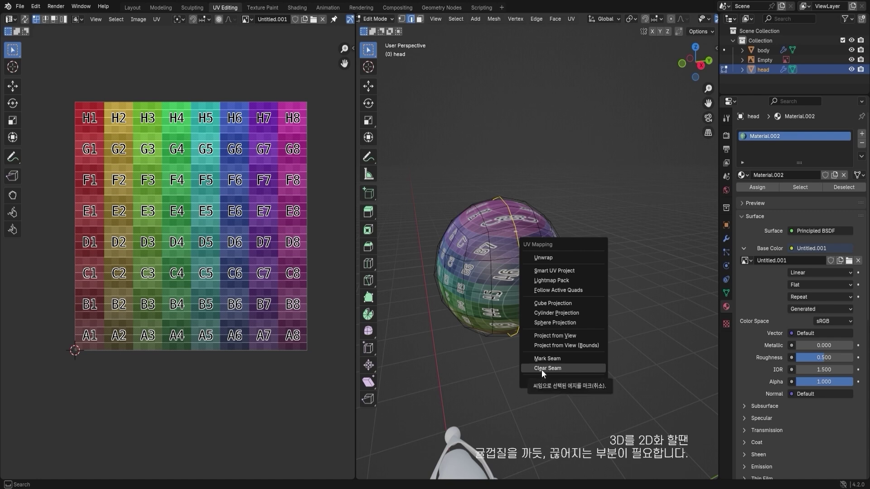
pyautogui.click(554, 358)
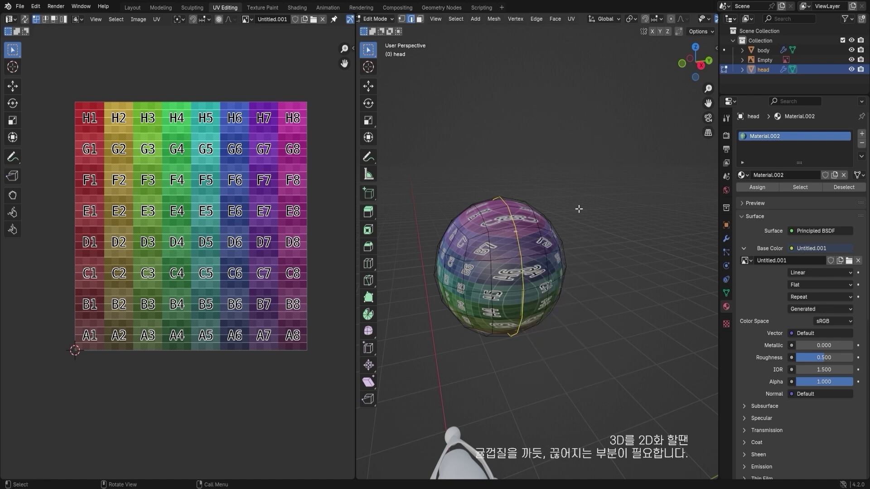
pyautogui.press('u')
pyautogui.click(553, 311)
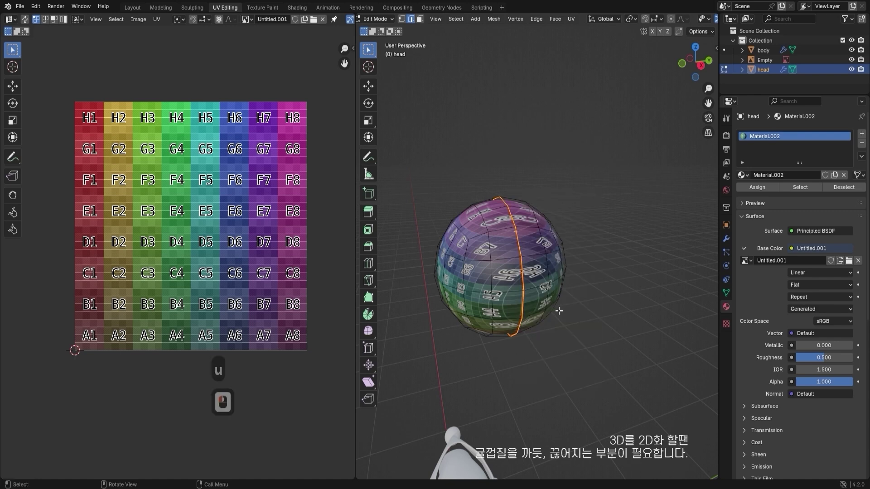
# - Mark the ball's selected vertical edge loop as a seam and unwrap the entire ball with the standard Unwrap method
pyautogui.click(574, 318)
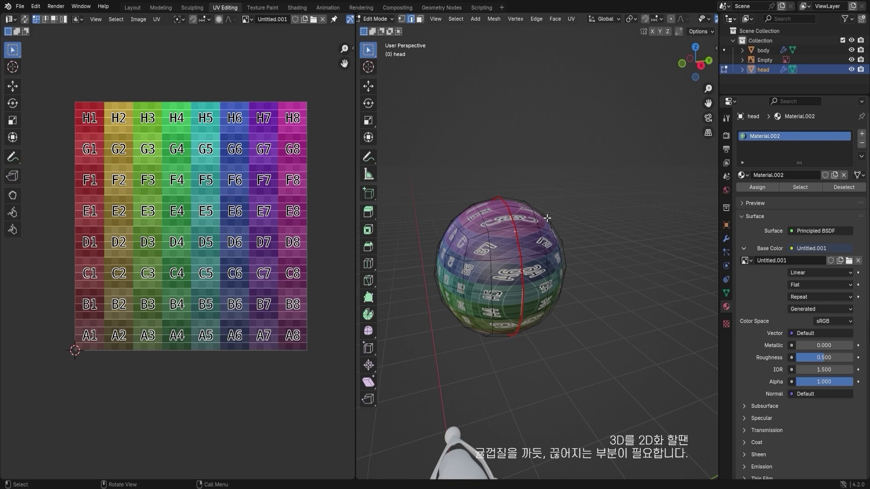
pyautogui.scroll(3, 530, 243)
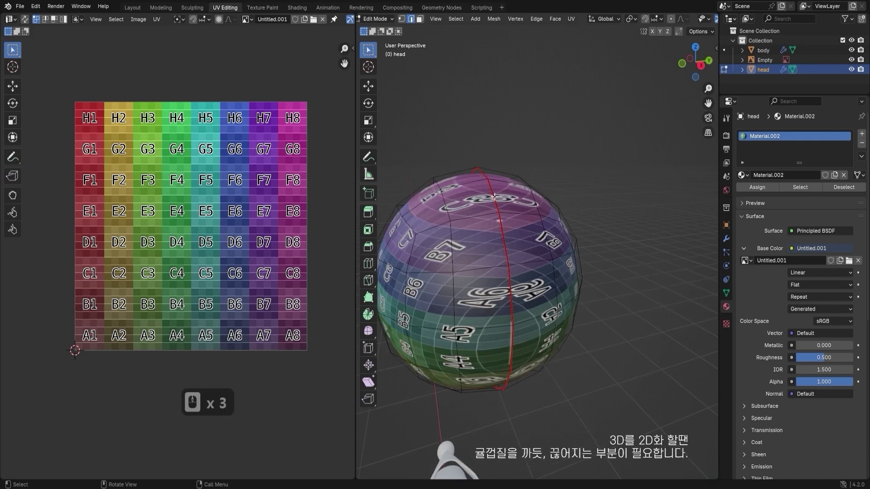
pyautogui.keyDown('alt'); pyautogui.moveTo(494, 197); pyautogui.dragTo(526, 208, button='middle'); pyautogui.keyUp('alt')
pyautogui.press('a')
pyautogui.press('u')
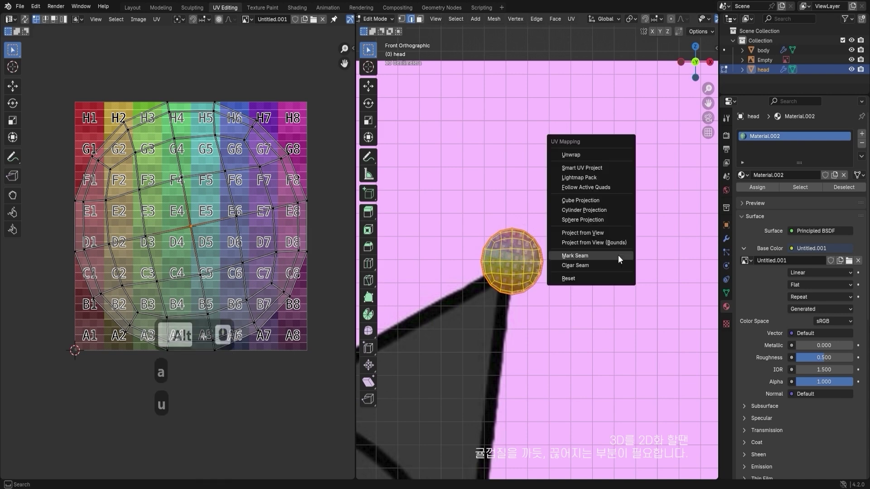
pyautogui.press('u')
pyautogui.press('u')
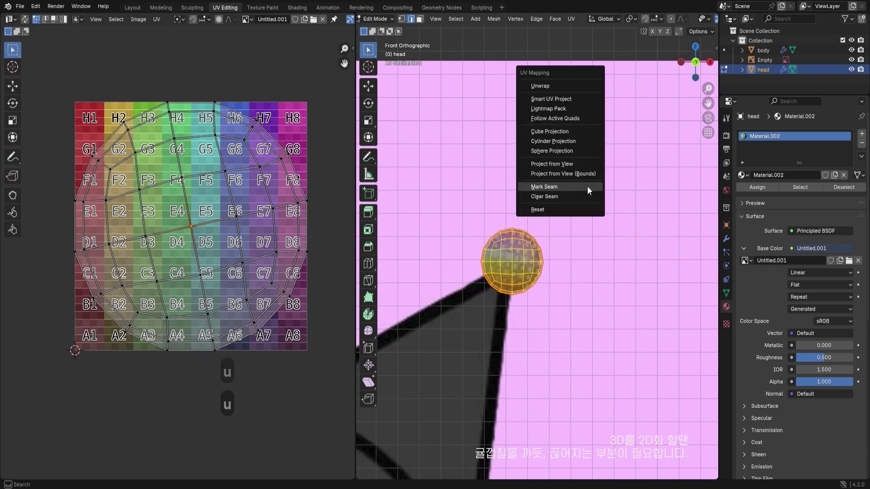
pyautogui.click(564, 85)
# - Select the outer edge loop of one of the ball's UV islands and examine the color grid on both halves of the ball
pyautogui.moveTo(293, 181); pyautogui.dragTo(218, 311)
pyautogui.moveTo(139, 268); pyautogui.dragTo(94, 219)
pyautogui.scroll(3, 457, 268)
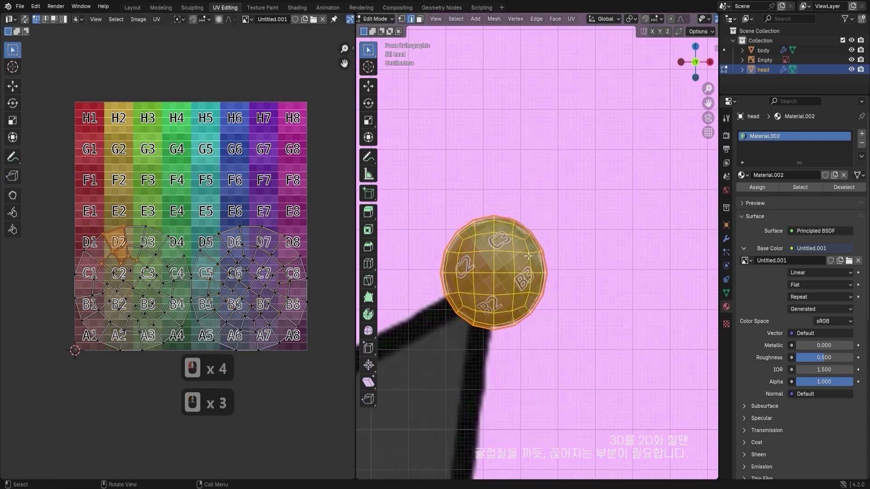
pyautogui.click(134, 227)
pyautogui.keyDown('alt'); pyautogui.click(137, 226); pyautogui.keyUp('alt')
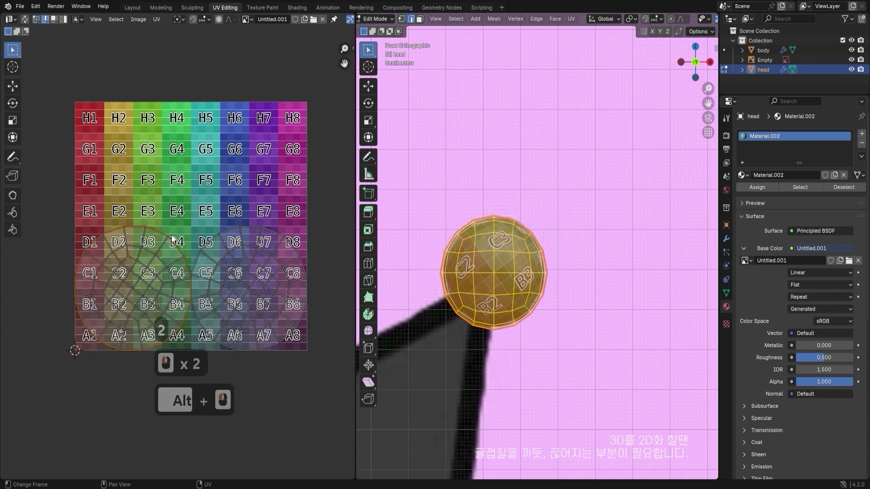
pyautogui.moveTo(435, 254); pyautogui.dragTo(459, 249, button='middle')
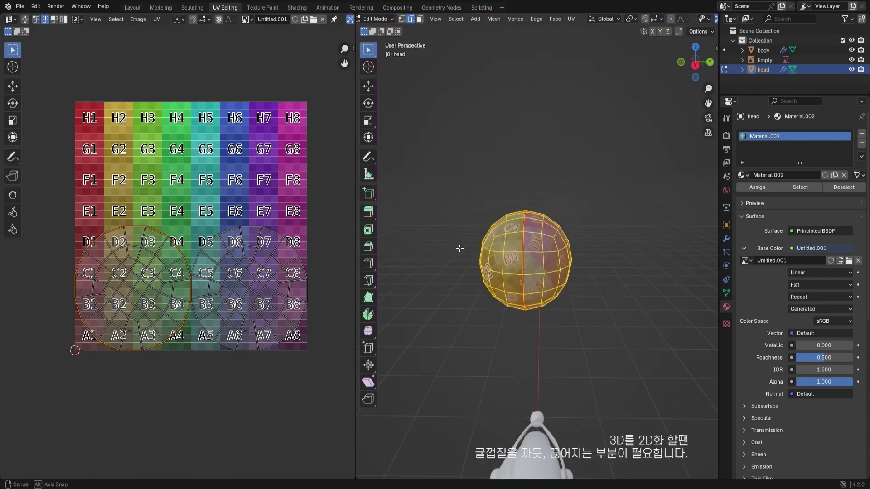
pyautogui.scroll(3, 459, 249)
pyautogui.scroll(1, 506, 224)
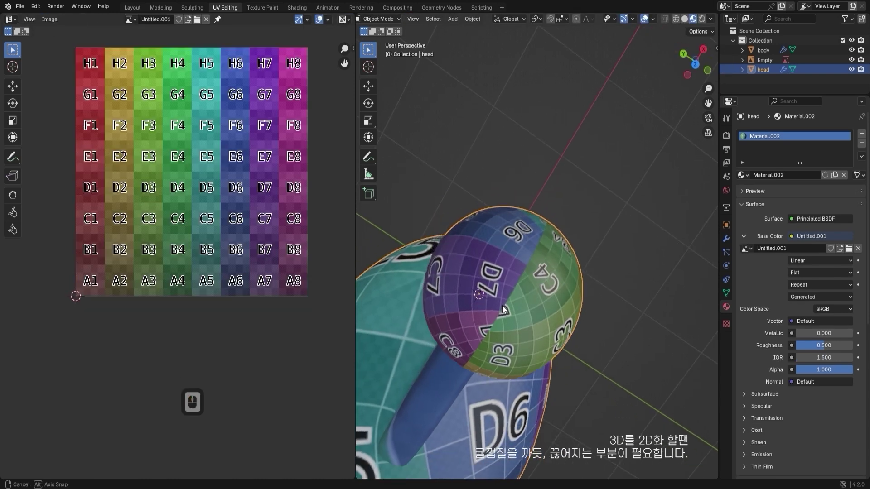
pyautogui.moveTo(502, 305); pyautogui.dragTo(534, 190, button='middle')
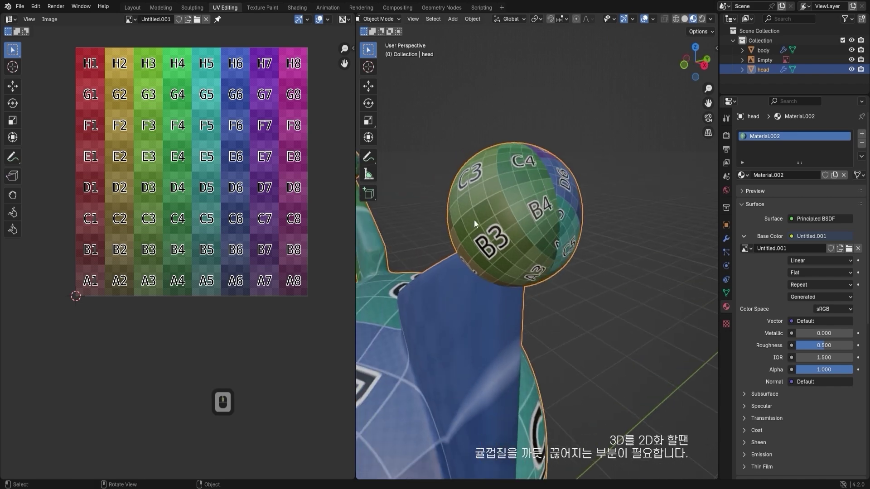
# - Enter edit mode on the head in front view and reveal all of its hidden geometry
pyautogui.press('Tab')
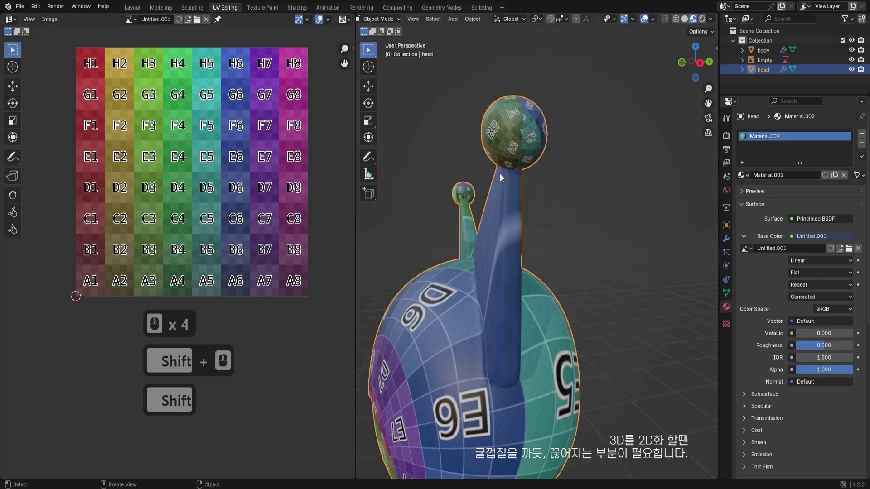
pyautogui.keyDown('alt'); pyautogui.moveTo(500, 174); pyautogui.dragTo(585, 169, button='middle'); pyautogui.keyUp('alt')
pyautogui.keyDown('shift'); pyautogui.moveTo(502, 193); pyautogui.dragTo(583, 203, button='middle'); pyautogui.keyUp('shift')
pyautogui.scroll(-5, 580, 203)
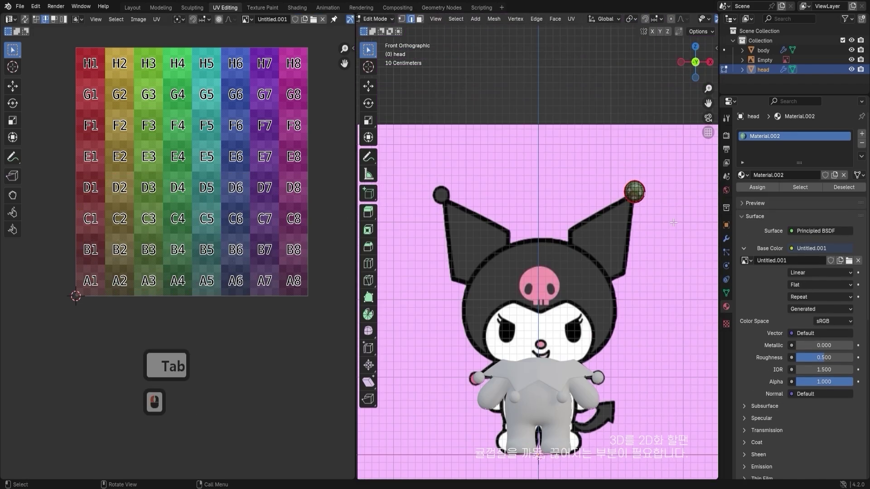
pyautogui.hotkey('alt', 'h')
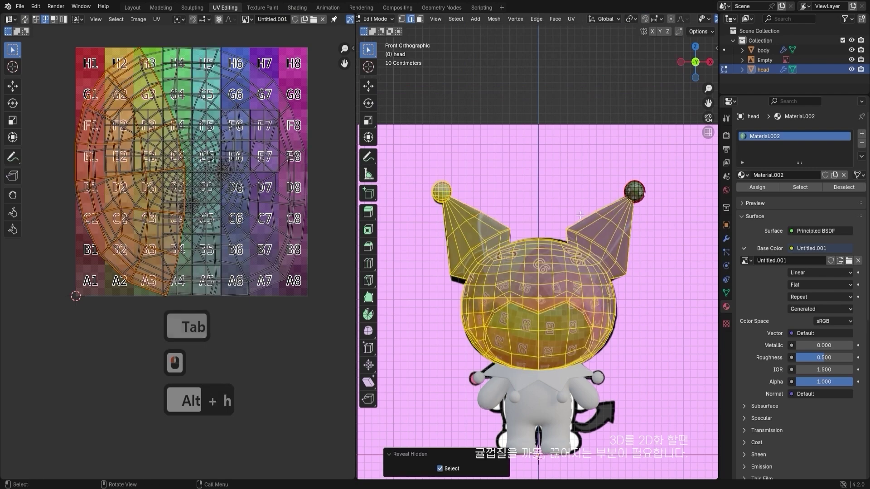
# - Select the ball on the opposite ear tip and mark a vertical edge loop around it as a seam
pyautogui.click(449, 190)
pyautogui.press('3')
pyautogui.click(447, 191)
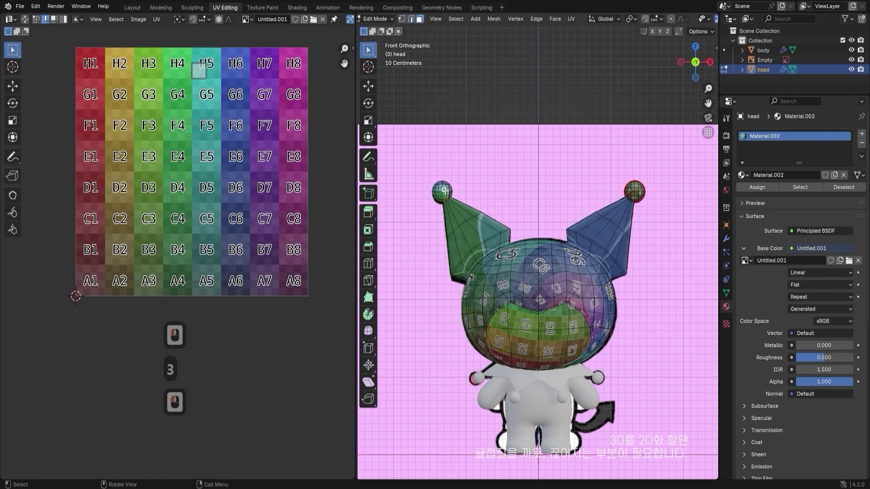
pyautogui.press('l')
pyautogui.keyDown('shift'); pyautogui.moveTo(448, 190); pyautogui.dragTo(499, 230, button='middle'); pyautogui.keyUp('shift')
pyautogui.keyDown('shift'); pyautogui.moveTo(500, 229); pyautogui.dragTo(508, 240); pyautogui.keyUp('shift')
pyautogui.scroll(6, 511, 248)
pyautogui.keyDown('shift'); pyautogui.moveTo(502, 238); pyautogui.dragTo(607, 254, button='middle'); pyautogui.keyUp('shift')
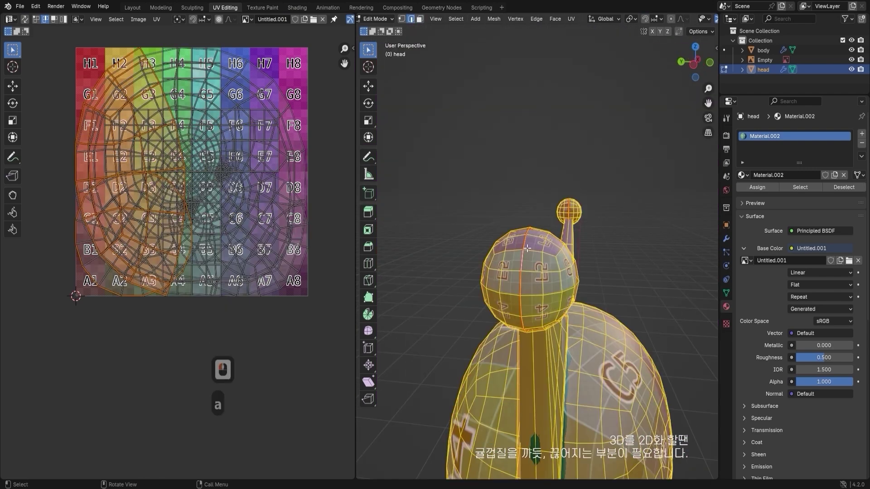
# - Unwrap the whole head mesh, including both ear-tip balls, with the Angle Based method and clear the selection
pyautogui.press('u')
pyautogui.click(493, 148)
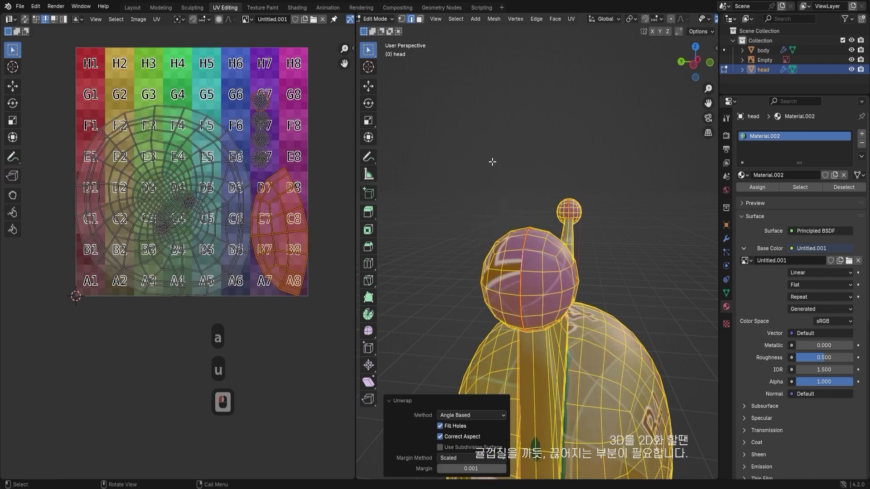
pyautogui.click(254, 165)
pyautogui.click(496, 184)
# - Examine the color grid texture and the seams on both ear-tip balls and the ears from several angles
pyautogui.moveTo(497, 184); pyautogui.dragTo(495, 224, button='middle')
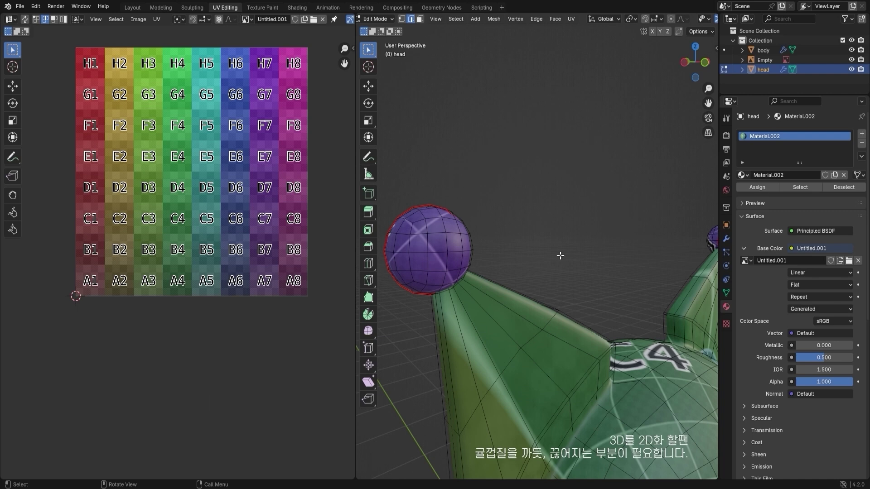
pyautogui.keyDown('alt'); pyautogui.moveTo(560, 256); pyautogui.dragTo(619, 243, button='middle'); pyautogui.keyUp('alt')
pyautogui.scroll(-4, 619, 243)
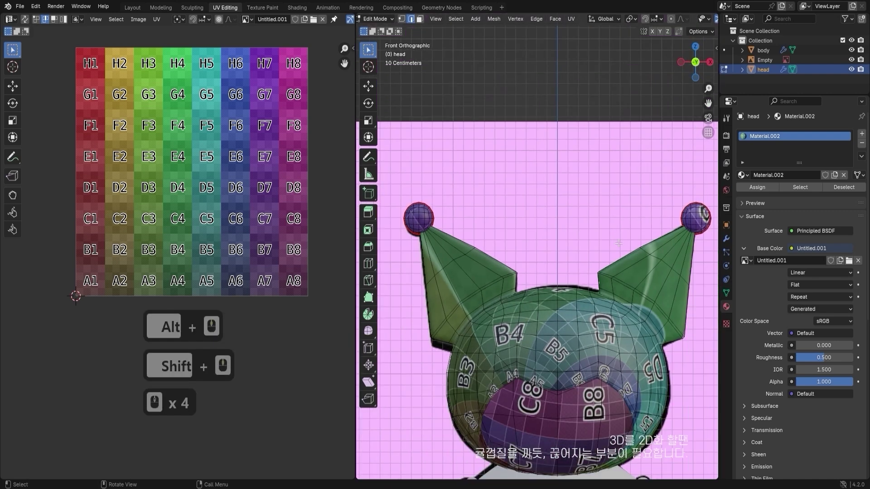
pyautogui.moveTo(618, 245); pyautogui.dragTo(558, 258, button='middle')
pyautogui.scroll(2, 589, 270)
pyautogui.press('Tab')
pyautogui.press('Tab')
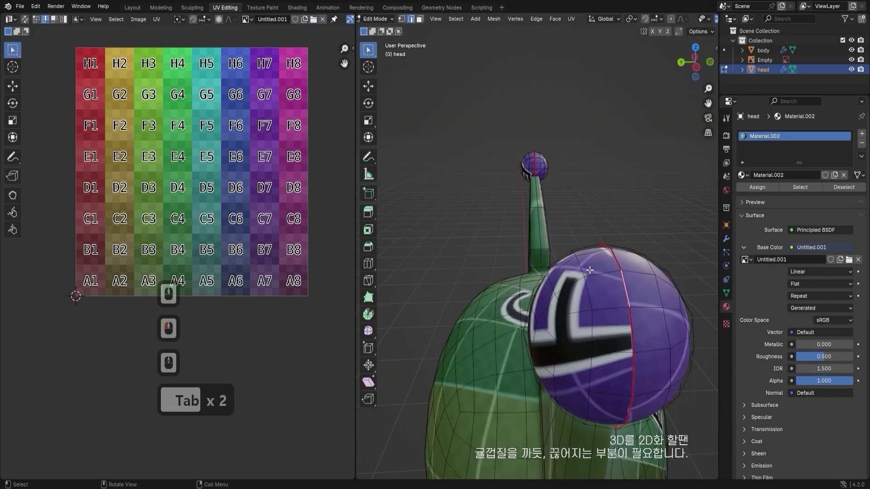
pyautogui.press('a')
pyautogui.moveTo(661, 283); pyautogui.dragTo(585, 257, button='middle')
pyautogui.click(532, 237)
pyautogui.press('a')
pyautogui.click(598, 249)
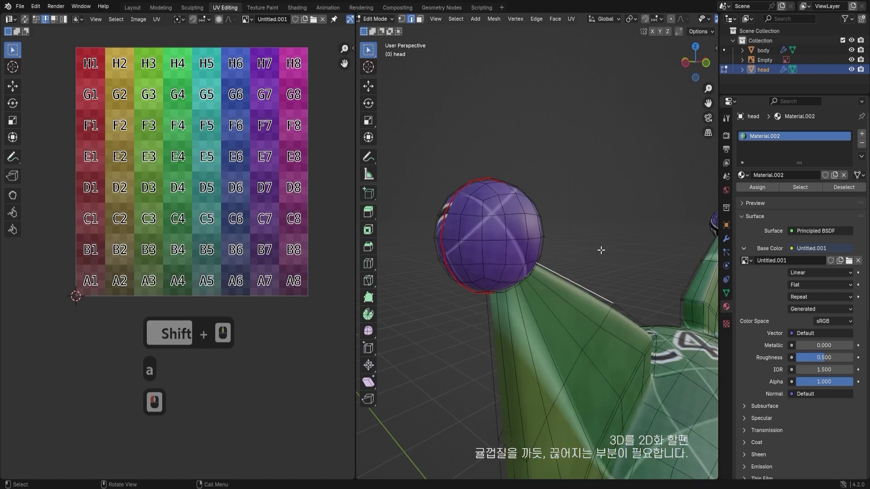
pyautogui.click(468, 185)
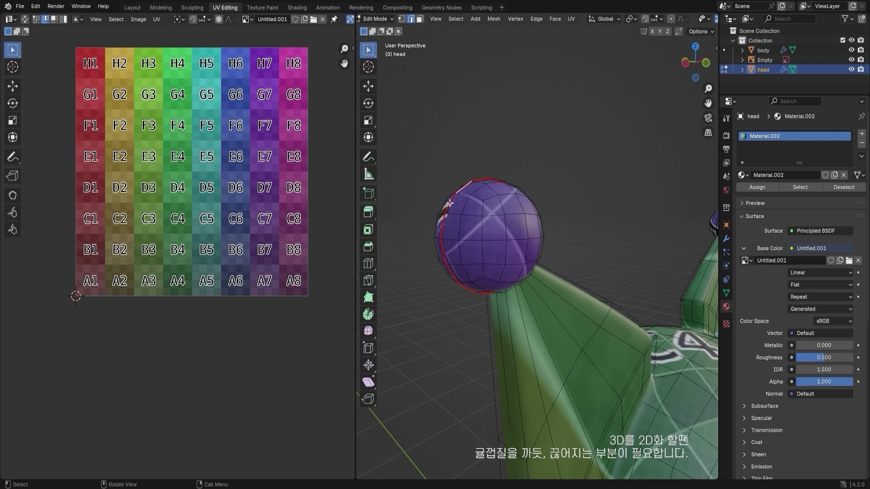
# - In front view, select the horizontal edge loop across the middle of the face as a possible seam location
pyautogui.moveTo(601, 279); pyautogui.dragTo(494, 258, button='middle')
pyautogui.scroll(-3, 498, 254)
pyautogui.keyDown('shift'); pyautogui.moveTo(520, 209); pyautogui.dragTo(537, 181, button='middle'); pyautogui.keyUp('shift')
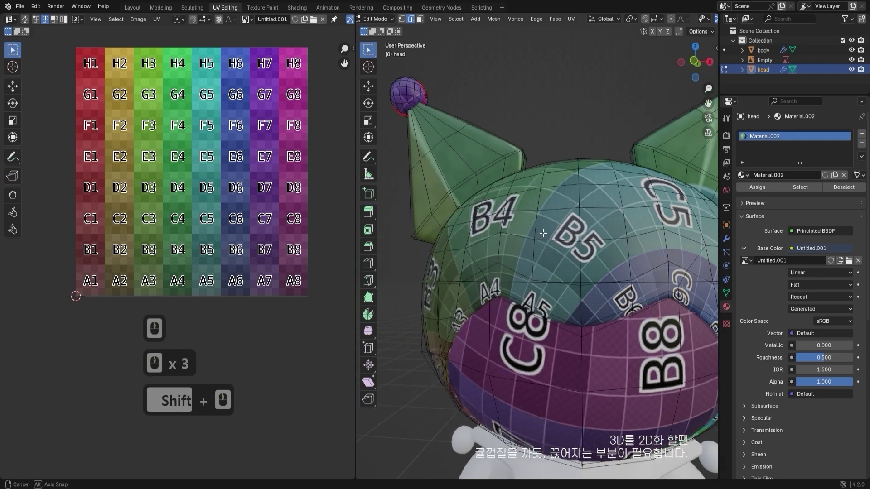
pyautogui.moveTo(537, 229); pyautogui.dragTo(568, 242, button='middle')
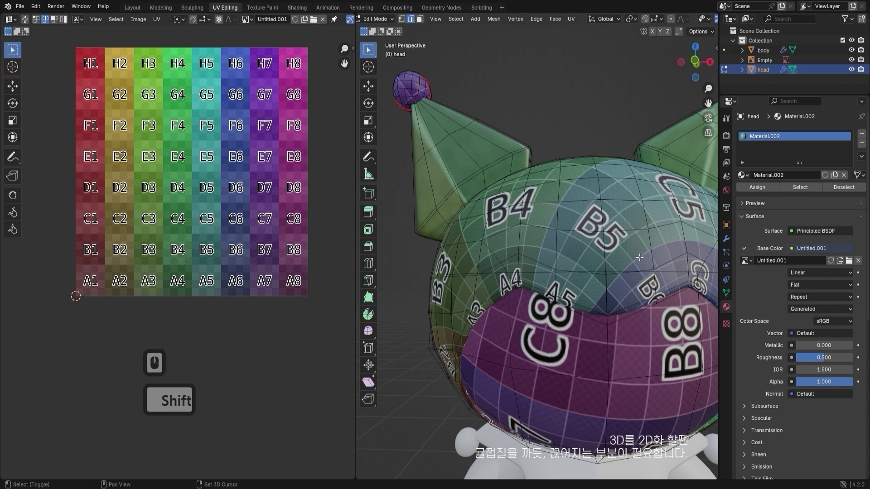
pyautogui.keyDown('shift'); pyautogui.moveTo(614, 219); pyautogui.dragTo(553, 217, button='middle'); pyautogui.keyUp('shift')
pyautogui.keyDown('alt'); pyautogui.moveTo(553, 217); pyautogui.dragTo(491, 215, button='middle'); pyautogui.keyUp('alt')
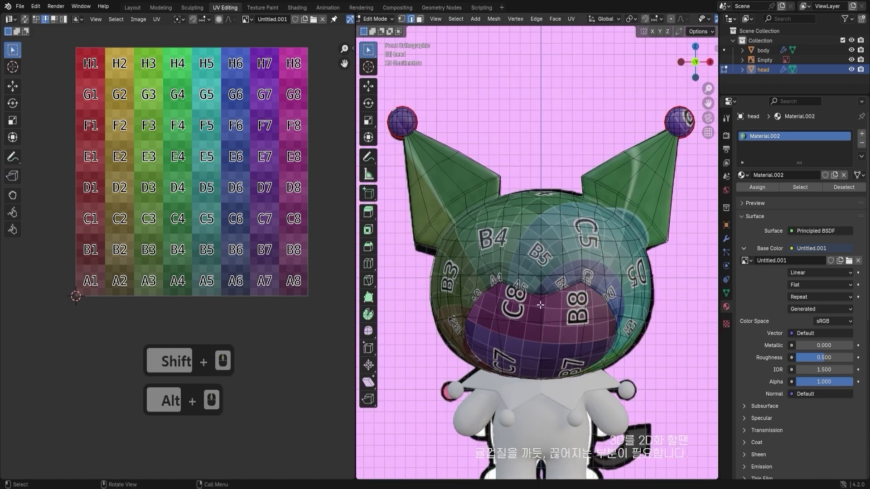
pyautogui.keyDown('alt'); pyautogui.click(504, 324); pyautogui.keyUp('alt')
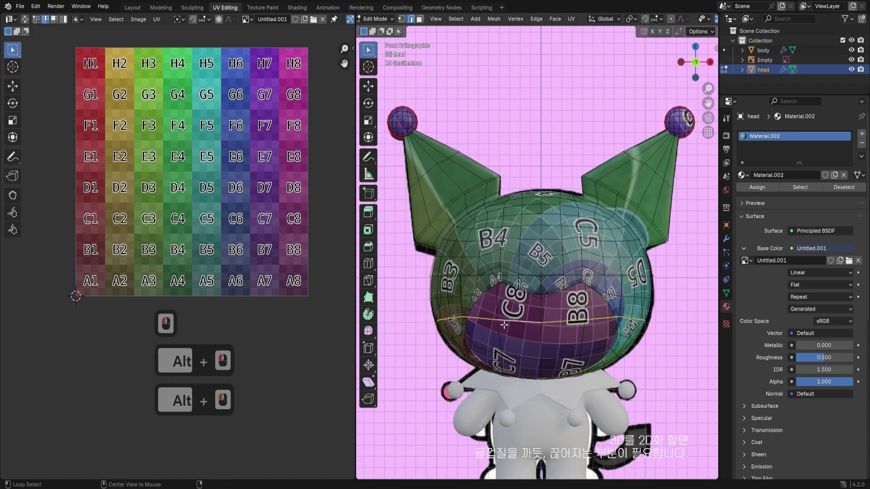
pyautogui.keyDown('alt'); pyautogui.click(584, 330); pyautogui.keyUp('alt')
pyautogui.keyDown('alt'); pyautogui.click(524, 321); pyautogui.keyUp('alt')
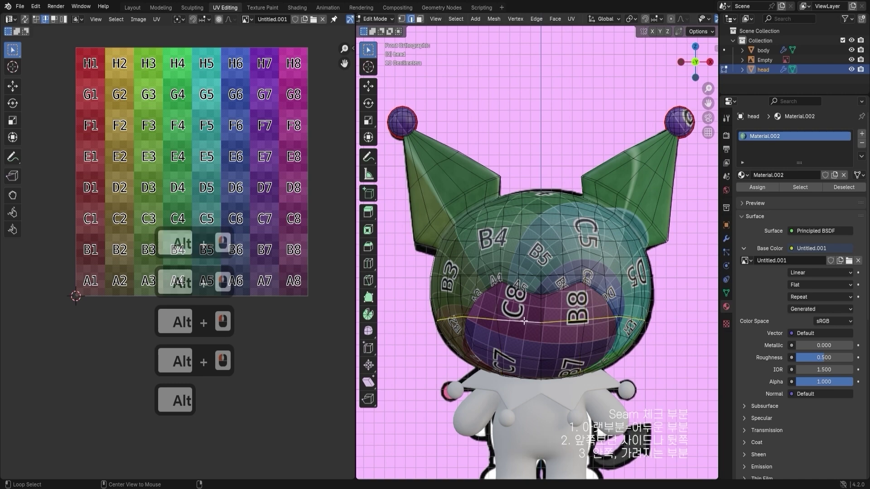
# - Try edge loops along the lower rim of the face and along the head's side and ear, and clear the selection
pyautogui.moveTo(578, 305); pyautogui.dragTo(586, 286, button='middle')
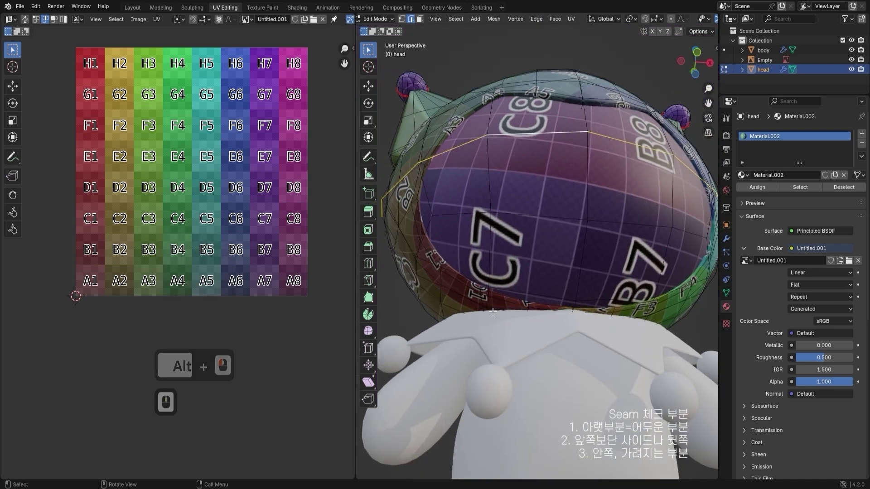
pyautogui.keyDown('alt'); pyautogui.click(464, 300); pyautogui.keyUp('alt')
pyautogui.moveTo(467, 300); pyautogui.dragTo(501, 277, button='middle')
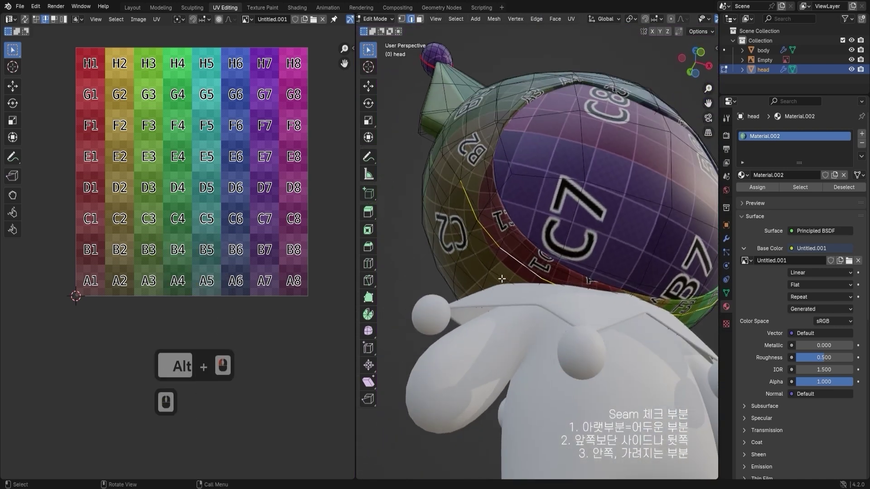
pyautogui.keyDown('alt'); pyautogui.click(487, 282); pyautogui.keyUp('alt')
pyautogui.keyDown('alt'); pyautogui.click(480, 284); pyautogui.keyUp('alt')
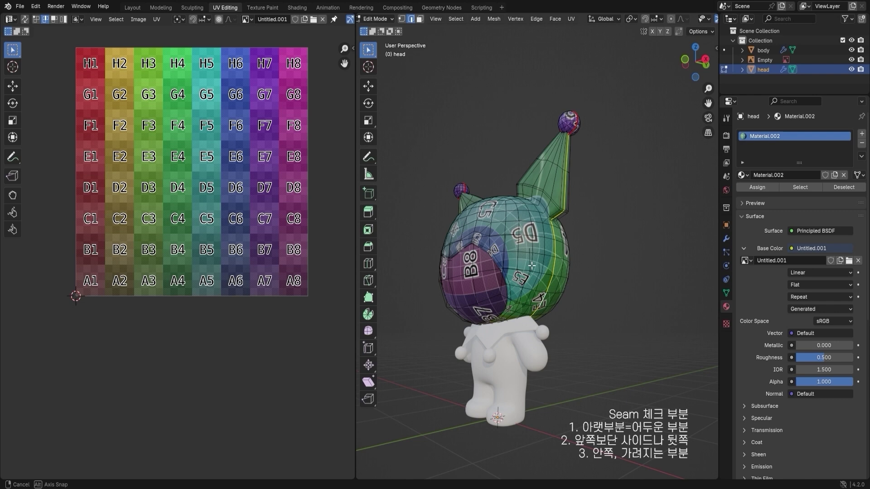
pyautogui.click(611, 257)
# - Select the edge loop running along the sides of the head and the rear edges of the ears and mark it as a seam
pyautogui.moveTo(532, 266); pyautogui.dragTo(563, 214, button='middle')
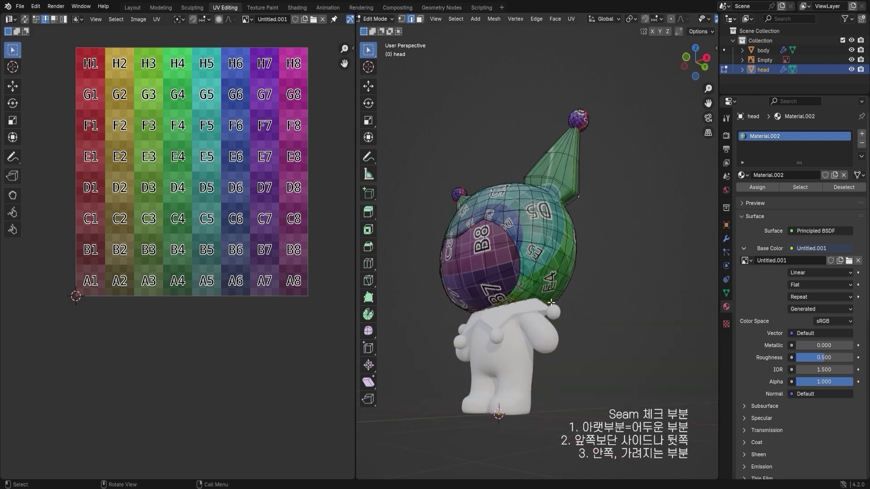
pyautogui.moveTo(555, 267); pyautogui.dragTo(530, 293, button='middle')
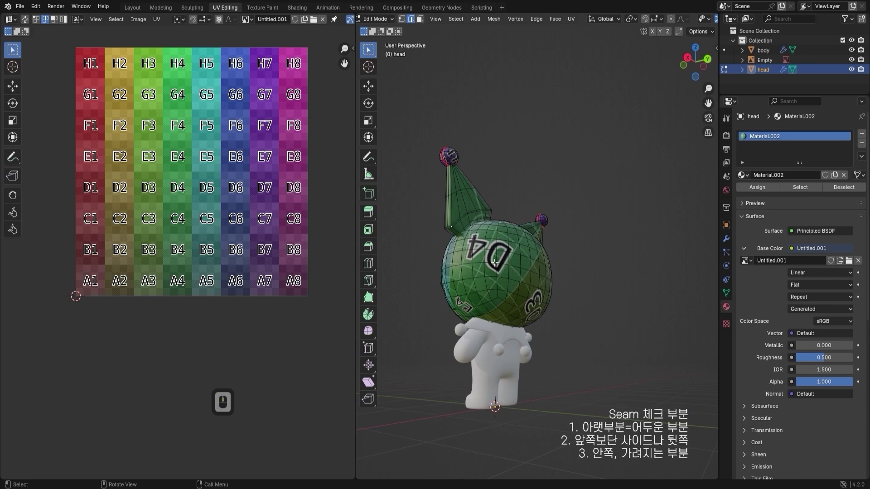
pyautogui.moveTo(495, 263); pyautogui.dragTo(476, 260, button='middle')
pyautogui.scroll(2, 440, 245)
pyautogui.keyDown('alt'); pyautogui.click(458, 264); pyautogui.keyUp('alt')
pyautogui.moveTo(463, 217); pyautogui.dragTo(521, 213, button='middle')
pyautogui.keyDown('alt'); pyautogui.keyDown('shift'); pyautogui.click(593, 262); pyautogui.keyUp('shift'); pyautogui.keyUp('alt')
pyautogui.hotkey('ctrl', 'z')
pyautogui.press('u')
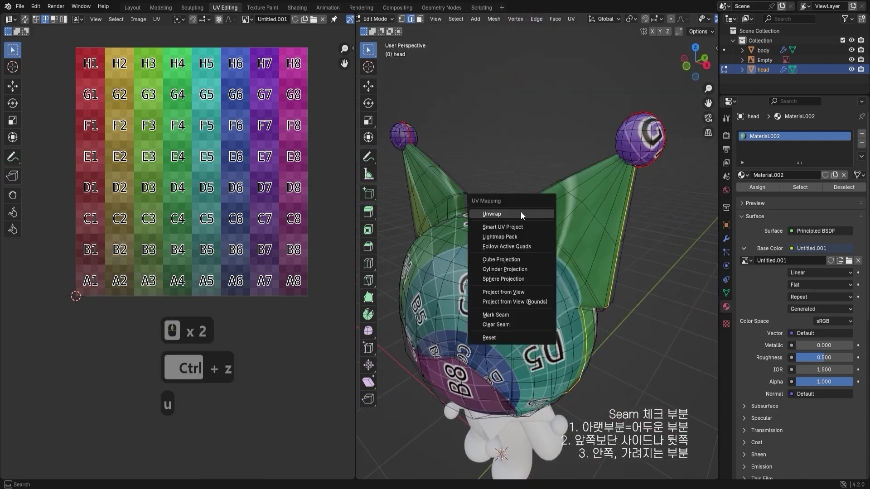
pyautogui.click(520, 213)
pyautogui.press('u')
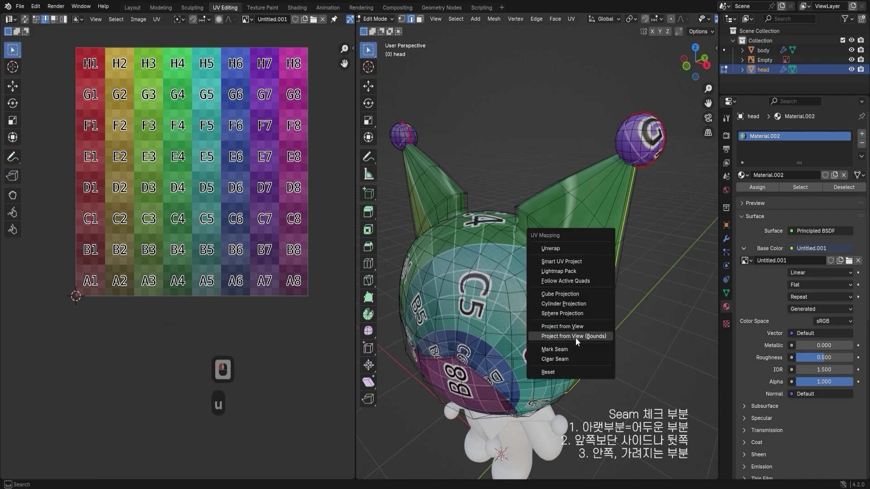
pyautogui.click(574, 349)
# - Select the whole head mesh, unwrap it again with the Angle Based method along the new seams, and clear the selection
pyautogui.press('a')
pyautogui.press('u')
pyautogui.click(547, 155)
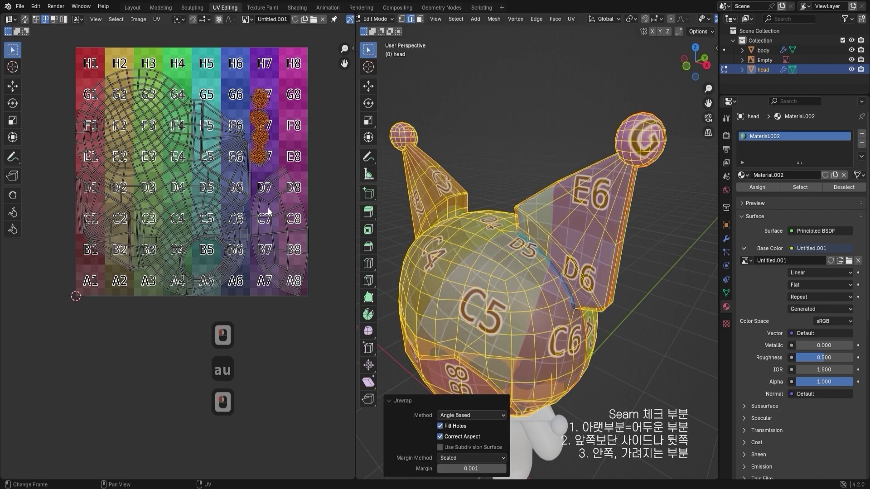
pyautogui.moveTo(566, 299); pyautogui.dragTo(567, 271, button='middle')
pyautogui.click(666, 319)
# - Return to object mode and examine the color grid on the head and ears from the front and back
pyautogui.press('KP_1')
pyautogui.press('Tab')
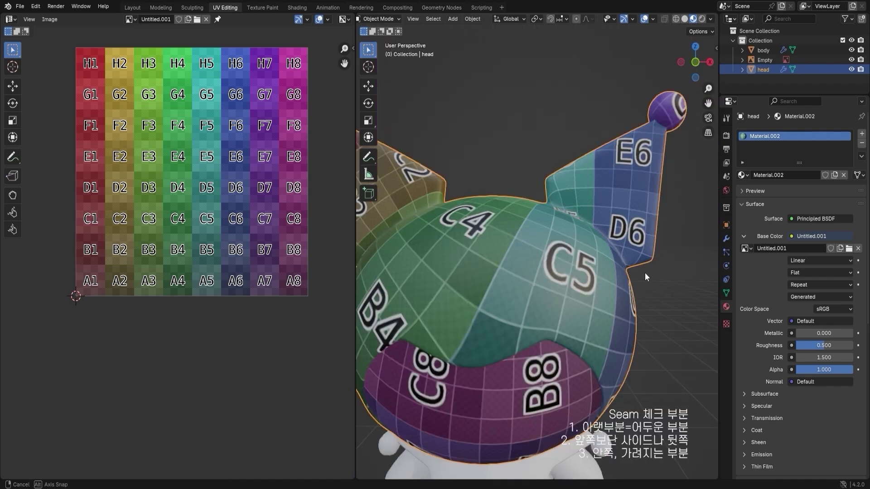
pyautogui.moveTo(645, 272); pyautogui.dragTo(621, 306, button='middle')
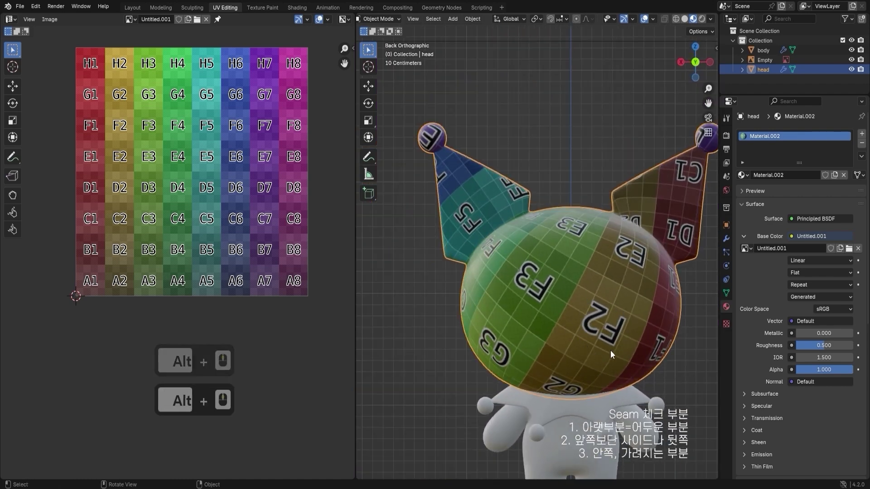
# - Move the front reference image up above the model to view the complete character drawing
pyautogui.keyDown('shift'); pyautogui.moveTo(679, 216); pyautogui.dragTo(637, 209, button='middle'); pyautogui.keyUp('shift')
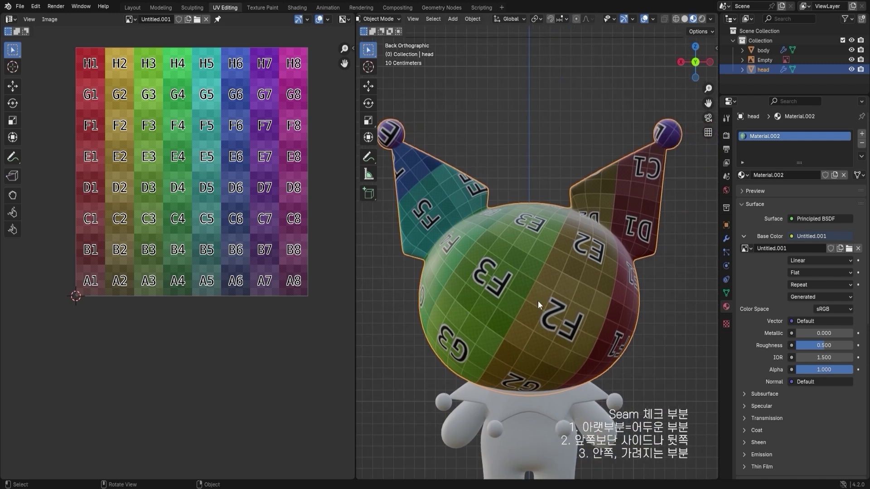
pyautogui.moveTo(529, 309); pyautogui.dragTo(553, 240, button='middle')
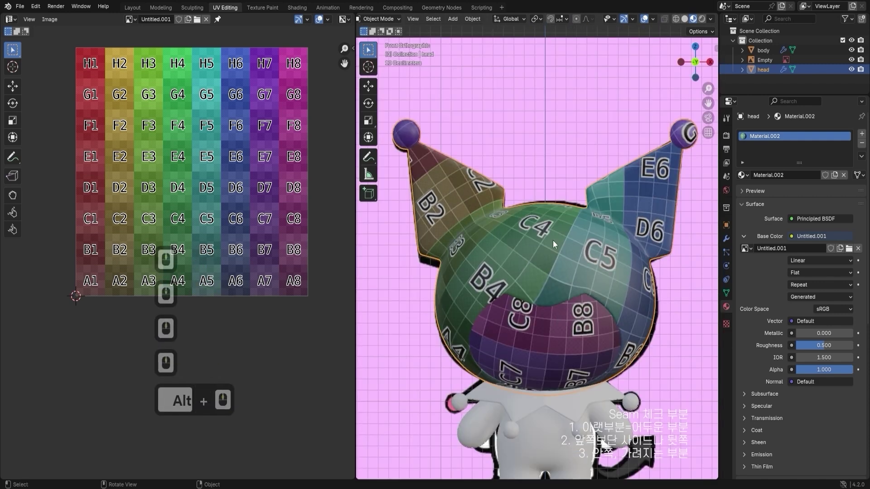
pyautogui.click(542, 281)
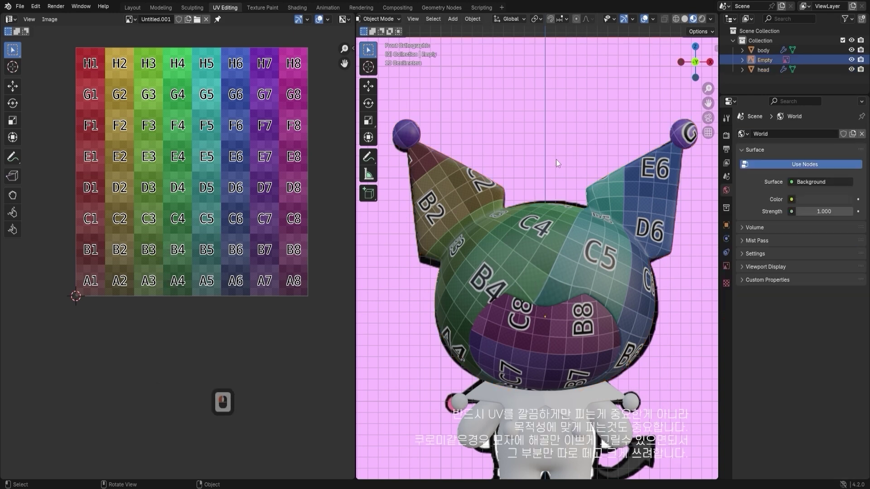
pyautogui.hotkey('ctrl', 'Tab')
pyautogui.scroll(-4, 558, 159)
pyautogui.press('g')
pyautogui.click(548, 152)
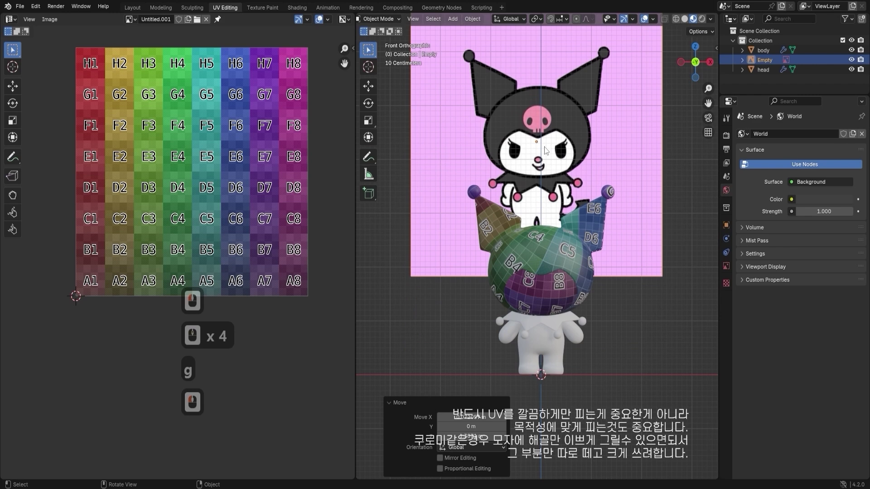
pyautogui.press('g')
pyautogui.click(542, 153)
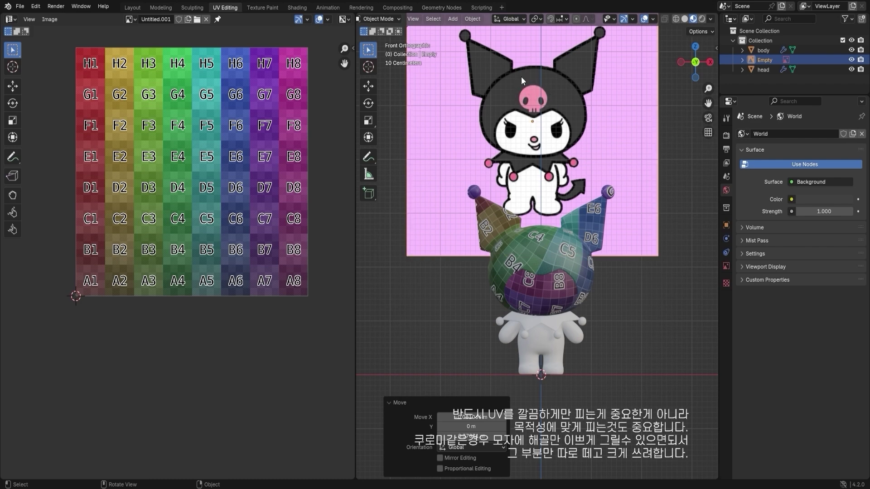
# - Select the edge loop running across the top of the head and along the ears and mark it as a seam
pyautogui.press('2')
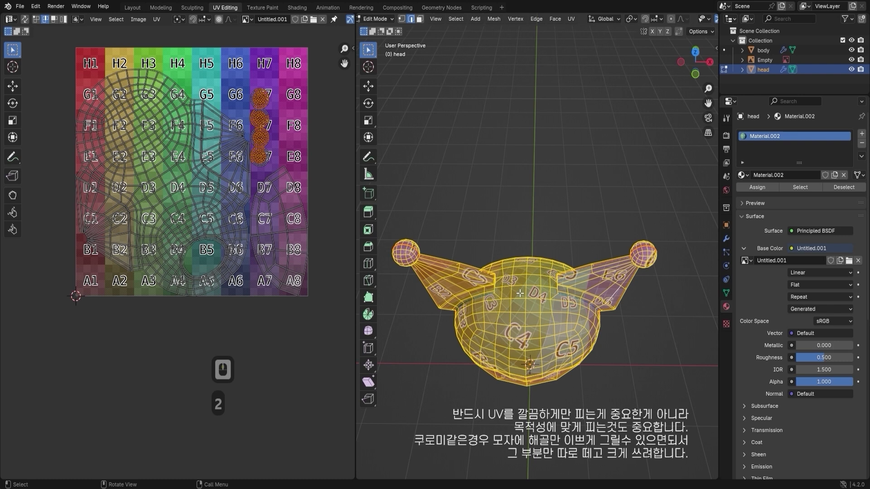
pyautogui.keyDown('alt'); pyautogui.click(525, 288); pyautogui.keyUp('alt')
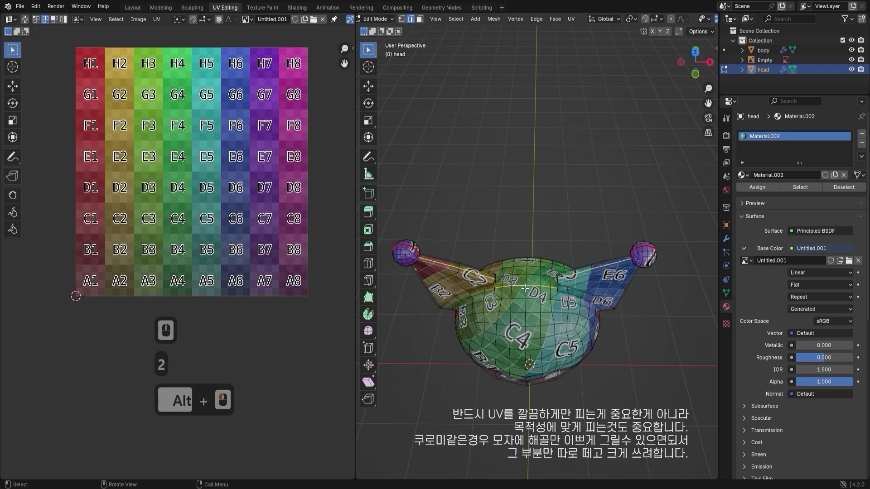
pyautogui.press('u')
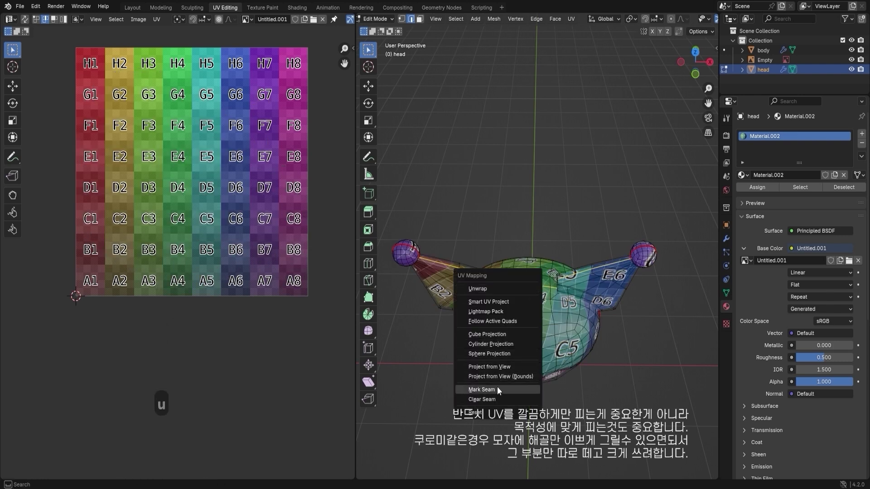
pyautogui.click(476, 332)
# - Select the whole head mesh and unwrap it with the Angle Based method along the new seam
pyautogui.keyDown('alt'); pyautogui.moveTo(557, 356); pyautogui.dragTo(562, 317, button='middle'); pyautogui.keyUp('alt')
pyautogui.press('a')
pyautogui.press('u')
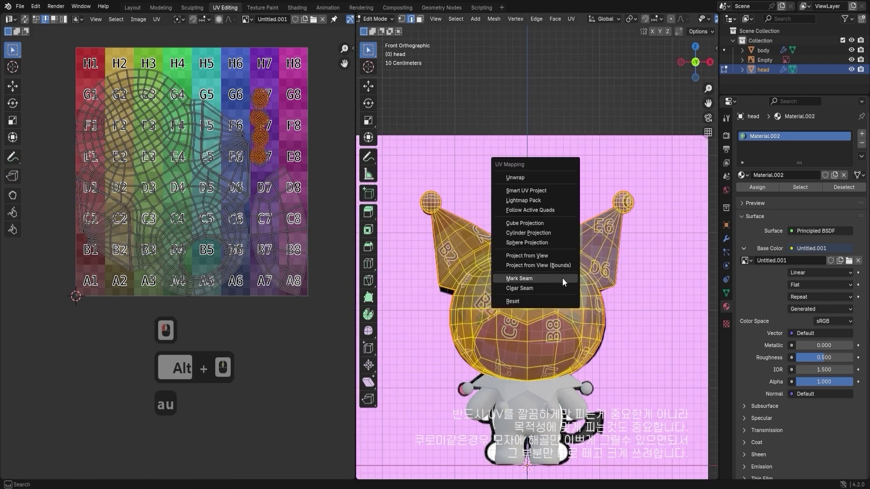
pyautogui.click(529, 177)
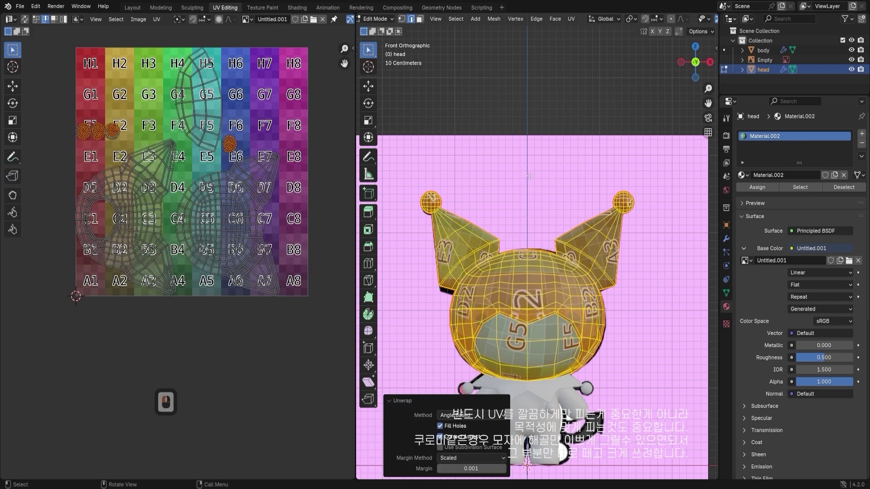
# - Select the front head island with the face opening in the UV layout and rotate it until its ears point up
pyautogui.click(132, 208)
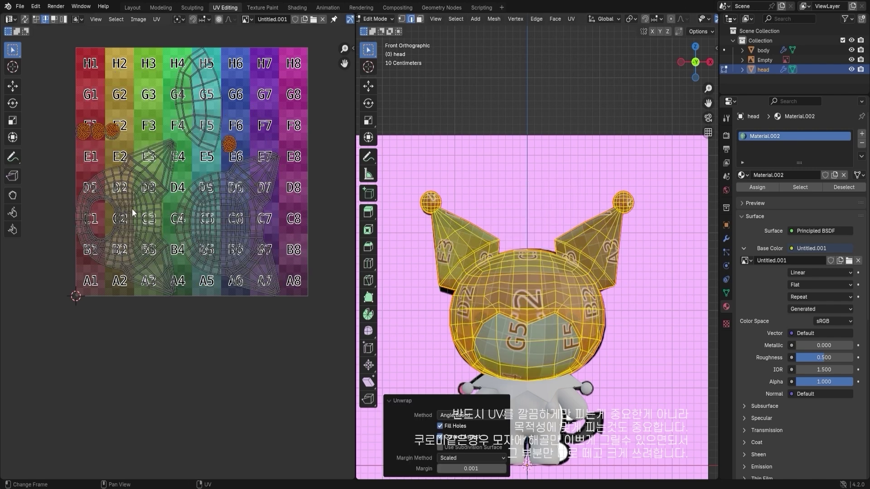
pyautogui.press('l')
pyautogui.press('r')
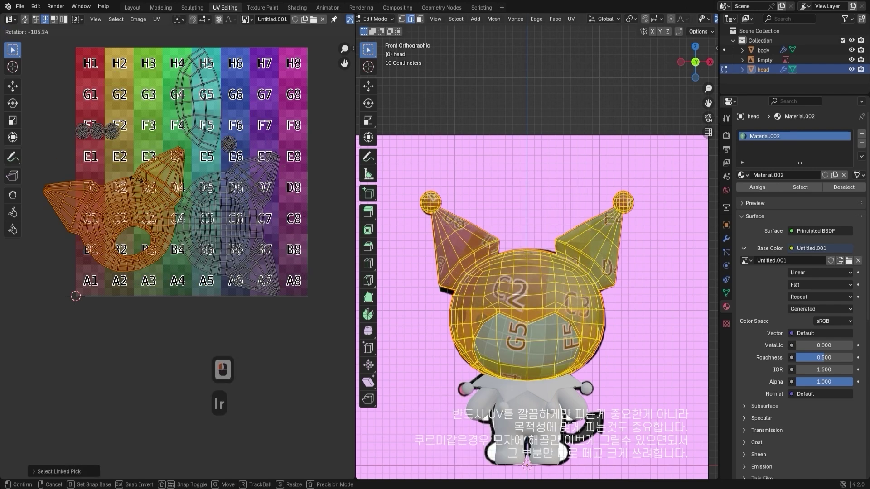
pyautogui.keyDown('ctrl'); pyautogui.click(139, 185); pyautogui.keyUp('ctrl')
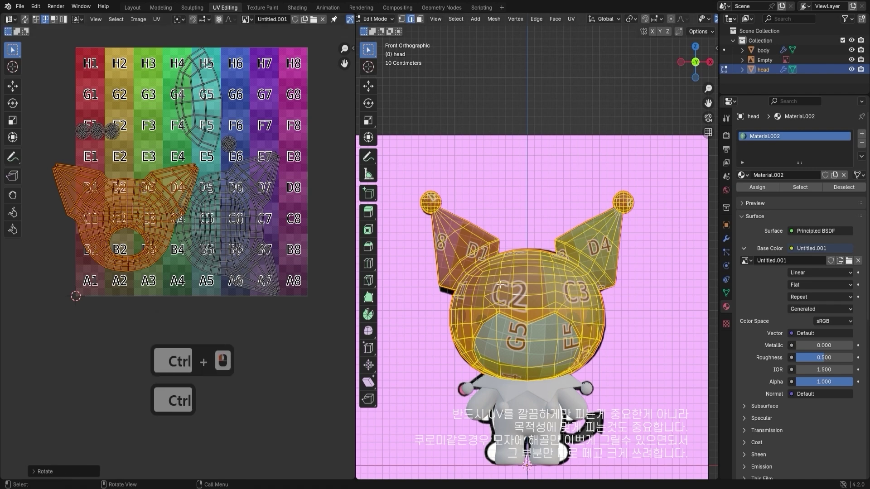
pyautogui.scroll(5, 114, 227)
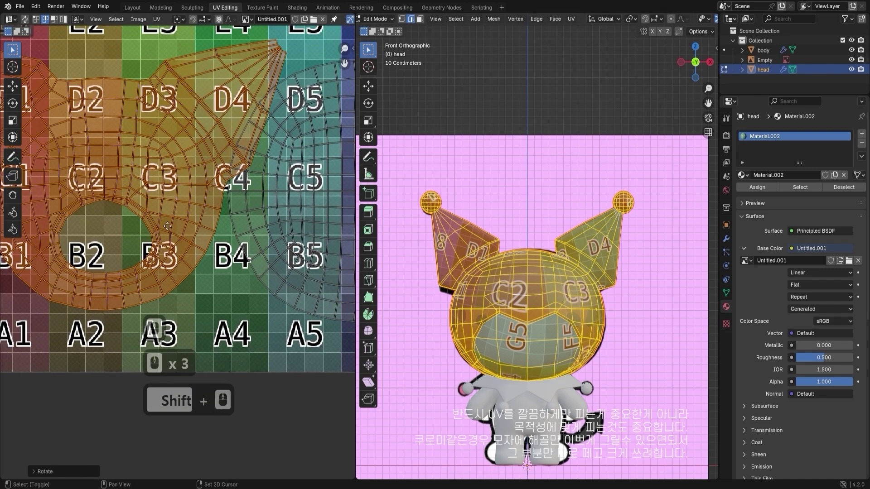
pyautogui.keyDown('shift'); pyautogui.moveTo(115, 227); pyautogui.dragTo(213, 254, button='middle'); pyautogui.keyUp('shift')
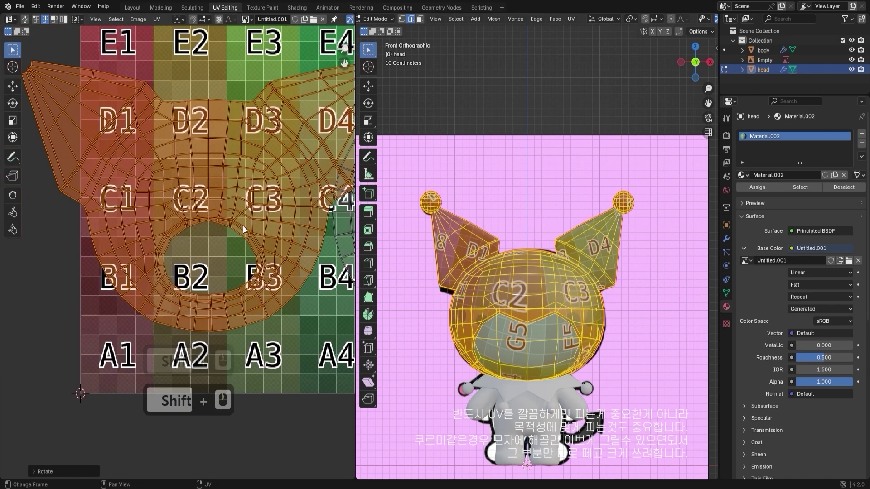
# - Select the entire head again and repeat the Angle Based unwrap to reset the rotated UV islands
pyautogui.scroll(-3, 211, 230)
pyautogui.press('a')
pyautogui.press('u')
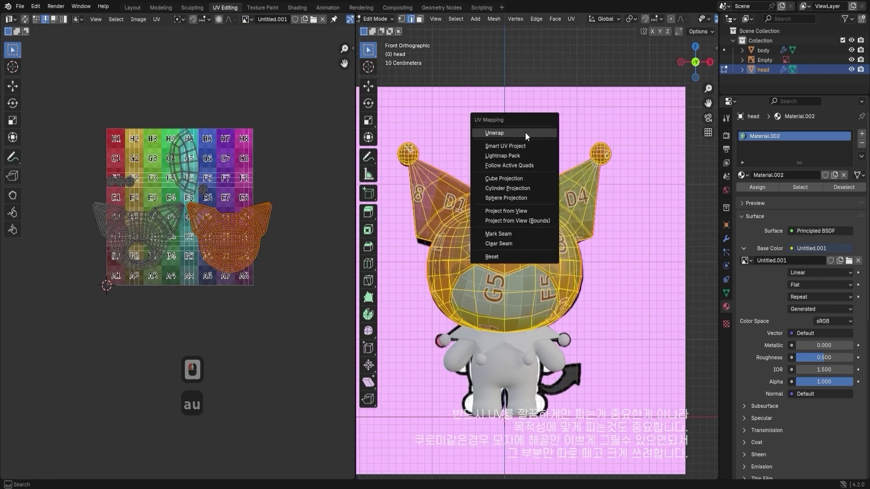
pyautogui.click(526, 133)
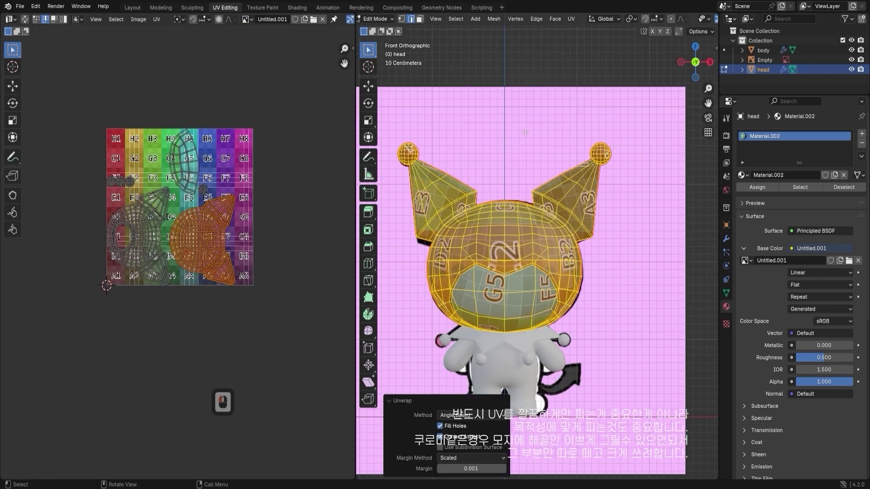
# - Unlink the color grid image from the UV editor so that only the UV islands are displayed
pyautogui.click(289, 121)
pyautogui.moveTo(295, 89); pyautogui.dragTo(35, 295)
pyautogui.click(249, 19)
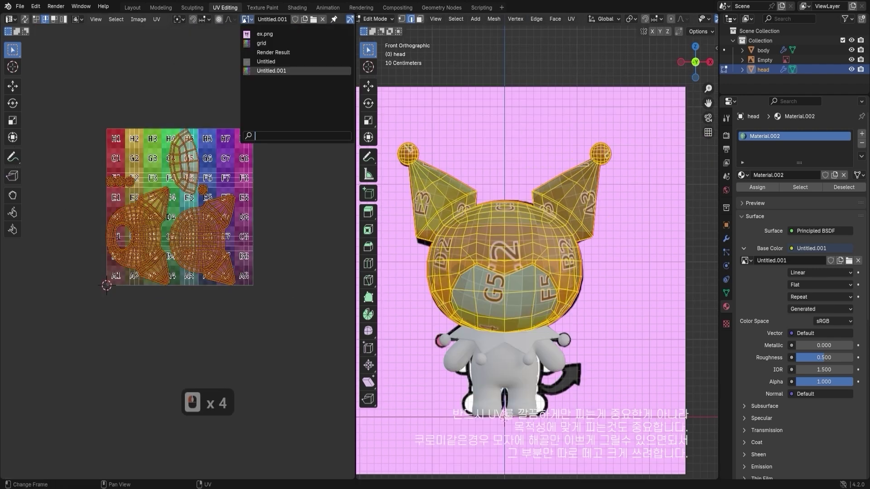
pyautogui.click(322, 29)
pyautogui.click(279, 293)
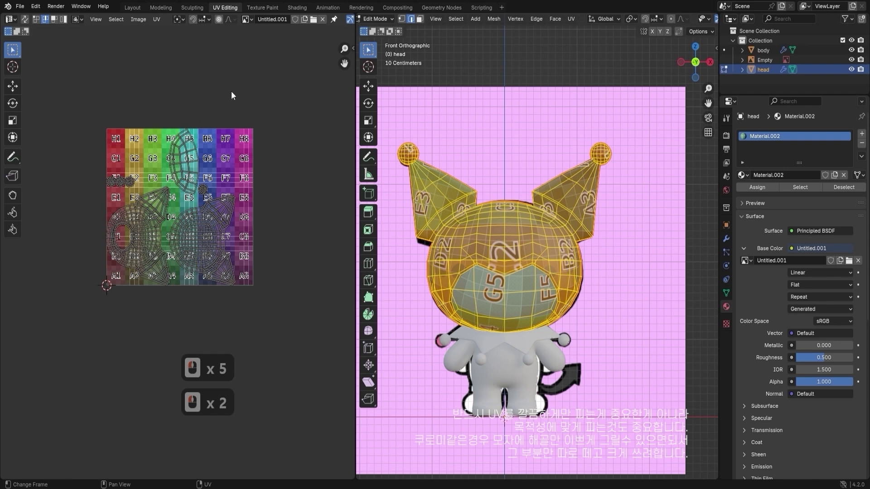
pyautogui.click(323, 19)
pyautogui.scroll(6, 219, 152)
pyautogui.keyDown('shift'); pyautogui.moveTo(219, 151); pyautogui.dragTo(240, 272, button='middle'); pyautogui.keyUp('shift')
pyautogui.keyDown('shift'); pyautogui.moveTo(267, 181); pyautogui.dragTo(311, 146, button='middle'); pyautogui.keyUp('shift')
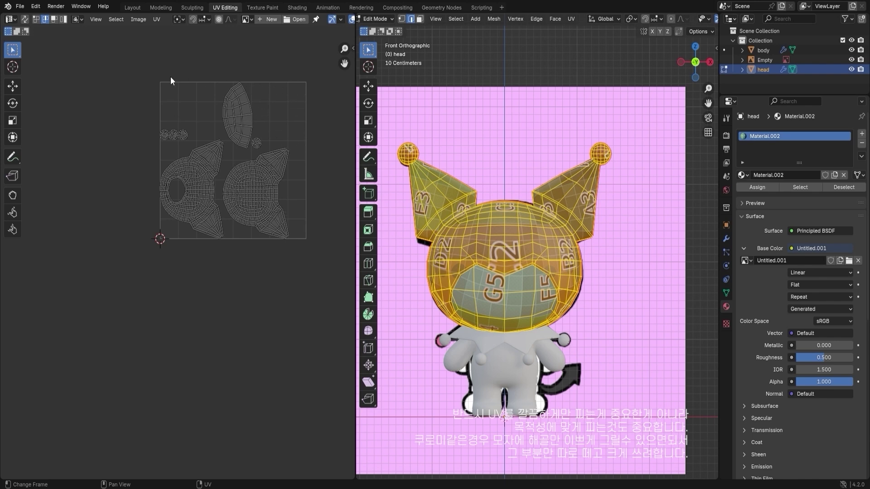
# - Try box selection on part of the front head island and on all UV islands, and clear the selection
pyautogui.moveTo(146, 233); pyautogui.dragTo(198, 176)
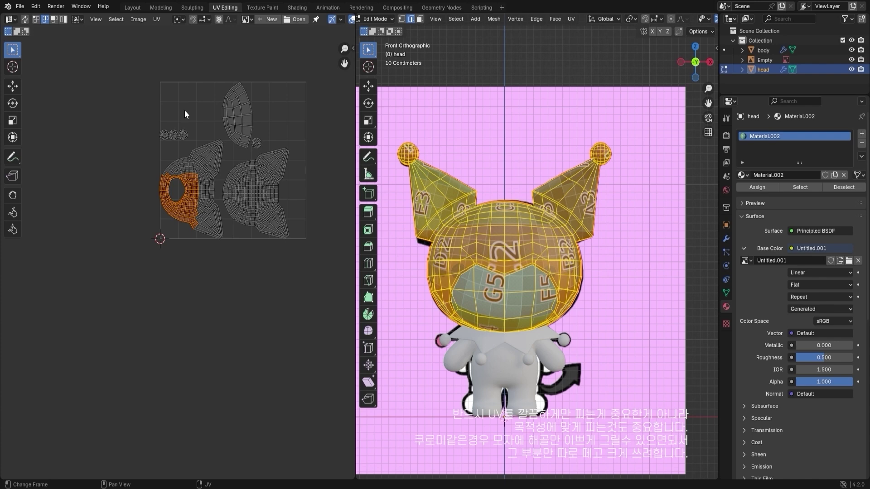
pyautogui.moveTo(129, 64); pyautogui.dragTo(318, 277)
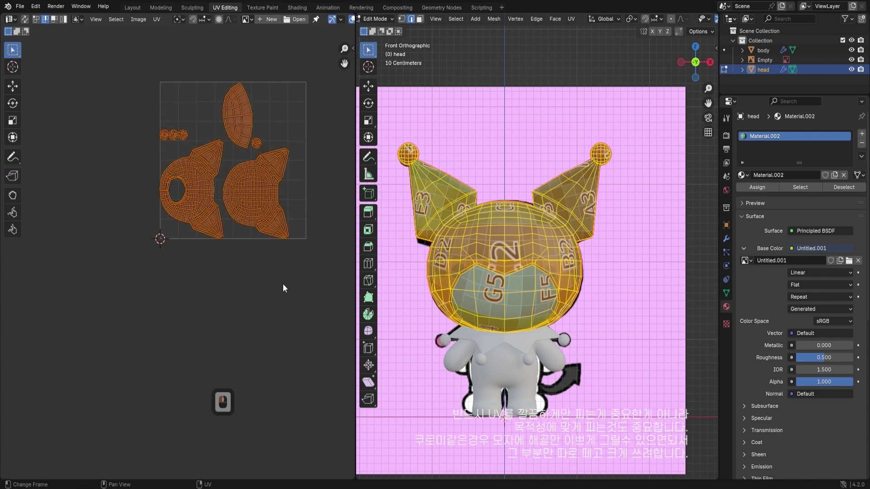
pyautogui.click(306, 294)
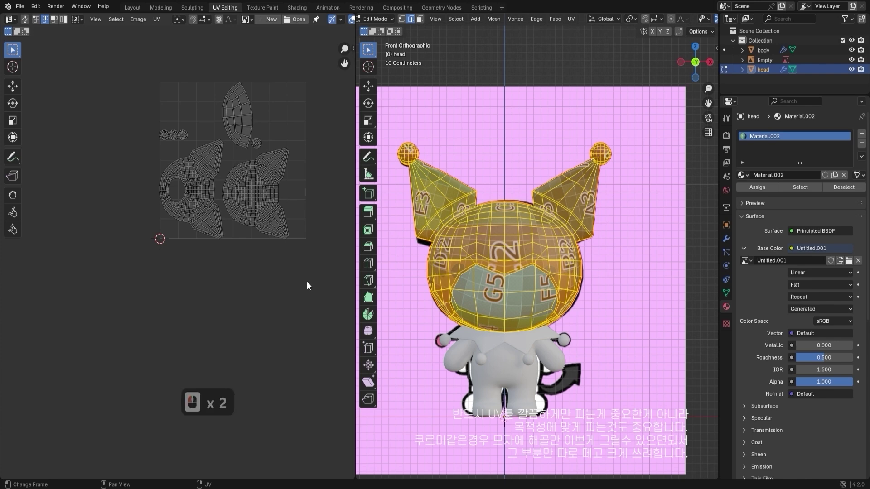
pyautogui.moveTo(307, 285); pyautogui.dragTo(103, 66)
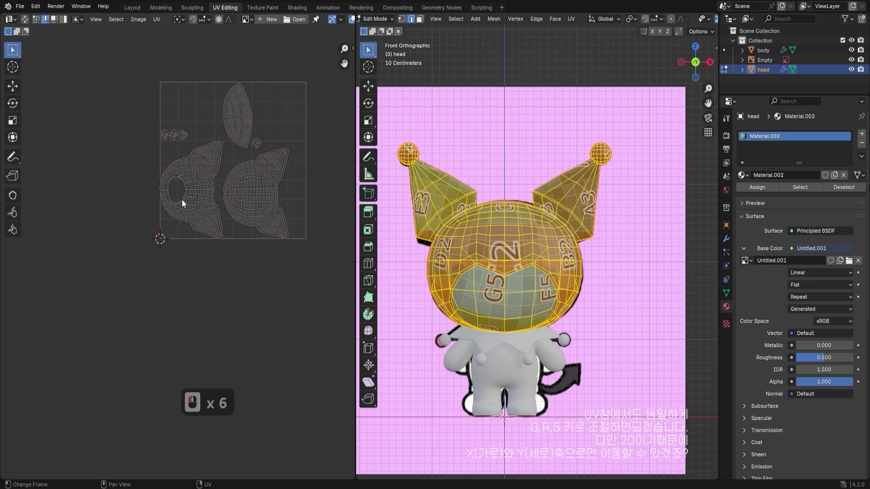
# - Try linked selection on the head and ball UV islands, ending with only the front head island selected
pyautogui.press('l')
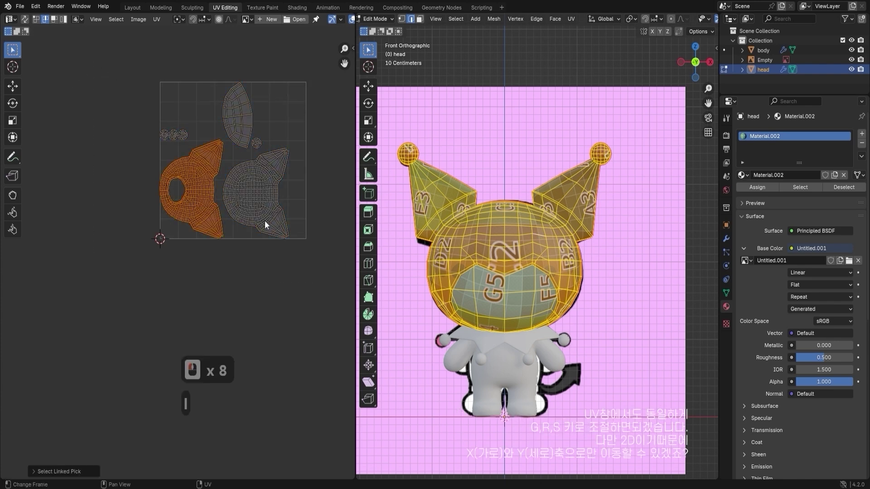
pyautogui.press('l')
pyautogui.press('l')
pyautogui.click(118, 162)
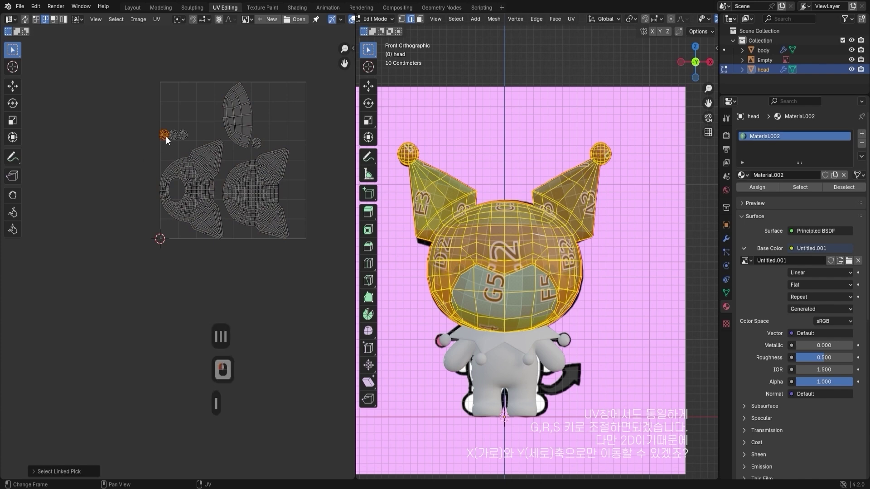
pyautogui.doubleClick(208, 170)
pyautogui.click(208, 167)
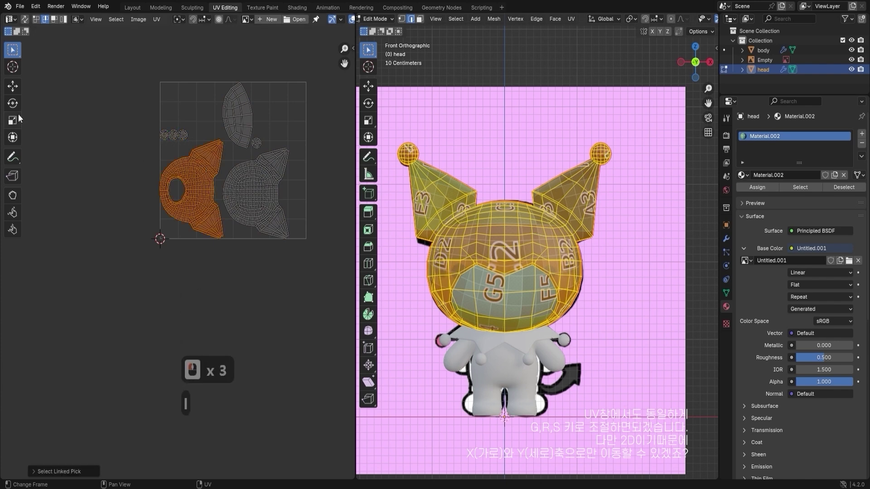
# - Try the Move, Rotate and Scale tools on the front head island and return to the Select Box tool
pyautogui.click(12, 87)
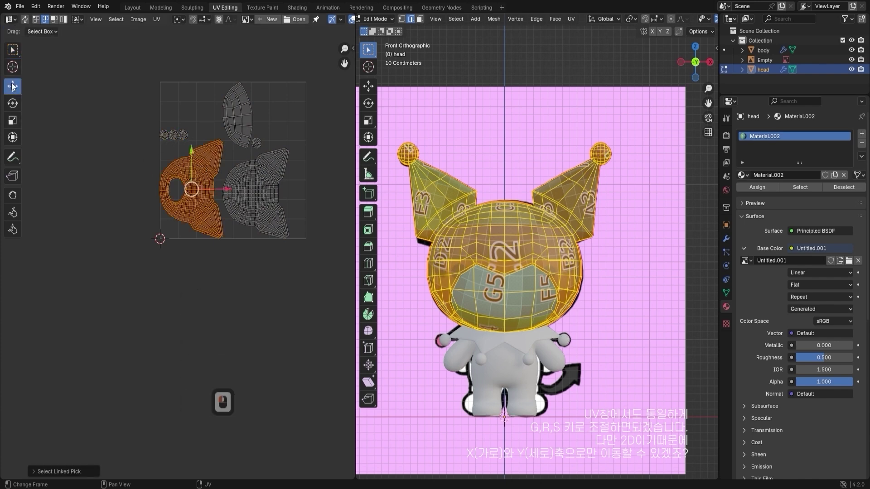
pyautogui.click(12, 120)
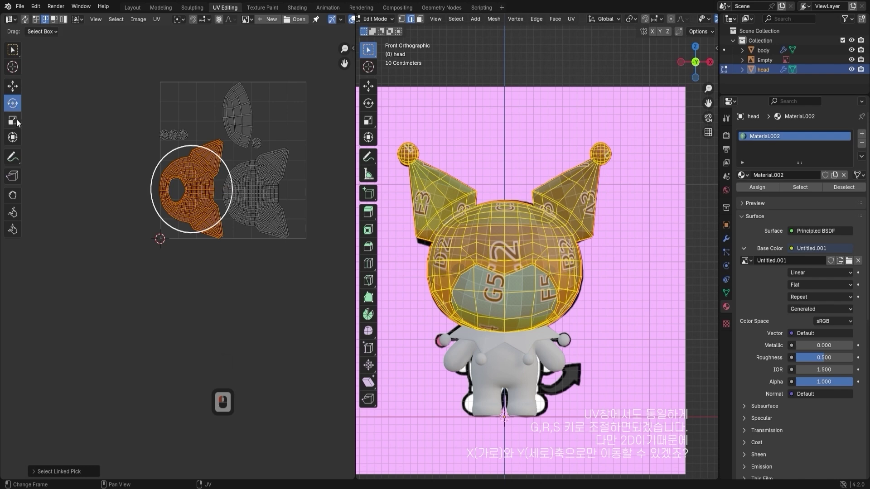
pyautogui.click(12, 120)
pyautogui.click(12, 103)
pyautogui.click(12, 86)
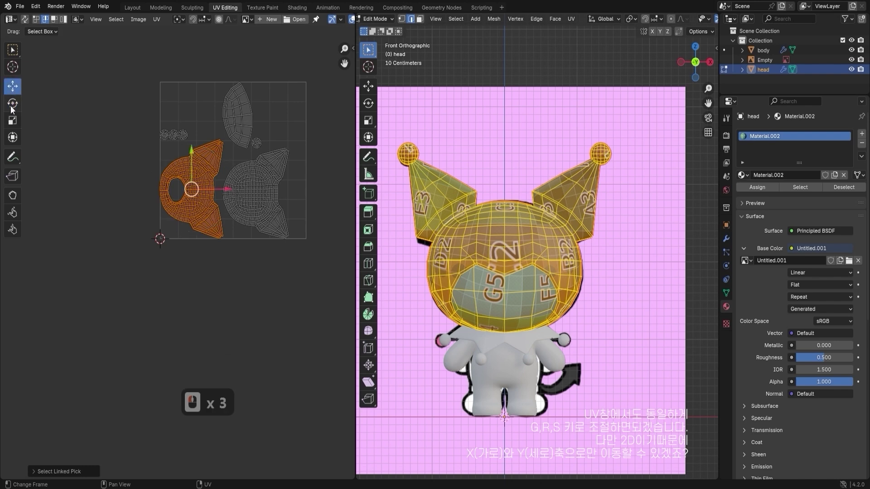
pyautogui.click(12, 104)
pyautogui.moveTo(226, 176); pyautogui.dragTo(229, 173)
pyautogui.click(194, 175)
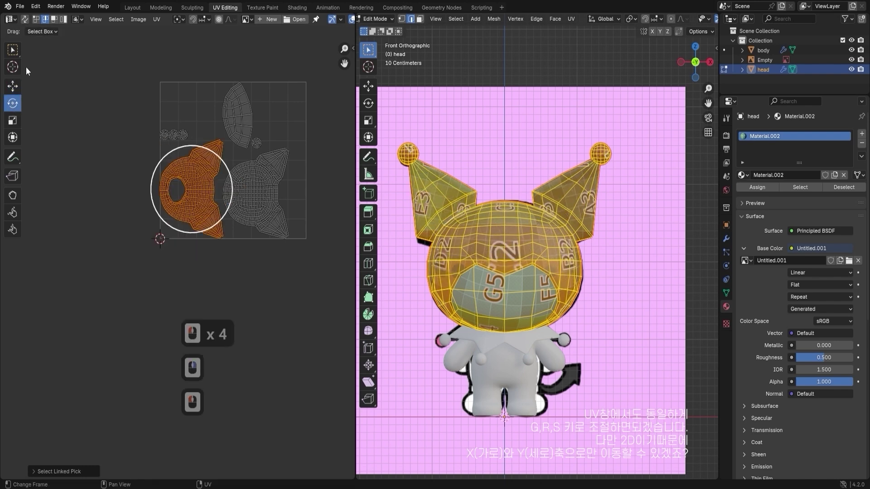
pyautogui.click(12, 50)
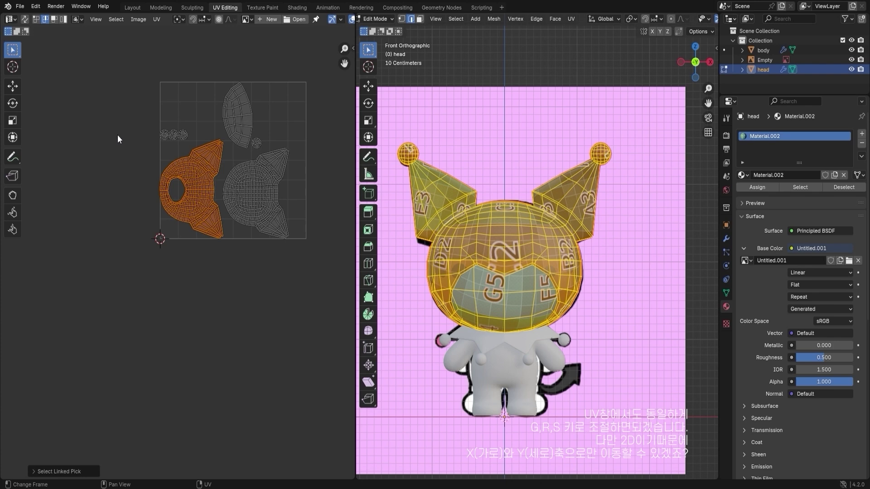
# - Try moving, rotating and scaling the front head UV island freely, cancelling each transform
pyautogui.press('g')
pyautogui.click(197, 207)
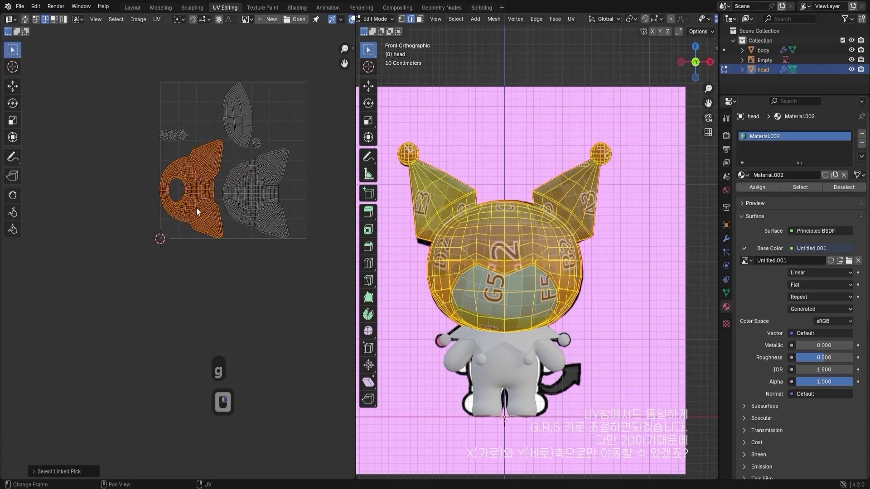
pyautogui.press('r')
pyautogui.click(252, 210)
pyautogui.press('s')
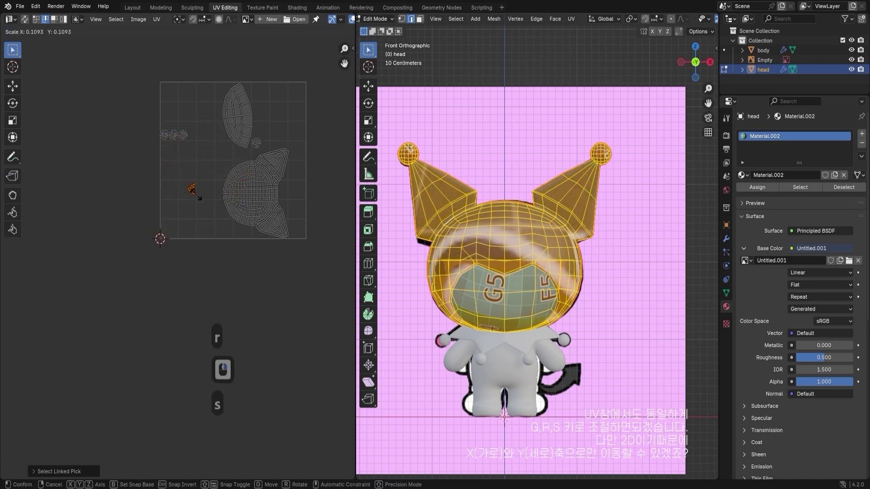
pyautogui.click(251, 212)
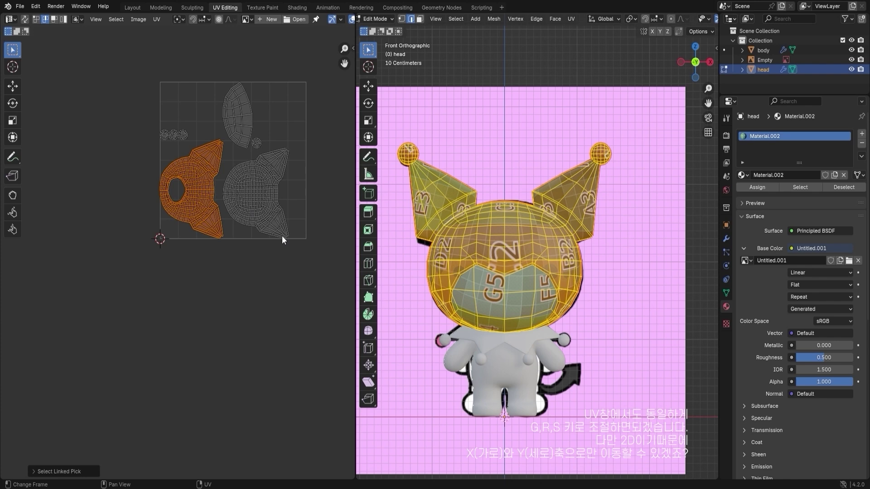
# - Rotate the front head UV island by -90 degrees so it stands upright, and clear the selection
pyautogui.press('r')
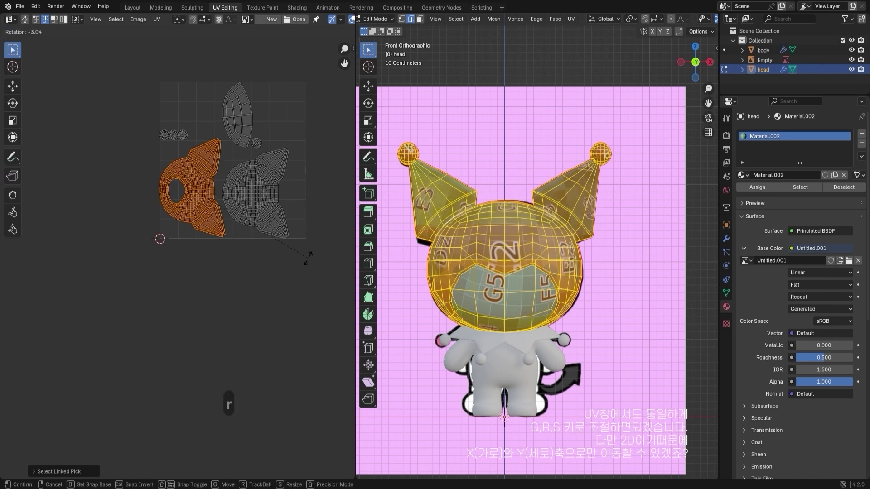
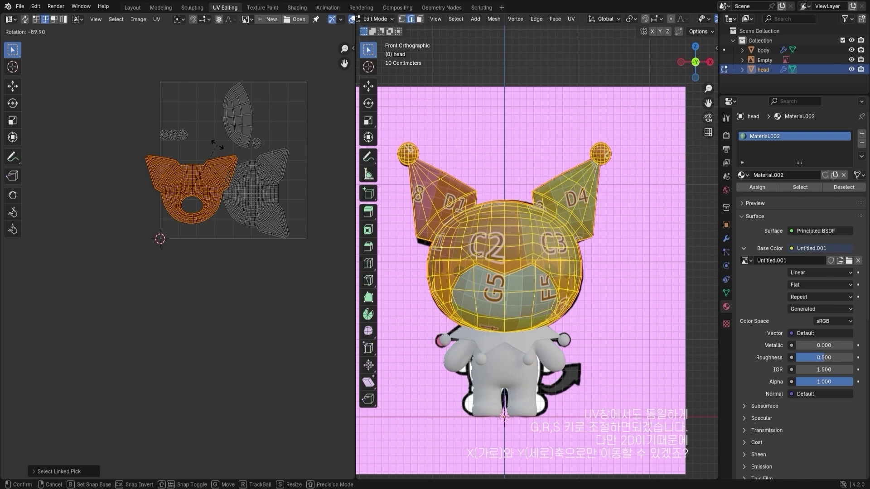
pyautogui.press('ctrl')
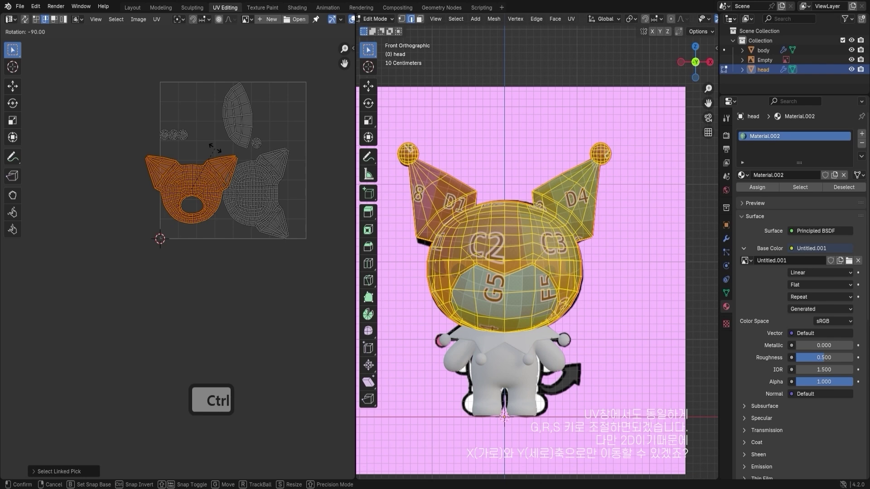
pyautogui.keyDown('ctrl'); pyautogui.click(215, 149); pyautogui.keyUp('ctrl')
pyautogui.click(250, 178)
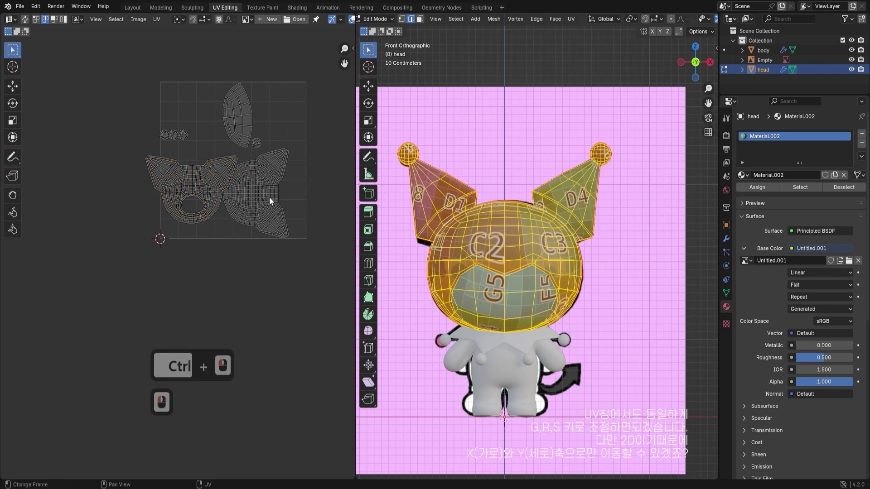
# - Select the linked back head UV island and rotate it by -90 degrees so its ears point up
pyautogui.press('l')
pyautogui.press('r')
pyautogui.keyDown('ctrl'); pyautogui.click(271, 153); pyautogui.keyUp('ctrl')
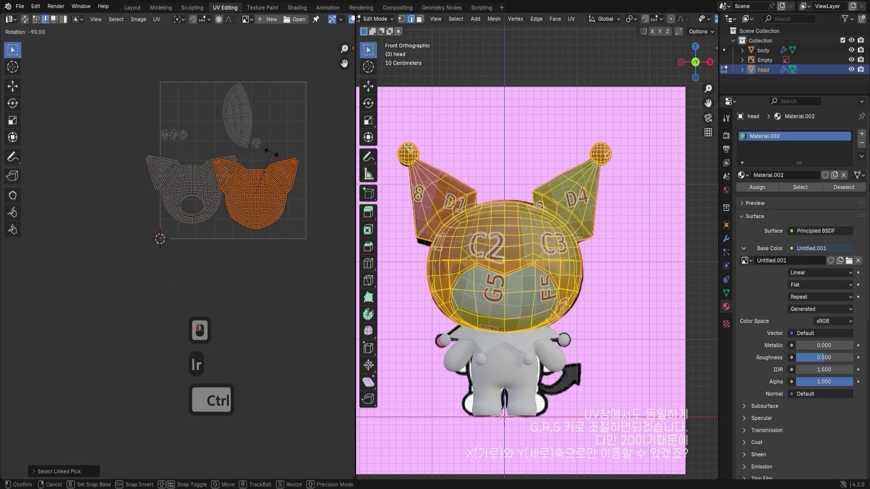
pyautogui.click(242, 120)
# - Select the whole linked face UV island above the head islands
pyautogui.click(325, 251)
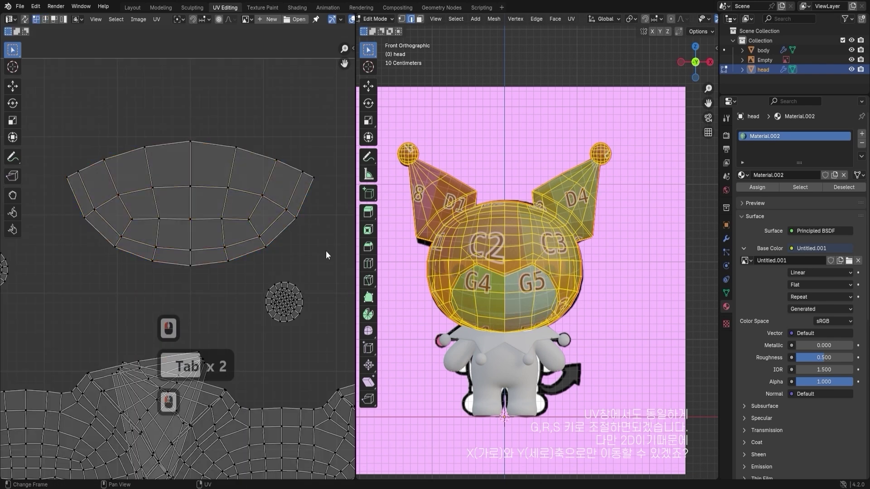
pyautogui.press('l')
pyautogui.click(287, 189)
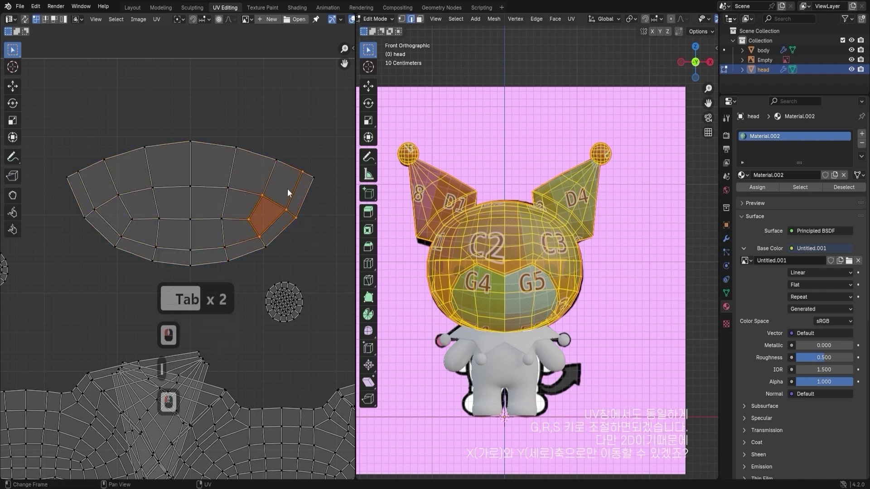
pyautogui.click(290, 216)
pyautogui.click(335, 201)
pyautogui.press('l')
# - Try rotating and moving the face UV island freely, undoing or cancelling each change
pyautogui.press('r')
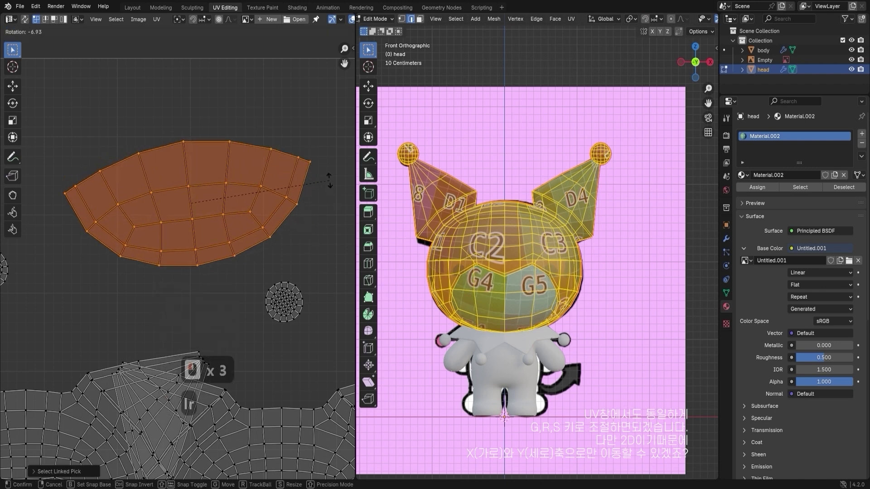
pyautogui.click(326, 181)
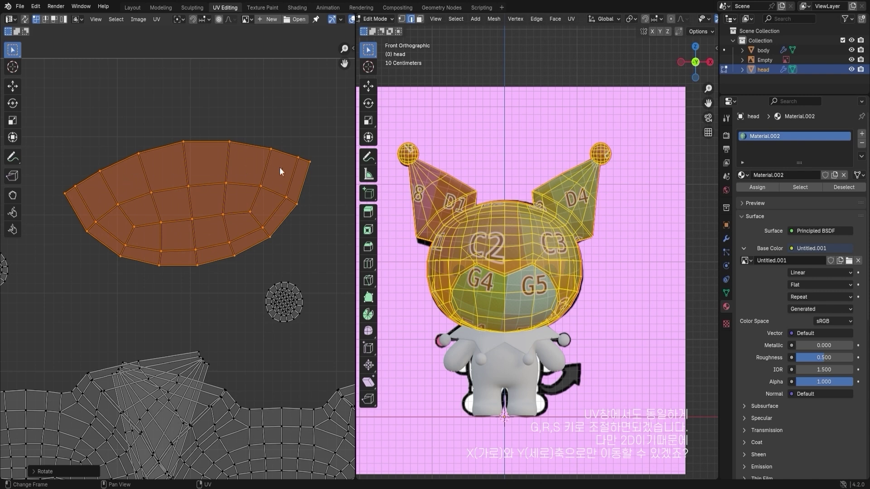
pyautogui.press('r')
pyautogui.rightClick(320, 169)
pyautogui.hotkey('ctrl', 'z')
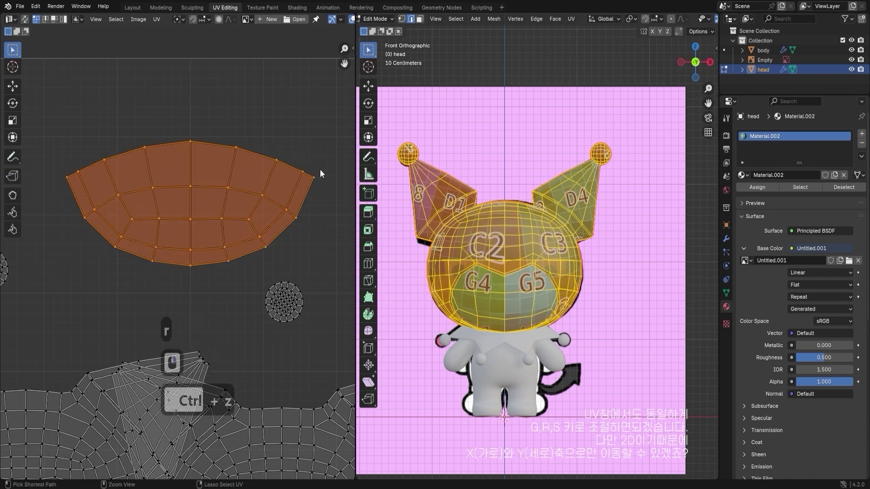
pyautogui.press('Tab')
pyautogui.press('Tab')
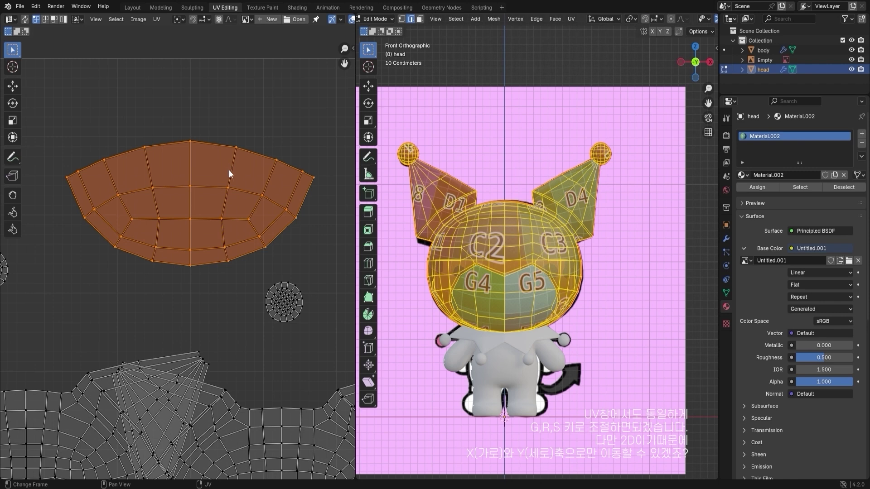
pyautogui.keyDown('shift'); pyautogui.moveTo(205, 158); pyautogui.dragTo(344, 127, button='middle'); pyautogui.keyUp('shift')
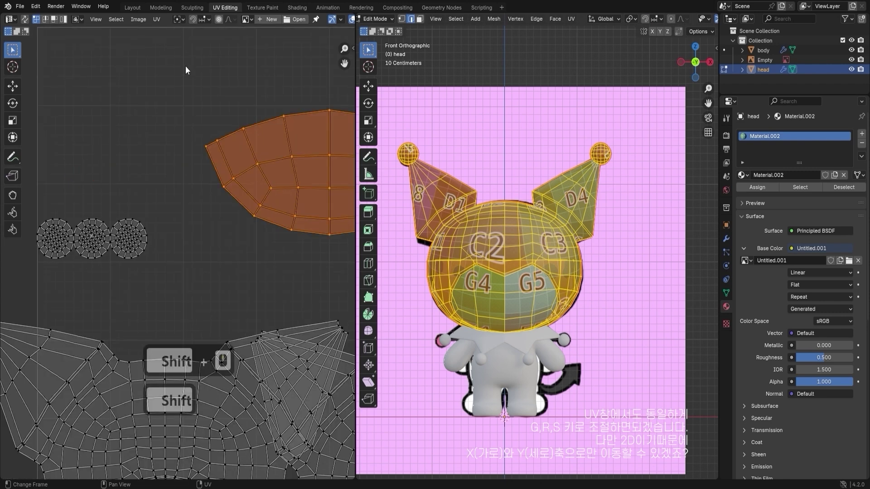
pyautogui.press('g')
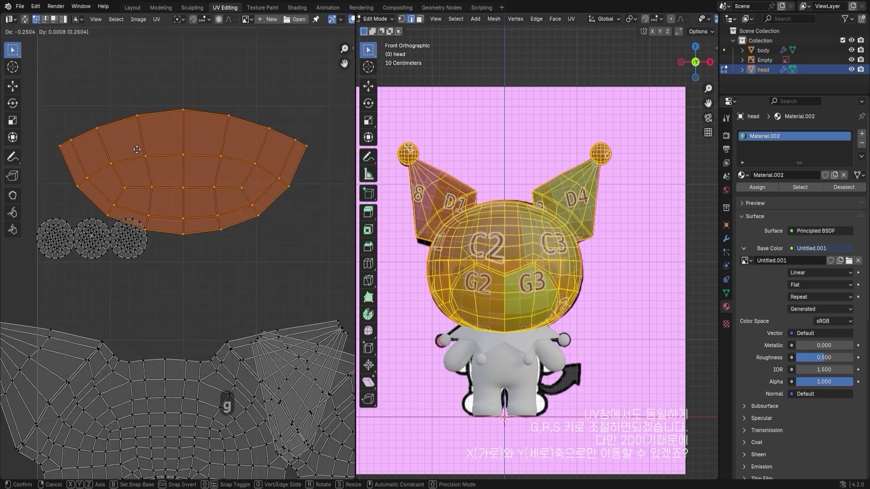
pyautogui.click(272, 154)
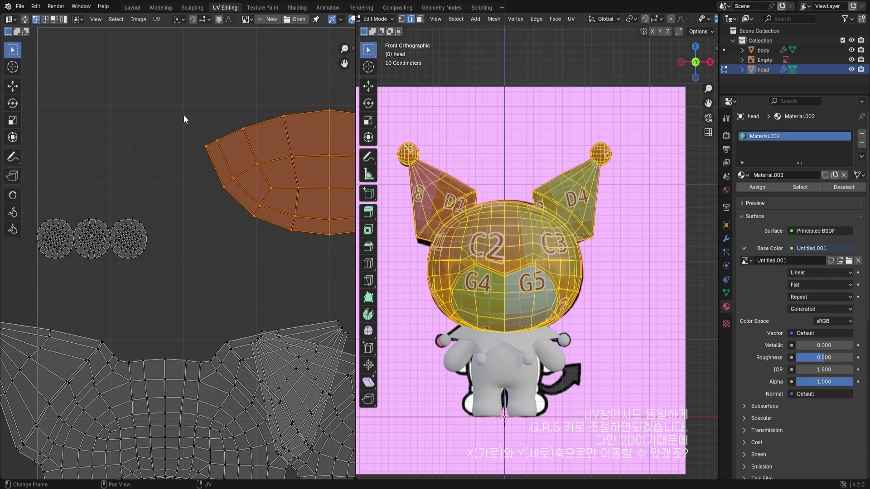
# - Nudge the face UV island slightly and clear the selection
pyautogui.keyDown('shift'); pyautogui.moveTo(286, 167); pyautogui.dragTo(250, 222, button='middle'); pyautogui.keyUp('shift')
pyautogui.scroll(4, 301, 140)
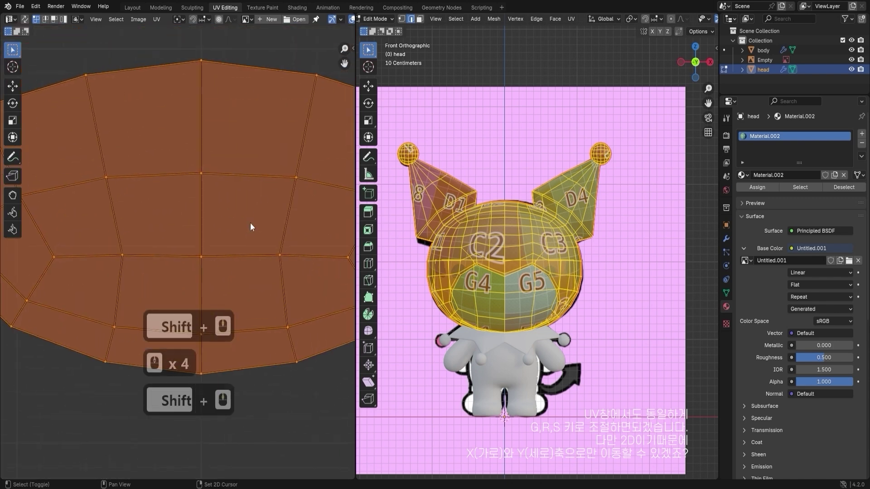
pyautogui.press('g')
pyautogui.click(249, 208)
pyautogui.scroll(-6, 249, 213)
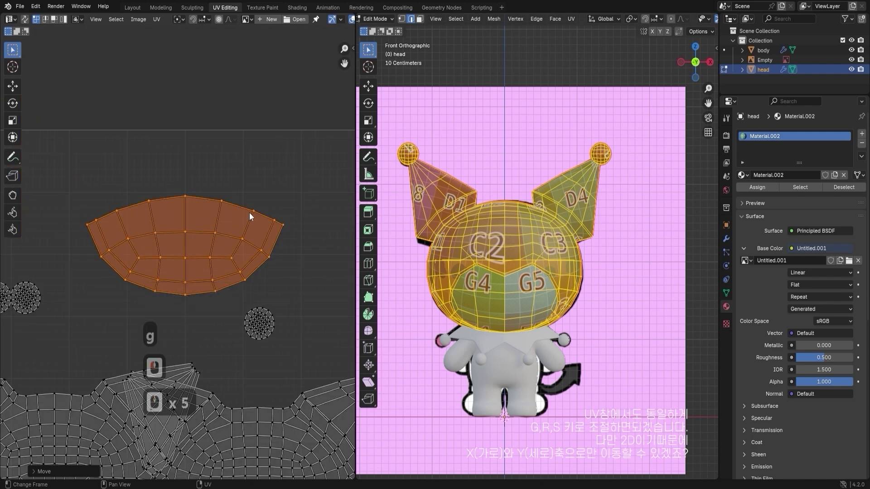
pyautogui.click(314, 236)
# - Move the linked back head UV island to the upper-right edge of the UV square, partly outside it
pyautogui.scroll(-4, 240, 281)
pyautogui.keyDown('shift'); pyautogui.moveTo(240, 281); pyautogui.dragTo(289, 208, button='middle'); pyautogui.keyUp('shift')
pyautogui.click(265, 237)
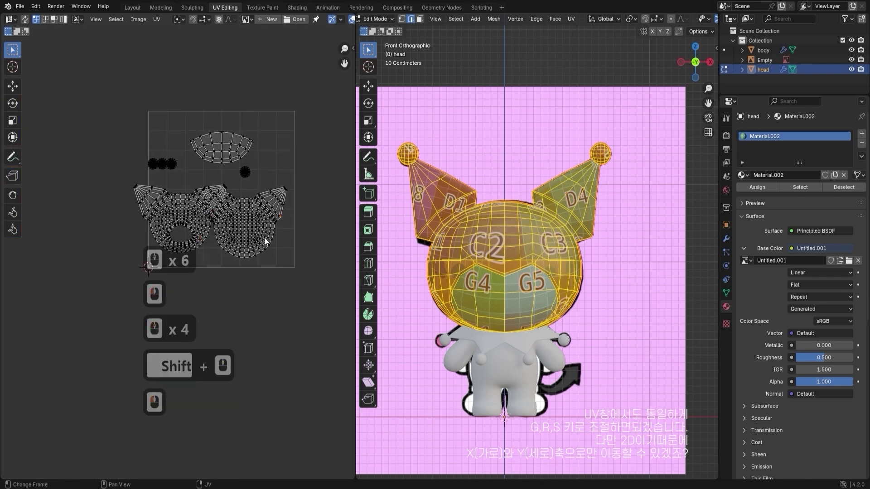
pyautogui.click(265, 236)
pyautogui.press('l')
pyautogui.press('g')
pyautogui.click(320, 148)
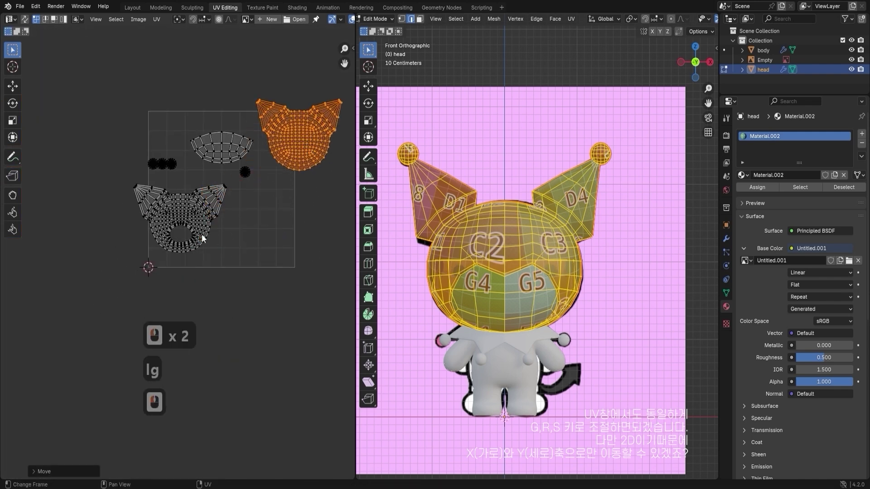
# - Move the linked front head UV island to the upper-left corner of the UV square, partly outside it
pyautogui.click(202, 234)
pyautogui.press('l')
pyautogui.press('g')
pyautogui.click(174, 122)
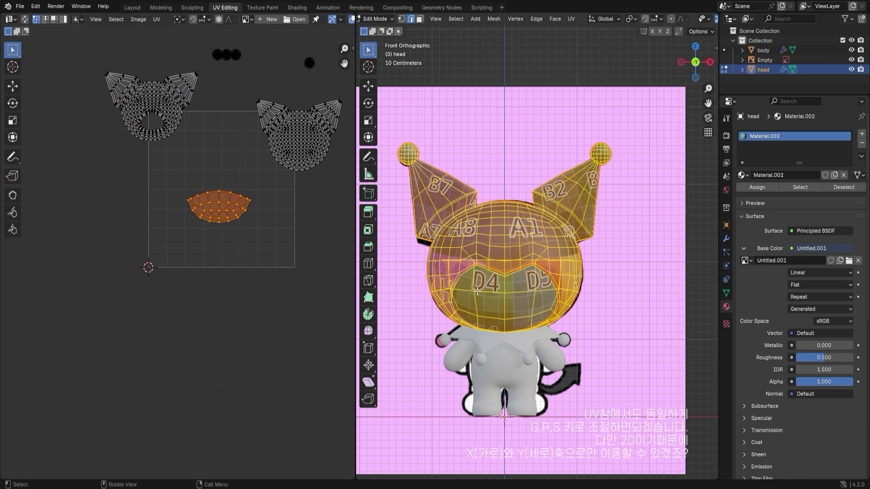
# - Enlarge the face UV island in the middle of the UV square by scaling it up in two passes
pyautogui.moveTo(144, 172); pyautogui.dragTo(270, 242)
pyautogui.press('s')
pyautogui.click(313, 242)
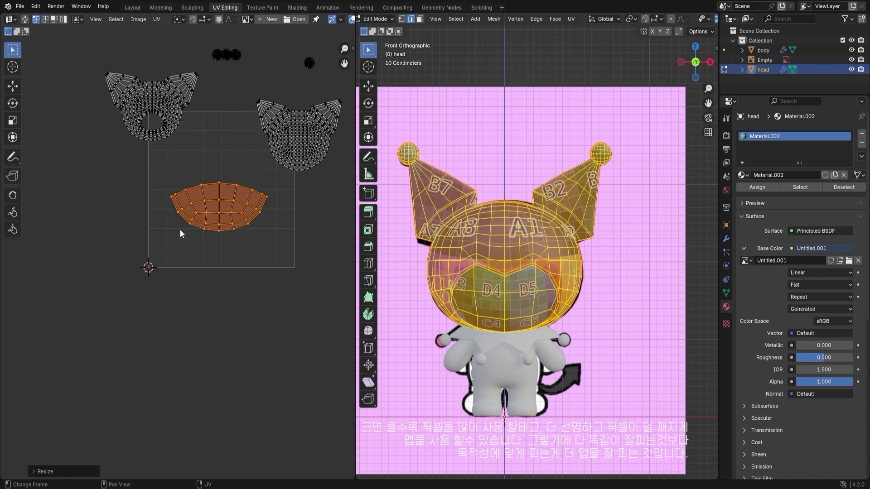
pyautogui.click(307, 254)
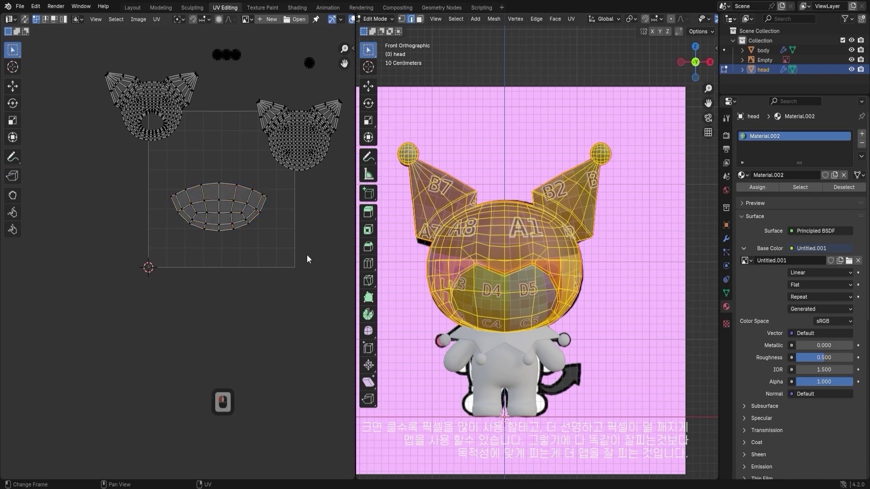
pyautogui.moveTo(306, 255); pyautogui.dragTo(135, 174)
pyautogui.press('s')
pyautogui.click(281, 206)
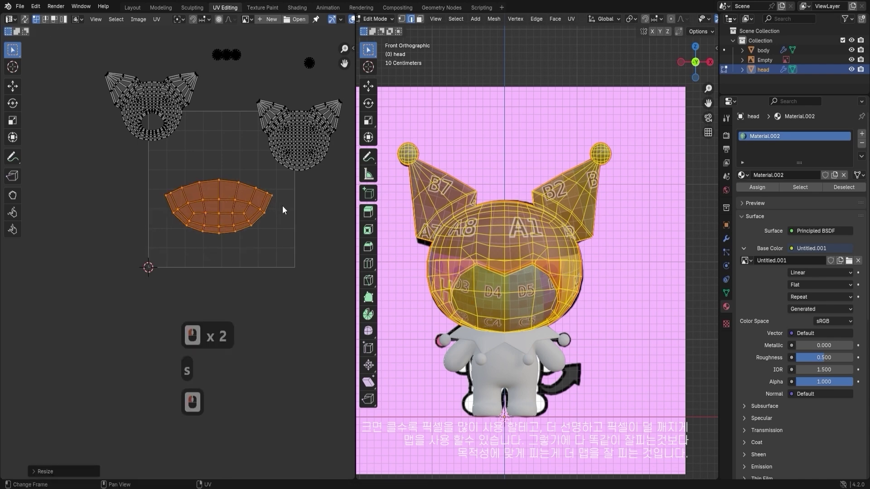
# - Move the face UV island to the lower-right corner of the UV square and resize it to fit
pyautogui.press('g')
pyautogui.click(317, 241)
pyautogui.press('s')
pyautogui.click(316, 242)
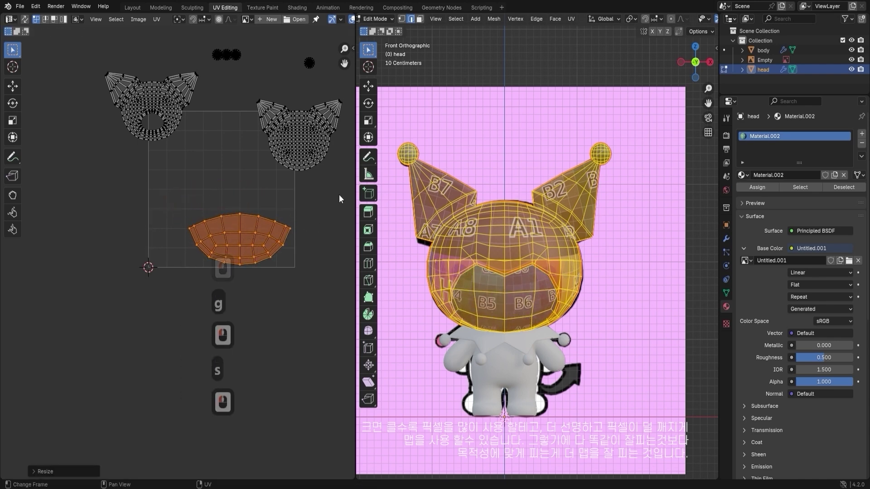
pyautogui.keyDown('shift'); pyautogui.click(244, 102); pyautogui.keyUp('shift')
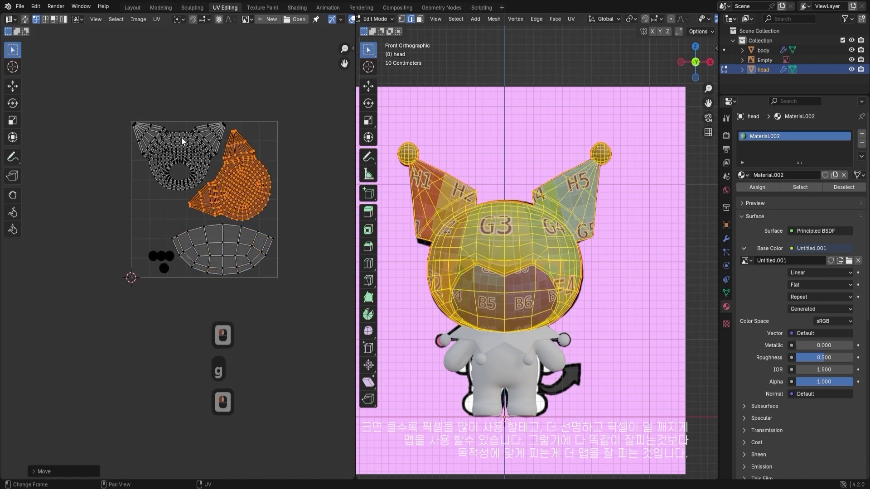
# - Select the linked back head UV island and shift it slightly towards the right edge of the UV square
pyautogui.click(175, 140)
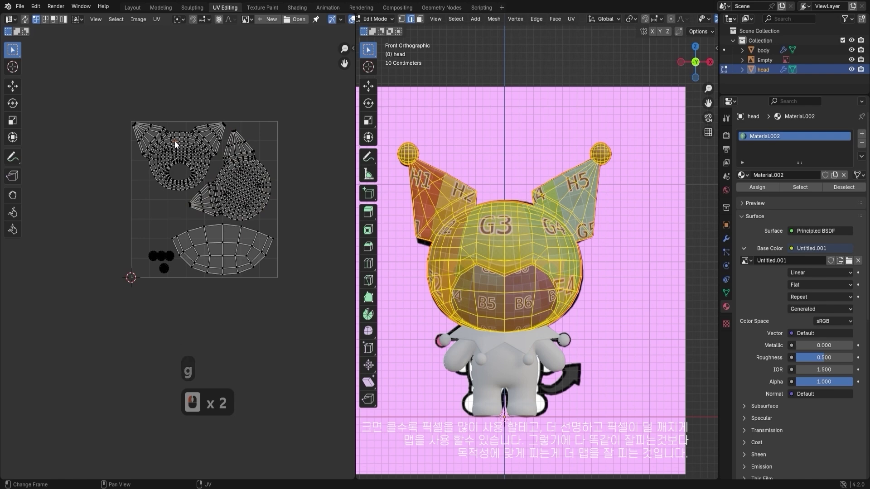
pyautogui.press('l')
pyautogui.click(258, 191)
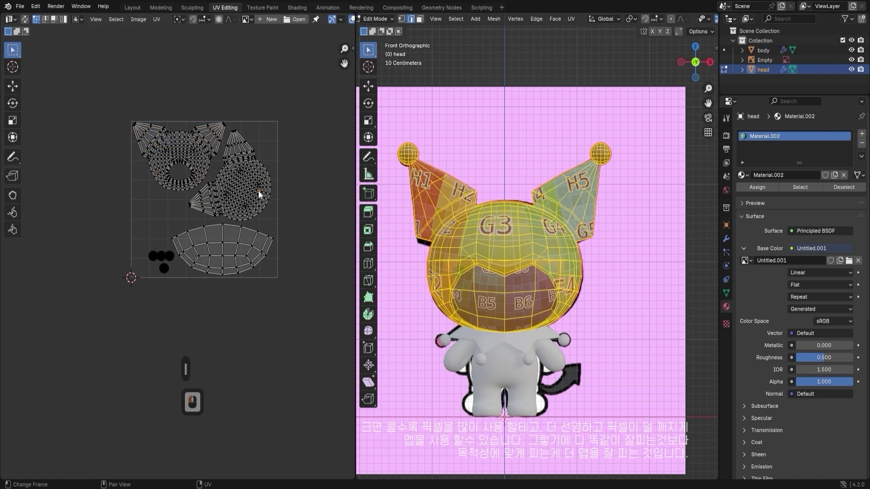
pyautogui.press('l')
pyautogui.press('g')
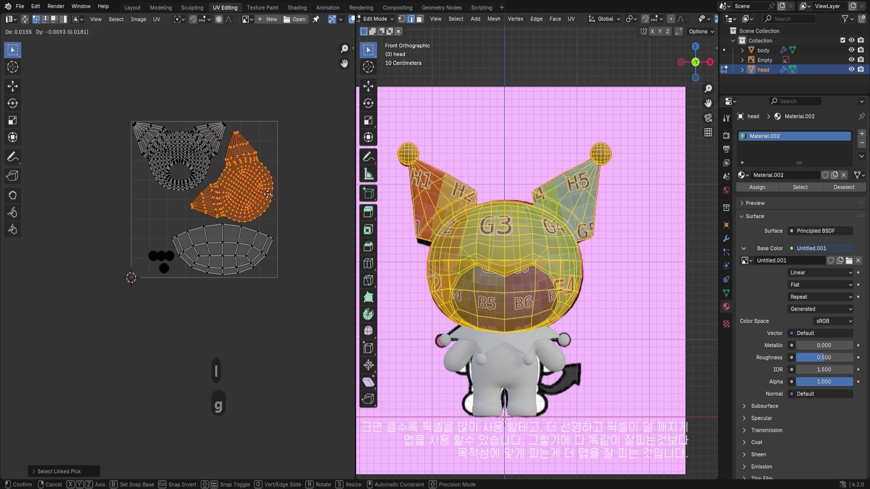
pyautogui.click(269, 194)
# - Select both head UV islands, scale them up together and move them so the front head fits the square's upper-left corner
pyautogui.keyDown('shift'); pyautogui.moveTo(111, 84); pyautogui.dragTo(222, 183); pyautogui.keyUp('shift')
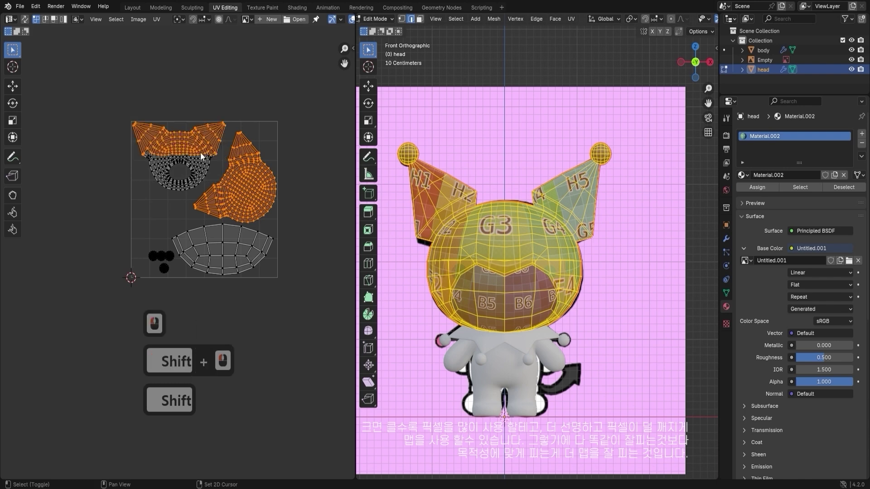
pyautogui.click(263, 178)
pyautogui.press('l')
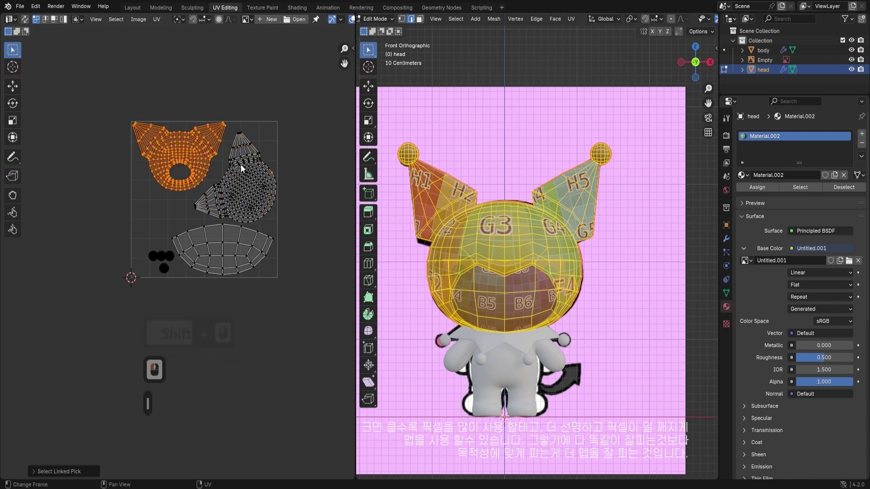
pyautogui.press('l')
pyautogui.press('s')
pyautogui.click(338, 173)
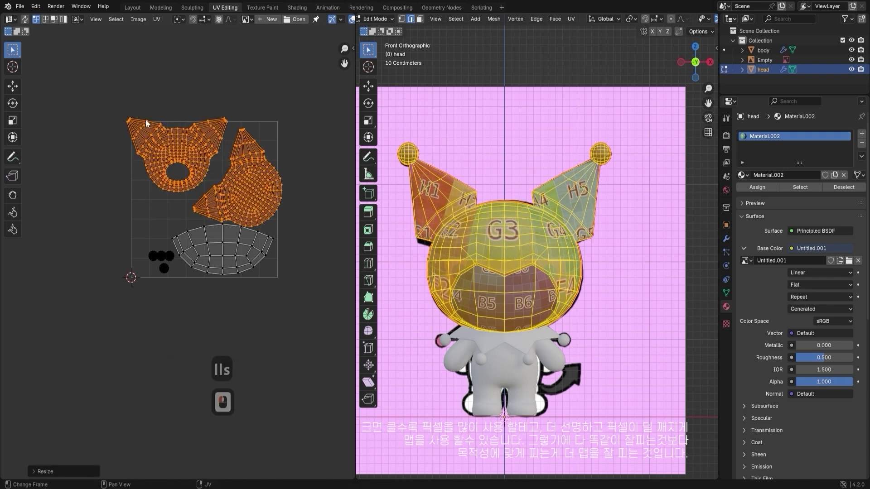
pyautogui.press('g')
pyautogui.click(250, 147)
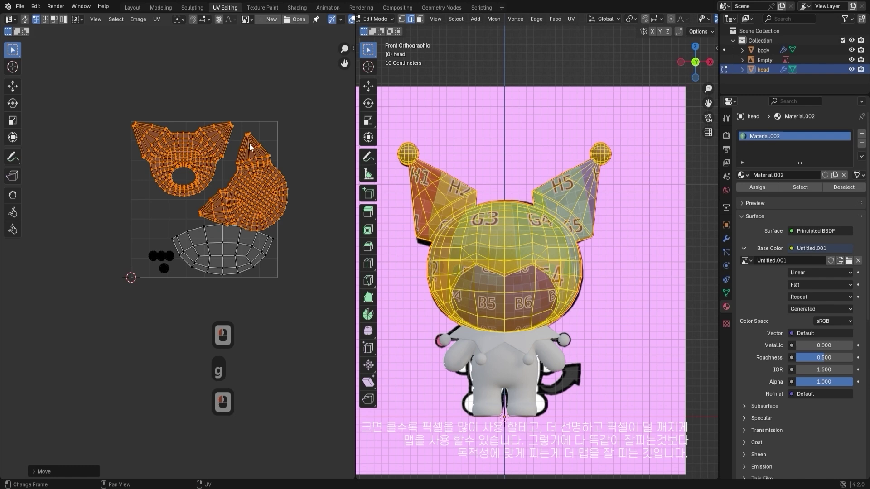
# - Move only the back head UV island inside the UV square's right edge, just above the face island
pyautogui.doubleClick(270, 189)
pyautogui.press('l')
pyautogui.press('g')
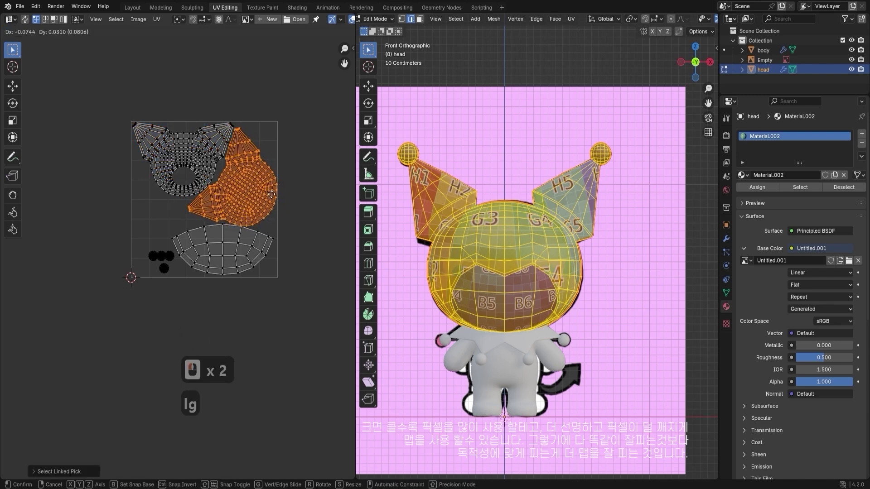
pyautogui.click(268, 193)
pyautogui.scroll(3, 268, 194)
pyautogui.keyDown('shift'); pyautogui.moveTo(268, 194); pyautogui.dragTo(235, 236, button='middle'); pyautogui.keyUp('shift')
pyautogui.scroll(1, 263, 187)
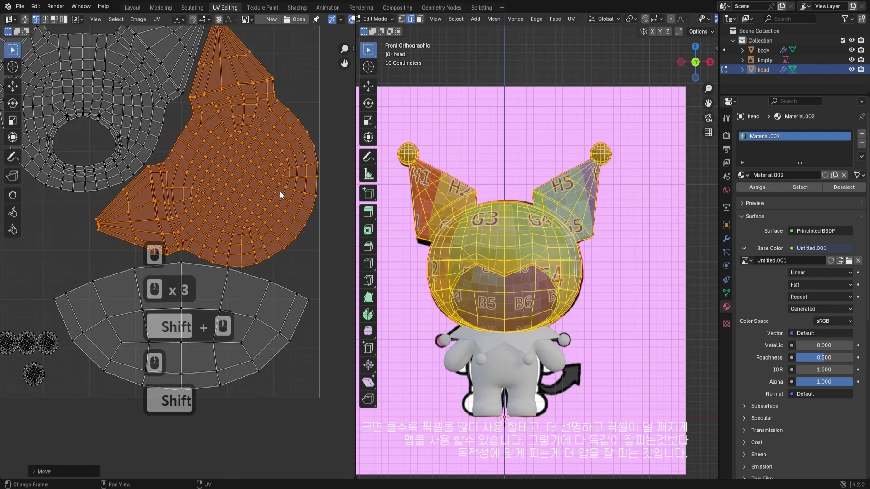
pyautogui.keyDown('shift'); pyautogui.moveTo(268, 263); pyautogui.dragTo(284, 198, button='middle'); pyautogui.keyUp('shift')
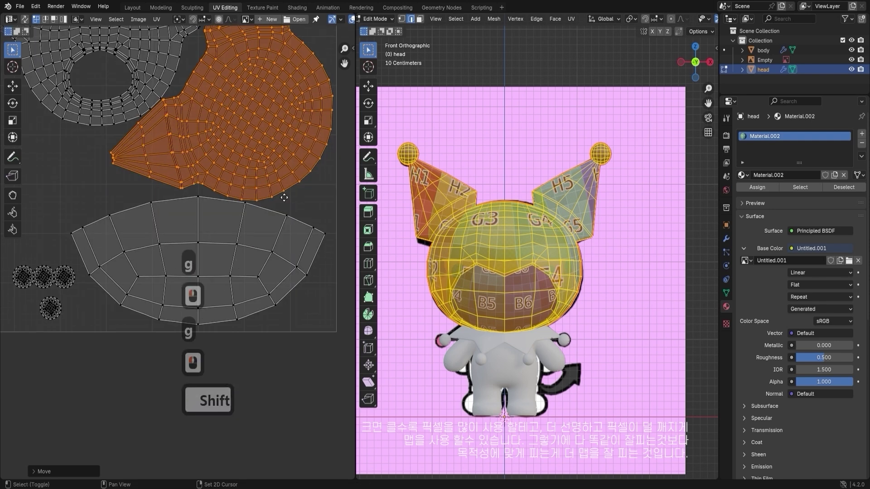
# - Select the linked face UV island below the back head island
pyautogui.click(281, 241)
pyautogui.press('l')
pyautogui.keyDown('shift'); pyautogui.moveTo(295, 244); pyautogui.dragTo(274, 248, button='middle'); pyautogui.keyUp('shift')
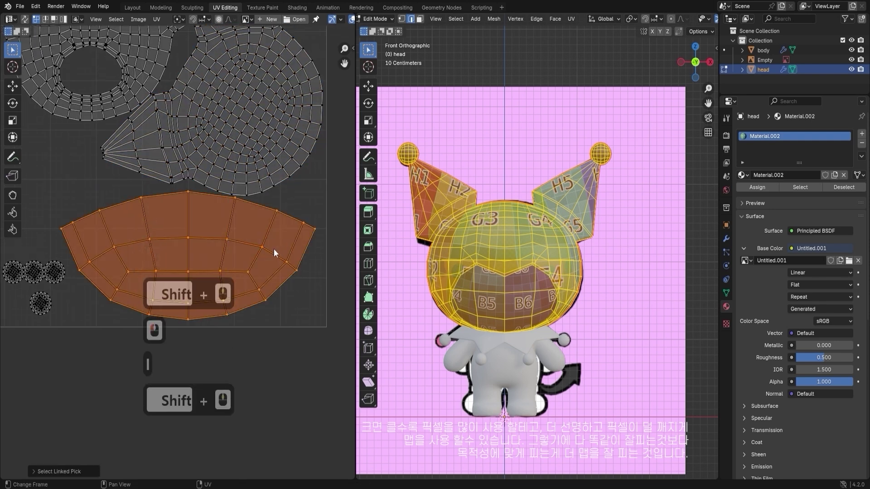
# - Move the large fan-shaped UV island sideways, over the small round islands at the bottom of the UV square
pyautogui.press('g')
pyautogui.click(226, 252)
pyautogui.scroll(-2, 226, 252)
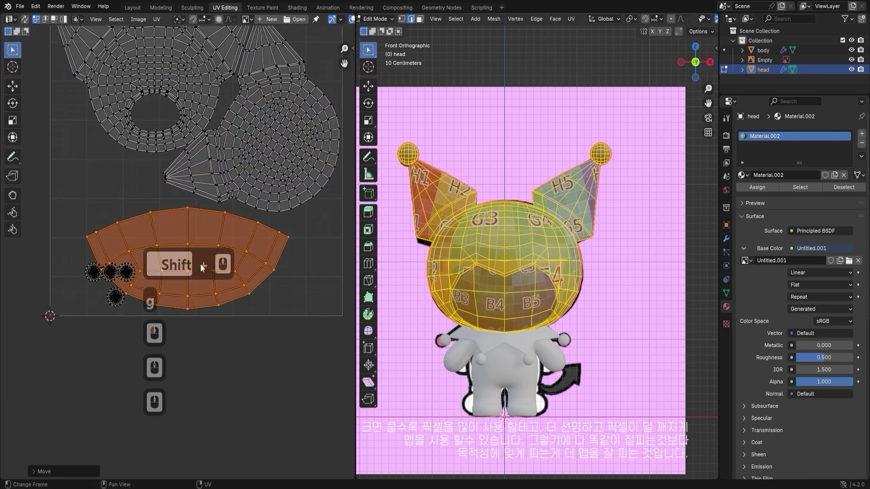
# - Add the four small round islands to the selection and move them up together with the fan-shaped island, clear of the bottom area
pyautogui.click(130, 275)
pyautogui.press('l')
pyautogui.press('l')
pyautogui.press('l')
pyautogui.press('l')
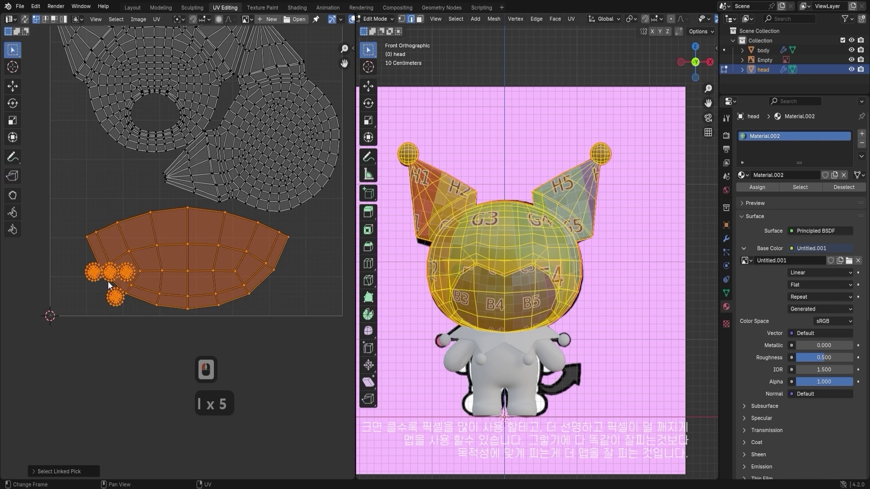
pyautogui.press('g')
pyautogui.click(76, 176)
pyautogui.click(149, 199)
pyautogui.click(155, 201)
# - Move the fan-shaped island alone back to the bottom of the UV square, enlarge it and fit it inside the border
pyautogui.press('l')
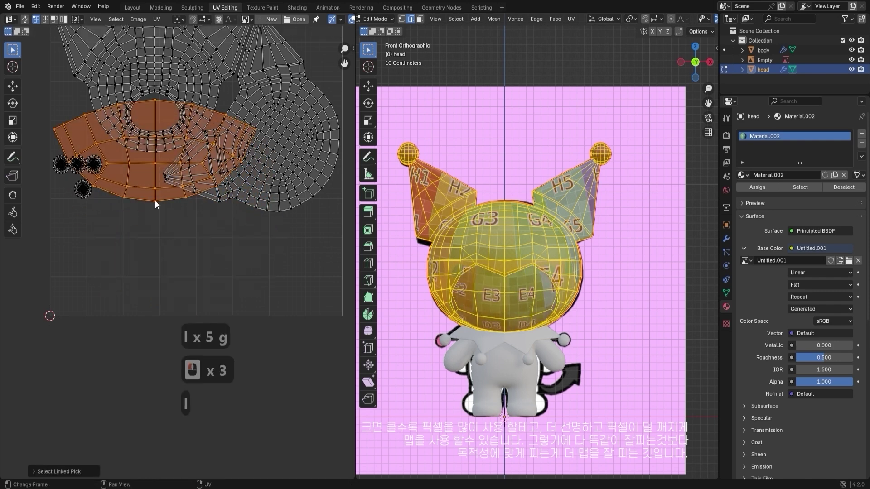
pyautogui.press('g')
pyautogui.click(219, 305)
pyautogui.press('s')
pyautogui.click(326, 265)
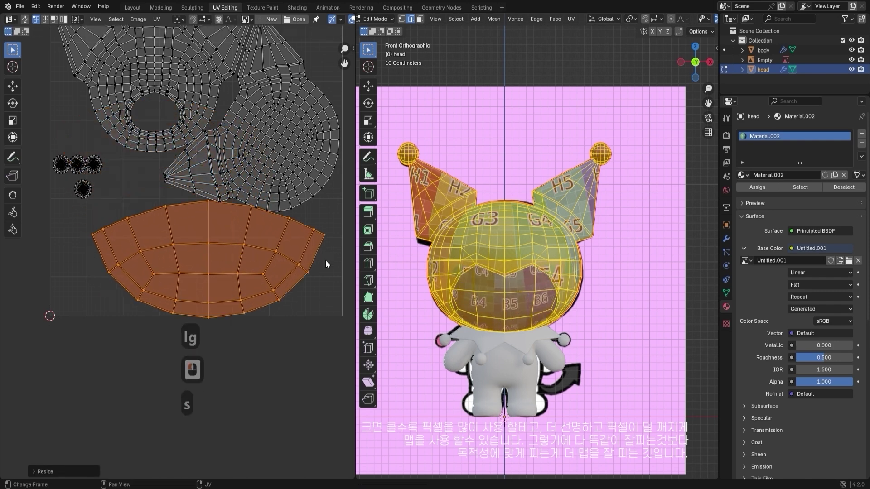
pyautogui.press('g')
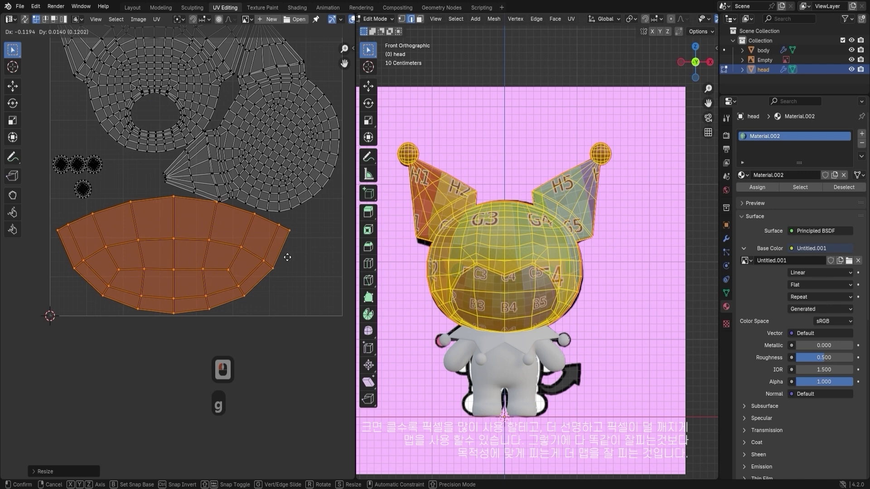
pyautogui.click(290, 254)
# - Rotate the back-of-head island slightly and move it against the right border of the UV square
pyautogui.keyDown('shift'); pyautogui.moveTo(300, 246); pyautogui.dragTo(285, 288, button='middle'); pyautogui.keyUp('shift')
pyautogui.click(328, 199)
pyautogui.press('l')
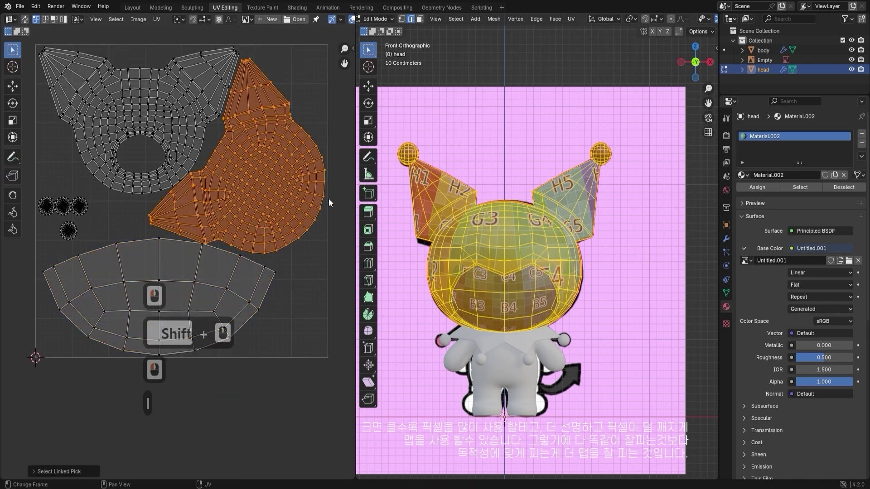
pyautogui.press('r')
pyautogui.click(328, 194)
pyautogui.press('g')
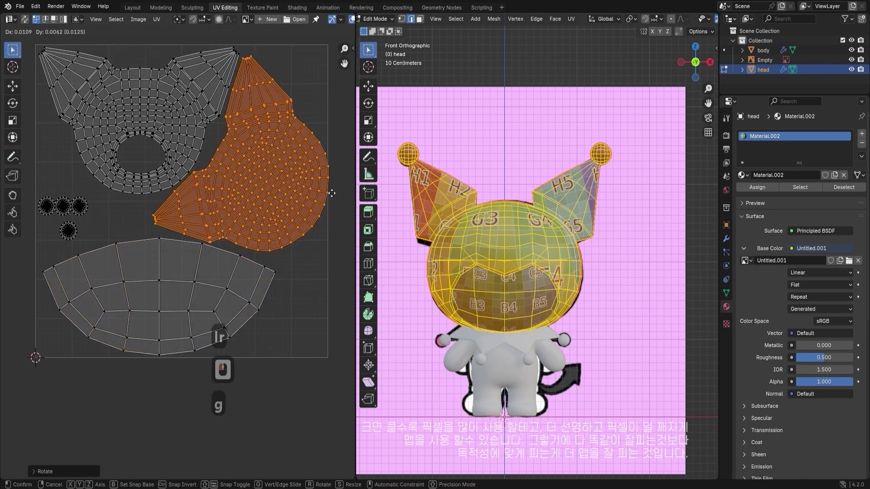
pyautogui.click(331, 193)
# - Move the four small round islands slightly upward, into the gap between the face island and the fan-shaped island
pyautogui.scroll(2, 325, 179)
pyautogui.keyDown('shift'); pyautogui.moveTo(324, 178); pyautogui.dragTo(287, 183, button='middle'); pyautogui.keyUp('shift')
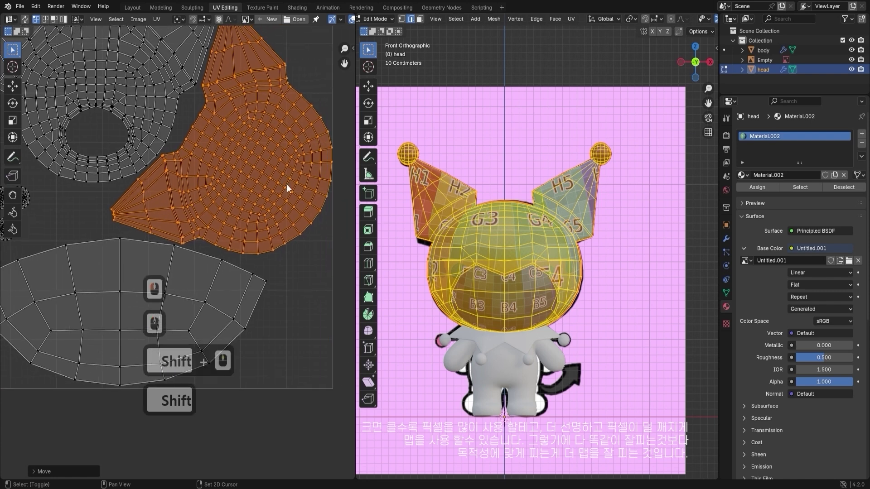
pyautogui.keyDown('shift'); pyautogui.moveTo(84, 196); pyautogui.dragTo(186, 214, button='middle'); pyautogui.keyUp('shift')
pyautogui.moveTo(148, 248); pyautogui.dragTo(46, 173)
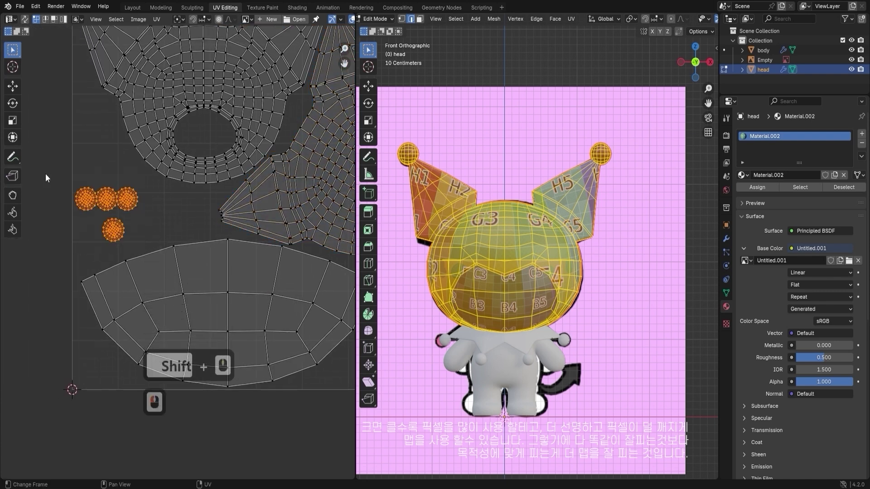
pyautogui.press('g')
pyautogui.click(159, 202)
pyautogui.click(142, 188)
# - Examine the gaps between the UV islands and their fit inside the square's borders
pyautogui.keyDown('shift'); pyautogui.moveTo(249, 207); pyautogui.dragTo(218, 184, button='middle'); pyautogui.keyUp('shift')
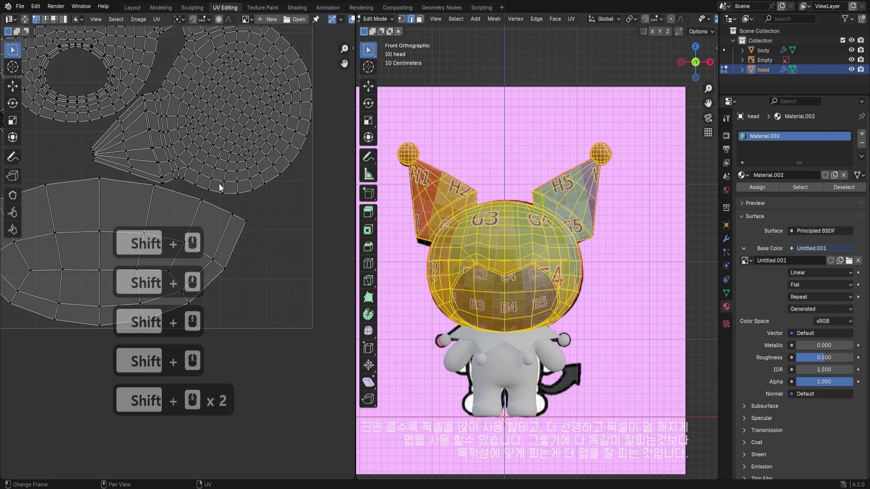
pyautogui.scroll(-2, 93, 48)
pyautogui.keyDown('shift'); pyautogui.moveTo(93, 48); pyautogui.dragTo(96, 73, button='middle'); pyautogui.keyUp('shift')
pyautogui.scroll(3, 239, 121)
pyautogui.keyDown('shift'); pyautogui.moveTo(238, 121); pyautogui.dragTo(336, 126, button='middle'); pyautogui.keyUp('shift')
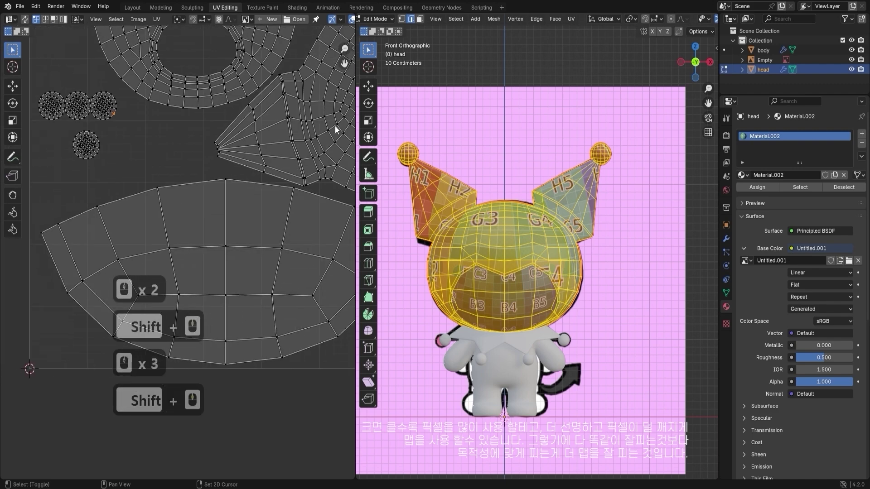
pyautogui.keyDown('shift'); pyautogui.moveTo(287, 70); pyautogui.dragTo(257, 132, button='middle'); pyautogui.keyUp('shift')
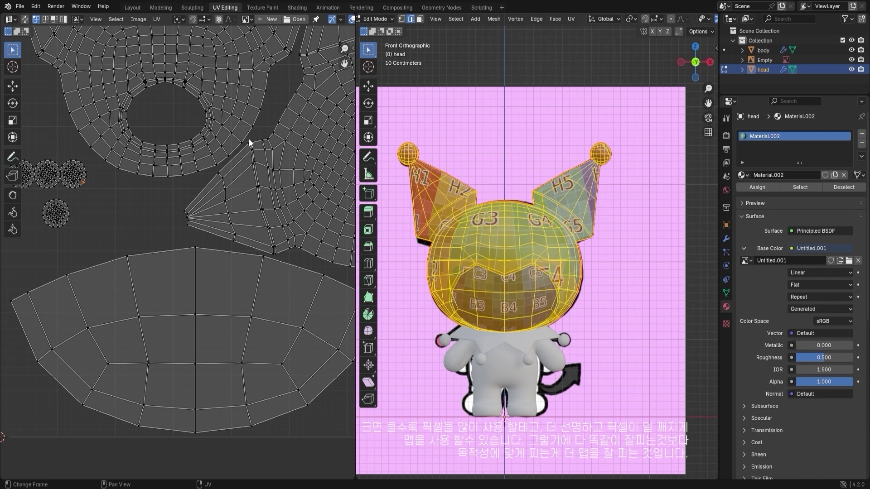
pyautogui.keyDown('shift'); pyautogui.moveTo(249, 139); pyautogui.dragTo(268, 83, button='middle'); pyautogui.keyUp('shift')
pyautogui.scroll(2, 245, 184)
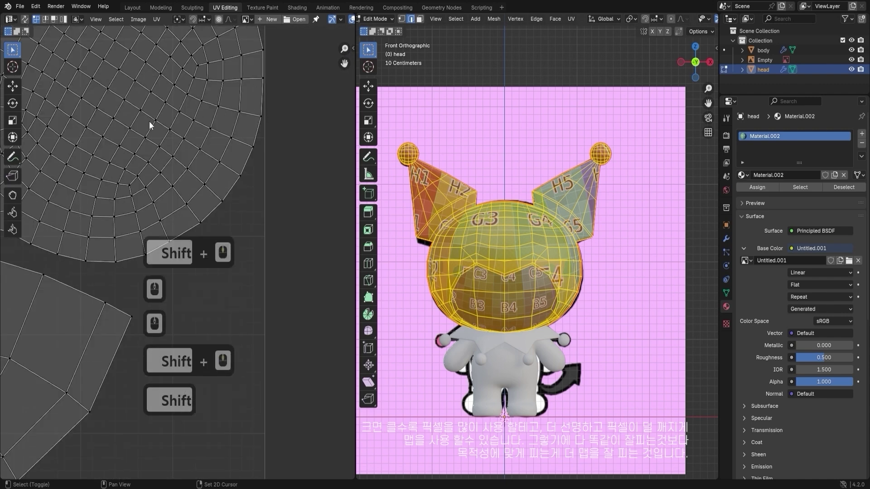
pyautogui.keyDown('shift'); pyautogui.moveTo(148, 121); pyautogui.dragTo(245, 102, button='middle'); pyautogui.keyUp('shift')
pyautogui.keyDown('shift'); pyautogui.moveTo(182, 136); pyautogui.dragTo(276, 117, button='middle'); pyautogui.keyUp('shift')
pyautogui.keyDown('shift'); pyautogui.moveTo(188, 147); pyautogui.dragTo(278, 159, button='middle'); pyautogui.keyUp('shift')
pyautogui.keyDown('shift'); pyautogui.moveTo(193, 192); pyautogui.dragTo(186, 222, button='middle'); pyautogui.keyUp('shift')
pyautogui.scroll(-3, 146, 192)
pyautogui.scroll(-3, 146, 192)
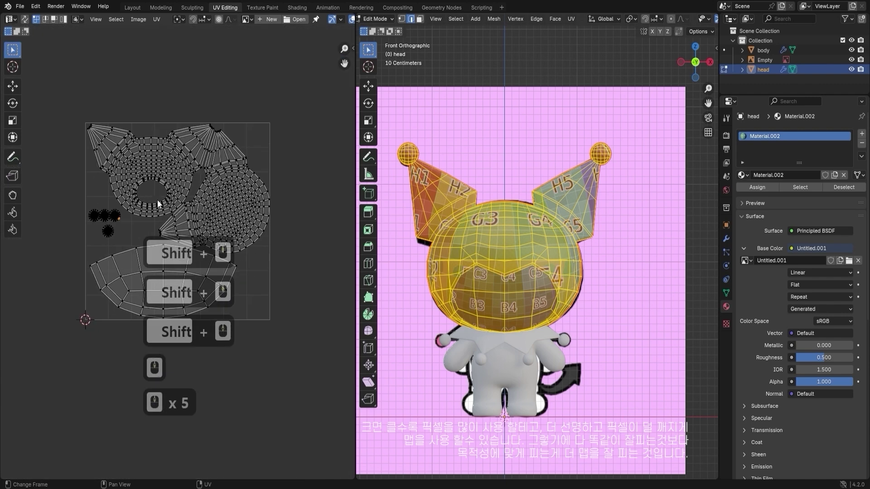
# - View the checker texture on the head in Object Mode and return to Edit Mode
pyautogui.hotkey('ctrl', 'Tab')
pyautogui.click(157, 200)
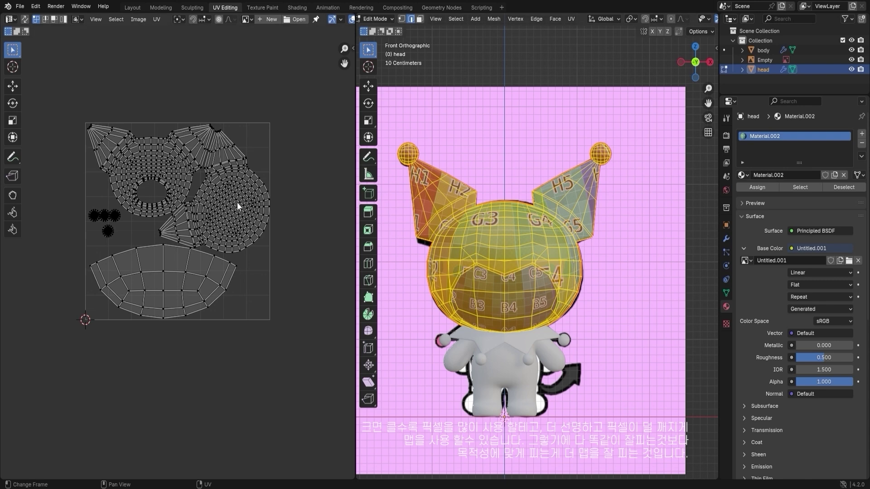
pyautogui.press('Tab')
pyautogui.keyDown('shift'); pyautogui.moveTo(564, 294); pyautogui.dragTo(559, 238, button='middle'); pyautogui.keyUp('shift')
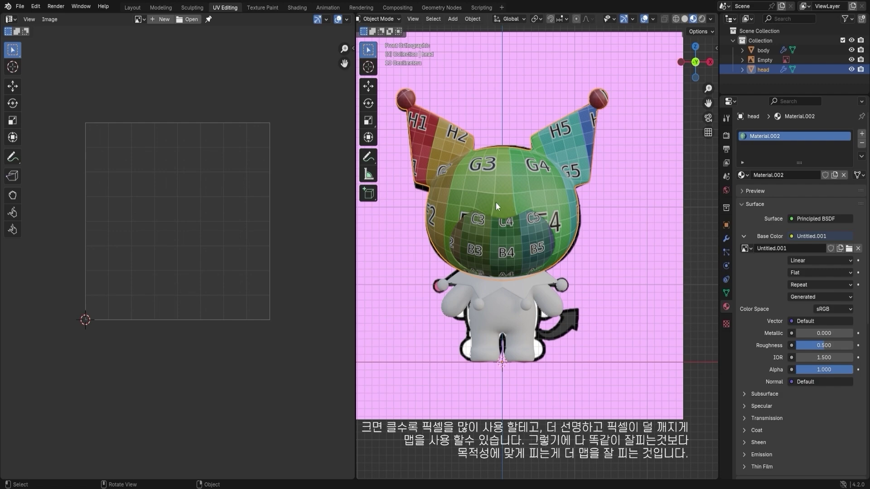
pyautogui.press('Tab')
pyautogui.press('Tab')
pyautogui.press('Tab')
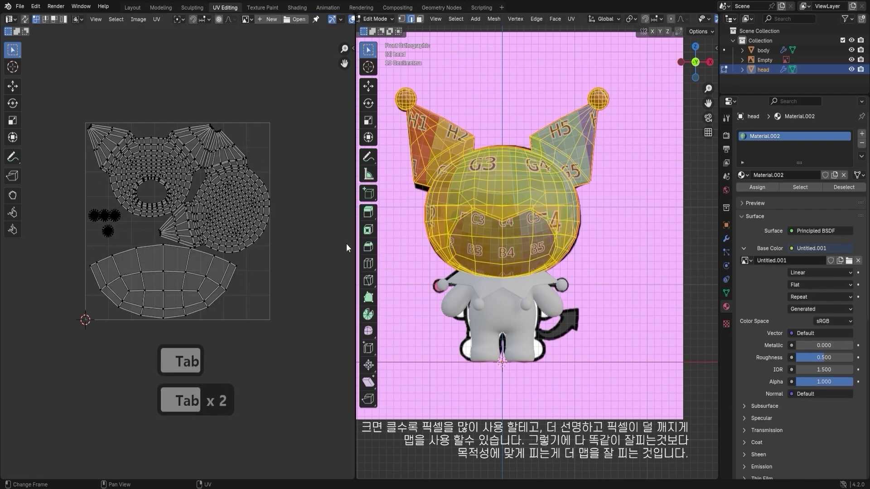
# - Review the complete head UV layout up close and as a whole, briefly selecting all the islands
pyautogui.scroll(4, 172, 188)
pyautogui.scroll(2, 172, 188)
pyautogui.scroll(-2, 204, 142)
pyautogui.keyDown('shift'); pyautogui.scroll(-1, 214, 71); pyautogui.keyUp('shift')
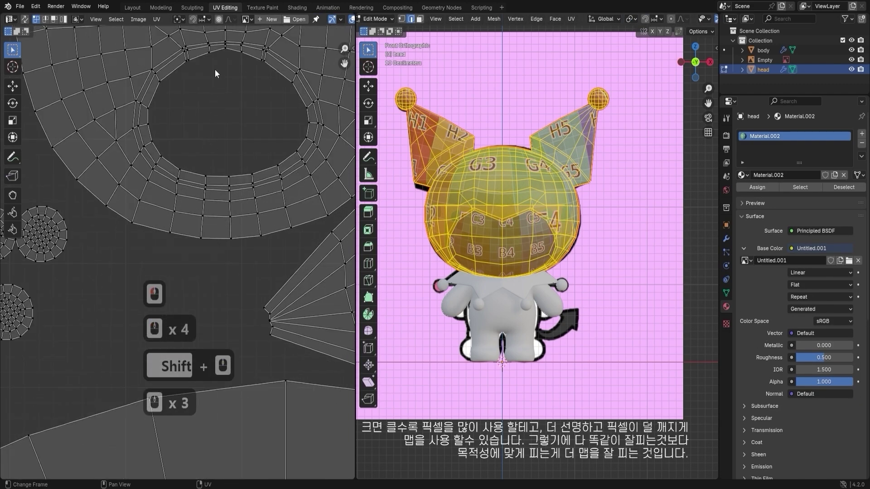
pyautogui.scroll(-3, 180, 213)
pyautogui.keyDown('shift'); pyautogui.moveTo(180, 213); pyautogui.dragTo(150, 204, button='middle'); pyautogui.keyUp('shift')
pyautogui.scroll(-2, 168, 227)
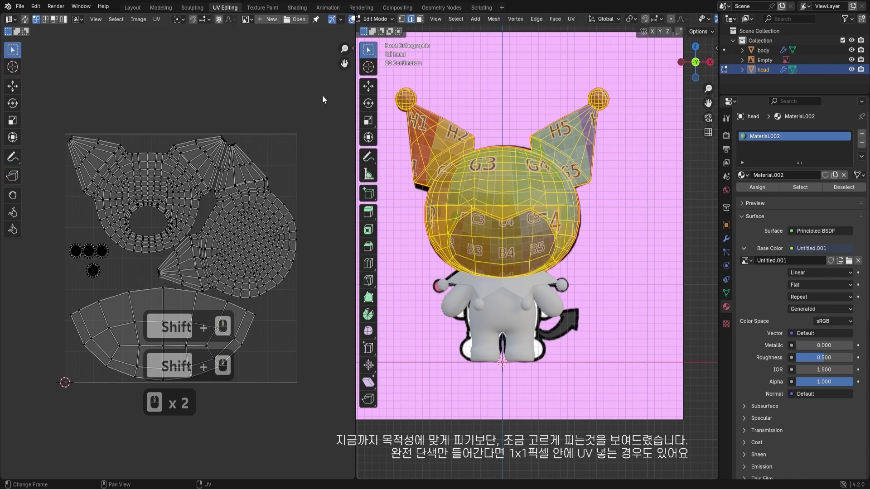
pyautogui.moveTo(325, 91)
pyautogui.mouseDown()
pyautogui.moveTo(62, 414)
pyautogui.moveTo(270, 145)
pyautogui.moveTo(325, 102)
pyautogui.mouseUp()
pyautogui.click(40, 426)
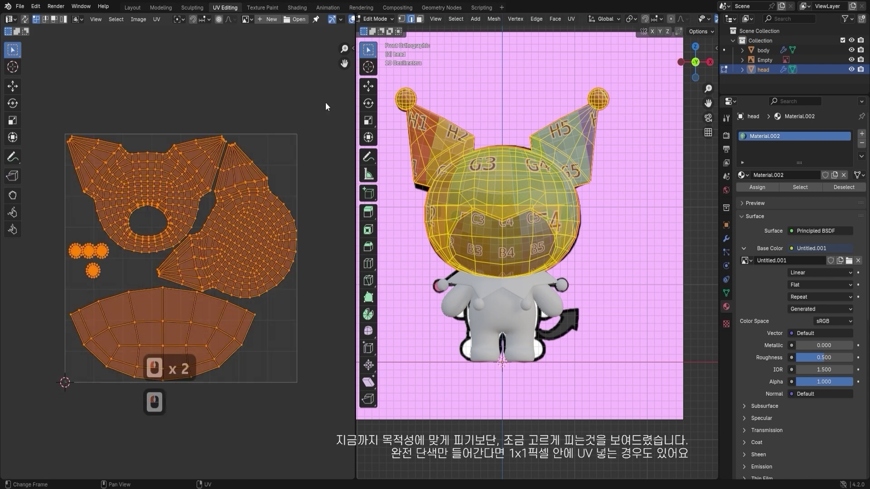
pyautogui.click(326, 102)
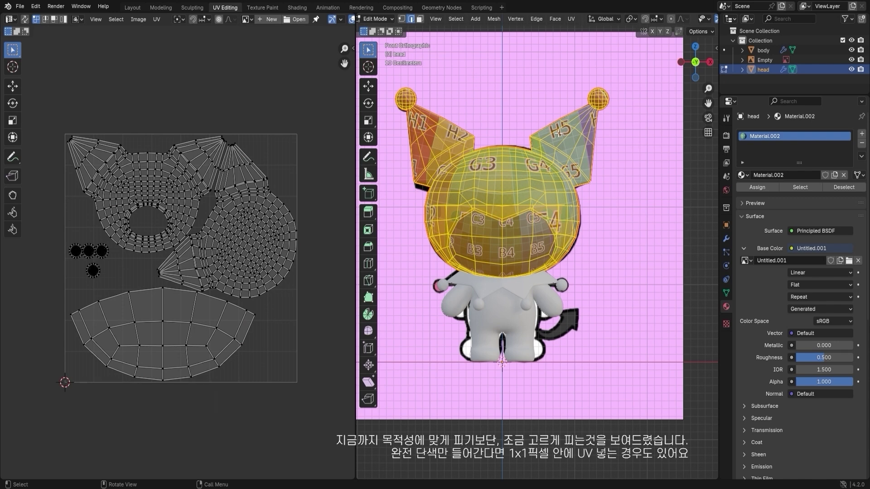
# - In face select mode, select the row of four forehead faces just above the muzzle opening
pyautogui.scroll(1, 498, 217)
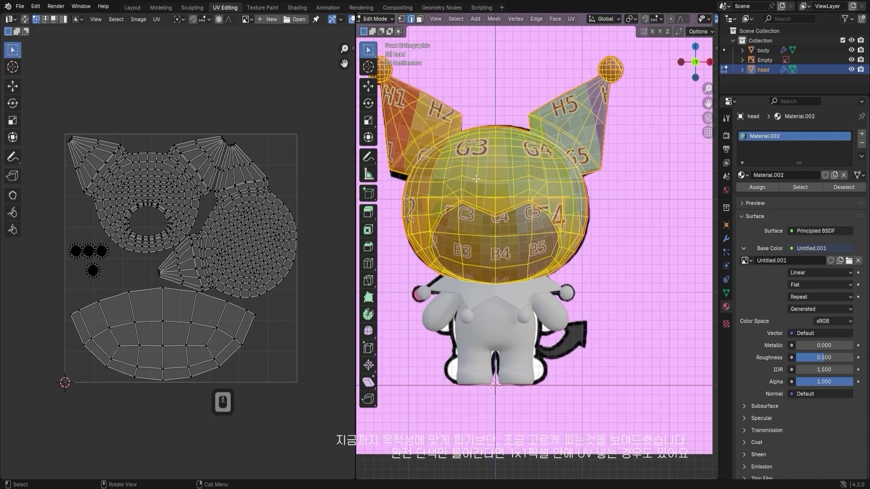
pyautogui.press('3')
pyautogui.click(470, 187)
pyautogui.keyDown('shift'); pyautogui.click(487, 187); pyautogui.keyUp('shift')
pyautogui.keyDown('shift'); pyautogui.click(511, 191); pyautogui.keyUp('shift')
pyautogui.keyDown('shift'); pyautogui.click(522, 186); pyautogui.keyUp('shift')
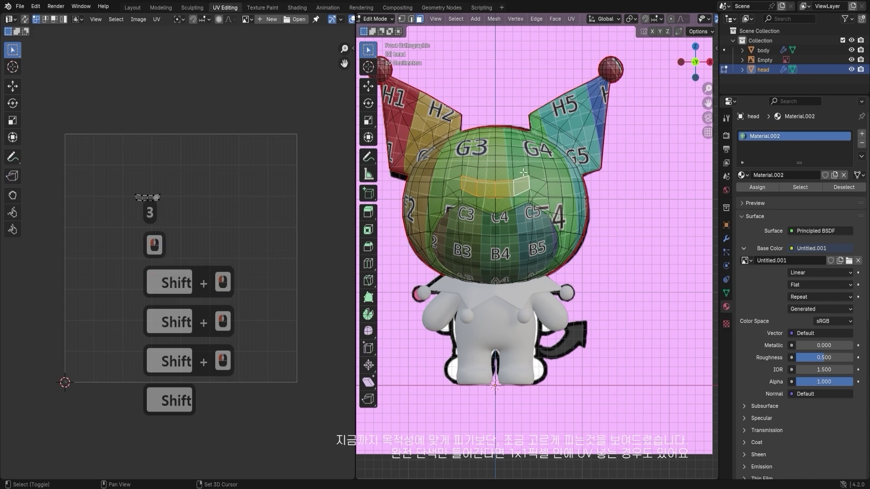
# - Extend the selection to the forehead faces above that row, forming a four-column block up to the G3 and G4 labels
pyautogui.keyDown('shift'); pyautogui.click(521, 175); pyautogui.keyUp('shift')
pyautogui.keyDown('shift'); pyautogui.click(506, 173); pyautogui.keyUp('shift')
pyautogui.keyDown('shift'); pyautogui.click(487, 173); pyautogui.keyUp('shift')
pyautogui.keyDown('shift'); pyautogui.click(470, 174); pyautogui.keyUp('shift')
pyautogui.keyDown('shift'); pyautogui.click(491, 161); pyautogui.keyUp('shift')
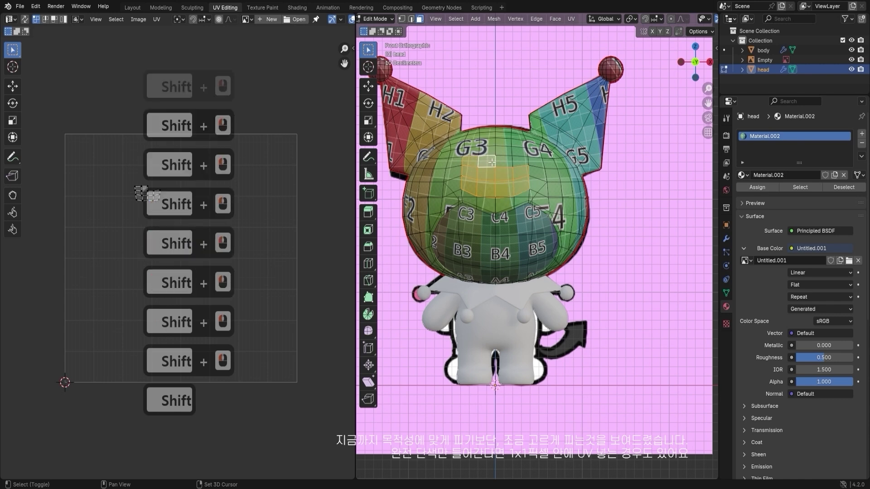
pyautogui.keyDown('shift'); pyautogui.click(519, 152); pyautogui.keyUp('shift')
pyautogui.keyDown('shift'); pyautogui.click(504, 151); pyautogui.keyUp('shift')
pyautogui.keyDown('shift'); pyautogui.click(487, 151); pyautogui.keyUp('shift')
pyautogui.keyDown('shift'); pyautogui.click(471, 151); pyautogui.keyUp('shift')
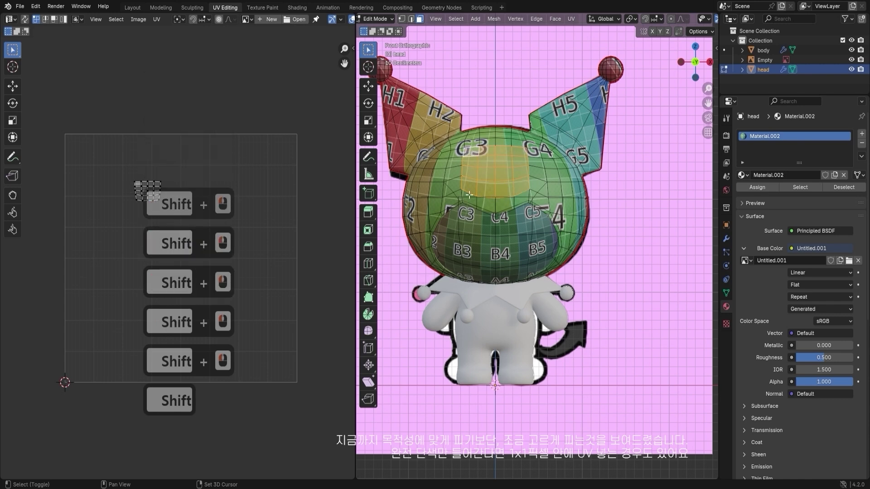
# - Try to add the narrow faces along the muzzle opening's upper edge to the forehead selection
pyautogui.hotkey('ctrl', 'z')
pyautogui.hotkey('ctrl', 'z')
pyautogui.scroll(2, 507, 204)
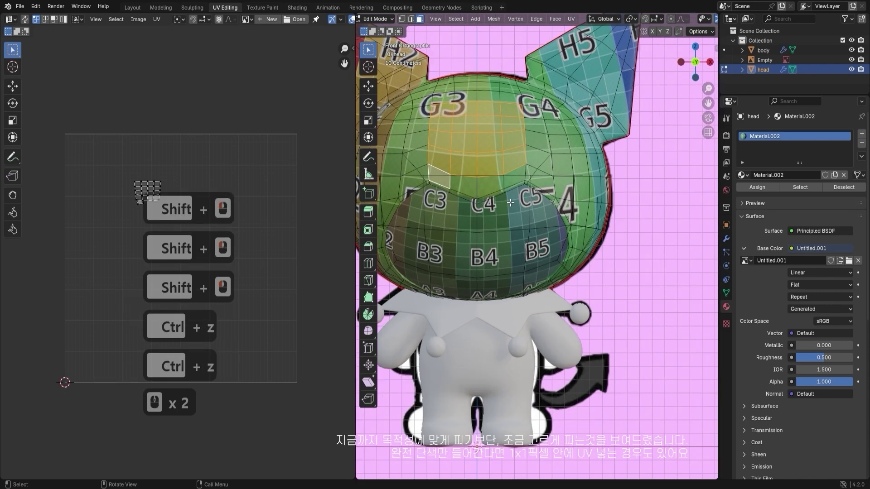
pyautogui.keyDown('shift'); pyautogui.click(504, 204); pyautogui.keyUp('shift')
pyautogui.scroll(3, 475, 172)
pyautogui.hotkey('ctrl', 'z')
pyautogui.keyDown('shift'); pyautogui.click(454, 132); pyautogui.keyUp('shift')
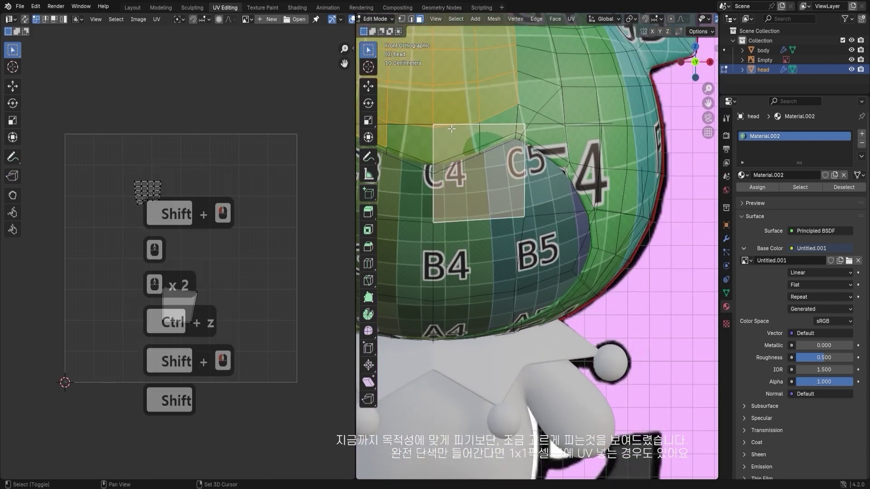
pyautogui.hotkey('ctrl', 'z')
pyautogui.scroll(-3, 520, 146)
pyautogui.hotkey('ctrl', 'z')
# - Grow the forehead selection by one ring of faces and deselect the extra columns on both sides
pyautogui.press('ctrl+KP_Add')
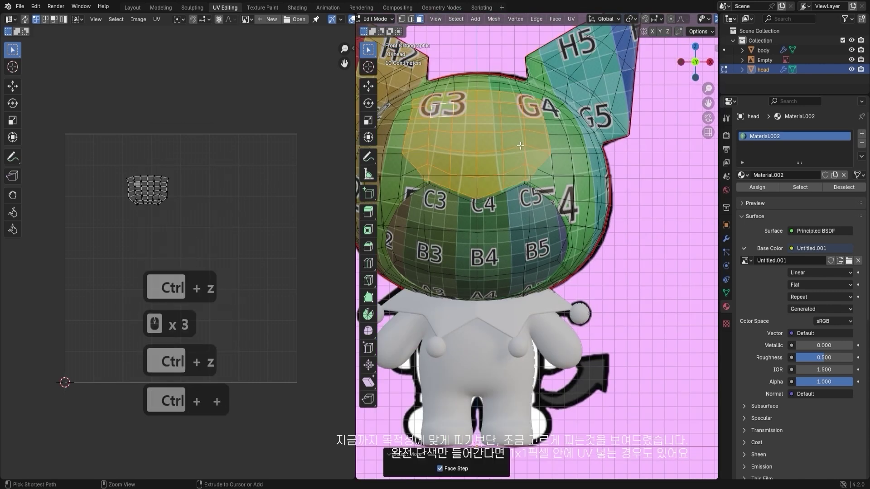
pyautogui.keyDown('ctrl'); pyautogui.moveTo(401, 85); pyautogui.dragTo(424, 174); pyautogui.keyUp('ctrl')
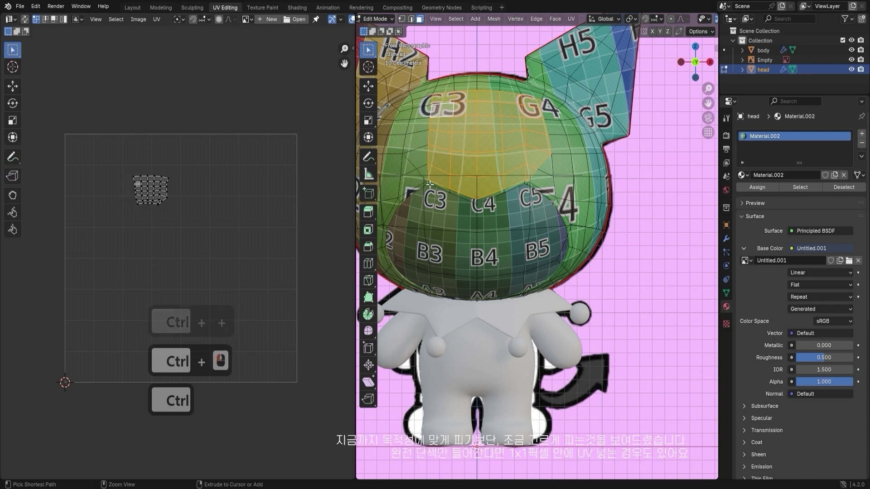
pyautogui.keyDown('ctrl'); pyautogui.moveTo(588, 202); pyautogui.dragTo(546, 99); pyautogui.keyUp('ctrl')
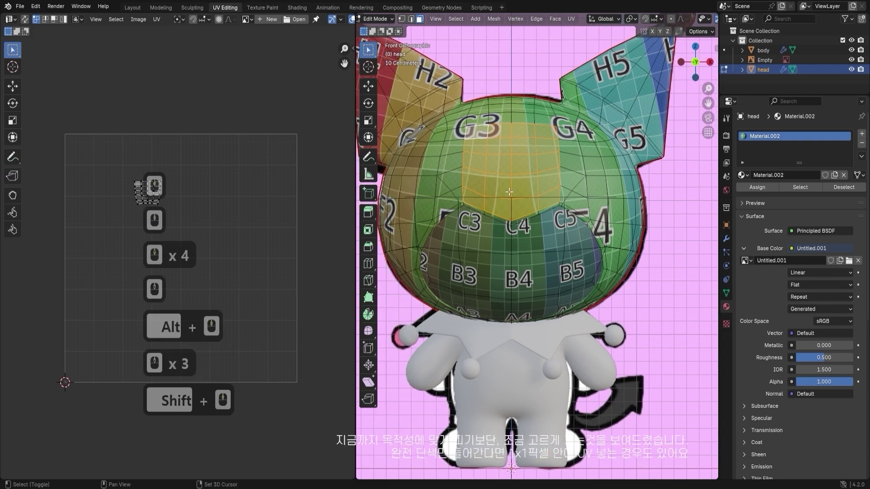
# - Try to unwrap the selected forehead faces as their own island and rotate it
pyautogui.scroll(3, 209, 180)
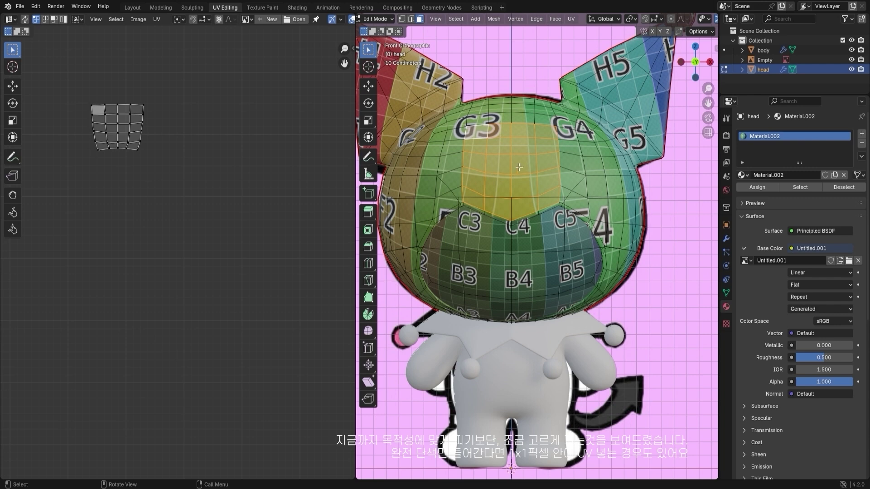
pyautogui.press('u')
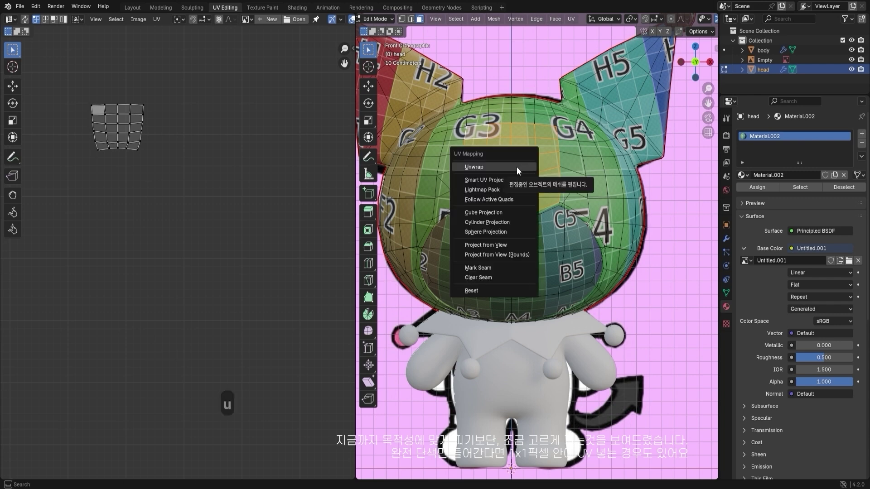
pyautogui.click(517, 166)
pyautogui.scroll(7, 244, 238)
pyautogui.moveTo(247, 300); pyautogui.dragTo(75, 177)
pyautogui.press('r')
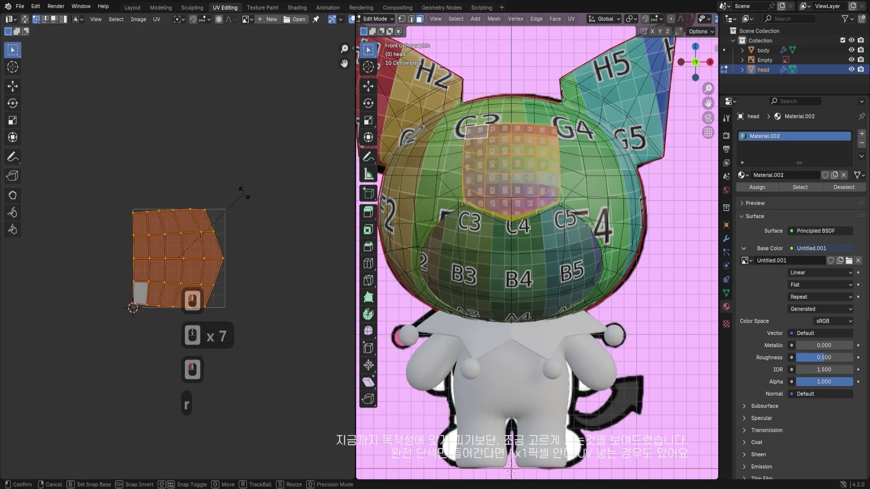
pyautogui.click(238, 326)
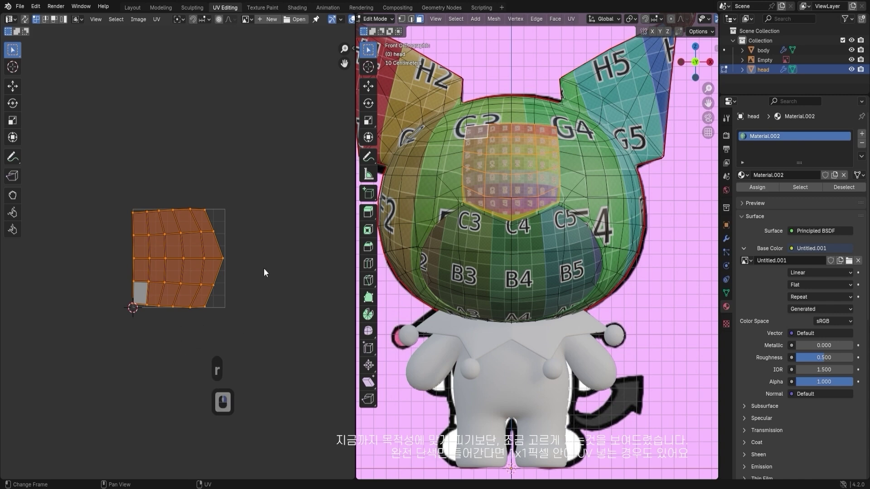
pyautogui.hotkey('ctrl', 'z')
pyautogui.hotkey('ctrl', 'z')
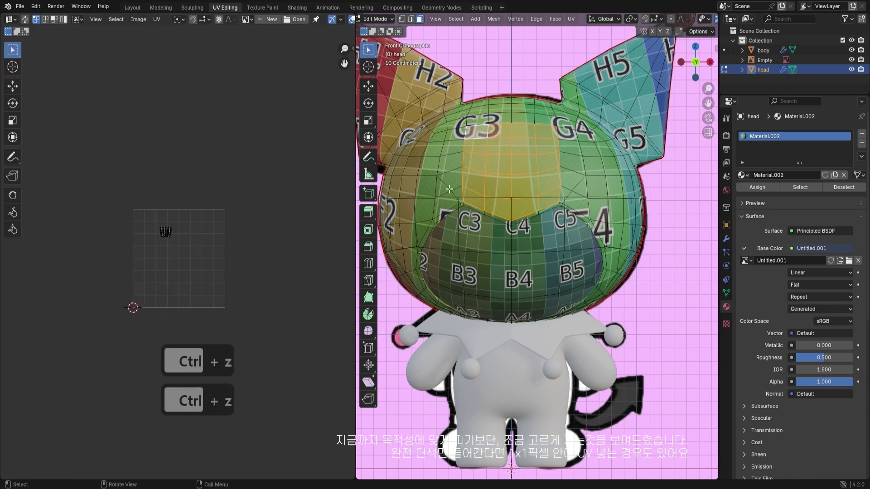
# - Unwrap the selected forehead faces with Project from View in the front view
pyautogui.press('u')
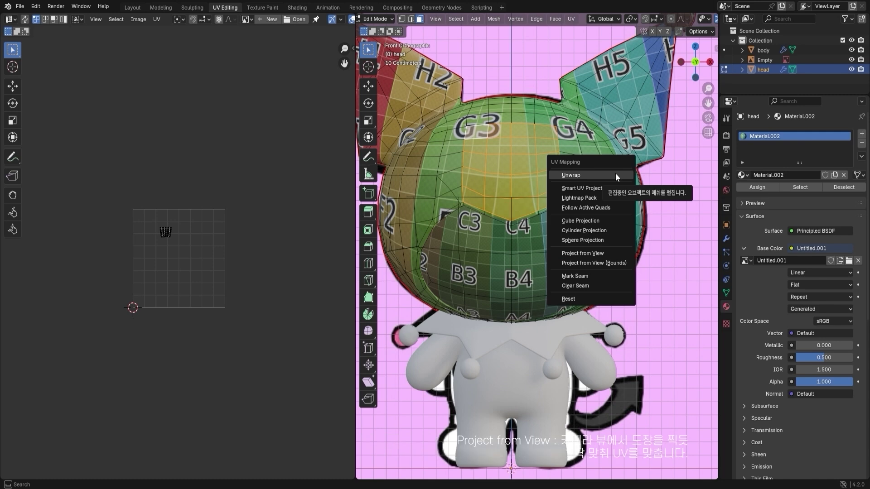
pyautogui.click(597, 254)
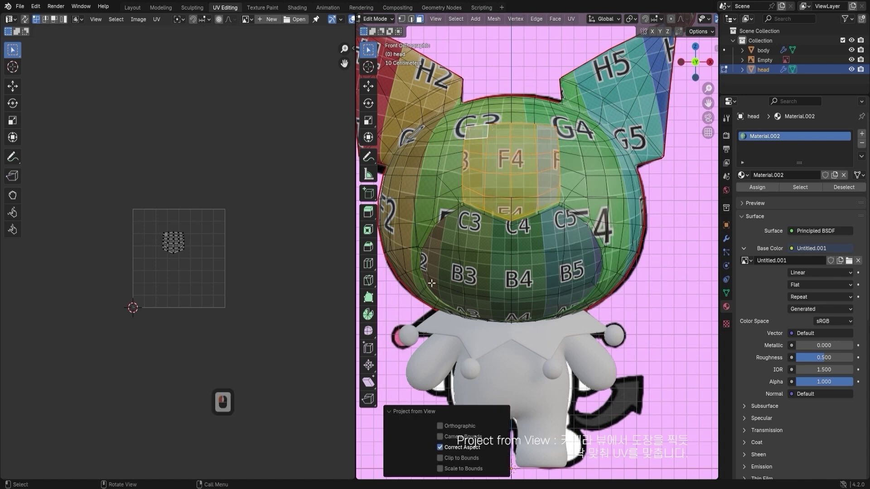
pyautogui.scroll(5, 201, 225)
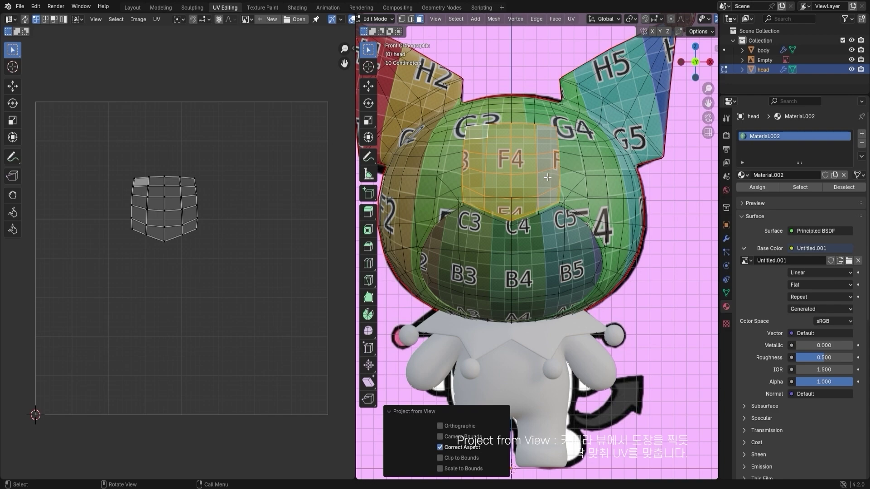
# - Show all head UVs and move the front head island with the ears out of the UV square
pyautogui.press('a')
pyautogui.press('l')
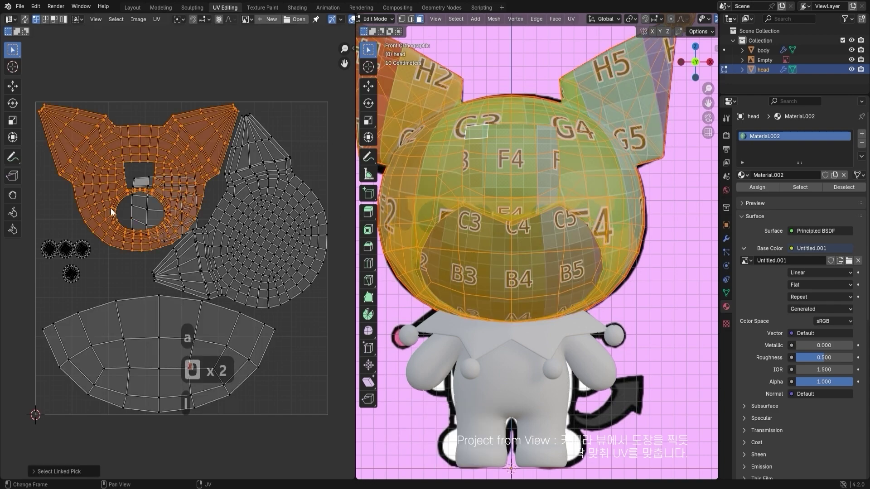
pyautogui.press('g')
pyautogui.click(191, 243)
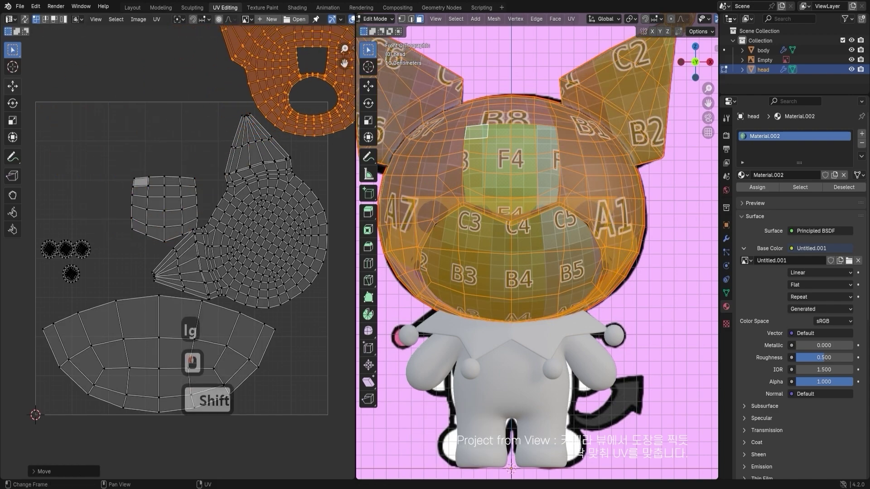
# - Rotate the back head island upright and place it directly below the front head island
pyautogui.click(268, 257)
pyautogui.press('l')
pyautogui.scroll(-4, 256, 255)
pyautogui.press('r')
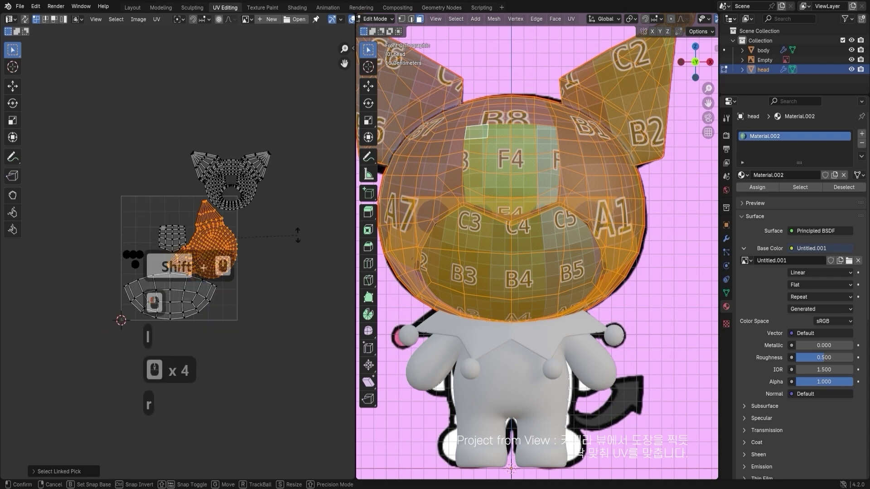
pyautogui.click(253, 325)
pyautogui.press('g')
pyautogui.click(289, 247)
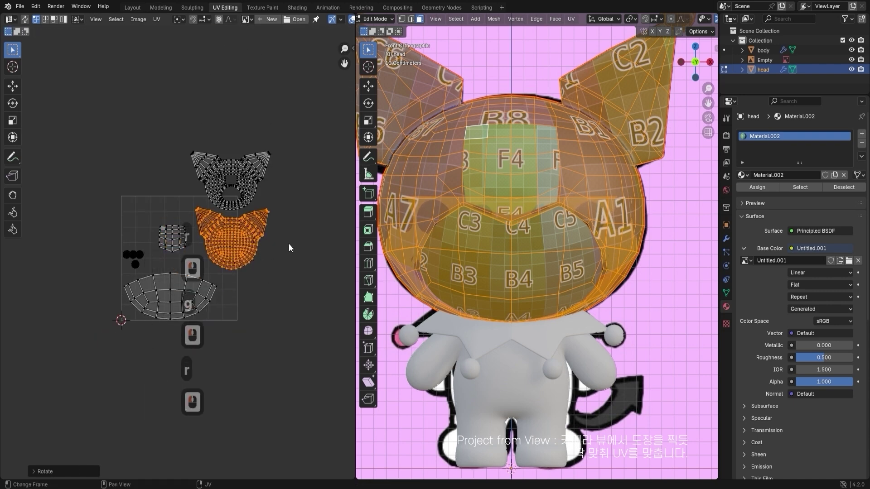
# - Scale both eared head islands down together to about 0.85 and stack them inside the UV square beside the forehead island
pyautogui.keyDown('shift'); pyautogui.moveTo(297, 263); pyautogui.dragTo(265, 170); pyautogui.keyUp('shift')
pyautogui.keyDown('shift'); pyautogui.click(221, 272); pyautogui.keyUp('shift')
pyautogui.press('s')
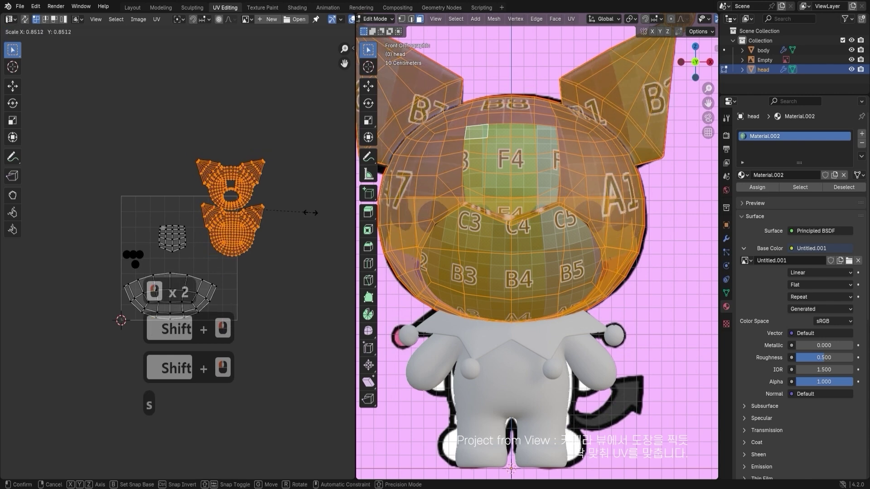
pyautogui.click(292, 202)
pyautogui.scroll(3, 291, 202)
pyautogui.press('g')
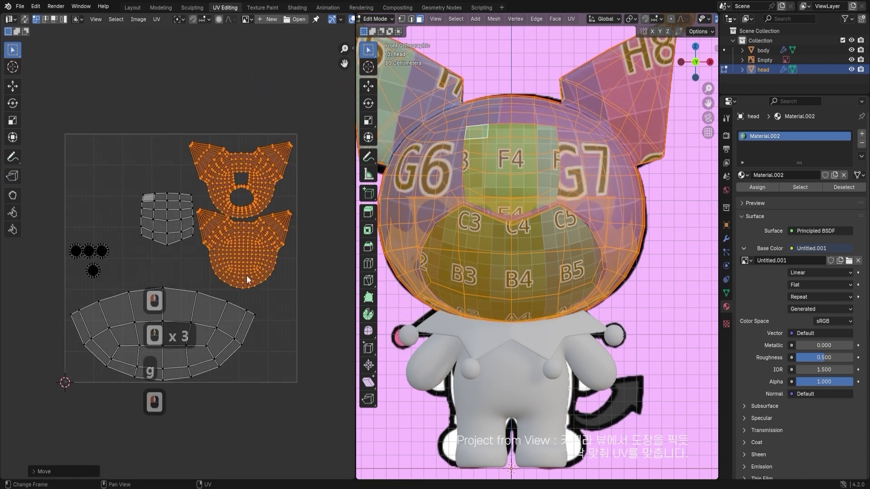
pyautogui.click(246, 276)
# - Enlarge the projected forehead island and fit it into the free upper corner beside the stacked head islands
pyautogui.click(161, 235)
pyautogui.press('l')
pyautogui.press('s')
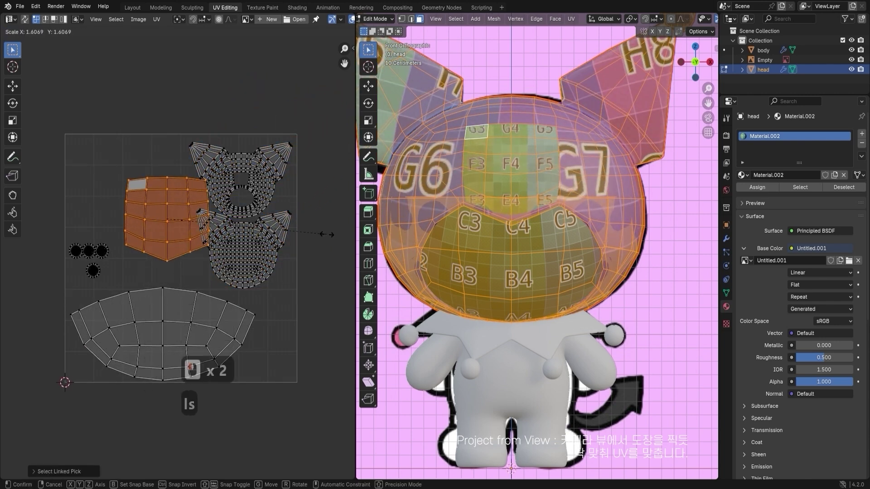
pyautogui.click(291, 238)
pyautogui.press('g')
pyautogui.click(250, 199)
pyautogui.press('s')
pyautogui.click(249, 200)
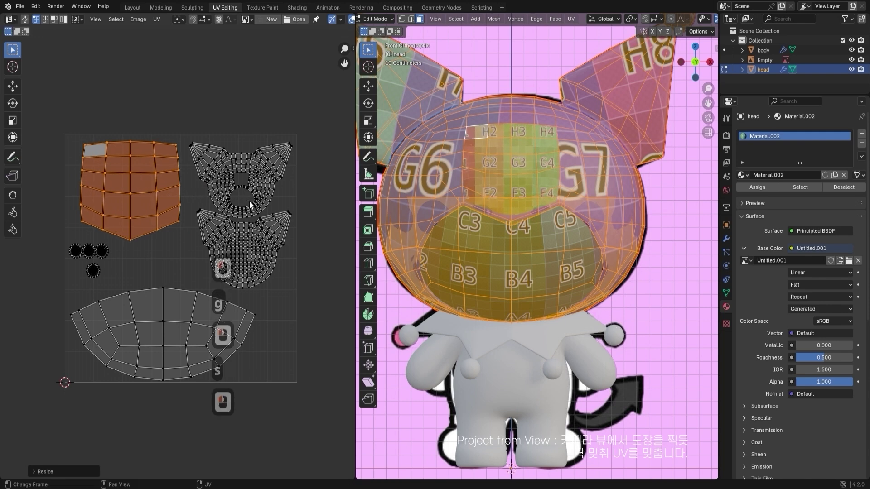
pyautogui.press('g')
pyautogui.click(252, 207)
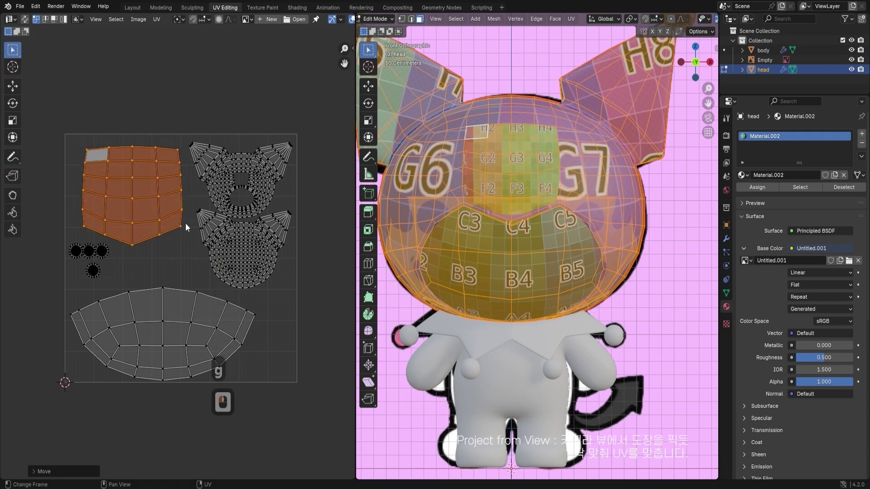
# - Move the four small round islands to the free corner beside the muzzle island and rotate them as a group
pyautogui.moveTo(108, 249); pyautogui.dragTo(109, 248)
pyautogui.press('g')
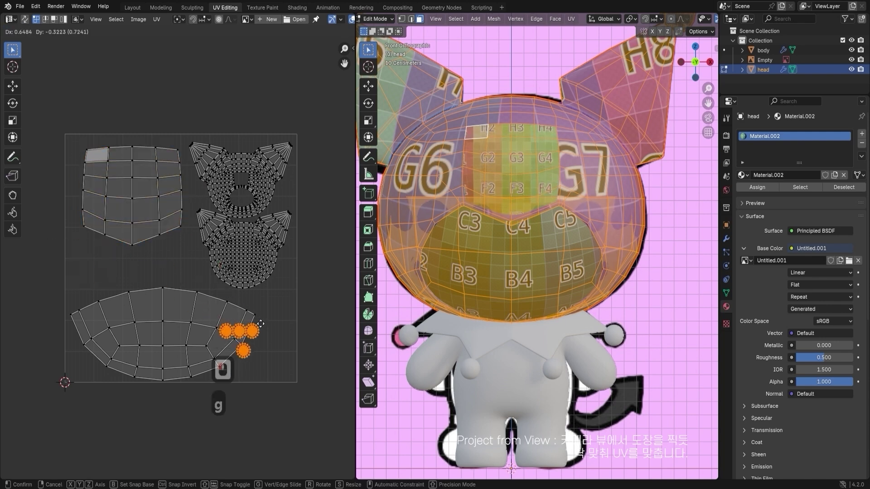
pyautogui.click(286, 338)
pyautogui.press('r')
pyautogui.click(296, 308)
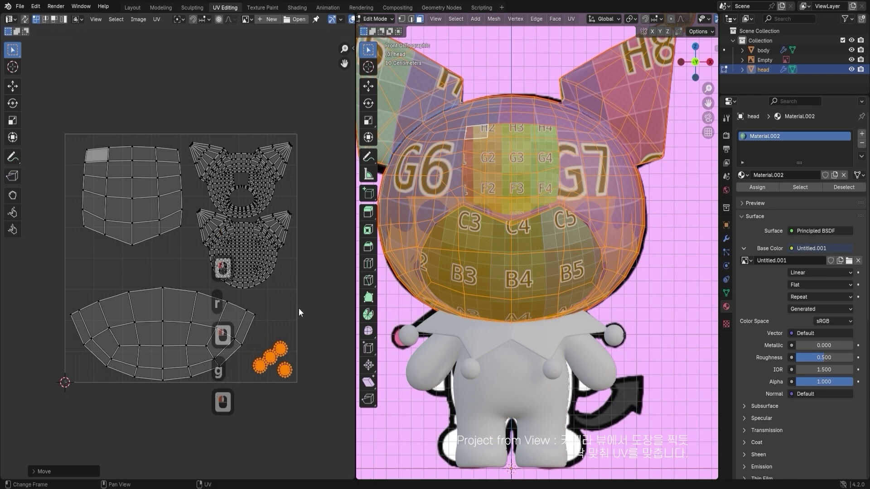
# - Enlarge the muzzle island until it nearly spans the UV square's width and reposition it
pyautogui.press('Tab')
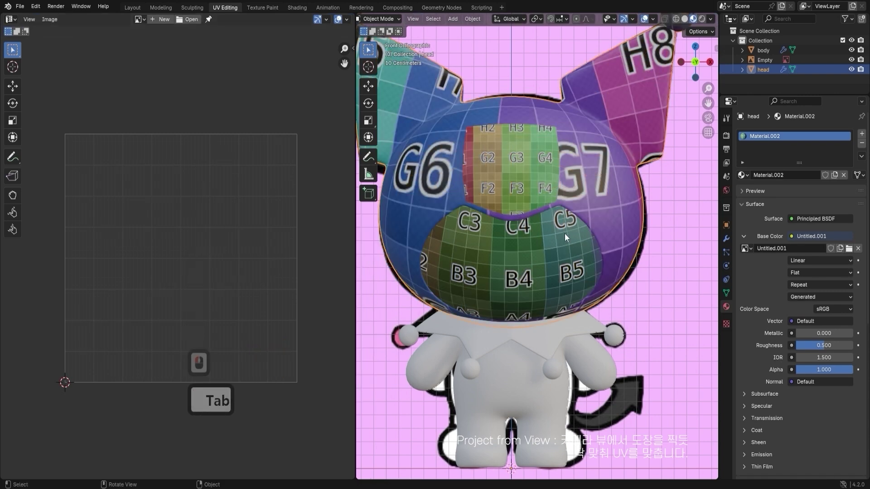
pyautogui.keyDown('shift'); pyautogui.moveTo(494, 151); pyautogui.dragTo(517, 124, button='middle'); pyautogui.keyUp('shift')
pyautogui.press('Tab')
pyautogui.click(194, 294)
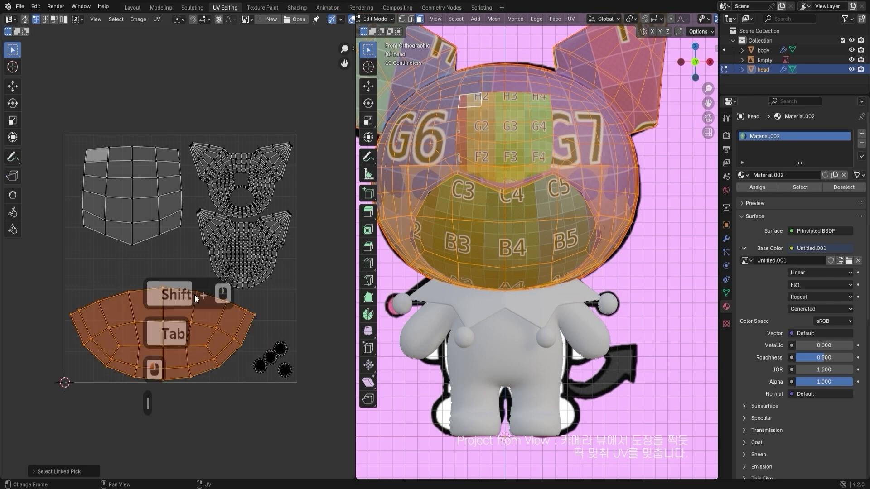
pyautogui.press('s')
pyautogui.click(311, 299)
pyautogui.press('g')
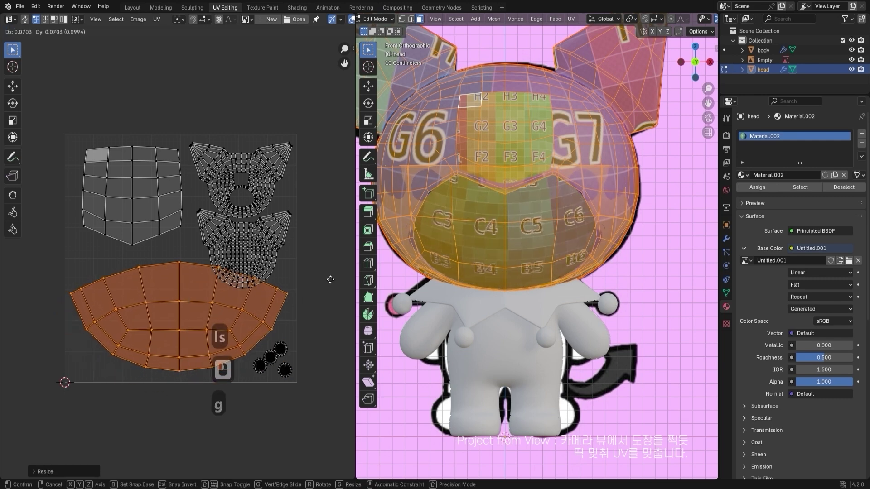
pyautogui.click(333, 281)
pyautogui.press('s')
pyautogui.click(346, 282)
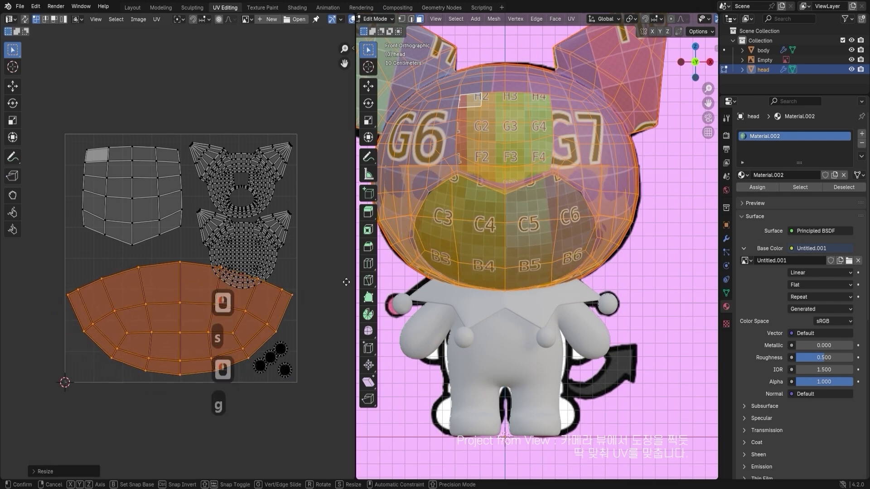
pyautogui.press('g')
pyautogui.click(281, 262)
pyautogui.click(279, 262)
# - Shrink and rotate both eared head islands together above the muzzle island, and shift the forehead island to make room
pyautogui.click(269, 260)
pyautogui.press('l')
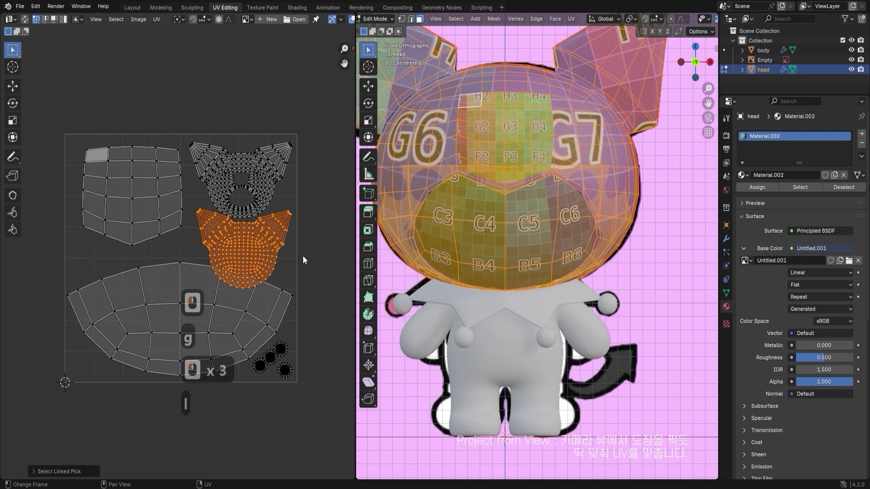
pyautogui.keyDown('shift'); pyautogui.click(263, 193); pyautogui.keyUp('shift')
pyautogui.press('l')
pyautogui.press('s')
pyautogui.click(298, 198)
pyautogui.press('r')
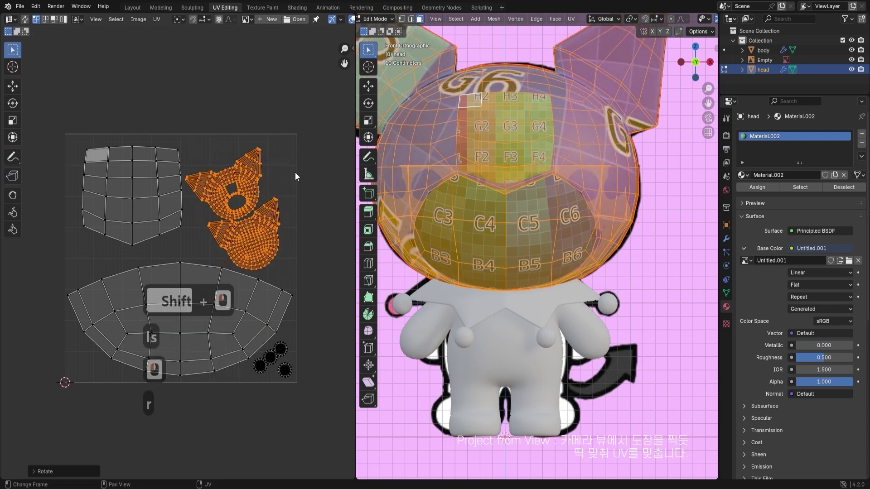
pyautogui.click(295, 171)
pyautogui.press('Tab')
pyautogui.press('Tab')
pyautogui.click(213, 153)
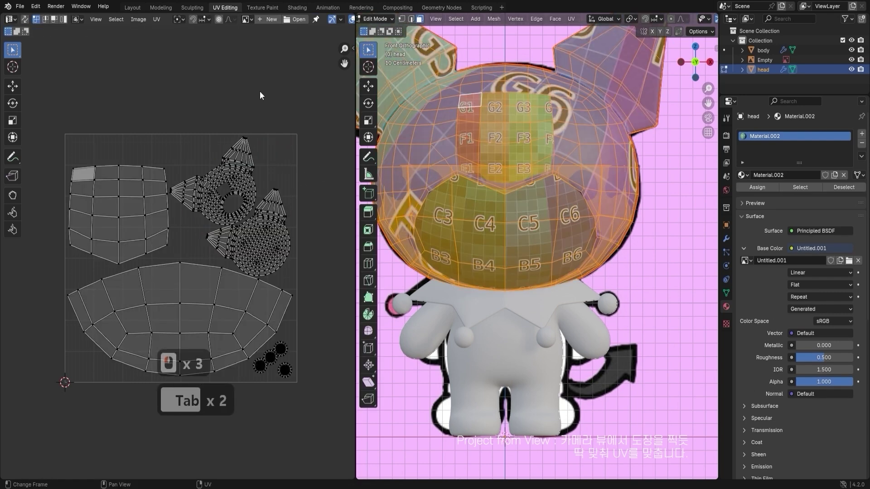
# - Switch to editing the body mesh and select the edge loops around the soles of both feet
pyautogui.click(459, 124)
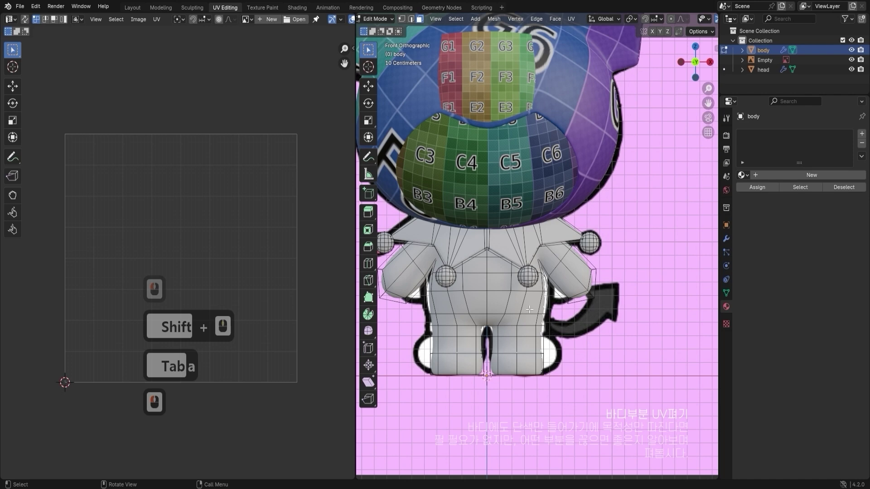
pyautogui.click(519, 332)
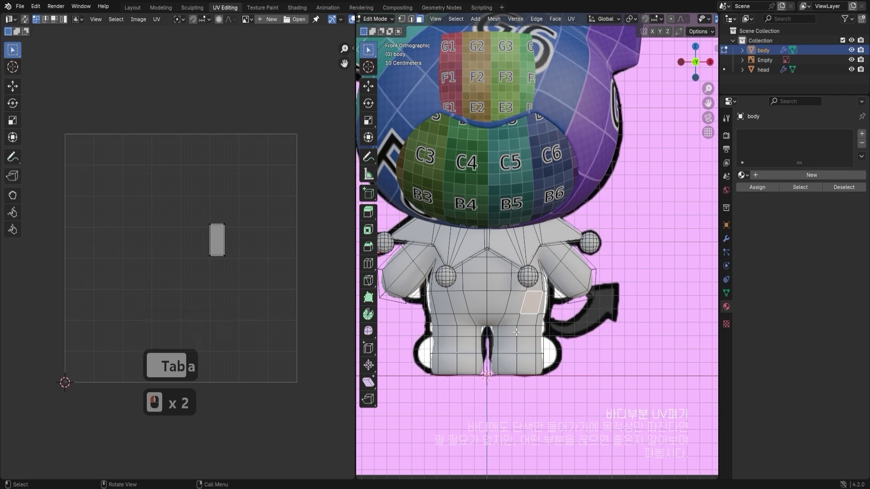
pyautogui.click(518, 331)
pyautogui.press('2')
pyautogui.moveTo(518, 331); pyautogui.dragTo(506, 273, button='middle')
pyautogui.keyDown('alt'); pyautogui.click(551, 244); pyautogui.keyUp('alt')
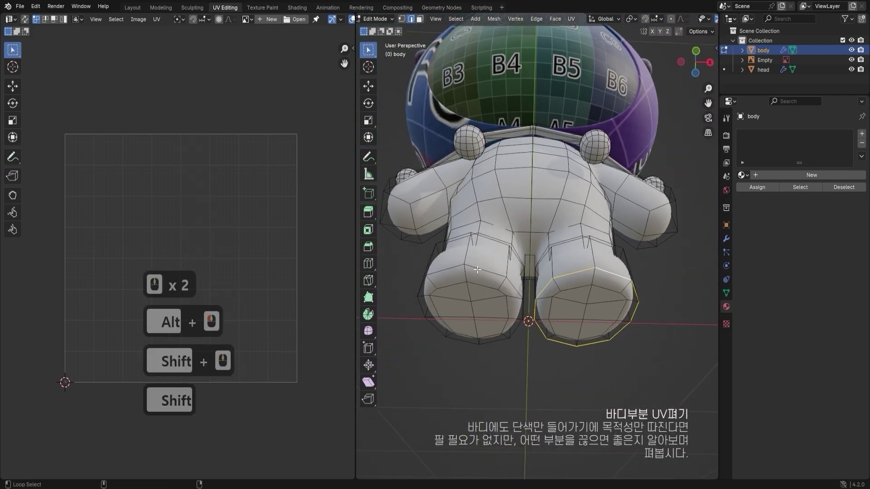
pyautogui.keyDown('alt'); pyautogui.keyDown('shift'); pyautogui.click(535, 283); pyautogui.keyUp('shift'); pyautogui.keyUp('alt')
# - Add the inner edges of the character's right leg and the crotch edge to the selection, using X-ray display
pyautogui.moveTo(570, 278); pyautogui.dragTo(453, 327, button='middle')
pyautogui.scroll(4, 476, 345)
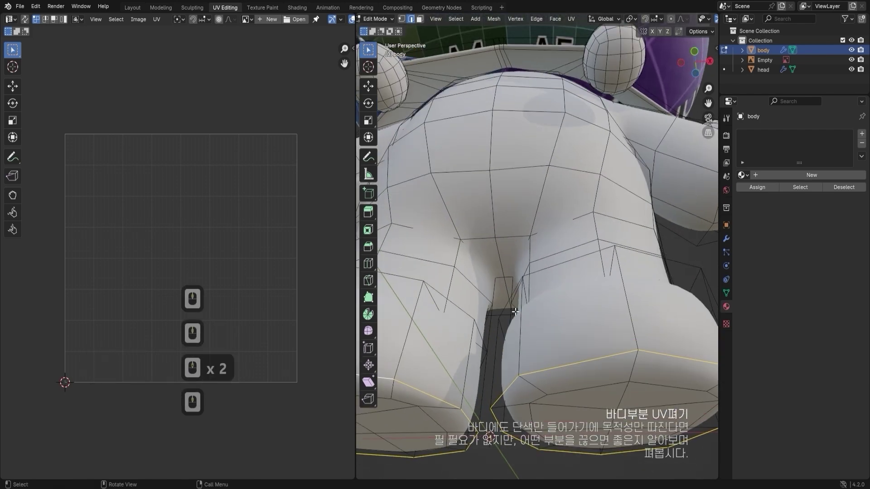
pyautogui.keyDown('shift'); pyautogui.moveTo(480, 371); pyautogui.dragTo(502, 346, button='middle'); pyautogui.keyUp('shift')
pyautogui.scroll(4, 496, 355)
pyautogui.hotkey('alt', 'z')
pyautogui.keyDown('shift'); pyautogui.click(502, 320); pyautogui.keyUp('shift')
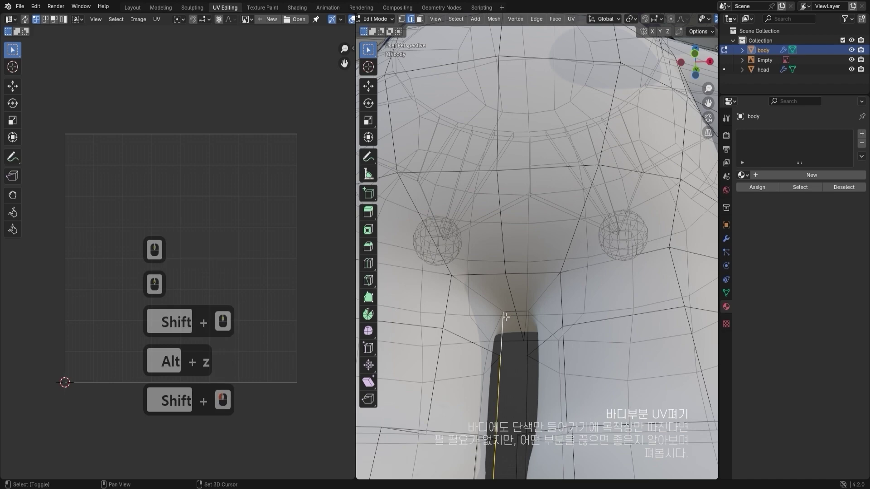
pyautogui.keyDown('shift'); pyautogui.click(510, 312); pyautogui.keyUp('shift')
pyautogui.keyDown('shift'); pyautogui.click(516, 312); pyautogui.keyUp('shift')
# - Add the inner edges of the character's left leg from the crotch down to the sole loop
pyautogui.moveTo(517, 311); pyautogui.dragTo(561, 317, button='middle')
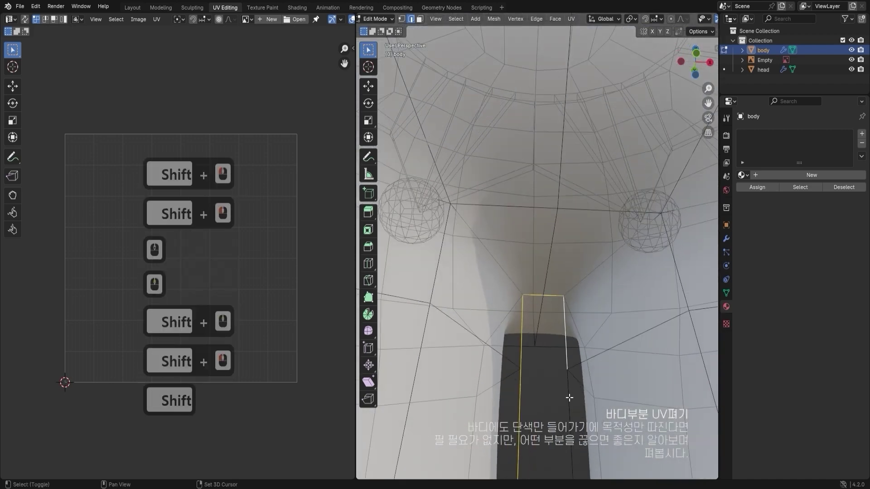
pyautogui.keyDown('shift'); pyautogui.moveTo(557, 435); pyautogui.dragTo(555, 344, button='middle'); pyautogui.keyUp('shift')
pyautogui.keyDown('shift'); pyautogui.click(550, 344); pyautogui.keyUp('shift')
pyautogui.scroll(-6, 549, 402)
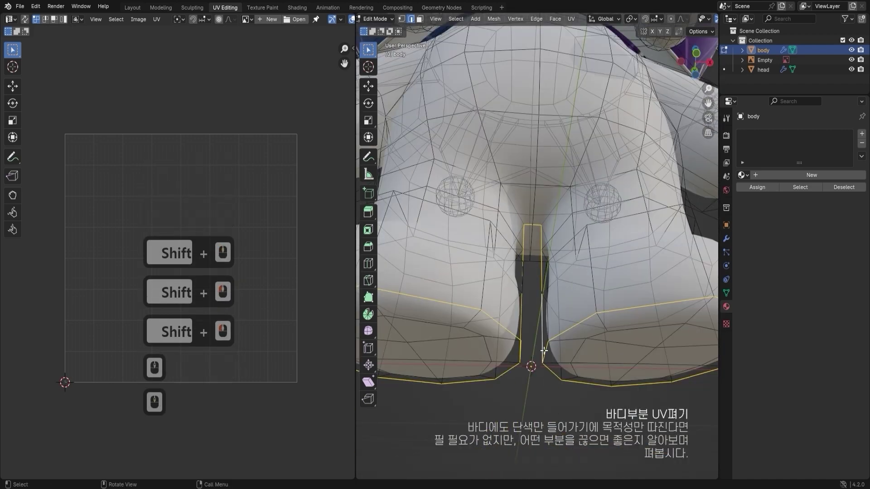
pyautogui.scroll(-3, 563, 250)
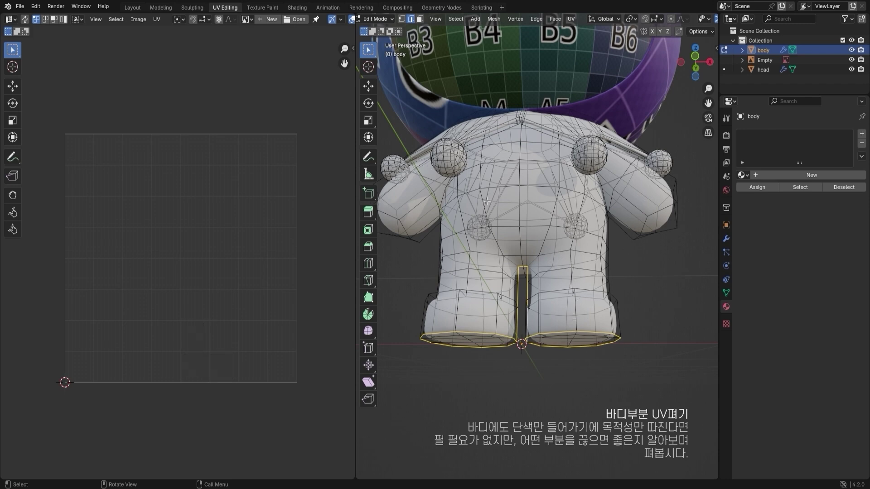
# - Add the edge loops around the tops of both thighs to the selection
pyautogui.scroll(2, 592, 203)
pyautogui.keyDown('alt'); pyautogui.keyDown('shift'); pyautogui.click(548, 232); pyautogui.keyUp('shift'); pyautogui.keyUp('alt')
pyautogui.moveTo(548, 231); pyautogui.dragTo(506, 239, button='middle')
pyautogui.keyDown('alt'); pyautogui.keyDown('shift'); pyautogui.click(527, 213); pyautogui.keyUp('shift'); pyautogui.keyUp('alt')
pyautogui.hotkey('ctrl', 'z')
pyautogui.keyDown('alt'); pyautogui.keyDown('shift'); pyautogui.click(509, 240); pyautogui.keyUp('shift'); pyautogui.keyUp('alt')
pyautogui.keyDown('alt'); pyautogui.keyDown('shift'); pyautogui.click(506, 238); pyautogui.keyUp('shift'); pyautogui.keyUp('alt')
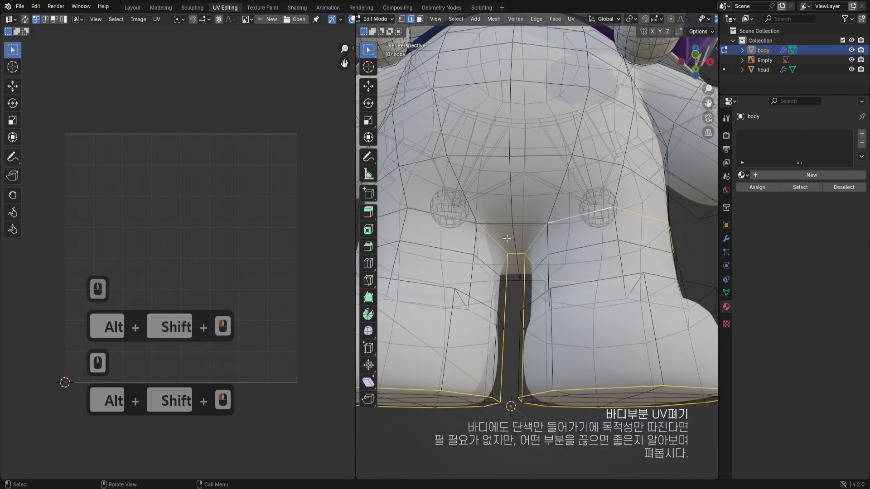
pyautogui.keyDown('alt'); pyautogui.keyDown('shift'); pyautogui.click(451, 221); pyautogui.keyUp('shift'); pyautogui.keyUp('alt')
pyautogui.hotkey('ctrl', 'z')
pyautogui.keyDown('alt'); pyautogui.keyDown('shift'); pyautogui.click(449, 218); pyautogui.keyUp('shift'); pyautogui.keyUp('alt')
pyautogui.scroll(-2, 683, 242)
# - Add the torso's side edges from the left thigh loop up to the armpit and along the left arm's underside
pyautogui.moveTo(683, 242); pyautogui.dragTo(551, 254, button='middle')
pyautogui.hotkey('ctrl', 'z')
pyautogui.hotkey('alt', 'z')
pyautogui.keyDown('shift'); pyautogui.click(553, 252); pyautogui.keyUp('shift')
pyautogui.keyDown('shift'); pyautogui.click(553, 219); pyautogui.keyUp('shift')
pyautogui.keyDown('shift'); pyautogui.moveTo(553, 202); pyautogui.dragTo(603, 272, button='middle'); pyautogui.keyUp('shift')
pyautogui.scroll(2, 635, 204)
pyautogui.hotkey('alt', 'z')
pyautogui.hotkey('alt', 'z')
pyautogui.scroll(2, 674, 206)
pyautogui.hotkey('alt', 'z')
pyautogui.moveTo(603, 271); pyautogui.dragTo(631, 335, button='middle')
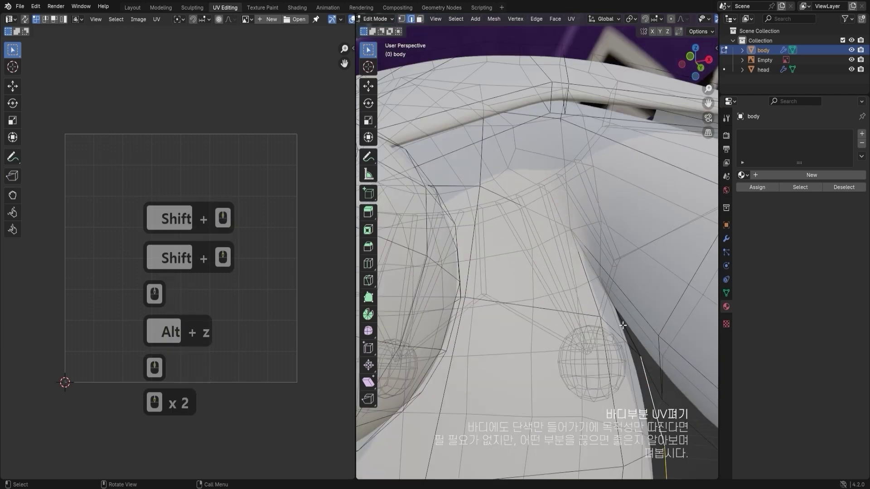
pyautogui.keyDown('shift'); pyautogui.click(638, 346); pyautogui.keyUp('shift')
pyautogui.keyDown('shift'); pyautogui.click(647, 352); pyautogui.keyUp('shift')
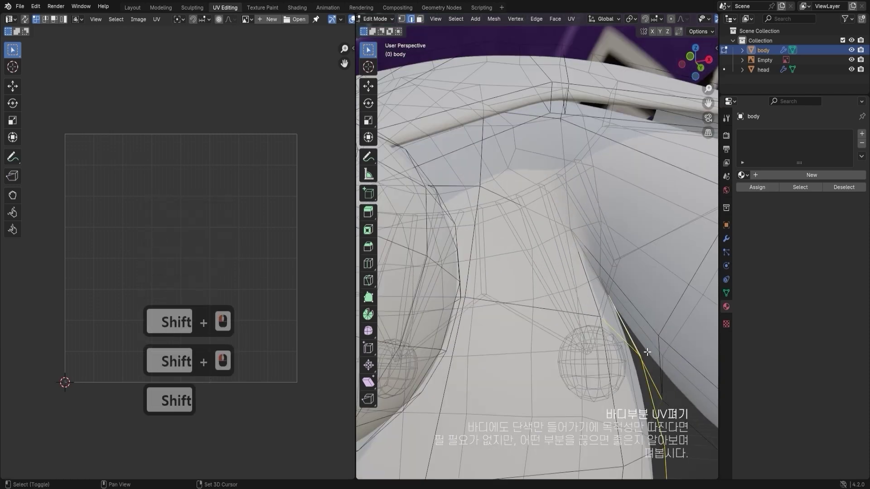
pyautogui.keyDown('shift'); pyautogui.click(637, 341); pyautogui.keyUp('shift')
pyautogui.keyDown('shift'); pyautogui.moveTo(702, 416); pyautogui.dragTo(652, 337, button='middle'); pyautogui.keyUp('shift')
pyautogui.keyDown('shift'); pyautogui.click(631, 350); pyautogui.keyUp('shift')
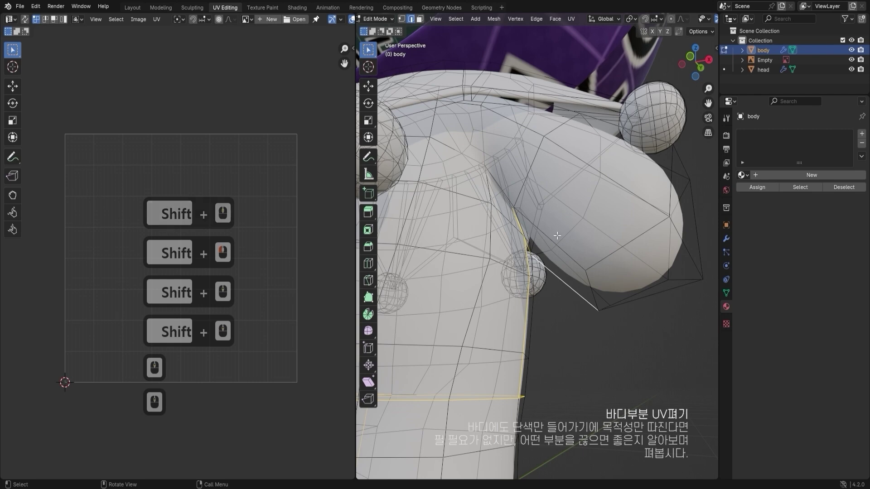
# - Add the edge loop around the character's left shoulder to the selection, undoing the wrongly picked loops
pyautogui.moveTo(556, 235); pyautogui.dragTo(395, 155, button='middle')
pyautogui.hotkey('alt', 'z')
pyautogui.hotkey('alt', 'z')
pyautogui.keyDown('alt'); pyautogui.keyDown('shift'); pyautogui.click(505, 190); pyautogui.keyUp('shift'); pyautogui.keyUp('alt')
pyautogui.hotkey('ctrl', 'z')
pyautogui.keyDown('alt'); pyautogui.keyDown('shift'); pyautogui.click(450, 205); pyautogui.keyUp('shift'); pyautogui.keyUp('alt')
pyautogui.keyDown('alt'); pyautogui.keyDown('shift'); pyautogui.click(502, 144); pyautogui.keyUp('shift'); pyautogui.keyUp('alt')
pyautogui.hotkey('ctrl', 'z')
pyautogui.keyDown('alt'); pyautogui.keyDown('shift'); pyautogui.click(453, 149); pyautogui.keyUp('shift'); pyautogui.keyUp('alt')
pyautogui.keyDown('shift'); pyautogui.moveTo(476, 157); pyautogui.dragTo(472, 174, button='middle'); pyautogui.keyUp('shift')
pyautogui.moveTo(471, 174); pyautogui.dragTo(480, 176, button='middle')
pyautogui.keyDown('alt'); pyautogui.keyDown('shift'); pyautogui.click(481, 175); pyautogui.keyUp('shift'); pyautogui.keyUp('alt')
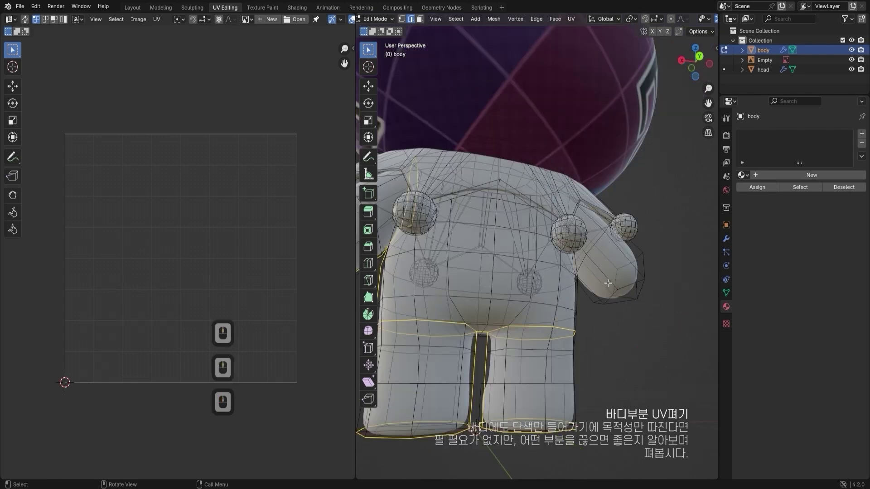
# - Add the torso's side edges above the character's right thigh loop to the selection, undoing the wrongly picked loops
pyautogui.moveTo(607, 283); pyautogui.dragTo(567, 317, button='middle')
pyautogui.keyDown('alt'); pyautogui.keyDown('shift'); pyautogui.click(589, 296); pyautogui.keyUp('shift'); pyautogui.keyUp('alt')
pyautogui.hotkey('ctrl', 'z')
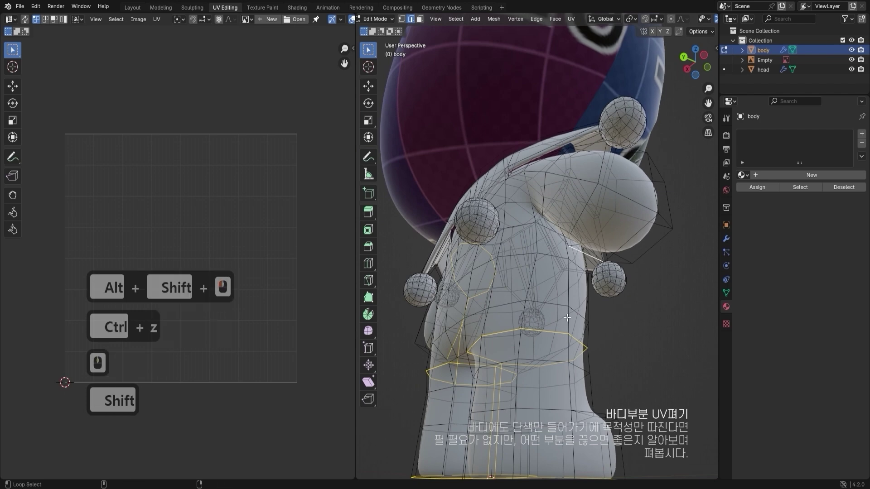
pyautogui.keyDown('alt'); pyautogui.keyDown('shift'); pyautogui.click(567, 318); pyautogui.keyUp('shift'); pyautogui.keyUp('alt')
pyautogui.hotkey('ctrl', 'z')
pyautogui.keyDown('shift'); pyautogui.click(568, 299); pyautogui.keyUp('shift')
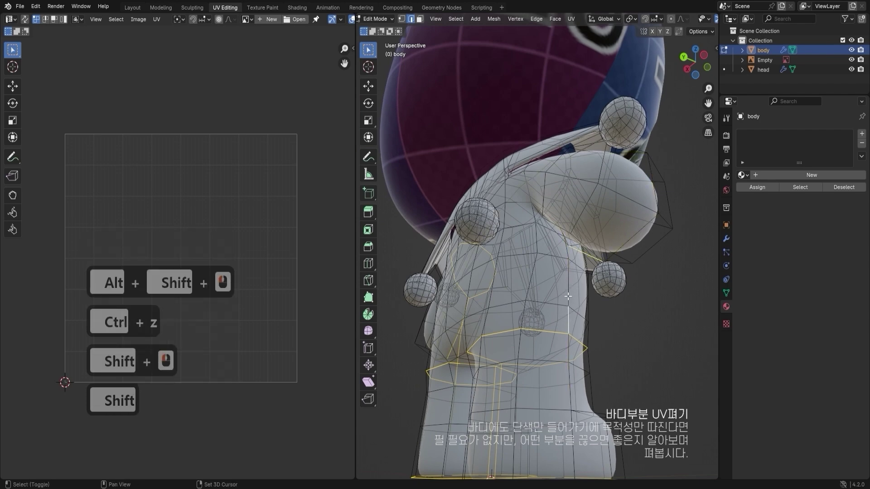
pyautogui.keyDown('shift'); pyautogui.click(568, 296); pyautogui.keyUp('shift')
# - Extend the edge selection up the torso's right side and into the armpit
pyautogui.scroll(3, 641, 229)
pyautogui.keyDown('shift'); pyautogui.click(641, 230); pyautogui.keyUp('shift')
pyautogui.scroll(2, 640, 230)
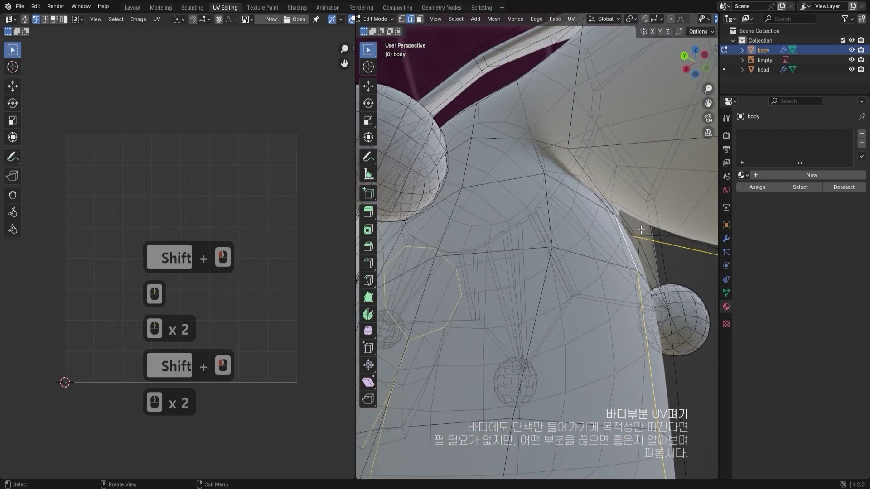
pyautogui.moveTo(641, 230); pyautogui.dragTo(584, 326, button='middle')
pyautogui.keyDown('shift'); pyautogui.click(625, 254); pyautogui.keyUp('shift')
pyautogui.scroll(3, 681, 313)
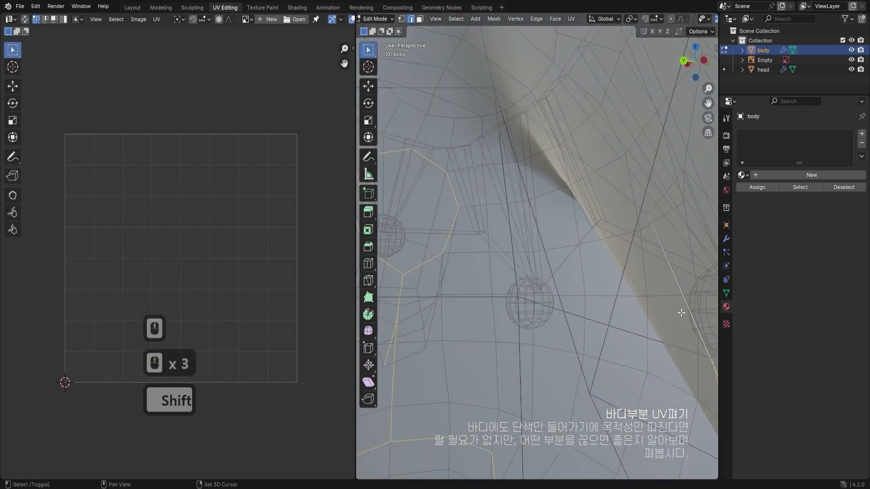
pyautogui.keyDown('shift'); pyautogui.moveTo(681, 313); pyautogui.dragTo(603, 279, button='middle'); pyautogui.keyUp('shift')
pyautogui.keyDown('shift'); pyautogui.click(599, 208); pyautogui.keyUp('shift')
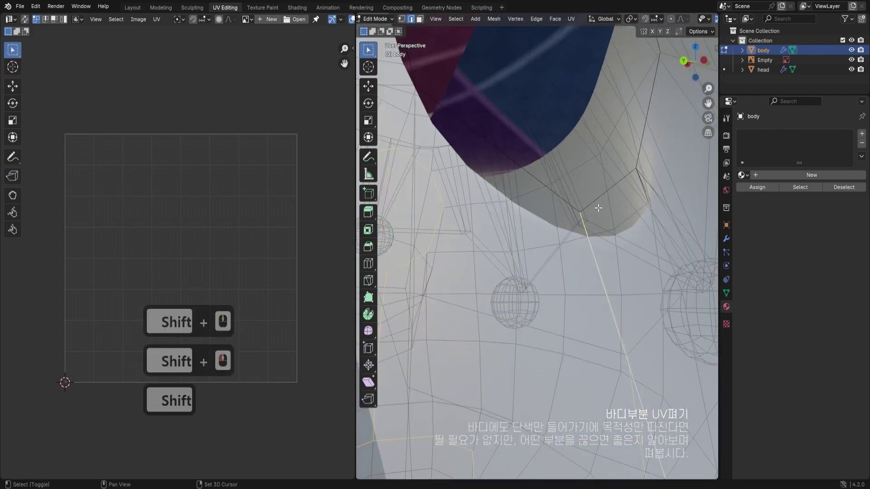
# - Add the edge loop around the character's right shoulder to the selection
pyautogui.keyDown('alt'); pyautogui.keyDown('shift'); pyautogui.click(595, 202); pyautogui.keyUp('shift'); pyautogui.keyUp('alt')
pyautogui.keyDown('shift'); pyautogui.moveTo(594, 202); pyautogui.dragTo(434, 168, button='middle'); pyautogui.keyUp('shift')
pyautogui.keyDown('alt'); pyautogui.keyDown('shift'); pyautogui.click(589, 213); pyautogui.keyUp('shift'); pyautogui.keyUp('alt')
pyautogui.keyDown('alt'); pyautogui.keyDown('shift'); pyautogui.click(542, 106); pyautogui.keyUp('shift'); pyautogui.keyUp('alt')
pyautogui.keyDown('alt'); pyautogui.keyDown('shift'); pyautogui.click(444, 172); pyautogui.keyUp('shift'); pyautogui.keyUp('alt')
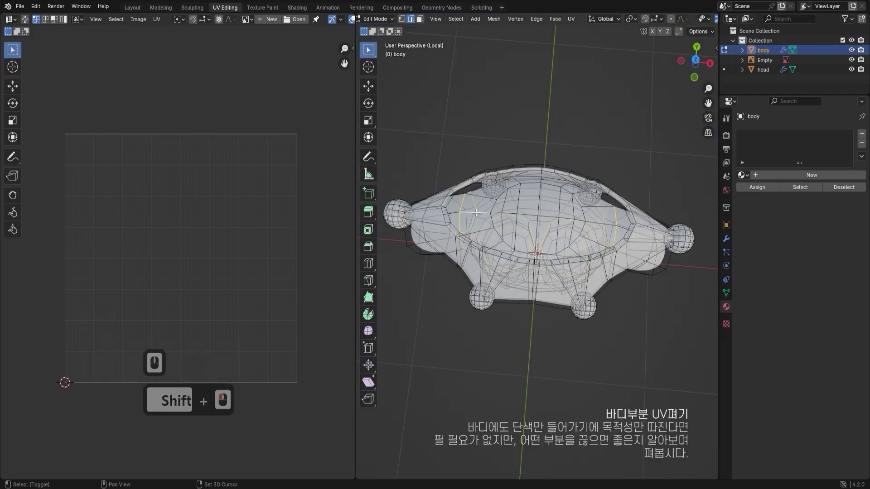
# - Add the neck edges connecting the two shoulder loops and mark all selected body edges as seams
pyautogui.moveTo(509, 192)
pyautogui.mouseDown(button='middle')
pyautogui.moveTo(522, 193)
pyautogui.moveTo(498, 184)
pyautogui.mouseUp(button='middle')
pyautogui.keyDown('shift'); pyautogui.click(496, 184); pyautogui.keyUp('shift')
pyautogui.keyDown('shift'); pyautogui.click(514, 184); pyautogui.keyUp('shift')
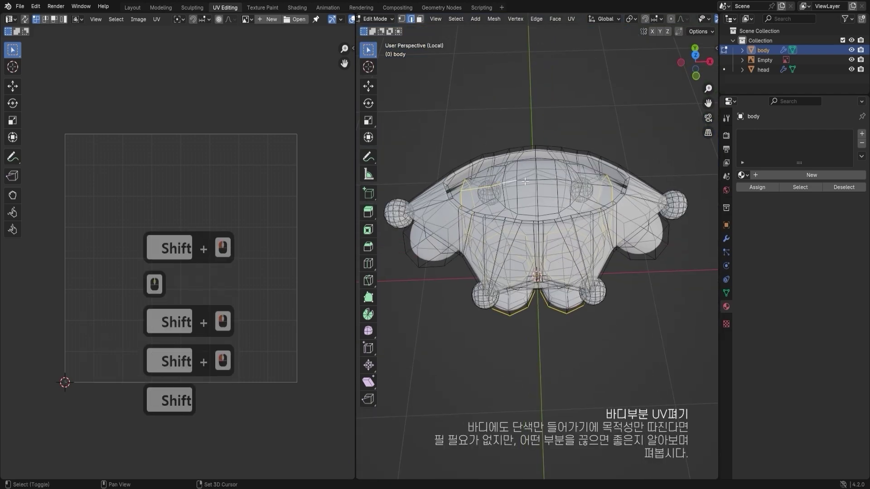
pyautogui.keyDown('shift'); pyautogui.click(564, 180); pyautogui.keyUp('shift')
pyautogui.moveTo(564, 181); pyautogui.dragTo(582, 168, button='middle')
pyautogui.keyDown('shift'); pyautogui.click(576, 161); pyautogui.keyUp('shift')
pyautogui.keyDown('shift'); pyautogui.click(577, 160); pyautogui.keyUp('shift')
pyautogui.middleClick(578, 172)
pyautogui.press('u')
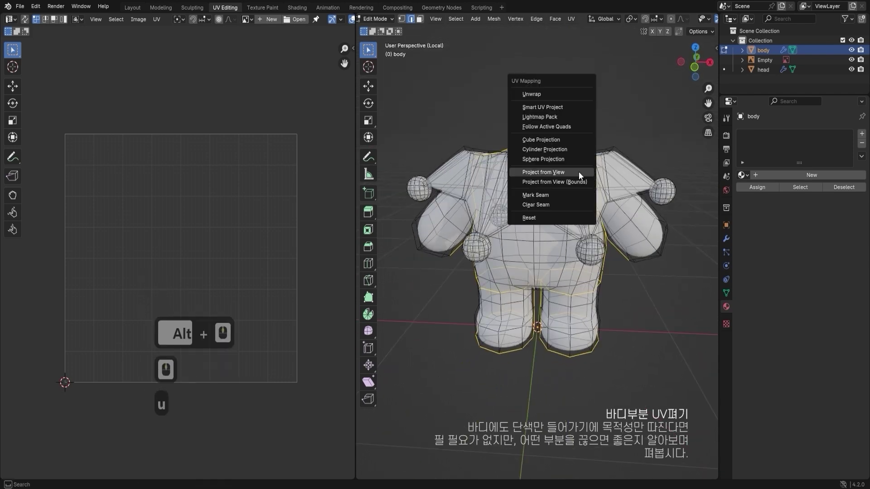
pyautogui.click(569, 195)
# - Turn off X-ray and mark the cape's neckline loop, lower hem and centre-back edge as seams
pyautogui.moveTo(568, 195); pyautogui.dragTo(625, 176, button='middle')
pyautogui.hotkey('alt', 'z')
pyautogui.keyDown('alt'); pyautogui.moveTo(625, 176); pyautogui.dragTo(615, 122); pyautogui.keyUp('alt')
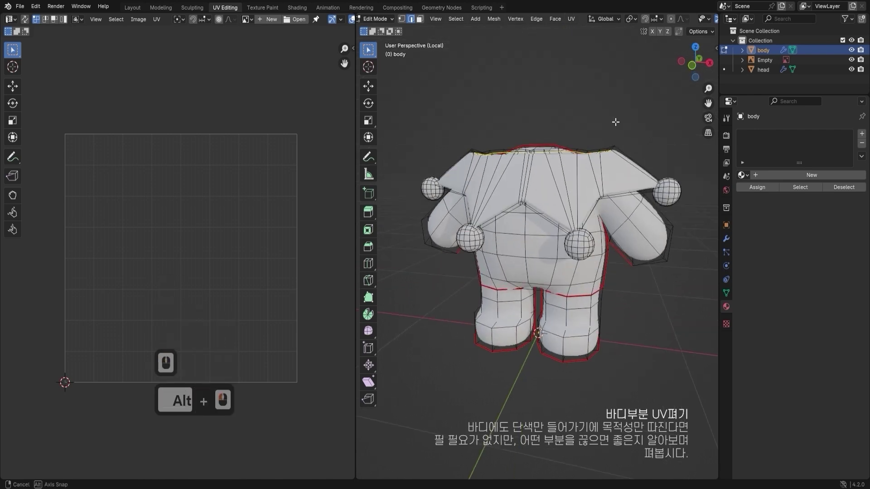
pyautogui.moveTo(615, 122); pyautogui.dragTo(647, 129, button='middle')
pyautogui.moveTo(612, 132); pyautogui.dragTo(639, 136, button='middle')
pyautogui.scroll(1, 589, 140)
pyautogui.keyDown('alt'); pyautogui.keyDown('shift'); pyautogui.click(545, 143); pyautogui.keyUp('shift'); pyautogui.keyUp('alt')
pyautogui.moveTo(539, 152)
pyautogui.mouseDown(button='middle')
pyautogui.moveTo(609, 168)
pyautogui.moveTo(524, 148)
pyautogui.moveTo(510, 164)
pyautogui.moveTo(529, 152)
pyautogui.mouseUp(button='middle')
pyautogui.keyDown('alt'); pyautogui.keyDown('shift'); pyautogui.click(524, 147); pyautogui.keyUp('shift'); pyautogui.keyUp('alt')
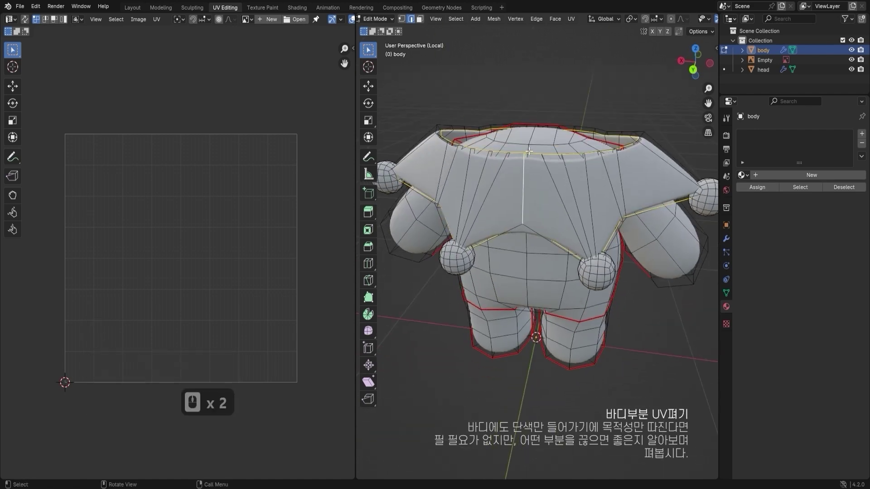
pyautogui.press('u')
pyautogui.click(529, 154)
# - Select the six linked pom-pom spheres around the cape to examine their existing UVs
pyautogui.moveTo(482, 256); pyautogui.dragTo(479, 251, button='middle')
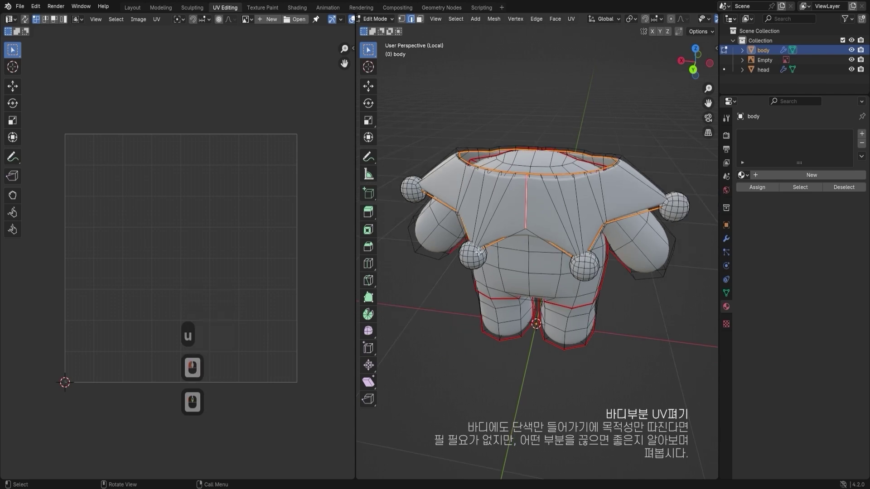
pyautogui.press('l')
pyautogui.press('l')
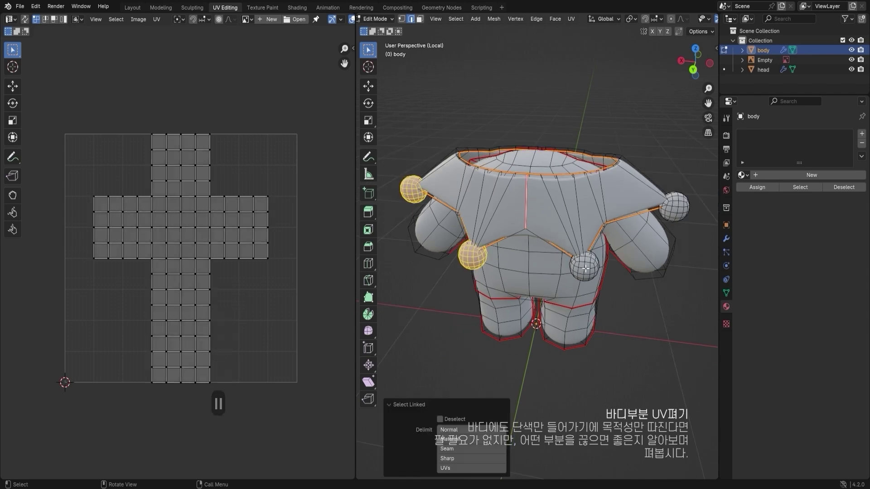
pyautogui.press('l')
pyautogui.press('l')
pyautogui.moveTo(675, 207); pyautogui.dragTo(508, 231, button='middle')
pyautogui.press('l')
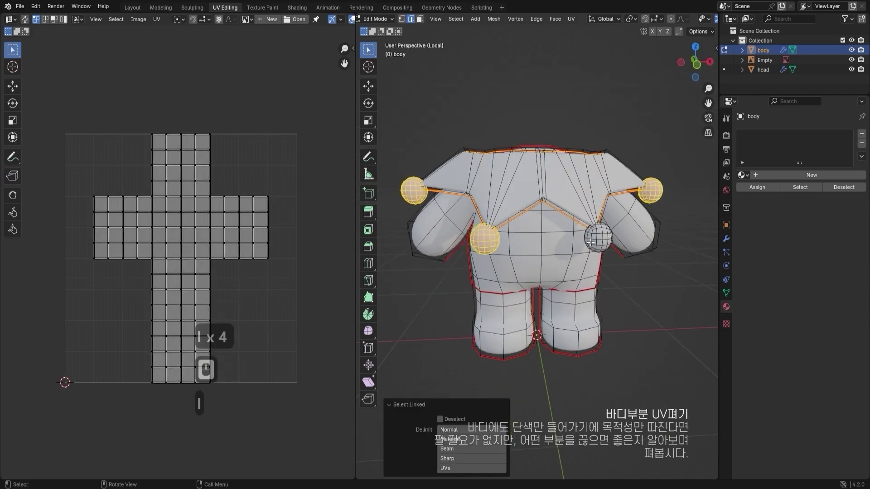
pyautogui.press('l')
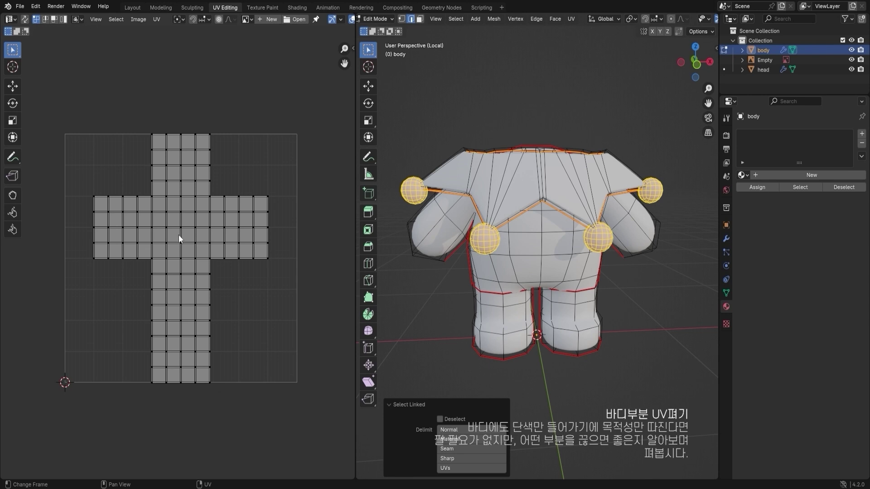
# - Select the whole body mesh in front view, unwrap it, and clear the selection in the UV editor
pyautogui.click(461, 143)
pyautogui.keyDown('alt'); pyautogui.moveTo(461, 143); pyautogui.dragTo(621, 150, button='middle'); pyautogui.keyUp('alt')
pyautogui.press('a')
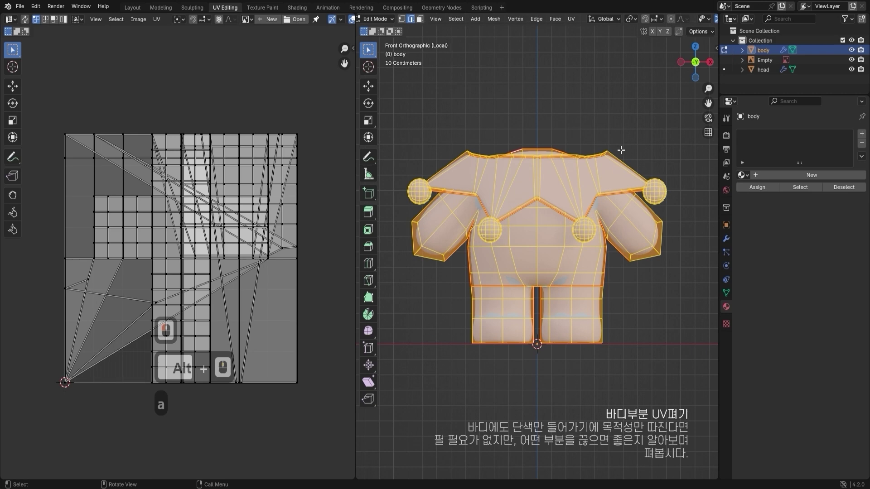
pyautogui.press('u')
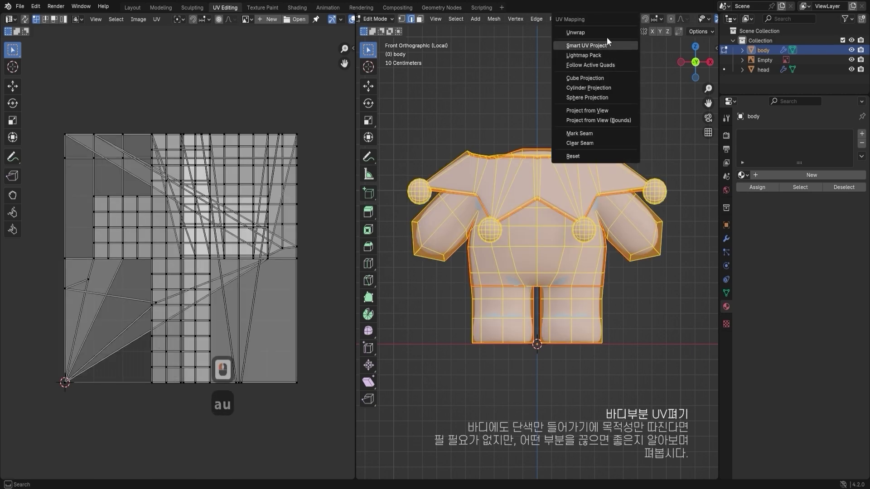
pyautogui.press('u')
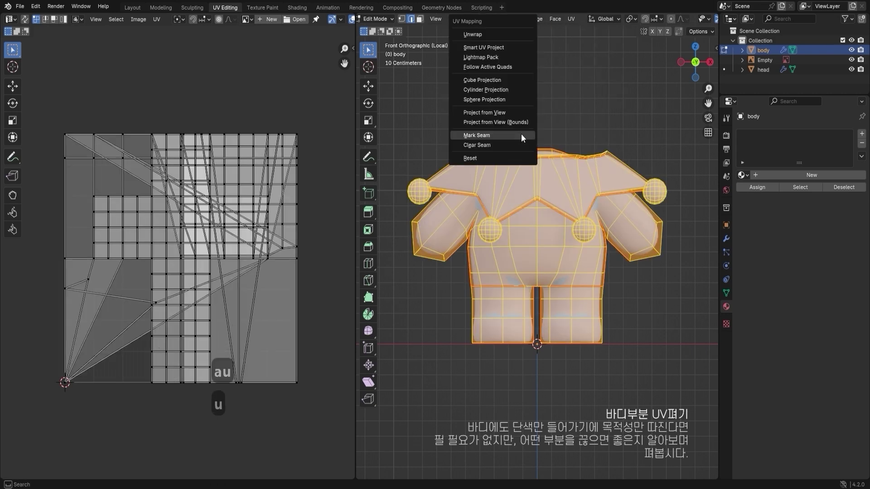
pyautogui.click(499, 36)
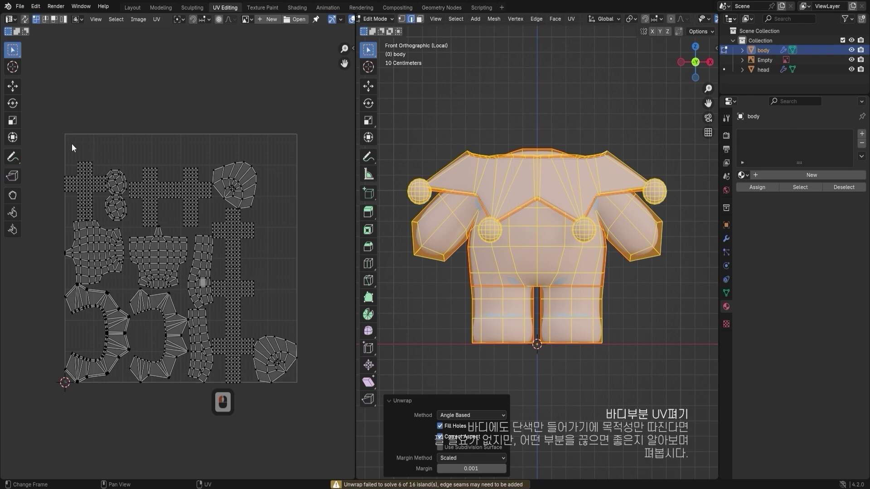
pyautogui.moveTo(68, 138); pyautogui.dragTo(313, 404)
pyautogui.click(317, 402)
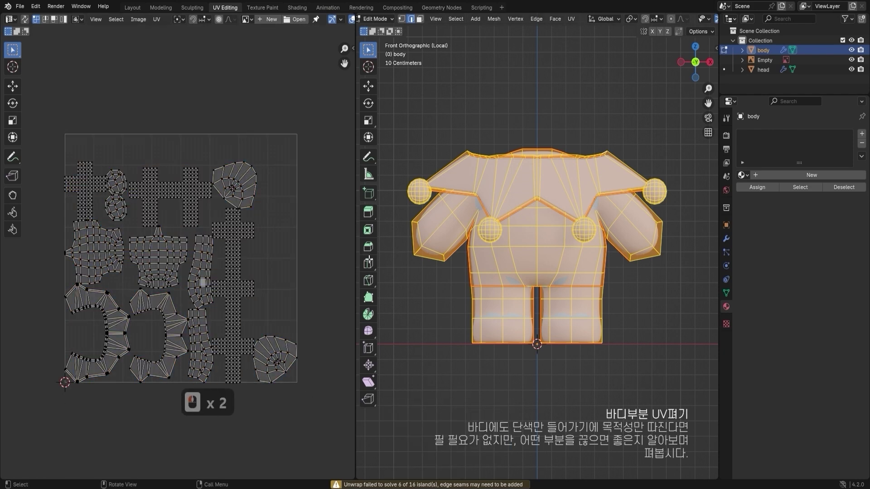
# - Check the body's transform values in Object Mode and apply All Transforms to it
pyautogui.press('Tab')
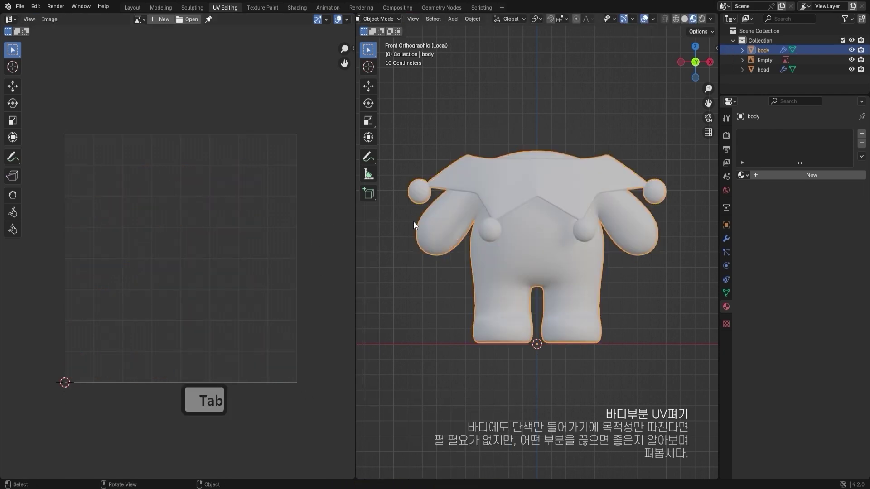
pyautogui.press('n')
pyautogui.press('n')
pyautogui.press('Tab')
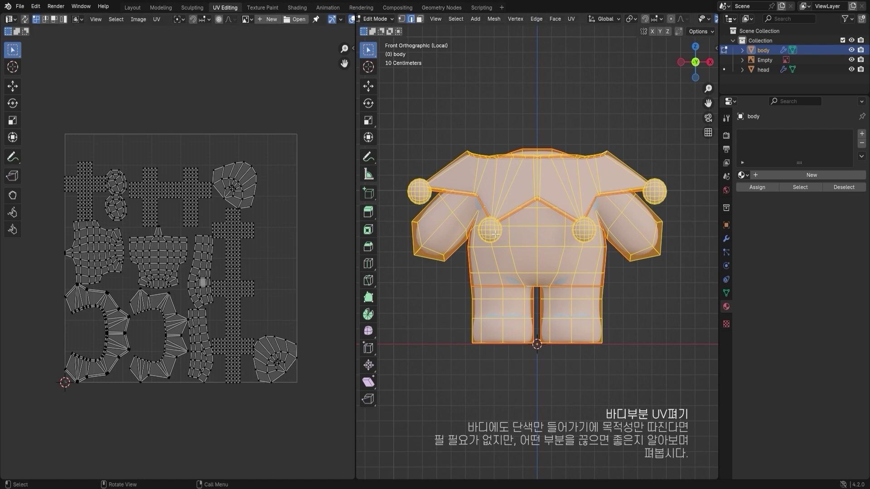
pyautogui.scroll(2, 495, 234)
pyautogui.keyDown('shift'); pyautogui.moveTo(495, 234); pyautogui.dragTo(499, 228, button='middle'); pyautogui.keyUp('shift')
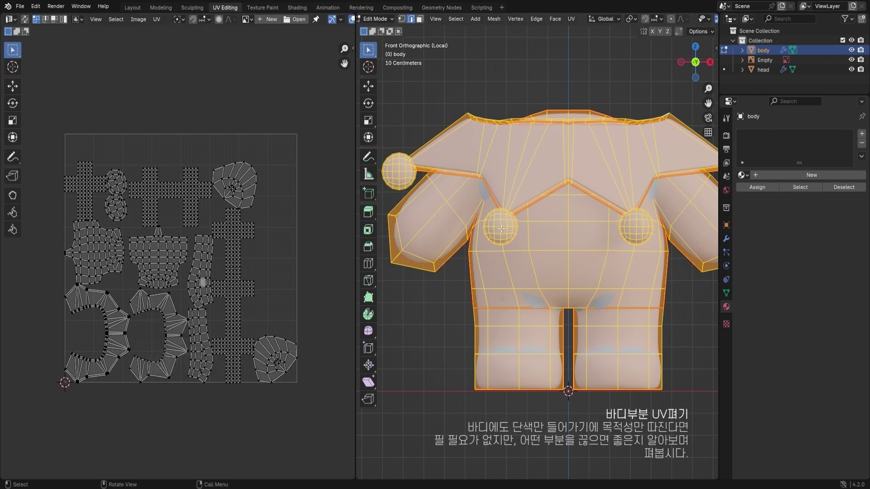
pyautogui.hotkey('ctrl', 'Tab')
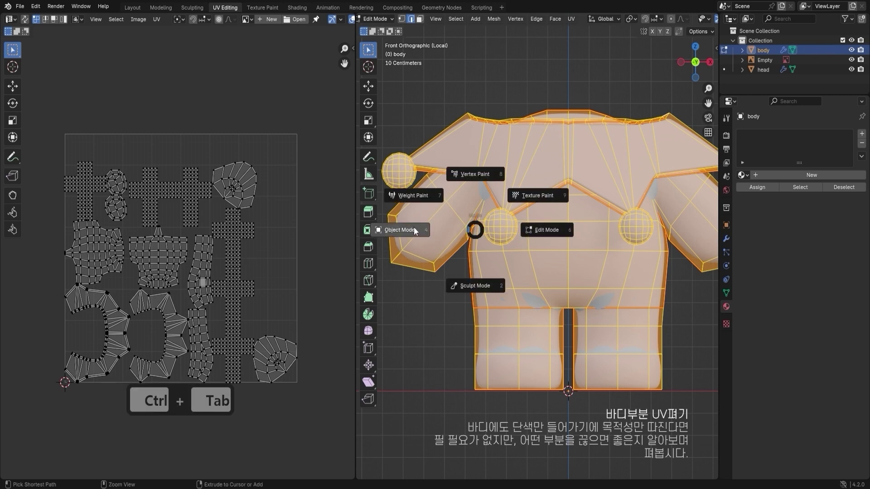
pyautogui.click(414, 227)
pyautogui.hotkey('ctrl', 'a')
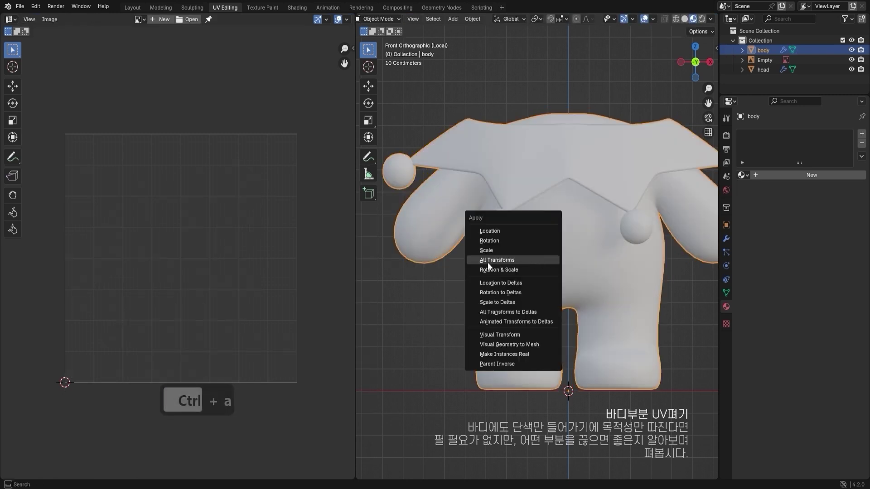
pyautogui.click(499, 261)
# - Return to Edit Mode and unwrap the entire body mesh again with the applied transforms
pyautogui.press('Tab')
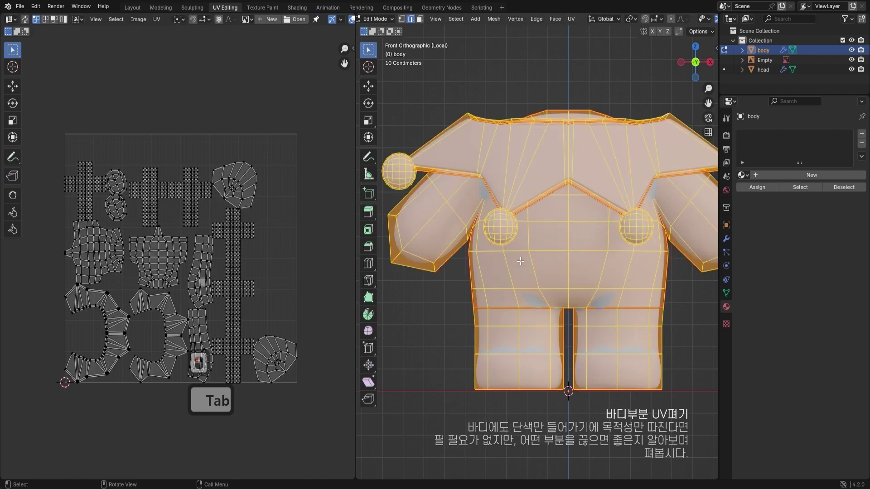
pyautogui.press('a')
pyautogui.press('u')
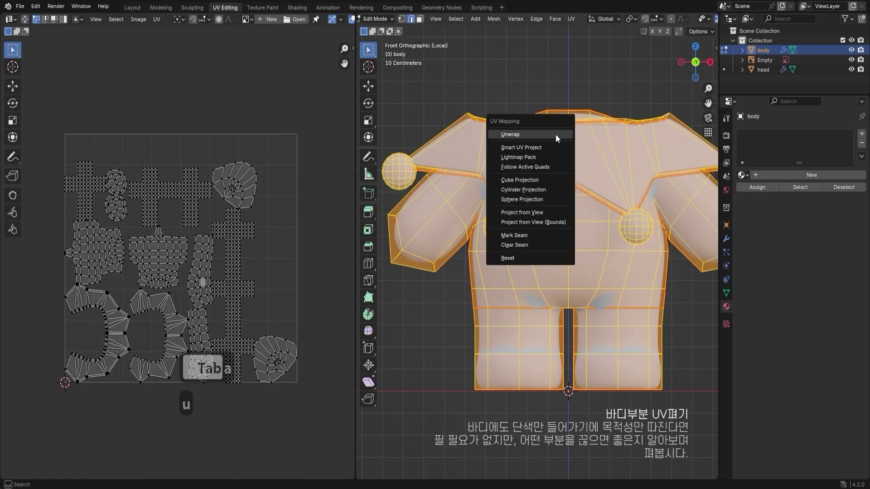
pyautogui.click(555, 135)
pyautogui.scroll(2, 289, 209)
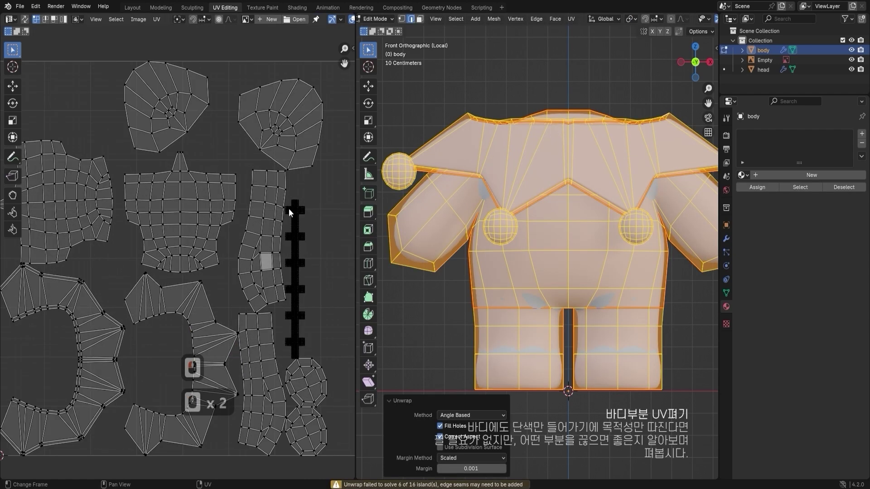
pyautogui.scroll(-2, 202, 213)
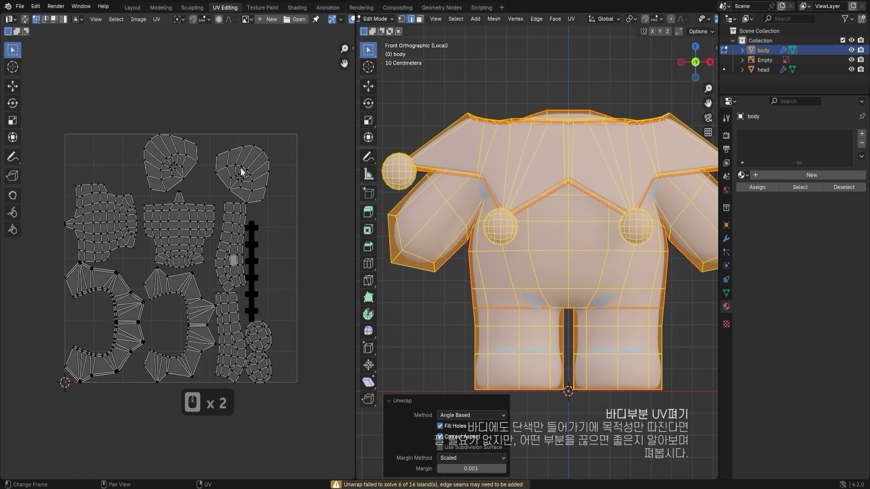
# - Box-select parts of the two uppermost UV islands and look for their matching areas on the body
pyautogui.moveTo(141, 119); pyautogui.dragTo(194, 175)
pyautogui.moveTo(564, 294); pyautogui.dragTo(494, 317, button='middle')
pyautogui.scroll(-2, 509, 320)
pyautogui.moveTo(499, 318); pyautogui.dragTo(561, 311, button='middle')
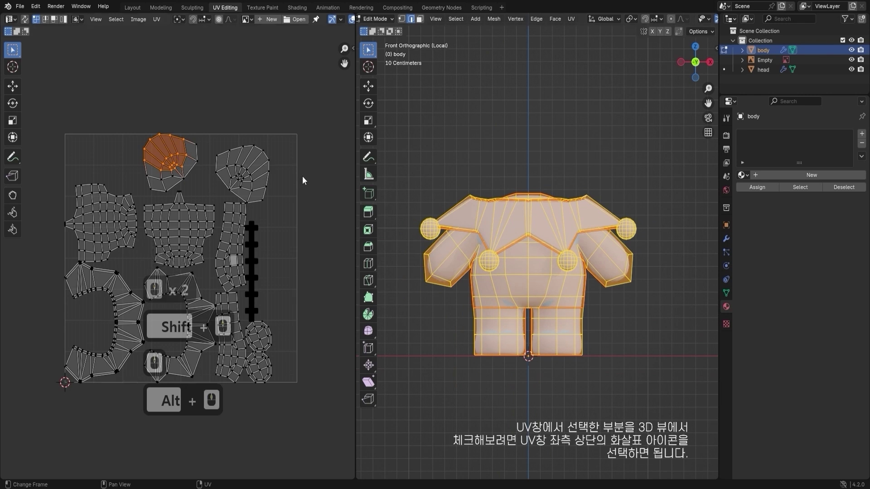
pyautogui.moveTo(295, 136); pyautogui.dragTo(221, 189)
pyautogui.moveTo(295, 115); pyautogui.dragTo(222, 189)
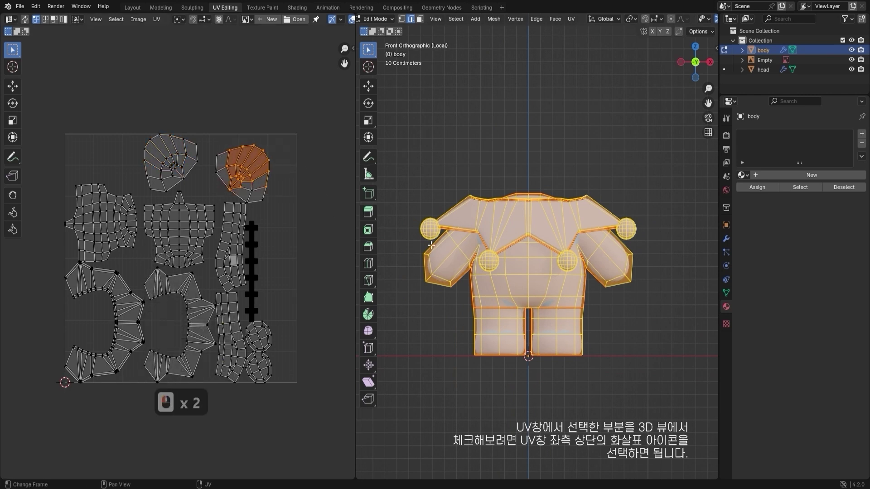
pyautogui.moveTo(557, 254); pyautogui.dragTo(543, 220, button='middle')
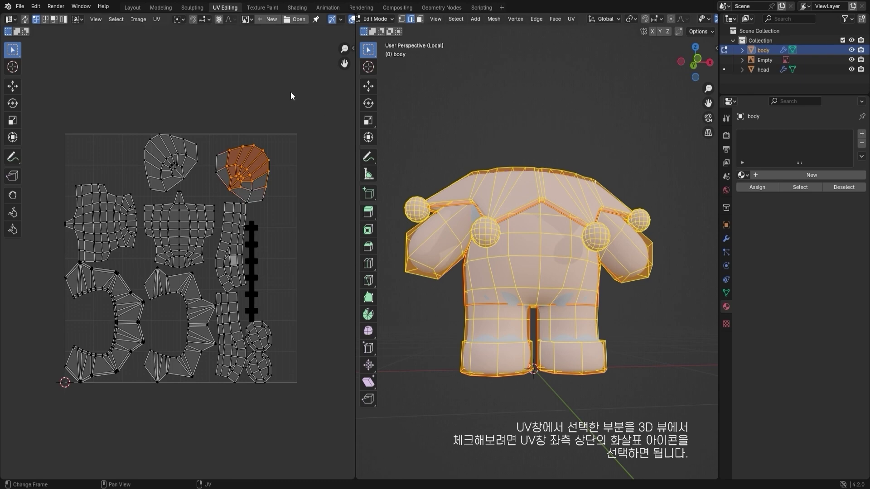
# - Turn on UV sync selection and box-select the two uppermost UV islands to identify the arms they belong to
pyautogui.click(26, 20)
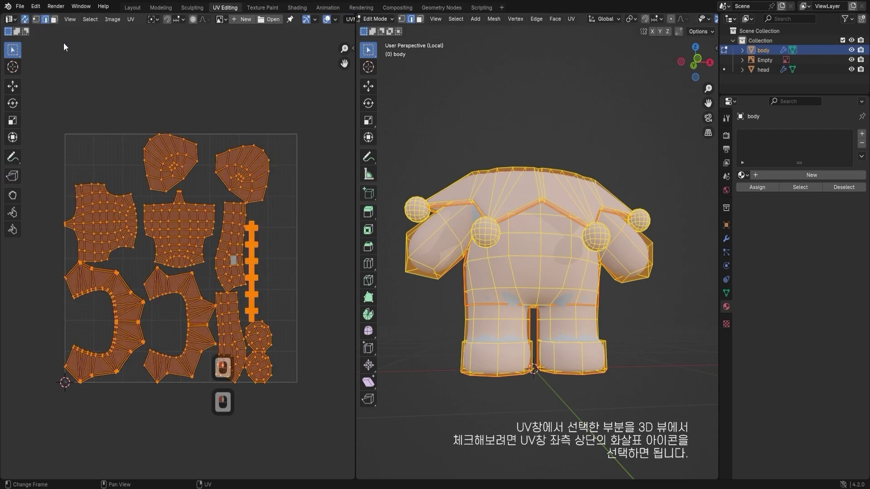
pyautogui.click(152, 132)
pyautogui.moveTo(131, 101); pyautogui.dragTo(202, 185)
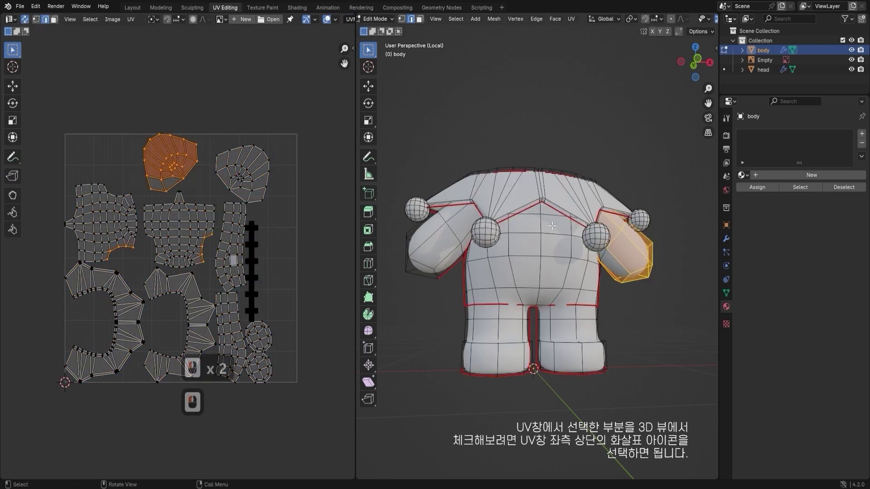
pyautogui.moveTo(521, 245); pyautogui.dragTo(594, 242, button='middle')
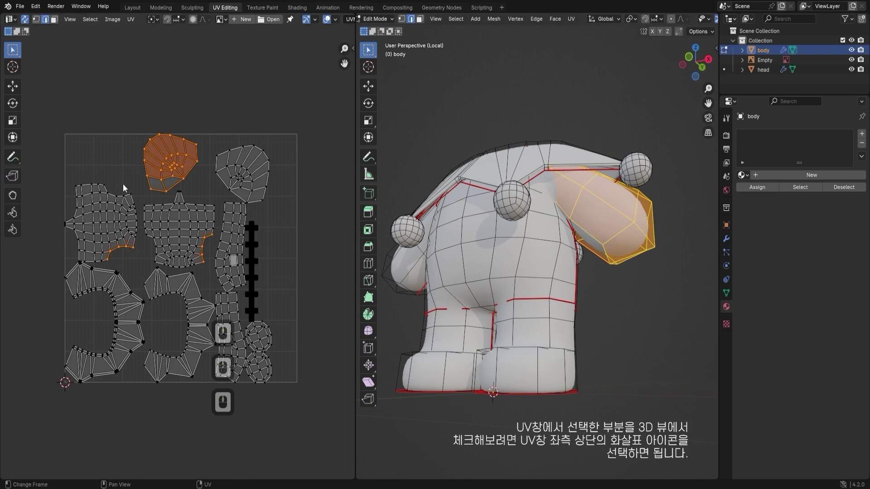
pyautogui.moveTo(130, 122); pyautogui.dragTo(187, 179)
pyautogui.moveTo(272, 129); pyautogui.dragTo(231, 191)
pyautogui.moveTo(543, 247); pyautogui.dragTo(596, 246, button='middle')
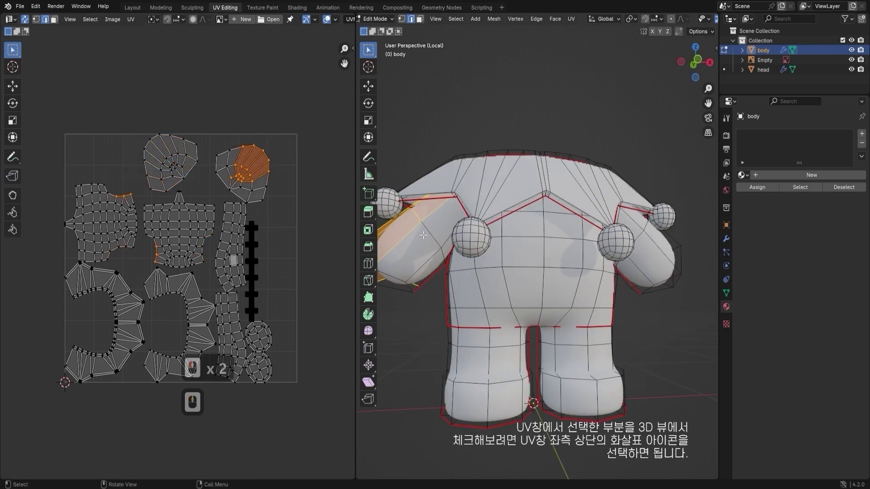
# - Select a path of faces on one arm to examine where they lie in the UV layout
pyautogui.press('3')
pyautogui.click(434, 243)
pyautogui.keyDown('shift'); pyautogui.moveTo(435, 236); pyautogui.dragTo(475, 216, button='middle'); pyautogui.keyUp('shift')
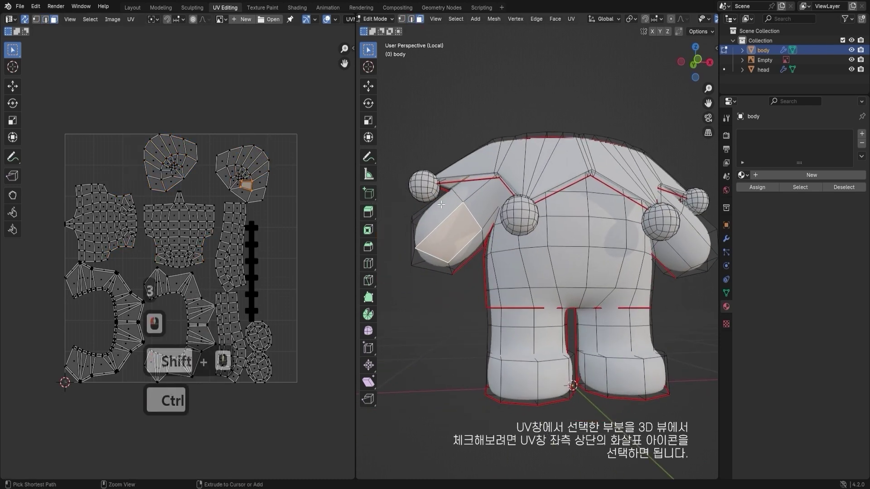
pyautogui.keyDown('ctrl'); pyautogui.click(479, 206); pyautogui.keyUp('ctrl')
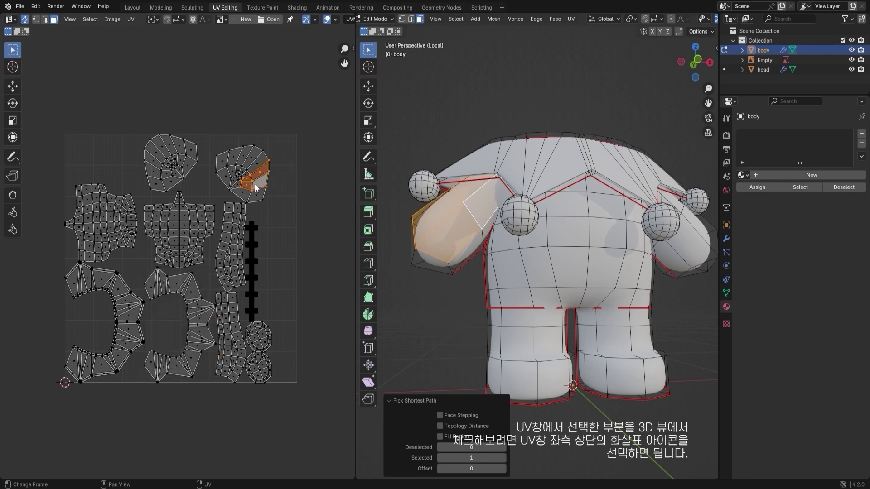
pyautogui.moveTo(466, 260)
pyautogui.mouseDown(button='middle')
pyautogui.moveTo(459, 258)
pyautogui.moveTo(468, 246)
pyautogui.mouseUp(button='middle')
pyautogui.moveTo(469, 252); pyautogui.dragTo(544, 264, button='middle')
# - Switch to edge selection and select the line of edges running lengthwise along the outer side of one arm
pyautogui.press('2')
pyautogui.click(479, 216)
pyautogui.keyDown('ctrl'); pyautogui.click(473, 213); pyautogui.keyUp('ctrl')
pyautogui.keyDown('alt'); pyautogui.click(592, 260); pyautogui.keyUp('alt')
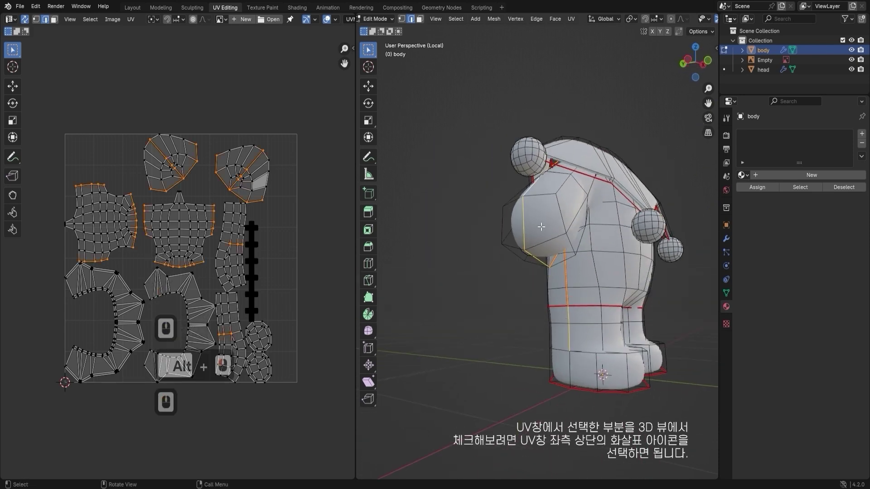
pyautogui.keyDown('shift'); pyautogui.click(535, 242); pyautogui.keyUp('shift')
pyautogui.keyDown('shift'); pyautogui.click(532, 200); pyautogui.keyUp('shift')
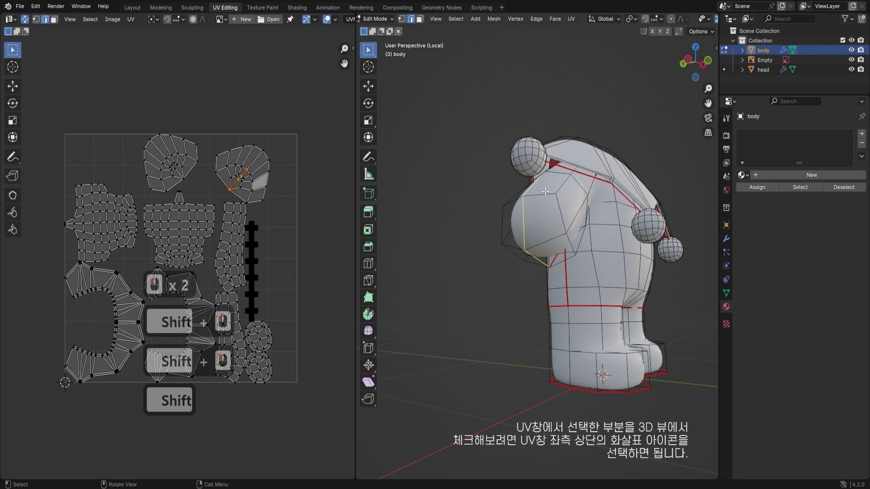
# - Inspect the selected arm edges up close and from the side, using X-ray temporarily
pyautogui.moveTo(531, 200); pyautogui.dragTo(558, 223, button='middle')
pyautogui.hotkey('alt', 'z')
pyautogui.scroll(6, 558, 223)
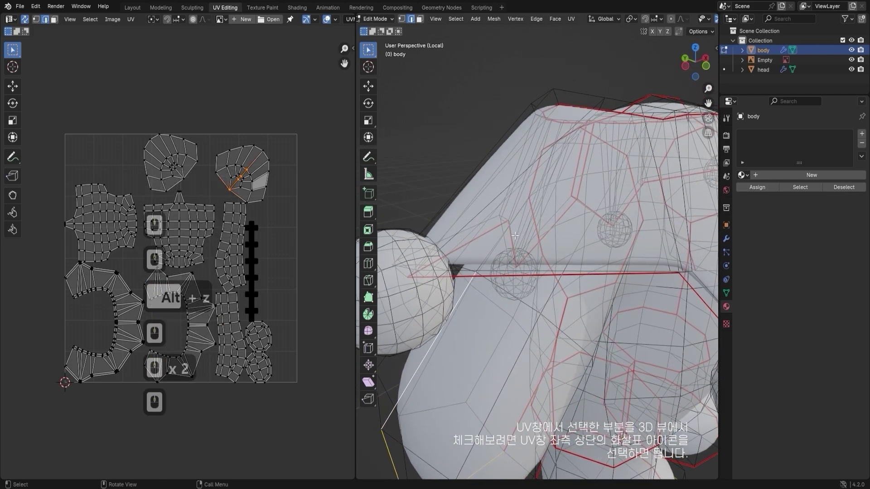
pyautogui.moveTo(492, 255); pyautogui.dragTo(490, 235, button='middle')
pyautogui.scroll(-6, 540, 230)
pyautogui.hotkey('alt', 'z')
pyautogui.scroll(3, 204, 186)
# - Complete the edge line across both arm islands in the UV layout and mark the selected edges as seams
pyautogui.keyDown('shift'); pyautogui.click(311, 142); pyautogui.keyUp('shift')
pyautogui.keyDown('shift'); pyautogui.click(188, 171); pyautogui.keyUp('shift')
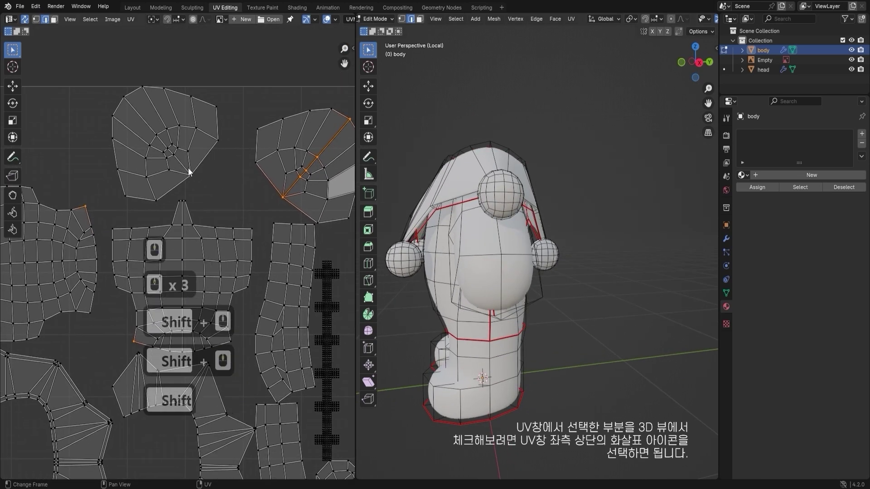
pyautogui.keyDown('shift'); pyautogui.click(181, 164); pyautogui.keyUp('shift')
pyautogui.keyDown('shift'); pyautogui.click(169, 149); pyautogui.keyUp('shift')
pyautogui.keyDown('shift'); pyautogui.click(151, 123); pyautogui.keyUp('shift')
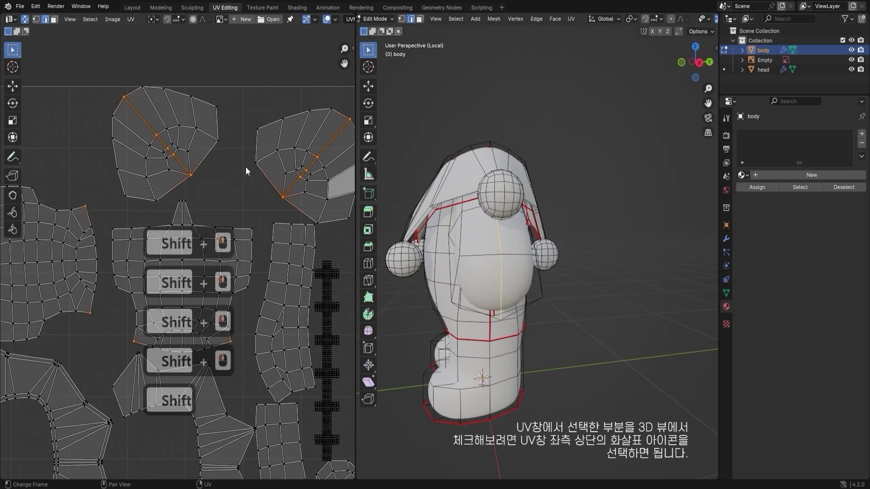
pyautogui.moveTo(246, 166); pyautogui.dragTo(195, 168, button='middle')
pyautogui.moveTo(547, 201); pyautogui.dragTo(605, 204, button='middle')
pyautogui.press('u')
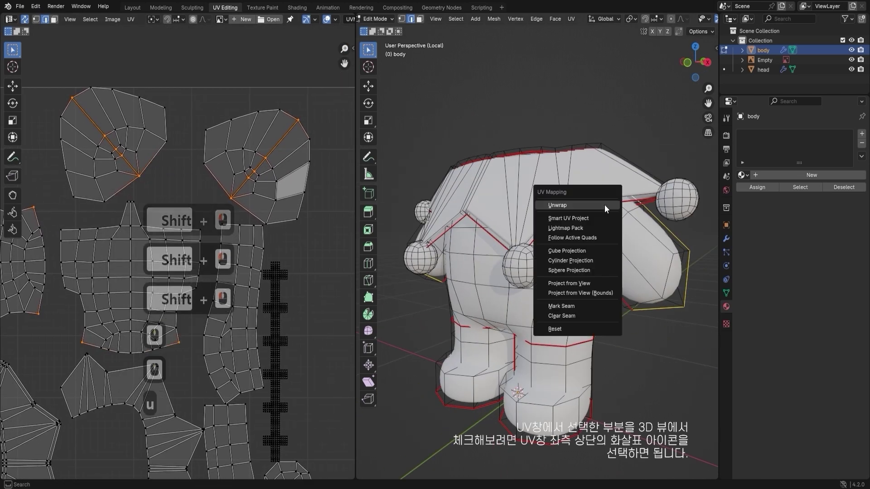
pyautogui.click(590, 305)
# - Select the entire body mesh and unwrap it again with the new arm seams
pyautogui.press('a')
pyautogui.press('u')
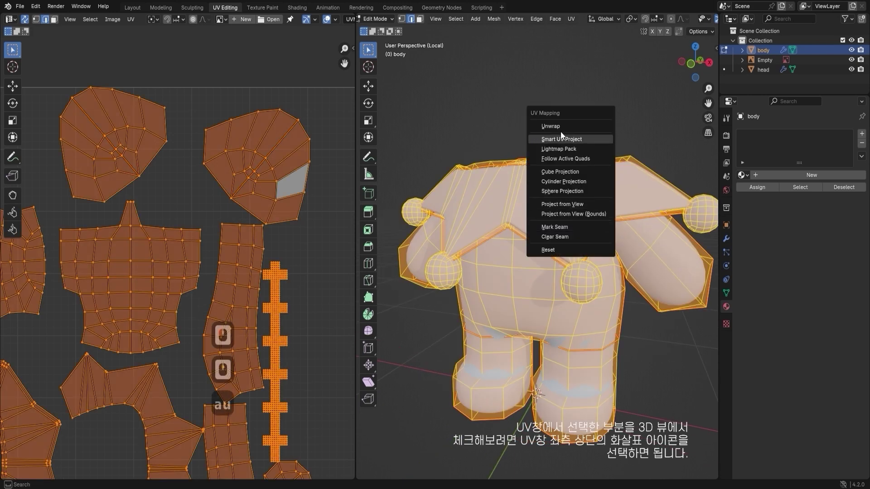
pyautogui.click(559, 131)
# - Box-select part of the upper arm island in the UV layout and check the area it covers on the body
pyautogui.click(336, 150)
pyautogui.moveTo(207, 78); pyautogui.dragTo(306, 185)
pyautogui.moveTo(322, 163); pyautogui.dragTo(330, 165, button='middle')
pyautogui.keyDown('alt'); pyautogui.moveTo(521, 254); pyautogui.dragTo(486, 245, button='middle'); pyautogui.keyUp('alt')
pyautogui.scroll(-3, 486, 245)
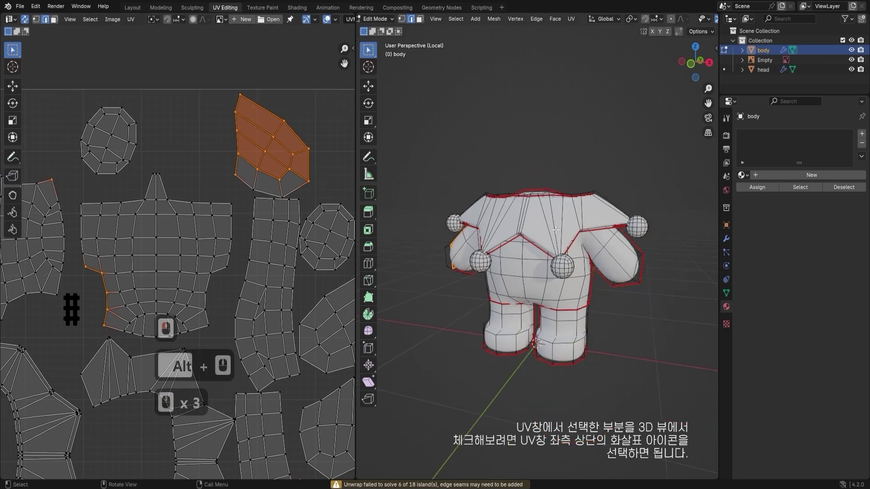
pyautogui.keyDown('shift'); pyautogui.moveTo(332, 164); pyautogui.dragTo(293, 145, button='middle'); pyautogui.keyUp('shift')
pyautogui.scroll(-3, 293, 146)
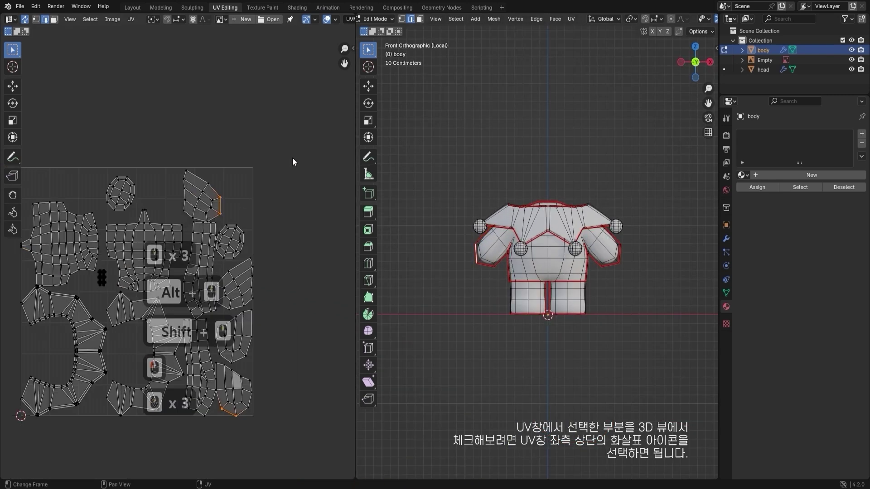
# - Show the Untitled.001 grid image behind the UVs and put the body in Object Mode with Material Preview shading
pyautogui.click(221, 19)
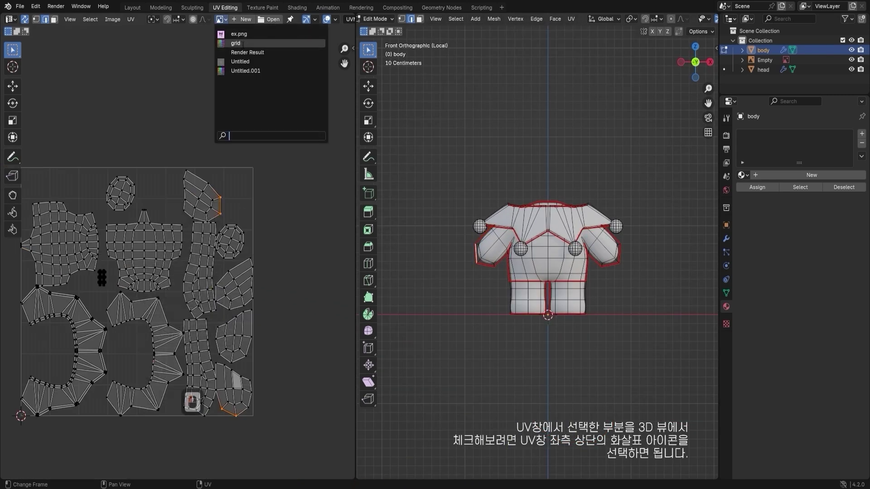
pyautogui.click(245, 71)
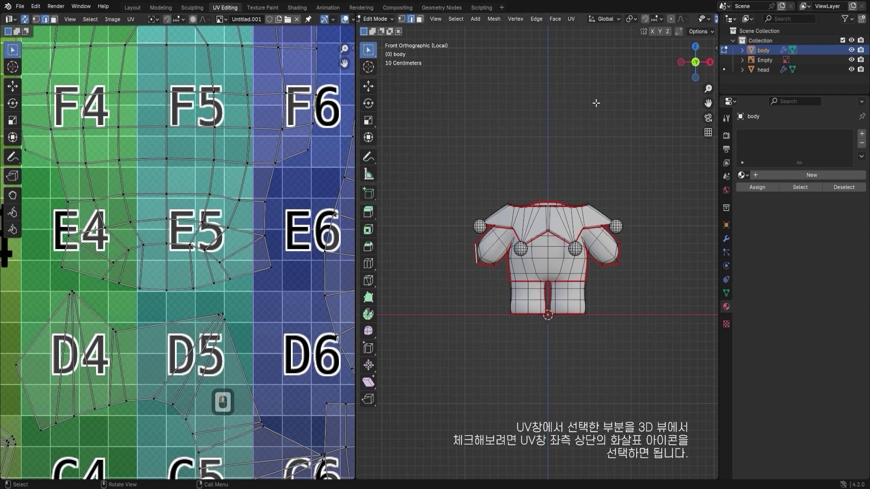
pyautogui.scroll(-4, 691, 19)
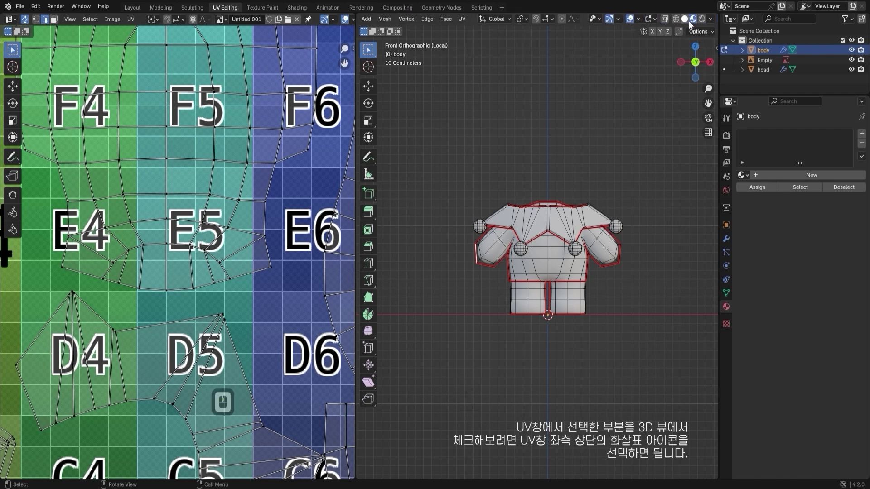
pyautogui.hotkey('ctrl', 'Tab')
pyautogui.scroll(-6, 115, 209)
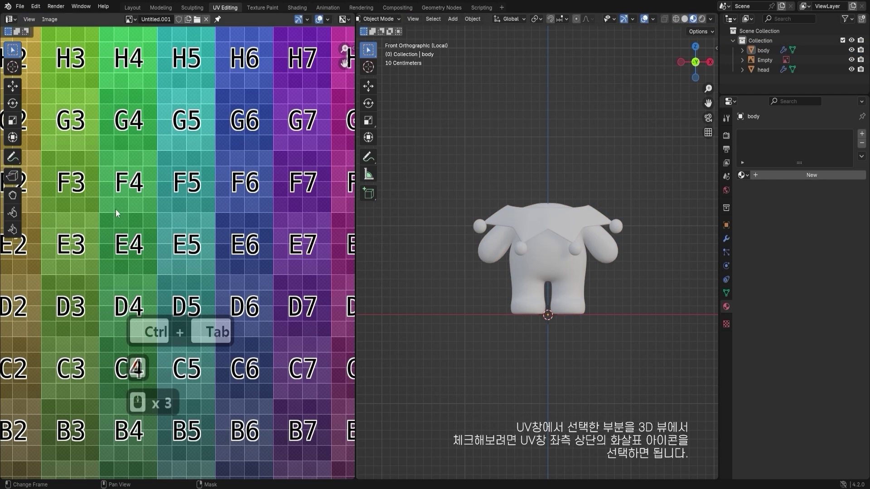
# - Select all of the body's mesh, return to Object Mode, and assign the existing Material.002 to the body
pyautogui.press('Tab')
pyautogui.press('a')
pyautogui.press('Tab')
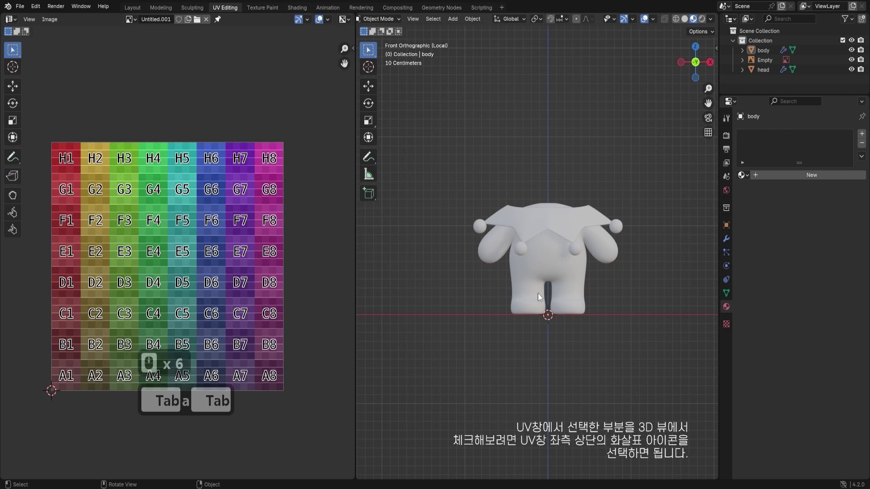
pyautogui.click(743, 175)
pyautogui.click(743, 176)
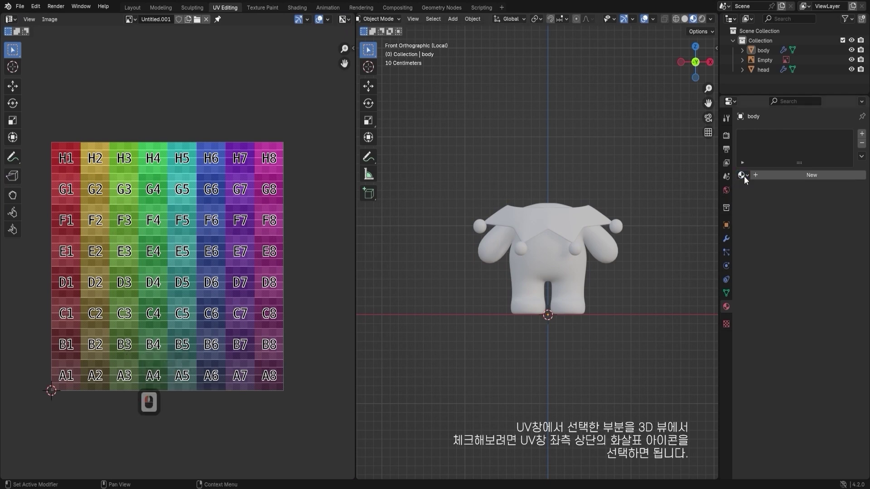
pyautogui.click(600, 247)
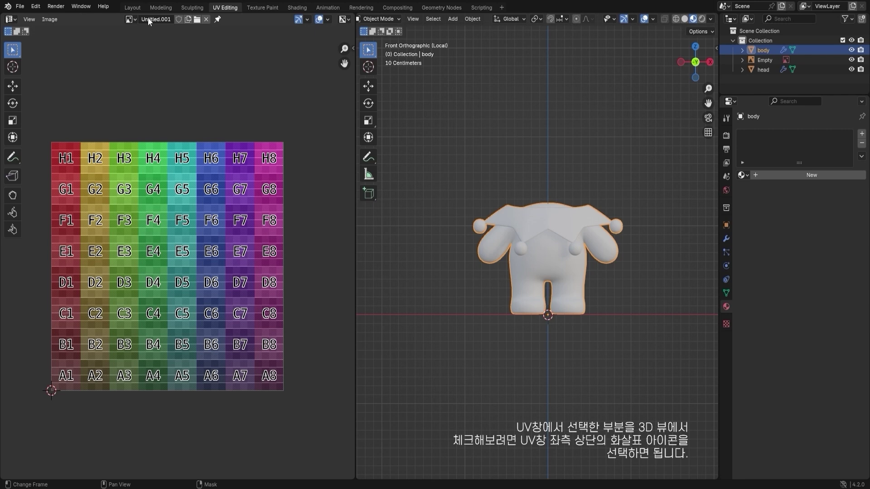
pyautogui.click(742, 175)
pyautogui.click(767, 208)
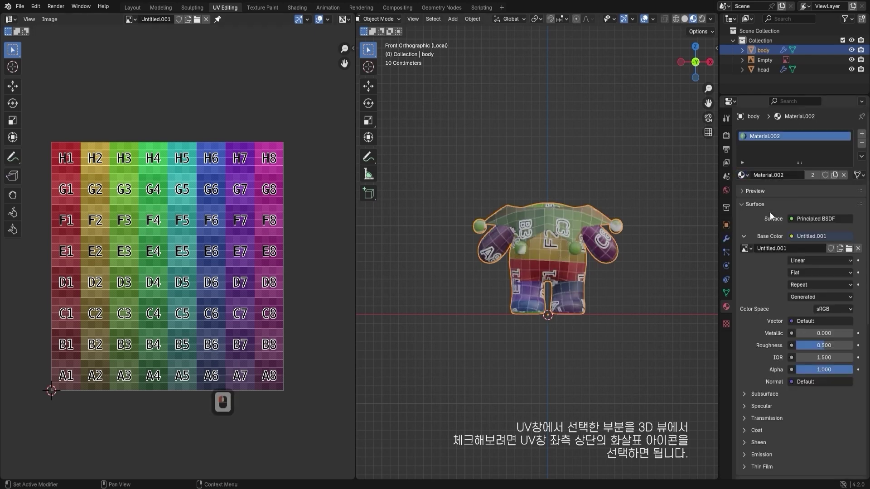
# - Examine the grid texture on the body from several angles, and briefly check its UV layout in Edit Mode
pyautogui.scroll(2, 640, 237)
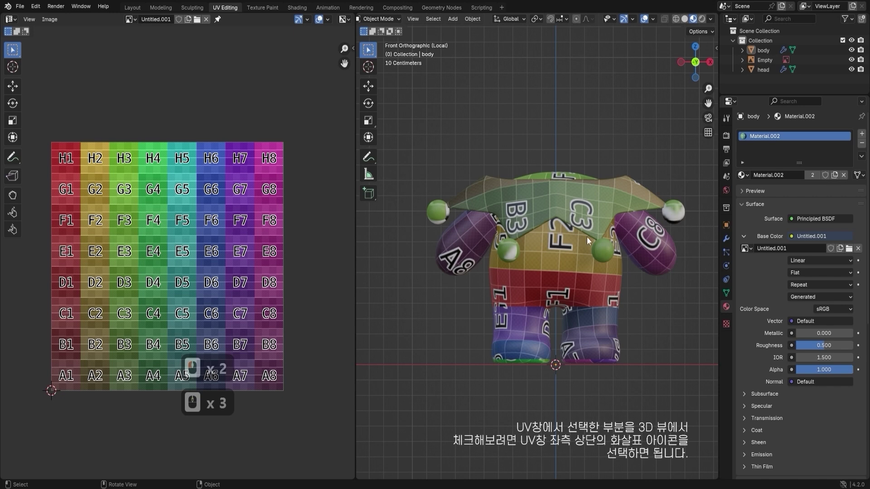
pyautogui.moveTo(586, 237); pyautogui.dragTo(520, 275, button='middle')
pyautogui.click(570, 279)
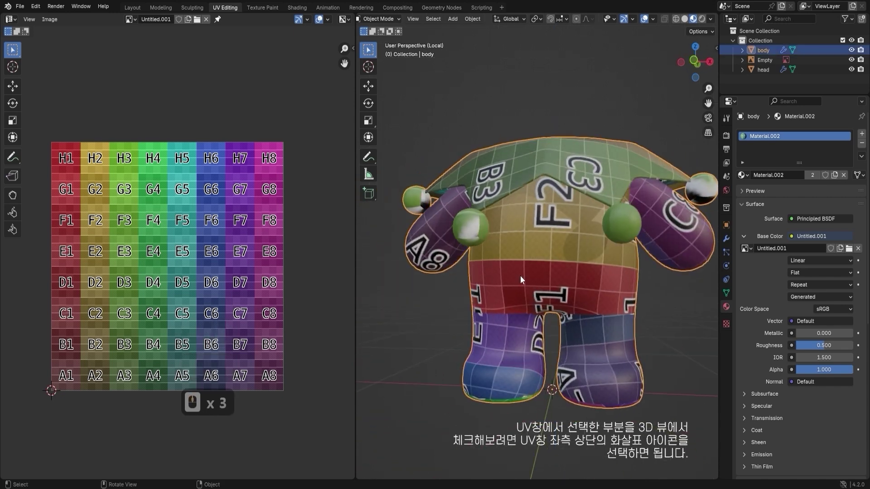
pyautogui.moveTo(579, 301); pyautogui.dragTo(509, 263, button='middle')
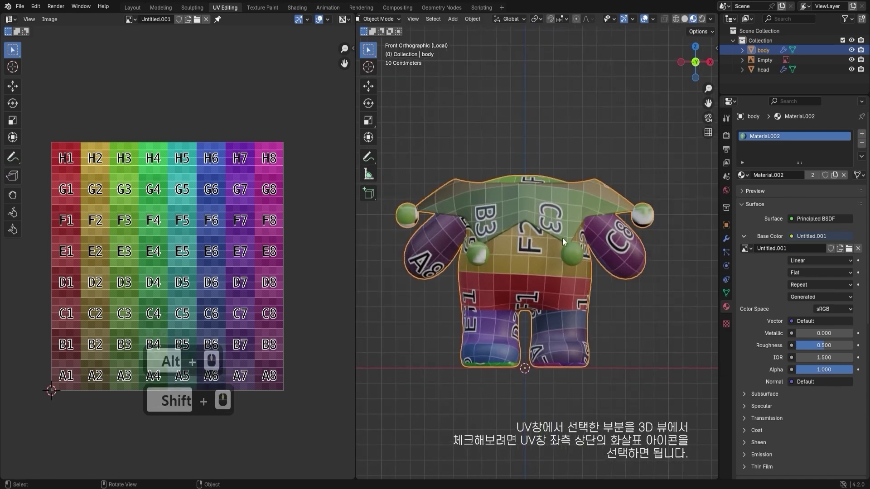
pyautogui.moveTo(561, 238); pyautogui.dragTo(652, 218, button='middle')
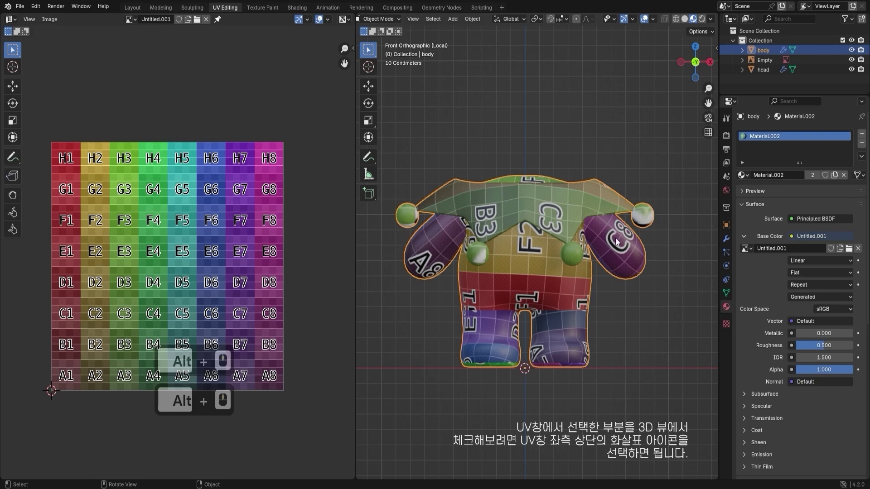
pyautogui.moveTo(418, 222); pyautogui.dragTo(613, 266, button='middle')
pyautogui.press('Tab')
pyautogui.hotkey('ctrl', 'Tab')
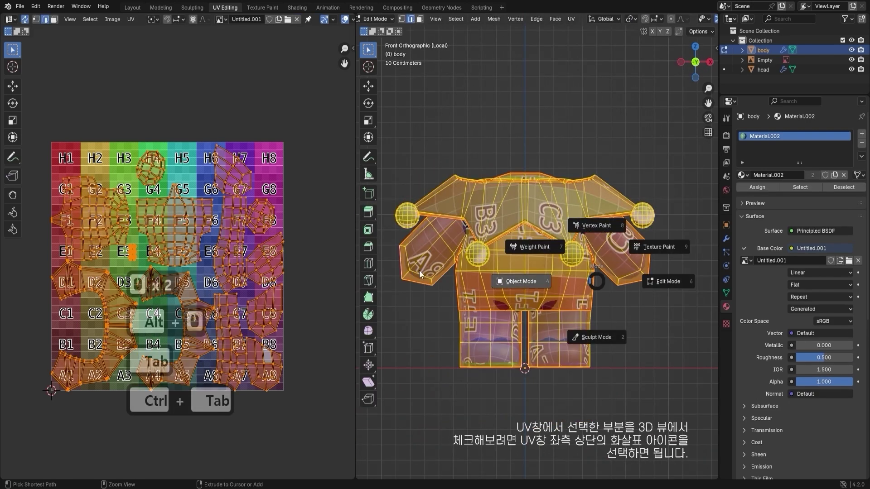
pyautogui.click(673, 355)
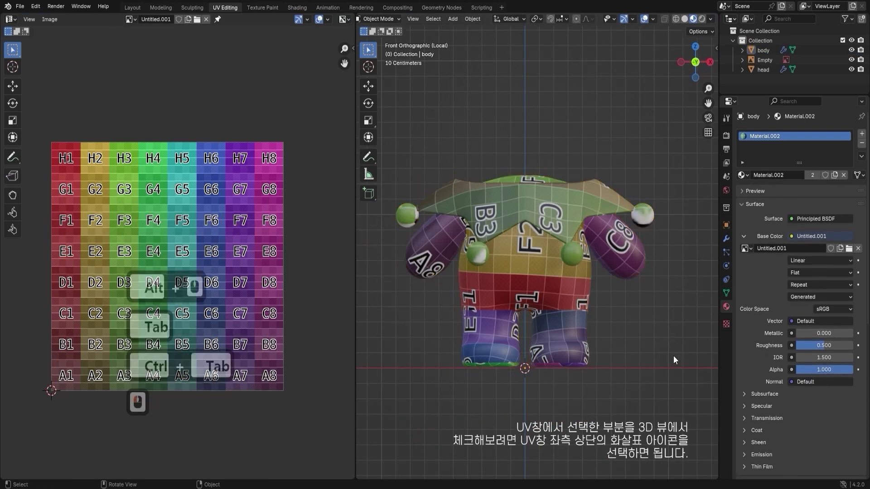
# - Unlink the Untitled.001 image from the UV editor and show the whole character in the Layout workspace with Material Preview
pyautogui.click(206, 19)
pyautogui.click(133, 8)
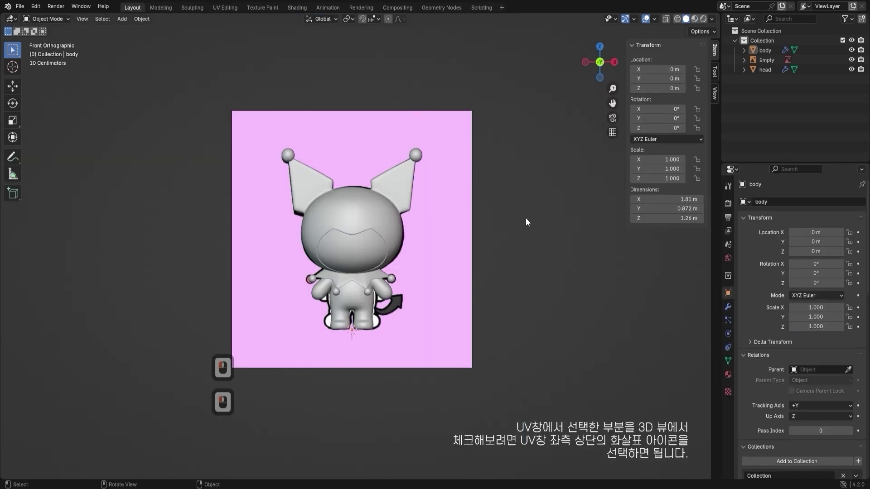
pyautogui.click(694, 19)
pyautogui.click(395, 218)
pyautogui.scroll(3, 397, 249)
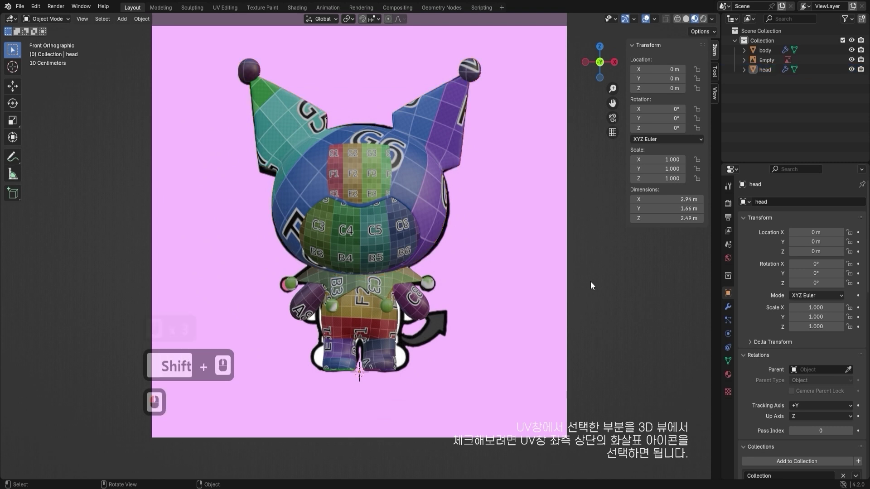
# - Save the file and deselect the head
pyautogui.click(380, 230)
pyautogui.click(380, 230)
pyautogui.click(583, 281)
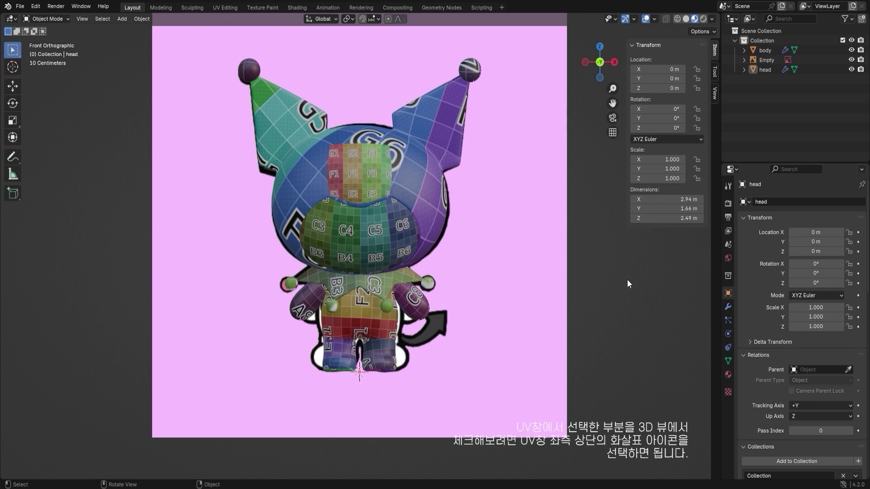
pyautogui.click(639, 280)
pyautogui.click(638, 281)
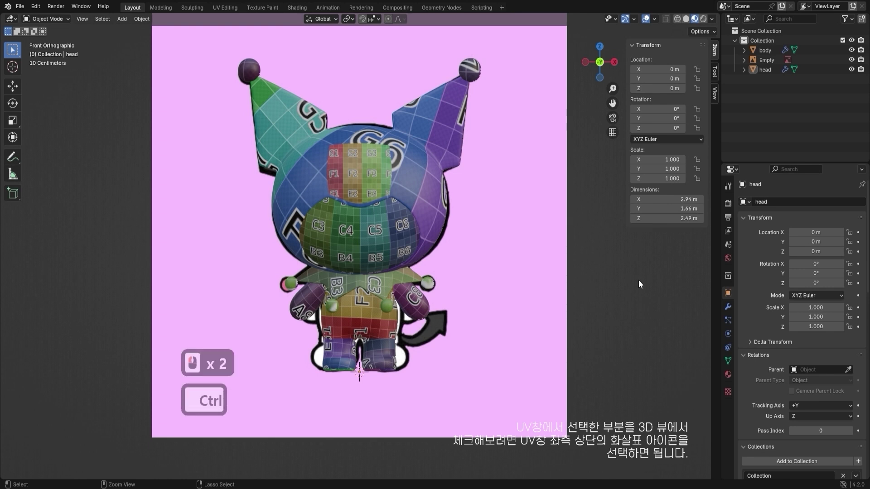
pyautogui.hotkey('ctrl', 's')
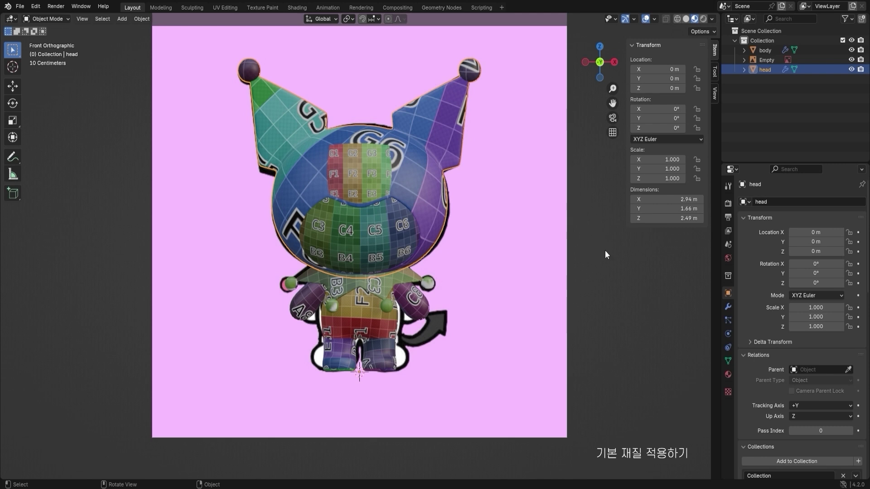
pyautogui.hotkey('alt', 'a')
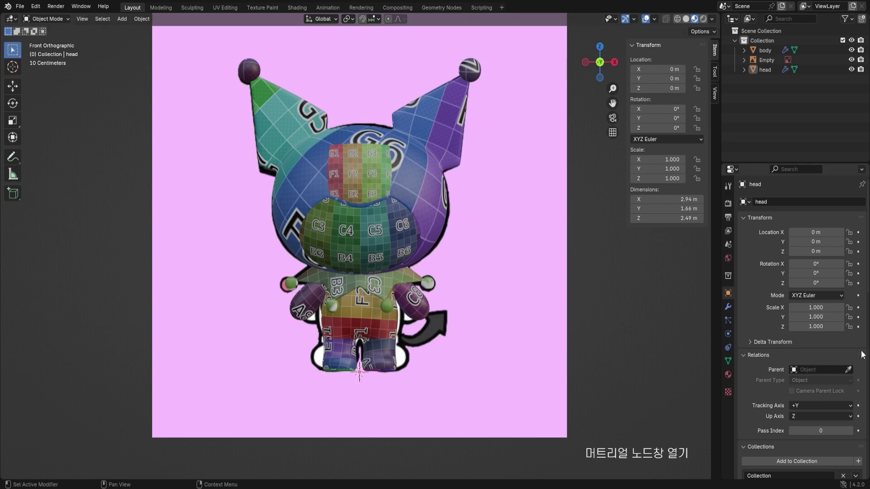
# - Show the head's material properties, split the viewport horizontally, and turn the new lower area into a Shader Editor with its nodes deselected
pyautogui.click(728, 375)
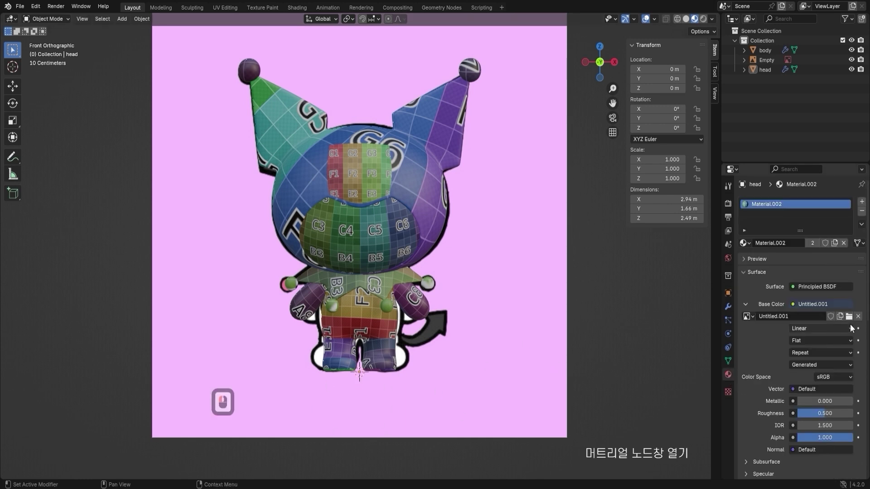
pyautogui.click(695, 330)
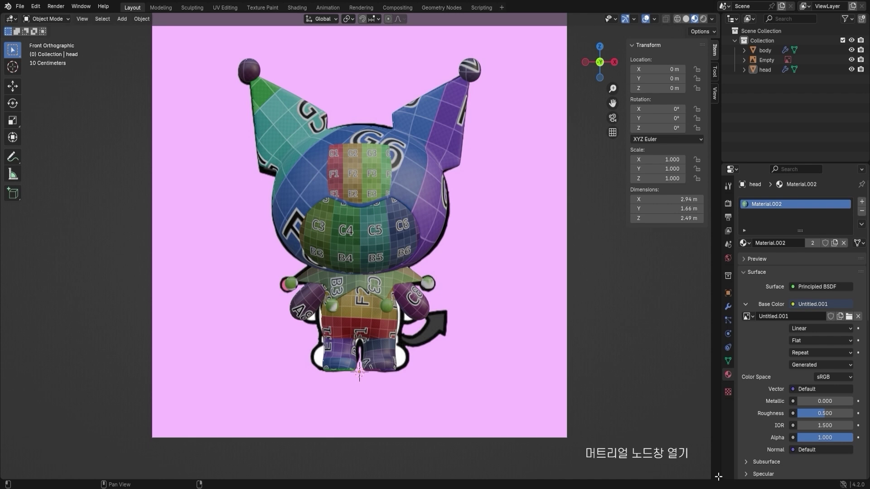
pyautogui.moveTo(717, 468); pyautogui.dragTo(136, 301)
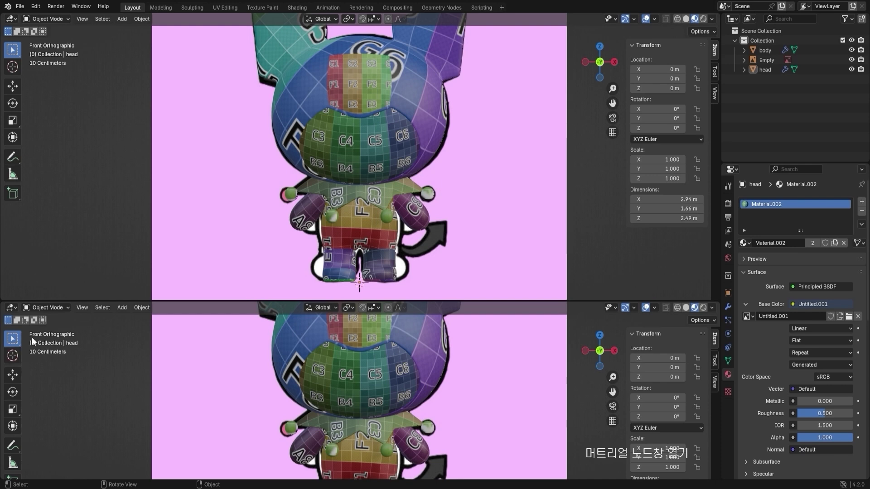
pyautogui.click(11, 308)
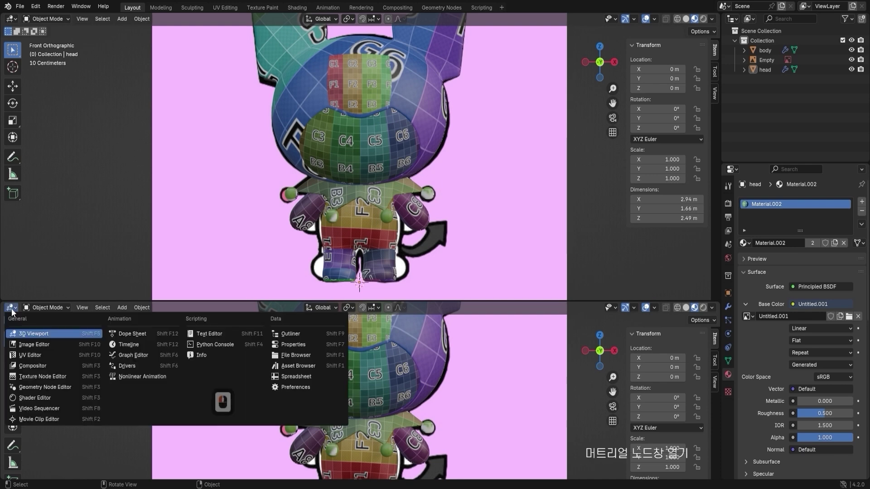
pyautogui.click(44, 398)
pyautogui.scroll(7, 134, 395)
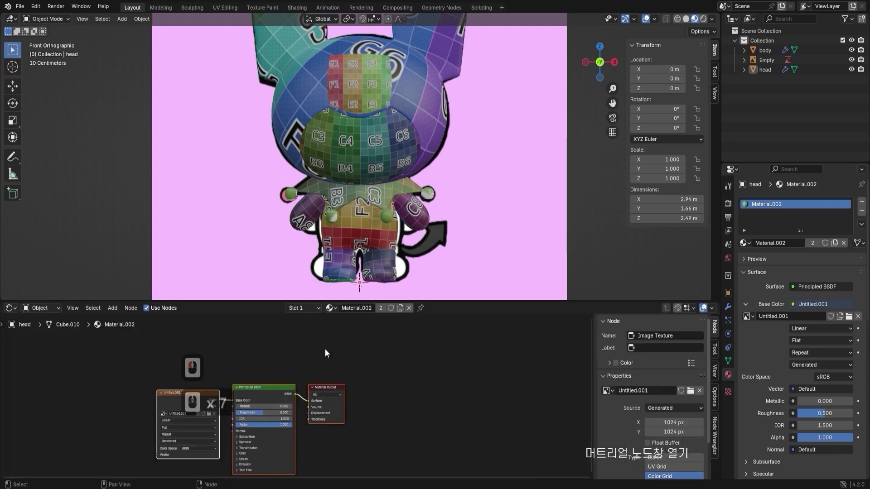
pyautogui.click(324, 350)
pyautogui.moveTo(314, 366); pyautogui.dragTo(496, 325, button='middle')
pyautogui.scroll(1, 453, 336)
pyautogui.moveTo(402, 351); pyautogui.dragTo(302, 371, button='middle')
pyautogui.scroll(1, 301, 372)
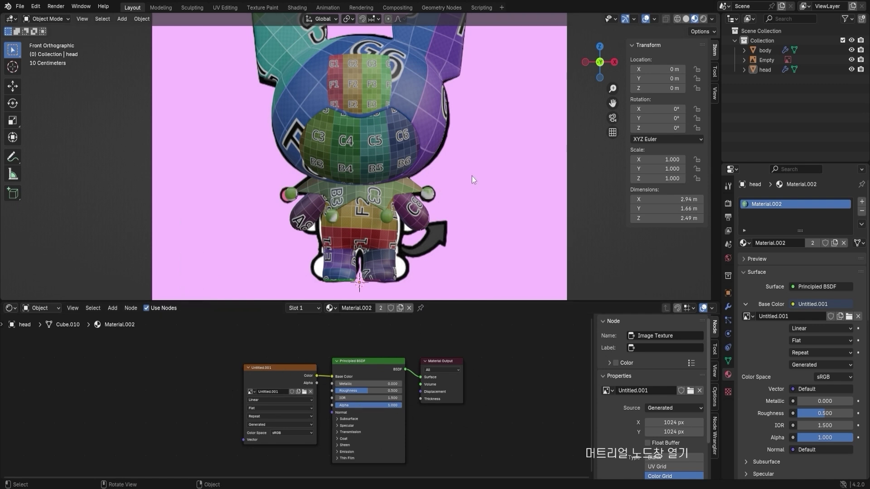
# - Select the body and inspect the Principled BSDF and Image Texture nodes of its Material.002
pyautogui.scroll(-3, 401, 164)
pyautogui.keyDown('shift'); pyautogui.moveTo(401, 165); pyautogui.dragTo(398, 198, button='middle'); pyautogui.keyUp('shift')
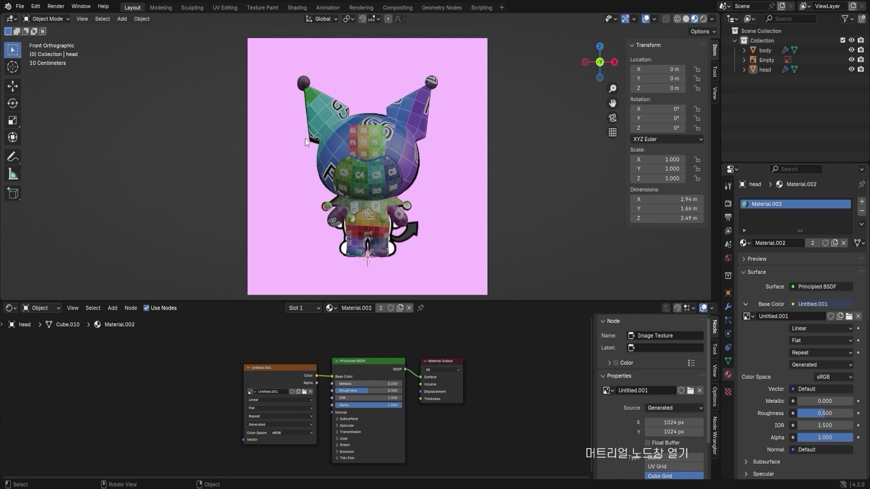
pyautogui.doubleClick(393, 154)
pyautogui.click(369, 222)
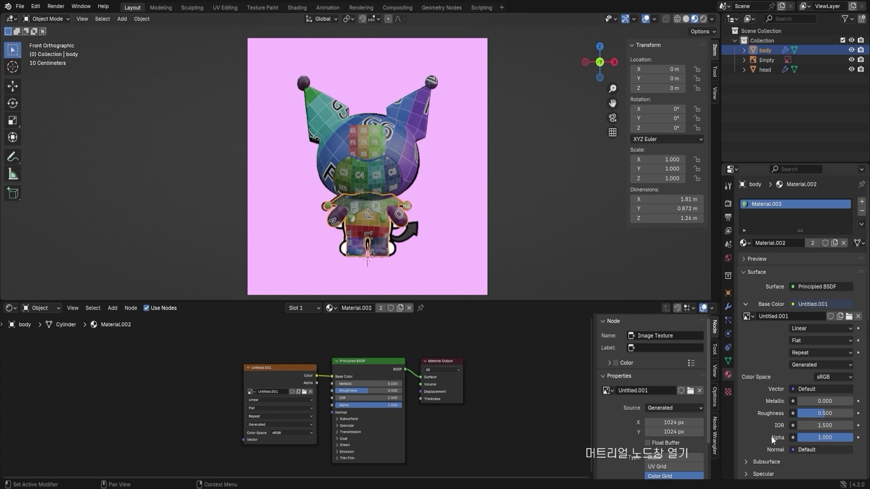
pyautogui.scroll(3, 460, 434)
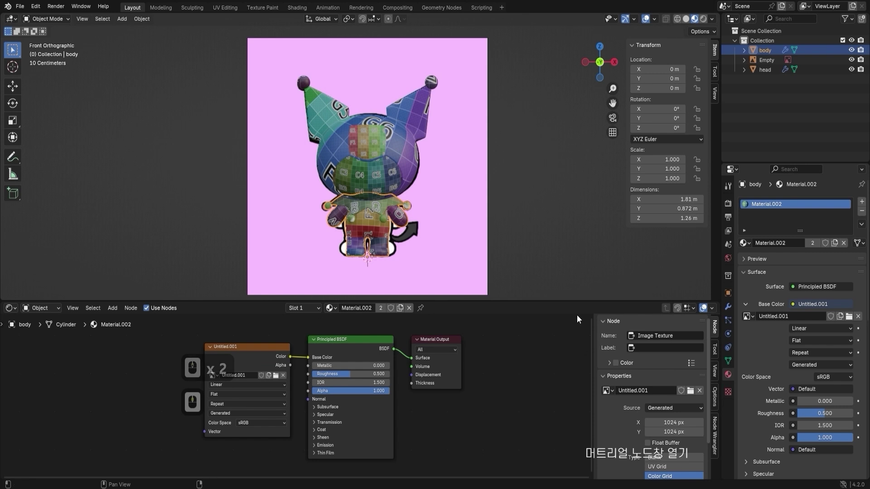
pyautogui.scroll(2, 348, 338)
pyautogui.click(320, 346)
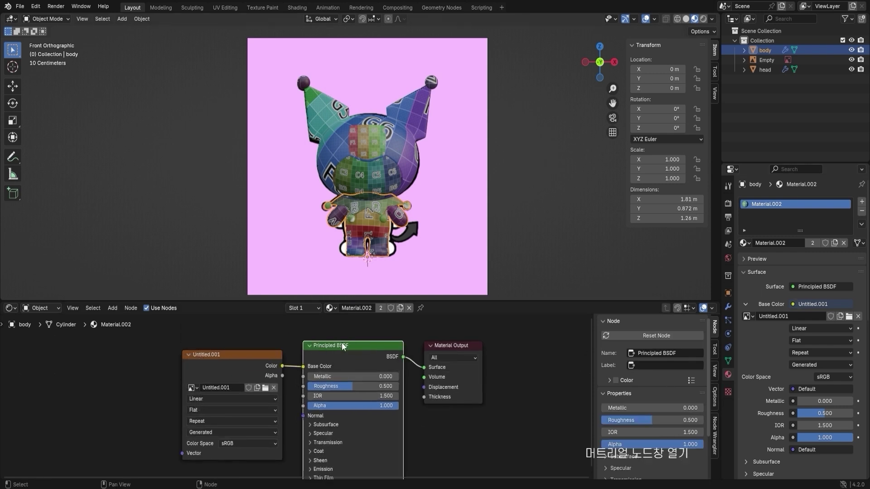
pyautogui.click(332, 344)
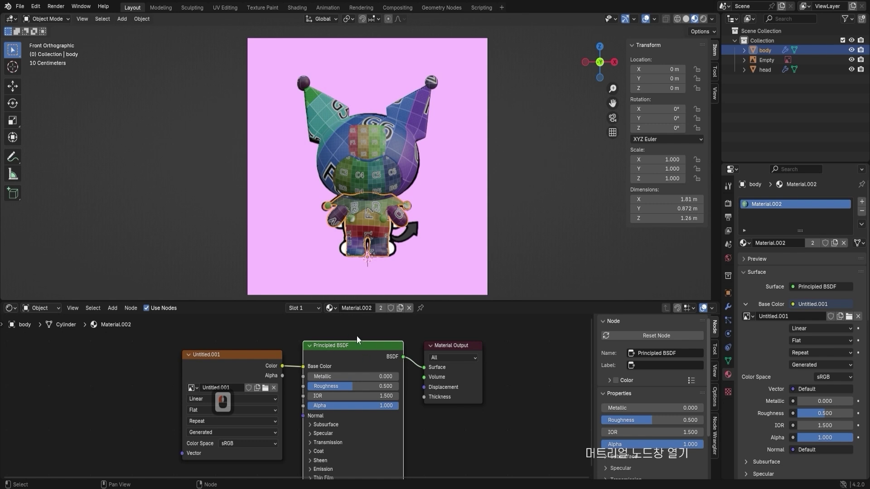
pyautogui.click(213, 355)
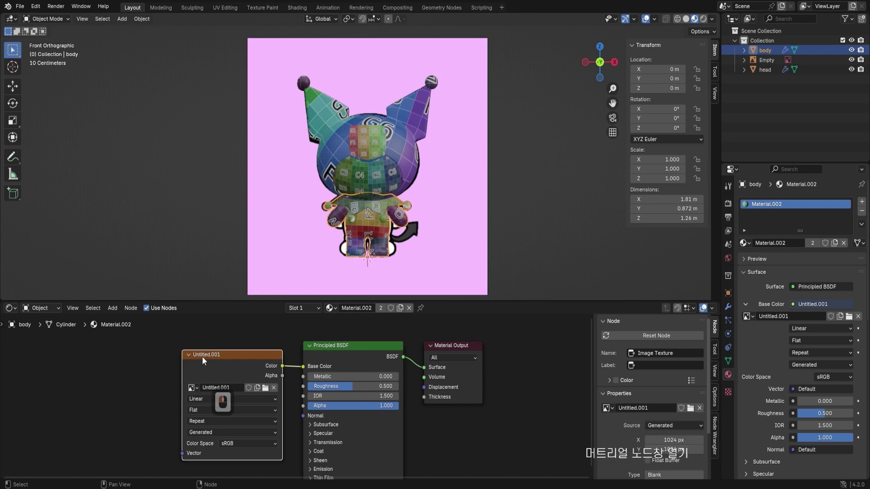
# - Spread the Image Texture, Principled BSDF and Material Output nodes of Material.002 further apart in the Shader Editor
pyautogui.moveTo(198, 355); pyautogui.dragTo(189, 347)
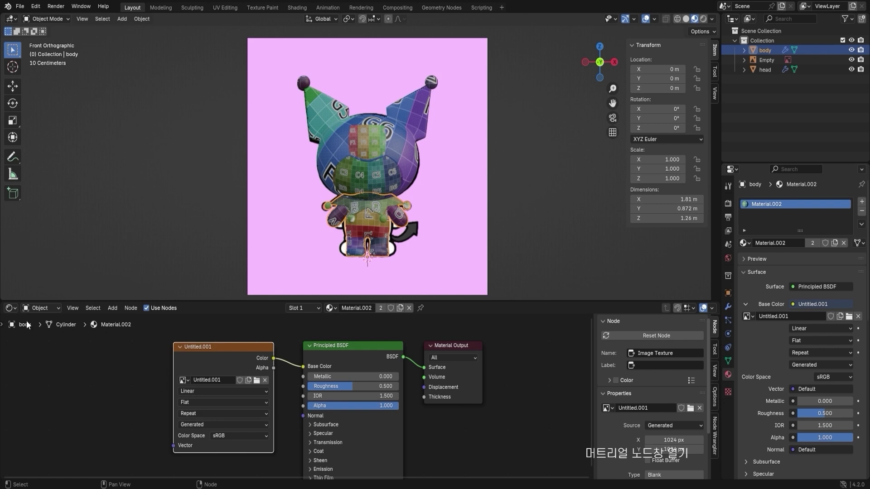
pyautogui.click(11, 308)
pyautogui.click(35, 399)
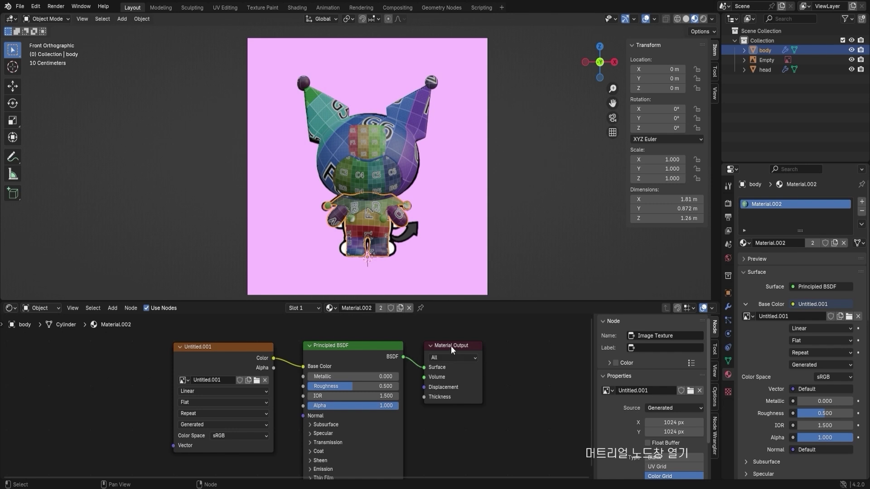
pyautogui.moveTo(450, 346); pyautogui.dragTo(495, 343)
pyautogui.moveTo(363, 345); pyautogui.dragTo(392, 342)
pyautogui.moveTo(226, 346); pyautogui.dragTo(206, 343)
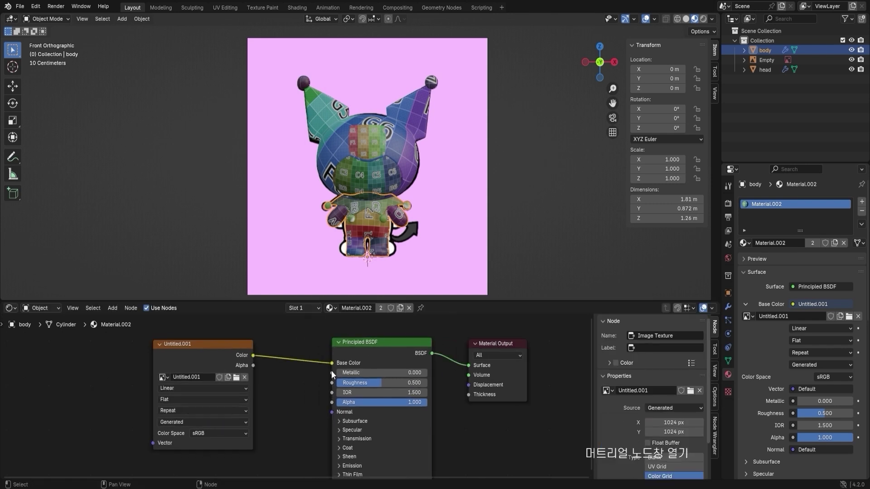
# - Delete the Untitled.001 Image Texture node from Material.002 and select the Principled BSDF node
pyautogui.doubleClick(195, 351)
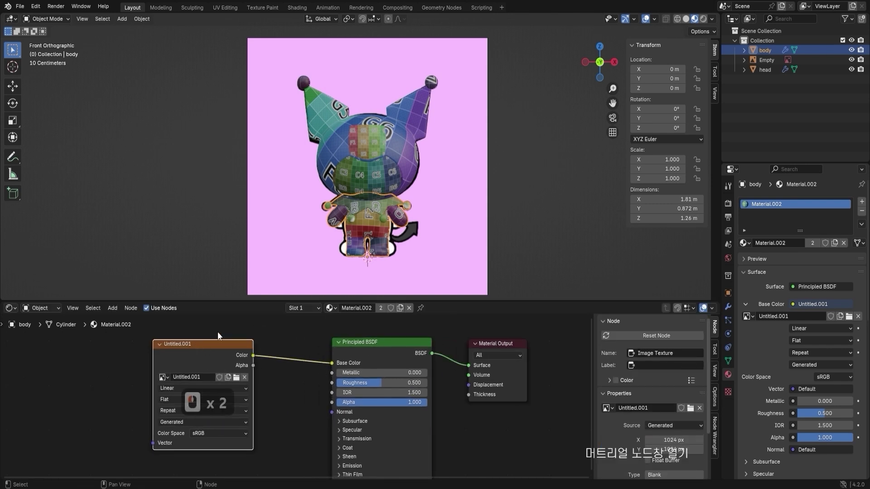
pyautogui.moveTo(291, 337); pyautogui.dragTo(201, 349)
pyautogui.press('Delete')
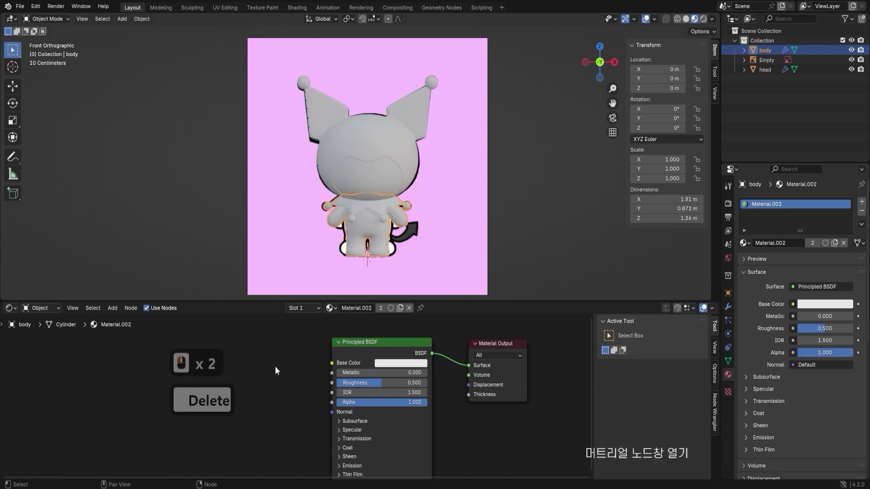
pyautogui.click(375, 344)
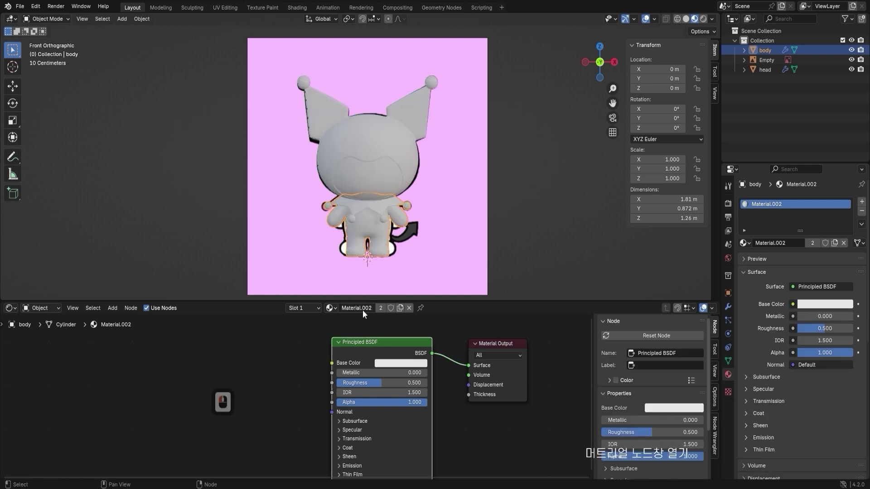
# - Unlink Material.002 from the body and create a new material named body in its slot
pyautogui.click(409, 308)
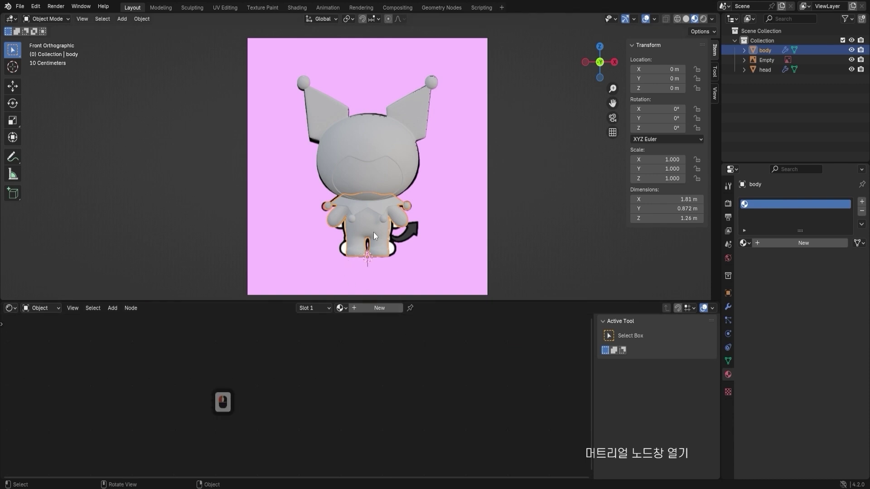
pyautogui.click(387, 309)
pyautogui.click(370, 311)
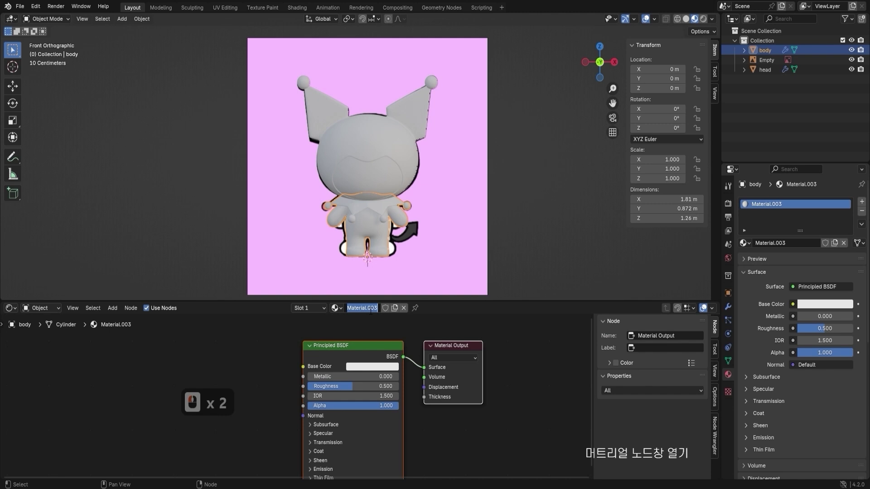
pyautogui.write('body')
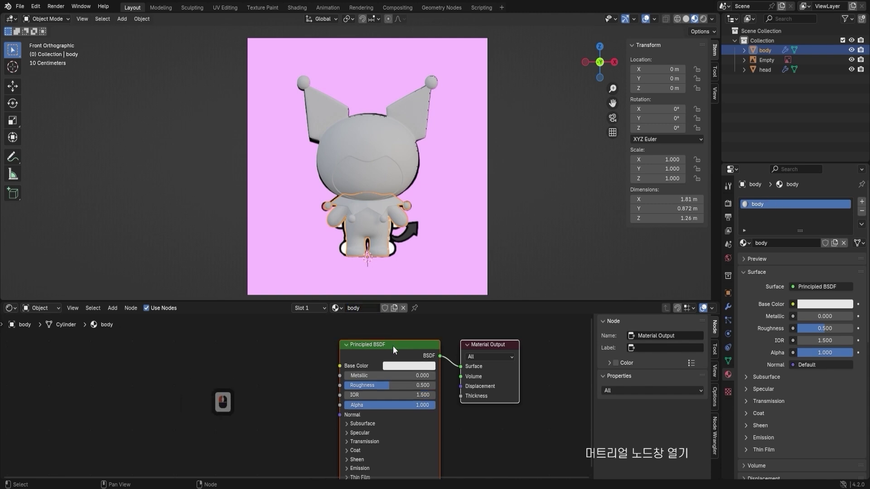
# - Rearrange the Principled BSDF and Material Output nodes of the new body material
pyautogui.click(365, 353)
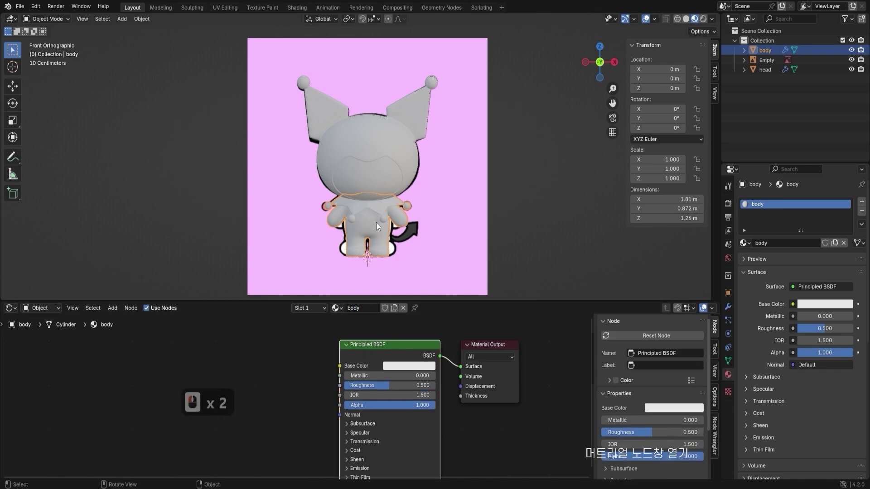
pyautogui.moveTo(384, 346); pyautogui.dragTo(369, 341)
pyautogui.moveTo(480, 344); pyautogui.dragTo(490, 341)
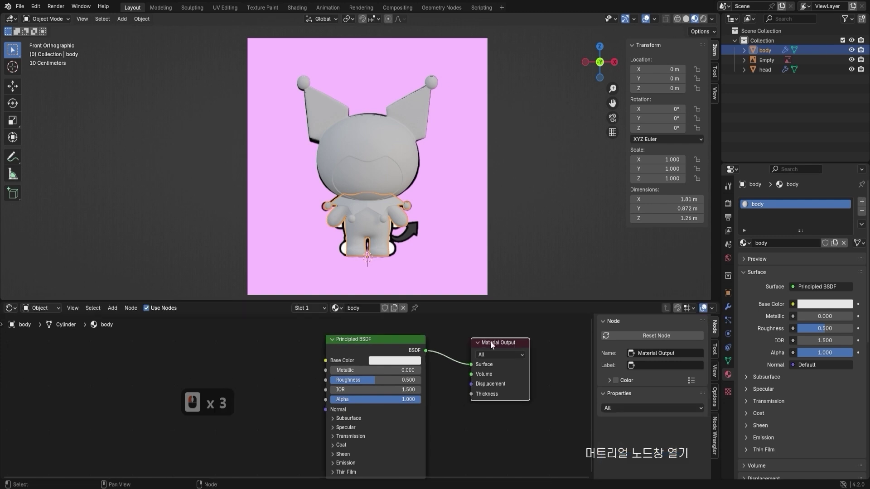
pyautogui.moveTo(379, 338); pyautogui.dragTo(398, 337)
pyautogui.moveTo(343, 359); pyautogui.dragTo(366, 357, button='middle')
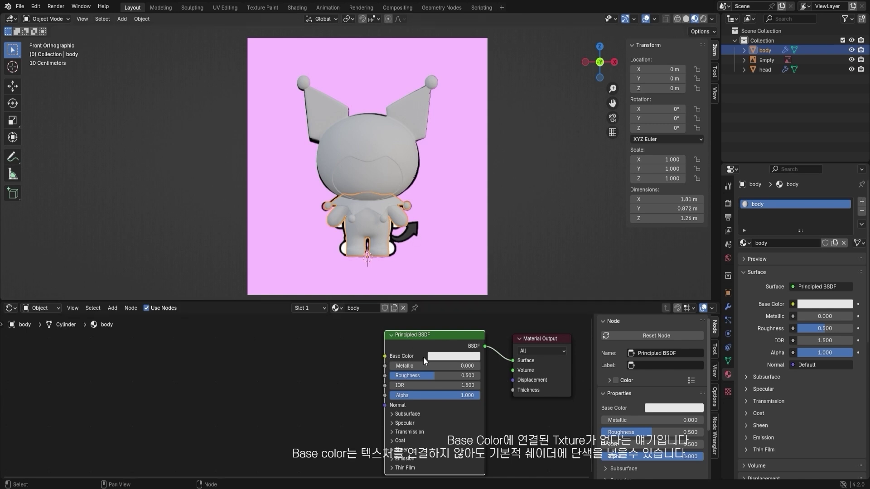
# - Set the body material's Base Color to orange with hue 0.032, saturation 0.996 and value 0.801
pyautogui.click(449, 356)
pyautogui.moveTo(461, 254); pyautogui.dragTo(452, 288)
pyautogui.click(447, 356)
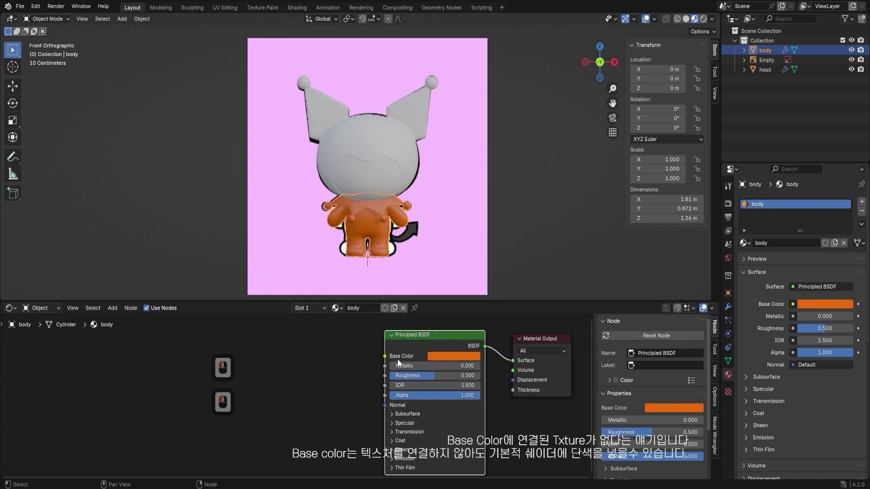
# - Change the body material's Base Color to a light, muted purple
pyautogui.click(827, 304)
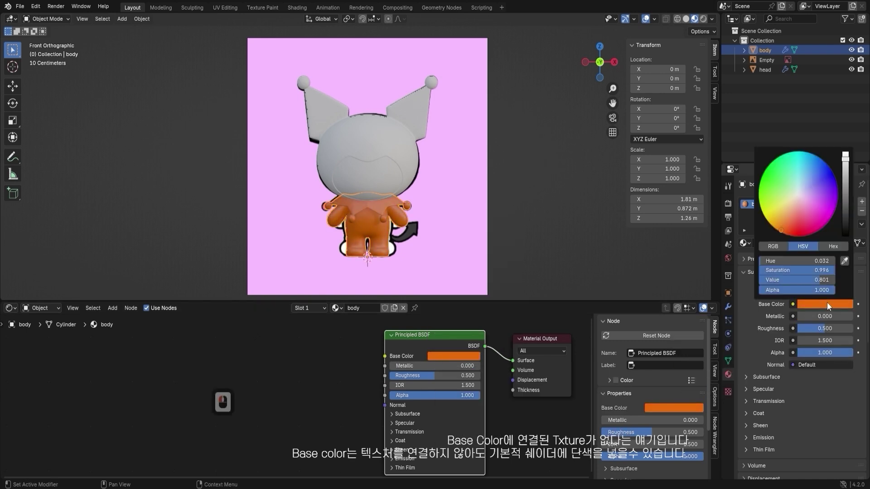
pyautogui.click(786, 209)
pyautogui.moveTo(846, 157)
pyautogui.mouseDown()
pyautogui.moveTo(845, 170)
pyautogui.moveTo(846, 154)
pyautogui.mouseUp()
pyautogui.moveTo(815, 197); pyautogui.dragTo(809, 195)
pyautogui.moveTo(846, 156); pyautogui.dragTo(845, 173)
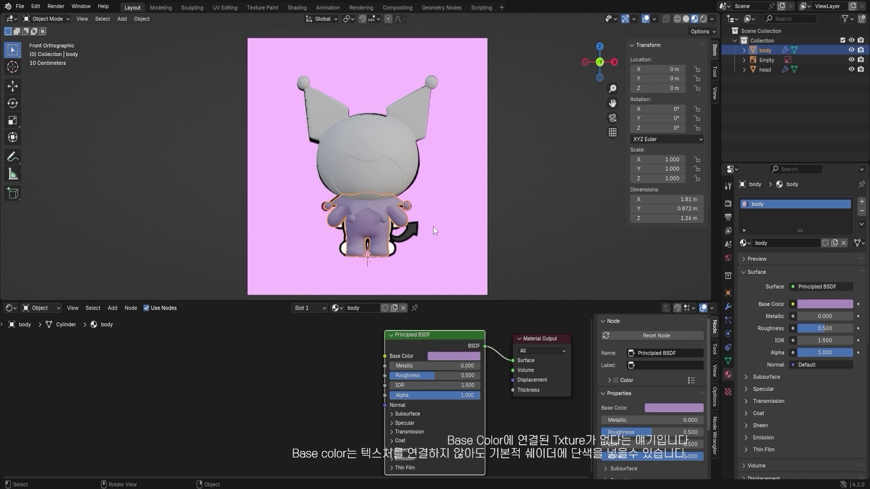
# - Briefly hide the body to view the reference drawing behind it, and show the body again
pyautogui.moveTo(433, 227); pyautogui.dragTo(383, 220, button='middle')
pyautogui.press('h')
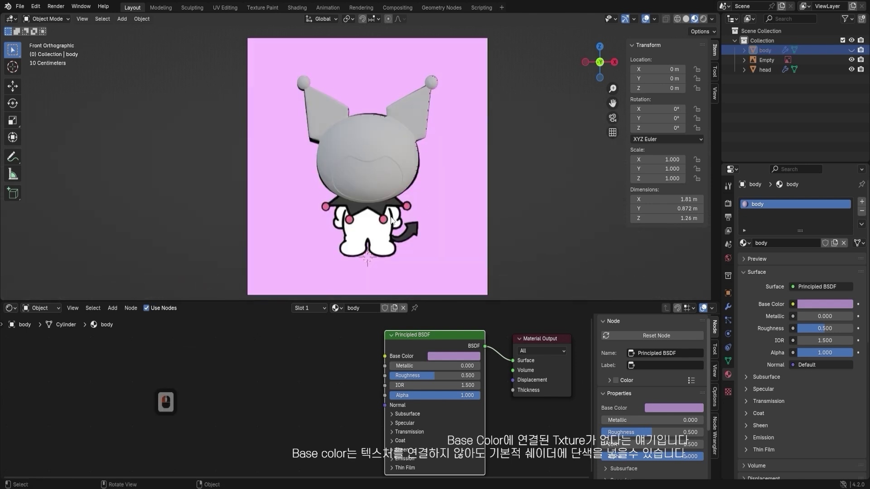
pyautogui.click(851, 50)
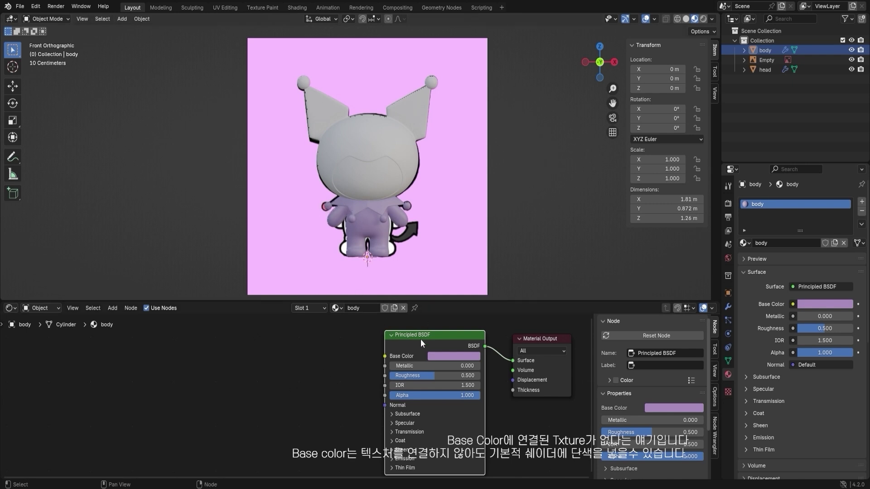
# - Nudge the Principled BSDF node and change the body material's Base Color to a medium blue
pyautogui.moveTo(422, 340); pyautogui.dragTo(420, 340)
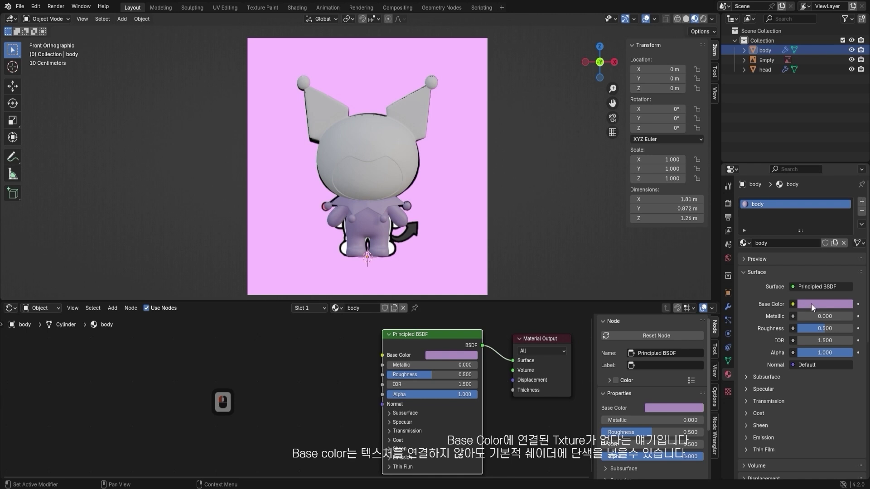
pyautogui.moveTo(811, 304)
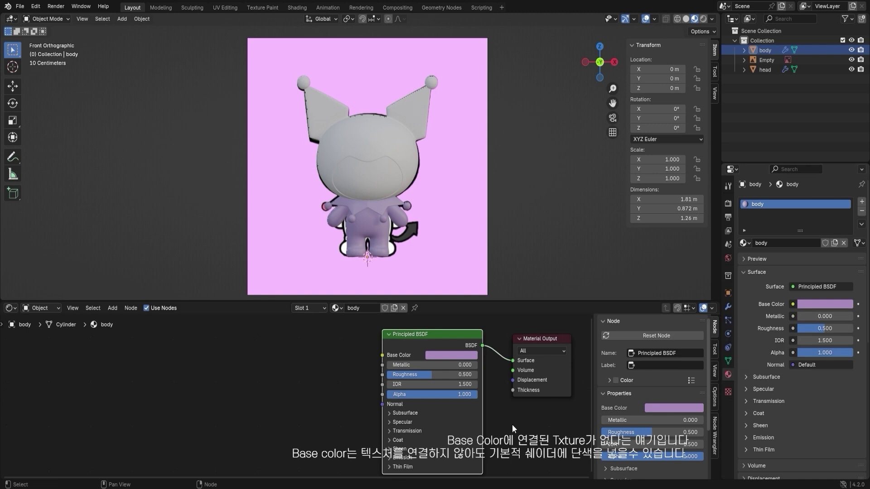
pyautogui.click(826, 302)
pyautogui.moveTo(826, 214); pyautogui.dragTo(817, 182)
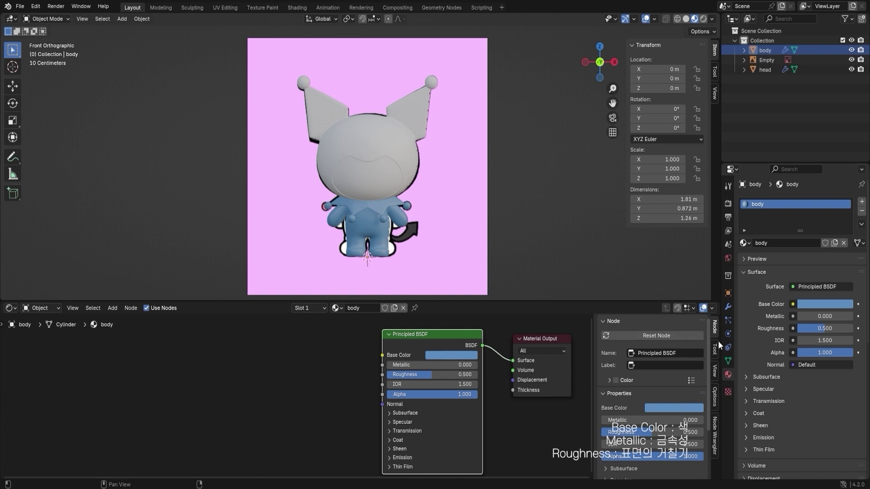
# - Set the body material's Base Color to strong purple with hue 0.736, saturation 0.918 and value 0.512
pyautogui.moveTo(541, 399); pyautogui.dragTo(426, 372, button='middle')
pyautogui.scroll(-2, 328, 375)
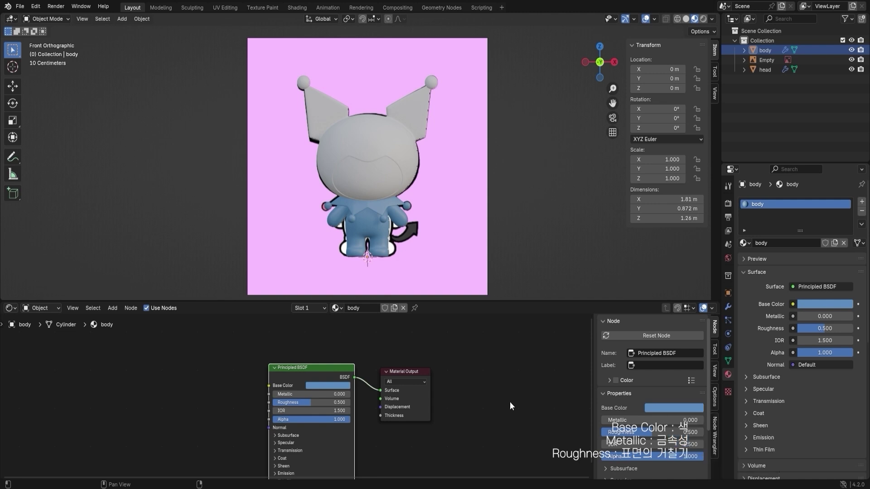
pyautogui.click(819, 307)
pyautogui.click(816, 182)
pyautogui.click(826, 196)
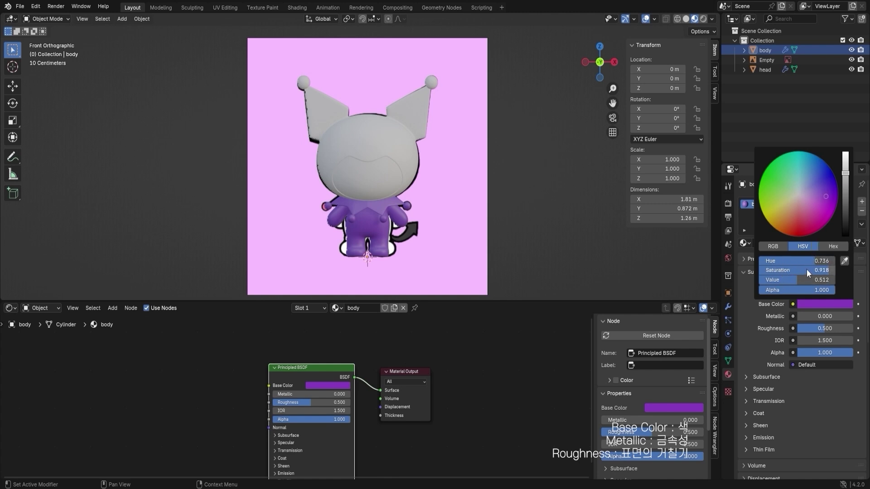
# - Neutralise the body material's Base Color to light grey by setting hue to 0.166 and saturation to 0
pyautogui.click(780, 262)
pyautogui.moveTo(780, 262)
pyautogui.mouseDown()
pyautogui.moveTo(723, 262)
pyautogui.moveTo(835, 262)
pyautogui.moveTo(781, 262)
pyautogui.moveTo(780, 270)
pyautogui.moveTo(813, 271)
pyautogui.moveTo(772, 271)
pyautogui.moveTo(835, 271)
pyautogui.moveTo(765, 271)
pyautogui.mouseUp()
pyautogui.click(823, 303)
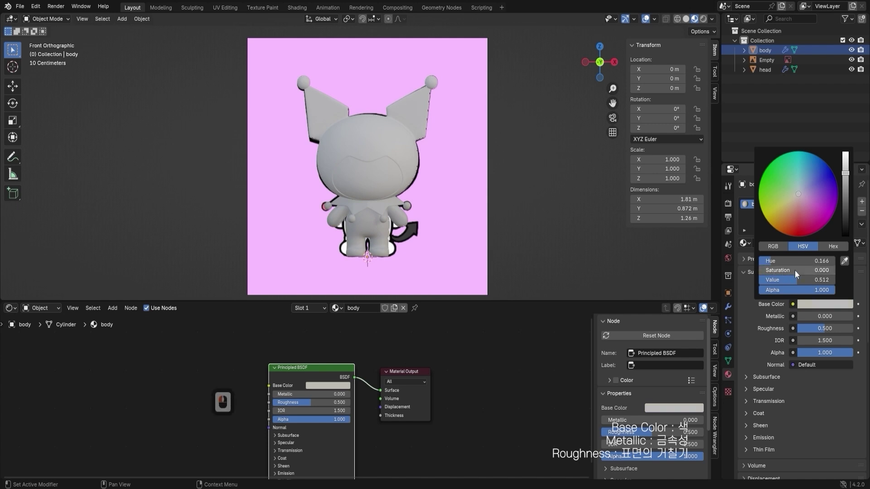
# - Set the body material's Base Color to near-white with hue 0.724, saturation 0.029 and value 1
pyautogui.moveTo(795, 262)
pyautogui.mouseDown()
pyautogui.moveTo(815, 261)
pyautogui.moveTo(816, 271)
pyautogui.moveTo(816, 262)
pyautogui.moveTo(785, 262)
pyautogui.moveTo(818, 263)
pyautogui.moveTo(786, 270)
pyautogui.mouseUp()
pyautogui.click(823, 304)
pyautogui.moveTo(788, 270); pyautogui.dragTo(761, 270)
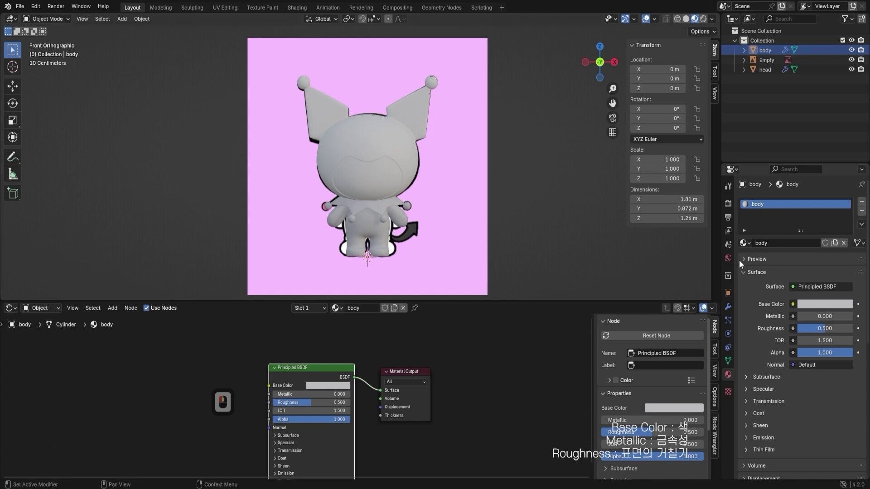
pyautogui.doubleClick(815, 300)
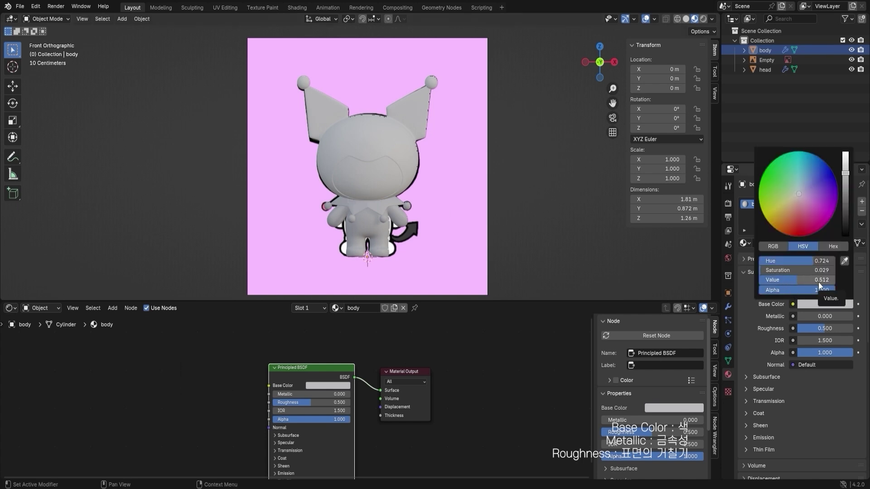
pyautogui.moveTo(806, 282); pyautogui.dragTo(835, 280)
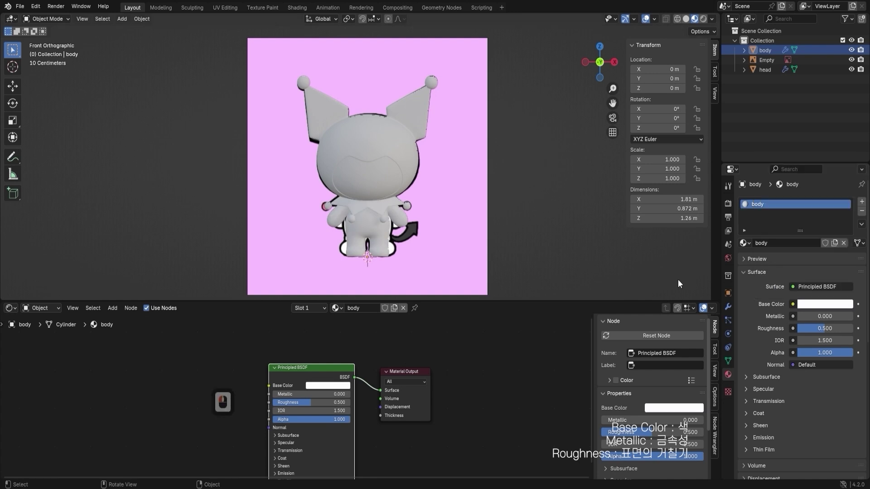
# - Turn the body material's Base Color into dark purple with saturation 1 and value 0.118
pyautogui.click(825, 304)
pyautogui.moveTo(766, 270); pyautogui.dragTo(836, 270)
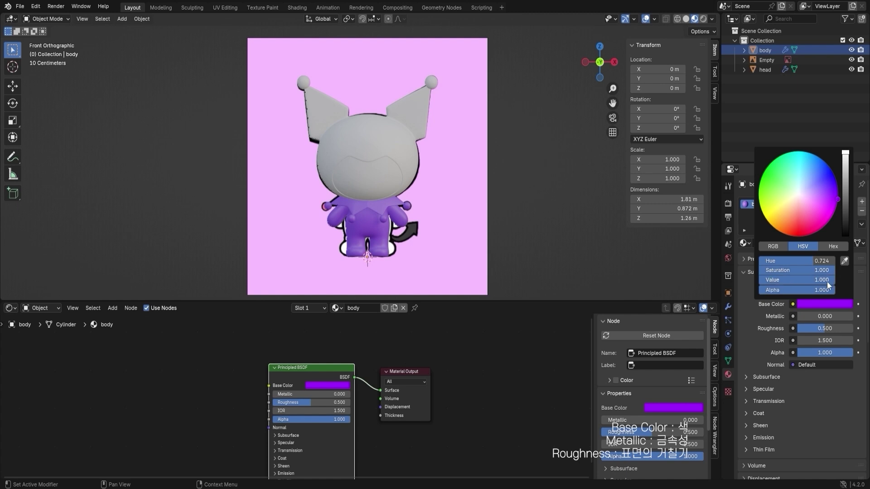
pyautogui.moveTo(827, 280); pyautogui.dragTo(768, 280)
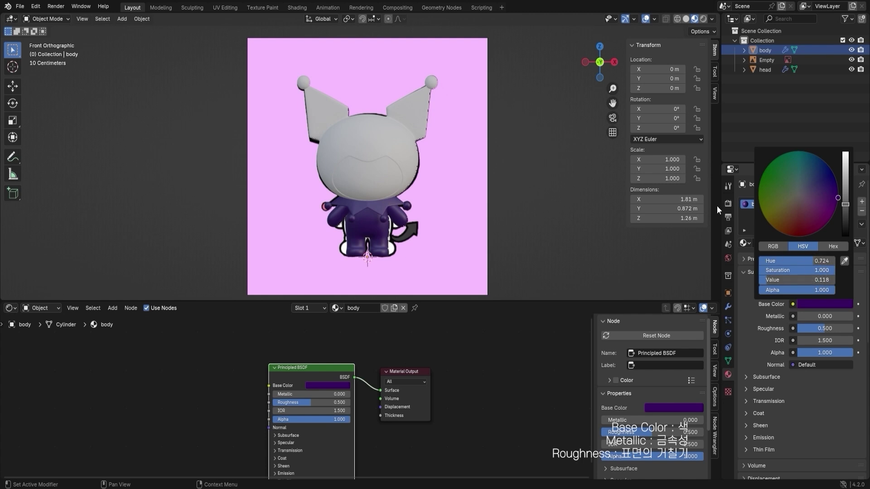
# - Change the body material's Base Color to a dark neutral grey with hue 0.625, saturation 0.034 and value 0.131
pyautogui.click(824, 304)
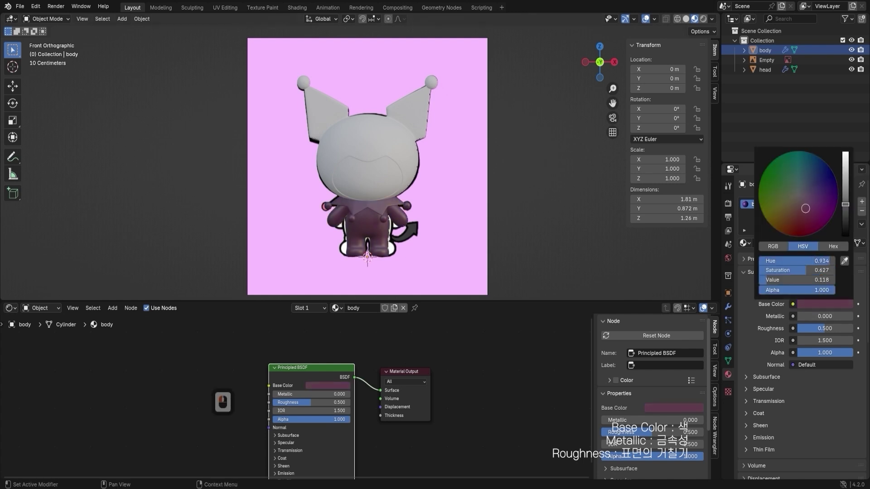
pyautogui.moveTo(823, 202)
pyautogui.mouseDown()
pyautogui.moveTo(798, 198)
pyautogui.moveTo(845, 182)
pyautogui.mouseUp()
pyautogui.moveTo(781, 186)
pyautogui.mouseDown()
pyautogui.moveTo(813, 188)
pyautogui.moveTo(800, 194)
pyautogui.moveTo(833, 172)
pyautogui.moveTo(819, 183)
pyautogui.moveTo(799, 154)
pyautogui.moveTo(770, 159)
pyautogui.moveTo(758, 188)
pyautogui.moveTo(762, 209)
pyautogui.moveTo(788, 233)
pyautogui.moveTo(815, 232)
pyautogui.moveTo(833, 214)
pyautogui.moveTo(822, 170)
pyautogui.moveTo(780, 179)
pyautogui.moveTo(797, 194)
pyautogui.moveTo(845, 179)
pyautogui.moveTo(846, 152)
pyautogui.moveTo(839, 205)
pyautogui.mouseUp()
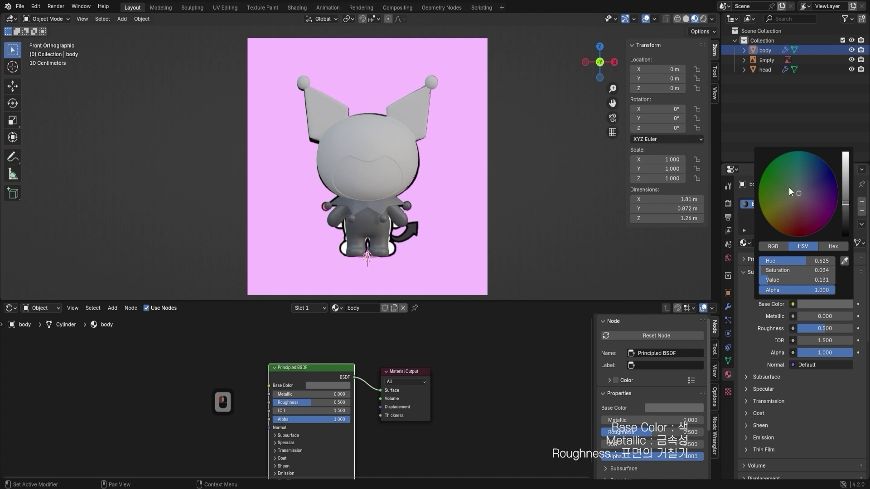
pyautogui.click(824, 303)
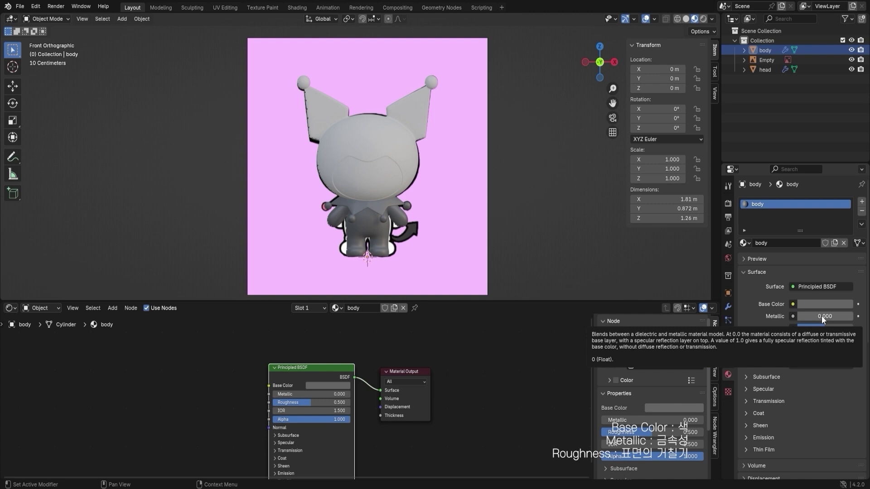
# - Raise the body material's Metallic value to 1 while viewing the body up close
pyautogui.scroll(3, 366, 208)
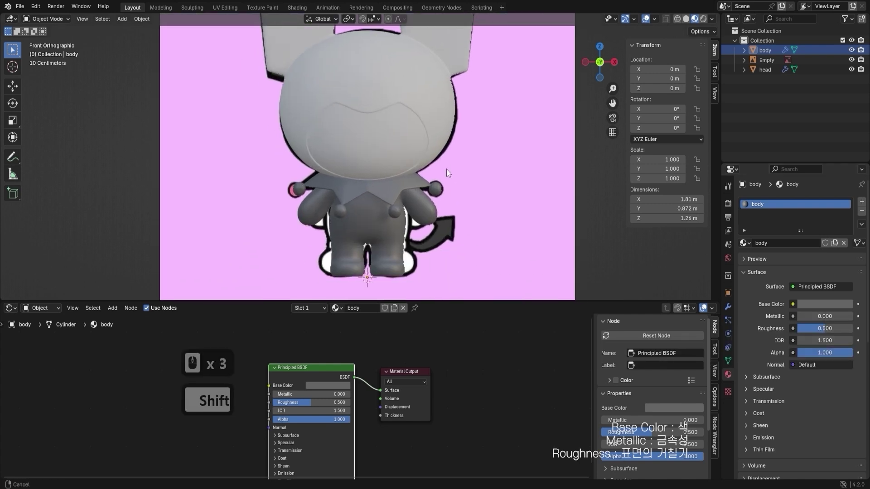
pyautogui.keyDown('shift'); pyautogui.moveTo(447, 170); pyautogui.dragTo(448, 175, button='middle'); pyautogui.keyUp('shift')
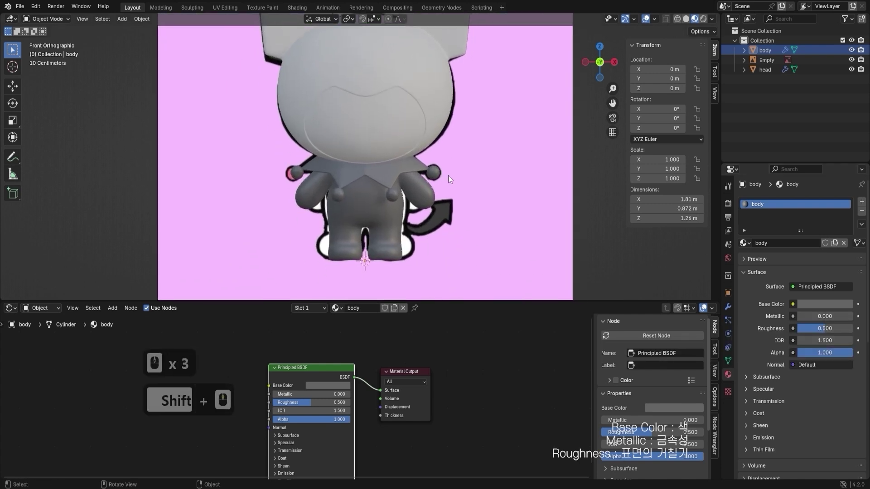
pyautogui.click(826, 317)
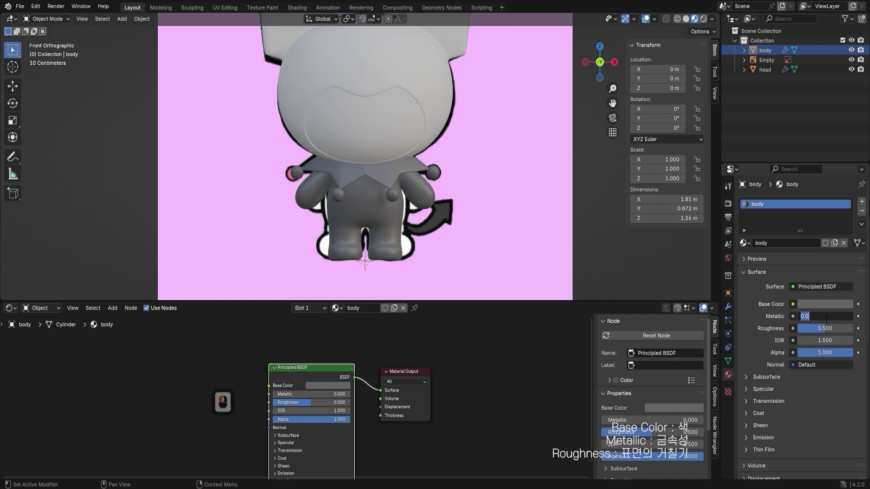
pyautogui.click(749, 320)
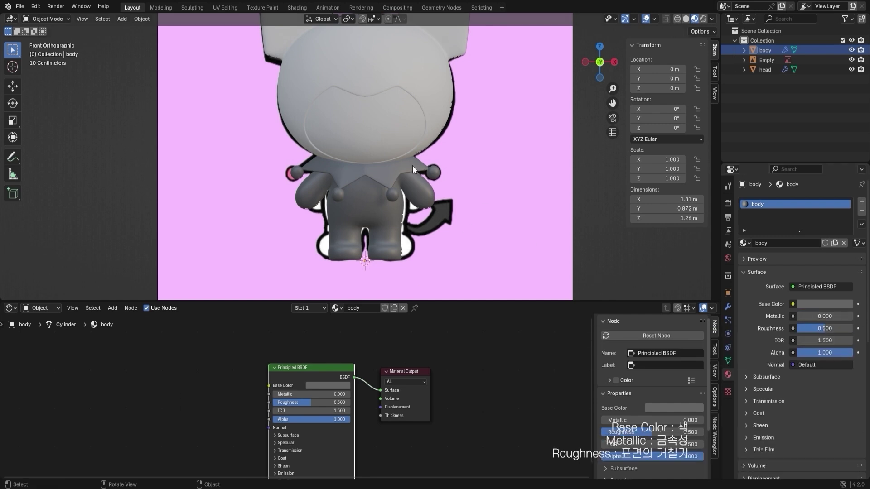
pyautogui.moveTo(808, 317); pyautogui.dragTo(852, 316)
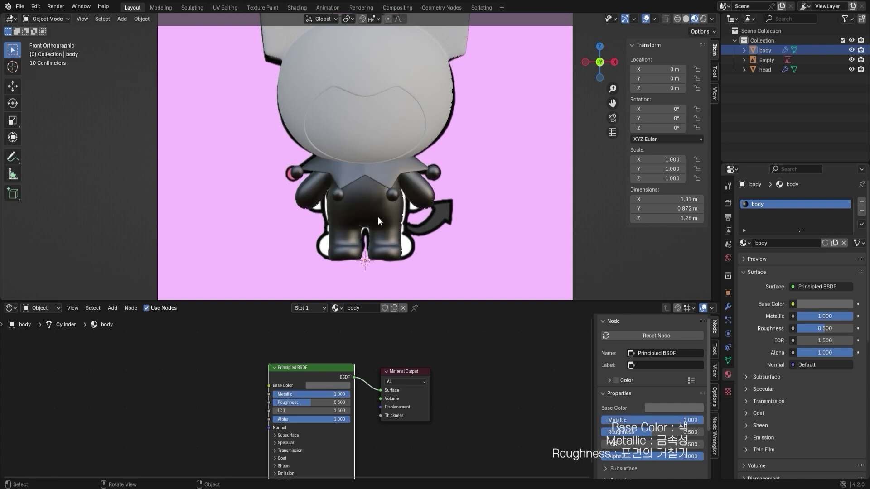
# - Inspect the metallic body from an angle and set the material's Metallic value back to 0
pyautogui.moveTo(378, 216); pyautogui.dragTo(442, 238, button='middle')
pyautogui.scroll(2, 356, 231)
pyautogui.click(349, 250)
pyautogui.scroll(-2, 350, 250)
pyautogui.click(476, 243)
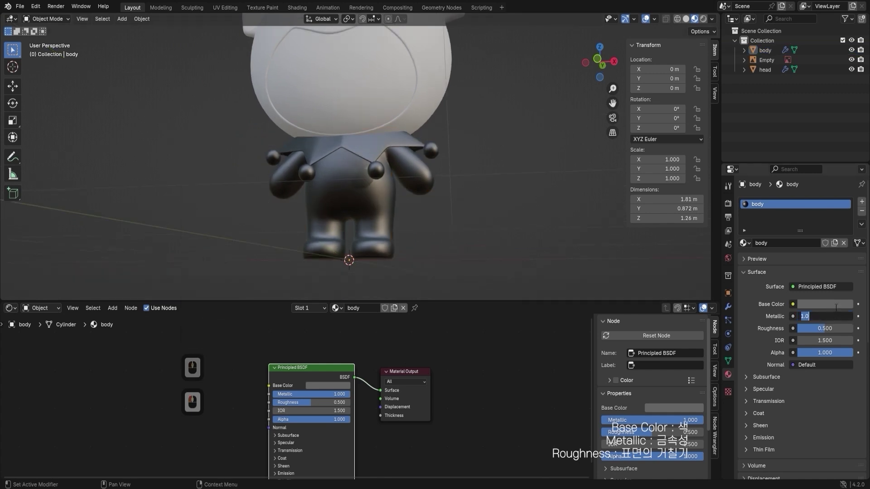
pyautogui.moveTo(824, 317); pyautogui.dragTo(777, 316)
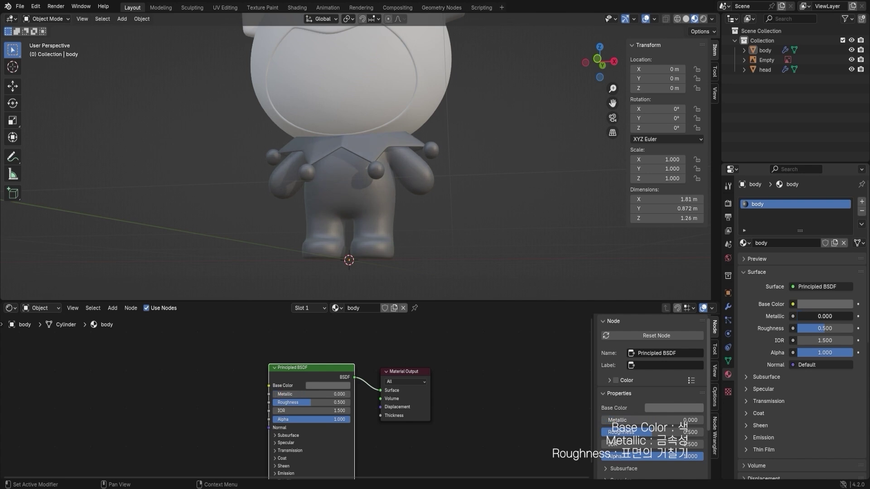
# - Select the body mesh and set its material's Roughness to 1
pyautogui.moveTo(543, 243); pyautogui.dragTo(400, 240, button='middle')
pyautogui.click(381, 239)
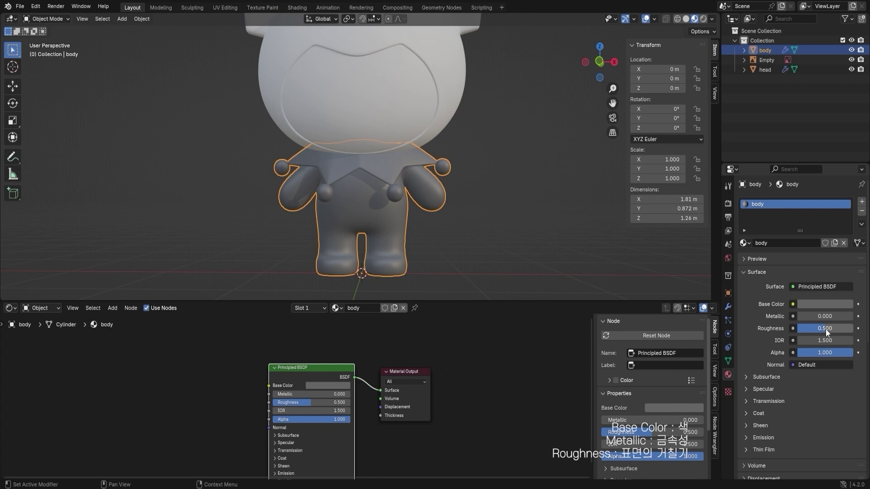
pyautogui.moveTo(825, 329); pyautogui.dragTo(853, 329)
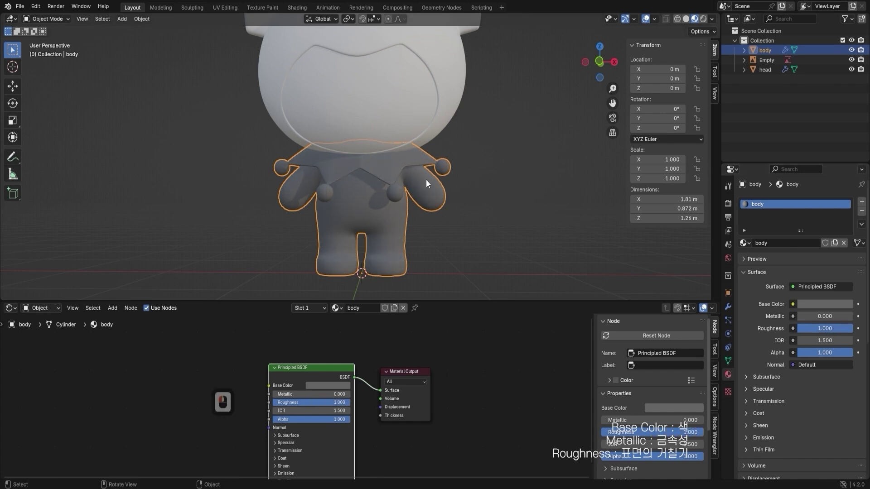
# - Lower the body material's Roughness to 0.347 and further to 0.177
pyautogui.moveTo(834, 329)
pyautogui.mouseDown()
pyautogui.moveTo(802, 329)
pyautogui.moveTo(814, 328)
pyautogui.mouseUp()
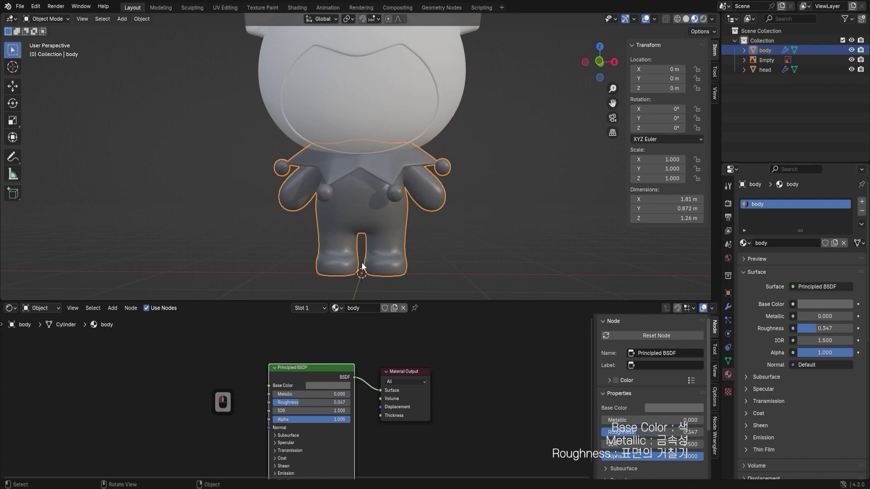
pyautogui.moveTo(811, 328)
pyautogui.mouseDown()
pyautogui.moveTo(797, 328)
pyautogui.moveTo(806, 328)
pyautogui.mouseUp()
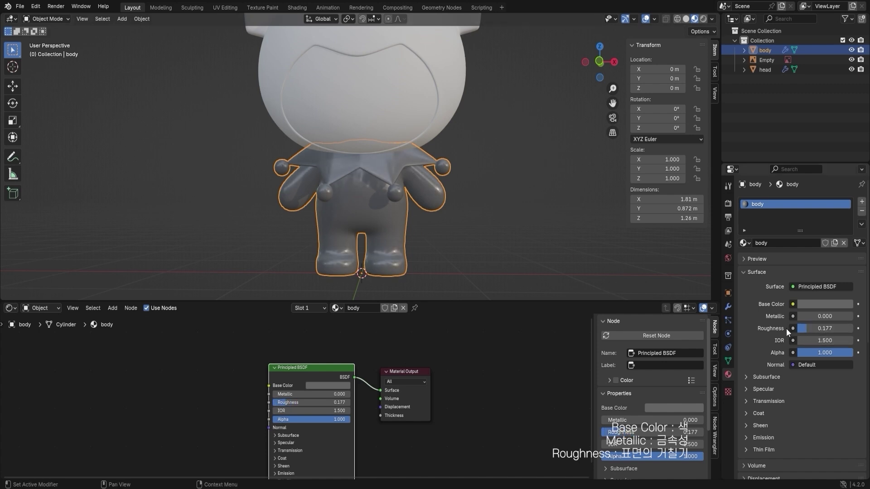
pyautogui.moveTo(807, 328)
# - Raise the body material's Roughness to 1, drop it to 0.089 and inspect the reflections
pyautogui.moveTo(810, 328)
pyautogui.mouseDown()
pyautogui.moveTo(853, 328)
pyautogui.moveTo(837, 335)
pyautogui.mouseUp()
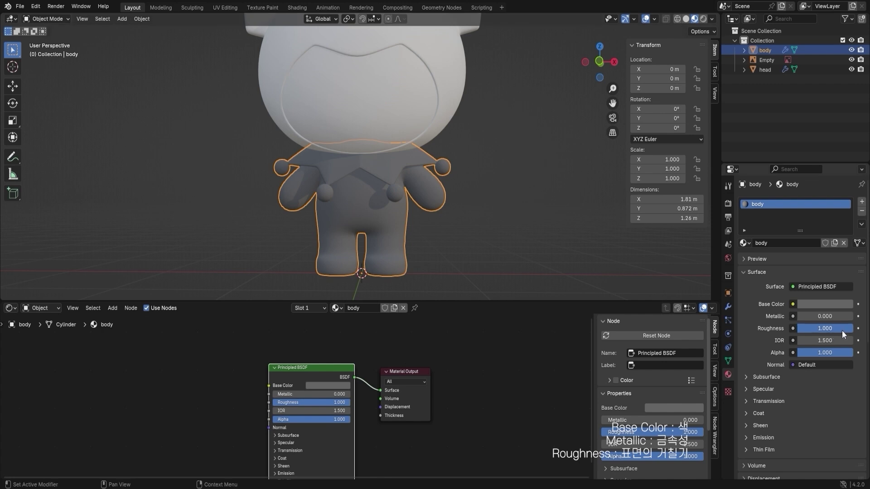
pyautogui.moveTo(842, 329); pyautogui.dragTo(802, 328)
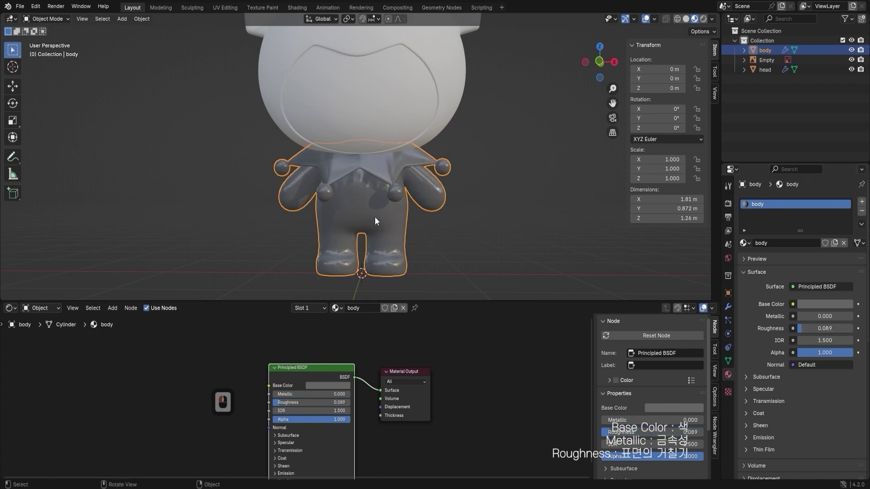
pyautogui.scroll(2, 408, 200)
pyautogui.scroll(-2, 471, 213)
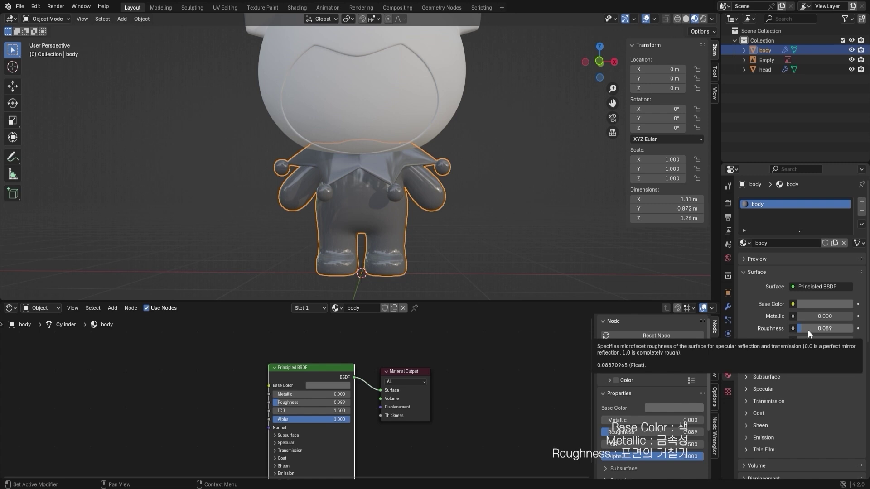
# - Try the body material's Roughness at 0.306 and at 0.815
pyautogui.moveTo(808, 329); pyautogui.dragTo(815, 328)
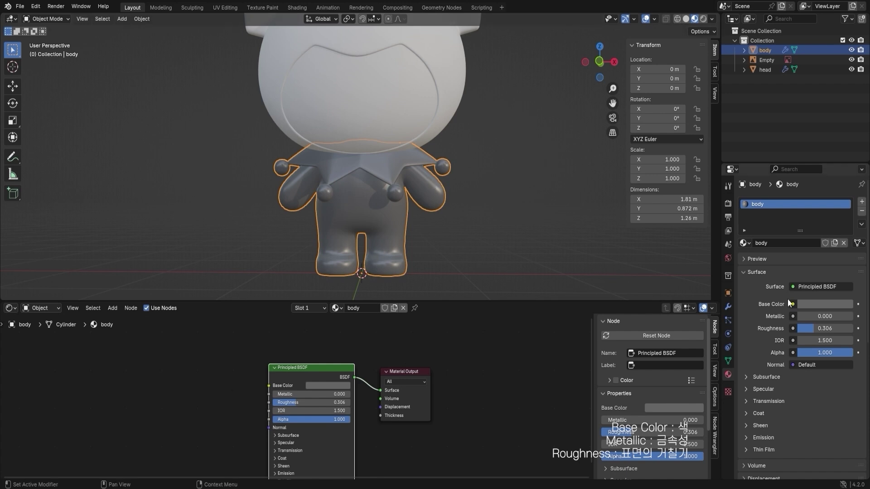
pyautogui.moveTo(814, 329); pyautogui.dragTo(842, 329)
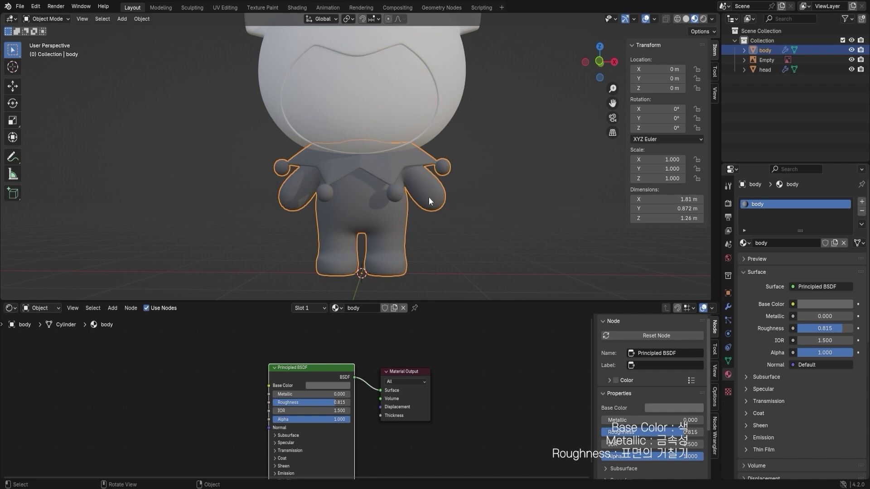
# - Set the body material's Roughness to 0.5, fine-tune it to 0.556 and deselect the body
pyautogui.moveTo(821, 328)
pyautogui.mouseDown()
pyautogui.moveTo(809, 328)
pyautogui.moveTo(841, 329)
pyautogui.mouseUp()
pyautogui.click(824, 328)
pyautogui.write('.5')
pyautogui.press('Return')
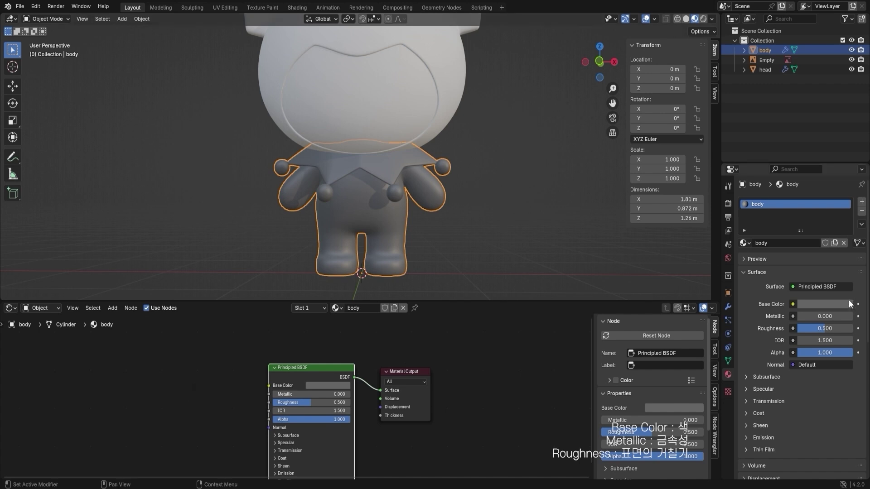
pyautogui.moveTo(824, 328); pyautogui.dragTo(830, 328)
pyautogui.click(500, 209)
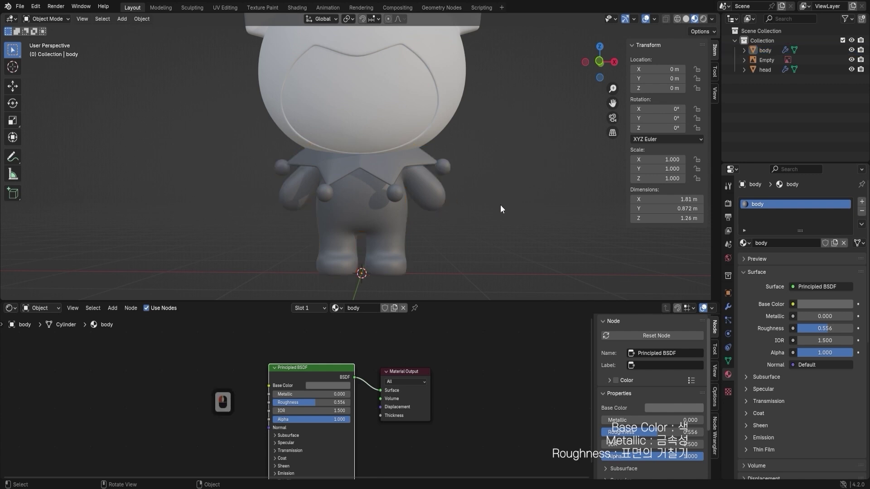
pyautogui.scroll(-3, 474, 180)
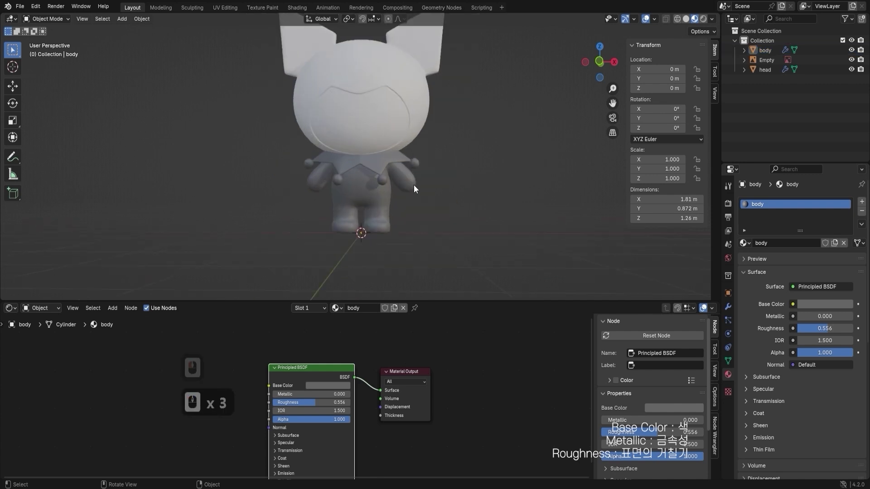
pyautogui.scroll(2, 414, 185)
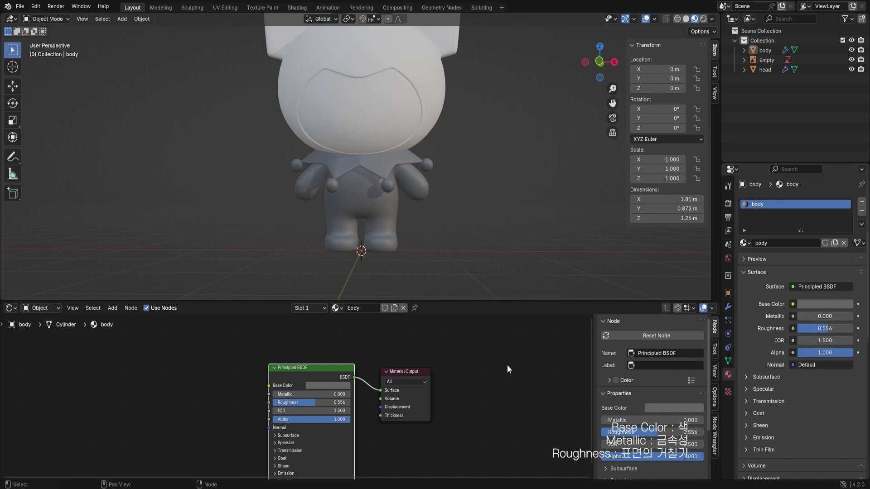
# - Move the Material Output and Principled BSDF nodes to the right, freeing space beside the Base Color input
pyautogui.click(463, 302)
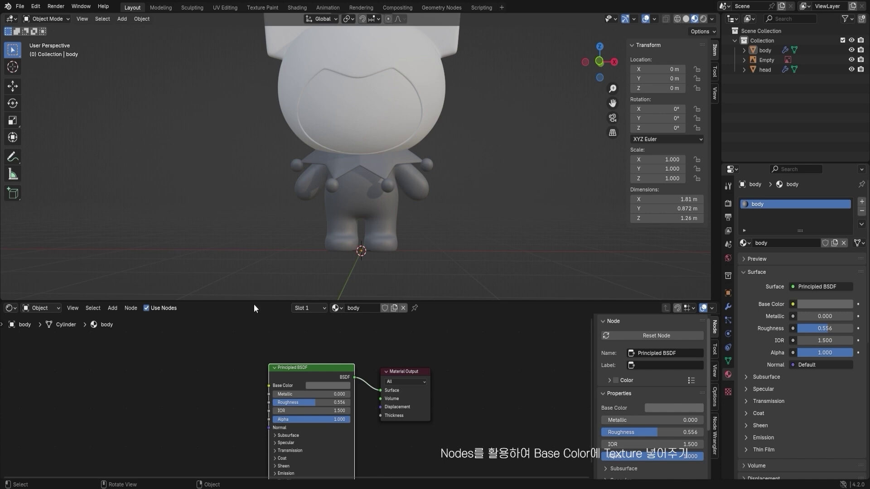
pyautogui.click(316, 371)
pyautogui.moveTo(411, 370); pyautogui.dragTo(472, 366)
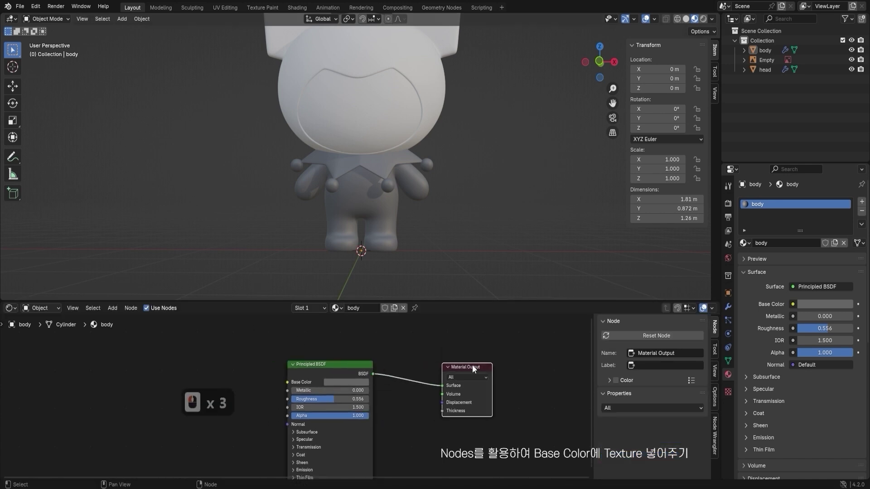
pyautogui.click(419, 357)
pyautogui.moveTo(341, 364); pyautogui.dragTo(385, 359)
pyautogui.click(315, 362)
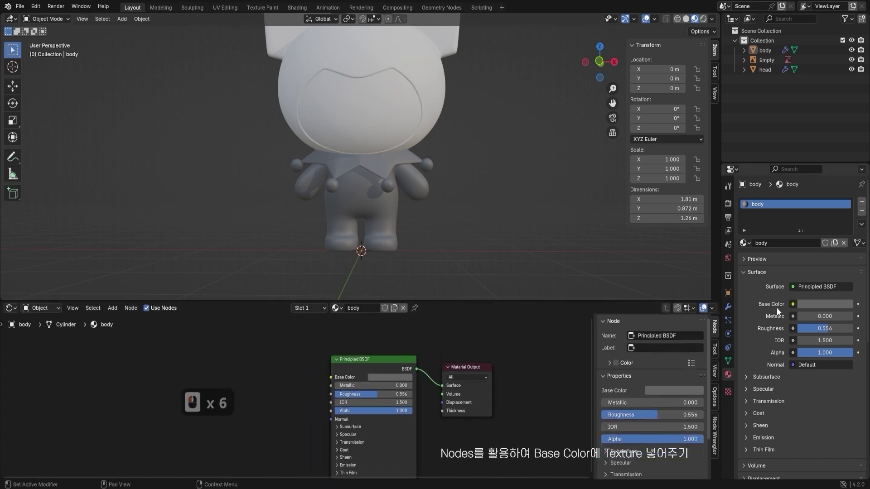
# - Look through the node types available for the Base Color input without adding one, leaving the Principled BSDF node deselected
pyautogui.click(792, 304)
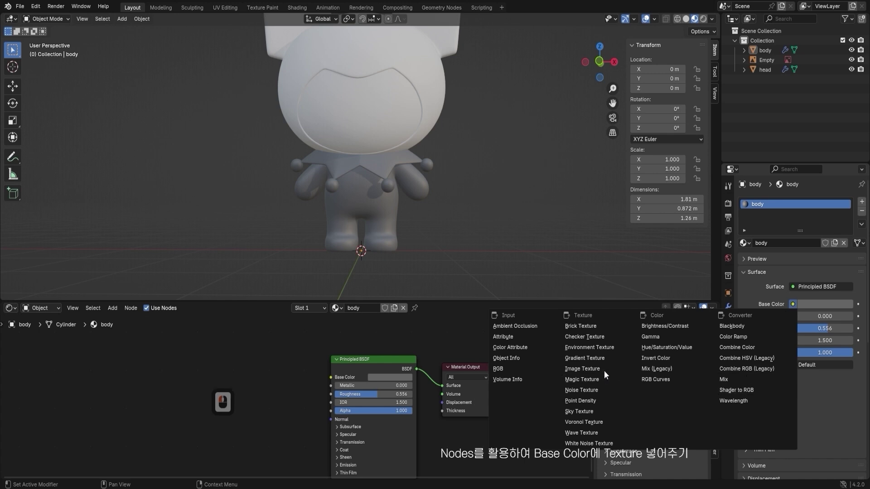
pyautogui.press('n')
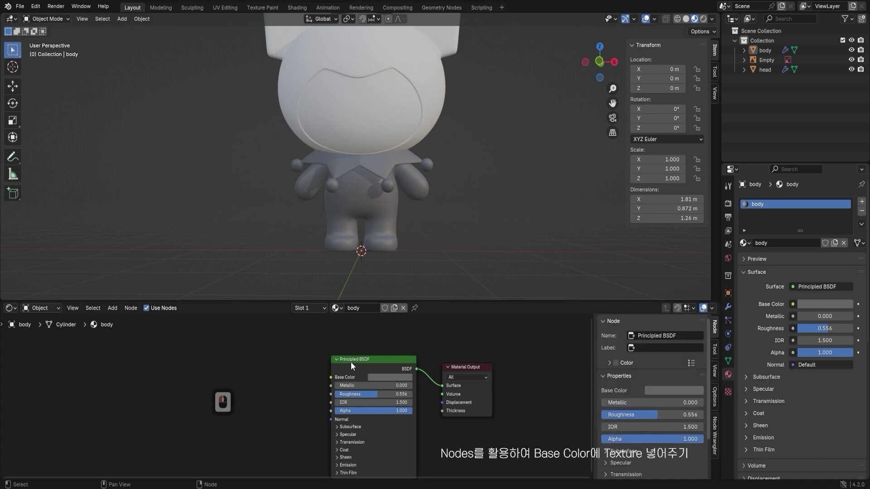
pyautogui.click(277, 365)
pyautogui.click(365, 361)
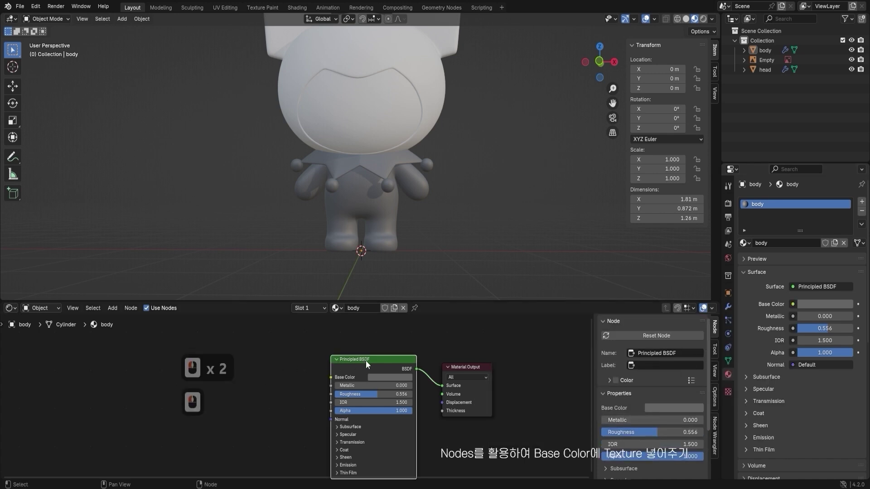
pyautogui.click(256, 363)
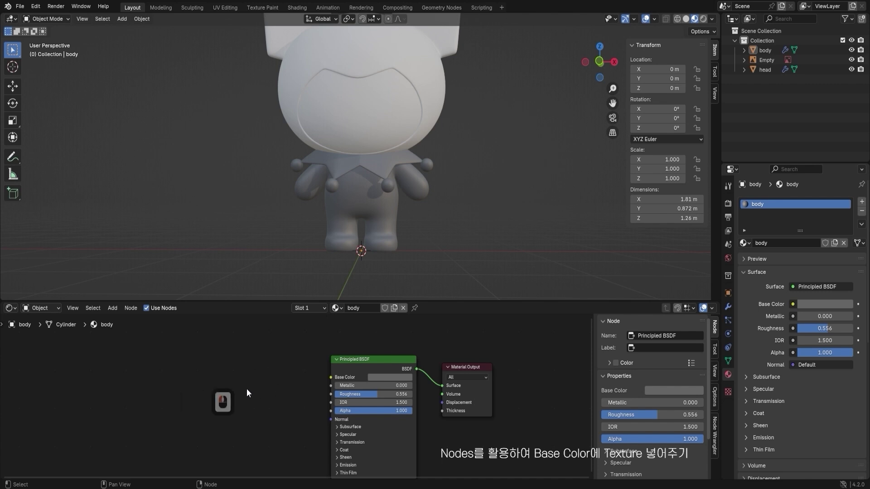
# - Add an Image Texture node to the body material in the free space beside the Principled BSDF
pyautogui.click(111, 308)
pyautogui.click(113, 308)
pyautogui.click(213, 365)
pyautogui.click(213, 365)
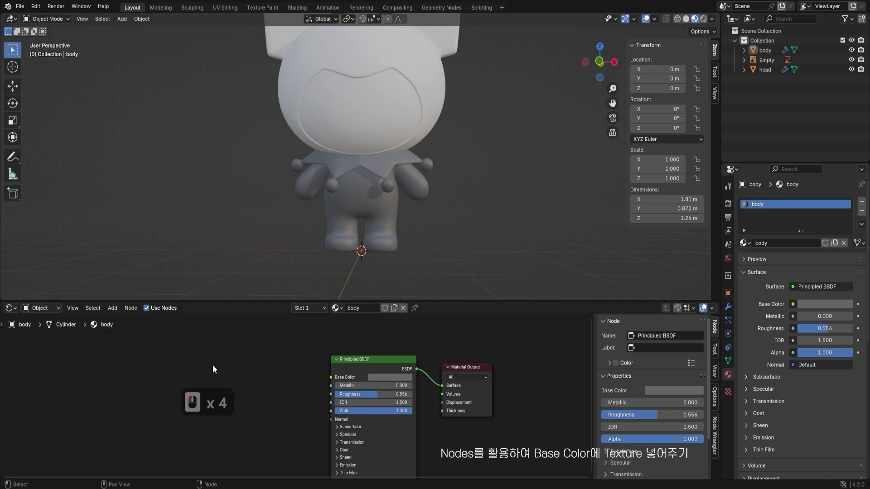
pyautogui.hotkey('shift', 'a')
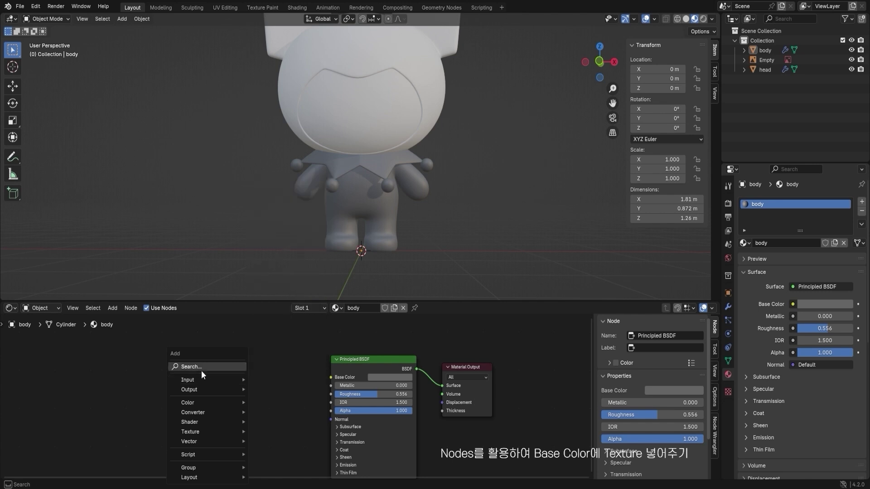
pyautogui.moveTo(209, 380)
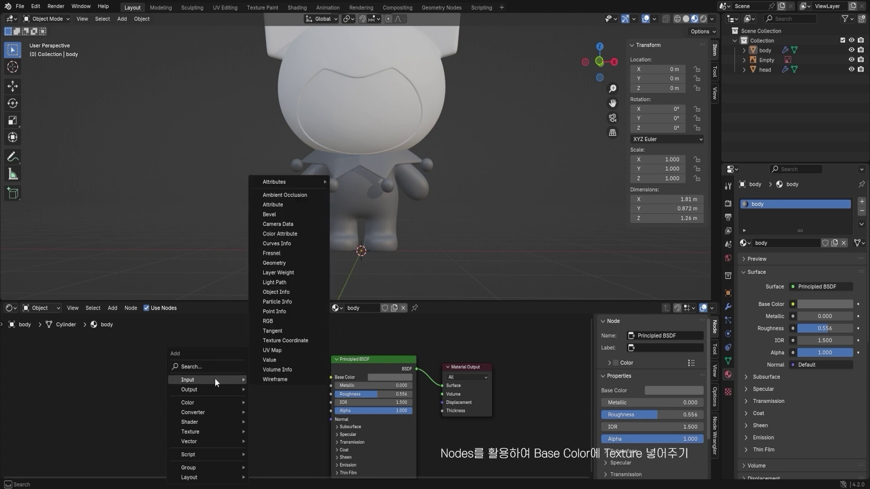
pyautogui.moveTo(220, 405)
pyautogui.moveTo(206, 432)
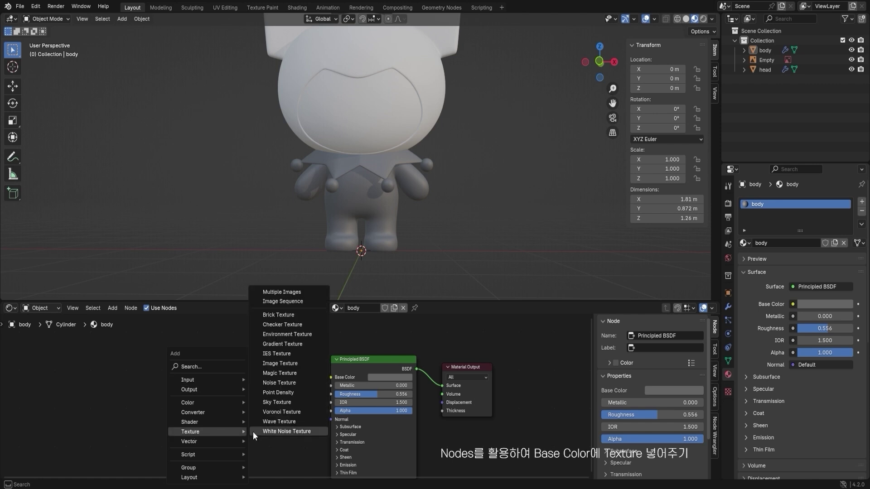
pyautogui.click(280, 364)
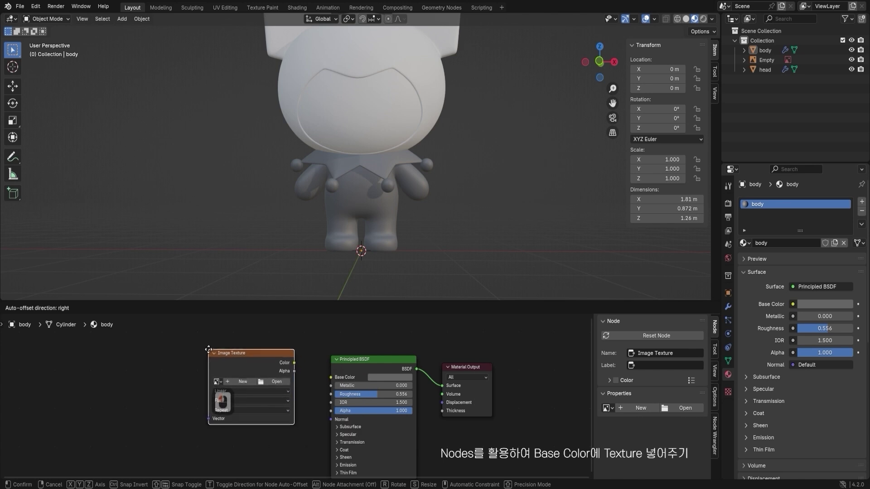
pyautogui.click(208, 349)
pyautogui.moveTo(218, 376); pyautogui.dragTo(258, 365, button='middle')
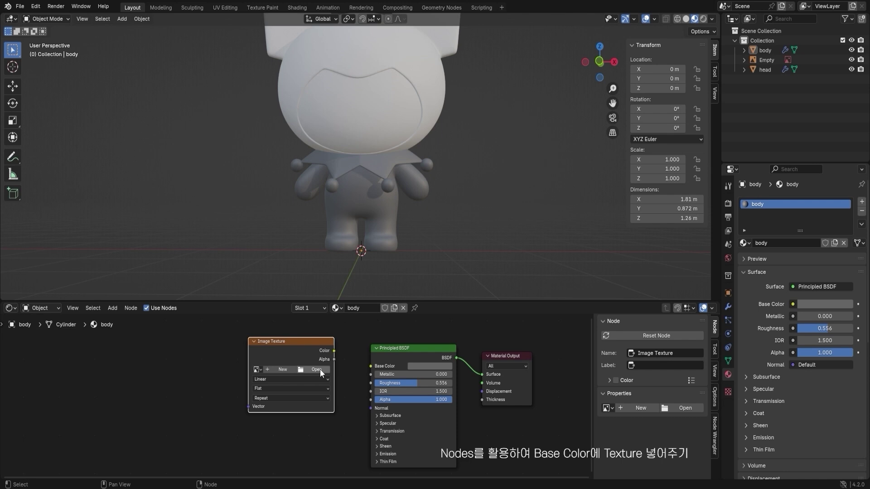
# - Start a new image for the Image Texture node and name it body_T
pyautogui.click(283, 370)
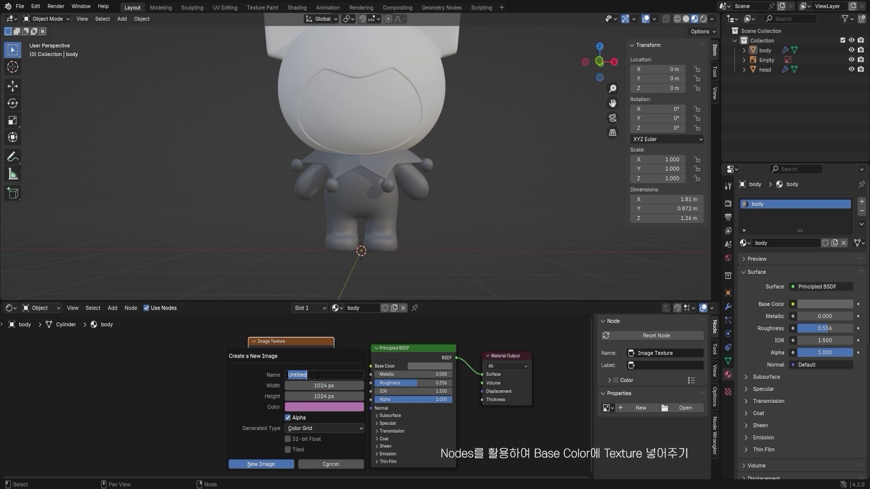
pyautogui.doubleClick(317, 375)
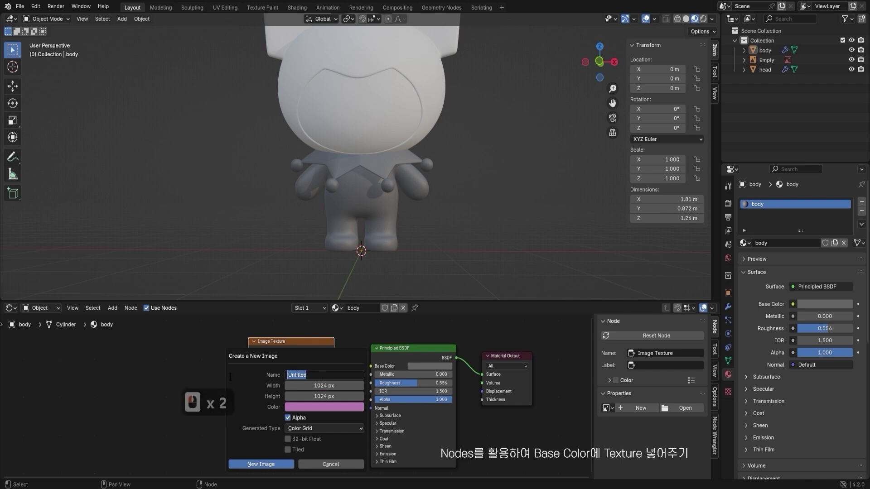
pyautogui.press('BackSpace')
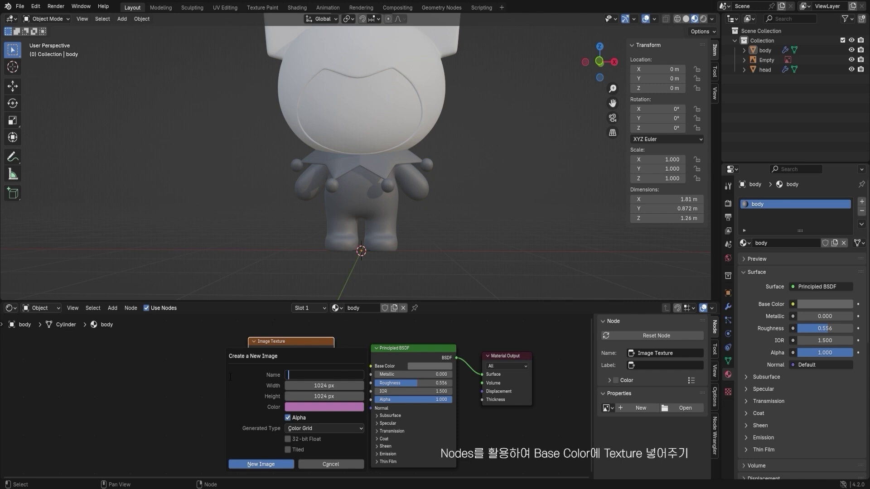
pyautogui.write('body')
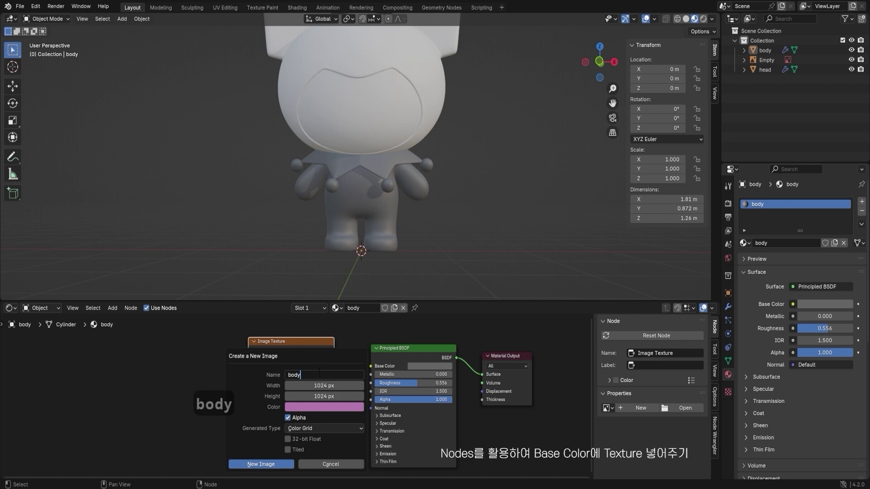
pyautogui.click(319, 373)
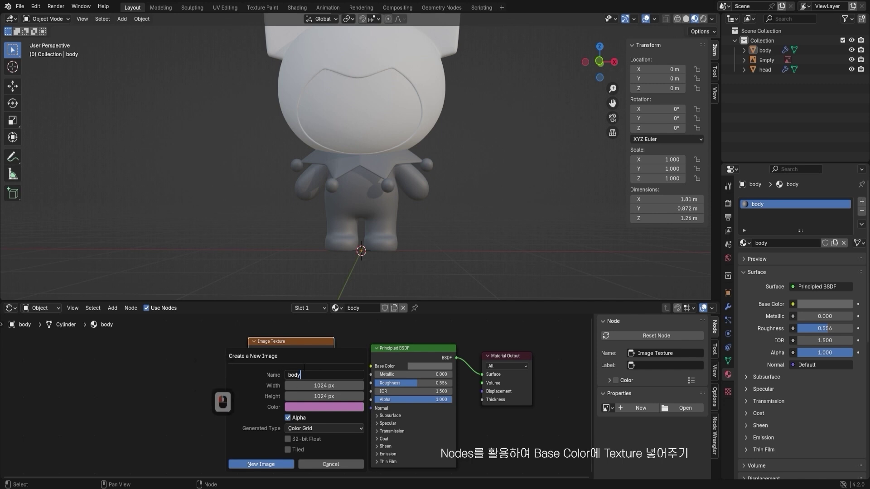
pyautogui.write('_T')
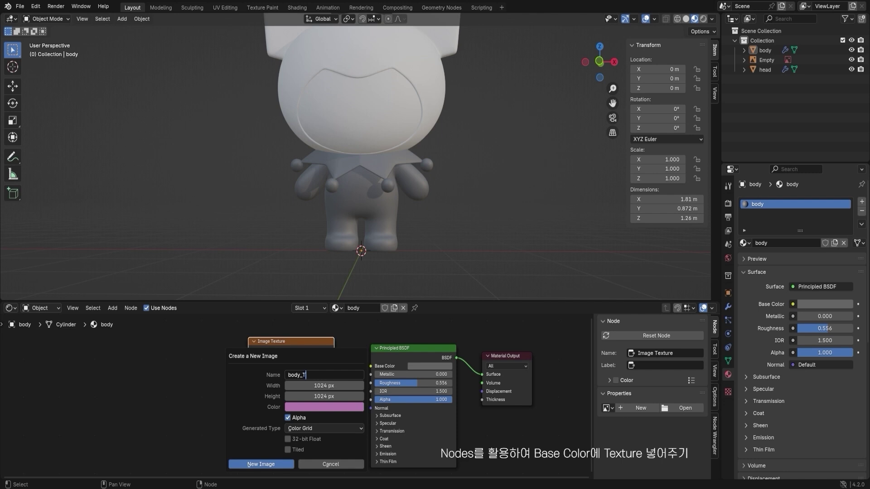
pyautogui.press('BackSpace')
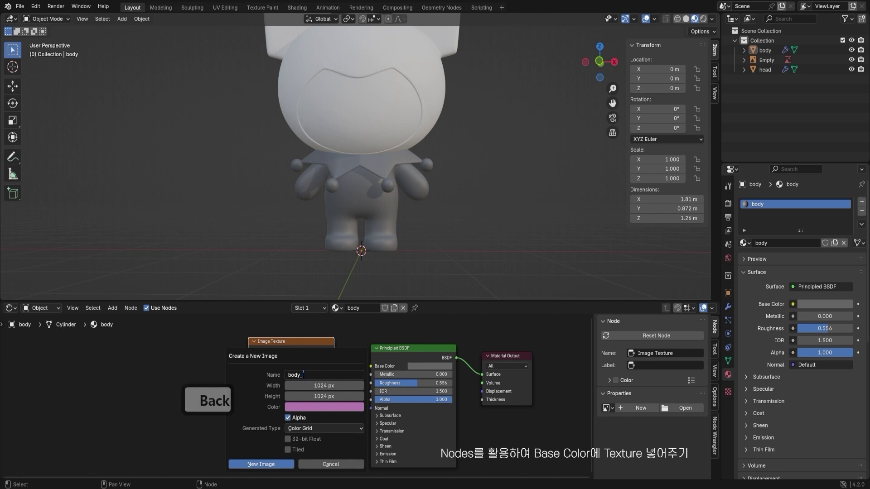
pyautogui.write('D')
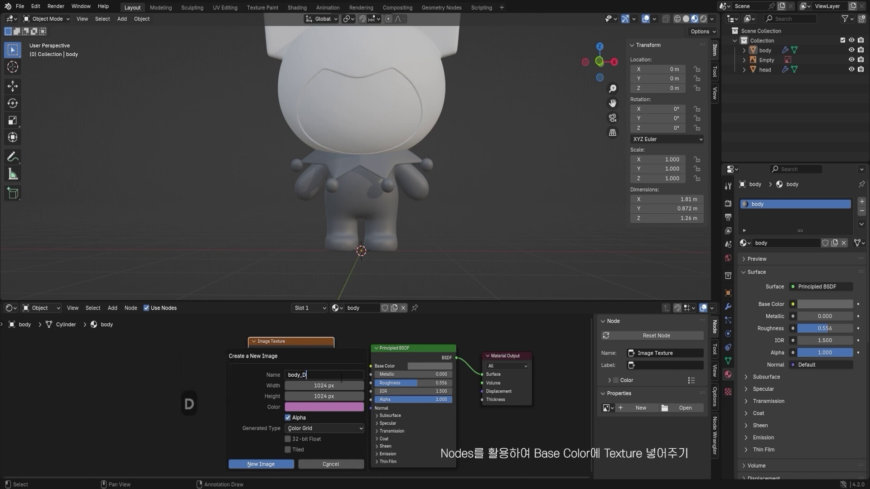
pyautogui.press('BackSpace')
pyautogui.write('T')
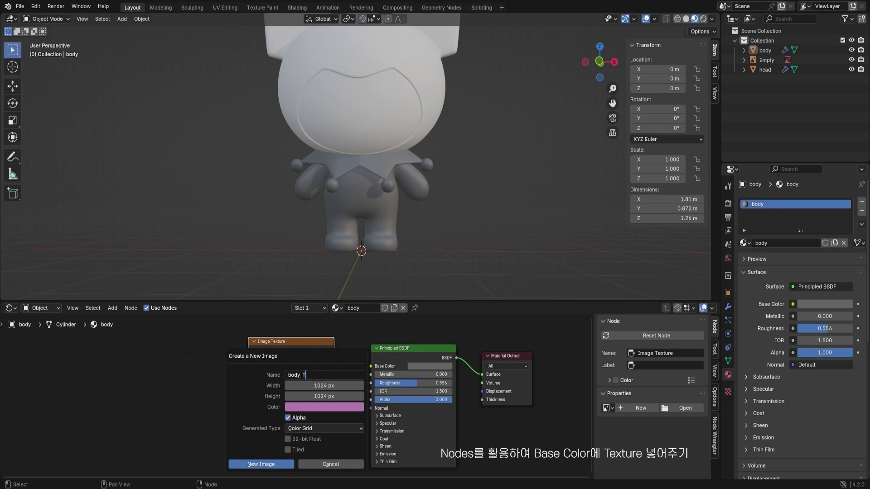
# - Set the new image's width and height to 2048 px each
pyautogui.click(288, 386)
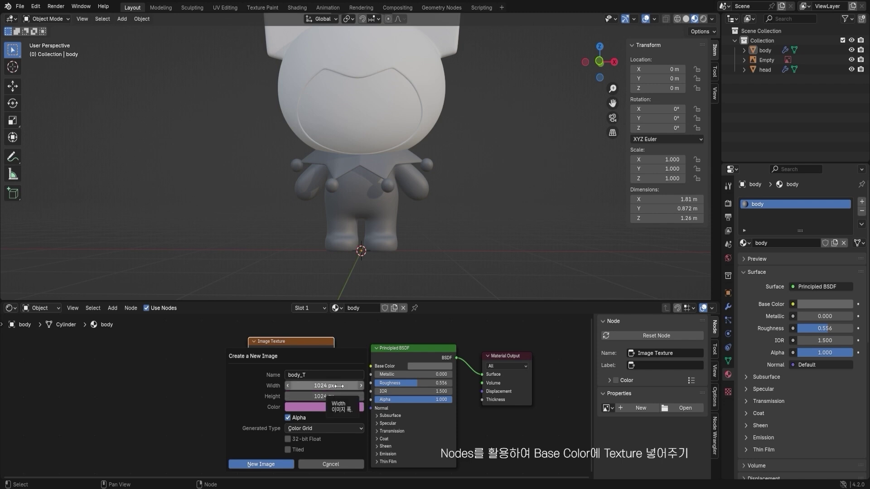
pyautogui.click(335, 384)
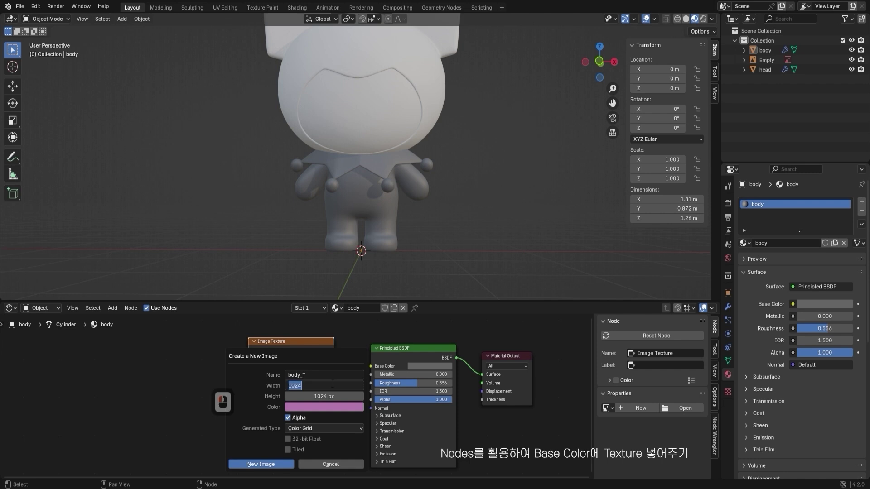
pyautogui.write('2048')
pyautogui.press('Tab')
pyautogui.write('2048')
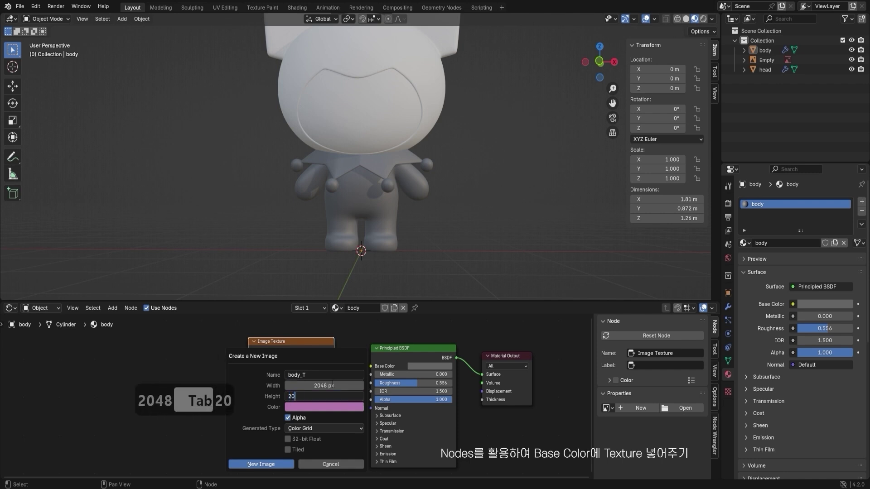
pyautogui.click(326, 386)
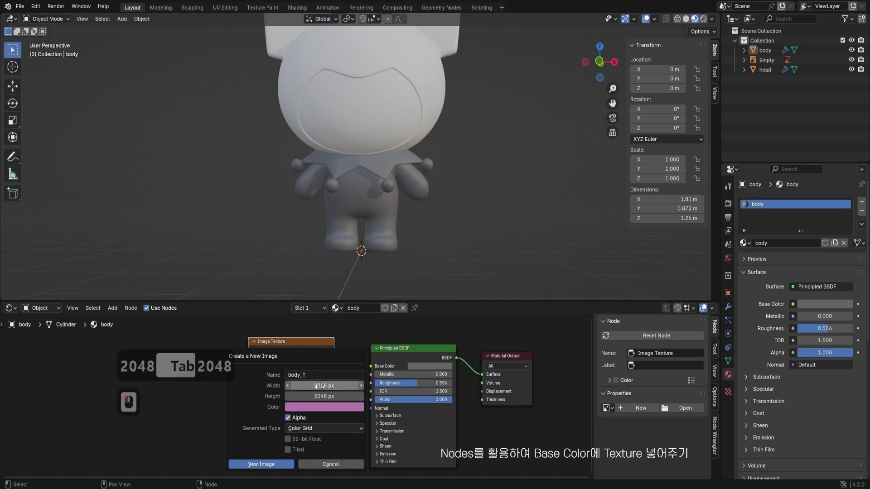
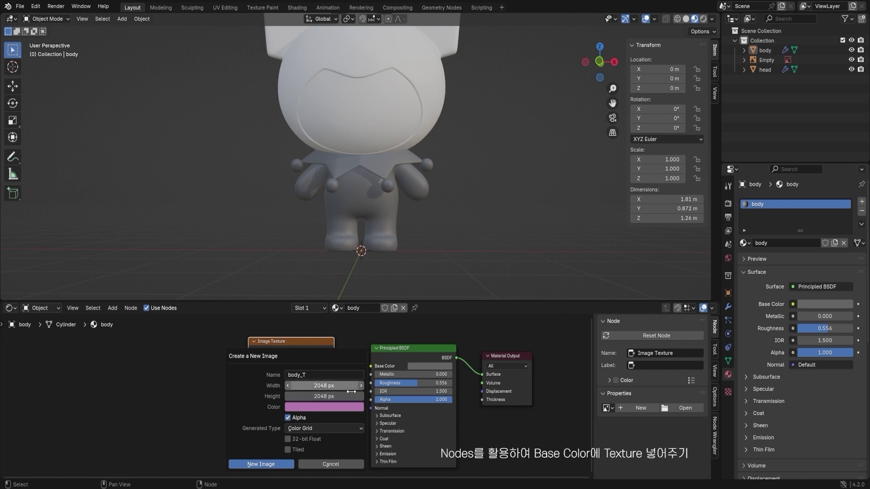
# - Make the new image's fill color white, raising Value to 1.000 and bringing Saturation down to nearly zero
pyautogui.click(333, 407)
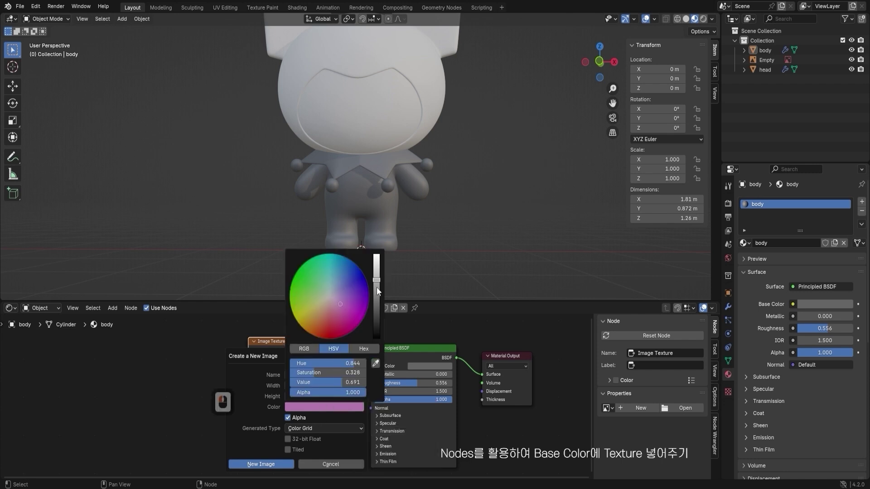
pyautogui.moveTo(377, 280); pyautogui.dragTo(376, 255)
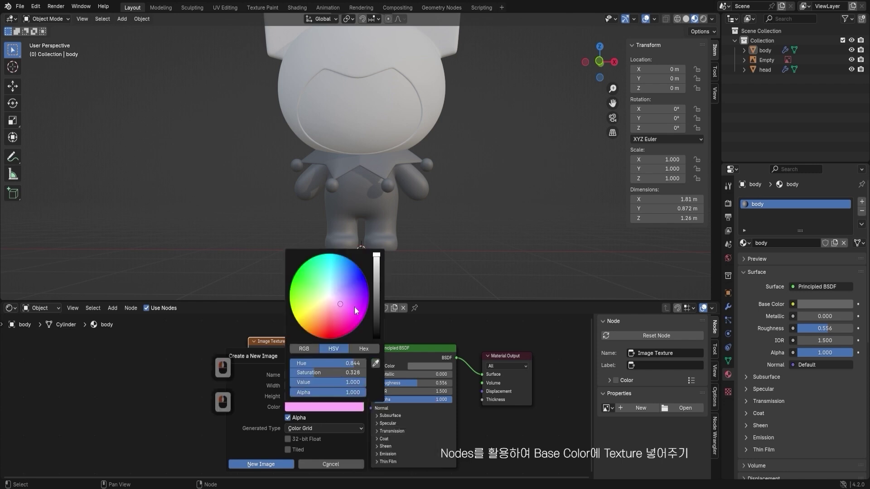
pyautogui.click(323, 407)
pyautogui.moveTo(327, 372); pyautogui.dragTo(304, 373)
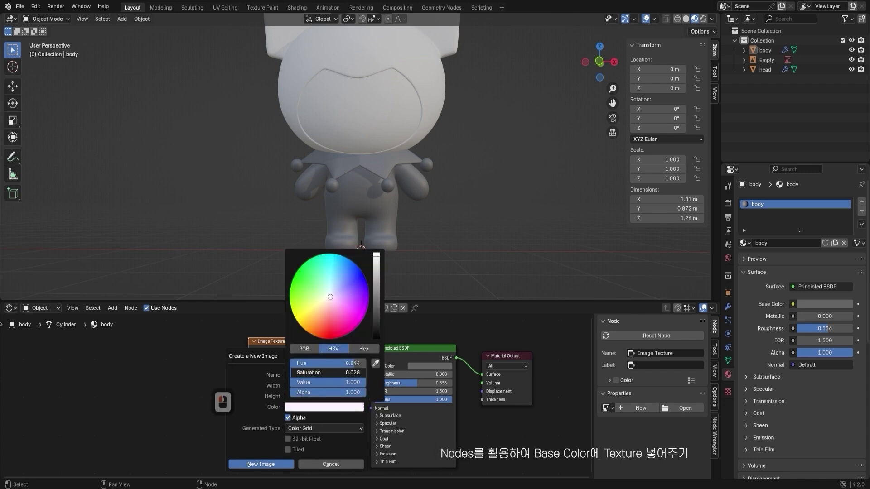
# - Turn off Alpha, set the Generated Type to Blank and create the body_T image
pyautogui.click(301, 419)
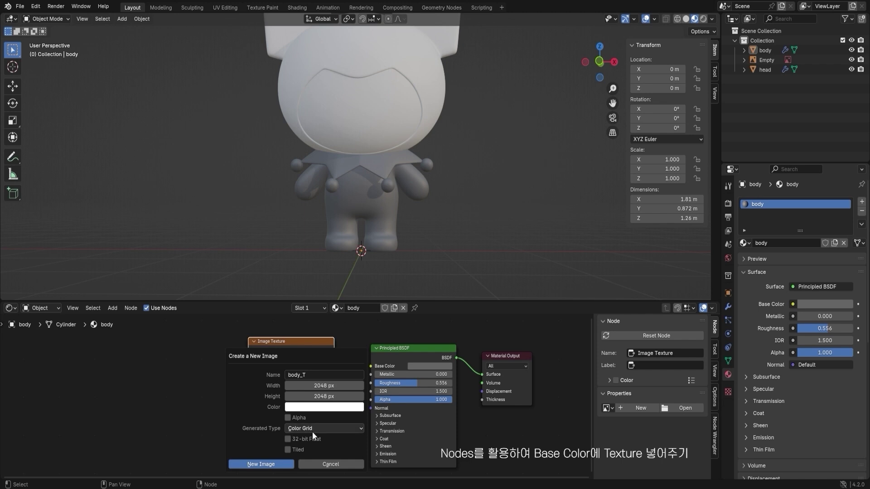
pyautogui.click(315, 429)
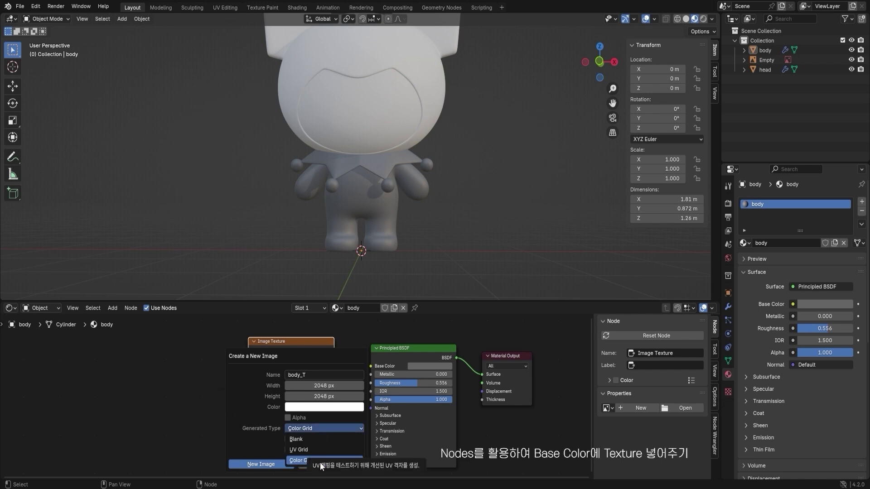
pyautogui.click(320, 440)
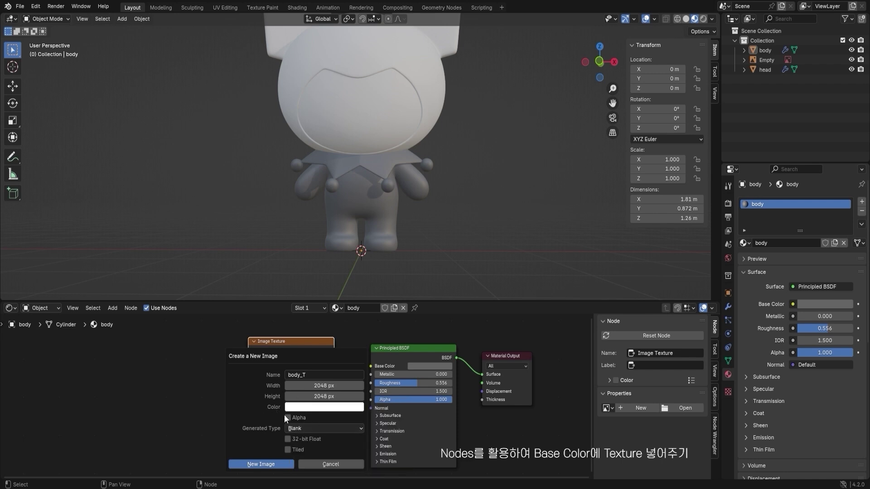
pyautogui.click(268, 464)
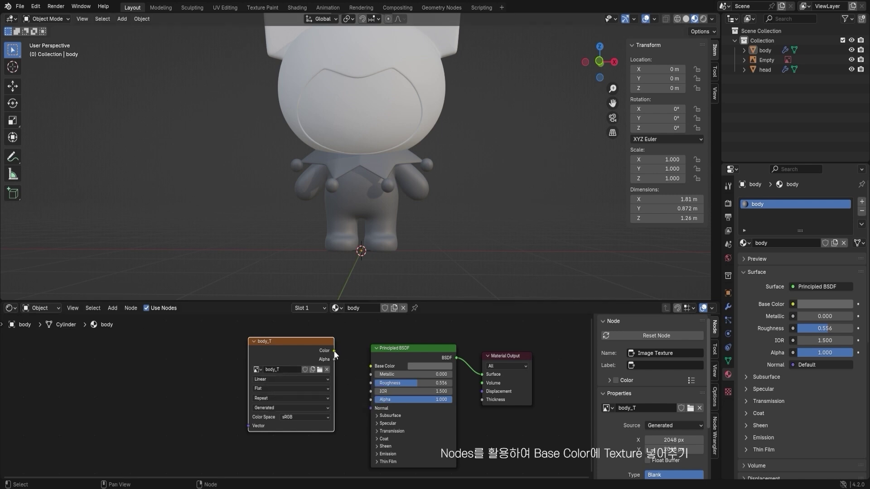
# - Connect the body_T texture's Color output to the Principled BSDF's Base Color and select the body
pyautogui.moveTo(334, 350); pyautogui.dragTo(371, 366)
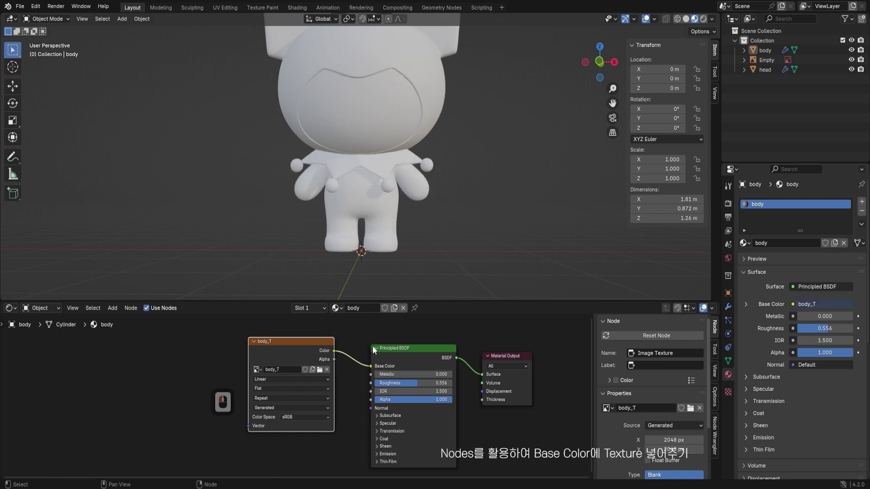
pyautogui.click(374, 172)
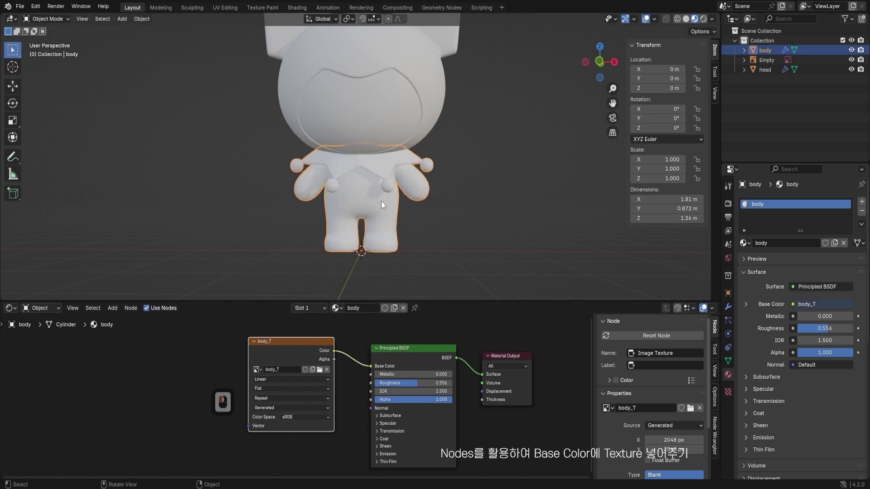
pyautogui.keyDown('alt'); pyautogui.moveTo(381, 201); pyautogui.dragTo(389, 201, button='middle'); pyautogui.keyUp('alt')
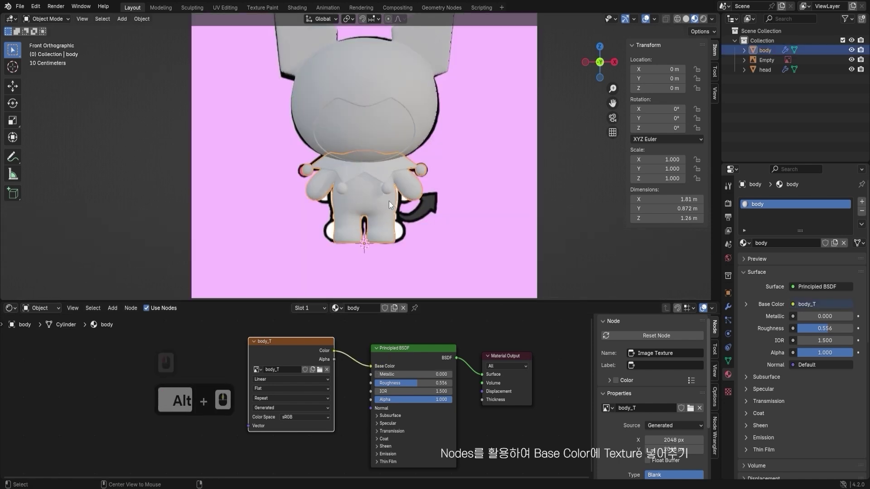
# - Hide the Empty reference image behind the character in the viewport and select the body again
pyautogui.click(471, 180)
pyautogui.click(851, 60)
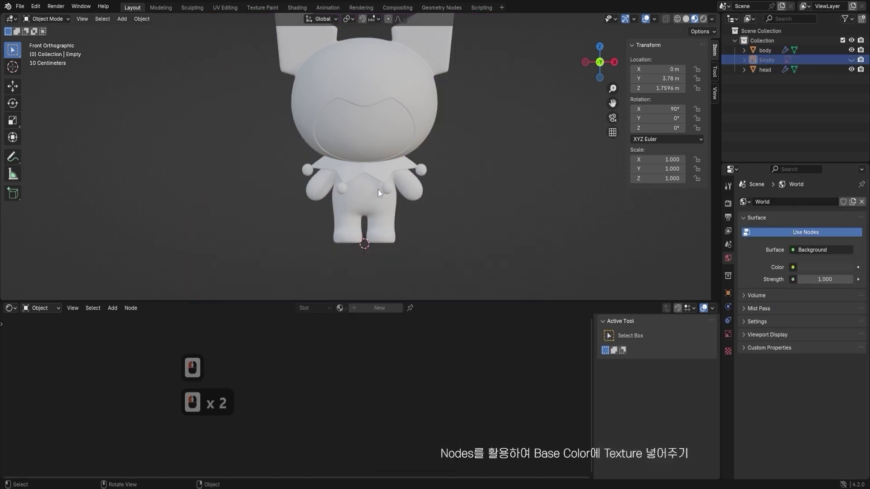
pyautogui.click(457, 177)
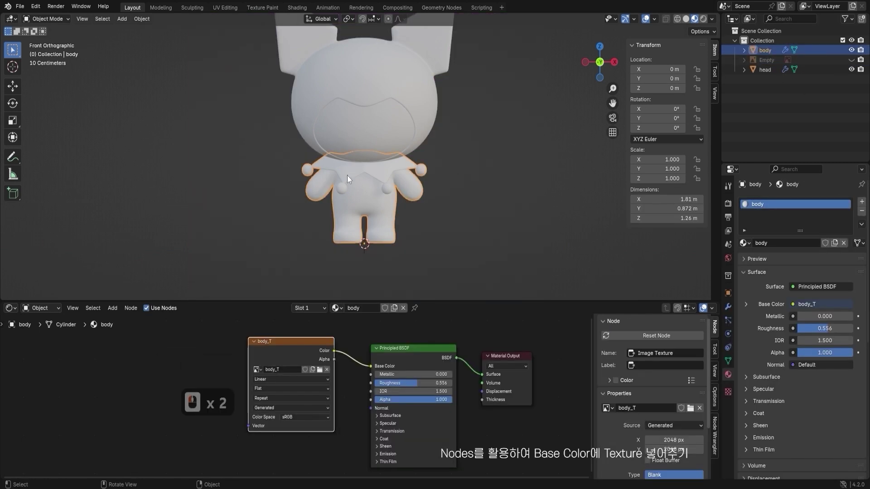
# - Select the head and enlarge the node editor area to make room for its material nodes
pyautogui.click(398, 109)
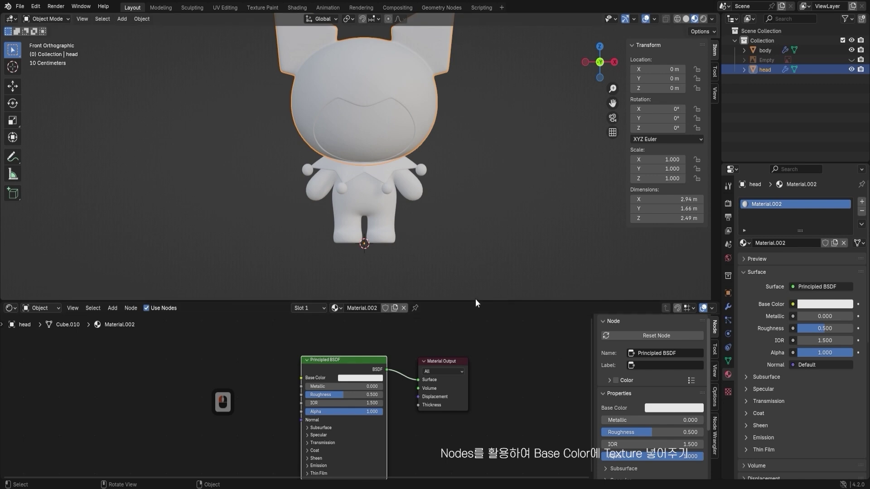
pyautogui.moveTo(480, 301); pyautogui.dragTo(480, 278)
pyautogui.moveTo(337, 347); pyautogui.dragTo(346, 345)
pyautogui.moveTo(353, 329); pyautogui.dragTo(448, 385)
pyautogui.moveTo(375, 348); pyautogui.dragTo(412, 348)
# - Remove the head's existing material and create a new one named head in its place
pyautogui.click(404, 285)
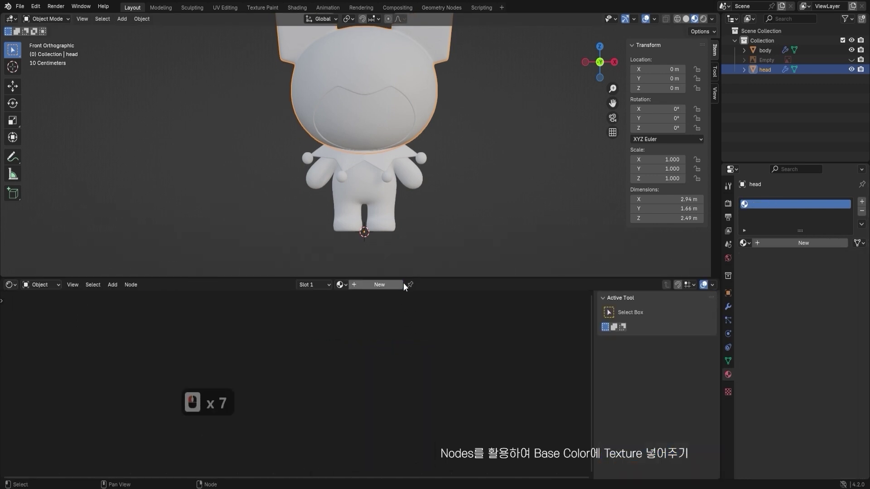
pyautogui.click(385, 284)
pyautogui.click(374, 286)
pyautogui.write('head')
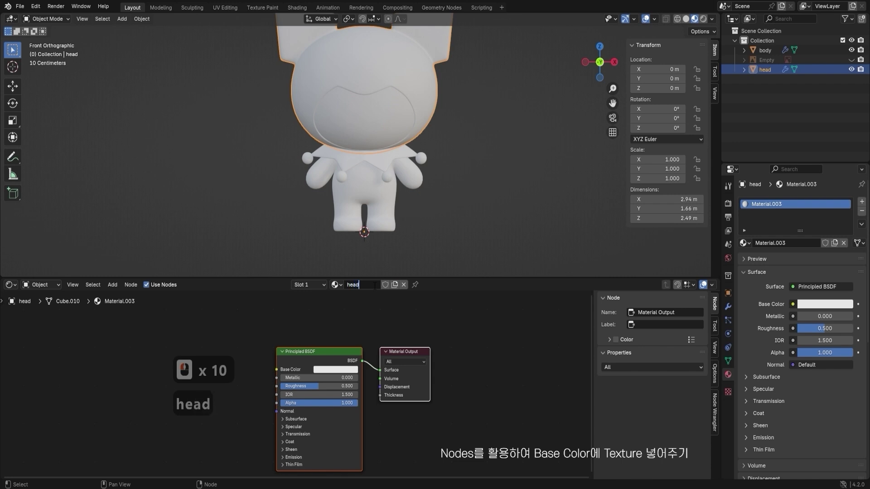
pyautogui.press('Return')
# - Add an Image Texture node before the head's Principled BSDF and connect its Color output to Base Color
pyautogui.doubleClick(344, 351)
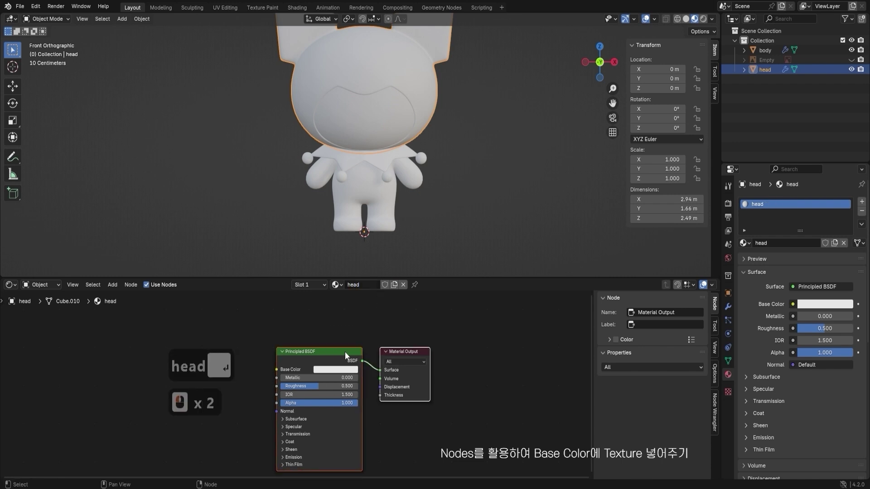
pyautogui.click(335, 350)
pyautogui.moveTo(260, 355); pyautogui.dragTo(306, 344, button='middle')
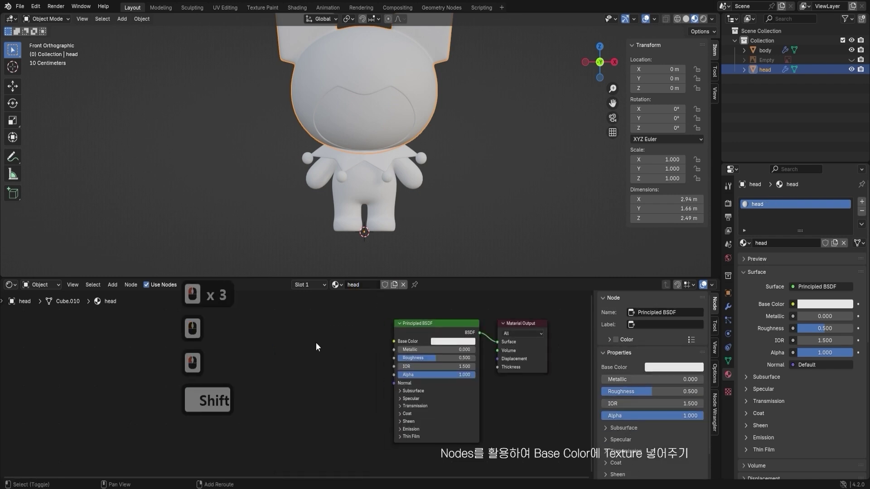
pyautogui.hotkey('shift', 'a')
pyautogui.moveTo(316, 342)
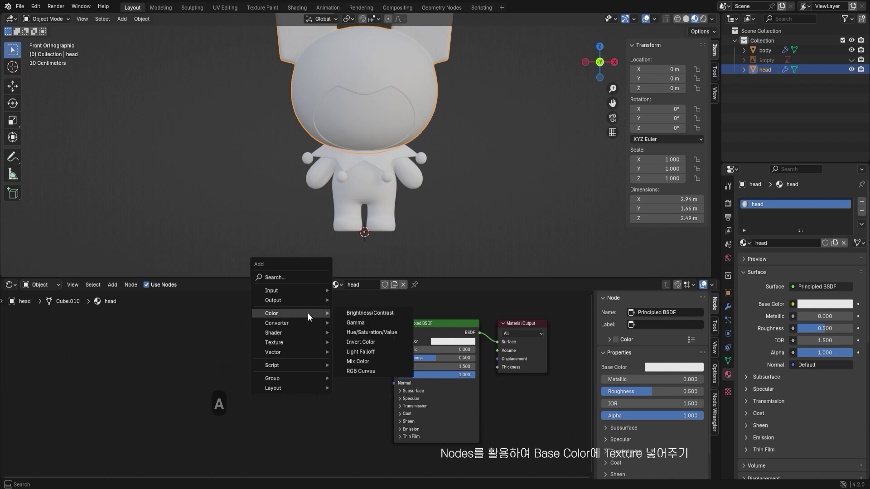
pyautogui.click(289, 340)
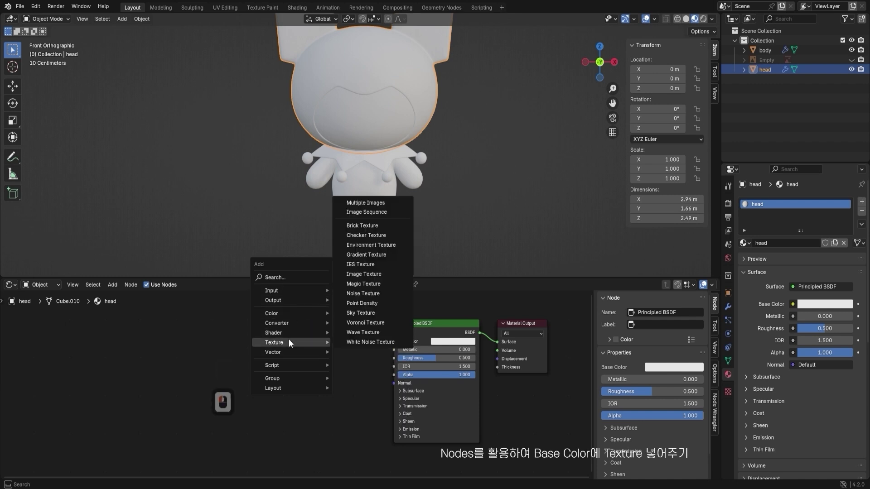
pyautogui.click(369, 275)
pyautogui.click(324, 317)
pyautogui.moveTo(366, 323); pyautogui.dragTo(392, 341)
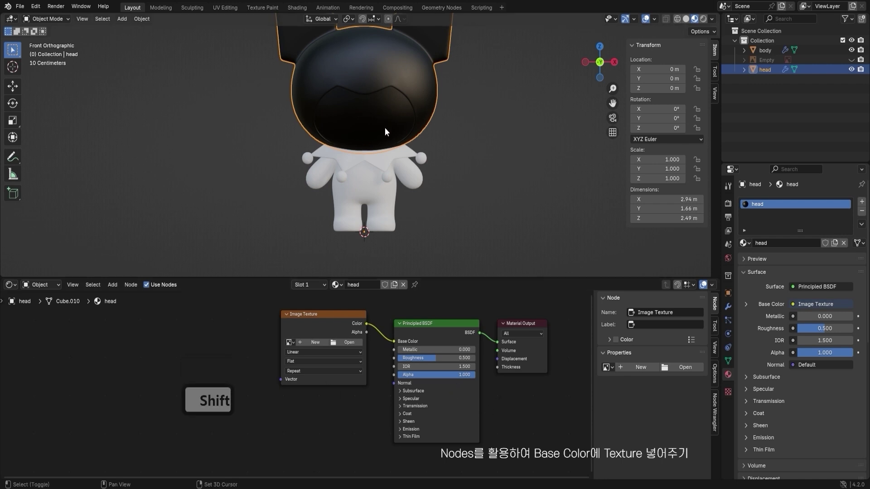
# - Create a new blank 2048 x 2048 px image named head in the head's Image Texture node
pyautogui.keyDown('shift'); pyautogui.moveTo(385, 127); pyautogui.dragTo(406, 171, button='middle'); pyautogui.keyUp('shift')
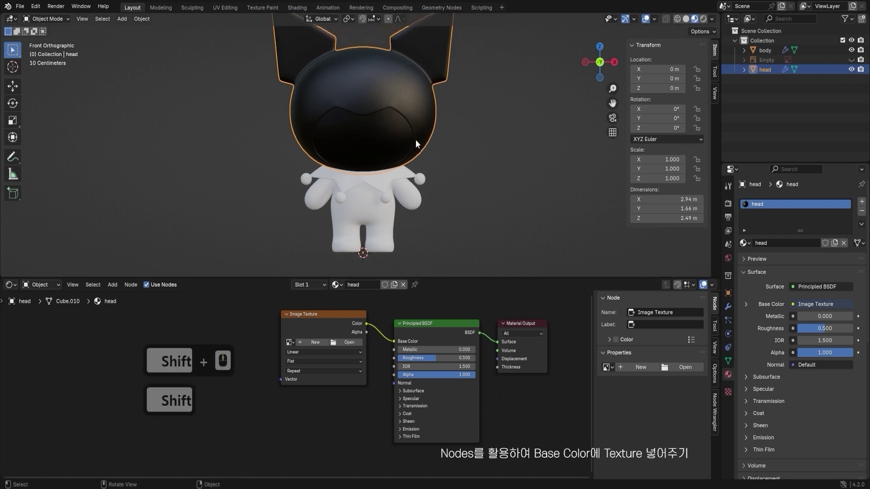
pyautogui.click(322, 343)
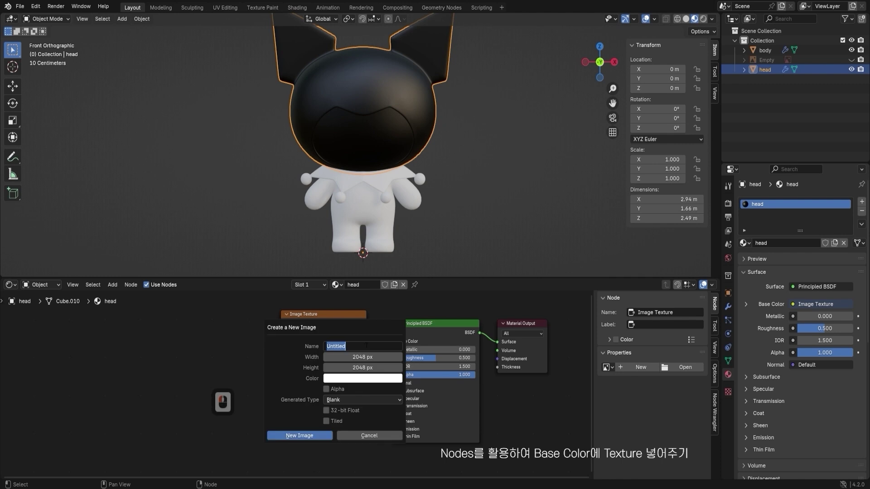
pyautogui.write('head')
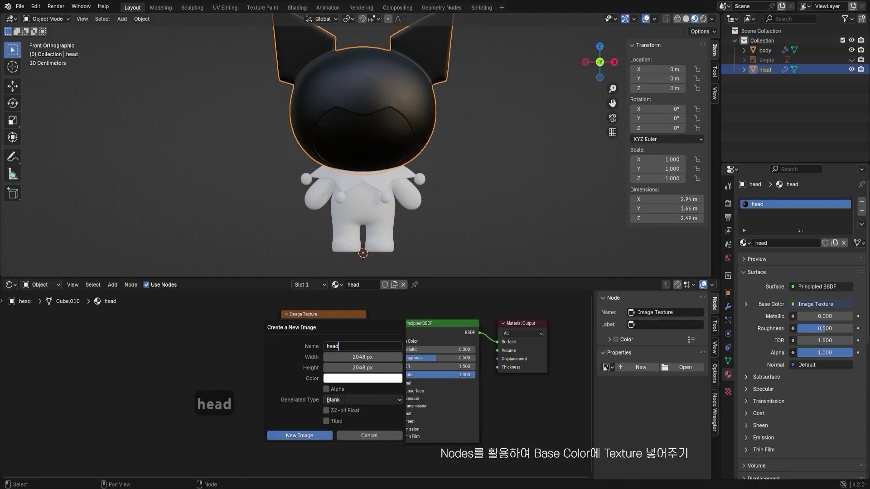
pyautogui.click(311, 439)
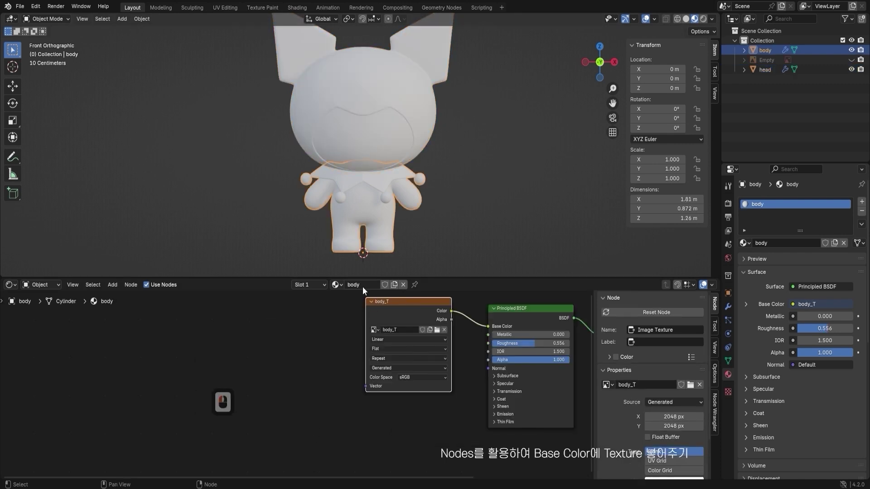
# - Compare the material node setups of the body and the head by selecting each object alternately
pyautogui.moveTo(478, 325); pyautogui.dragTo(341, 345, button='middle')
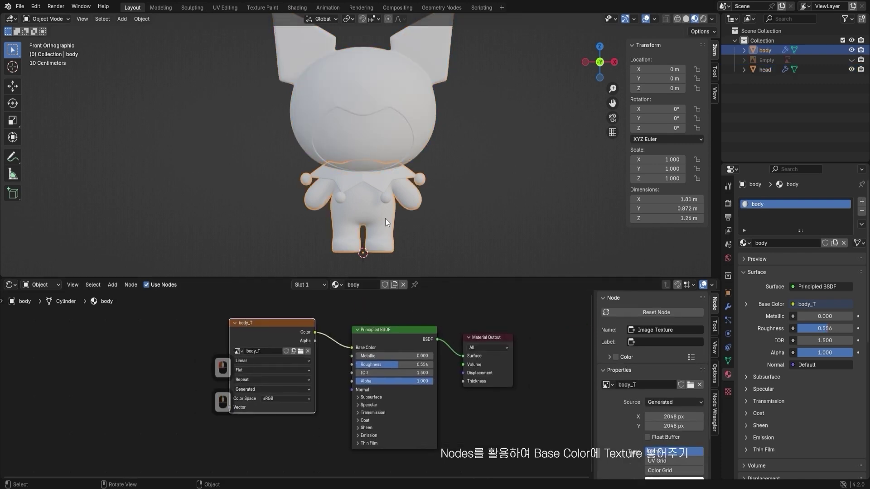
pyautogui.click(397, 109)
pyautogui.click(368, 192)
pyautogui.click(500, 203)
pyautogui.click(398, 139)
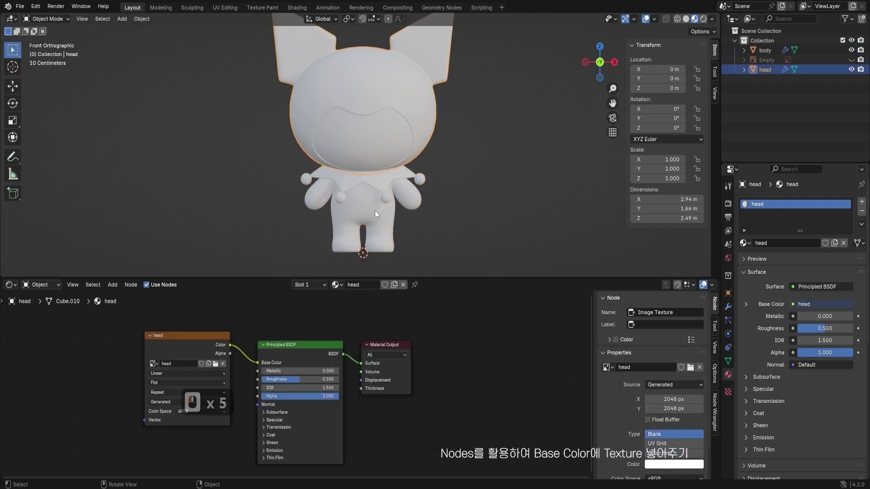
pyautogui.click(375, 214)
pyautogui.click(765, 69)
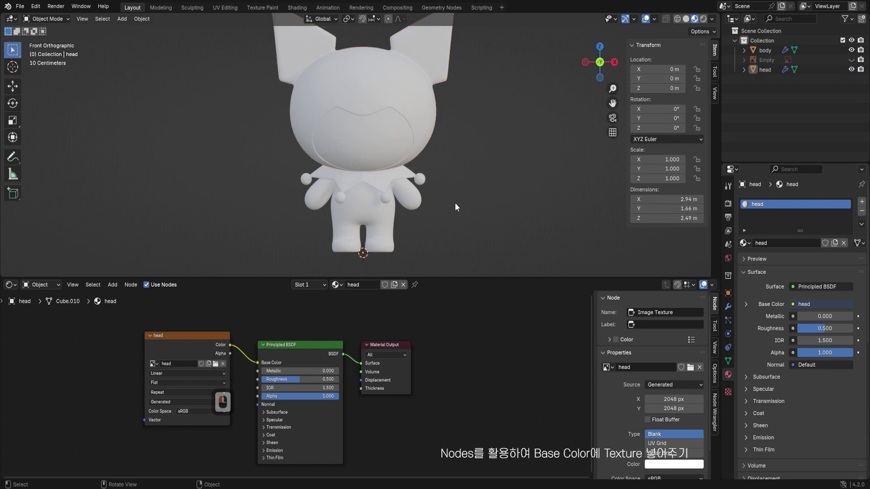
pyautogui.click(374, 214)
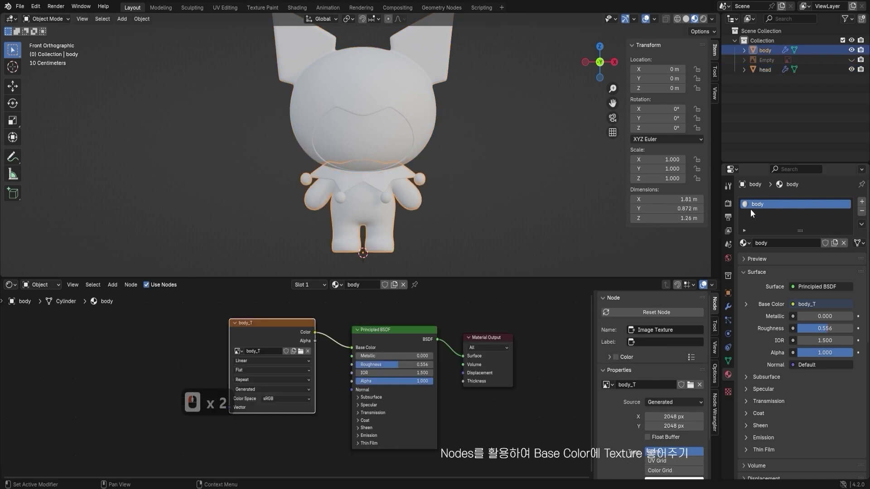
pyautogui.click(548, 219)
pyautogui.click(393, 214)
pyautogui.click(404, 111)
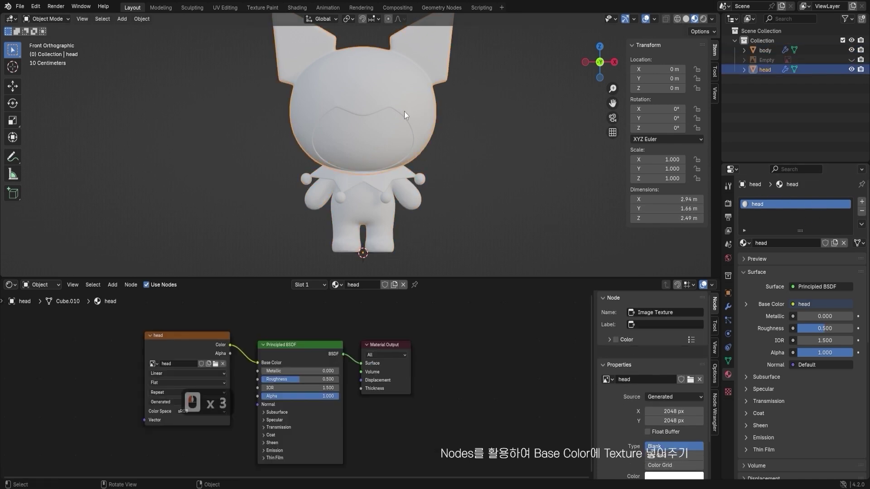
pyautogui.click(368, 219)
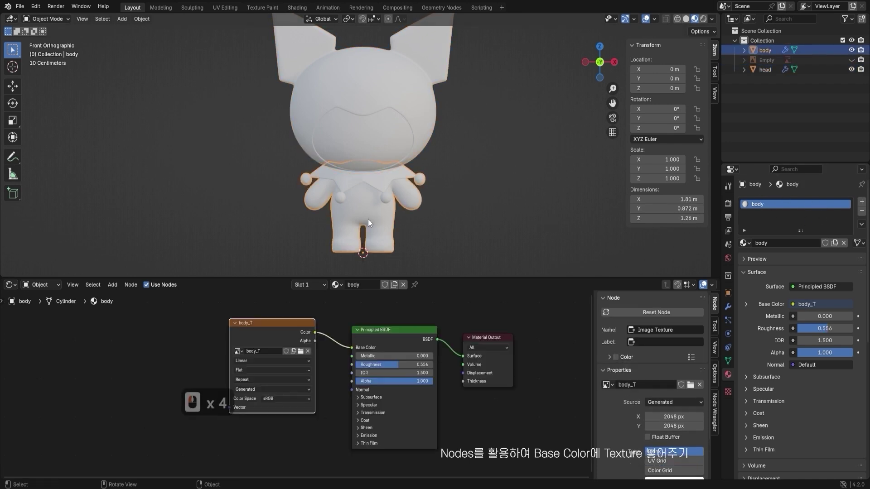
pyautogui.click(468, 267)
pyautogui.click(376, 192)
pyautogui.click(371, 136)
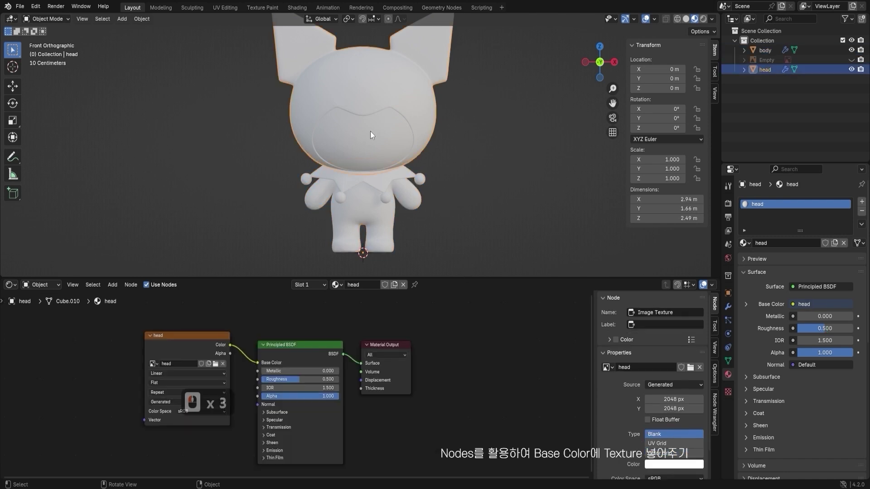
# - Copy the Roughness value of the body material's Principled BSDF
pyautogui.click(374, 206)
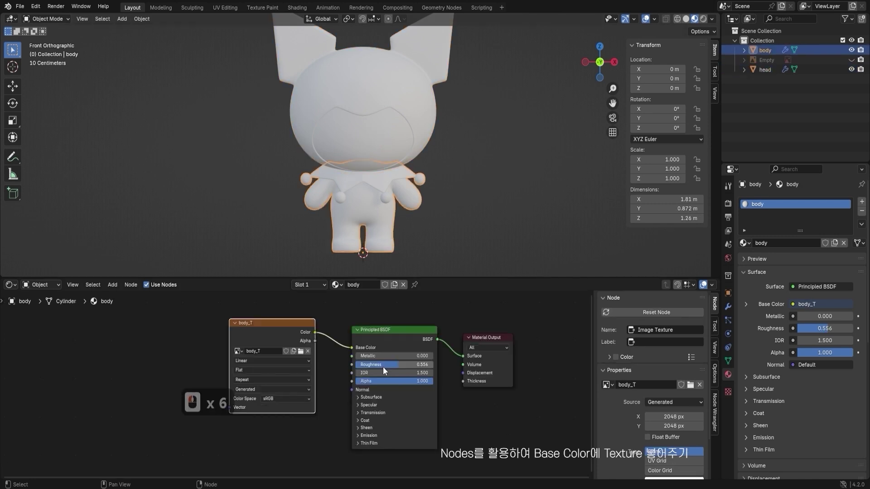
pyautogui.click(407, 366)
pyautogui.hotkey('ctrl', 'c')
pyautogui.click(496, 203)
pyautogui.click(405, 146)
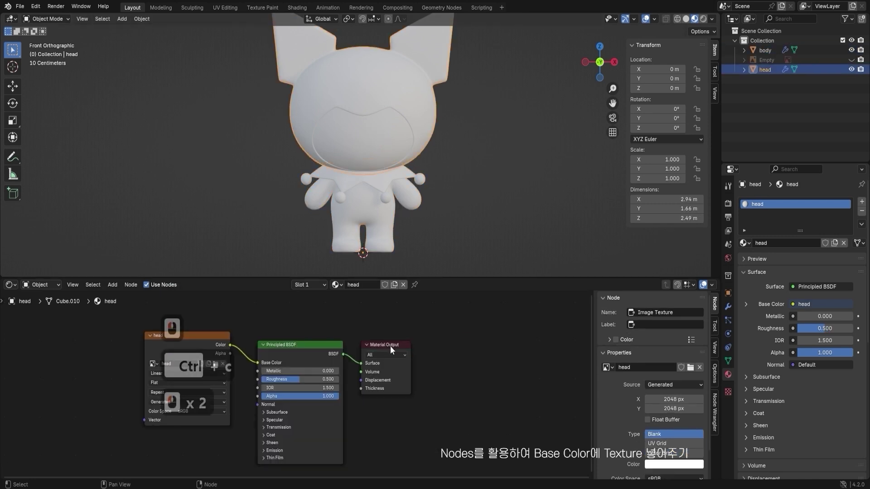
pyautogui.click(382, 214)
pyautogui.doubleClick(384, 365)
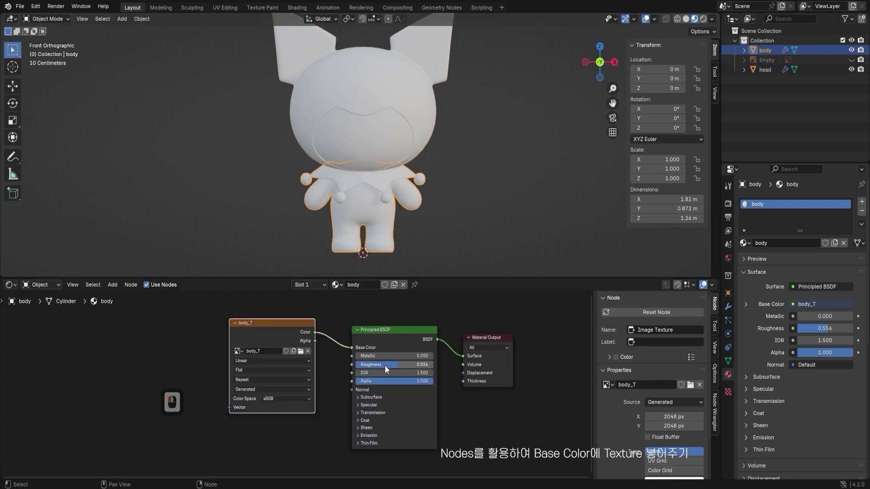
pyautogui.hotkey('ctrl', 'c')
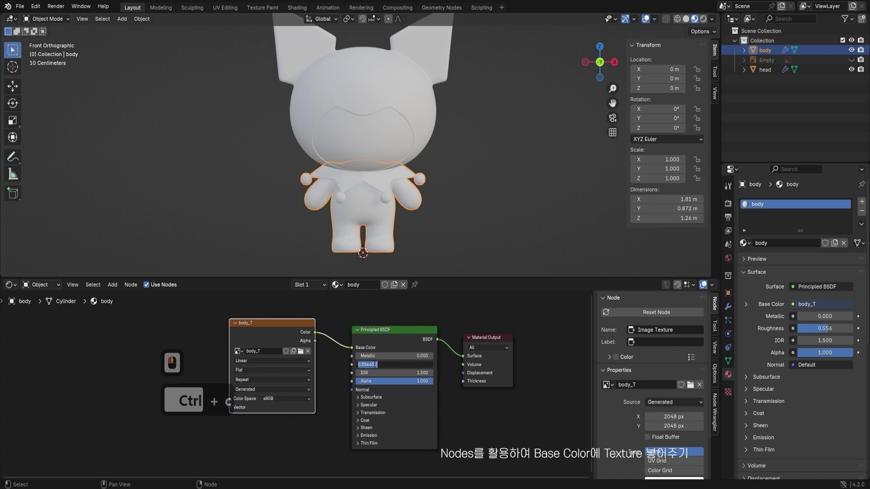
# - Paste the copied Roughness of 0.556 into the head material's Principled BSDF and save the file
pyautogui.click(511, 186)
pyautogui.click(408, 149)
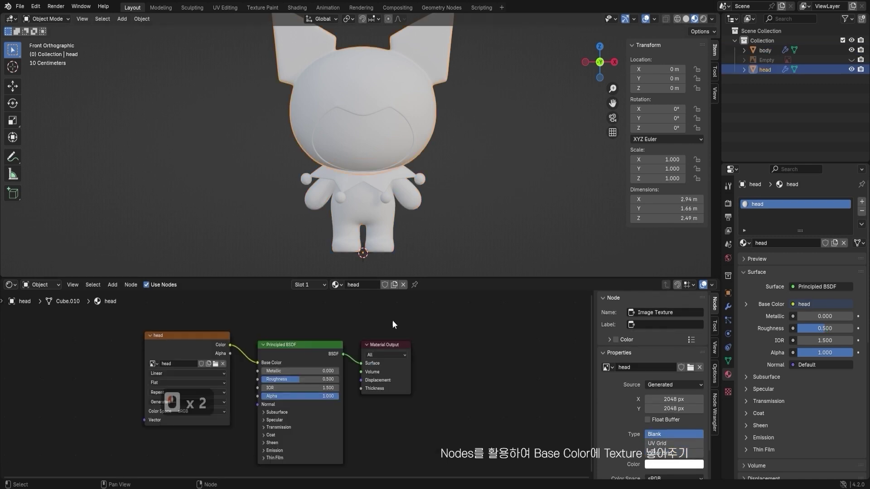
pyautogui.click(314, 384)
pyautogui.hotkey('ctrl', 'v')
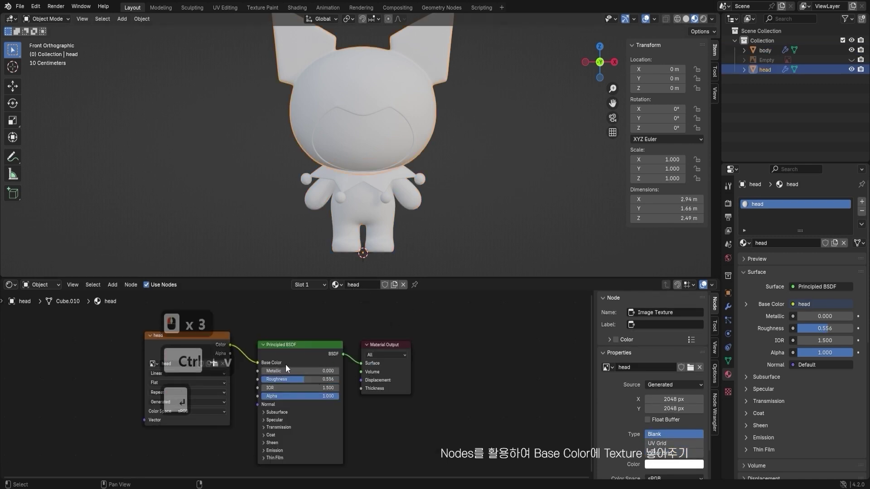
pyautogui.click(480, 233)
pyautogui.hotkey('ctrl', 's')
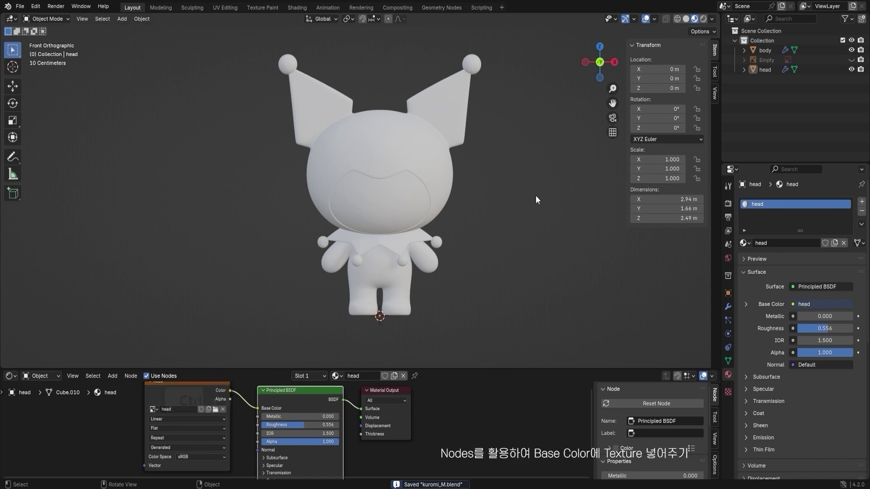
# - Switch to the Texture Paint workspace, widen the 3D viewport and show the character from the front
pyautogui.press('Hangul_Hanja')
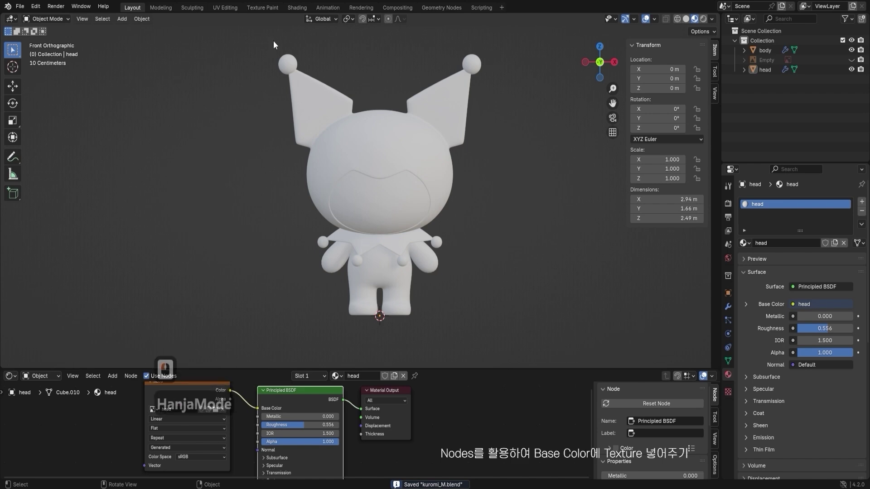
pyautogui.click(277, 6)
pyautogui.scroll(-8, 274, 140)
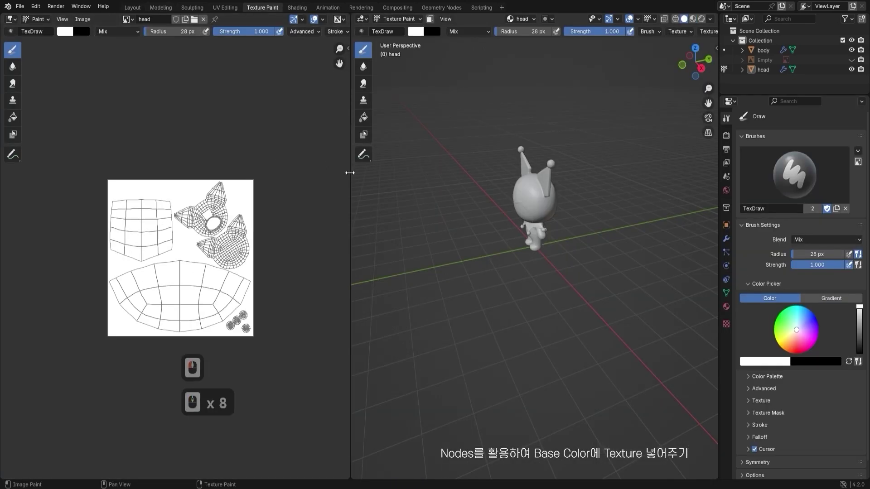
pyautogui.moveTo(350, 173); pyautogui.dragTo(321, 174)
pyautogui.scroll(2, 303, 159)
pyautogui.keyDown('shift'); pyautogui.scroll(-2, 304, 159); pyautogui.keyUp('shift')
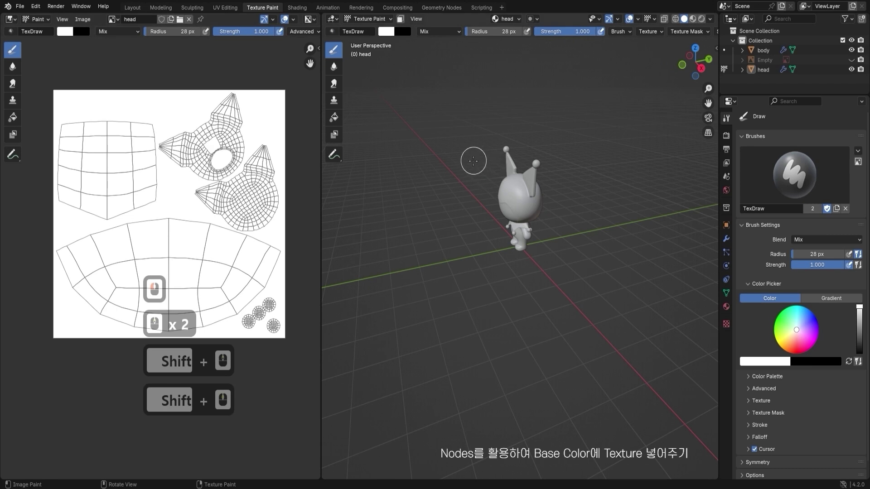
pyautogui.scroll(2, 474, 161)
pyautogui.keyDown('alt'); pyautogui.moveTo(473, 160); pyautogui.dragTo(507, 140, button='middle'); pyautogui.keyUp('alt')
pyautogui.scroll(2, 461, 195)
pyautogui.scroll(3, 466, 175)
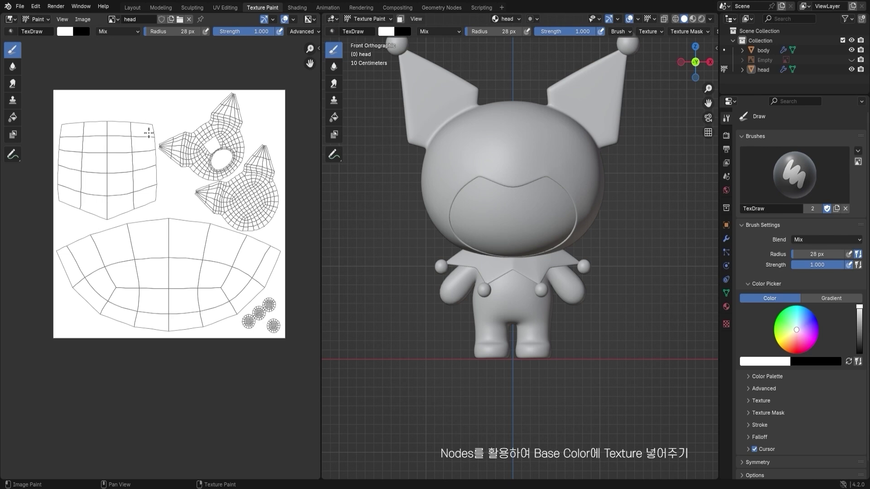
# - Set the brush color to light blue and paint test strokes on the head model and its texture image, undoing each one
pyautogui.rightClick(428, 50)
pyautogui.click(442, 57)
pyautogui.moveTo(539, 141); pyautogui.dragTo(554, 169)
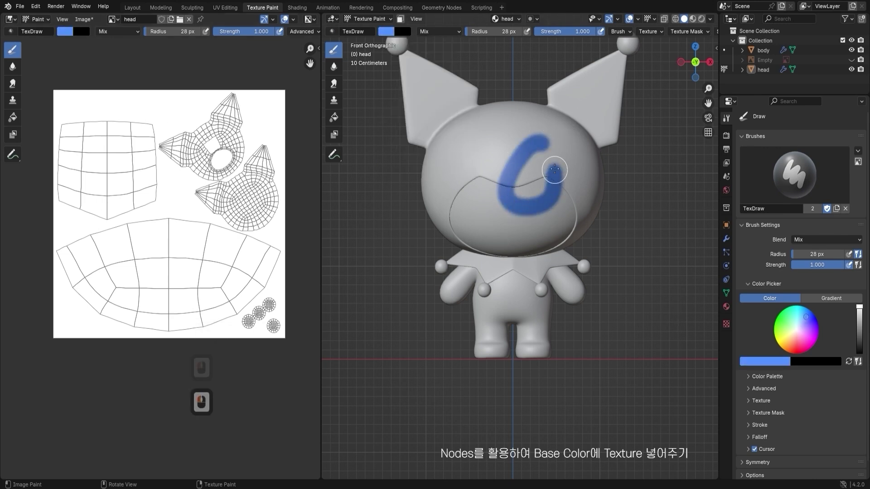
pyautogui.hotkey('ctrl', 'z')
pyautogui.moveTo(546, 136)
pyautogui.mouseDown()
pyautogui.moveTo(454, 213)
pyautogui.moveTo(569, 189)
pyautogui.moveTo(557, 159)
pyautogui.mouseUp()
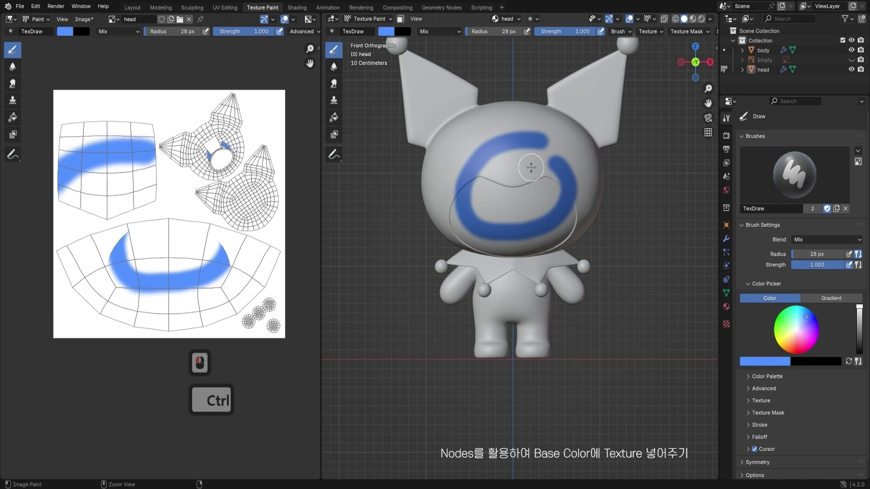
pyautogui.hotkey('ctrl', 'z')
pyautogui.moveTo(89, 166); pyautogui.dragTo(66, 158)
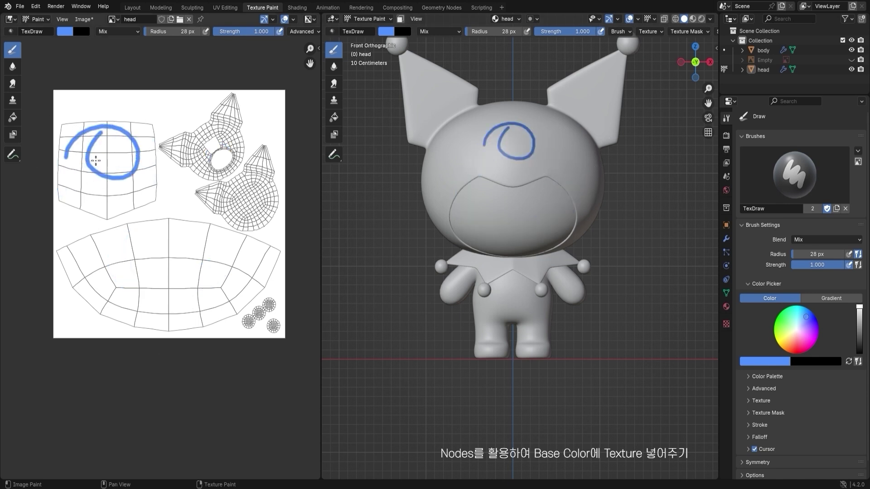
pyautogui.hotkey('ctrl', 'z')
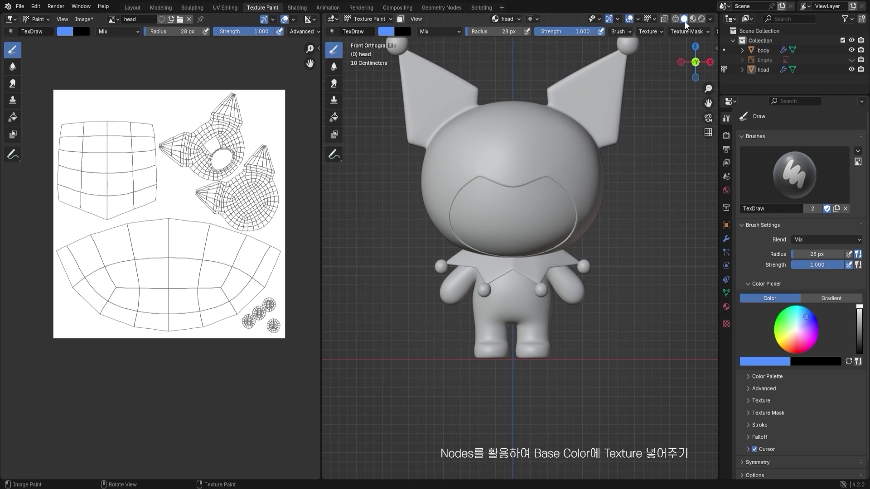
# - Try the MatCap and Flat viewport lighting modes on the character and compare them with Studio lighting
pyautogui.click(710, 20)
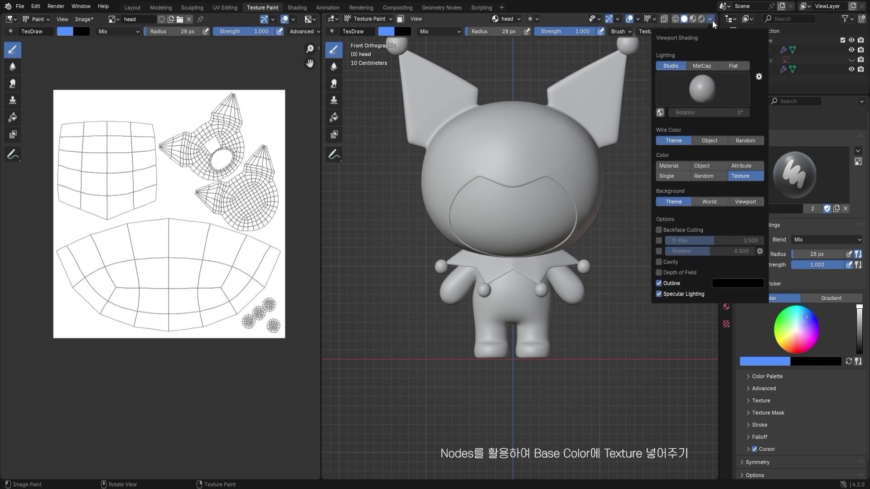
pyautogui.click(704, 67)
pyautogui.click(734, 66)
pyautogui.click(707, 67)
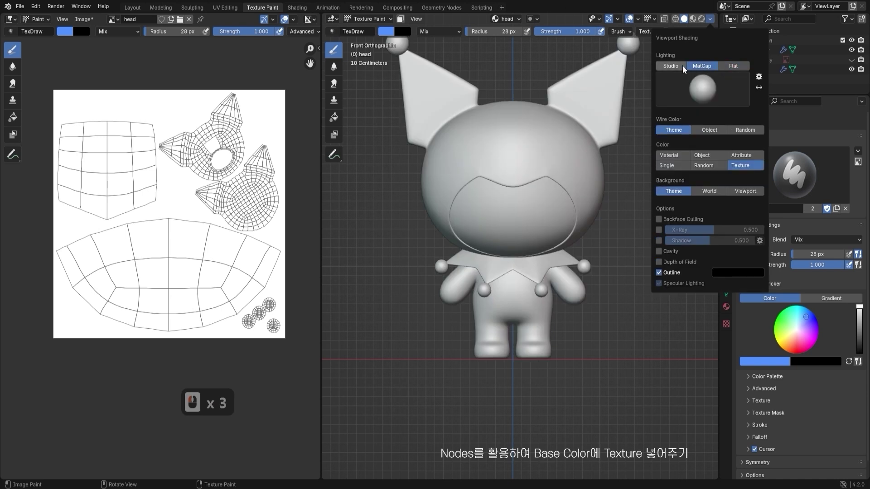
pyautogui.click(682, 65)
pyautogui.click(710, 19)
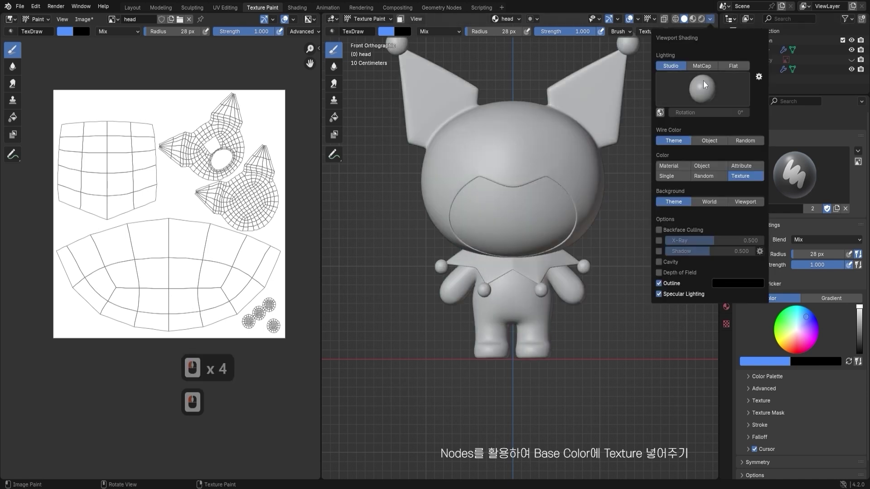
pyautogui.click(703, 66)
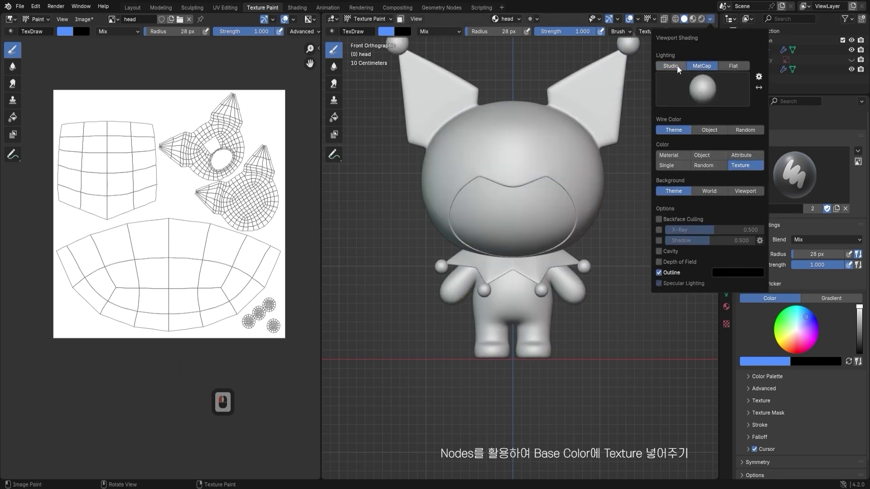
pyautogui.click(677, 65)
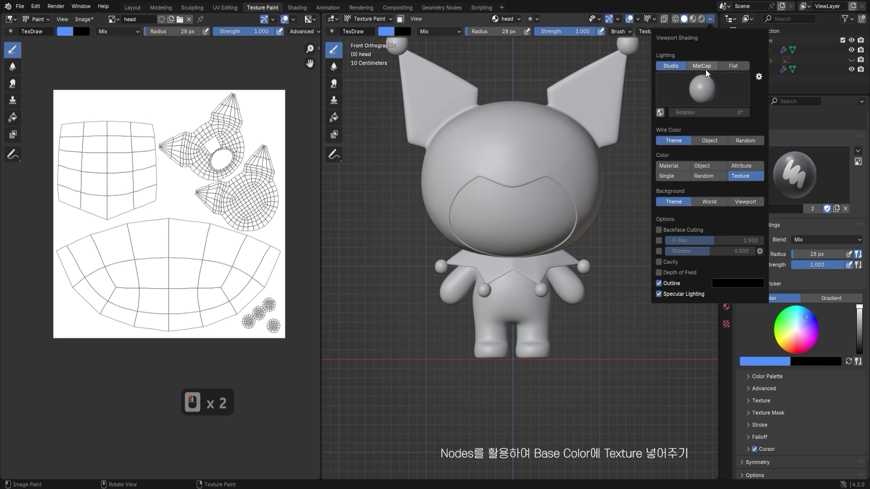
pyautogui.click(704, 67)
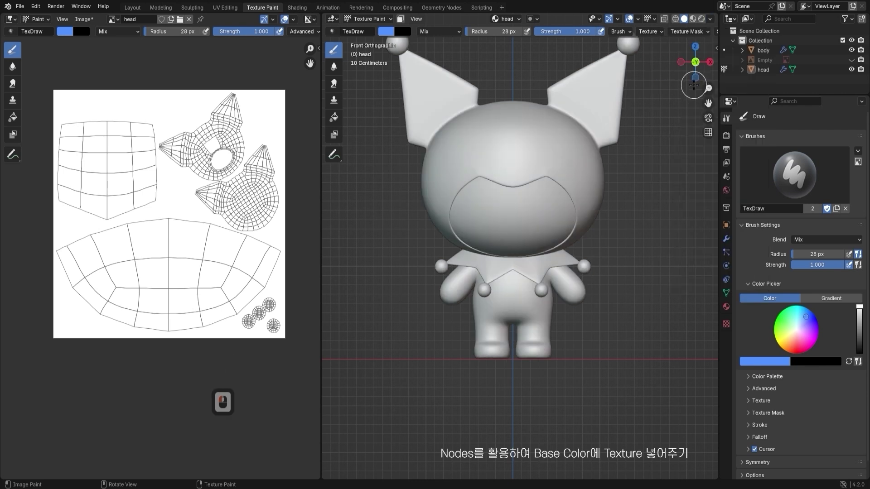
pyautogui.click(711, 22)
pyautogui.click(669, 64)
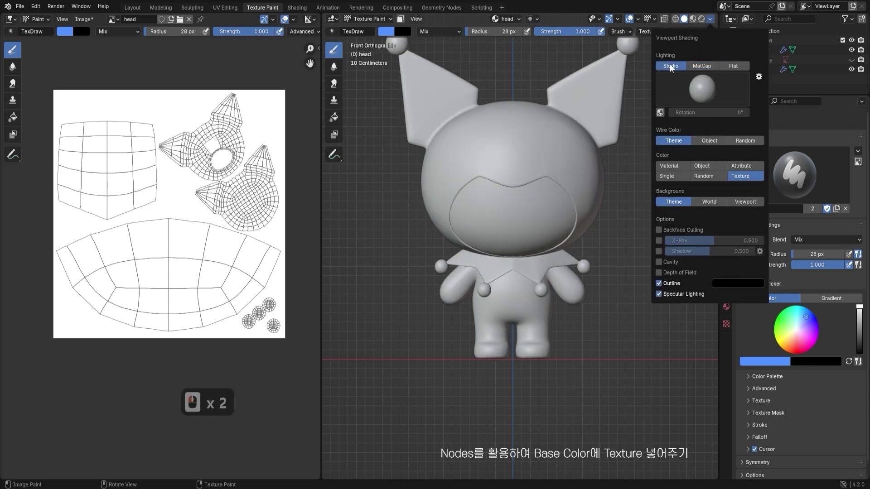
# - Try Flat viewport lighting and paint blue test strokes on the forehead, undoing each one
pyautogui.click(733, 66)
pyautogui.moveTo(556, 132)
pyautogui.mouseDown()
pyautogui.moveTo(513, 196)
pyautogui.moveTo(570, 176)
pyautogui.mouseUp()
pyautogui.hotkey('ctrl', 'z')
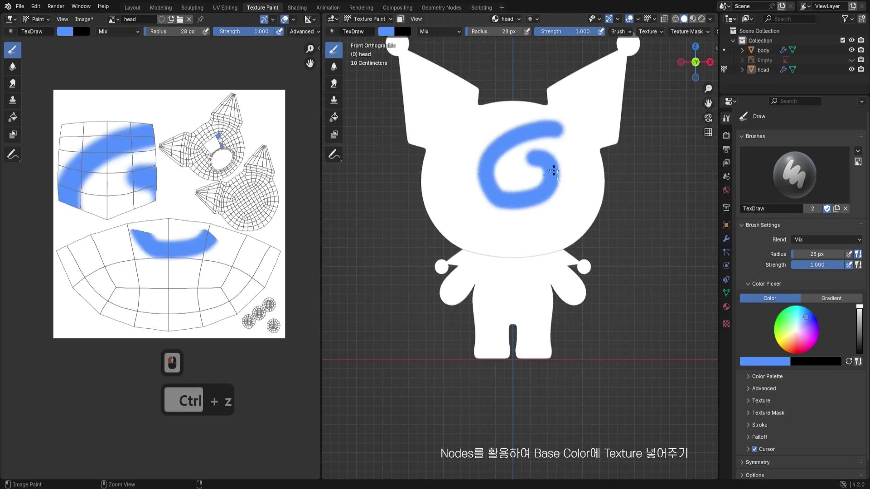
pyautogui.moveTo(492, 132)
pyautogui.mouseDown()
pyautogui.moveTo(509, 202)
pyautogui.moveTo(511, 122)
pyautogui.mouseUp()
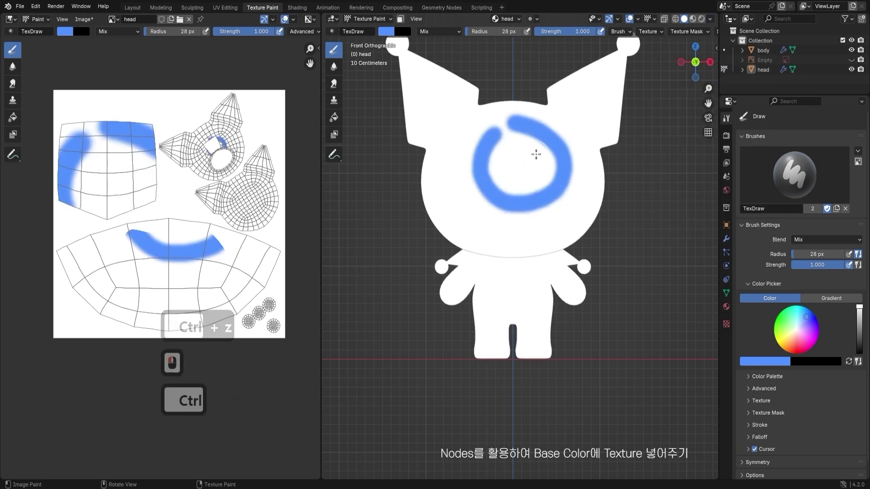
pyautogui.hotkey('ctrl', 'z')
# - Set the viewport lighting to Studio and pick a brighter studio light that shows the character nearly white
pyautogui.click(710, 19)
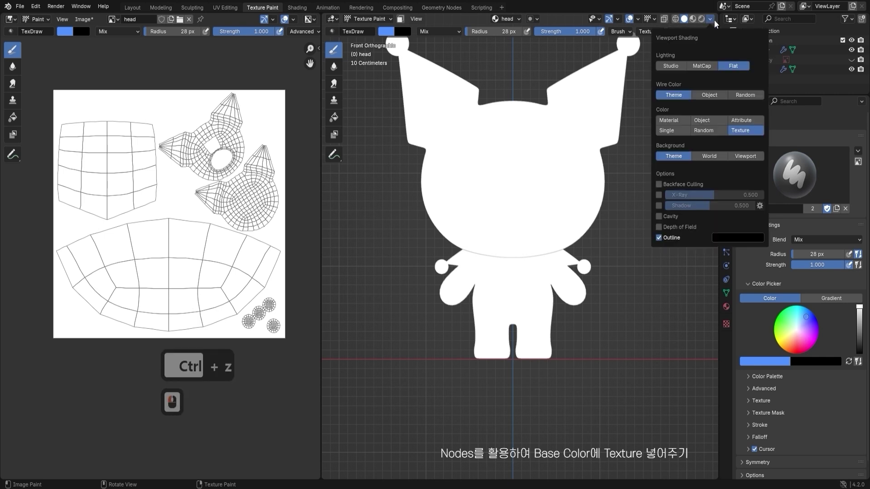
pyautogui.click(701, 65)
pyautogui.click(670, 66)
pyautogui.click(702, 66)
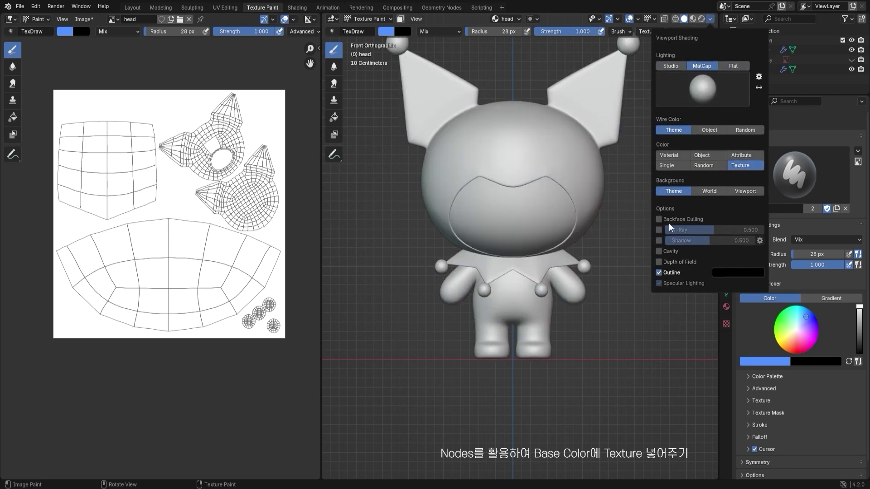
pyautogui.click(670, 65)
pyautogui.click(702, 88)
pyautogui.click(679, 121)
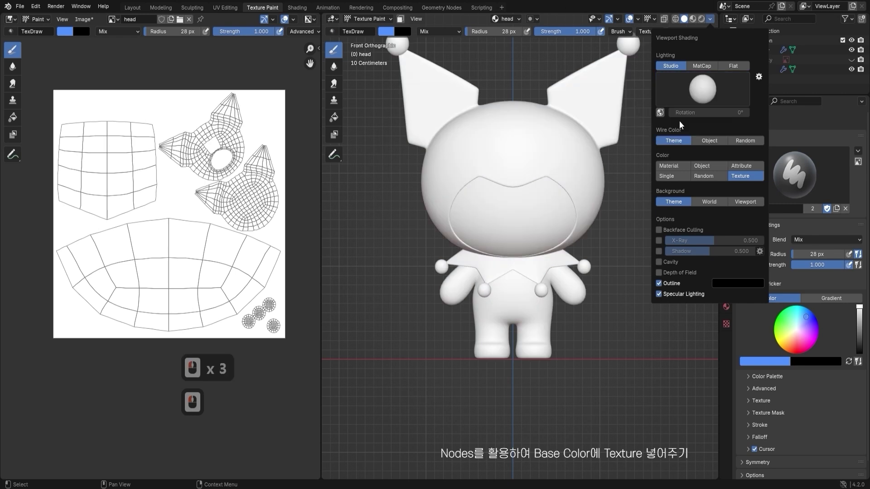
# - Paint a blue test stroke across the upper edge of the face outline and undo it
pyautogui.keyDown('shift'); pyautogui.moveTo(598, 179); pyautogui.dragTo(562, 191, button='middle'); pyautogui.keyUp('shift')
pyautogui.moveTo(494, 172)
pyautogui.mouseDown()
pyautogui.moveTo(466, 199)
pyautogui.moveTo(480, 200)
pyautogui.mouseUp()
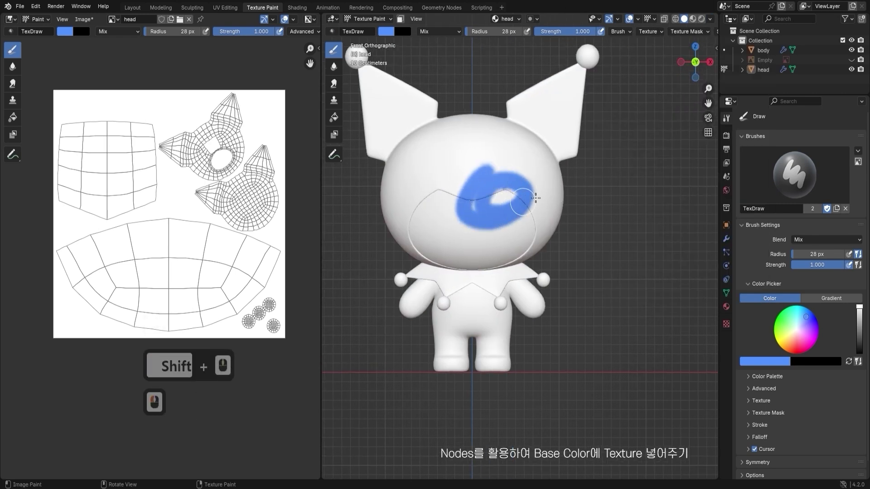
pyautogui.hotkey('ctrl', 'z')
pyautogui.scroll(3, 484, 184)
pyautogui.keyDown('shift'); pyautogui.moveTo(484, 184); pyautogui.dragTo(537, 178, button='middle'); pyautogui.keyUp('shift')
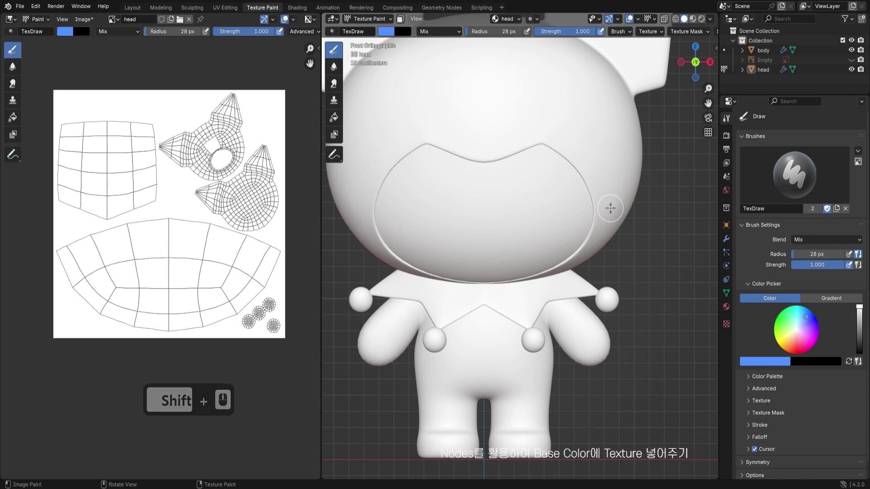
pyautogui.scroll(-2, 589, 211)
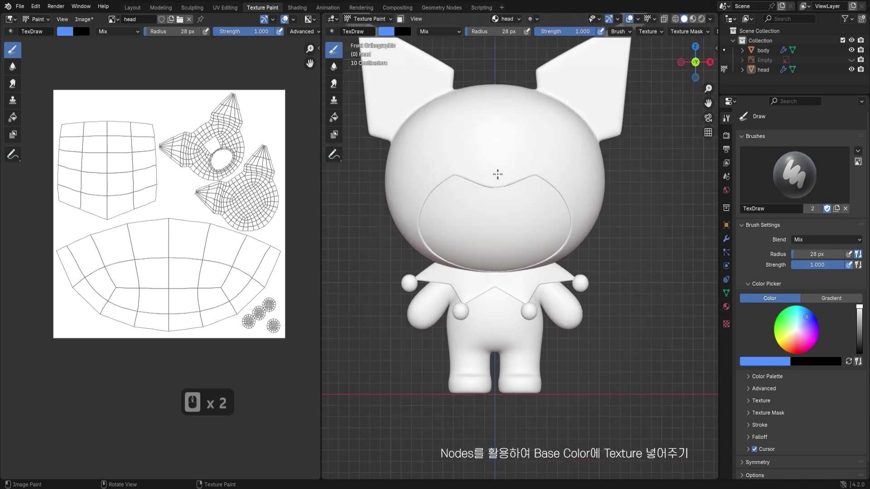
# - Unhide the Empty reference image and, in Object Mode, scale it down and move it to the right of the character
pyautogui.click(851, 59)
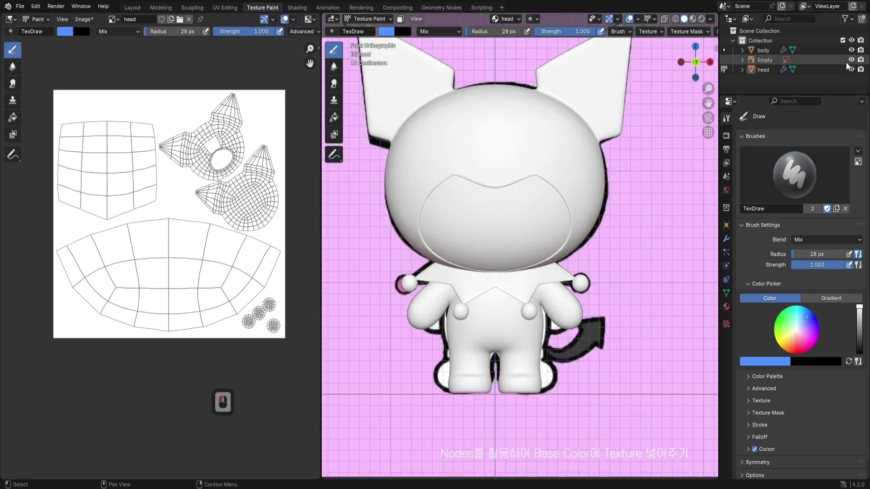
pyautogui.hotkey('ctrl', 'Tab')
pyautogui.click(523, 267)
pyautogui.click(634, 269)
pyautogui.scroll(-4, 633, 269)
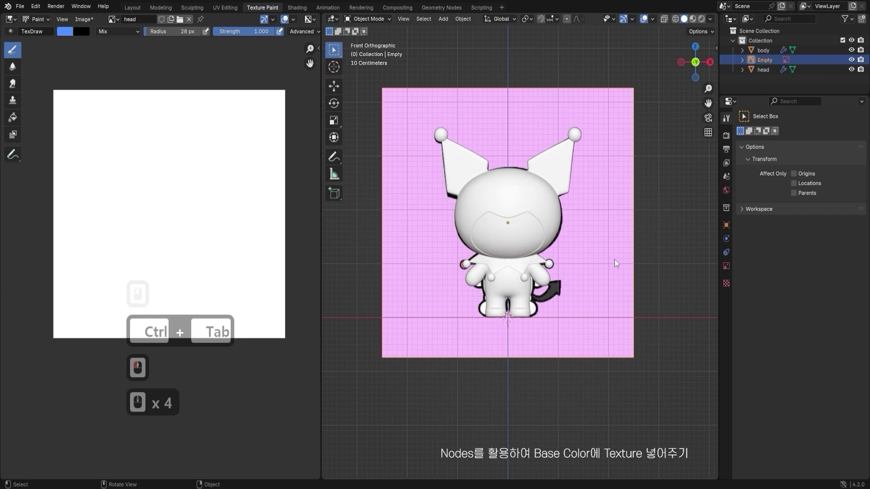
pyautogui.press('s')
pyautogui.click(567, 240)
pyautogui.press('g')
pyautogui.click(648, 254)
pyautogui.scroll(3, 521, 153)
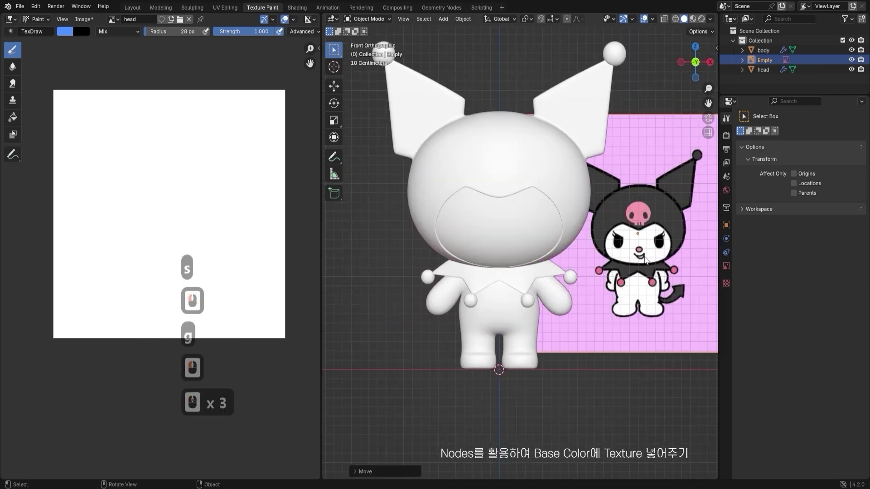
# - Select the head object and switch it back to Texture Paint mode
pyautogui.keyDown('shift'); pyautogui.moveTo(521, 154); pyautogui.dragTo(468, 175, button='middle'); pyautogui.keyUp('shift')
pyautogui.scroll(2, 468, 175)
pyautogui.click(468, 174)
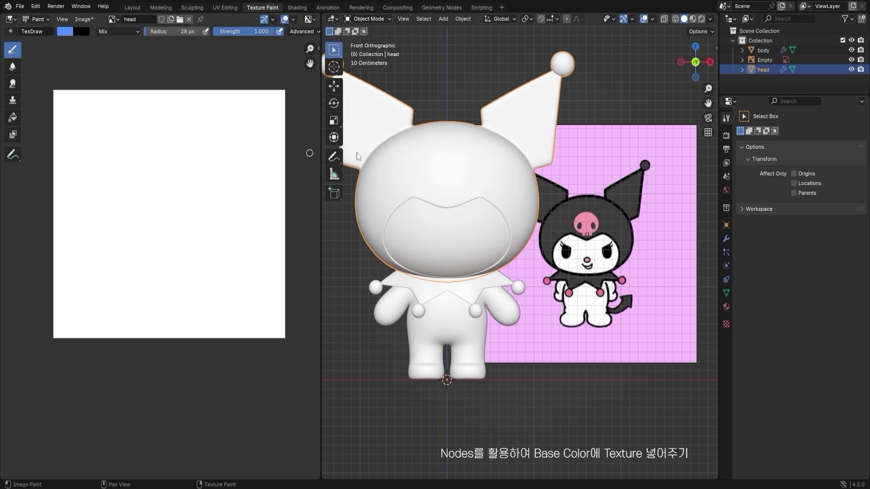
pyautogui.click(480, 162)
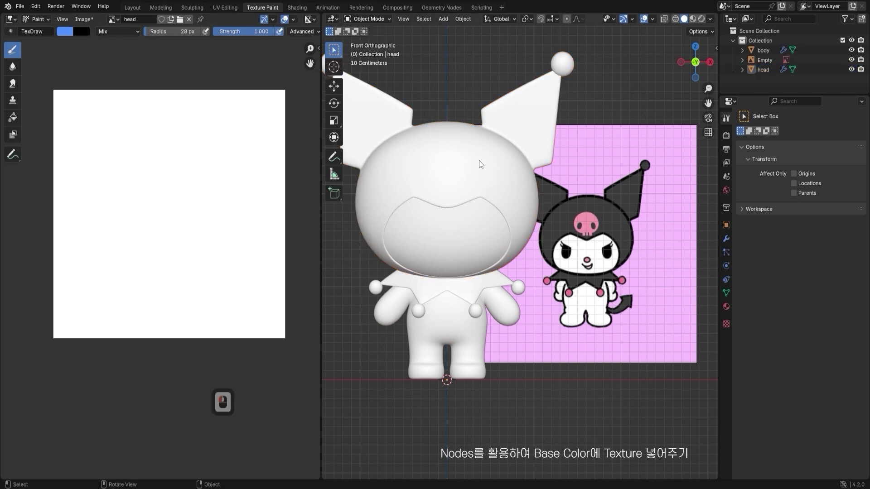
pyautogui.click(481, 164)
pyautogui.click(384, 20)
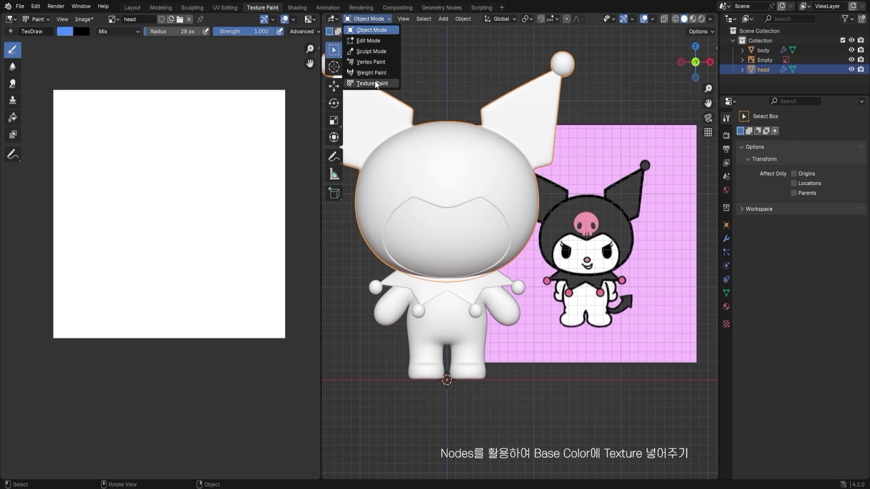
pyautogui.click(458, 156)
pyautogui.click(459, 156)
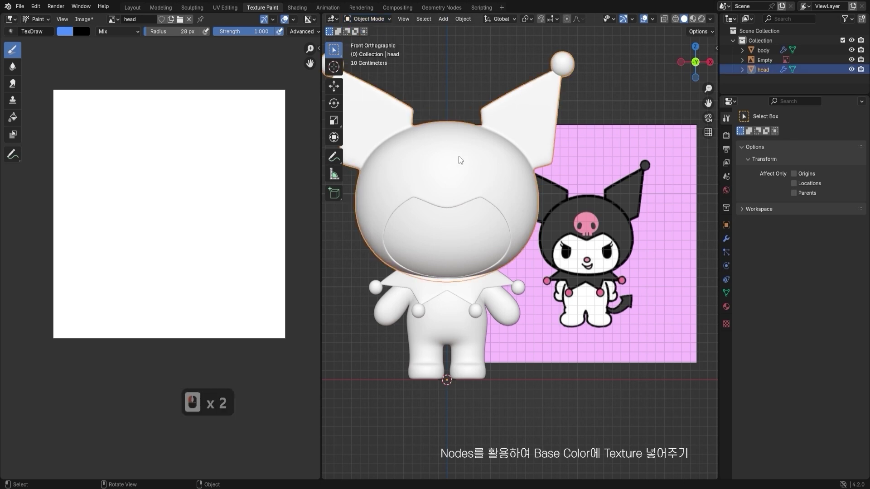
pyautogui.hotkey('ctrl', 'Tab')
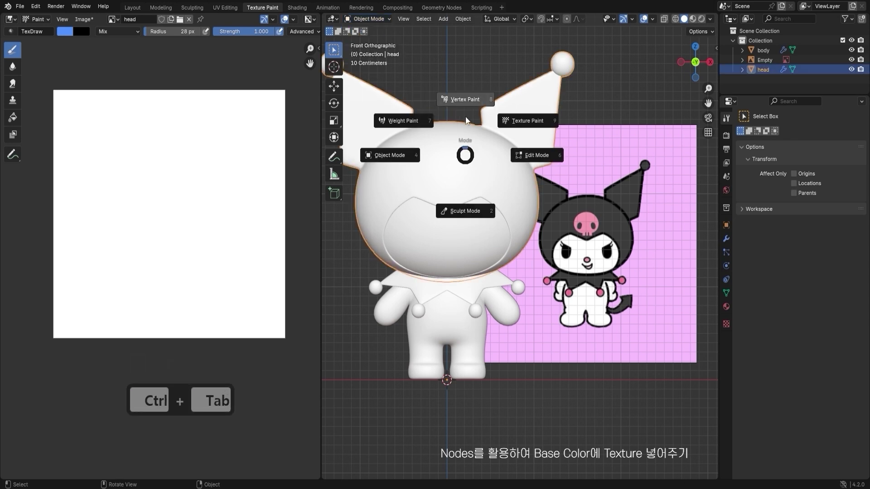
pyautogui.click(494, 119)
# - Paint a blue test stroke on the front of the head beside the reference image and undo it
pyautogui.keyDown('shift'); pyautogui.moveTo(417, 169); pyautogui.dragTo(462, 170, button='middle'); pyautogui.keyUp('shift')
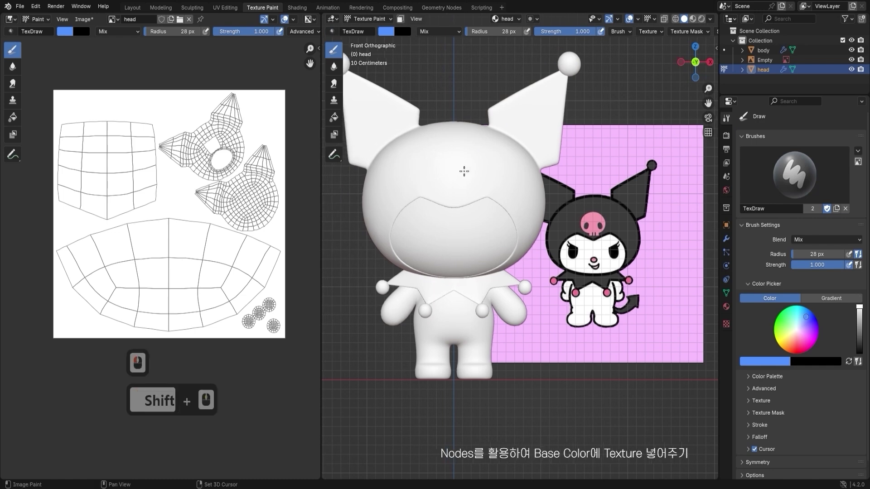
pyautogui.moveTo(462, 171); pyautogui.dragTo(507, 211)
pyautogui.hotkey('ctrl', 'z')
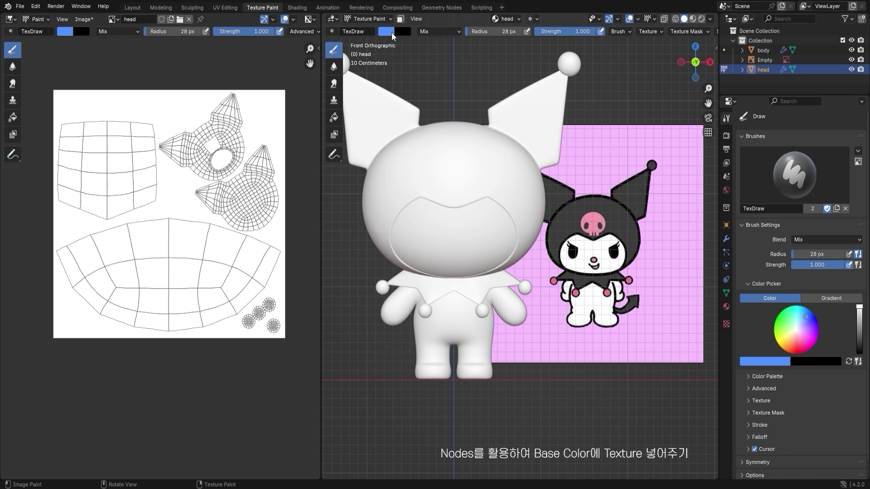
pyautogui.click(388, 31)
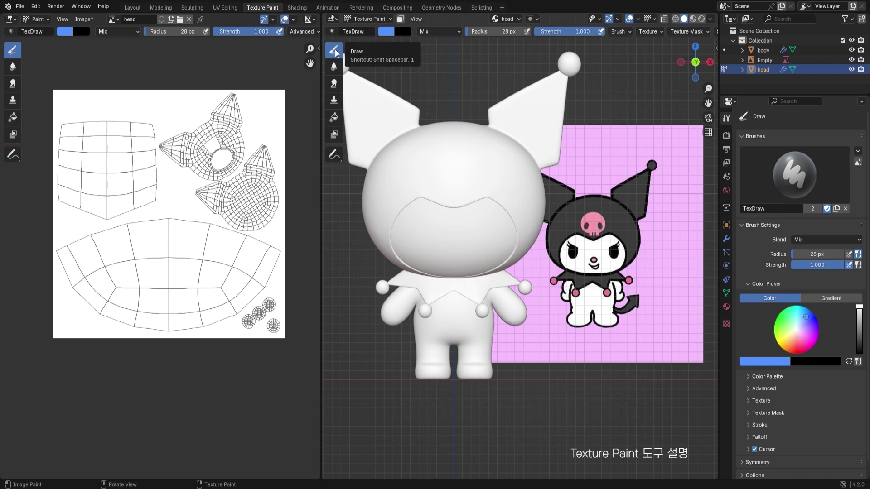
# - Paint a blue ring on the forehead with the Draw tool and blur its edges with the Soften tool at 112 px radius
pyautogui.moveTo(458, 148); pyautogui.dragTo(446, 174)
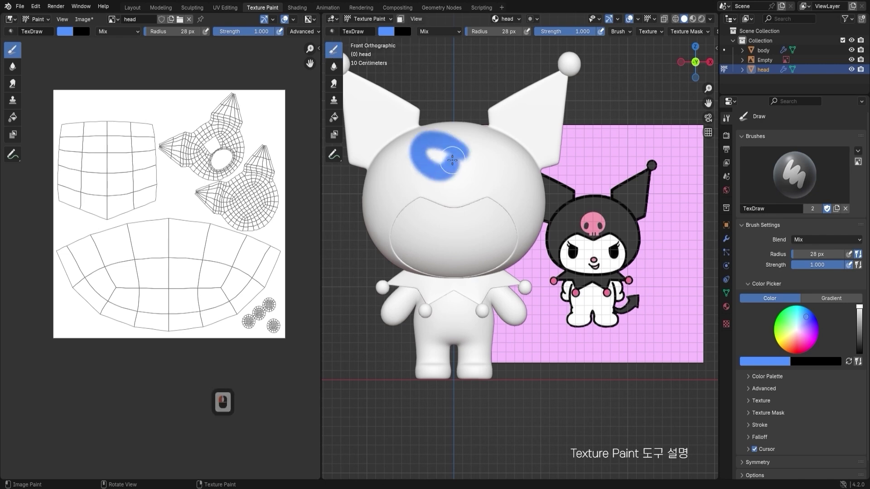
pyautogui.click(337, 69)
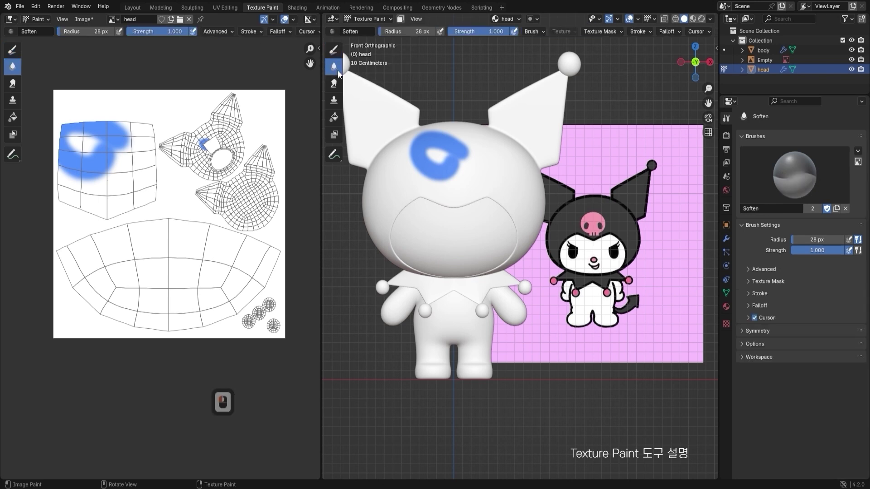
pyautogui.moveTo(467, 168)
pyautogui.mouseDown()
pyautogui.moveTo(446, 155)
pyautogui.moveTo(455, 149)
pyautogui.mouseUp()
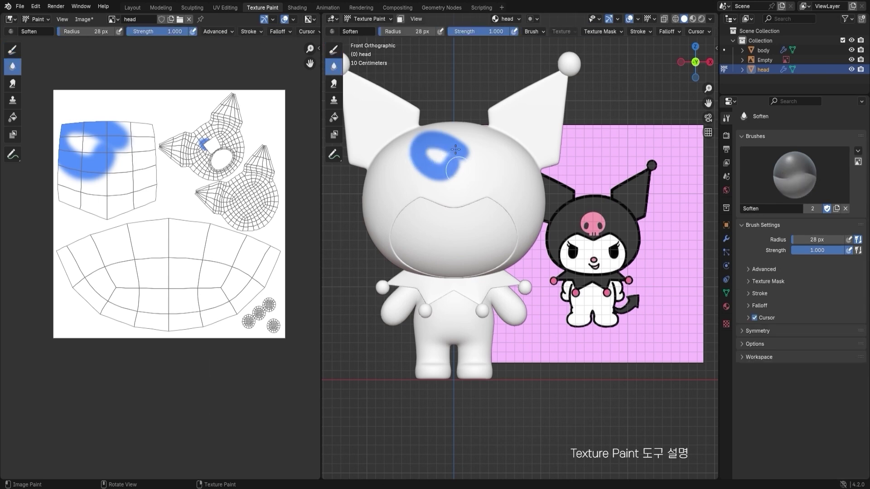
pyautogui.moveTo(451, 151); pyautogui.dragTo(450, 149, button='middle')
pyautogui.scroll(6, 450, 150)
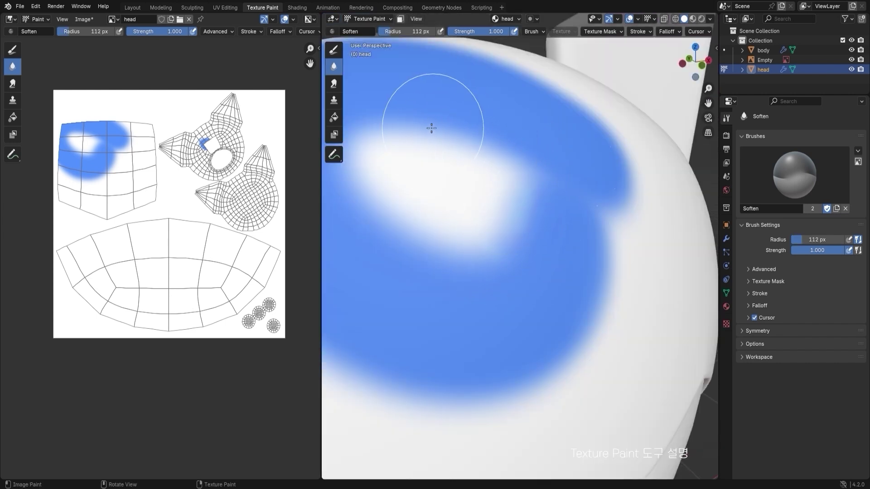
pyautogui.moveTo(419, 132)
pyautogui.mouseDown()
pyautogui.moveTo(431, 132)
pyautogui.moveTo(388, 120)
pyautogui.moveTo(335, 68)
pyautogui.mouseUp()
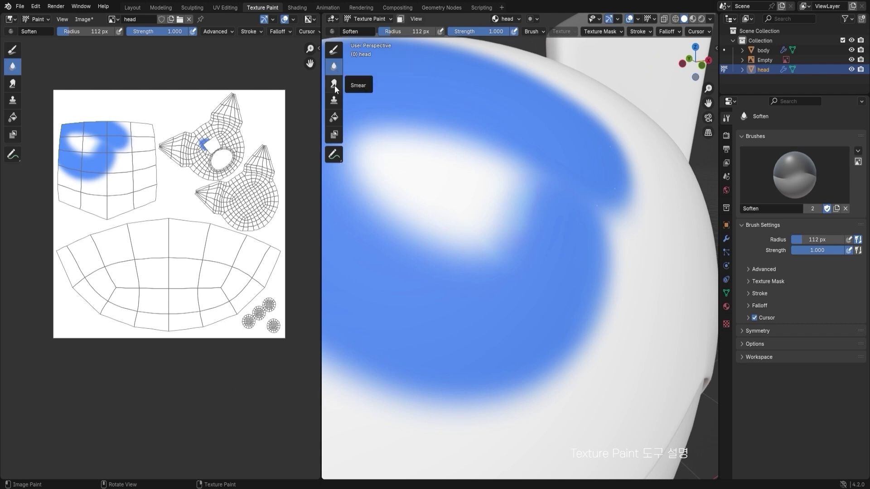
# - Smear the inner and lower edges of the blue ring on the forehead with the Smear tool
pyautogui.click(334, 84)
pyautogui.moveTo(414, 237)
pyautogui.mouseDown()
pyautogui.moveTo(469, 263)
pyautogui.moveTo(466, 227)
pyautogui.mouseUp()
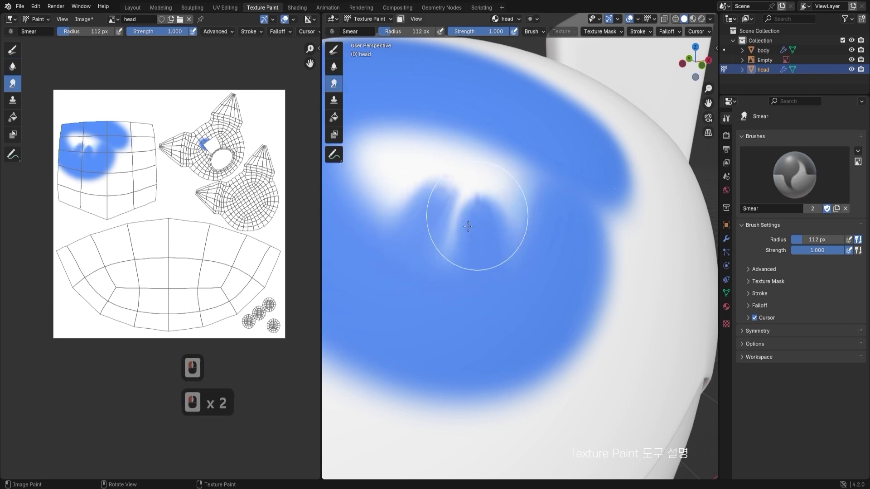
pyautogui.moveTo(380, 235); pyautogui.dragTo(369, 186)
pyautogui.moveTo(448, 266); pyautogui.dragTo(439, 199)
pyautogui.moveTo(521, 258)
pyautogui.mouseDown()
pyautogui.moveTo(525, 209)
pyautogui.moveTo(614, 263)
pyautogui.moveTo(623, 318)
pyautogui.mouseUp()
pyautogui.moveTo(562, 299); pyautogui.dragTo(603, 335)
pyautogui.moveTo(558, 335); pyautogui.dragTo(598, 365)
pyautogui.scroll(-3, 654, 359)
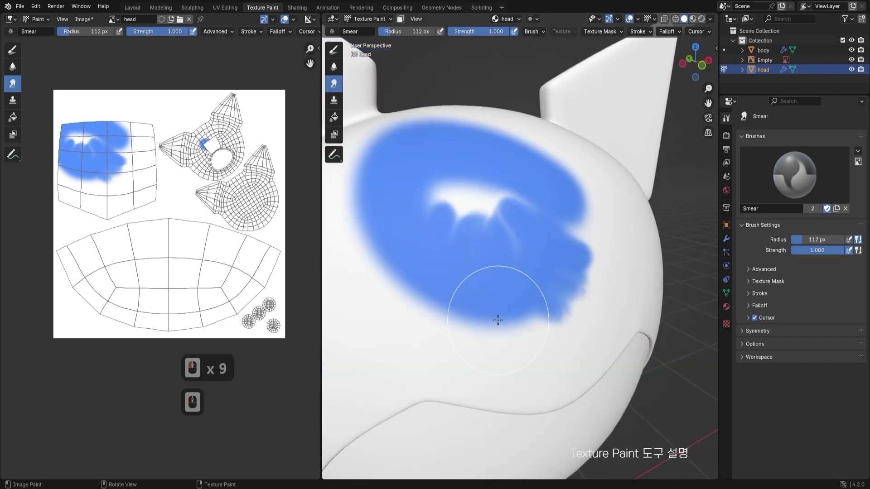
pyautogui.moveTo(499, 317); pyautogui.dragTo(506, 341)
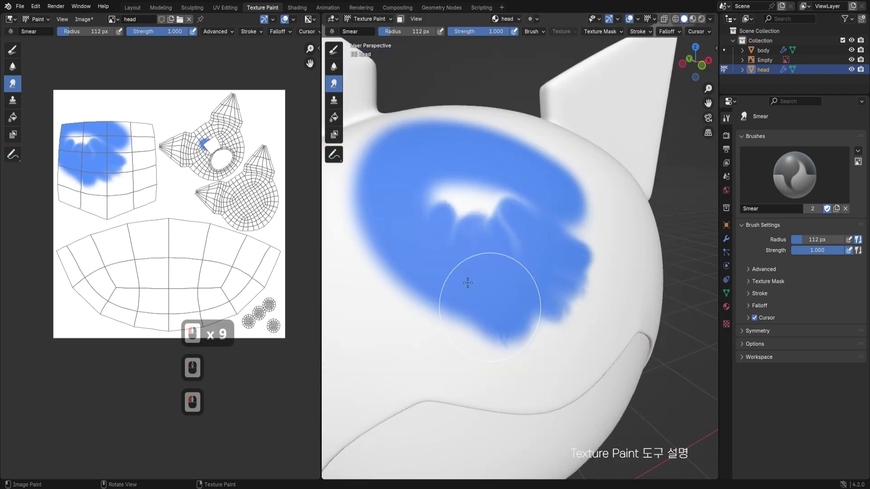
# - Fill the whole head texture with white using the Fill tool, covering the blue paint
pyautogui.click(337, 117)
pyautogui.click(340, 290)
pyautogui.click(341, 290)
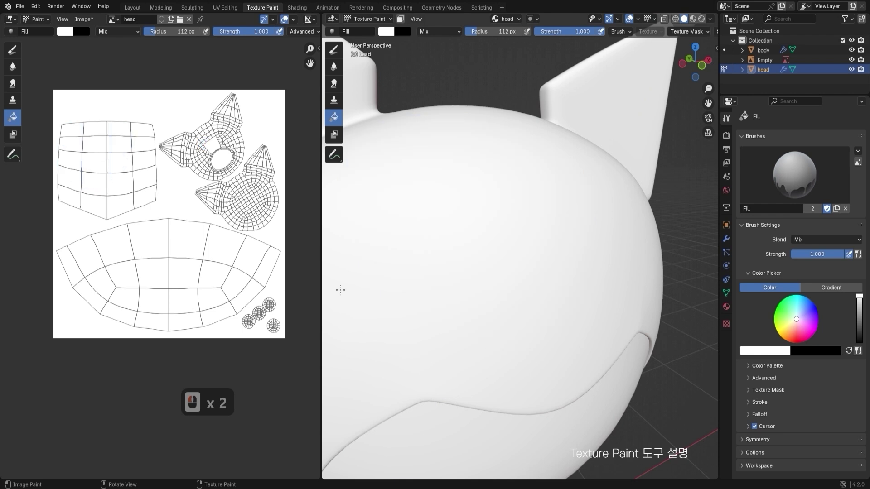
# - Set the Fill tool's colour to the dark grey sampled from the character's ear in the reference image, working from the front view
pyautogui.click(388, 31)
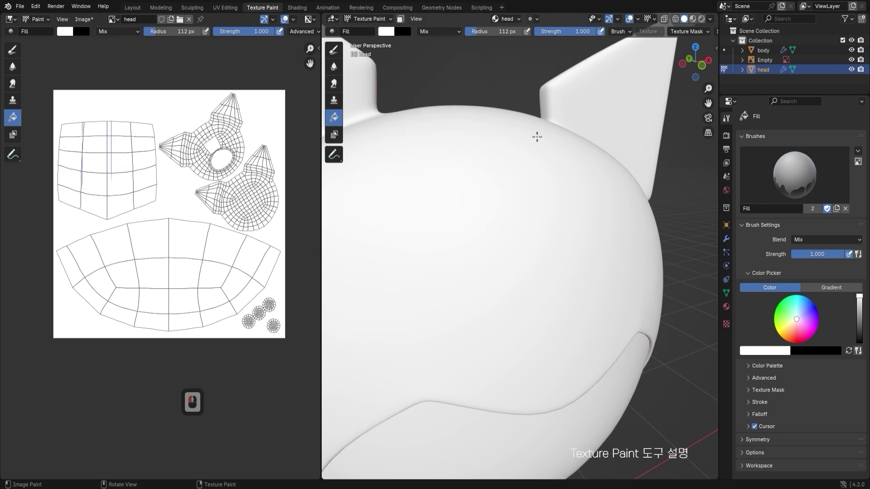
pyautogui.scroll(-4, 536, 136)
pyautogui.keyDown('alt'); pyautogui.moveTo(453, 136); pyautogui.dragTo(394, 113, button='middle'); pyautogui.keyUp('alt')
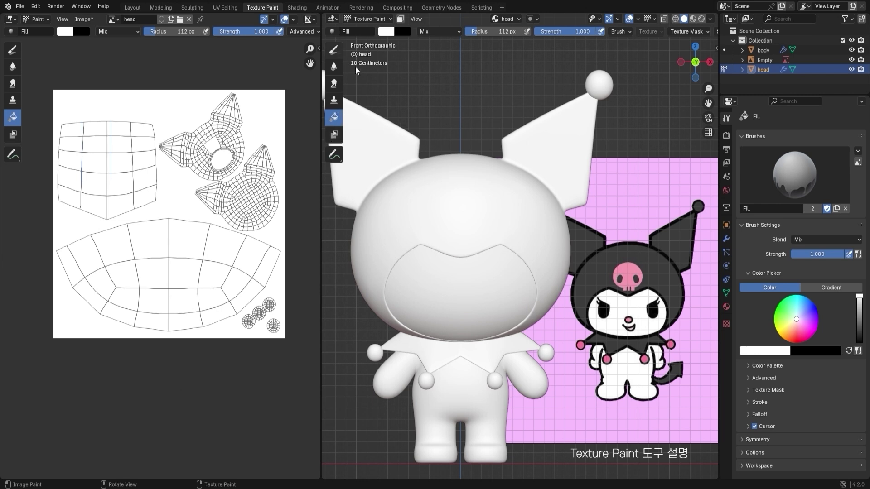
pyautogui.click(333, 49)
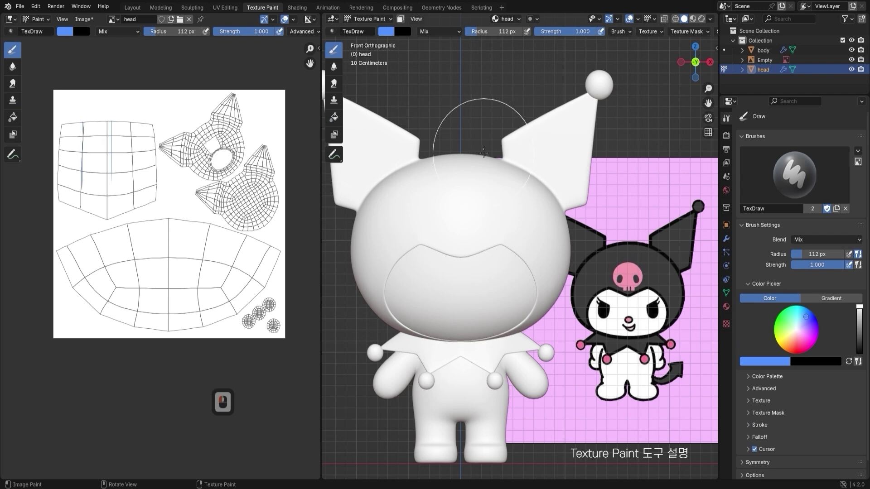
pyautogui.moveTo(493, 130)
pyautogui.keyDown('shift'); pyautogui.mouseDown(button='middle')
pyautogui.moveTo(436, 106)
pyautogui.moveTo(429, 115)
pyautogui.moveTo(621, 208)
pyautogui.moveTo(339, 150)
pyautogui.mouseUp(button='middle'); pyautogui.keyUp('shift')
pyautogui.click(333, 117)
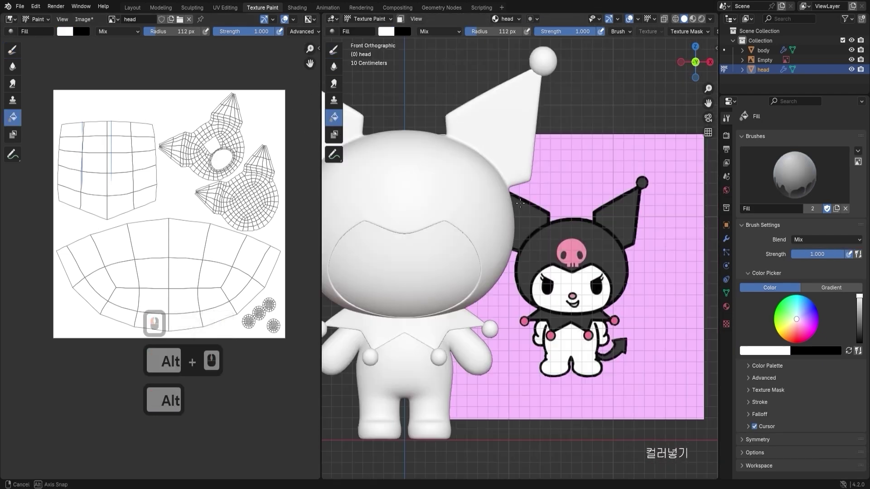
pyautogui.click(386, 31)
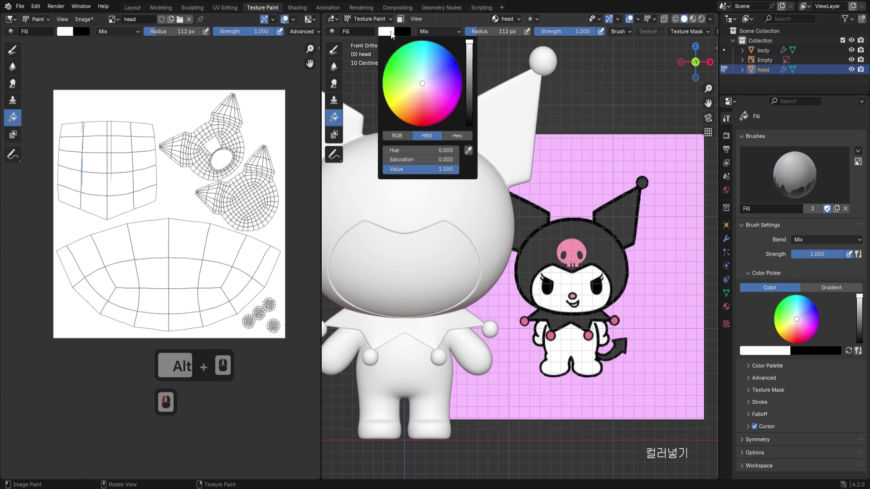
pyautogui.click(387, 31)
pyautogui.click(388, 32)
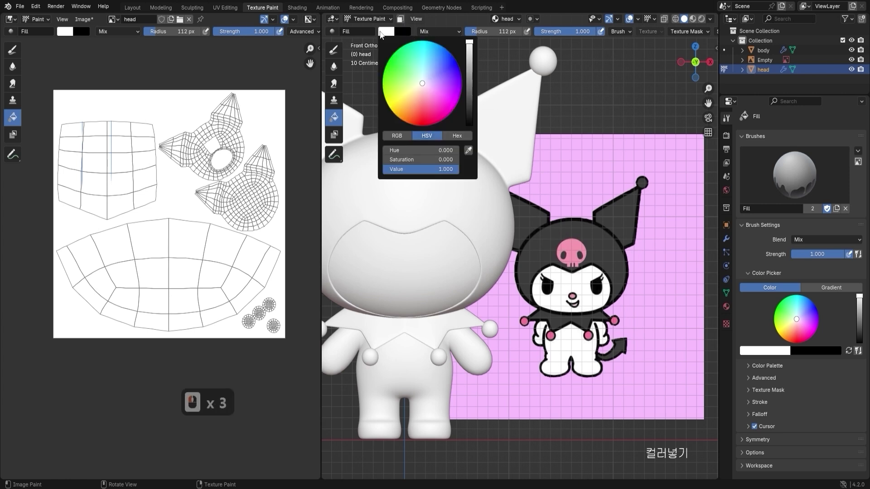
pyautogui.click(468, 150)
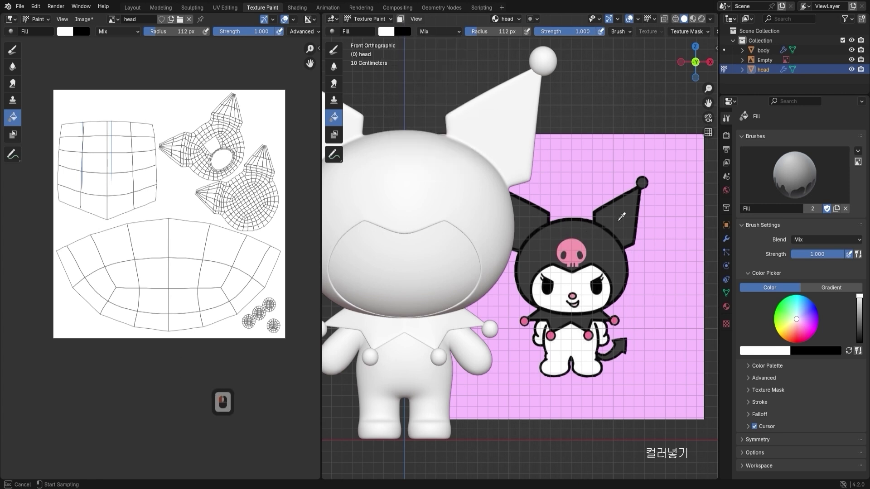
pyautogui.click(618, 218)
pyautogui.click(388, 32)
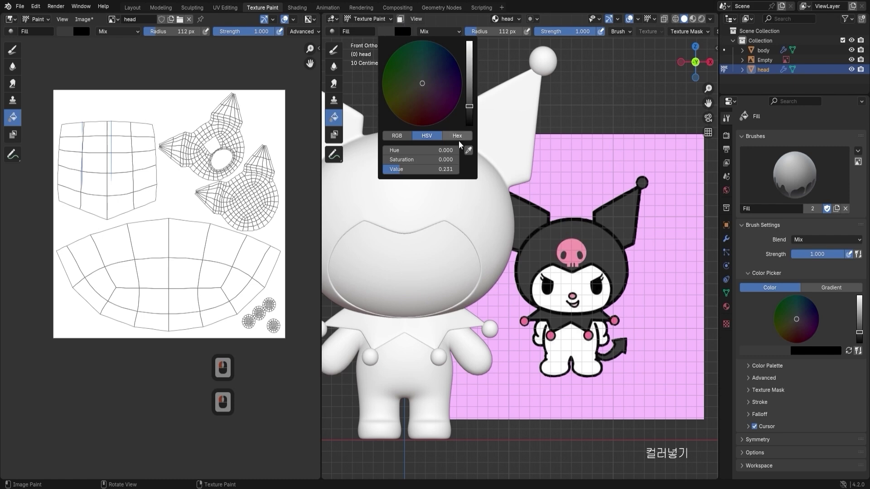
# - Sample the dark grey of the reference character's hood and fill the whole head texture with it
pyautogui.click(470, 151)
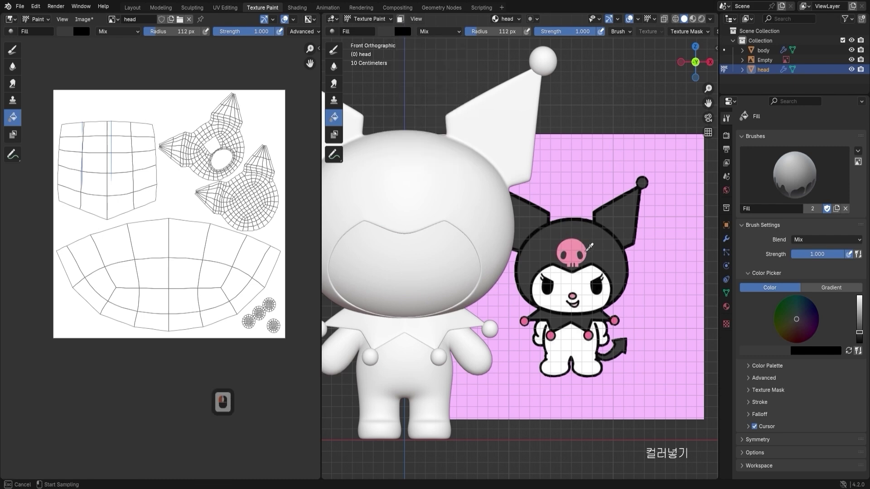
pyautogui.click(598, 241)
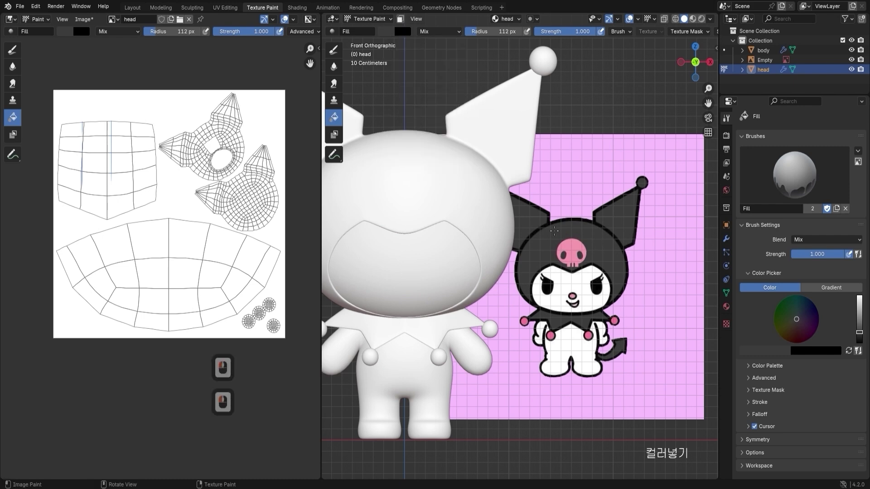
pyautogui.click(417, 179)
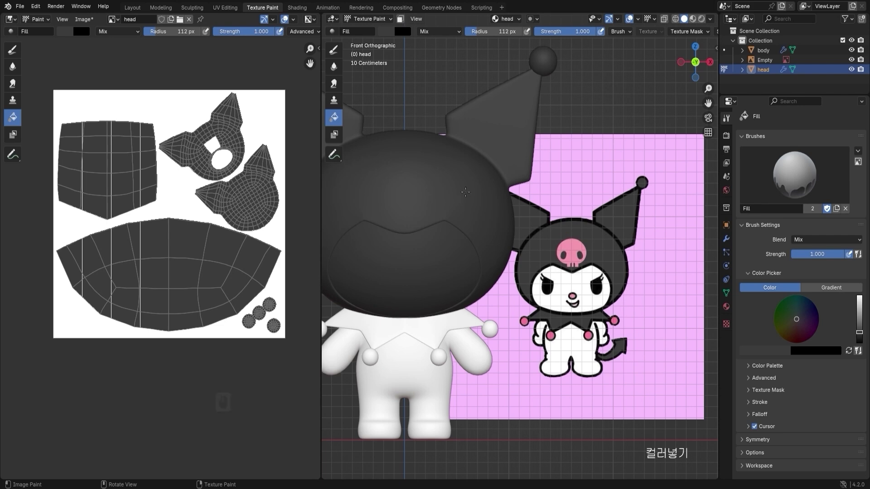
# - Switch to the Draw brush and sample its colour from the white of the reference character's face
pyautogui.keyDown('shift'); pyautogui.moveTo(381, 159); pyautogui.dragTo(416, 169, button='middle'); pyautogui.keyUp('shift')
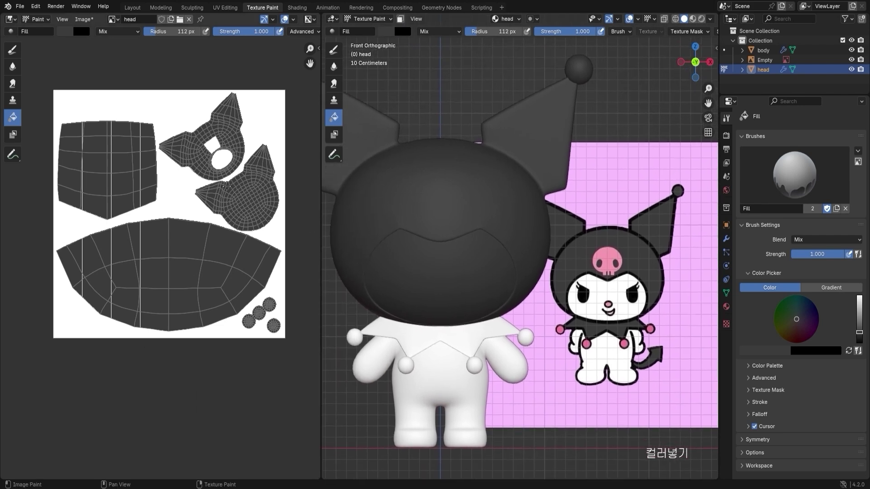
pyautogui.keyDown('shift'); pyautogui.moveTo(534, 201); pyautogui.dragTo(519, 196, button='middle'); pyautogui.keyUp('shift')
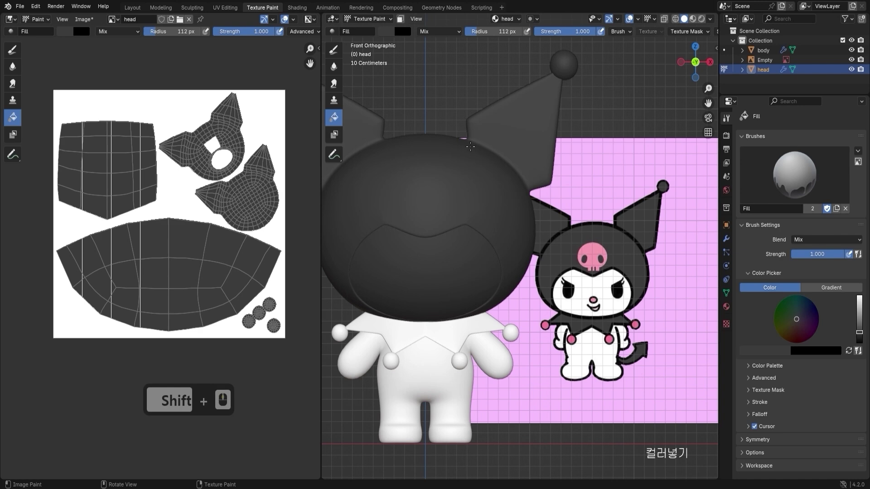
pyautogui.click(337, 50)
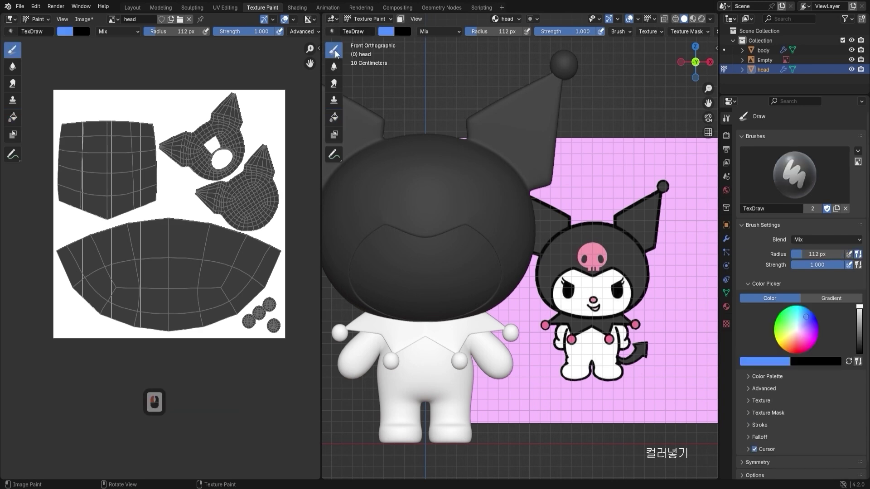
pyautogui.click(385, 32)
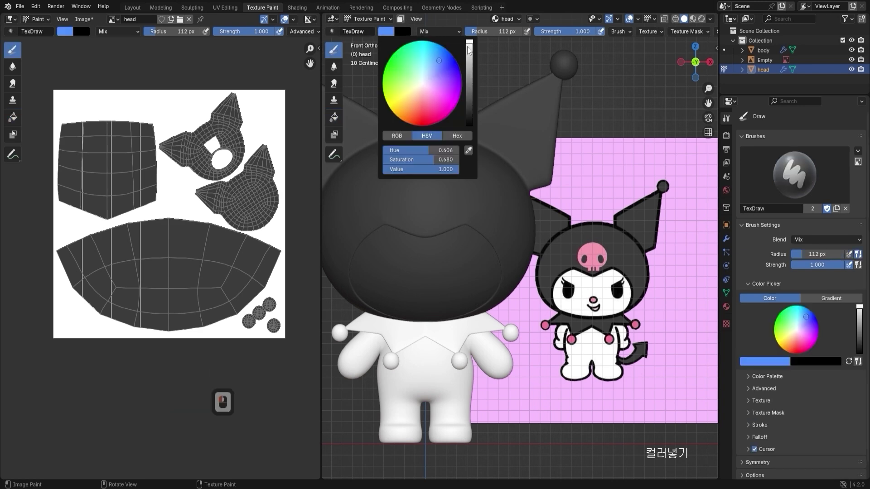
pyautogui.hotkey('ctrl', 'z')
pyautogui.scroll(-3, 516, 185)
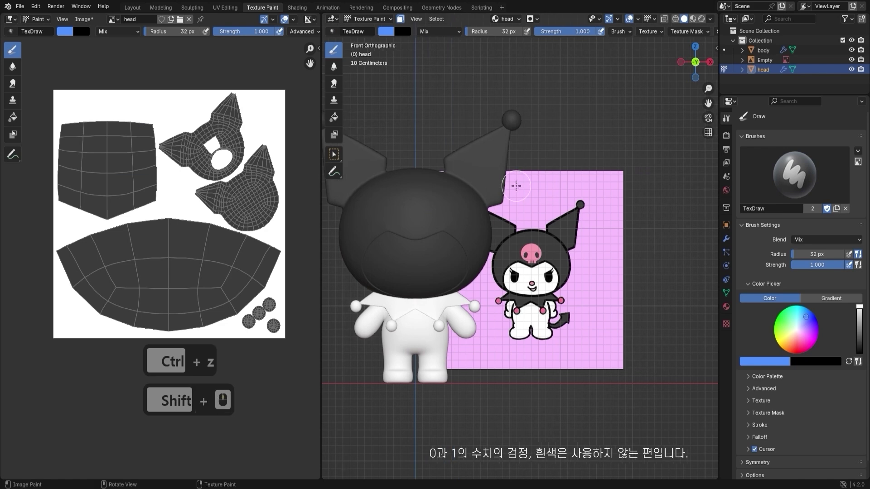
pyautogui.keyDown('shift'); pyautogui.moveTo(507, 183); pyautogui.dragTo(577, 178, button='middle'); pyautogui.keyUp('shift')
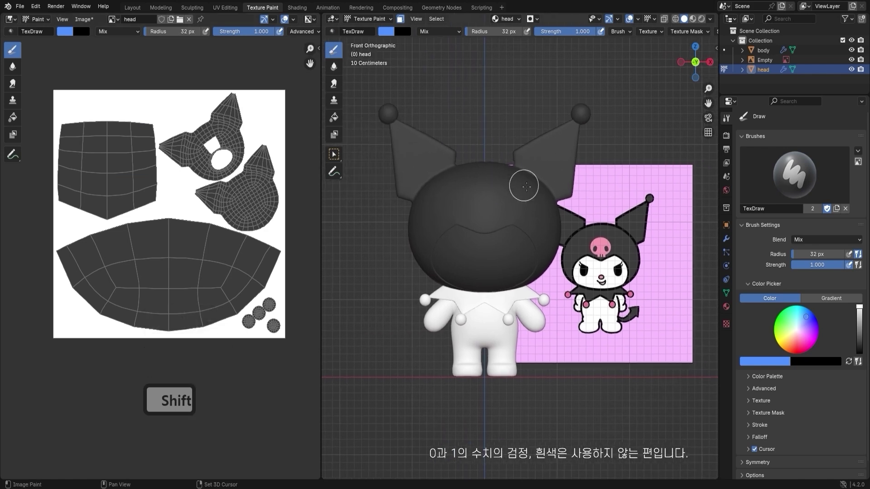
pyautogui.keyDown('shift'); pyautogui.moveTo(520, 184); pyautogui.dragTo(473, 172, button='middle'); pyautogui.keyUp('shift')
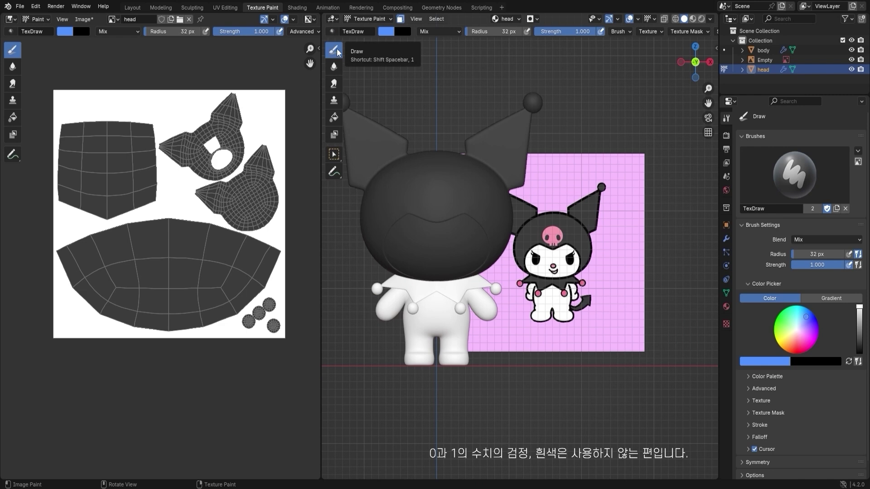
pyautogui.click(385, 31)
pyautogui.click(469, 149)
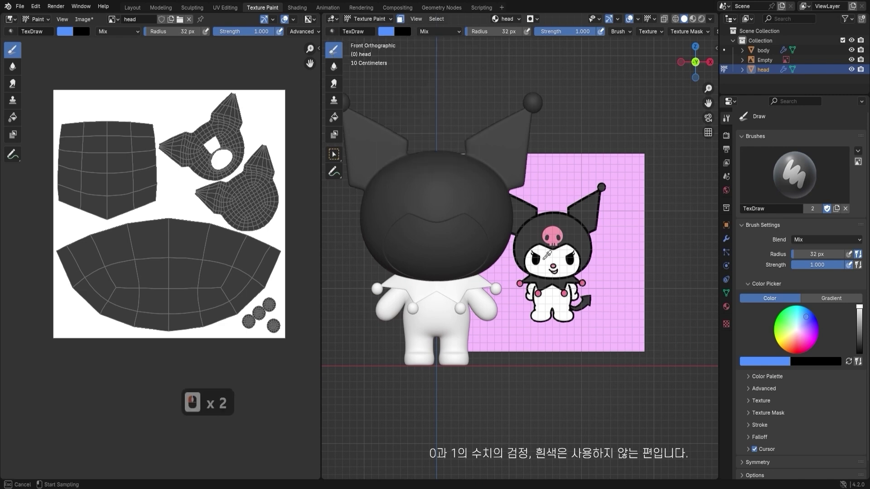
pyautogui.click(549, 259)
# - Lower the Draw brush colour's value to 0.959 for a slightly off-white tone
pyautogui.click(386, 32)
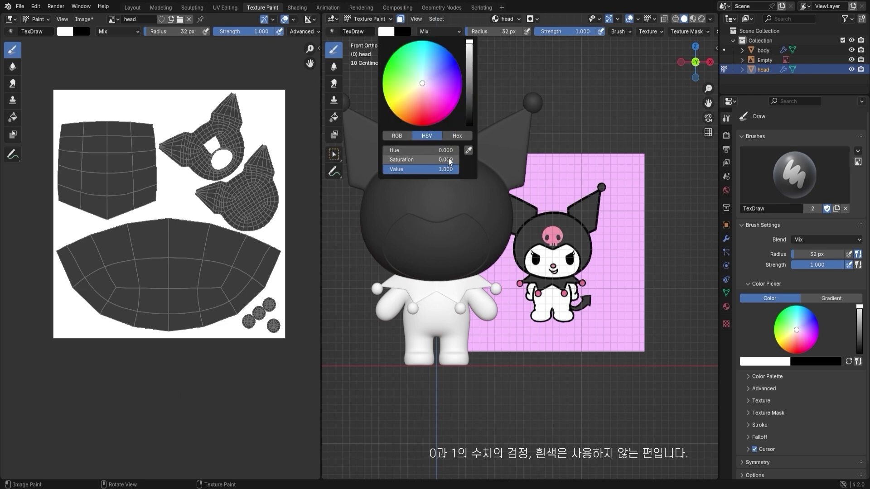
pyautogui.click(388, 33)
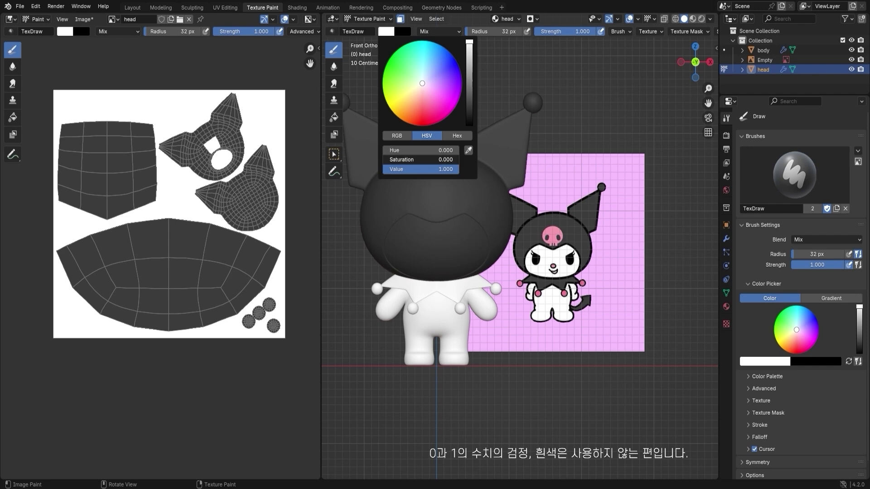
pyautogui.click(445, 170)
pyautogui.click(445, 171)
pyautogui.click(446, 171)
pyautogui.moveTo(446, 170)
pyautogui.mouseDown()
pyautogui.moveTo(381, 170)
pyautogui.moveTo(453, 171)
pyautogui.mouseUp()
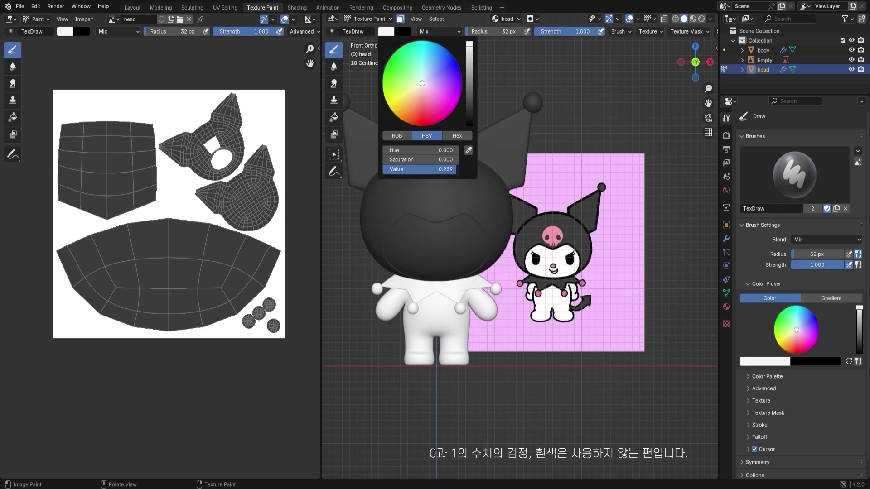
pyautogui.click(173, 259)
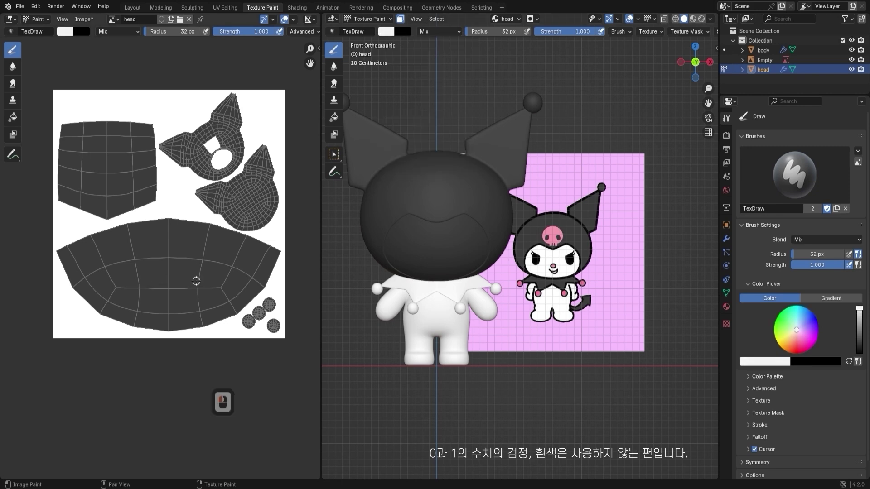
# - Enlarge the brush to 102 px and paint an off-white band along the upper edge of the face's UV island
pyautogui.press(']')
pyautogui.press(']')
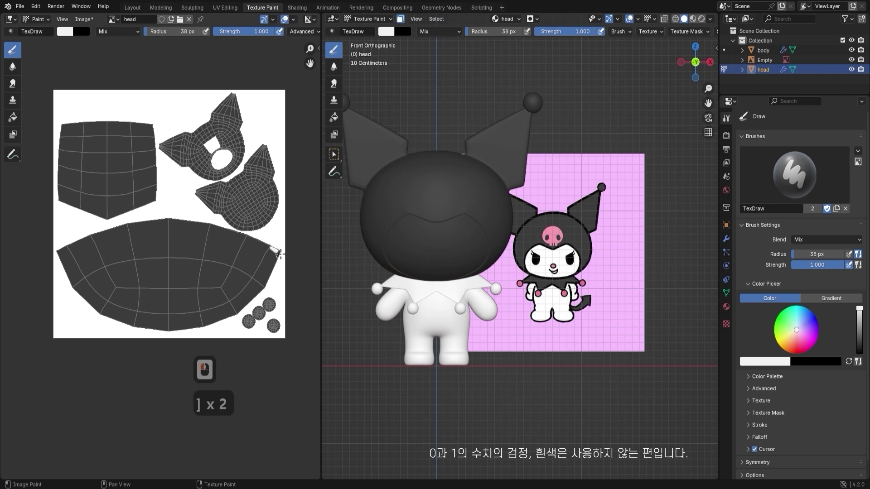
pyautogui.press(']')
pyautogui.press(']')
pyautogui.press(']')
pyautogui.press(']')
pyautogui.press(']')
pyautogui.press(']')
pyautogui.press(']')
pyautogui.moveTo(262, 249)
pyautogui.mouseDown()
pyautogui.moveTo(236, 243)
pyautogui.moveTo(69, 266)
pyautogui.mouseUp()
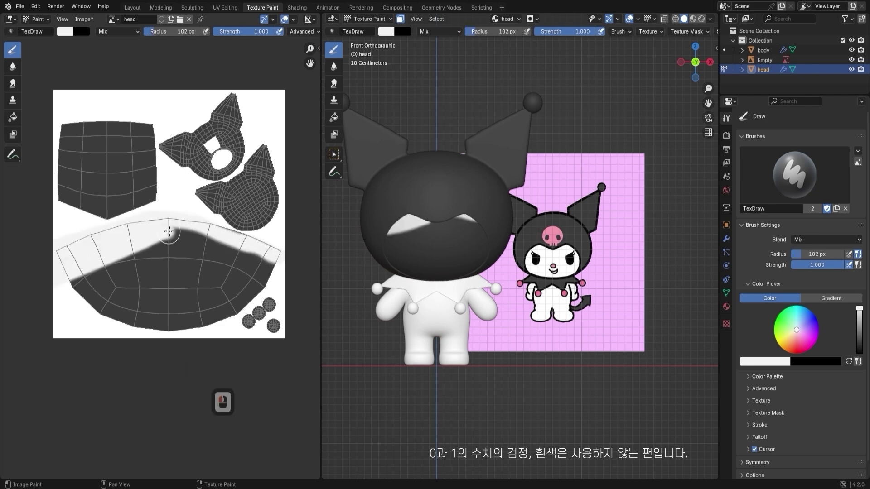
pyautogui.moveTo(168, 232)
pyautogui.mouseDown()
pyautogui.moveTo(267, 261)
pyautogui.moveTo(213, 244)
pyautogui.moveTo(262, 269)
pyautogui.moveTo(199, 240)
pyautogui.mouseUp()
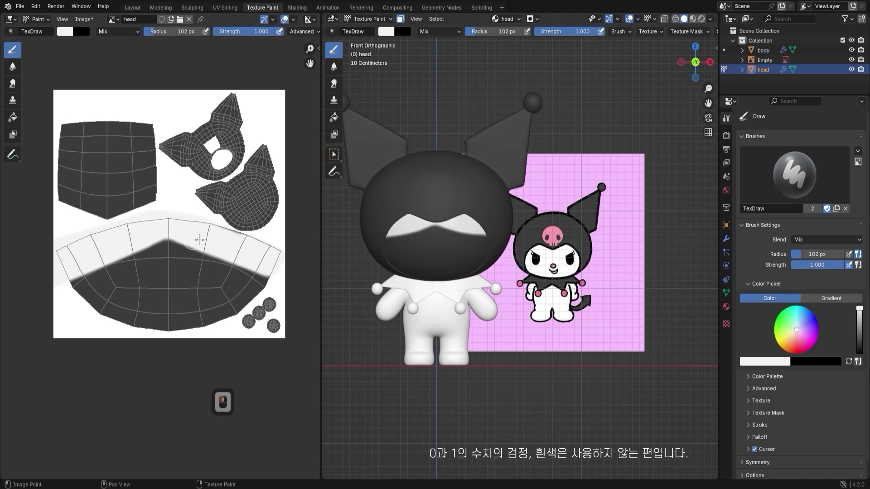
# - Try an 82 px brush stroke on the right edge of the face's UV island and undo it
pyautogui.scroll(4, 199, 239)
pyautogui.scroll(-3, 284, 228)
pyautogui.press('[')
pyautogui.press('[')
pyautogui.press('[')
pyautogui.press('[')
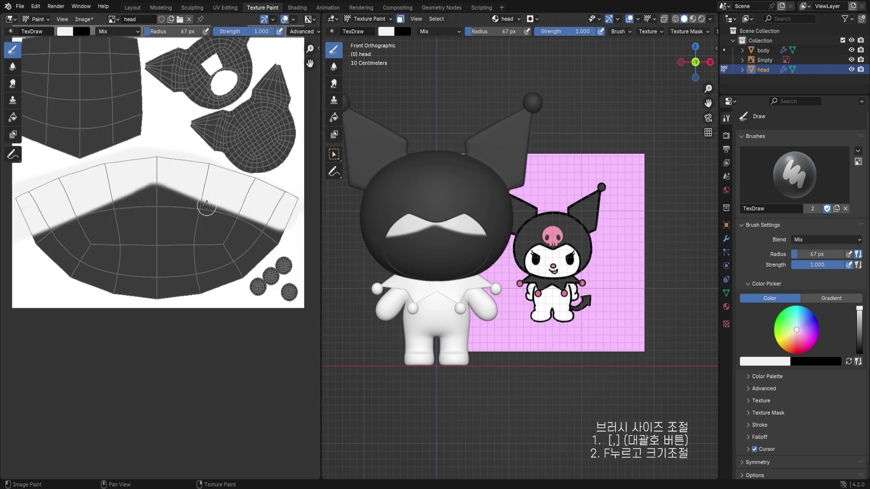
pyautogui.press(']')
pyautogui.press(']')
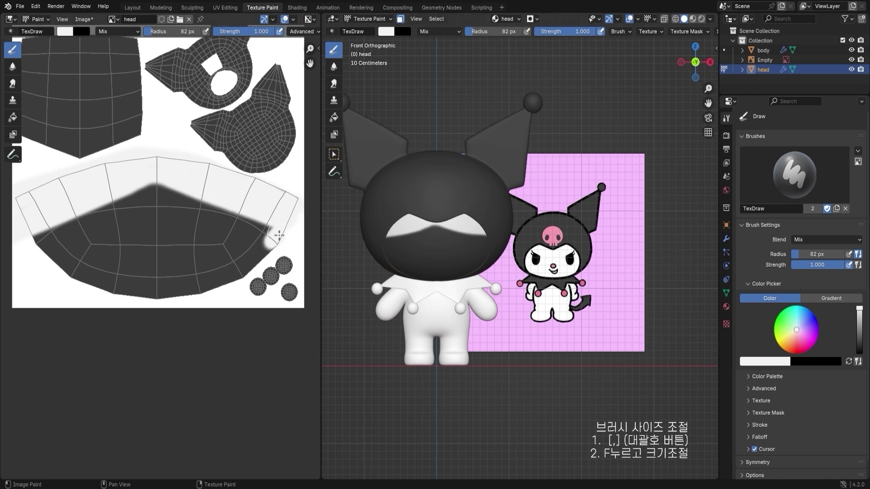
pyautogui.hotkey('ctrl', 'z')
# - Enlarge the brush to 212 px and paint off-white around the border and left side of the face's UV island
pyautogui.press('f')
pyautogui.click(202, 229)
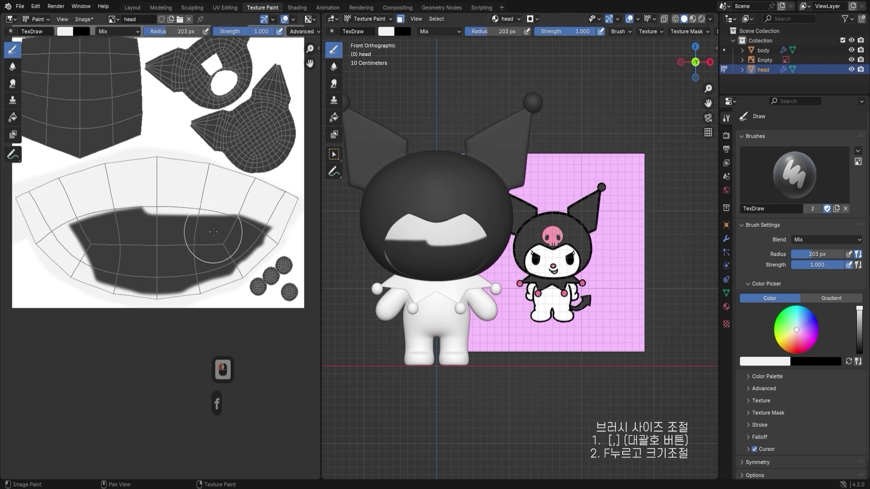
pyautogui.press('f')
pyautogui.click(198, 233)
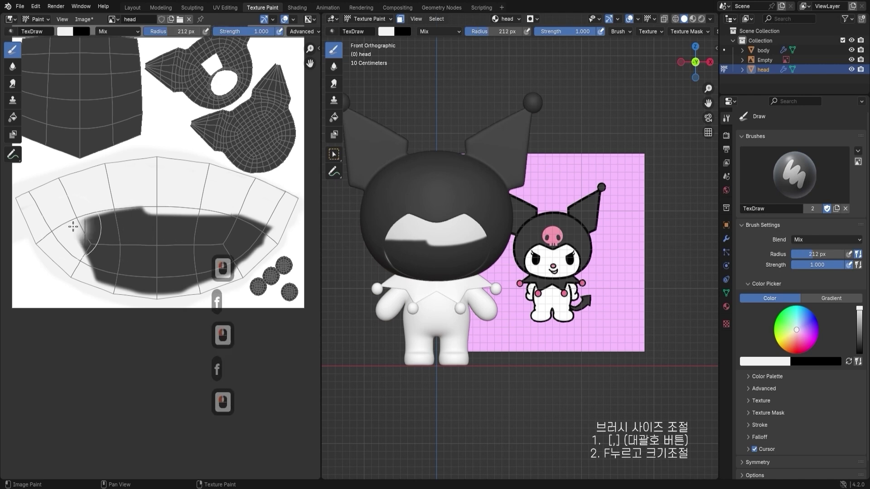
pyautogui.moveTo(71, 224)
pyautogui.mouseDown()
pyautogui.moveTo(170, 218)
pyautogui.moveTo(105, 254)
pyautogui.moveTo(110, 237)
pyautogui.moveTo(90, 261)
pyautogui.mouseUp()
# - Cover the remaining dark area of the face's UV island in off-white, using brush radii of 107 px and 60 px
pyautogui.press('f')
pyautogui.click(167, 219)
pyautogui.press('f')
pyautogui.click(161, 219)
pyautogui.press('f')
pyautogui.click(150, 227)
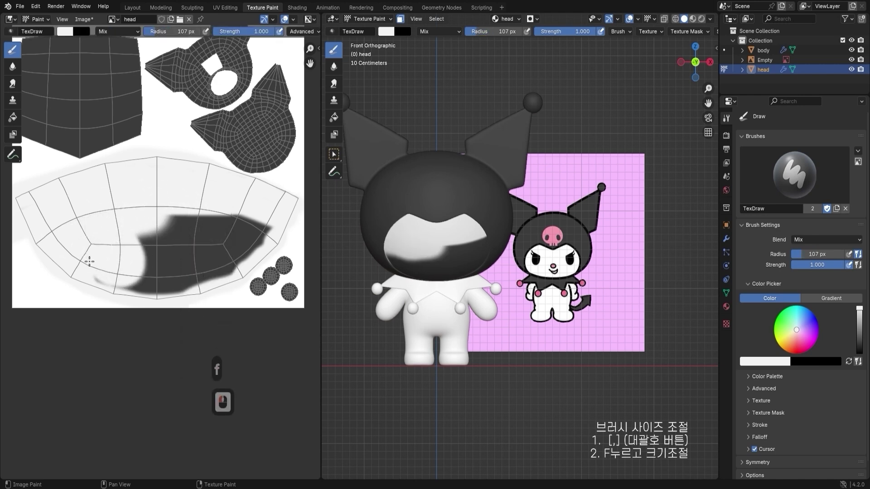
pyautogui.moveTo(115, 293)
pyautogui.mouseDown()
pyautogui.moveTo(184, 223)
pyautogui.moveTo(274, 220)
pyautogui.moveTo(243, 243)
pyautogui.moveTo(193, 240)
pyautogui.moveTo(256, 240)
pyautogui.mouseUp()
pyautogui.press('f')
pyautogui.click(243, 243)
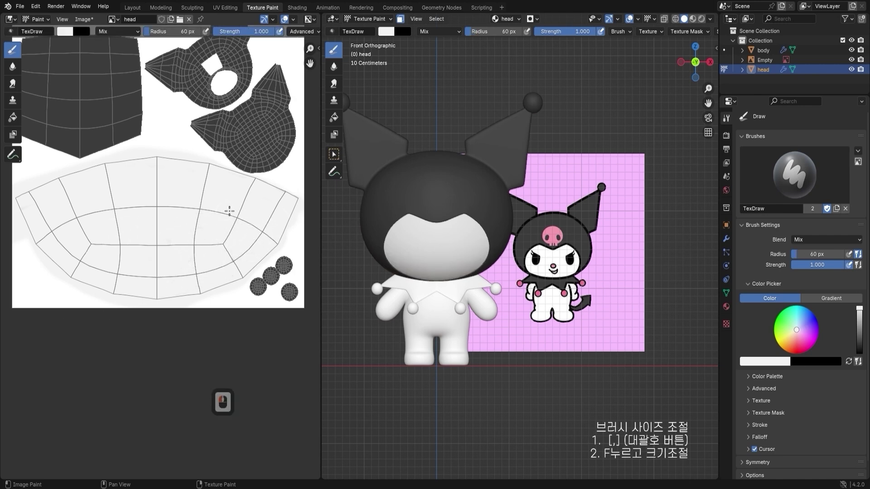
pyautogui.moveTo(229, 211); pyautogui.dragTo(254, 208)
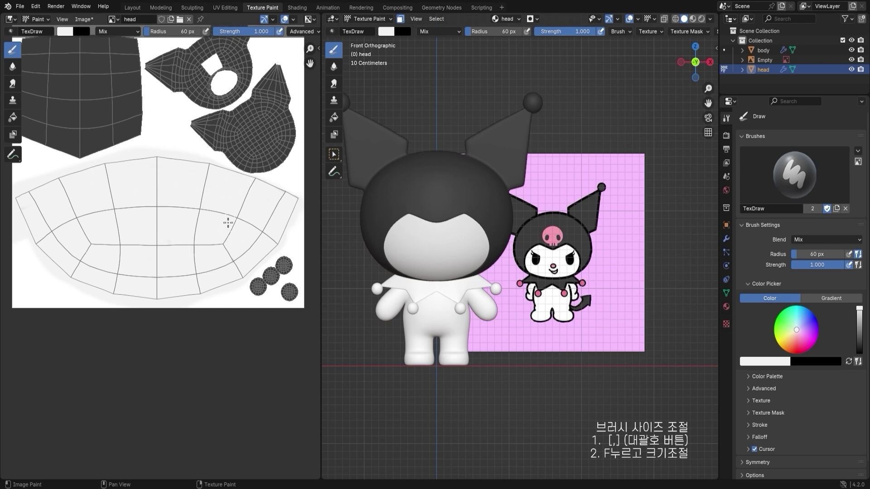
# - Return the head to Object Mode, select the body and enter Texture Paint mode on it
pyautogui.hotkey('ctrl', 'Tab')
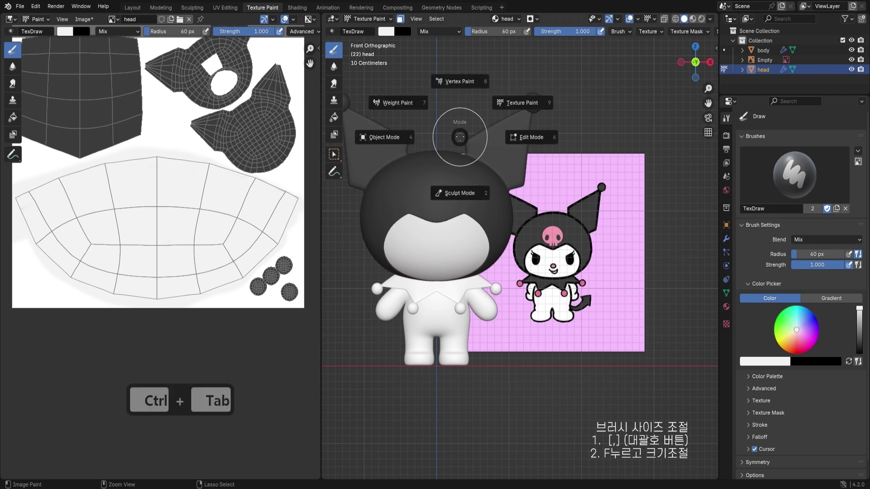
pyautogui.click(373, 136)
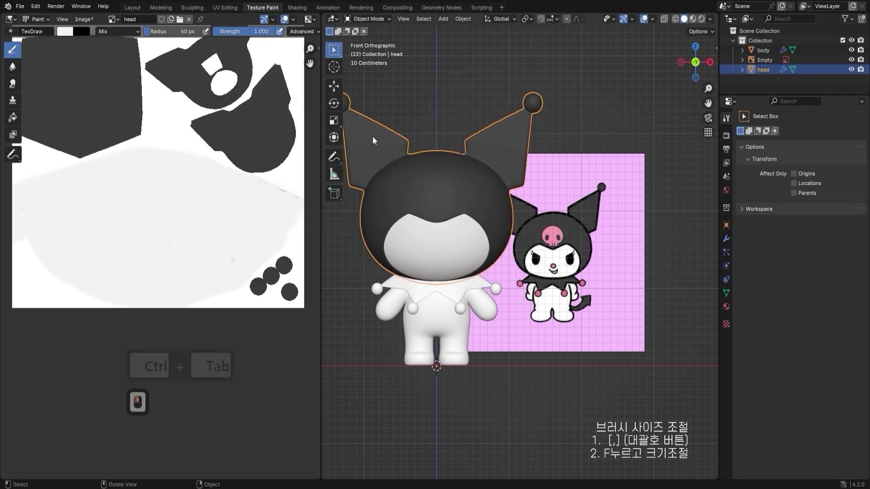
pyautogui.click(444, 324)
pyautogui.press('ctrl')
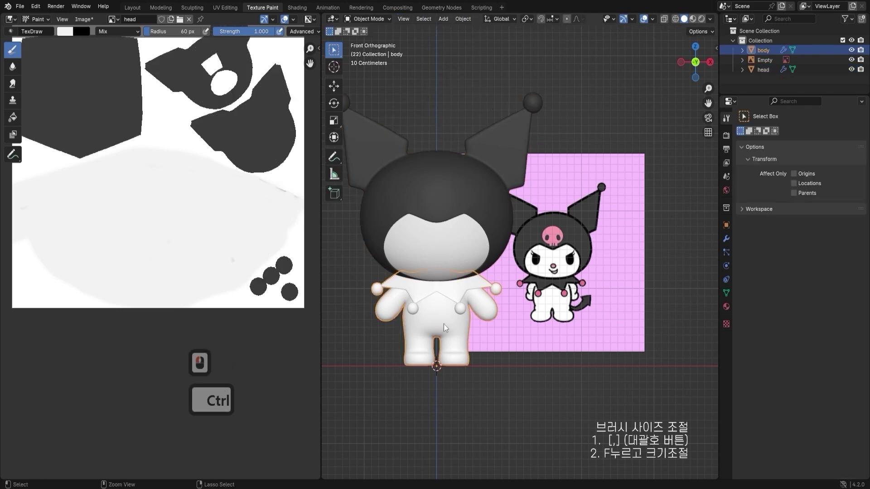
pyautogui.hotkey('ctrl', 'Tab')
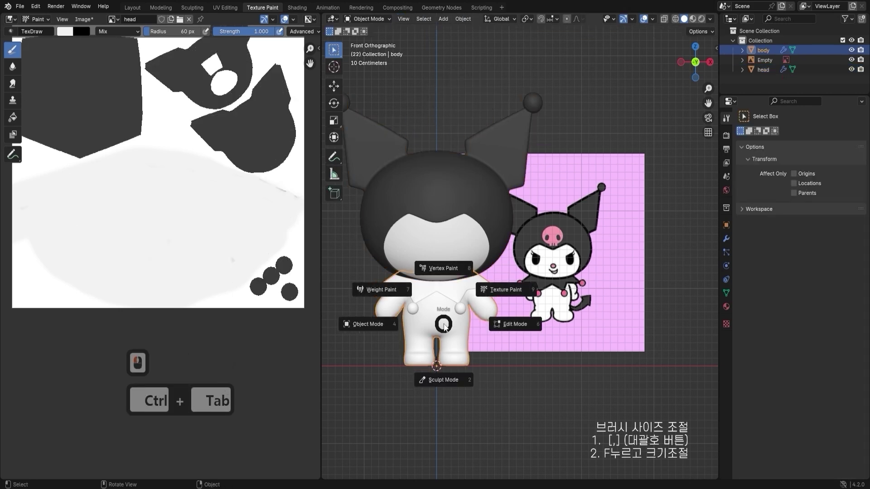
pyautogui.click(503, 292)
pyautogui.press('shift')
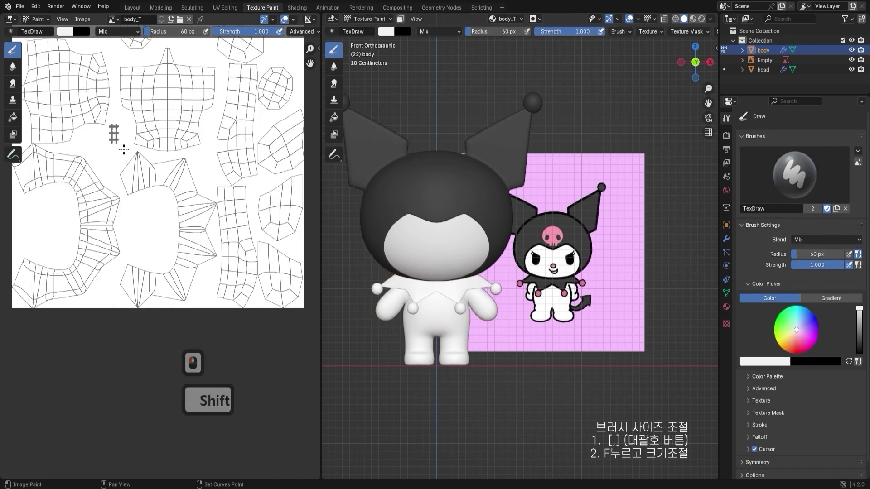
# - Fill the whole body texture with the dark grey using the Fill brush
pyautogui.keyDown('shift'); pyautogui.moveTo(123, 149); pyautogui.dragTo(208, 240, button='middle'); pyautogui.keyUp('shift')
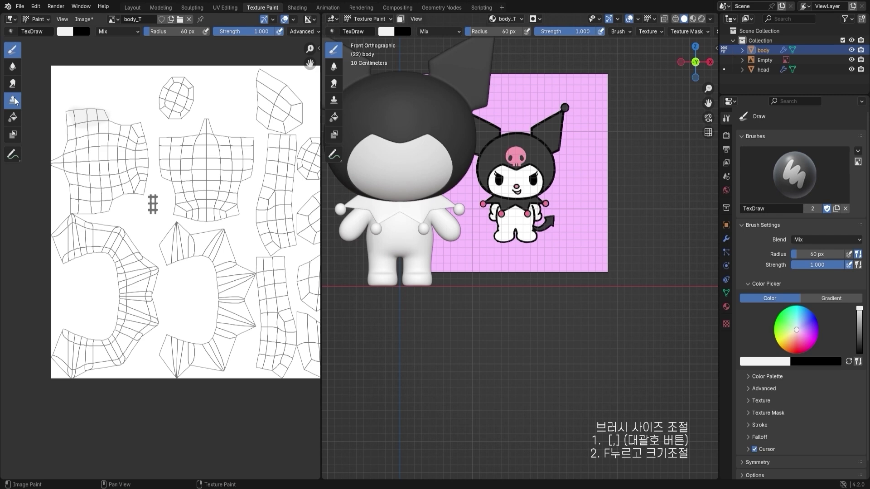
pyautogui.doubleClick(13, 100)
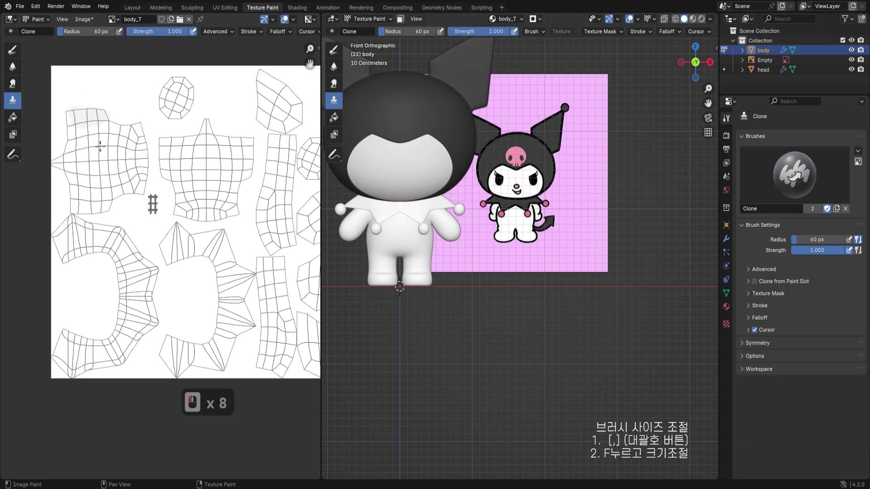
pyautogui.doubleClick(13, 117)
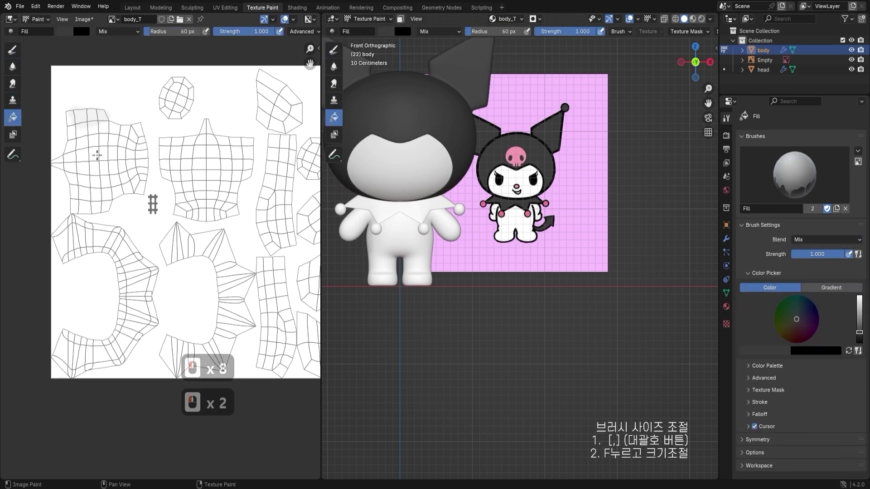
pyautogui.click(124, 157)
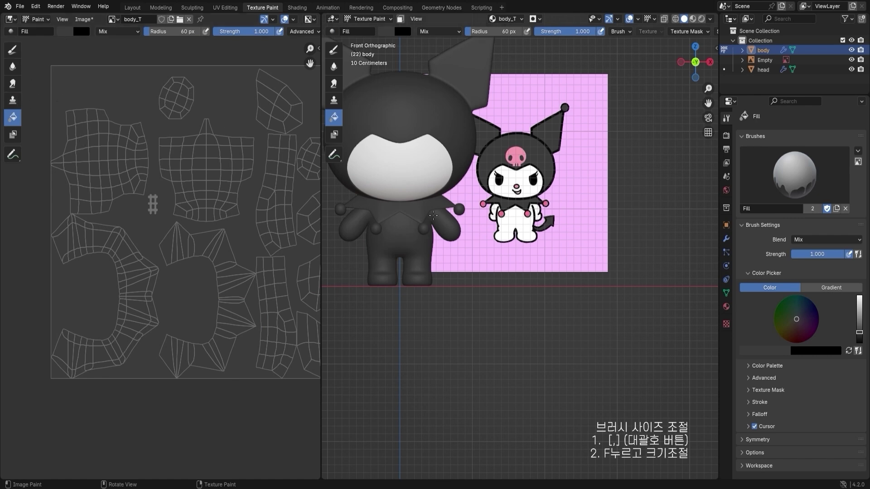
# - Switch to the Draw brush and paint off-white down the left side of the upper-left UV island
pyautogui.click(13, 49)
pyautogui.moveTo(63, 116)
pyautogui.mouseDown()
pyautogui.moveTo(98, 111)
pyautogui.moveTo(51, 151)
pyautogui.moveTo(75, 202)
pyautogui.mouseUp()
# - Reduce the brush radius to 6 px and paint off-white along the lower-left corner of the upper-left UV island
pyautogui.scroll(5, 72, 195)
pyautogui.moveTo(68, 194)
pyautogui.keyDown('shift'); pyautogui.mouseDown(button='middle')
pyautogui.moveTo(107, 197)
pyautogui.moveTo(229, 236)
pyautogui.mouseUp(button='middle'); pyautogui.keyUp('shift')
pyautogui.scroll(2, 107, 196)
pyautogui.press('[')
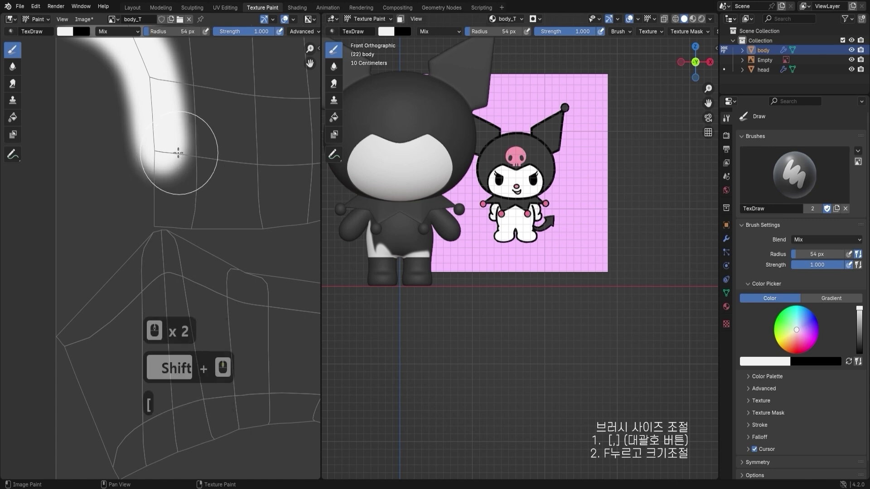
pyautogui.press('[')
pyautogui.press('[')
pyautogui.press('[')
pyautogui.press('[')
pyautogui.press('[')
pyautogui.press('[')
pyautogui.press('[')
pyautogui.press('[')
pyautogui.press('[')
pyautogui.press('[')
pyautogui.press('[')
pyautogui.press('[')
pyautogui.press('[')
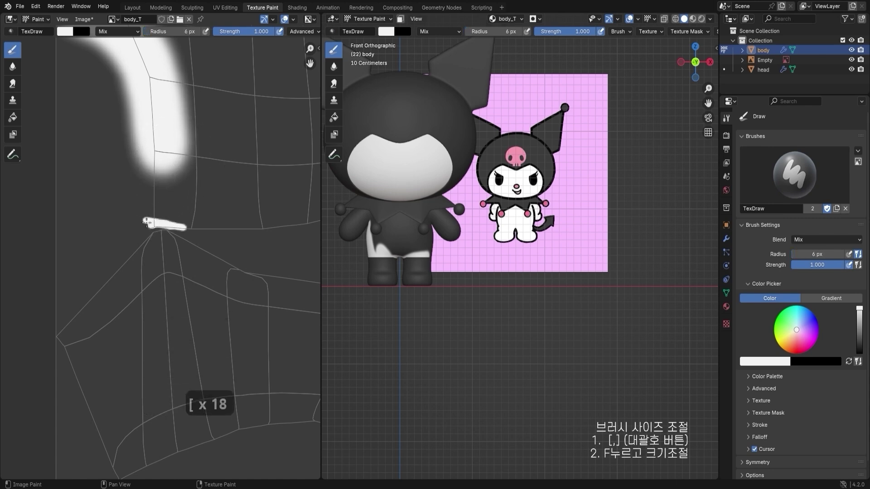
pyautogui.moveTo(146, 221)
pyautogui.mouseDown()
pyautogui.moveTo(202, 226)
pyautogui.moveTo(139, 216)
pyautogui.moveTo(199, 211)
pyautogui.moveTo(136, 202)
pyautogui.moveTo(168, 192)
pyautogui.moveTo(167, 165)
pyautogui.moveTo(217, 159)
pyautogui.mouseUp()
# - Enlarge the brush to 20 px and paint off-white along the lower edge of the upper-left UV island
pyautogui.press(']')
pyautogui.press(']')
pyautogui.press(']')
pyautogui.press(']')
pyautogui.press(']')
pyautogui.press(']')
pyautogui.press(']')
pyautogui.press(']')
pyautogui.press(']')
pyautogui.press(']')
pyautogui.press(']')
pyautogui.press(']')
pyautogui.press(']')
pyautogui.scroll(-2, 221, 164)
pyautogui.keyDown('shift'); pyautogui.moveTo(215, 189); pyautogui.dragTo(174, 177, button='middle'); pyautogui.keyUp('shift')
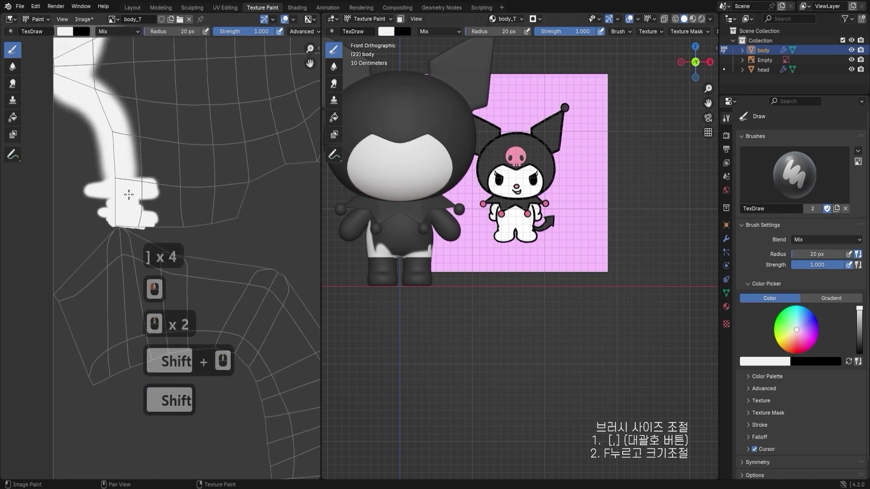
pyautogui.moveTo(129, 194)
pyautogui.mouseDown()
pyautogui.moveTo(147, 213)
pyautogui.moveTo(177, 221)
pyautogui.moveTo(240, 217)
pyautogui.moveTo(157, 201)
pyautogui.moveTo(258, 195)
pyautogui.moveTo(224, 188)
pyautogui.mouseUp()
# - Enlarge the brush radius to 152 px and cover the rest of the upper-left UV island in off-white
pyautogui.scroll(-3, 229, 186)
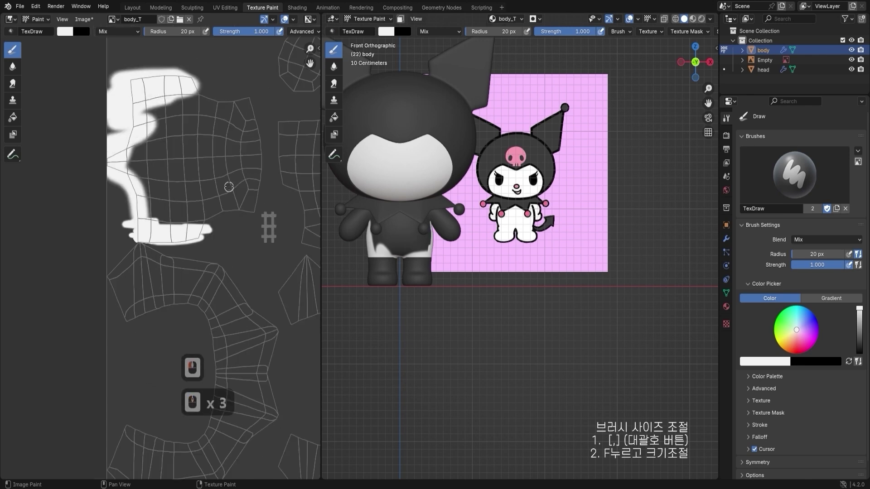
pyautogui.scroll(-3, 229, 187)
pyautogui.press(']')
pyautogui.press(']')
pyautogui.press(']')
pyautogui.press(']')
pyautogui.press(']')
pyautogui.press(']')
pyautogui.press(']')
pyautogui.press(']')
pyautogui.press(']')
pyautogui.press(']')
pyautogui.press(']')
pyautogui.press(']')
pyautogui.press(']')
pyautogui.press(']')
pyautogui.press(']')
pyautogui.press(']')
pyautogui.press(']')
pyautogui.press(']')
pyautogui.press(']')
pyautogui.press(']')
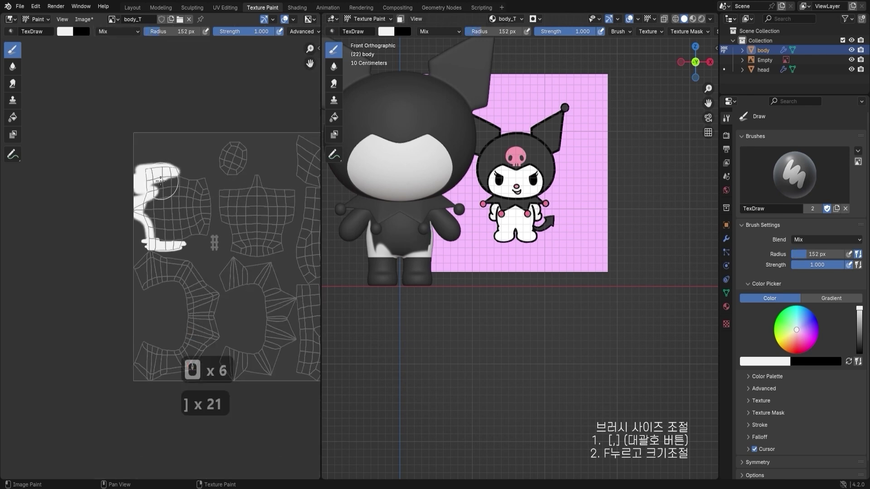
pyautogui.moveTo(161, 181)
pyautogui.mouseDown()
pyautogui.moveTo(188, 235)
pyautogui.moveTo(199, 181)
pyautogui.moveTo(205, 223)
pyautogui.mouseUp()
# - Reduce the brush to 79 px and paint the small round island and the upper-middle torso island off-white
pyautogui.press('[')
pyautogui.press('[')
pyautogui.press('[')
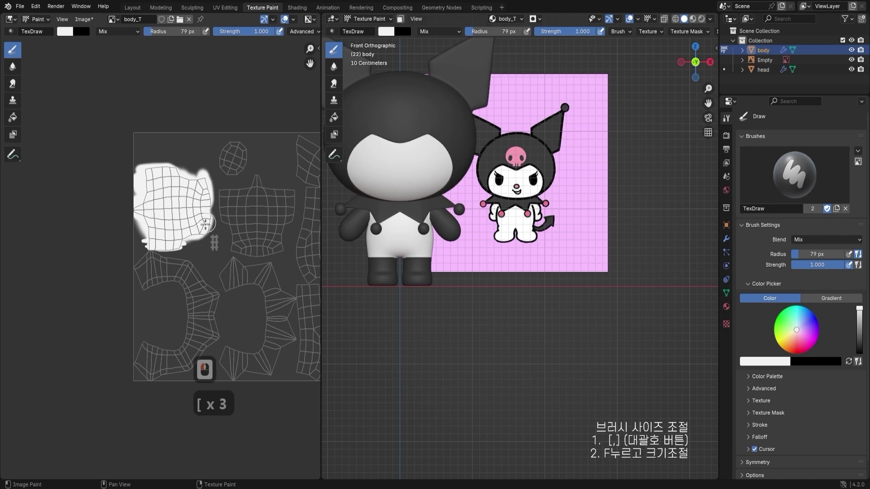
pyautogui.moveTo(224, 154)
pyautogui.mouseDown()
pyautogui.moveTo(236, 156)
pyautogui.moveTo(254, 226)
pyautogui.moveTo(242, 252)
pyautogui.moveTo(287, 195)
pyautogui.moveTo(292, 209)
pyautogui.mouseUp()
# - Paint the whole cluster of upper-right UV islands off-white, covering one leg of the body
pyautogui.keyDown('shift'); pyautogui.moveTo(308, 167); pyautogui.dragTo(203, 161, button='middle'); pyautogui.keyUp('shift')
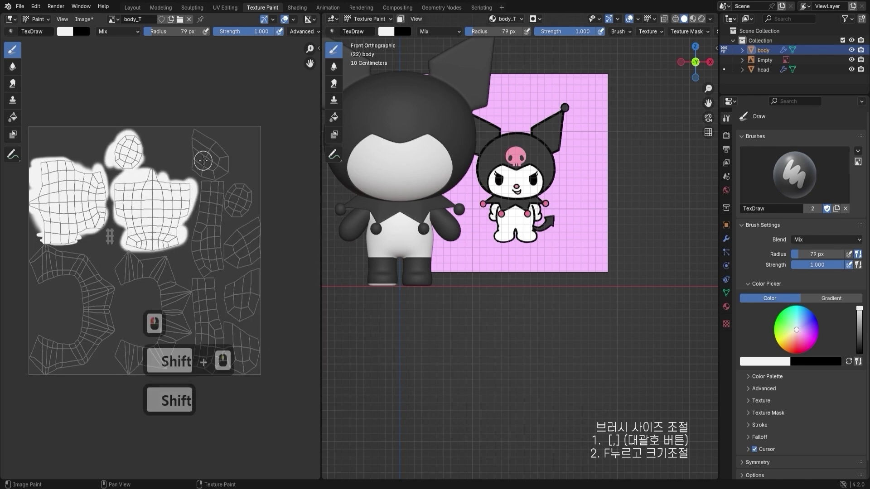
pyautogui.scroll(2, 203, 161)
pyautogui.moveTo(172, 149)
pyautogui.mouseDown()
pyautogui.moveTo(222, 131)
pyautogui.moveTo(254, 136)
pyautogui.moveTo(236, 154)
pyautogui.moveTo(259, 200)
pyautogui.mouseUp()
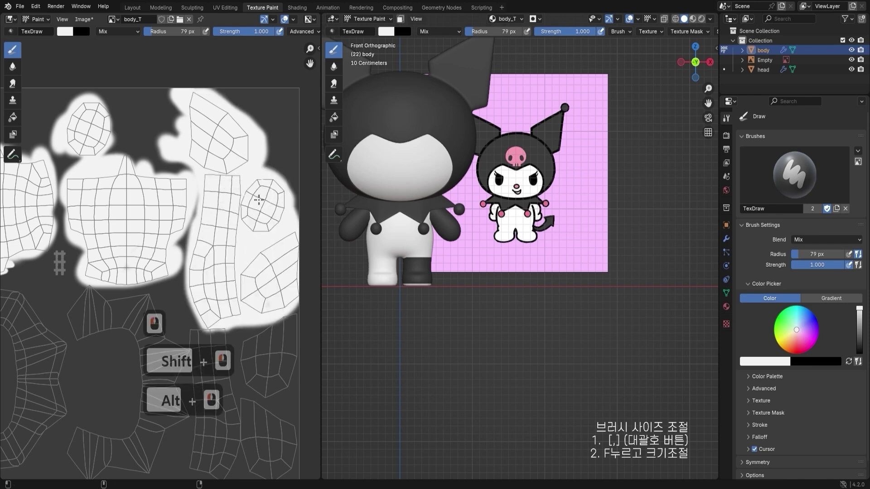
# - Reduce the brush radius to 13 px for the corner where the lower-right strip island meets the collar island
pyautogui.keyDown('shift'); pyautogui.moveTo(252, 209); pyautogui.dragTo(256, 159, button='middle'); pyautogui.keyUp('shift')
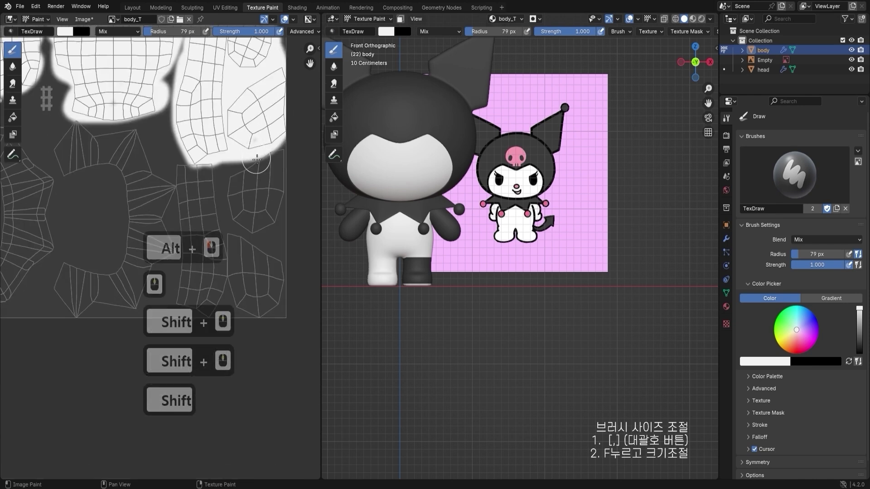
pyautogui.scroll(4, 236, 161)
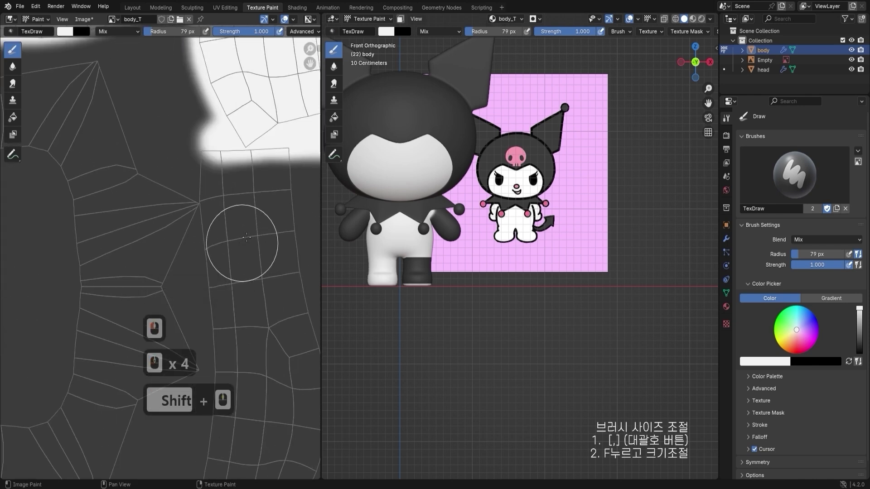
pyautogui.press('[')
pyautogui.press('[')
pyautogui.press('[')
pyautogui.press('[')
pyautogui.press('[')
pyautogui.press('[')
pyautogui.press('[')
pyautogui.scroll(3, 195, 207)
pyautogui.press('[')
pyautogui.press('[')
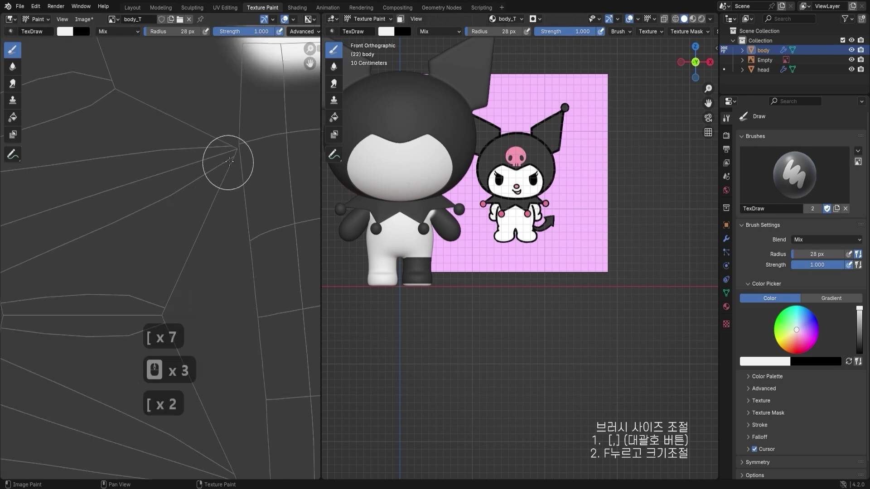
pyautogui.press('[')
pyautogui.press('[')
pyautogui.press('[')
pyautogui.press('[')
pyautogui.press('[')
pyautogui.press('[')
pyautogui.moveTo(231, 150)
pyautogui.mouseDown()
pyautogui.moveTo(224, 145)
pyautogui.moveTo(231, 152)
pyautogui.mouseUp()
pyautogui.moveTo(520, 270)
pyautogui.mouseDown(button='middle')
pyautogui.moveTo(481, 229)
pyautogui.moveTo(573, 198)
pyautogui.mouseUp(button='middle')
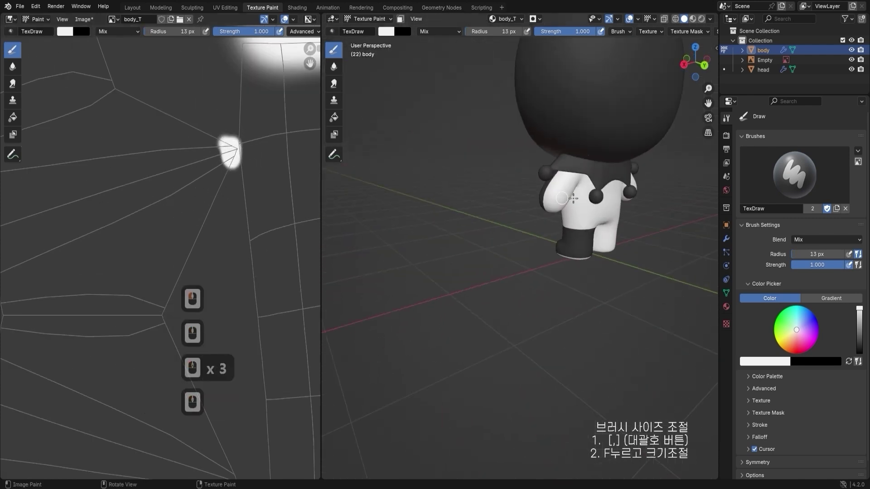
pyautogui.moveTo(193, 199); pyautogui.dragTo(219, 202, button='middle')
pyautogui.hotkey('ctrl', 'z')
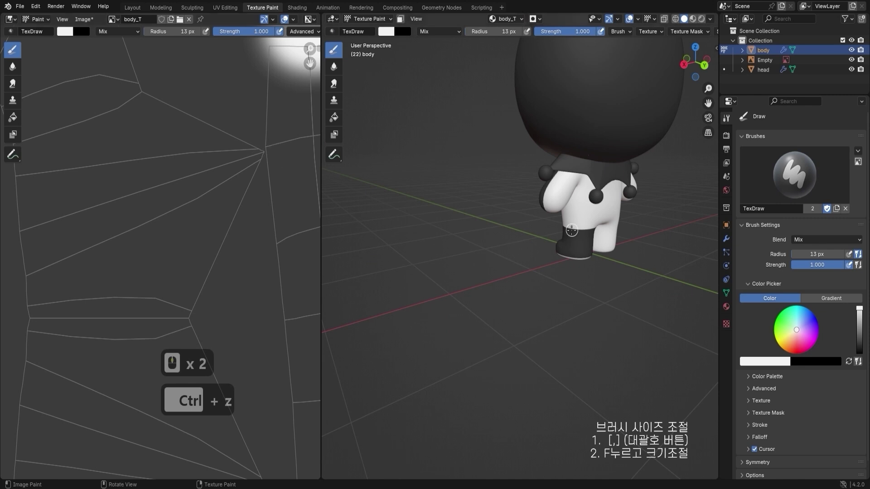
# - Reduce the brush to 5 px and paint off-white just inside the strip island's edge beside the collar island's tip
pyautogui.keyDown('shift'); pyautogui.moveTo(267, 160); pyautogui.dragTo(227, 152, button='middle'); pyautogui.keyUp('shift')
pyautogui.scroll(3, 227, 152)
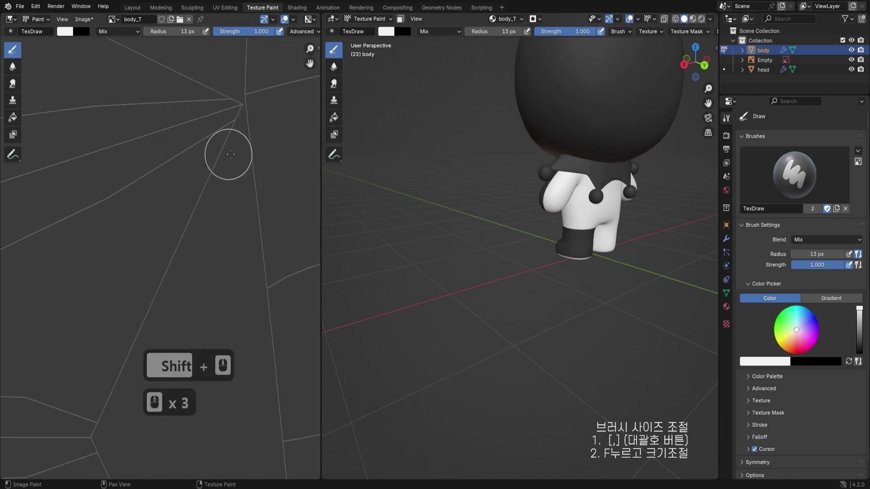
pyautogui.press('[')
pyautogui.press('[')
pyautogui.press('[')
pyautogui.press('[')
pyautogui.press('[')
pyautogui.press('[')
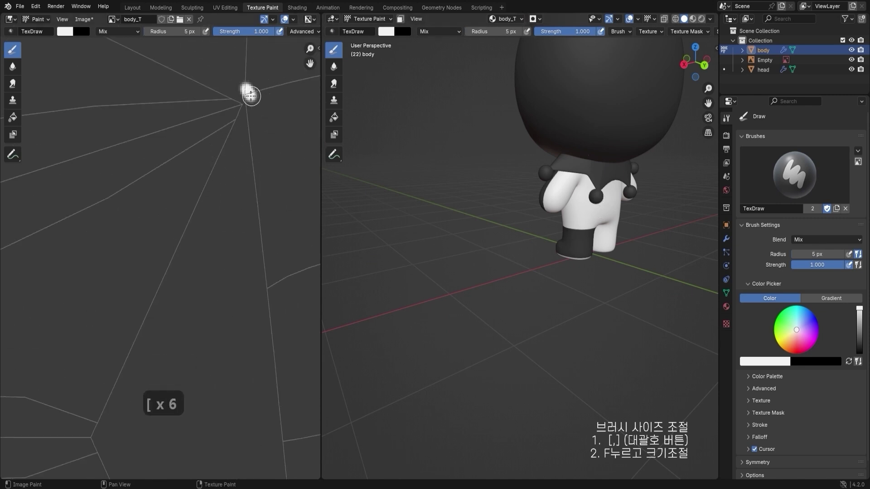
pyautogui.moveTo(247, 94)
pyautogui.mouseDown()
pyautogui.moveTo(274, 81)
pyautogui.moveTo(252, 135)
pyautogui.mouseUp()
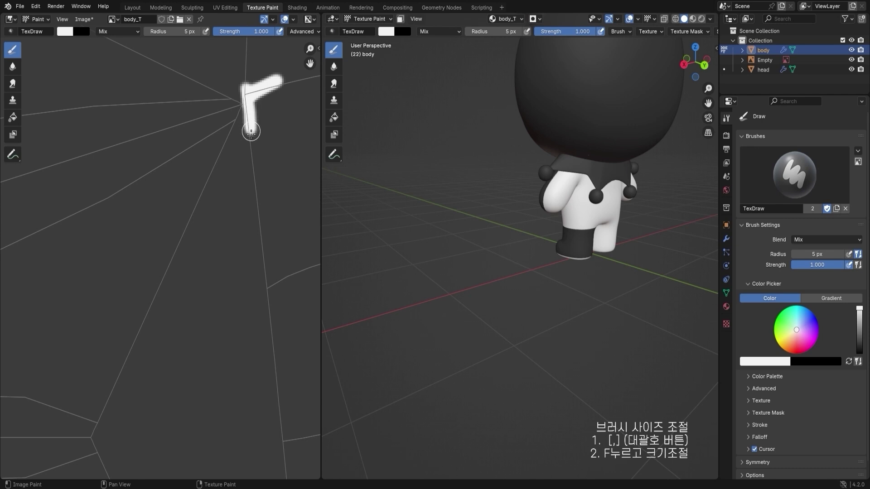
pyautogui.hotkey('ctrl', 'z')
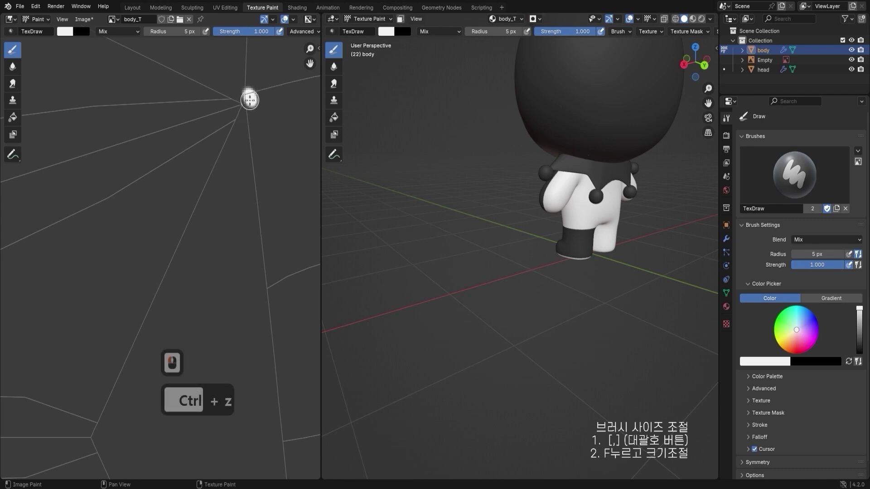
pyautogui.moveTo(250, 100)
pyautogui.mouseDown()
pyautogui.moveTo(249, 204)
pyautogui.moveTo(262, 85)
pyautogui.mouseUp()
# - Enlarge the brush to 10 px and extend the off-white edge up to the strip island's top corner
pyautogui.scroll(-3, 291, 115)
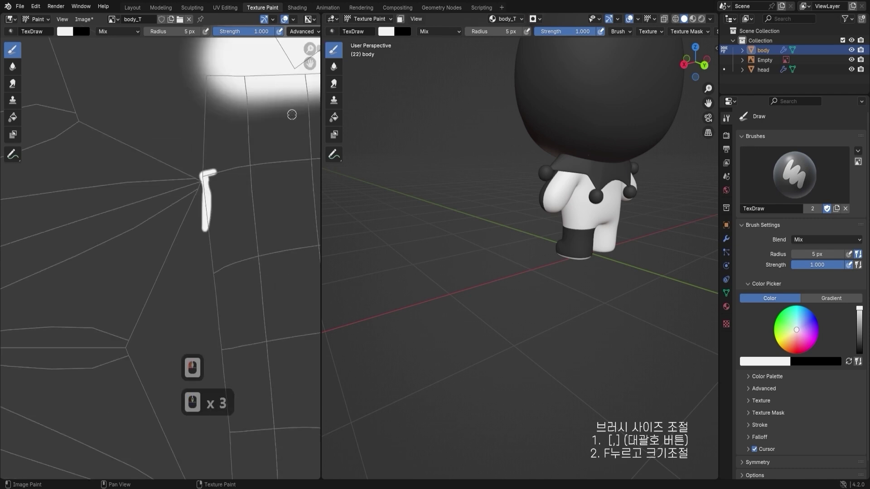
pyautogui.keyDown('shift'); pyautogui.moveTo(250, 177); pyautogui.dragTo(212, 194, button='middle'); pyautogui.keyUp('shift')
pyautogui.press(']')
pyautogui.press(']')
pyautogui.press(']')
pyautogui.press(']')
pyautogui.press(']')
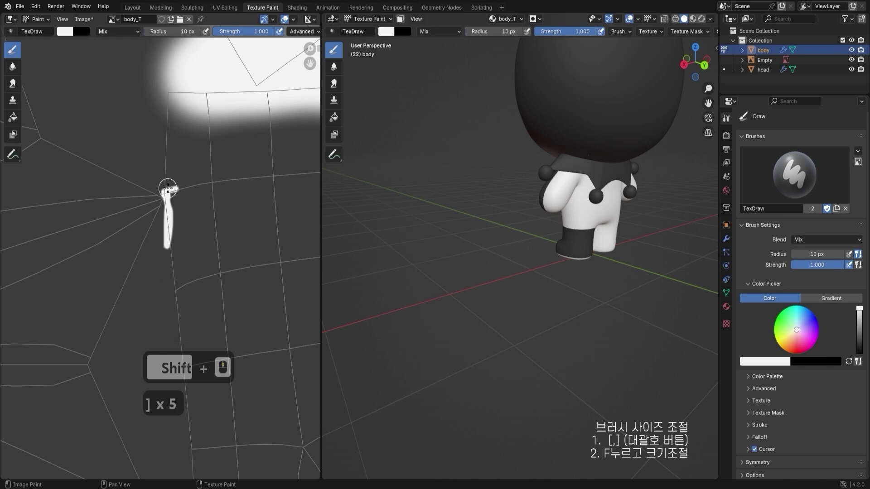
pyautogui.moveTo(170, 193); pyautogui.dragTo(173, 95)
pyautogui.press(']')
pyautogui.click(175, 97)
# - Enlarge the brush to 15 px and thicken the off-white border along the strip island's left edge
pyautogui.press(']')
pyautogui.press(']')
pyautogui.press(']')
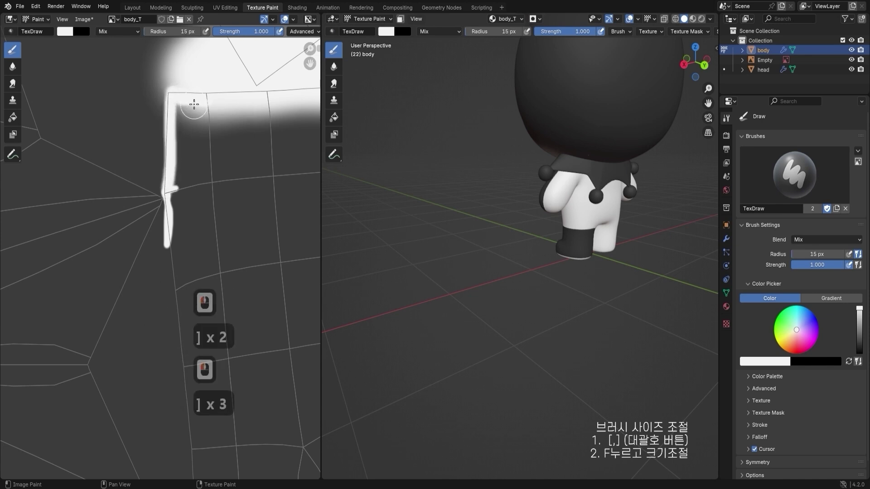
pyautogui.moveTo(178, 105); pyautogui.dragTo(180, 198)
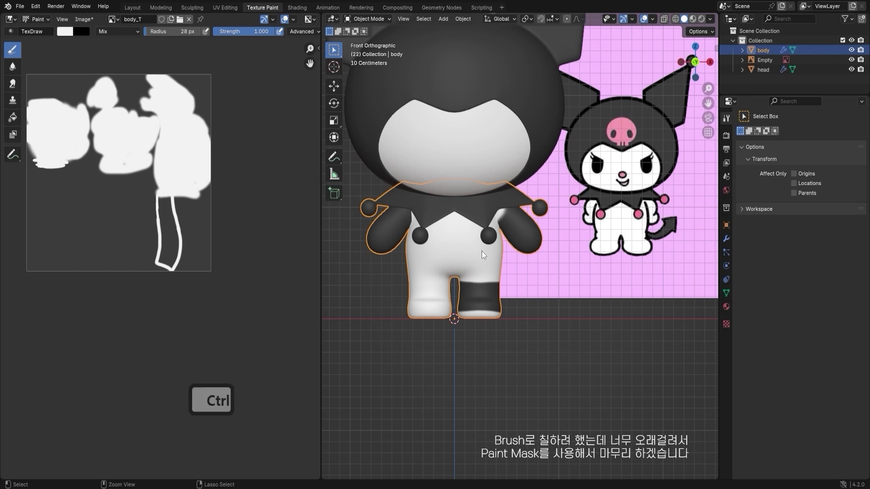
# - Enter Edit Mode on the body and select the linked geometry of the torso, arms and legs
pyautogui.hotkey('ctrl', 'Tab')
pyautogui.click(410, 251)
pyautogui.hotkey('ctrl', 'Tab')
pyautogui.click(516, 219)
pyautogui.click(570, 381)
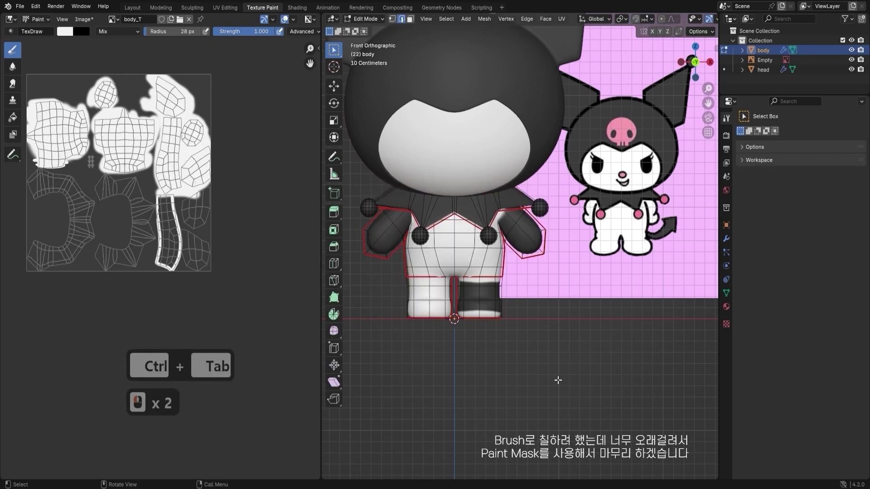
pyautogui.moveTo(589, 386); pyautogui.dragTo(413, 291)
pyautogui.click(498, 313)
pyautogui.press('l')
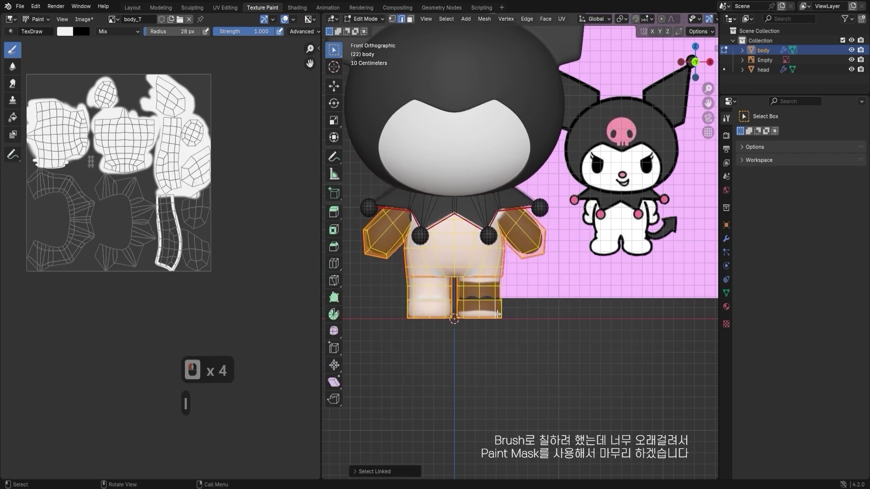
# - Switch the body back to Texture Paint mode and try off-white strokes across the collar and arm without masking
pyautogui.moveTo(543, 300); pyautogui.dragTo(570, 267, button='middle')
pyautogui.click(376, 19)
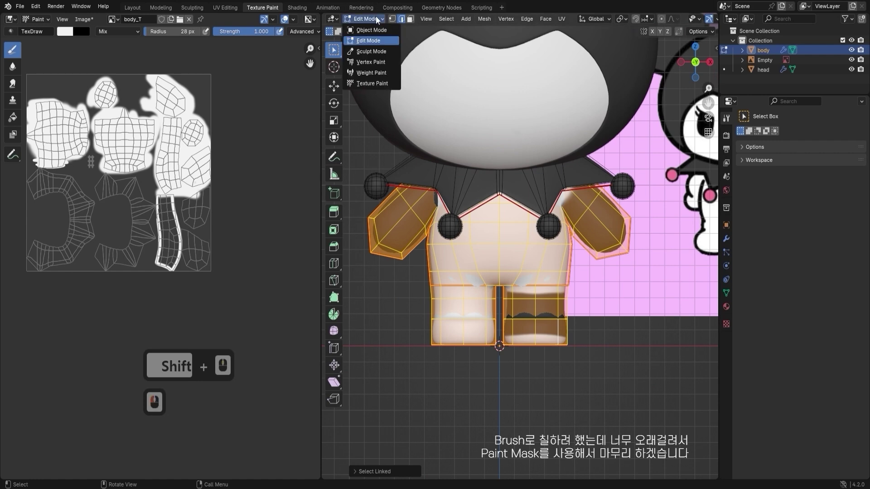
pyautogui.click(373, 82)
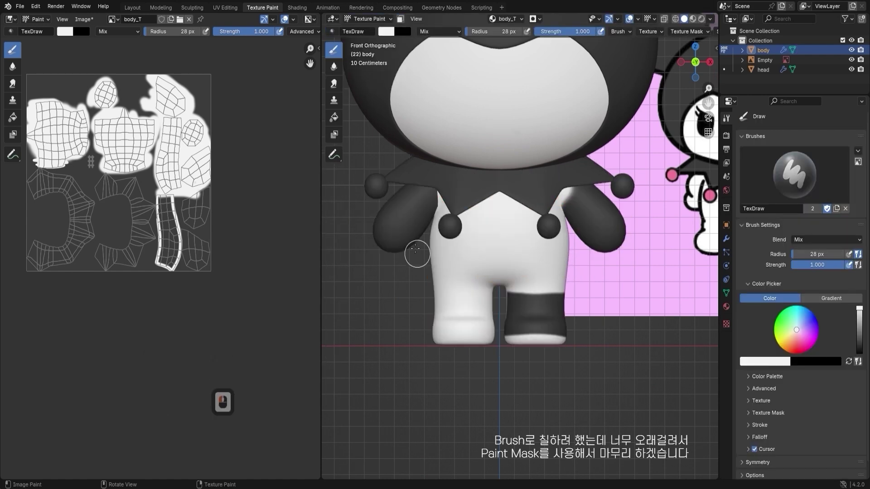
pyautogui.moveTo(426, 170)
pyautogui.mouseDown()
pyautogui.moveTo(544, 180)
pyautogui.moveTo(544, 191)
pyautogui.mouseUp()
pyautogui.hotkey('ctrl', 'z')
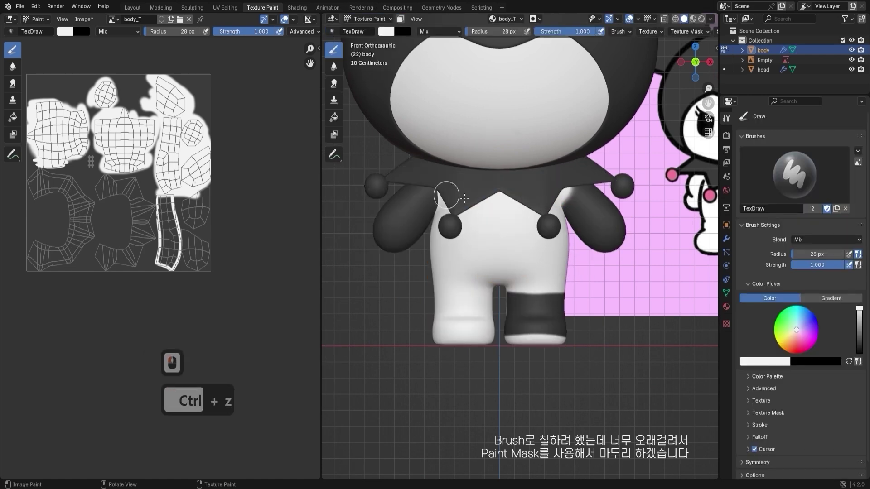
pyautogui.moveTo(464, 197)
pyautogui.mouseDown()
pyautogui.moveTo(498, 181)
pyautogui.moveTo(451, 224)
pyautogui.mouseUp()
pyautogui.moveTo(561, 299); pyautogui.dragTo(521, 317)
pyautogui.hotkey('ctrl', 'z')
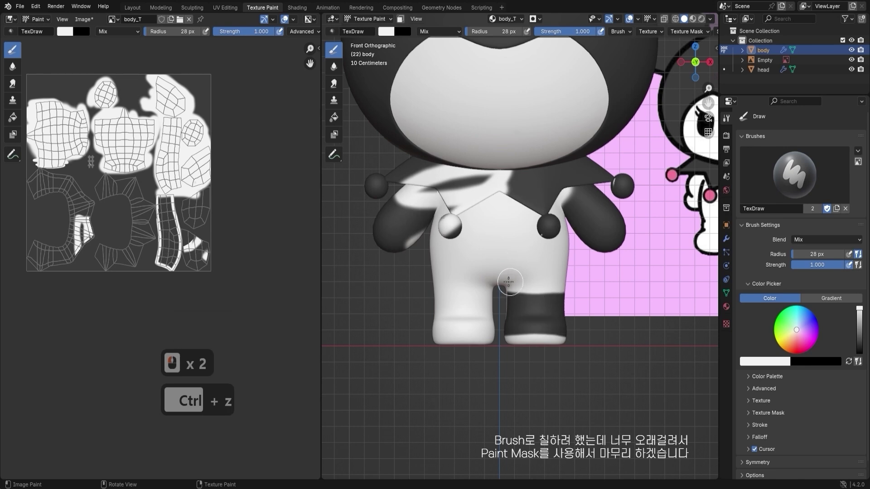
# - Enable Paint Mask, undo a trial dab on the arm and set the brush radius to 100 px
pyautogui.click(401, 19)
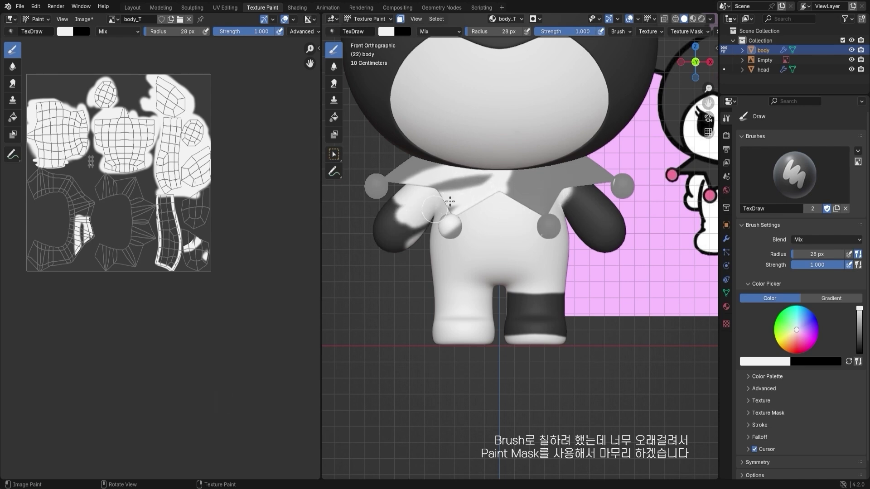
pyautogui.click(435, 208)
pyautogui.hotkey('ctrl', 'z')
pyautogui.press('f')
pyautogui.click(391, 227)
pyautogui.press('ctrl')
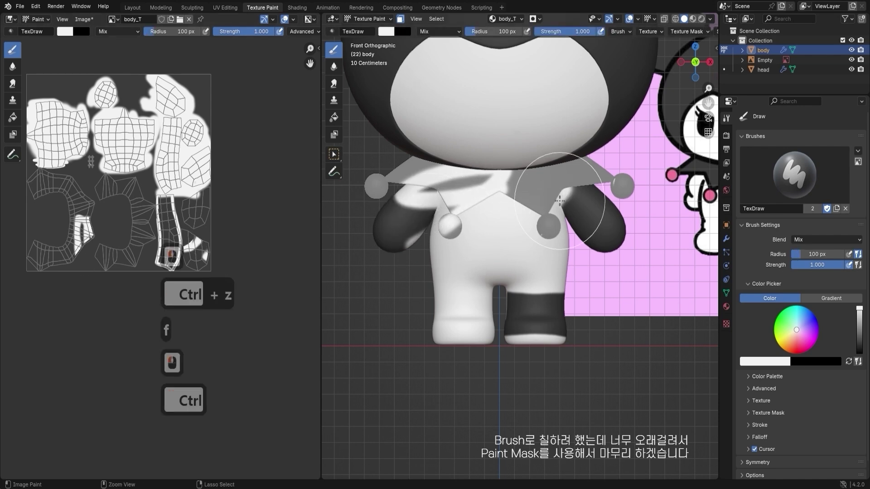
# - Undo the trial strokes on the collar and arm, and put the body back into Texture Paint mode
pyautogui.hotkey('ctrl', 'z')
pyautogui.hotkey('ctrl', 'z')
pyautogui.hotkey('ctrl', 'Tab')
pyautogui.hotkey('ctrl', 'Tab')
pyautogui.hotkey('ctrl', 'Tab')
pyautogui.hotkey('ctrl', 'Tab')
pyautogui.hotkey('ctrl', 'Tab')
pyautogui.hotkey('ctrl', 'Tab')
pyautogui.hotkey('ctrl', 'Tab')
pyautogui.hotkey('ctrl', 'Tab')
pyautogui.hotkey('ctrl', 'Tab')
pyautogui.hotkey('ctrl', 'Tab')
pyautogui.hotkey('ctrl', 'Tab')
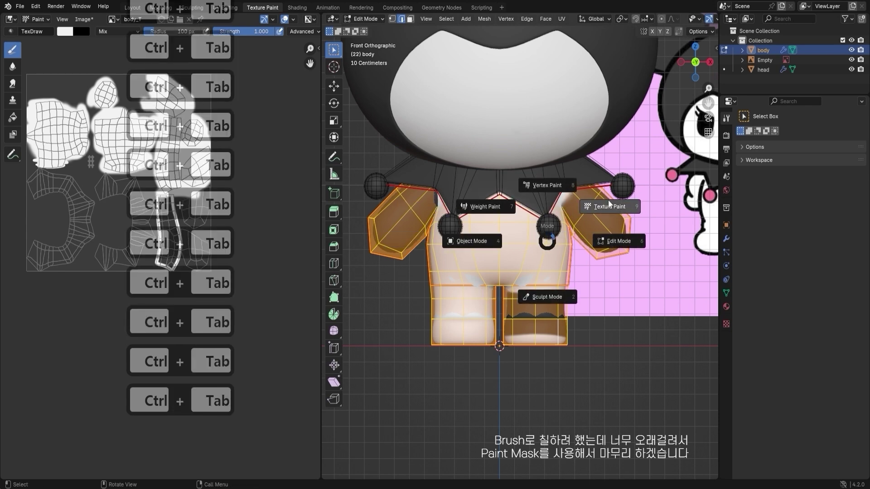
pyautogui.click(609, 206)
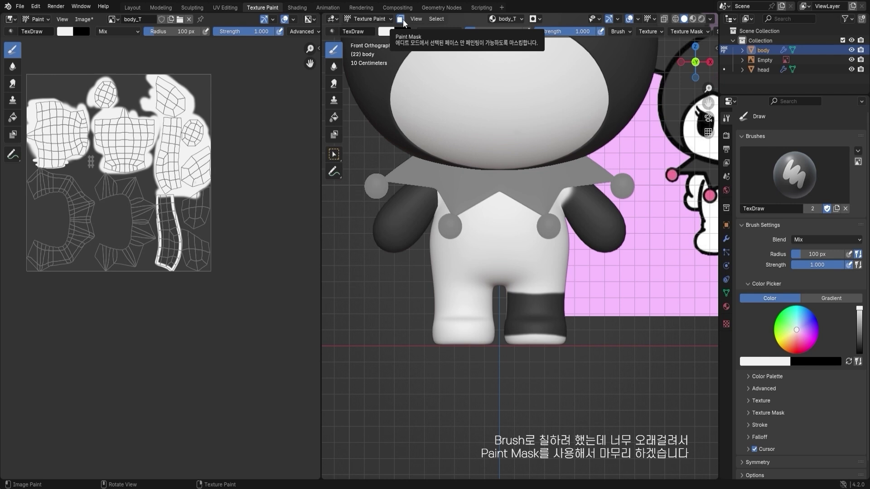
# - Enable Paint Mask and paint both arms and the upper part of the dark leg off-white
pyautogui.click(402, 20)
pyautogui.moveTo(350, 271)
pyautogui.mouseDown()
pyautogui.moveTo(373, 249)
pyautogui.moveTo(583, 195)
pyautogui.moveTo(564, 271)
pyautogui.mouseUp()
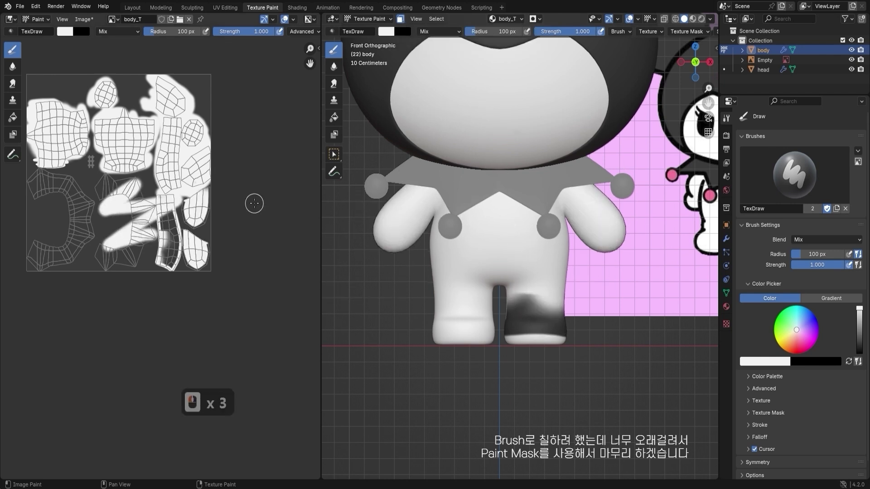
pyautogui.moveTo(463, 251); pyautogui.dragTo(524, 336)
pyautogui.moveTo(32, 224); pyautogui.dragTo(154, 149)
pyautogui.moveTo(145, 185); pyautogui.dragTo(109, 231)
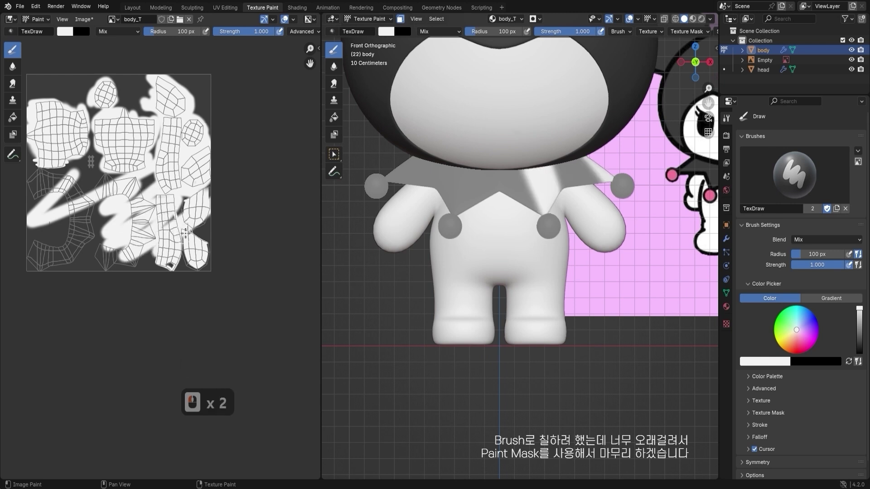
pyautogui.hotkey('ctrl', 'z')
pyautogui.hotkey('ctrl', 'z')
pyautogui.hotkey('ctrl', 'z')
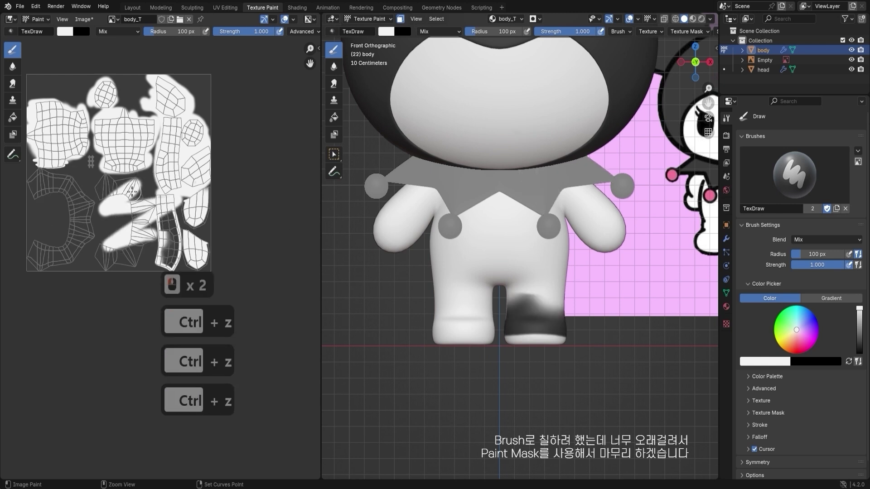
pyautogui.hotkey('ctrl', 'z')
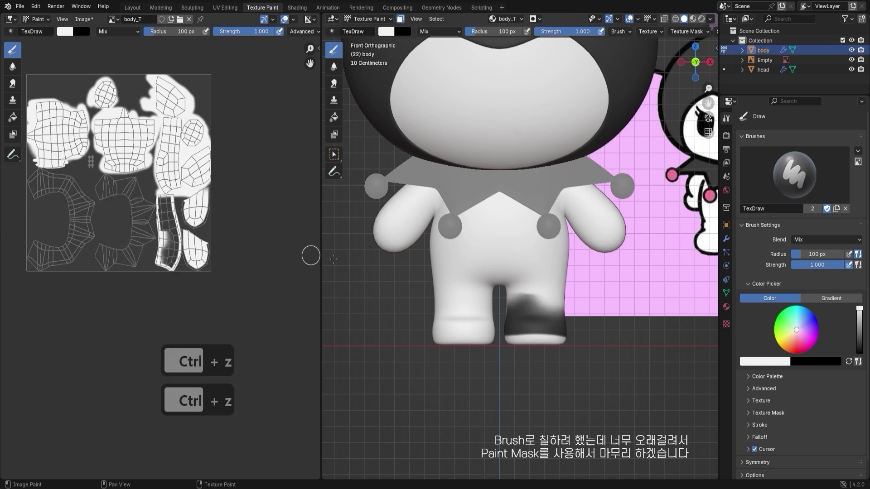
# - Paint the remaining dark part of the leg off-white, including the areas around its back
pyautogui.moveTo(482, 312); pyautogui.dragTo(566, 332)
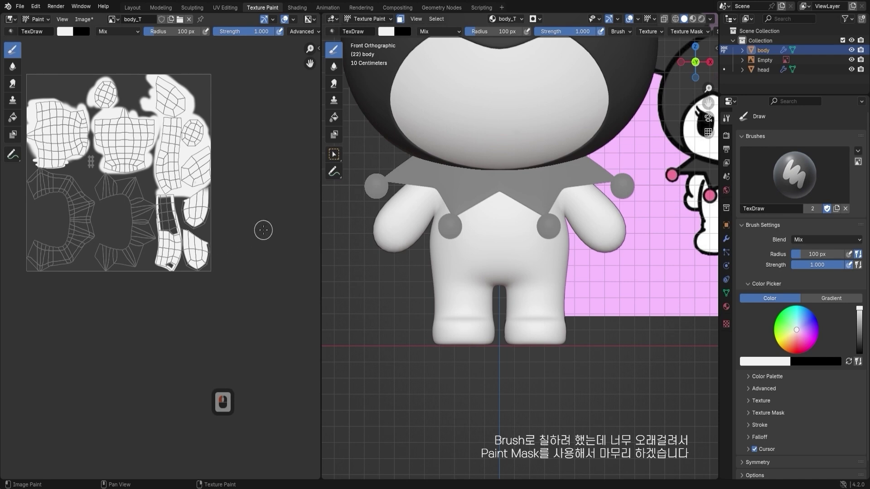
pyautogui.scroll(-3, 546, 189)
pyautogui.scroll(-2, 447, 272)
pyautogui.moveTo(546, 189); pyautogui.dragTo(504, 247, button='middle')
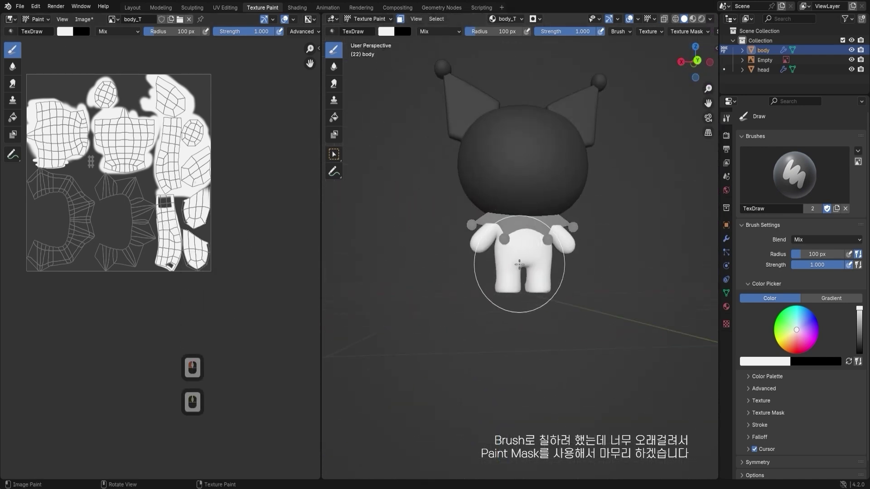
# - Choose the Fill tool and sample off-white from the torso as its colour
pyautogui.click(334, 118)
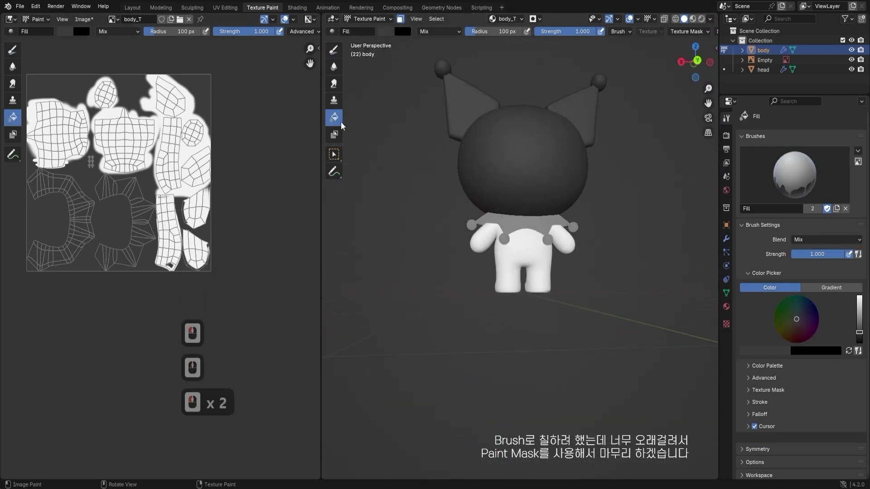
pyautogui.click(385, 32)
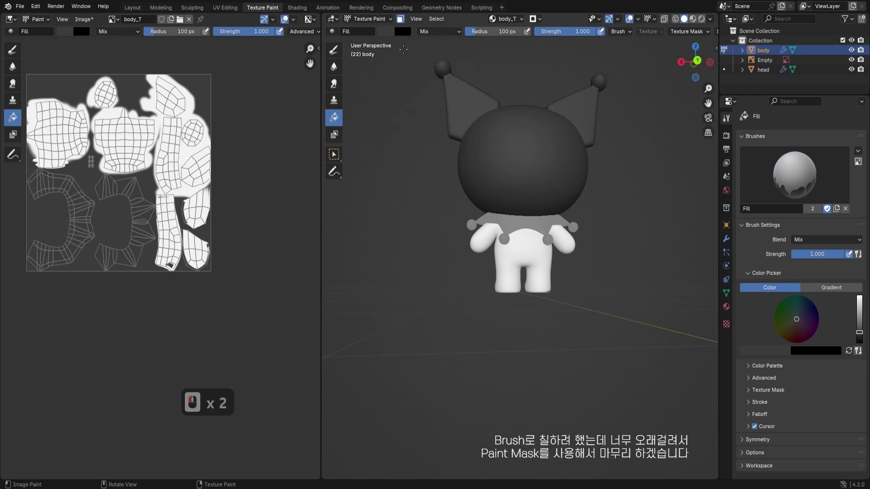
pyautogui.click(402, 31)
pyautogui.click(468, 151)
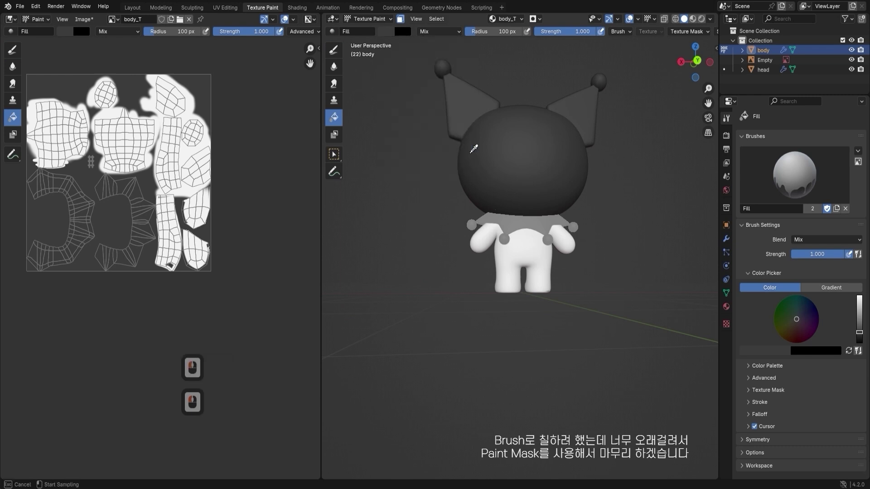
pyautogui.click(516, 244)
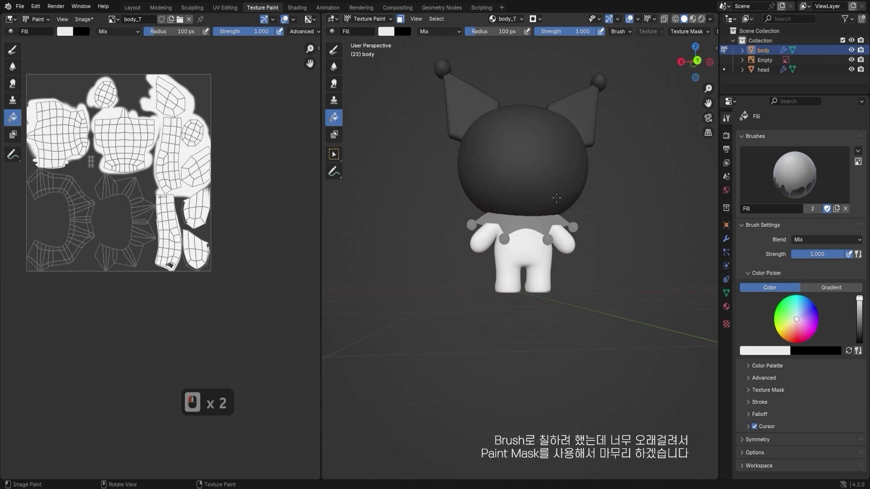
# - Resample the torso's off-white as the fill colour under Flat viewport lighting, and restore the shaded lighting
pyautogui.click(710, 20)
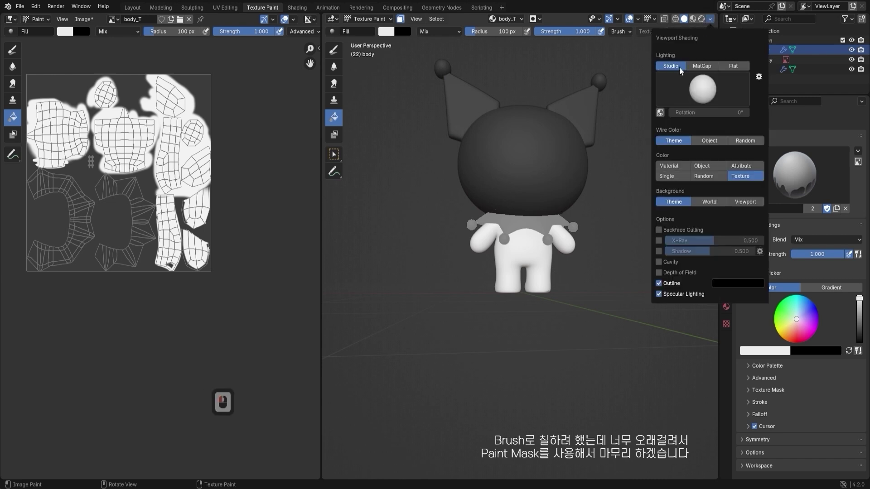
pyautogui.click(734, 65)
pyautogui.click(393, 32)
pyautogui.click(469, 151)
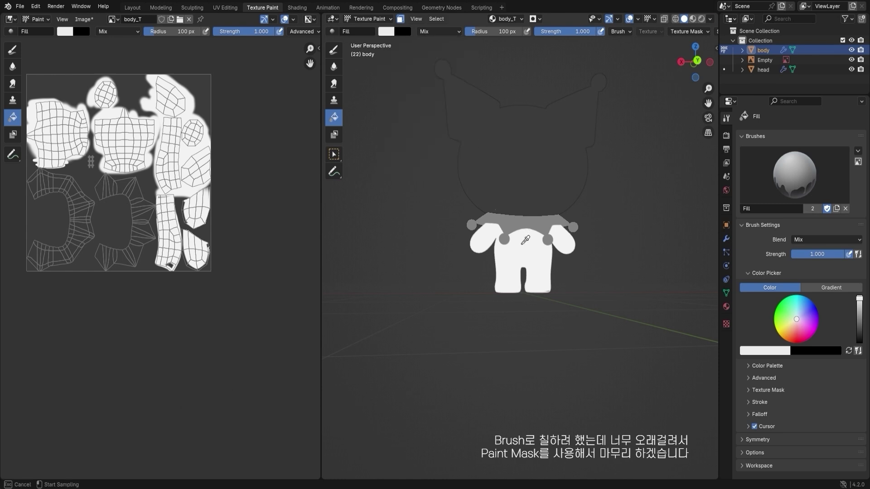
pyautogui.click(711, 19)
pyautogui.click(697, 66)
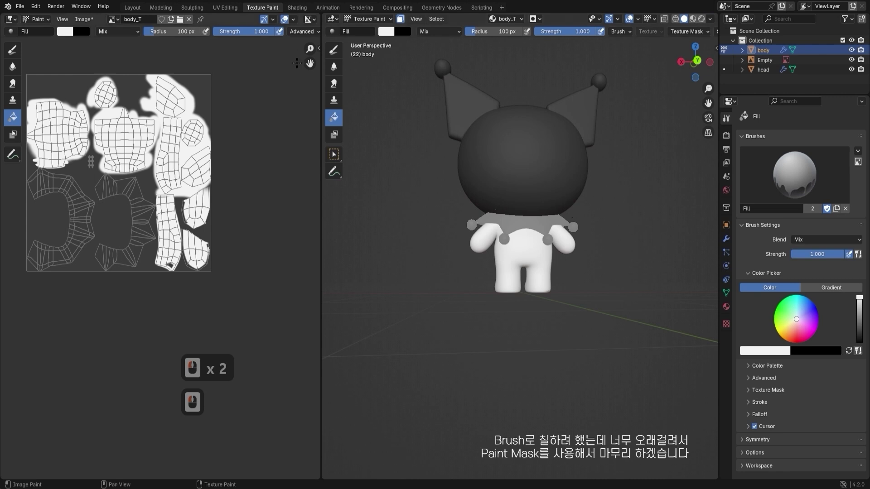
# - Examine the body texture where the leg's off-white paint meets the edge of the collar's UV island
pyautogui.scroll(7, 227, 198)
pyautogui.keyDown('shift'); pyautogui.scroll(-1, 227, 198); pyautogui.keyUp('shift')
pyautogui.scroll(3, 228, 198)
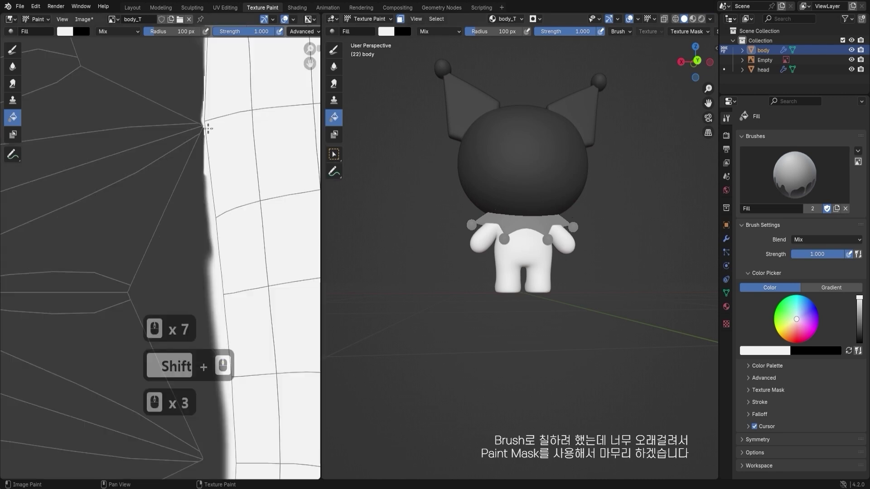
pyautogui.keyDown('shift'); pyautogui.scroll(-1, 227, 198); pyautogui.keyUp('shift')
pyautogui.scroll(4, 227, 198)
pyautogui.keyDown('shift'); pyautogui.scroll(-2, 228, 198); pyautogui.keyUp('shift')
pyautogui.scroll(-2, 308, 74)
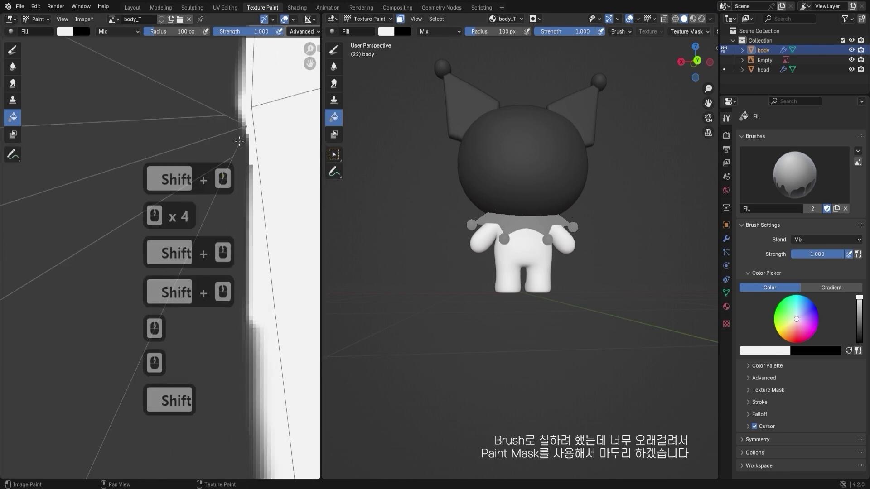
pyautogui.moveTo(596, 247); pyautogui.dragTo(553, 248, button='middle')
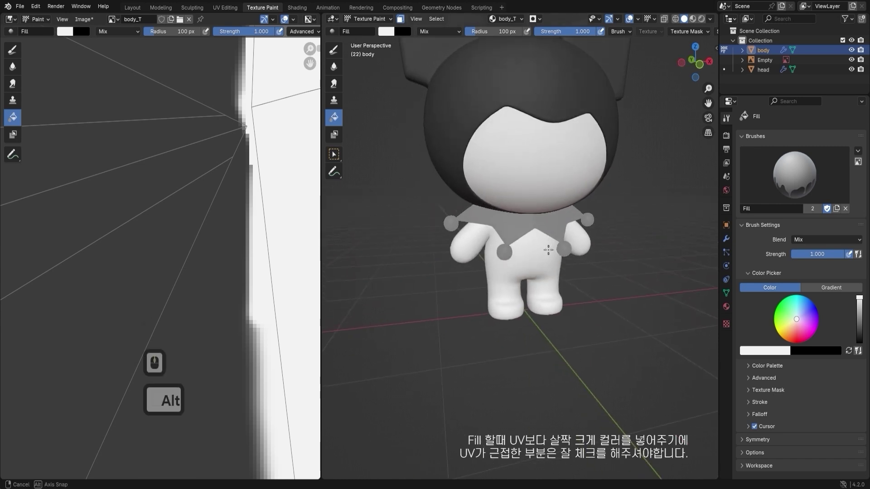
# - Set up the Draw brush with a 1 px radius and sample dark grey from the body texture as its colour
pyautogui.keyDown('shift'); pyautogui.scroll(-1, 231, 139); pyautogui.keyUp('shift')
pyautogui.scroll(3, 231, 138)
pyautogui.keyDown('shift'); pyautogui.scroll(-3, 224, 138); pyautogui.keyUp('shift')
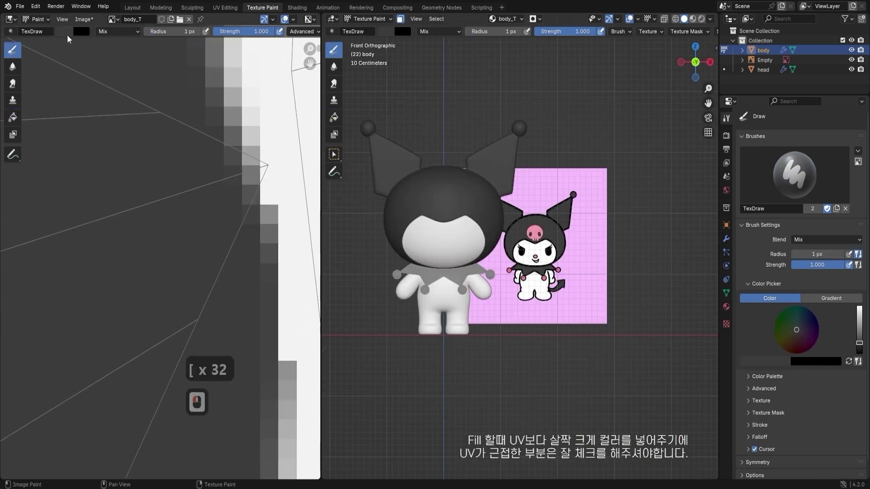
pyautogui.click(81, 31)
pyautogui.click(147, 151)
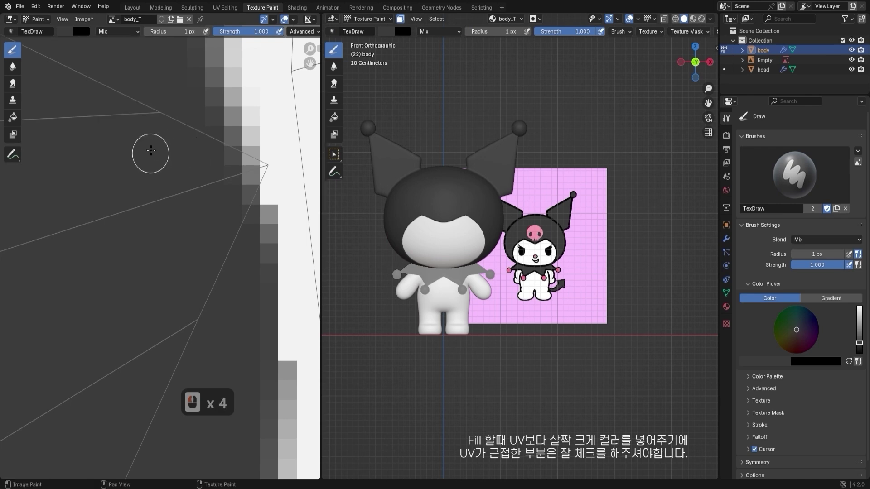
pyautogui.click(81, 31)
pyautogui.click(148, 151)
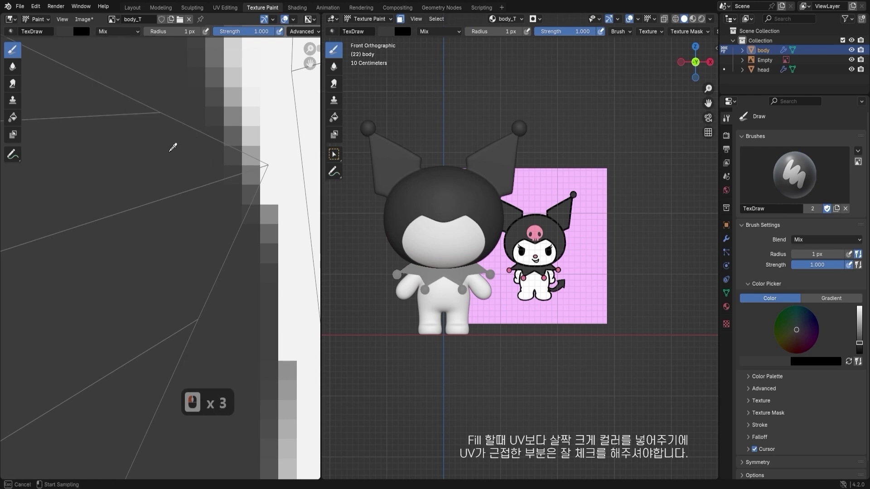
pyautogui.press('shift')
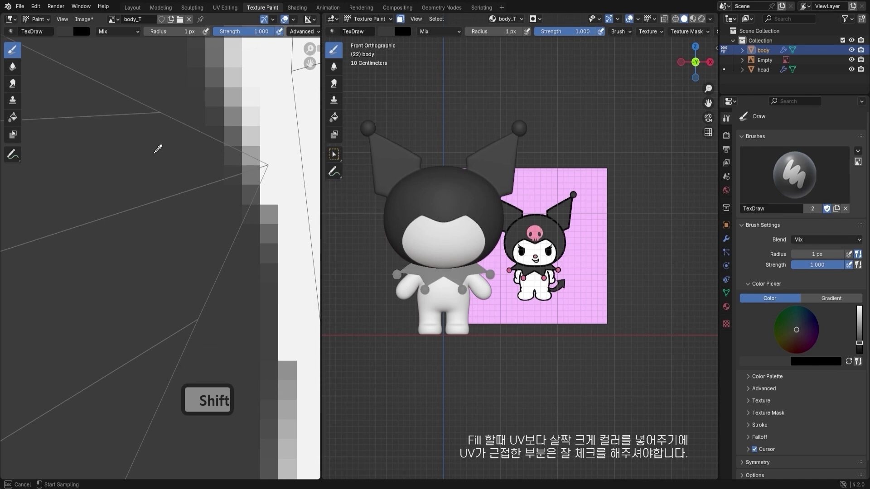
pyautogui.press('x')
pyautogui.click(125, 154)
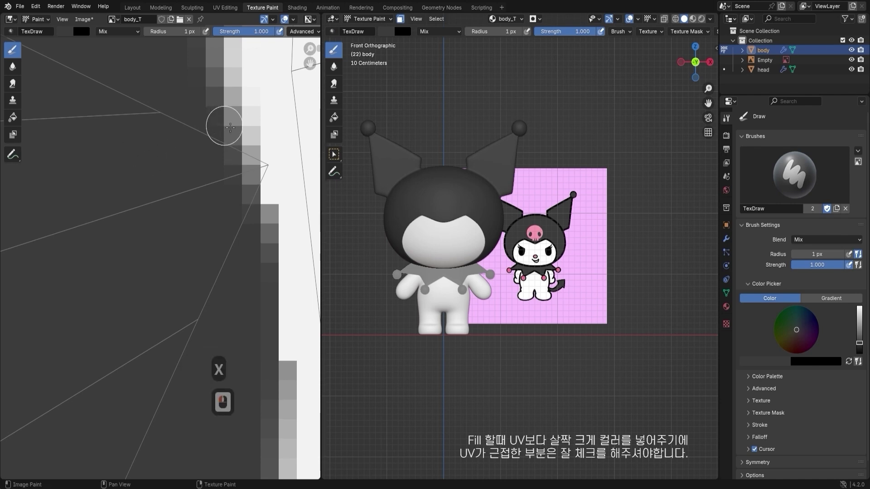
# - Dab dark grey over the off-white bleed at the pointed tip of the collar's UV island in the texture
pyautogui.click(252, 165)
pyautogui.press('[')
pyautogui.press('[')
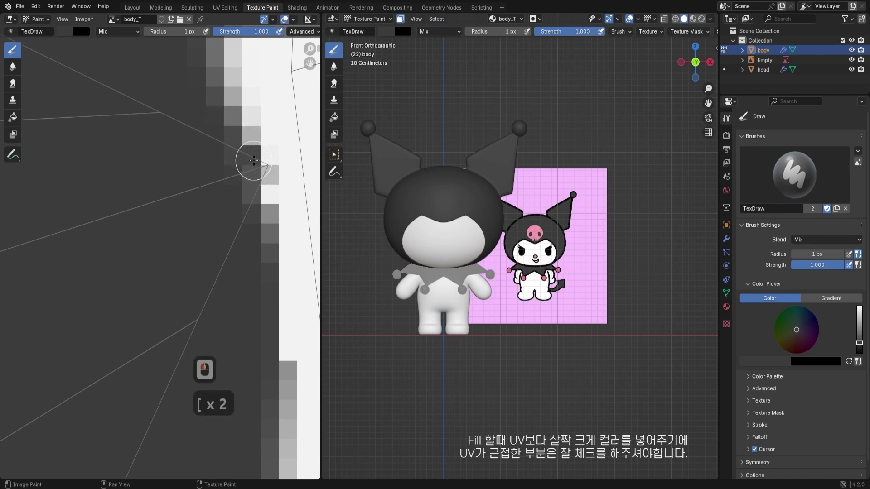
pyautogui.click(252, 156)
pyautogui.press('[')
pyautogui.press('[')
pyautogui.click(230, 138)
pyautogui.click(227, 179)
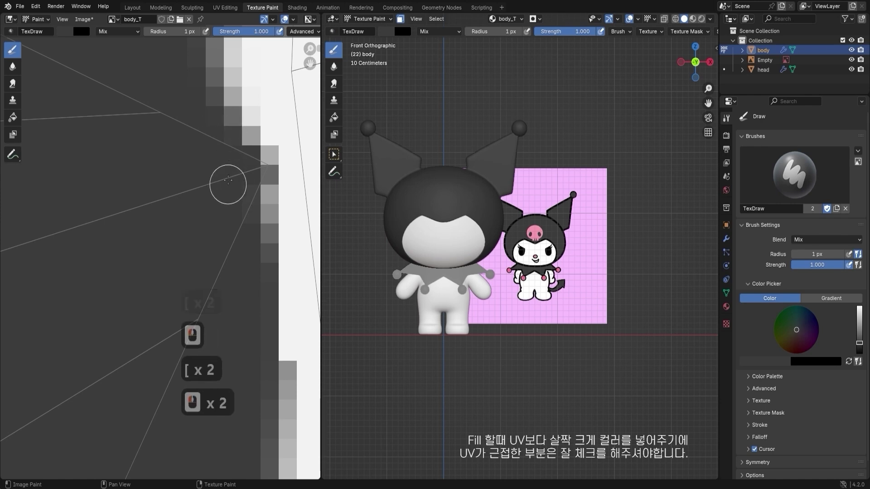
pyautogui.click(251, 198)
pyautogui.click(252, 172)
pyautogui.click(252, 146)
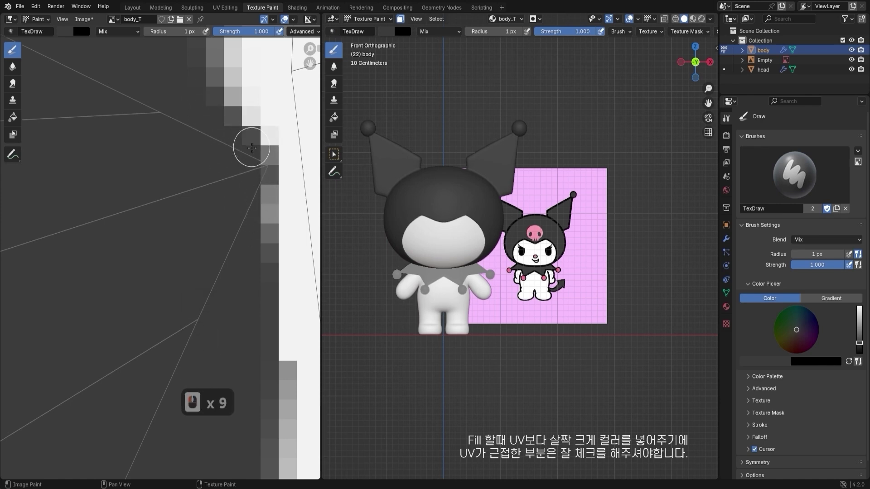
pyautogui.click(252, 148)
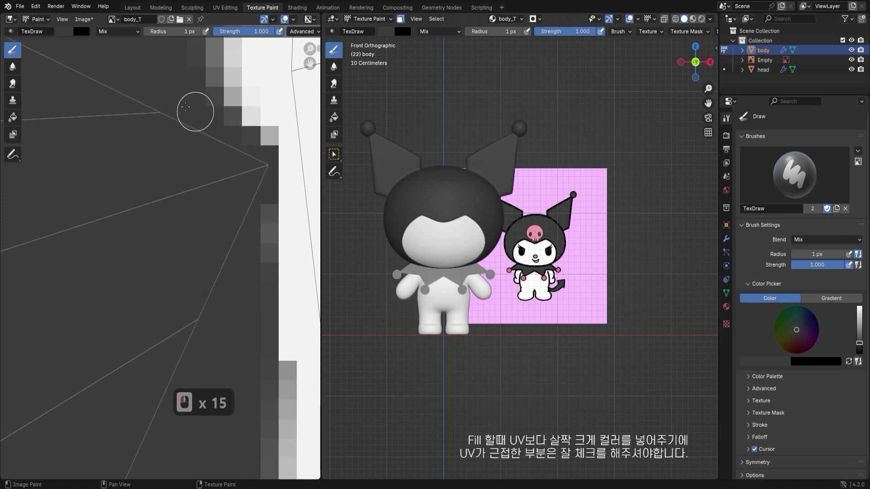
pyautogui.scroll(-8, 230, 155)
pyautogui.keyDown('shift'); pyautogui.moveTo(197, 208); pyautogui.dragTo(219, 210, button='middle'); pyautogui.keyUp('shift')
pyautogui.scroll(-12, 219, 216)
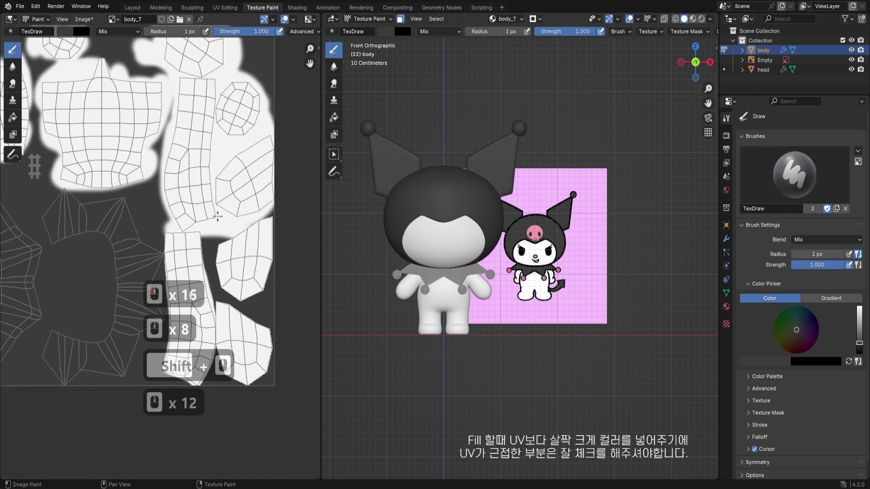
# - Turn off Paint Mask on the body and sample pink from the reference's collar pom-pom as the brush colour
pyautogui.press('ctrl')
pyautogui.hotkey('ctrl', 'Tab')
pyautogui.keyDown('alt'); pyautogui.middleClick(501, 227); pyautogui.keyUp('alt')
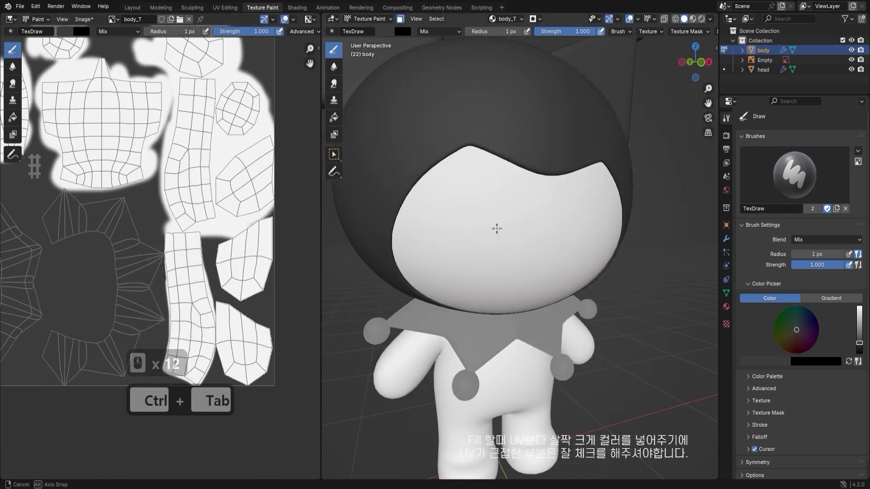
pyautogui.moveTo(501, 227); pyautogui.dragTo(526, 267, button='middle')
pyautogui.scroll(-2, 454, 219)
pyautogui.scroll(4, 547, 209)
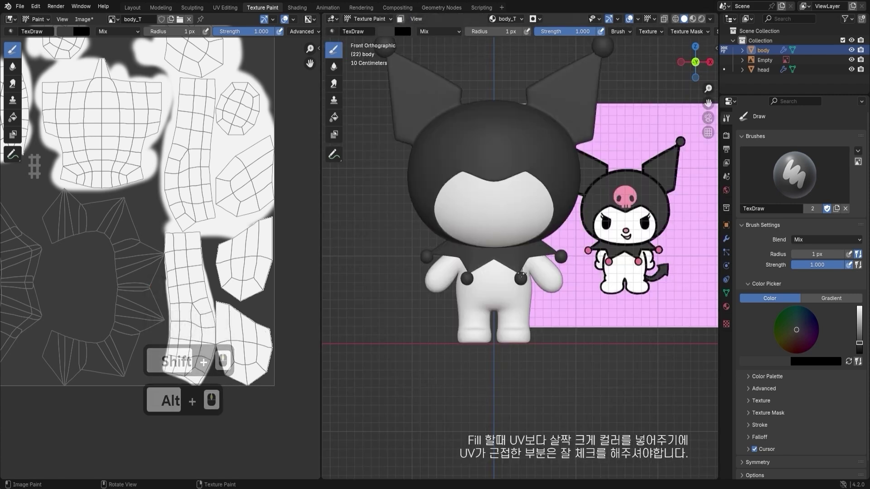
pyautogui.keyDown('shift'); pyautogui.moveTo(528, 263); pyautogui.dragTo(489, 260, button='middle'); pyautogui.keyUp('shift')
pyautogui.keyDown('shift'); pyautogui.moveTo(489, 261); pyautogui.dragTo(452, 257, button='middle'); pyautogui.keyUp('shift')
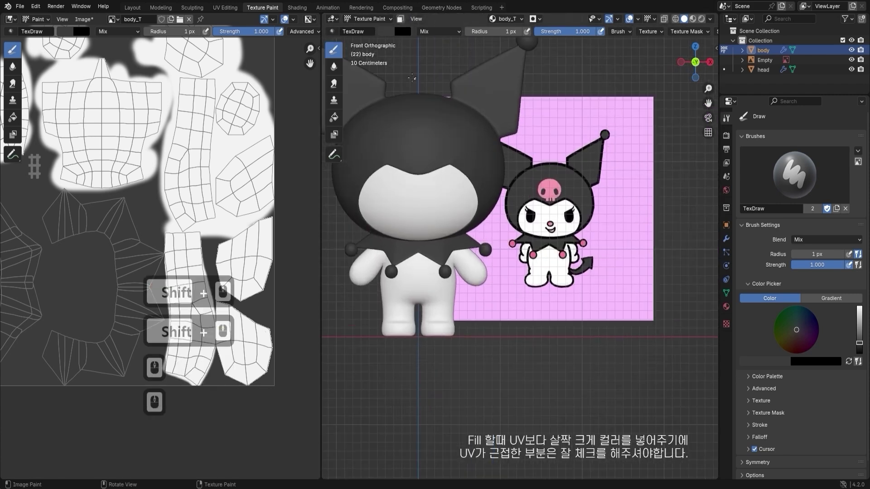
pyautogui.click(387, 33)
pyautogui.click(468, 150)
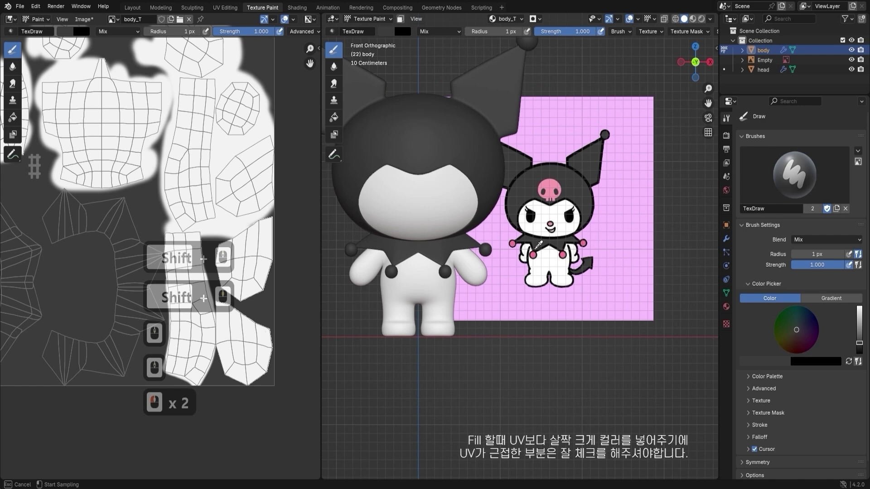
pyautogui.click(584, 243)
# - Select all four collar pom-poms of the body mesh as linked geometry in Edit Mode
pyautogui.hotkey('ctrl', 'Tab')
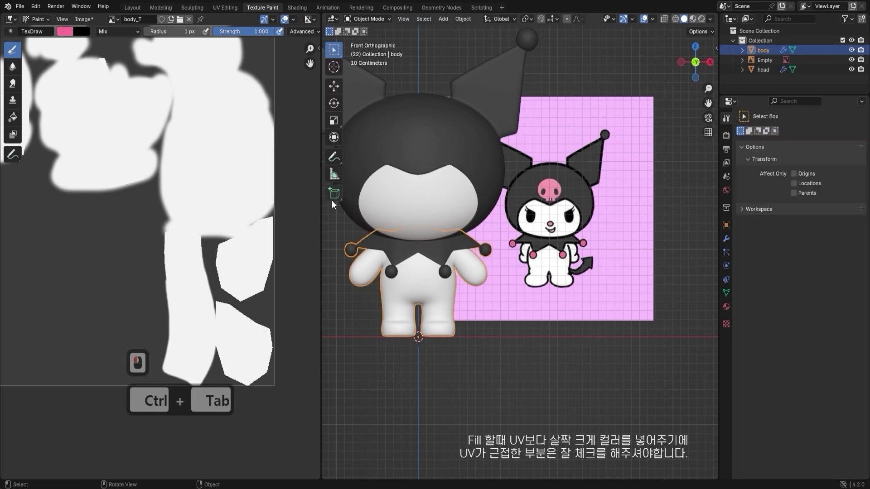
pyautogui.click(449, 254)
pyautogui.press('Tab')
pyautogui.click(448, 274)
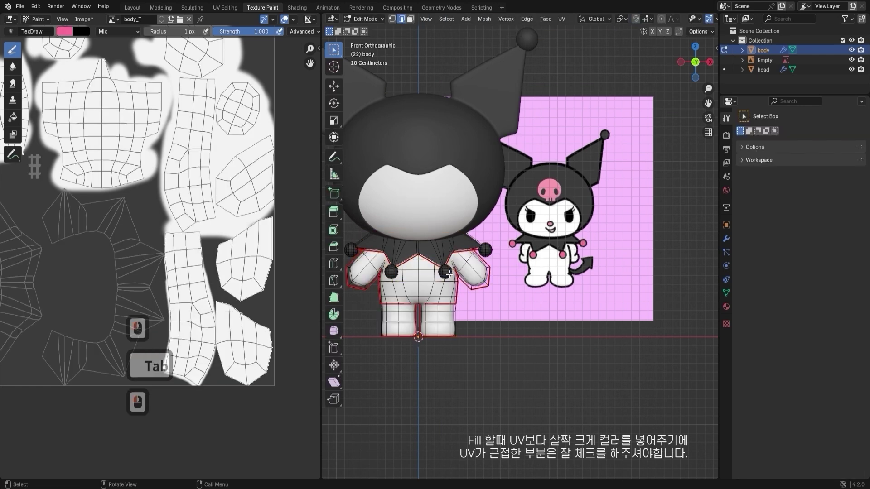
pyautogui.press('l')
pyautogui.press('l')
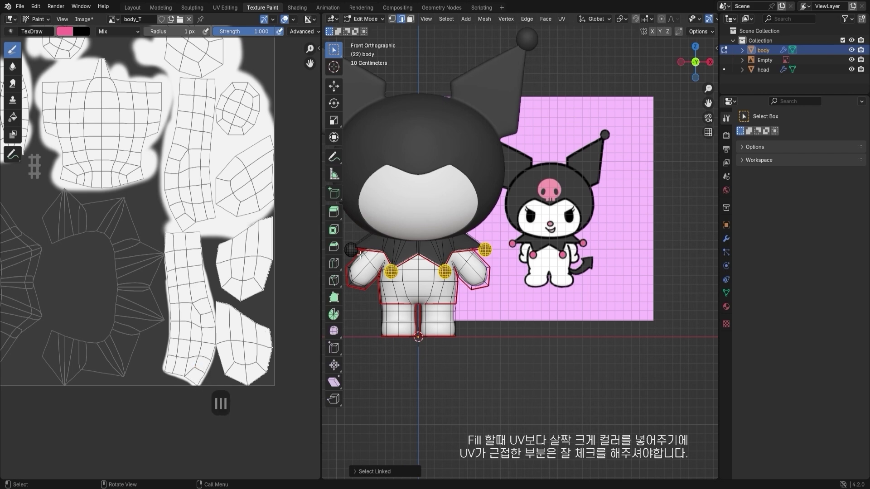
pyautogui.moveTo(465, 256); pyautogui.dragTo(519, 256, button='middle')
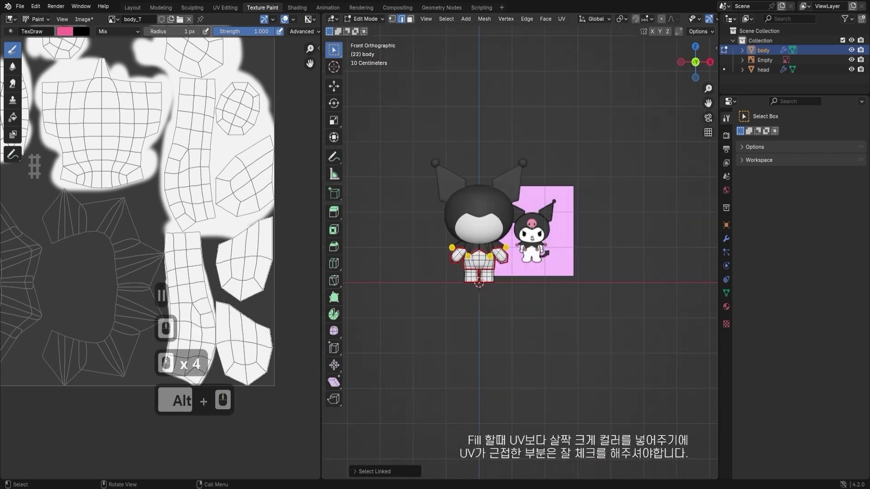
pyautogui.scroll(4, 520, 252)
# - Return the body to Texture Paint mode and enable Paint Mask for the selected pom-poms
pyautogui.hotkey('ctrl', 'Tab')
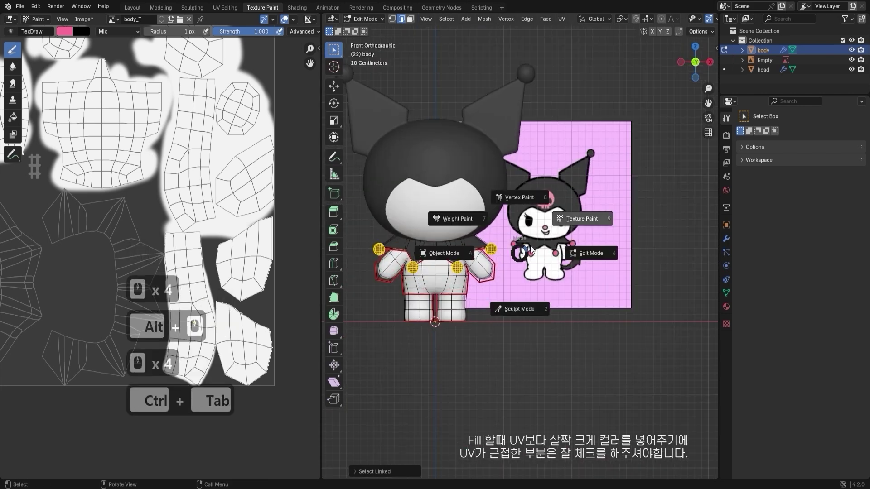
pyautogui.click(583, 222)
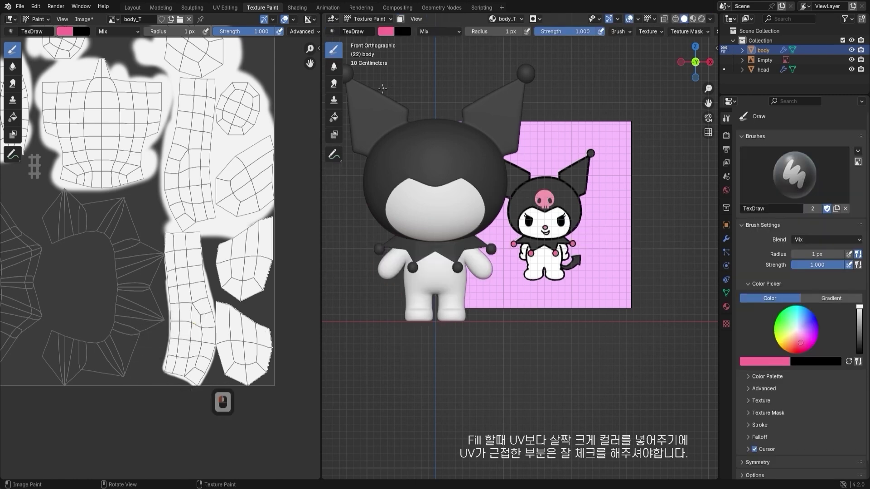
pyautogui.click(400, 19)
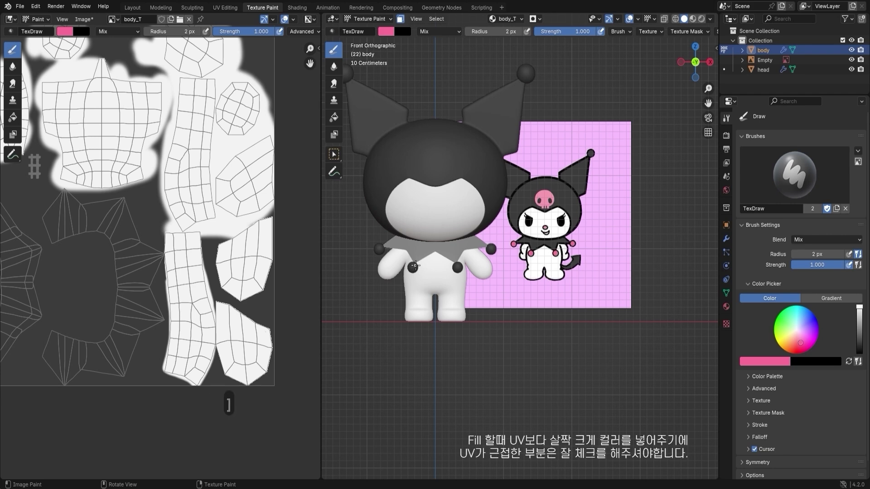
# - Paint the masked collar pom-poms pink in the viewport from the front and sides with a 119 px brush
pyautogui.press('f')
pyautogui.click(385, 252)
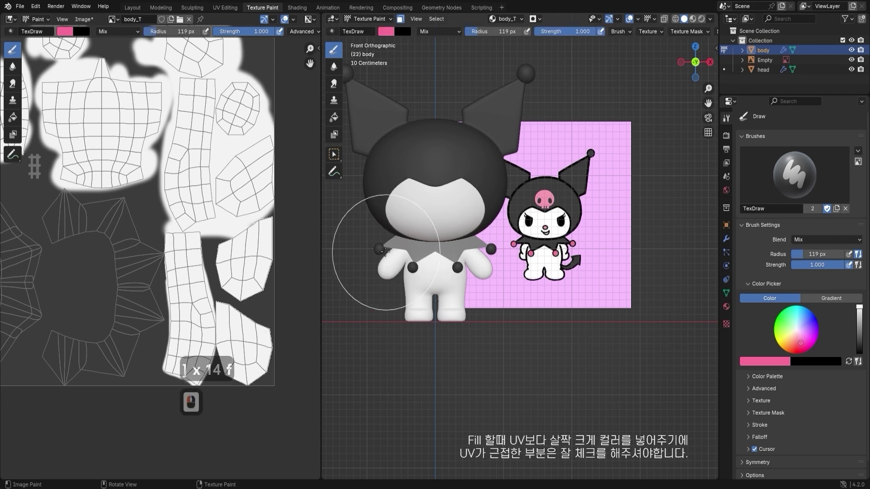
pyautogui.moveTo(505, 320); pyautogui.dragTo(444, 290, button='middle')
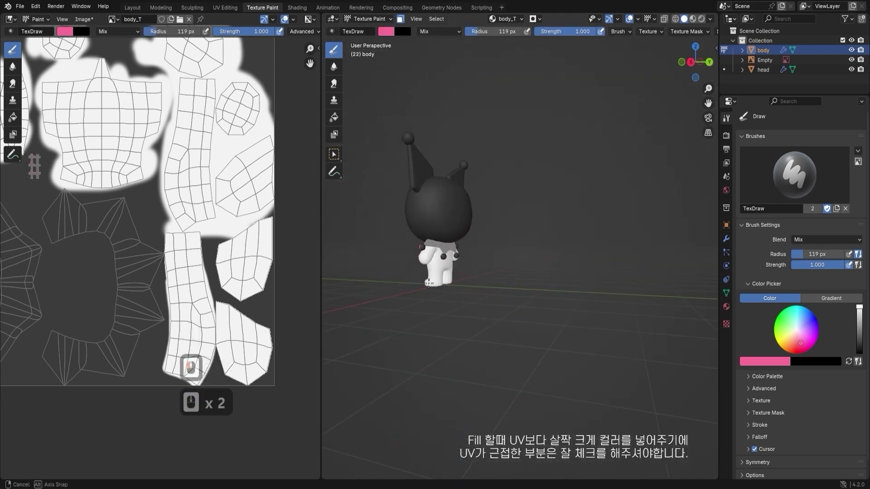
pyautogui.moveTo(385, 259); pyautogui.dragTo(444, 264, button='middle')
pyautogui.moveTo(549, 242); pyautogui.dragTo(474, 222, button='middle')
pyautogui.moveTo(482, 240); pyautogui.dragTo(546, 252)
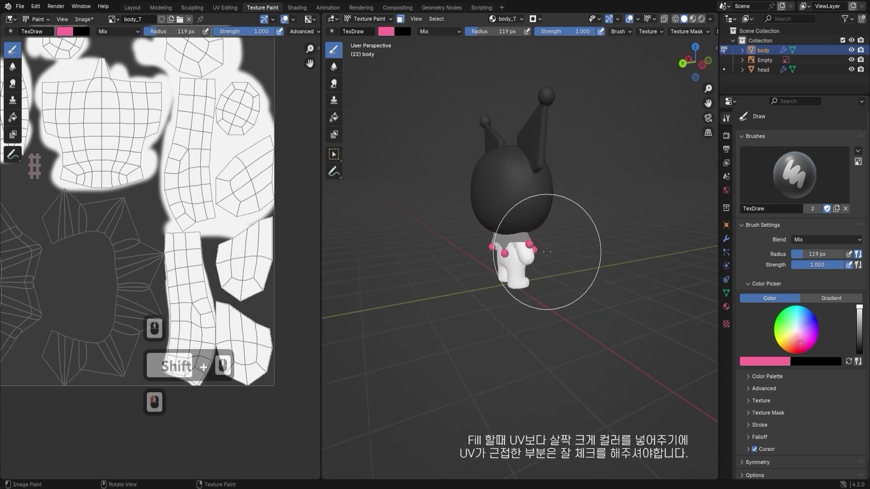
# - Cover the remaining sides of the collar pom-poms in pink, reducing the brush radius to 59 px
pyautogui.scroll(3, 545, 250)
pyautogui.moveTo(480, 280); pyautogui.dragTo(562, 280)
pyautogui.moveTo(562, 280); pyautogui.dragTo(534, 202, button='middle')
pyautogui.press('f')
pyautogui.click(634, 235)
pyautogui.moveTo(489, 222)
pyautogui.mouseDown()
pyautogui.moveTo(501, 188)
pyautogui.moveTo(541, 278)
pyautogui.mouseUp()
pyautogui.moveTo(541, 279); pyautogui.dragTo(489, 353, button='middle')
# - Paint pink slightly past the edges of the pom-poms' UV islands in the body texture with a 23 px brush
pyautogui.moveTo(77, 224)
pyautogui.keyDown('shift'); pyautogui.mouseDown(button='middle')
pyautogui.moveTo(91, 225)
pyautogui.moveTo(218, 118)
pyautogui.moveTo(235, 150)
pyautogui.mouseUp(button='middle'); pyautogui.keyUp('shift')
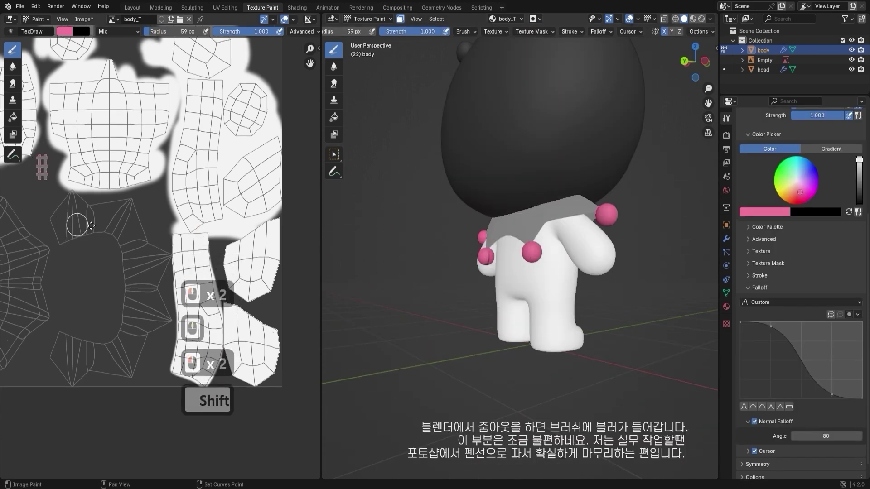
pyautogui.scroll(3, 217, 118)
pyautogui.keyDown('shift'); pyautogui.moveTo(235, 149); pyautogui.dragTo(244, 145, button='middle'); pyautogui.keyUp('shift')
pyautogui.scroll(3, 249, 140)
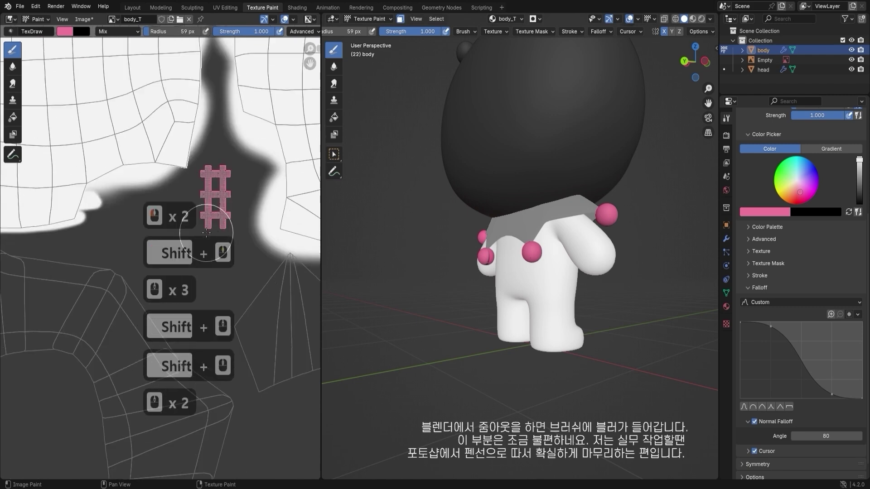
pyautogui.press('[')
pyautogui.press('[')
pyautogui.press('[')
pyautogui.press('[')
pyautogui.press('[')
pyautogui.press('[')
pyautogui.press('[')
pyautogui.press('[')
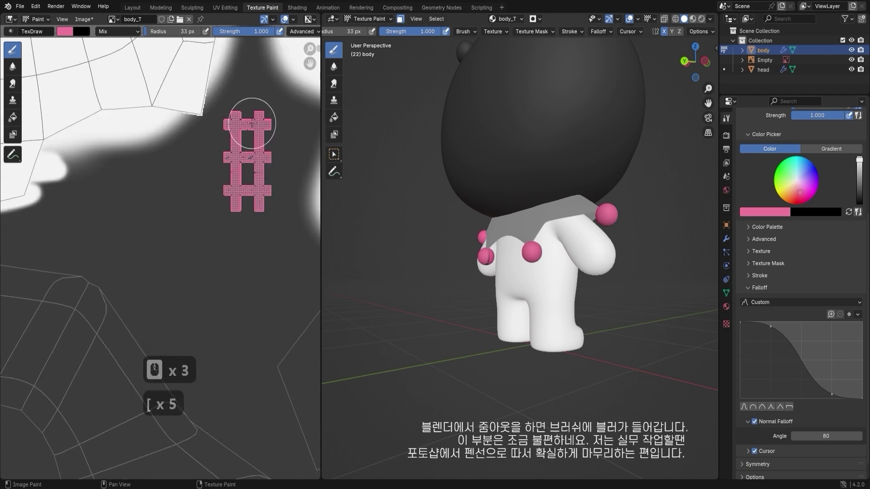
pyautogui.moveTo(231, 119); pyautogui.dragTo(238, 184)
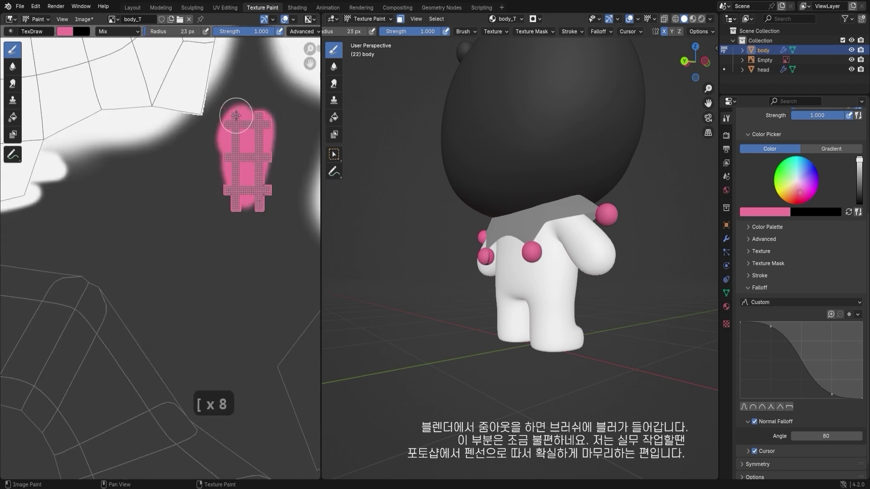
pyautogui.moveTo(236, 115); pyautogui.dragTo(262, 119)
pyautogui.moveTo(267, 192)
pyautogui.mouseDown()
pyautogui.moveTo(225, 204)
pyautogui.moveTo(257, 114)
pyautogui.mouseUp()
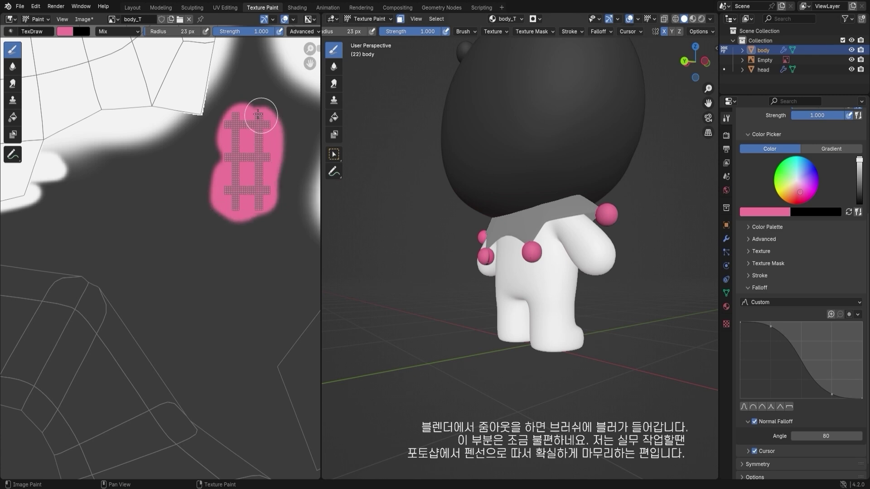
# - Return the body to Object Mode in front view, select the reference image and show its transform values
pyautogui.press('KP_1')
pyautogui.press('Tab')
pyautogui.press('Tab')
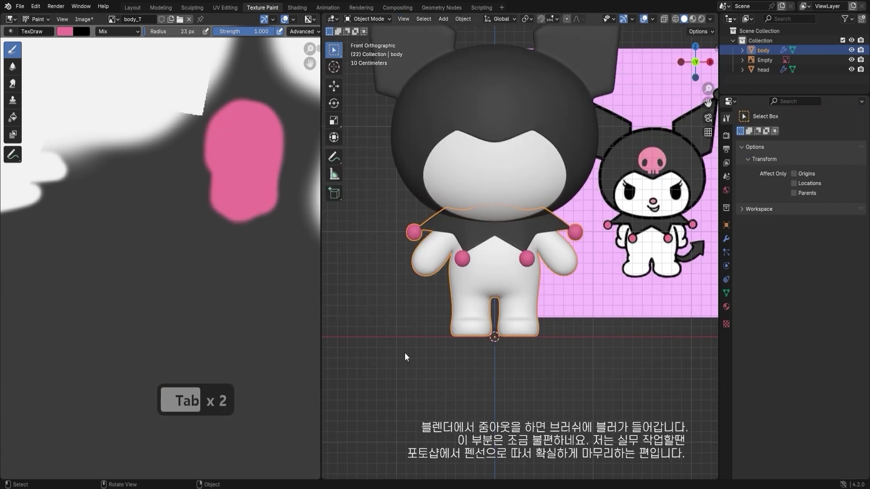
pyautogui.keyDown('shift'); pyautogui.moveTo(527, 137); pyautogui.dragTo(526, 173, button='middle'); pyautogui.keyUp('shift')
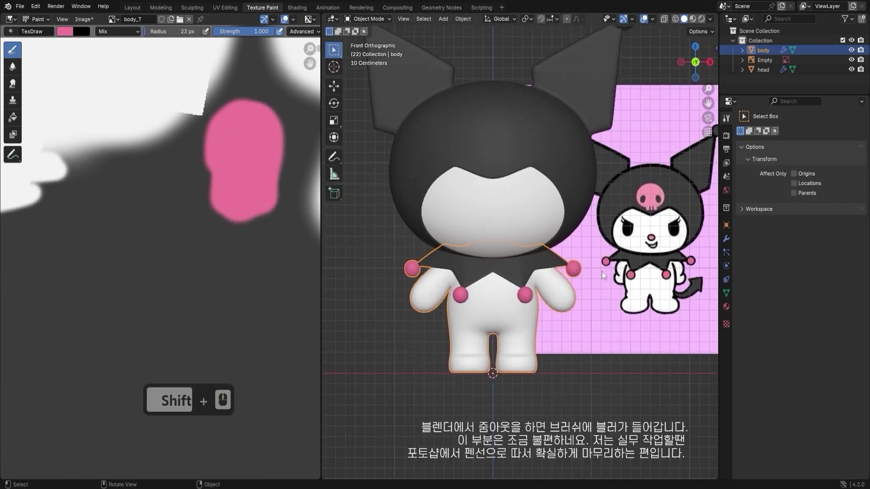
pyautogui.click(646, 207)
pyautogui.press('n')
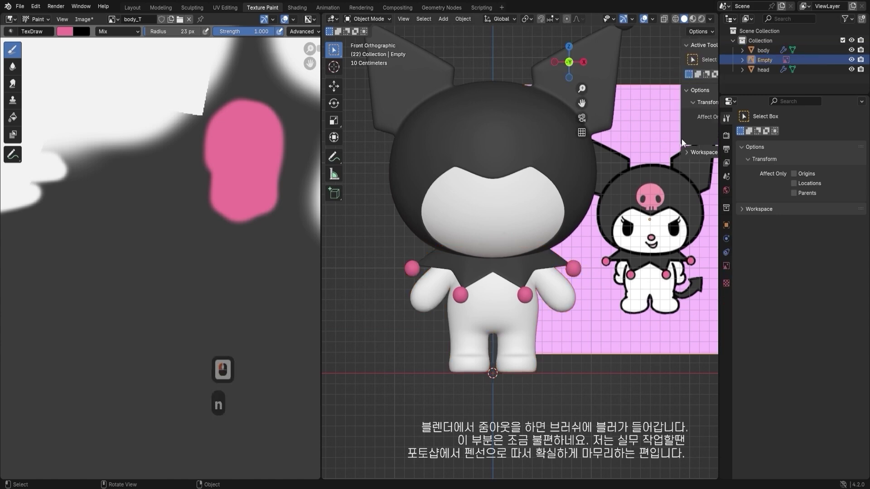
pyautogui.click(712, 51)
pyautogui.click(652, 229)
pyautogui.keyDown('shift'); pyautogui.moveTo(653, 229); pyautogui.dragTo(602, 231, button='middle'); pyautogui.keyUp('shift')
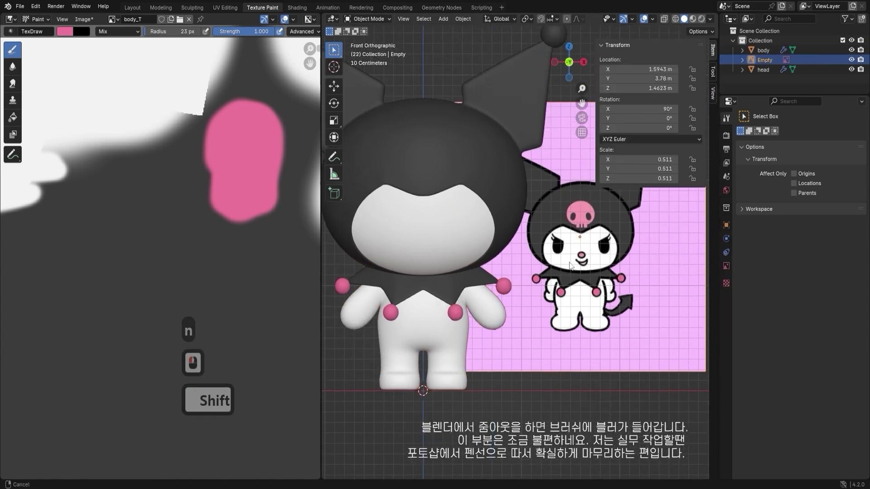
# - Overlay the reference image on the character with X-ray on, moving it to the centre and scaling it to about 0.99
pyautogui.scroll(-3, 593, 268)
pyautogui.press('g')
pyautogui.click(502, 277)
pyautogui.press('s')
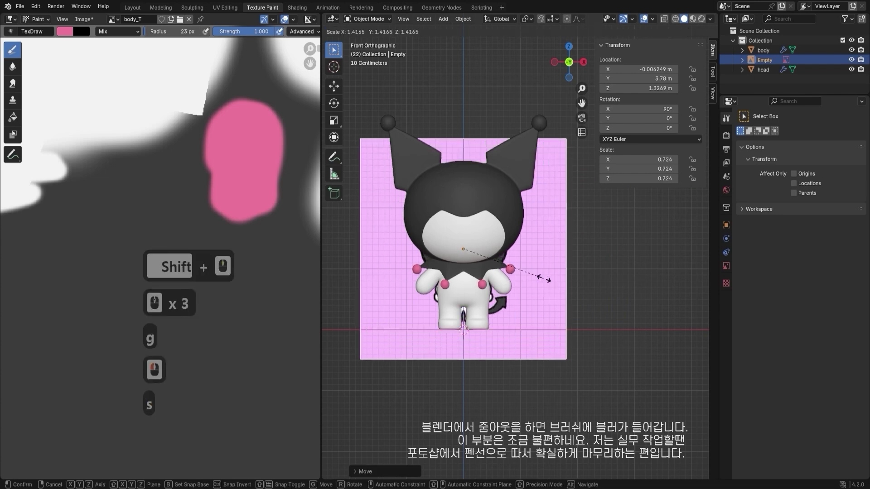
pyautogui.click(540, 281)
pyautogui.hotkey('alt', 'z')
pyautogui.press('g')
pyautogui.click(539, 247)
pyautogui.press('s')
pyautogui.click(543, 244)
pyautogui.press('g')
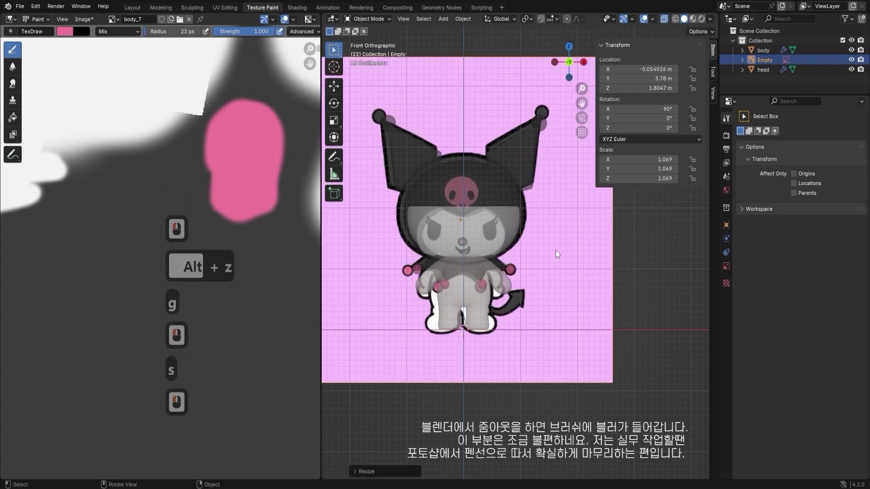
pyautogui.click(558, 252)
pyautogui.press('s')
pyautogui.click(561, 254)
pyautogui.press('g')
pyautogui.click(561, 252)
# - Fine-tune the reference image's position and scale so its head matches the model's head
pyautogui.scroll(2, 582, 231)
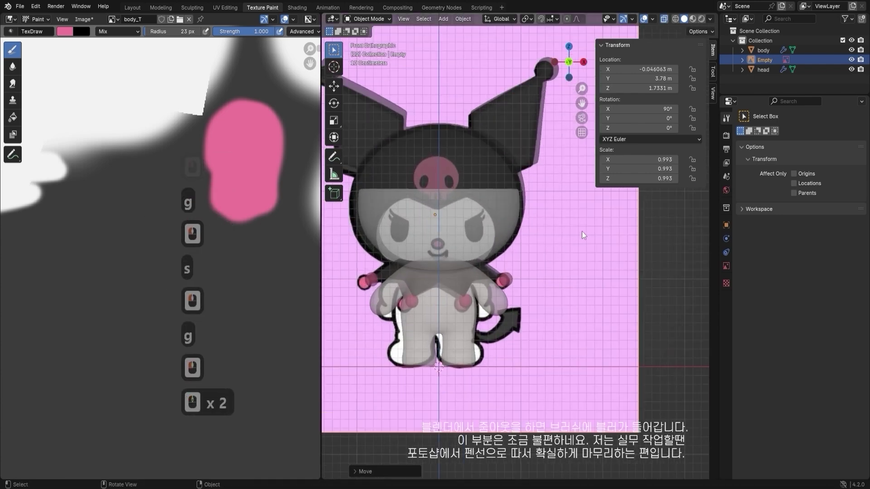
pyautogui.scroll(2, 551, 260)
pyautogui.keyDown('shift'); pyautogui.moveTo(582, 231); pyautogui.dragTo(592, 266, button='middle'); pyautogui.keyUp('shift')
pyautogui.press('g')
pyautogui.click(552, 258)
pyautogui.press('s')
pyautogui.click(592, 264)
pyautogui.press('g')
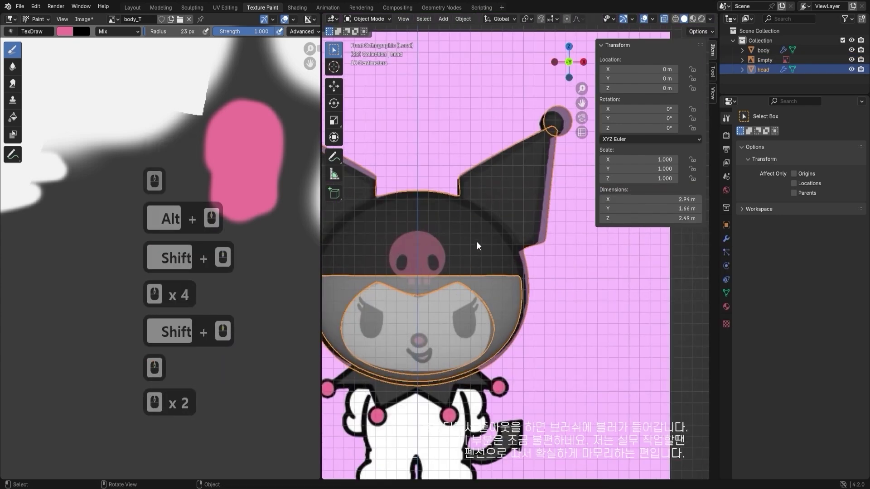
# - Select the head object and open it in Edit Mode
pyautogui.click(477, 240)
pyautogui.click(477, 240)
pyautogui.keyDown('shift'); pyautogui.moveTo(512, 228); pyautogui.dragTo(569, 221, button='middle'); pyautogui.keyUp('shift')
pyautogui.scroll(-1, 566, 224)
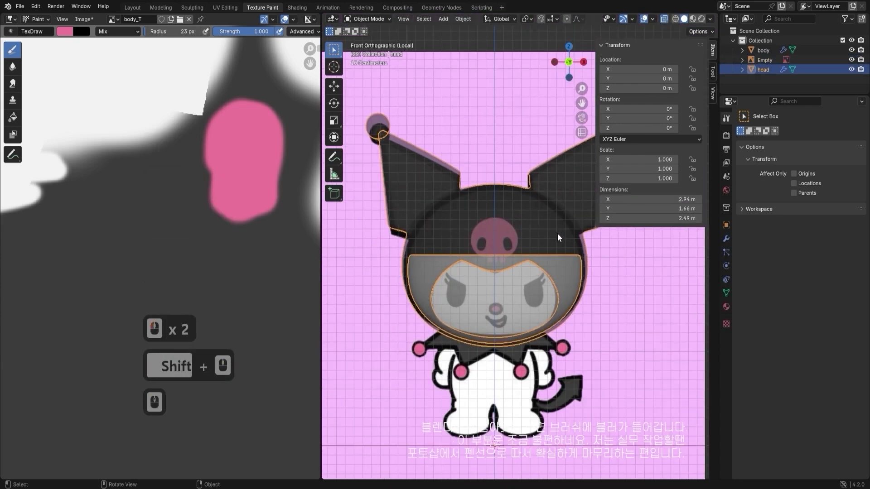
pyautogui.press('Tab')
pyautogui.click(513, 294)
pyautogui.press('l')
pyautogui.press('l')
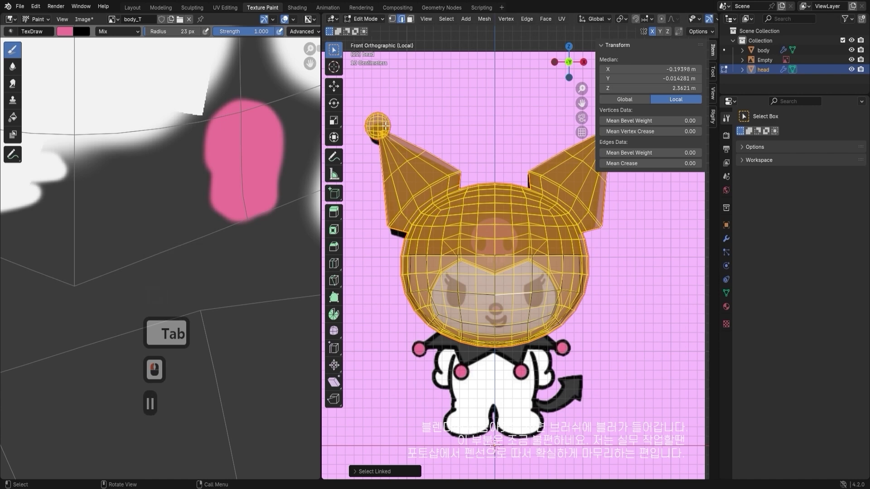
pyautogui.keyDown('shift'); pyautogui.moveTo(519, 178); pyautogui.dragTo(447, 181, button='middle'); pyautogui.keyUp('shift')
# - Select the outer head and ears as linked geometry, invert the selection, and hide the inner face piece and ear-tip balls
pyautogui.click(448, 296)
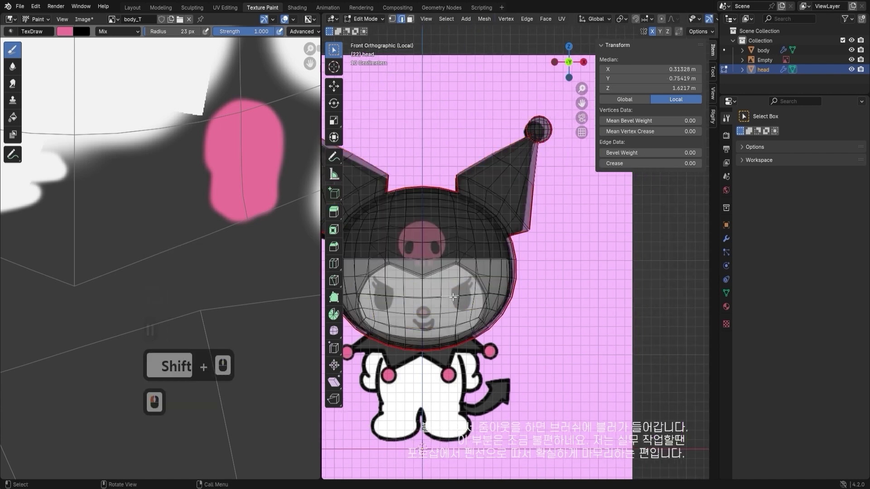
pyautogui.doubleClick(453, 297)
pyautogui.doubleClick(431, 226)
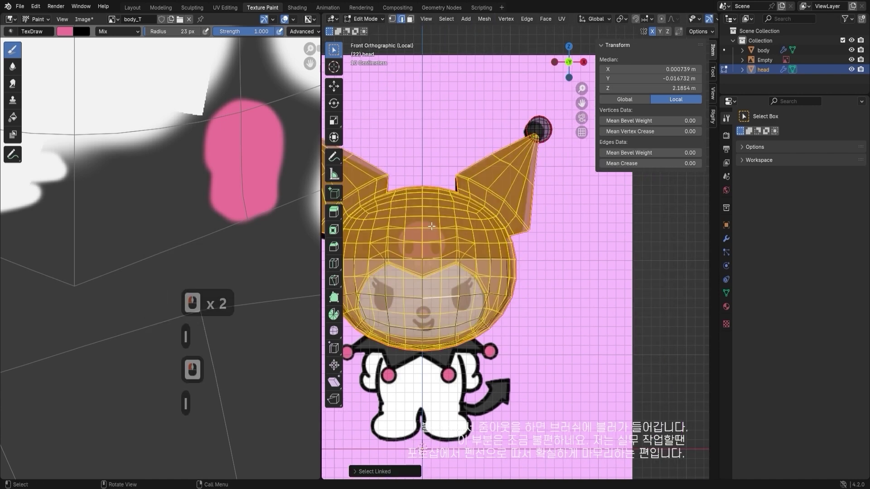
pyautogui.hotkey('ctrl', 'i')
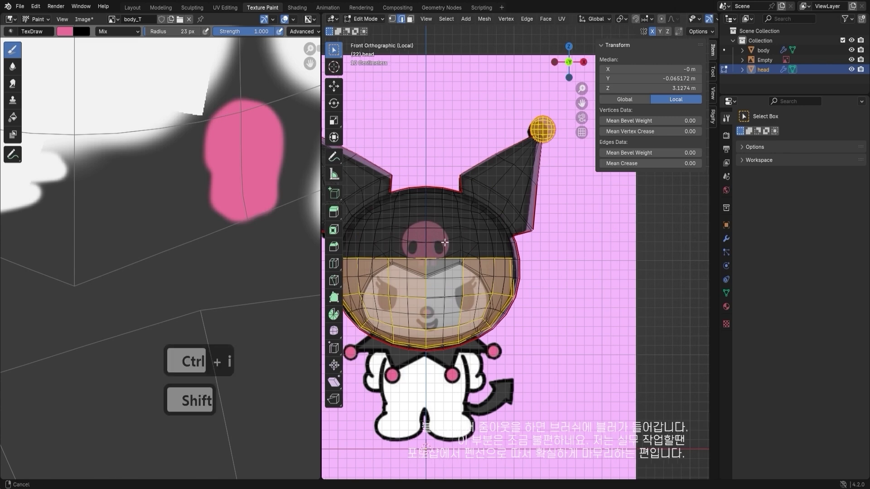
pyautogui.keyDown('shift'); pyautogui.moveTo(444, 243); pyautogui.dragTo(521, 235, button='middle'); pyautogui.keyUp('shift')
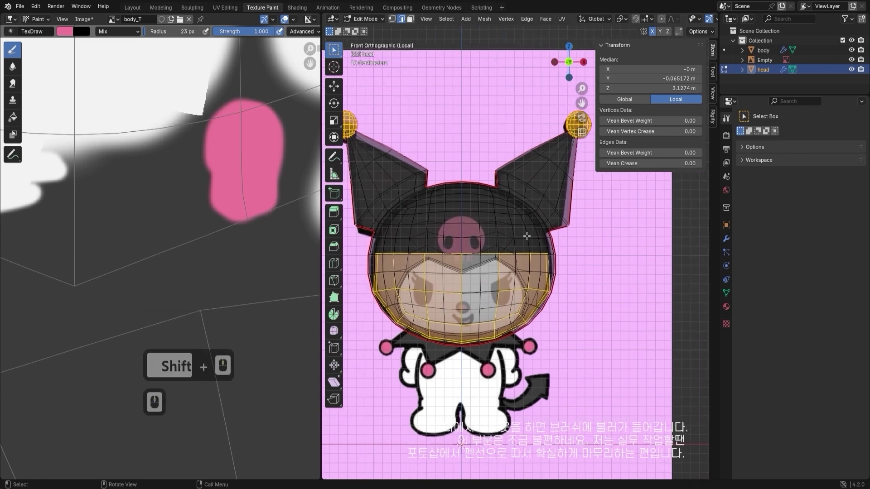
pyautogui.press('h')
# - Switch the head to Texture Paint mode and trace the skull's outline from the reference onto the forehead in pink
pyautogui.hotkey('ctrl', 'Tab')
pyautogui.click(581, 249)
pyautogui.scroll(4, 580, 248)
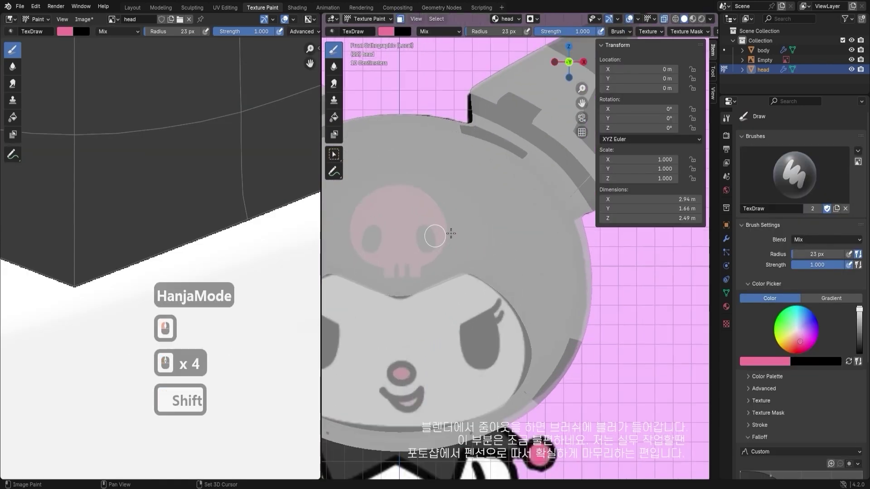
pyautogui.keyDown('shift'); pyautogui.moveTo(450, 233); pyautogui.dragTo(433, 138, button='middle'); pyautogui.keyUp('shift')
pyautogui.scroll(1, 530, 240)
pyautogui.scroll(3, 497, 206)
pyautogui.moveTo(433, 124)
pyautogui.mouseDown()
pyautogui.moveTo(445, 122)
pyautogui.moveTo(420, 125)
pyautogui.mouseUp()
pyautogui.moveTo(381, 150)
pyautogui.mouseDown()
pyautogui.moveTo(367, 173)
pyautogui.moveTo(374, 227)
pyautogui.moveTo(404, 246)
pyautogui.moveTo(430, 247)
pyautogui.moveTo(374, 204)
pyautogui.moveTo(414, 133)
pyautogui.moveTo(474, 132)
pyautogui.moveTo(421, 142)
pyautogui.moveTo(444, 192)
pyautogui.moveTo(427, 138)
pyautogui.mouseUp()
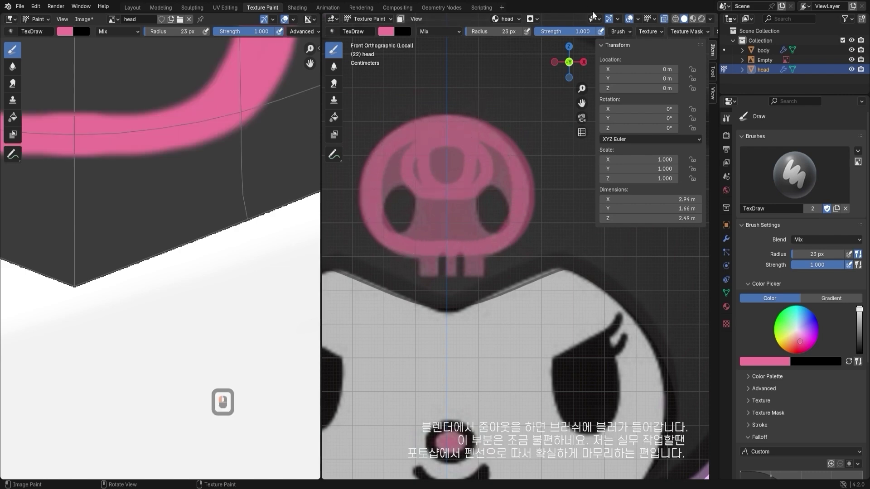
# - Fill the skull's interior with pink, turning X symmetry off for the last strokes and back on when done
pyautogui.scroll(-5, 646, 33)
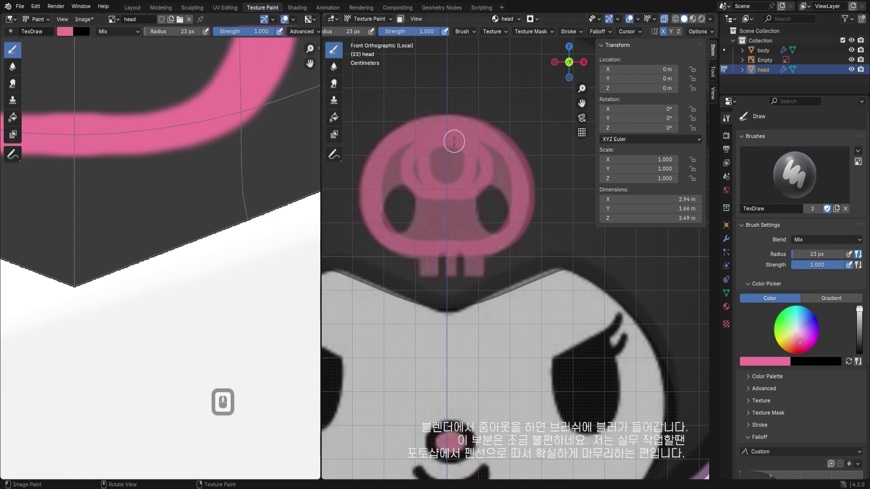
pyautogui.moveTo(470, 158)
pyautogui.mouseDown()
pyautogui.moveTo(468, 138)
pyautogui.moveTo(497, 155)
pyautogui.moveTo(503, 196)
pyautogui.moveTo(431, 205)
pyautogui.moveTo(486, 163)
pyautogui.moveTo(458, 210)
pyautogui.moveTo(447, 155)
pyautogui.moveTo(460, 148)
pyautogui.moveTo(477, 171)
pyautogui.moveTo(389, 197)
pyautogui.moveTo(396, 182)
pyautogui.moveTo(398, 194)
pyautogui.moveTo(431, 190)
pyautogui.moveTo(386, 199)
pyautogui.mouseUp()
pyautogui.moveTo(630, 34); pyautogui.dragTo(324, 34, button='middle')
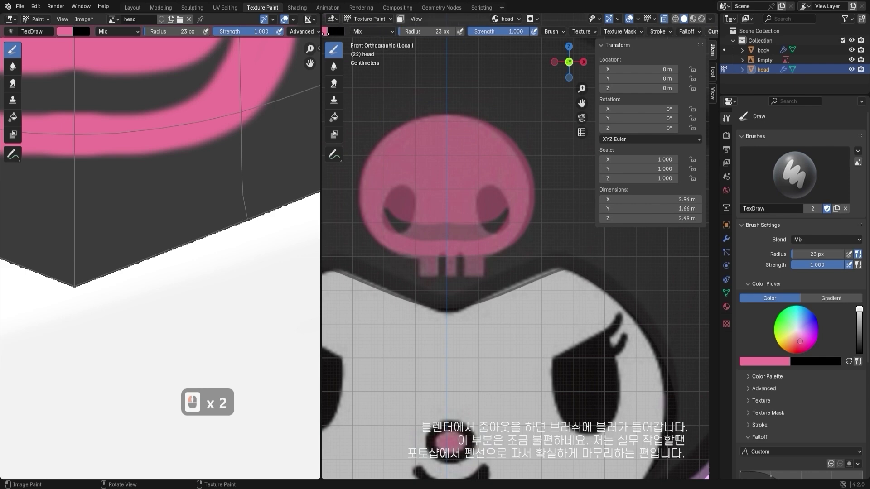
pyautogui.scroll(-2, 645, 32)
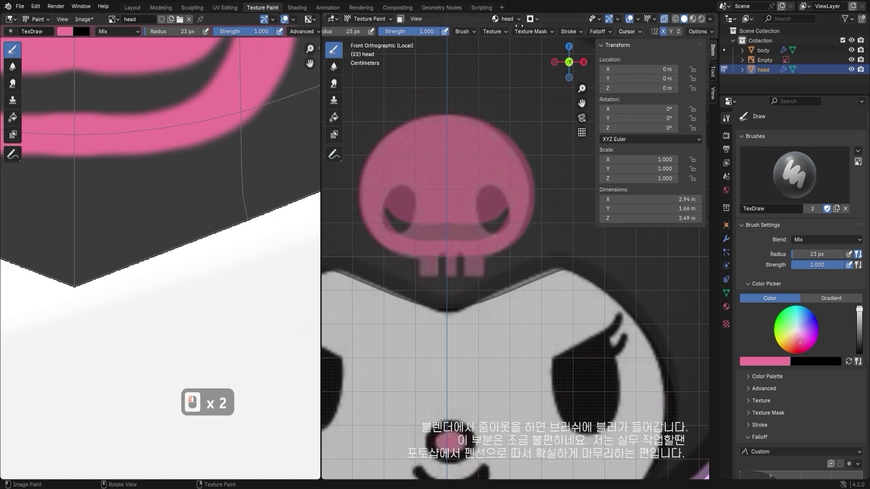
pyautogui.click(663, 31)
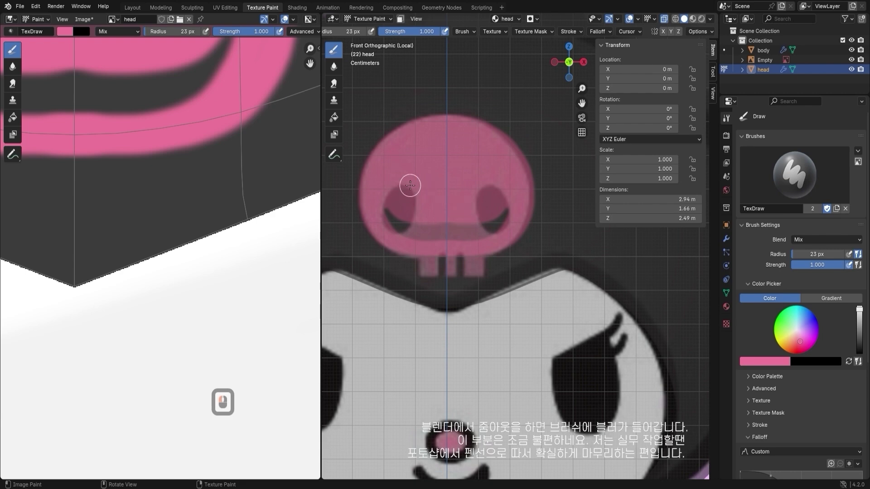
pyautogui.moveTo(410, 185)
pyautogui.mouseDown()
pyautogui.moveTo(414, 235)
pyautogui.moveTo(398, 210)
pyautogui.moveTo(452, 223)
pyautogui.moveTo(502, 215)
pyautogui.mouseUp()
pyautogui.click(664, 31)
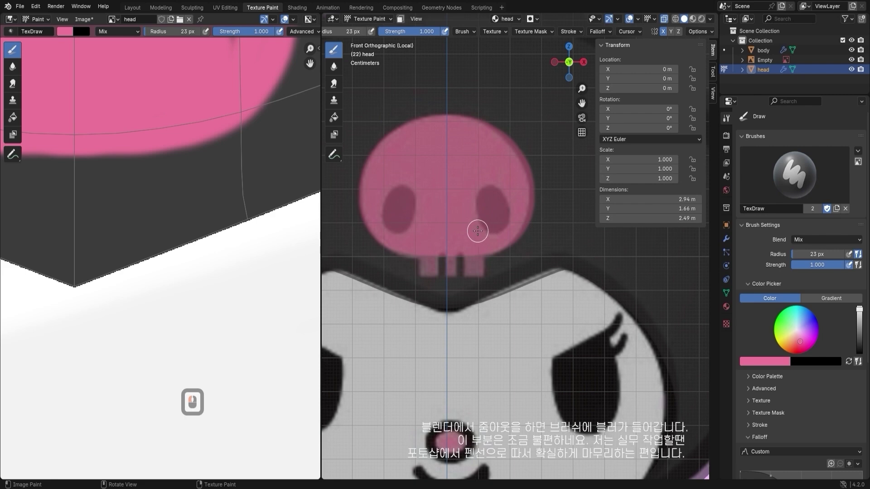
# - Paint the skull's teeth in pink over the reference with a smaller brush, starting at 8 px
pyautogui.press('[')
pyautogui.press('[')
pyautogui.press('[')
pyautogui.press('[')
pyautogui.press('[')
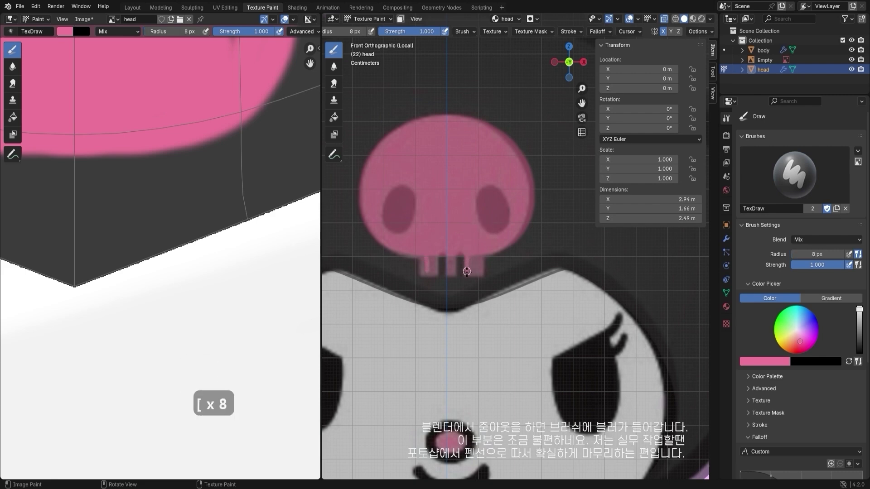
pyautogui.press(']')
pyautogui.press(']')
pyautogui.press(']')
pyautogui.moveTo(480, 274)
pyautogui.mouseDown()
pyautogui.moveTo(476, 257)
pyautogui.moveTo(451, 274)
pyautogui.mouseUp()
# - Paint the skull's two eye sockets dark grey over the reference with a 17 px brush, undoing stray strokes
pyautogui.hotkey('ctrl', 'z')
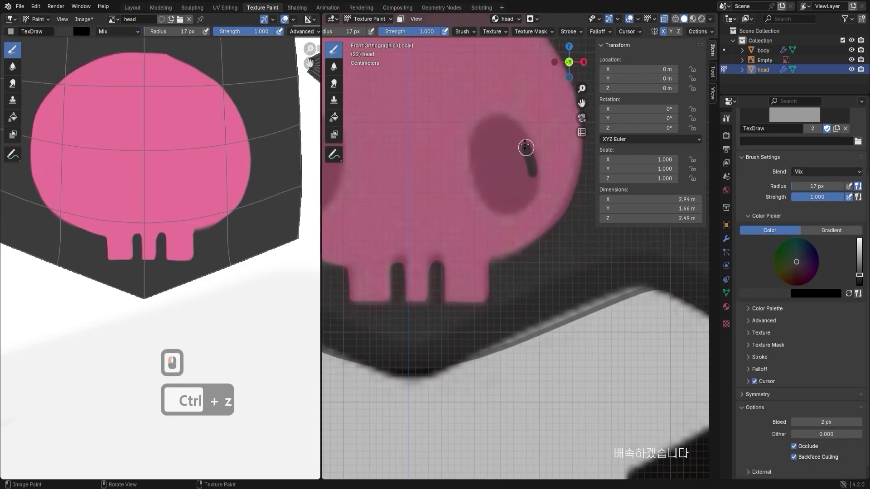
pyautogui.moveTo(524, 146)
pyautogui.mouseDown()
pyautogui.moveTo(471, 132)
pyautogui.moveTo(483, 192)
pyautogui.moveTo(529, 192)
pyautogui.moveTo(524, 202)
pyautogui.moveTo(477, 132)
pyautogui.moveTo(511, 140)
pyautogui.moveTo(483, 169)
pyautogui.moveTo(501, 191)
pyautogui.moveTo(501, 140)
pyautogui.moveTo(521, 161)
pyautogui.moveTo(486, 195)
pyautogui.mouseUp()
pyautogui.moveTo(231, 180); pyautogui.dragTo(227, 163)
pyautogui.hotkey('ctrl', 'z')
# - Touch up the edges of the skull's eye sockets in the head texture with pink and the sampled dark grey
pyautogui.press('x')
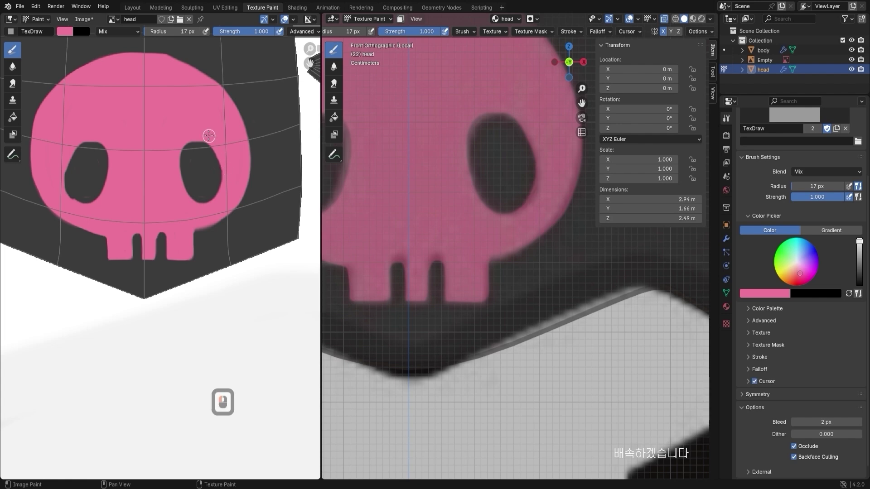
pyautogui.moveTo(69, 147)
pyautogui.mouseDown()
pyautogui.moveTo(60, 189)
pyautogui.moveTo(74, 202)
pyautogui.moveTo(75, 178)
pyautogui.mouseUp()
pyautogui.press('s')
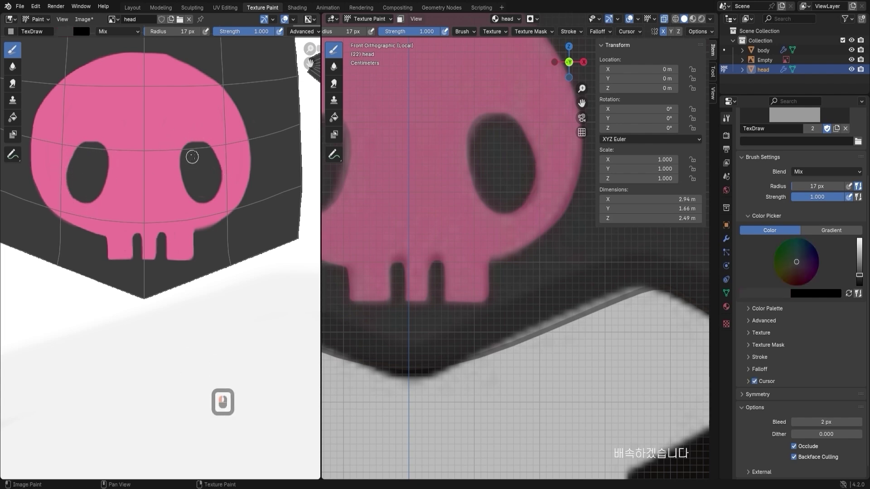
pyautogui.click(100, 175)
# - Return the head to Object Mode and turn X-ray off to check the painted skull
pyautogui.scroll(-7, 494, 208)
pyautogui.hotkey('ctrl', 'Tab')
pyautogui.hotkey('alt', 'z')
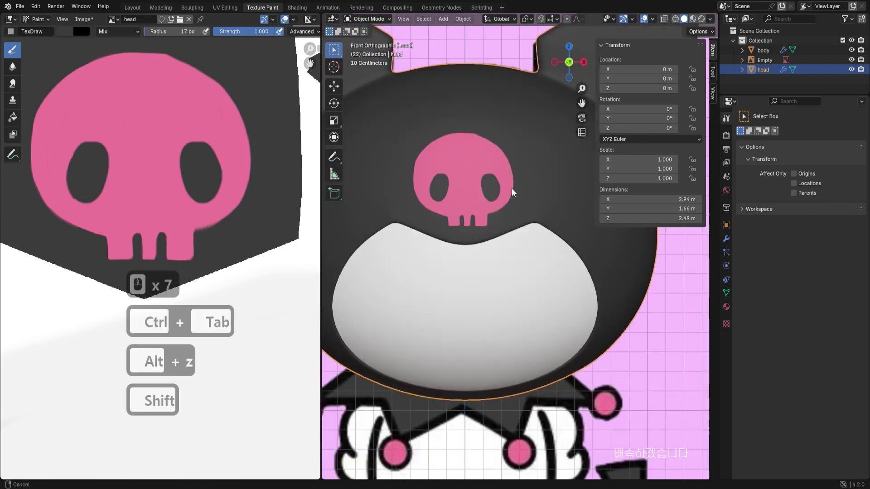
pyautogui.keyDown('shift'); pyautogui.moveTo(512, 188); pyautogui.dragTo(507, 184, button='middle'); pyautogui.keyUp('shift')
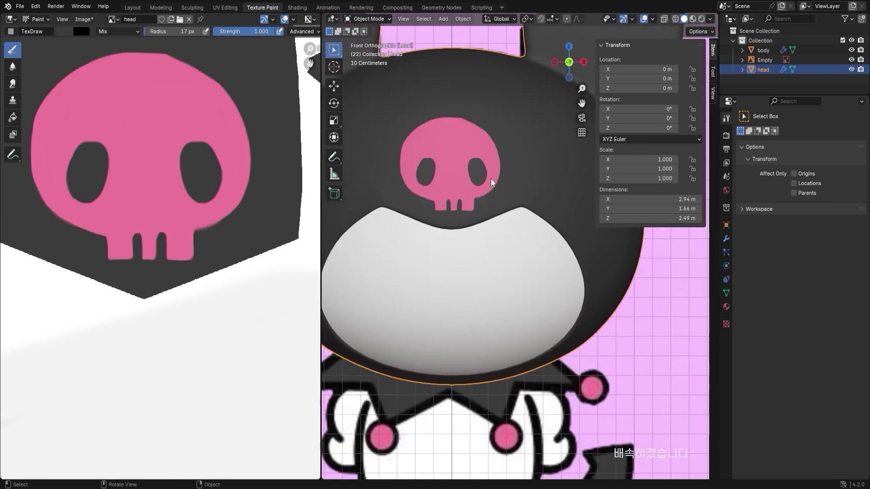
# - Reveal the head's hidden faces in Edit Mode and return the head to Texture Paint mode
pyautogui.scroll(-6, 239, 262)
pyautogui.hotkey('ctrl', 'Tab')
pyautogui.click(565, 220)
pyautogui.keyDown('shift'); pyautogui.moveTo(495, 274); pyautogui.dragTo(494, 220, button='middle'); pyautogui.keyUp('shift')
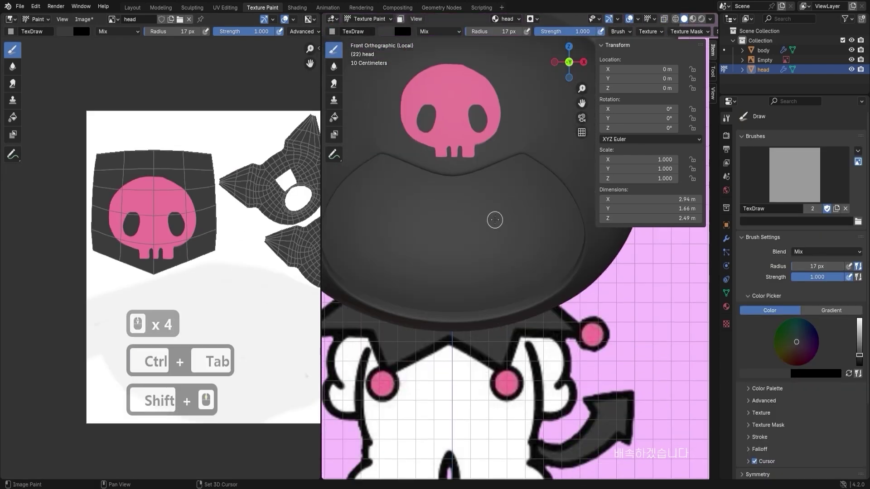
pyautogui.hotkey('ctrl', 'Tab')
pyautogui.click(563, 216)
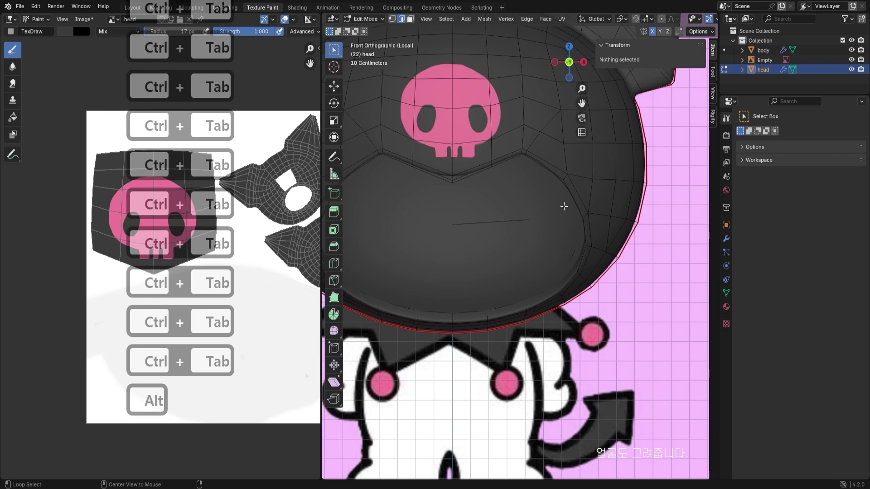
pyautogui.hotkey('alt', 'h')
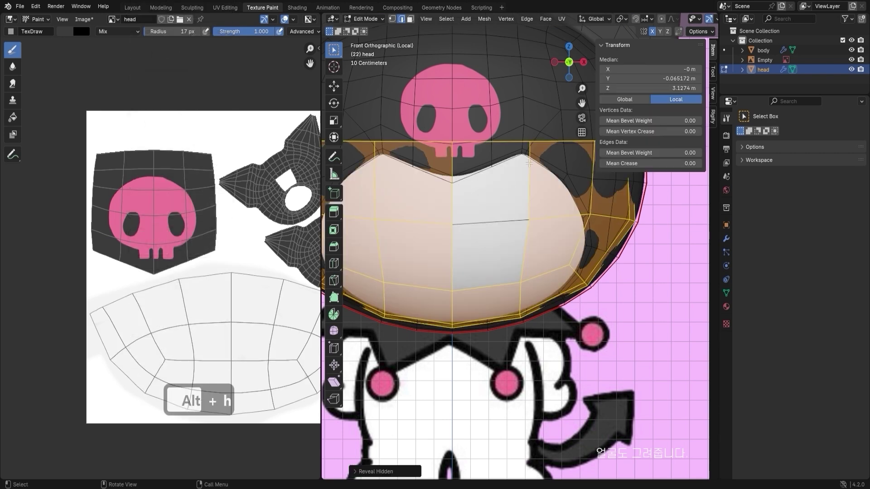
pyautogui.click(506, 199)
pyautogui.scroll(-3, 508, 209)
pyautogui.hotkey('ctrl', 'Tab')
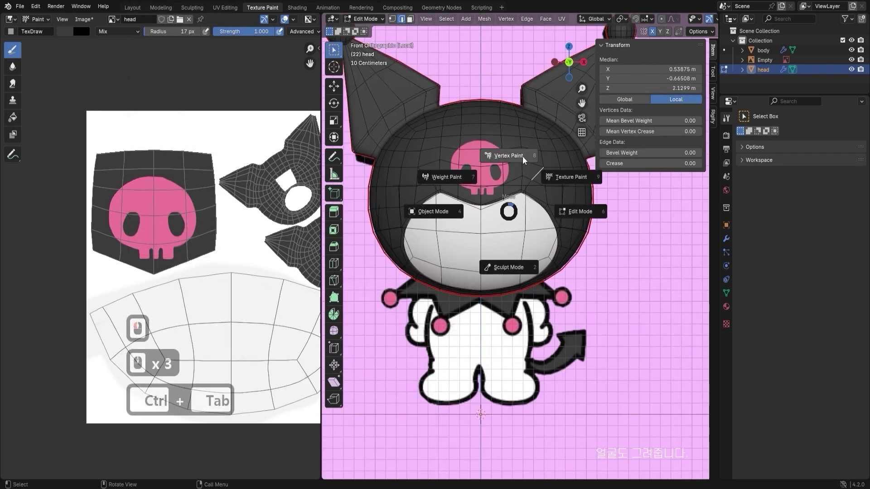
pyautogui.click(584, 172)
# - Darken the paint colour to a value of 0.074 and reduce the brush radius to 8 px for the face details
pyautogui.scroll(3, 498, 227)
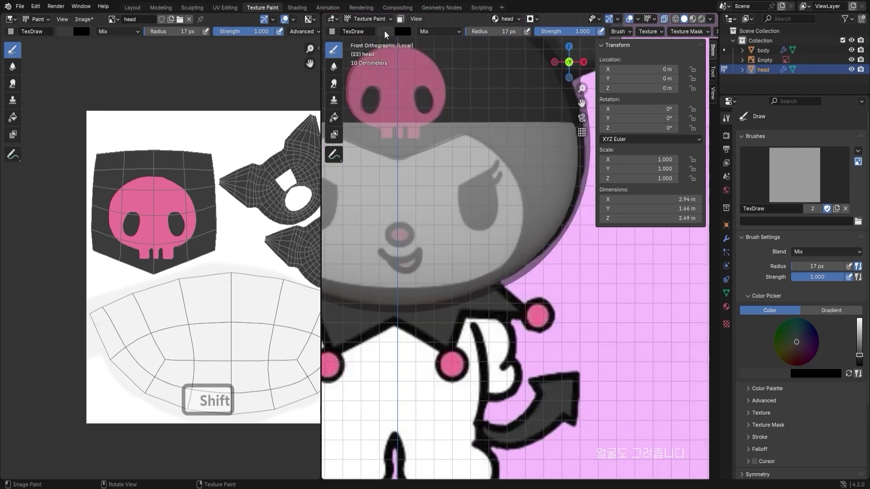
pyautogui.click(384, 31)
pyautogui.moveTo(469, 107); pyautogui.dragTo(469, 117)
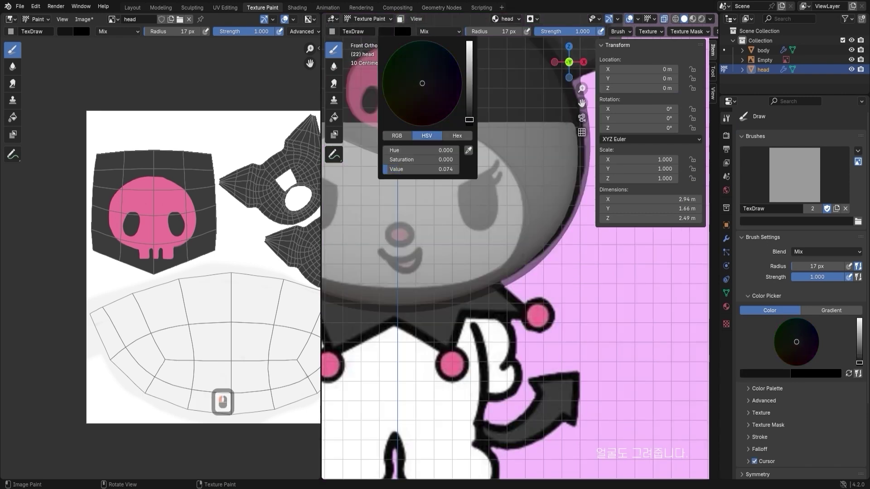
pyautogui.press('[')
pyautogui.press('[')
pyautogui.press('[')
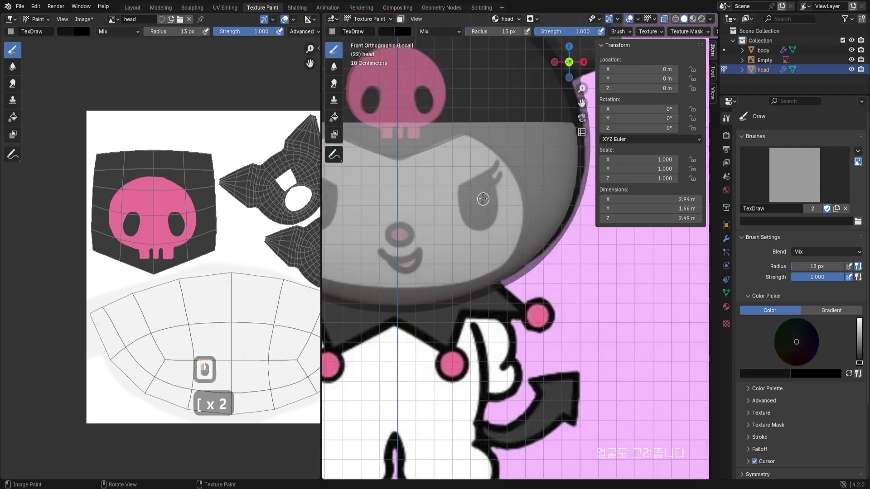
pyautogui.scroll(-2, 666, 33)
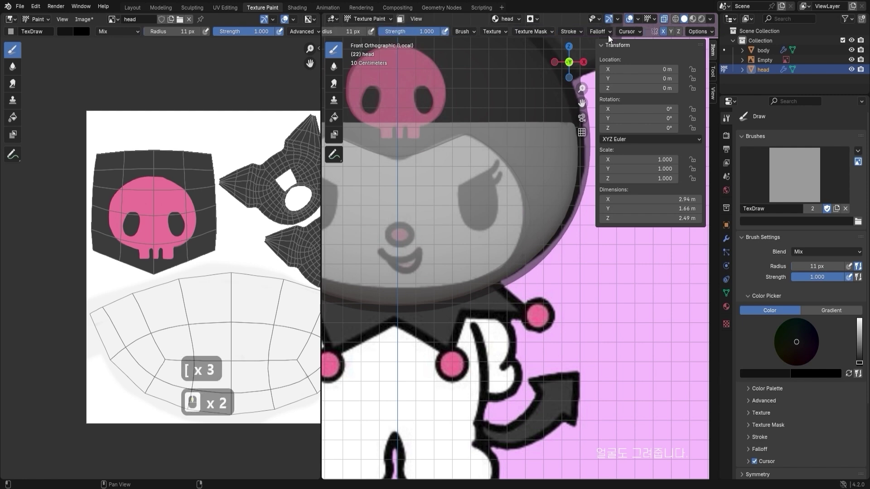
pyautogui.press('[')
pyautogui.press('[')
# - Outline both eyes and their lashes over the reference with X mirroring, and fill the eyes in near-black
pyautogui.moveTo(461, 187); pyautogui.dragTo(490, 172)
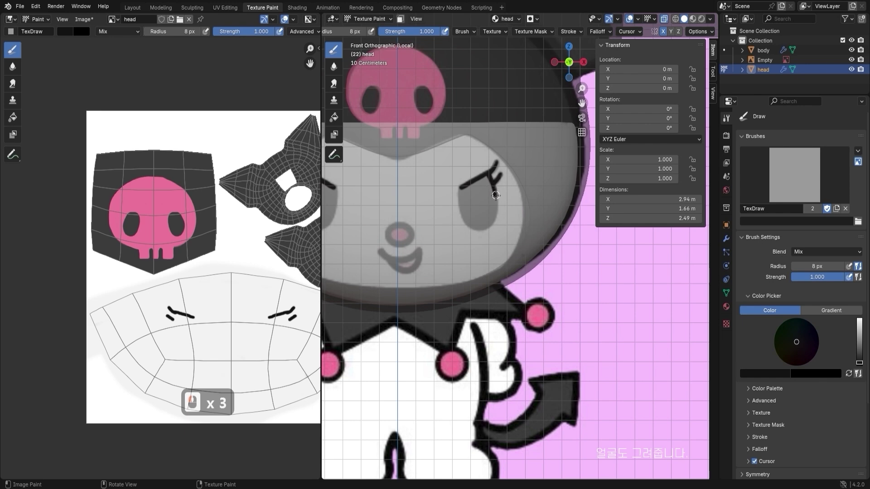
pyautogui.moveTo(496, 195); pyautogui.dragTo(495, 216)
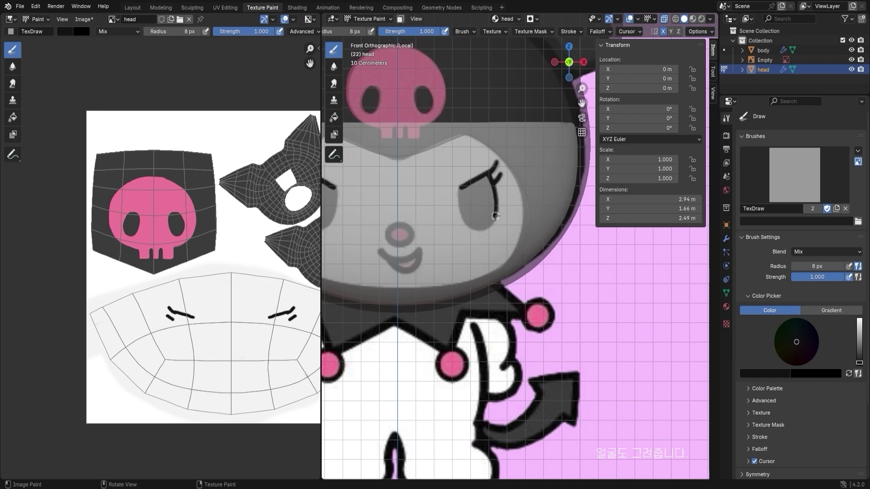
pyautogui.click(472, 218)
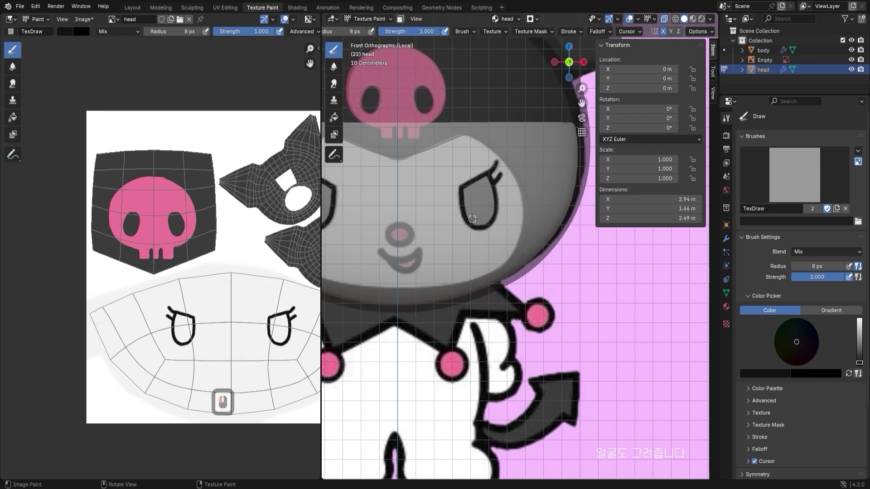
pyautogui.moveTo(478, 181); pyautogui.dragTo(482, 219)
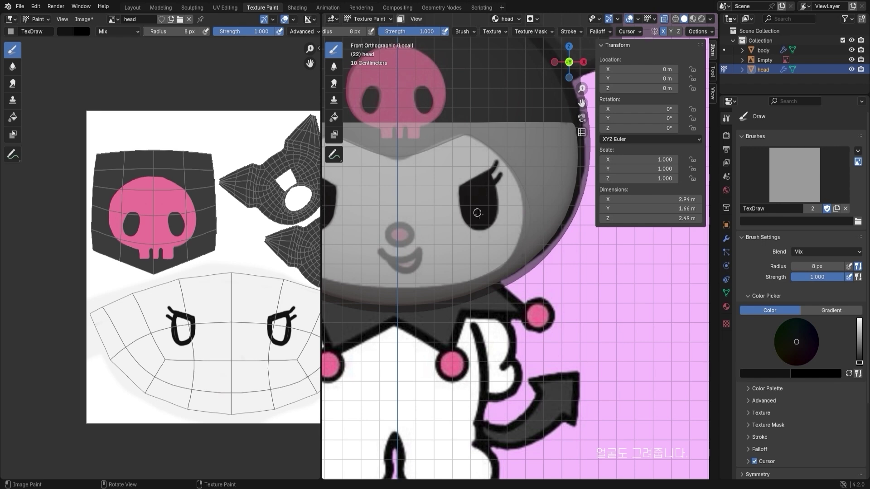
pyautogui.click(478, 213)
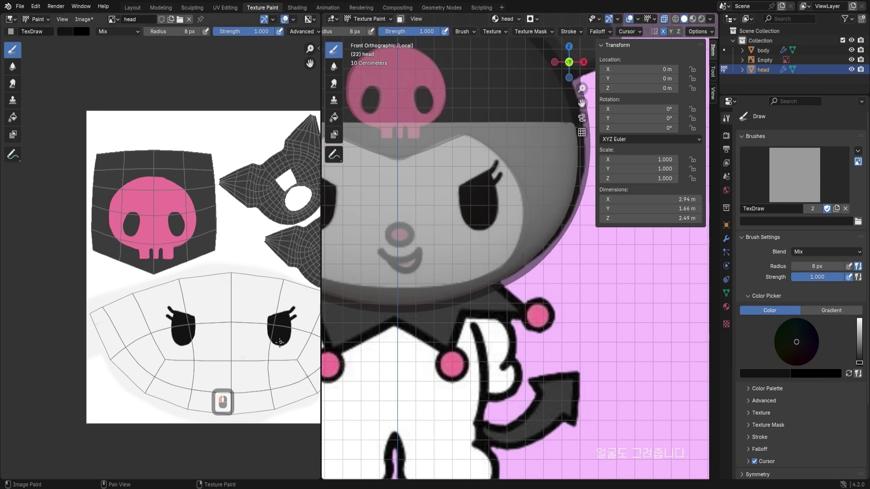
# - Smooth the upper edge of one eye in the head texture with near-black touch-up strokes
pyautogui.scroll(1, 277, 328)
pyautogui.scroll(-1, 272, 317)
pyautogui.scroll(4, 218, 271)
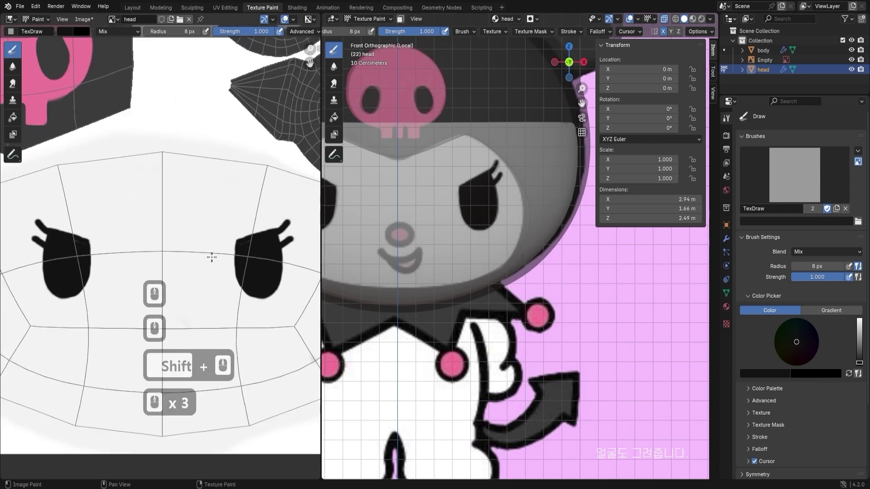
pyautogui.keyDown('shift'); pyautogui.moveTo(211, 257); pyautogui.dragTo(181, 242, button='middle'); pyautogui.keyUp('shift')
pyautogui.scroll(1, 182, 243)
pyautogui.scroll(2, 194, 229)
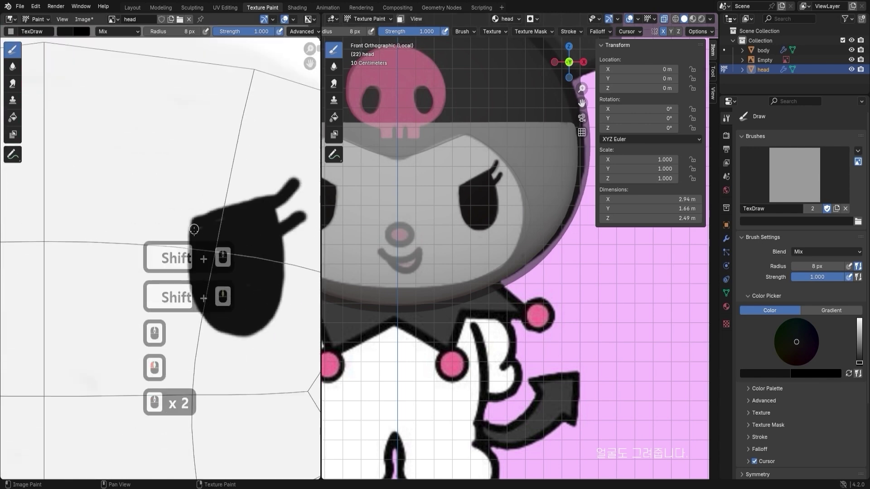
pyautogui.click(198, 225)
pyautogui.click(227, 213)
pyautogui.click(257, 205)
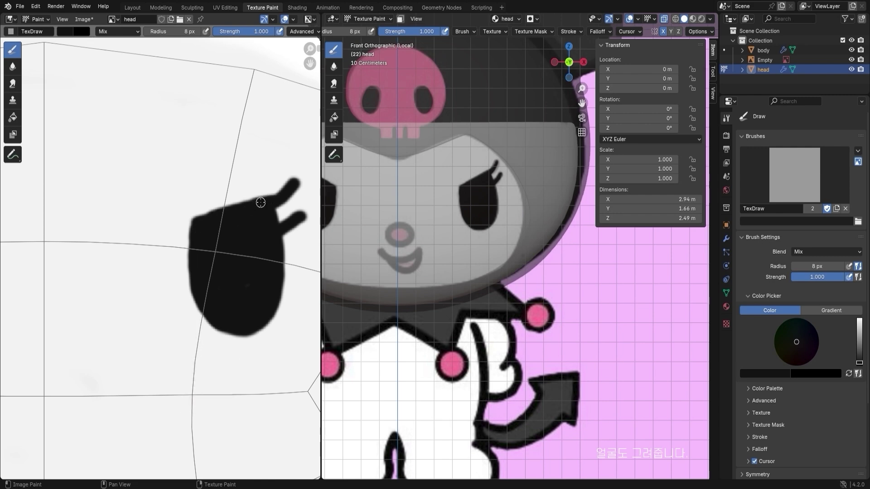
# - Paint the mirrored smile line in near-black over the reference mouth with the 8 px brush
pyautogui.scroll(2, 394, 197)
pyautogui.keyDown('shift'); pyautogui.moveTo(412, 190); pyautogui.dragTo(384, 193, button='middle'); pyautogui.keyUp('shift')
pyautogui.moveTo(376, 184)
pyautogui.mouseDown()
pyautogui.moveTo(390, 196)
pyautogui.moveTo(430, 182)
pyautogui.mouseUp()
# - Paint the open mouth's lower outline without X mirroring, using a 9 px and an 8 px brush, and switch the paint colour to pink
pyautogui.click(662, 33)
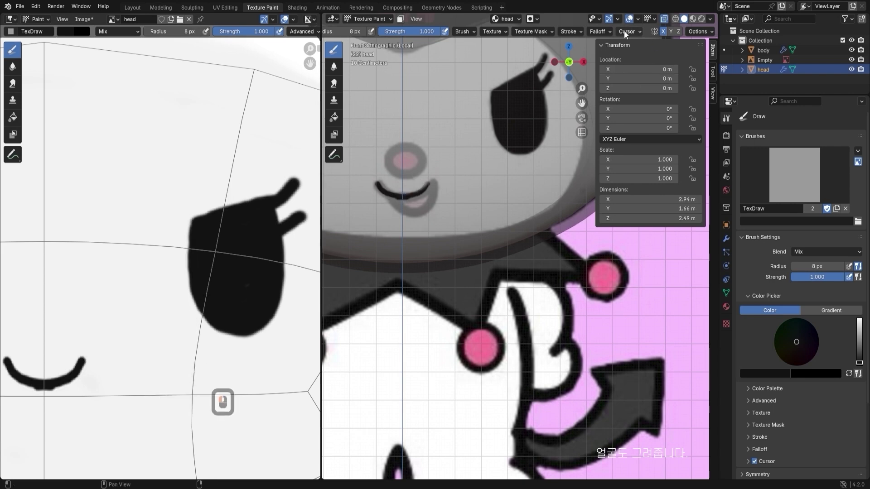
pyautogui.scroll(-1, 396, 192)
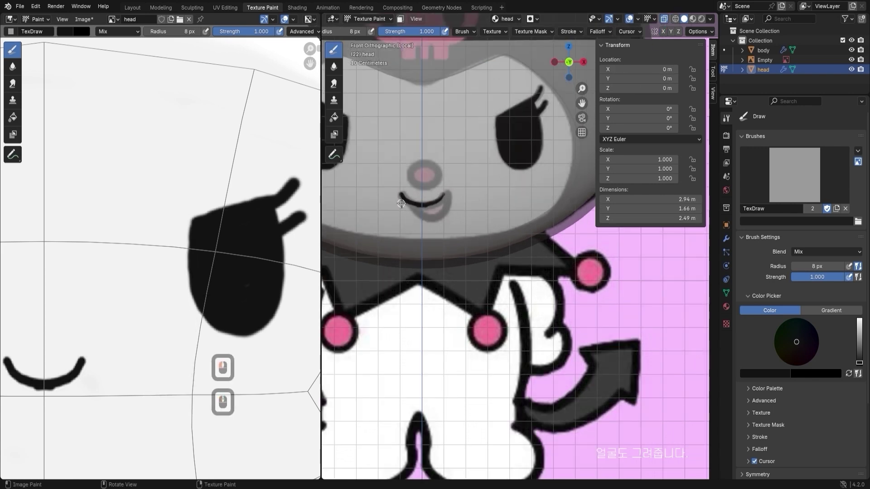
pyautogui.press(']')
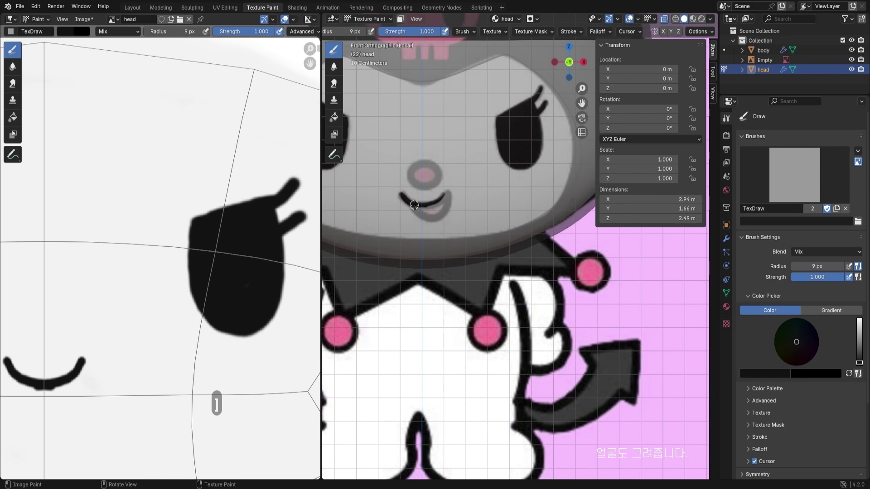
pyautogui.moveTo(406, 200)
pyautogui.mouseDown()
pyautogui.moveTo(433, 206)
pyautogui.moveTo(447, 195)
pyautogui.moveTo(416, 214)
pyautogui.mouseUp()
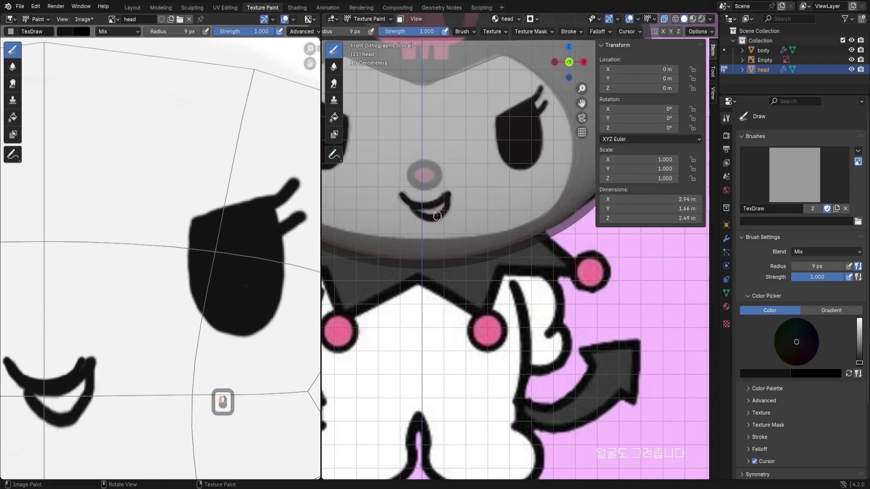
pyautogui.click(447, 201)
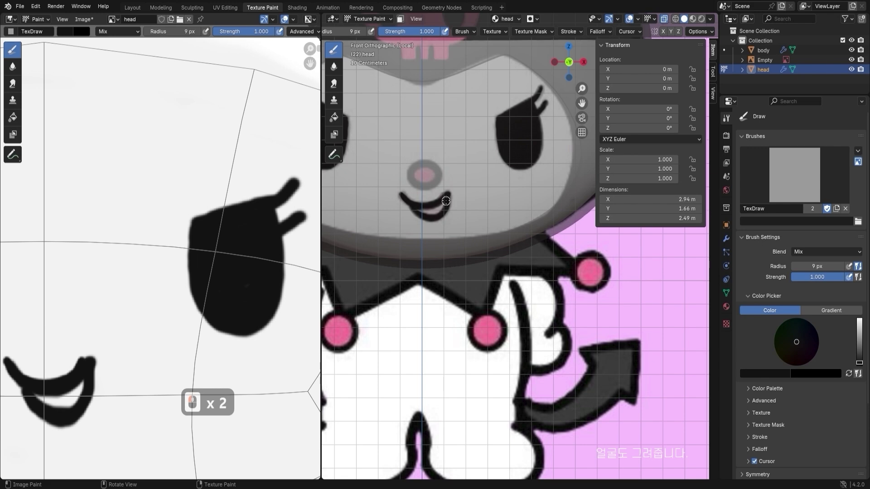
pyautogui.press('[')
pyautogui.click(419, 212)
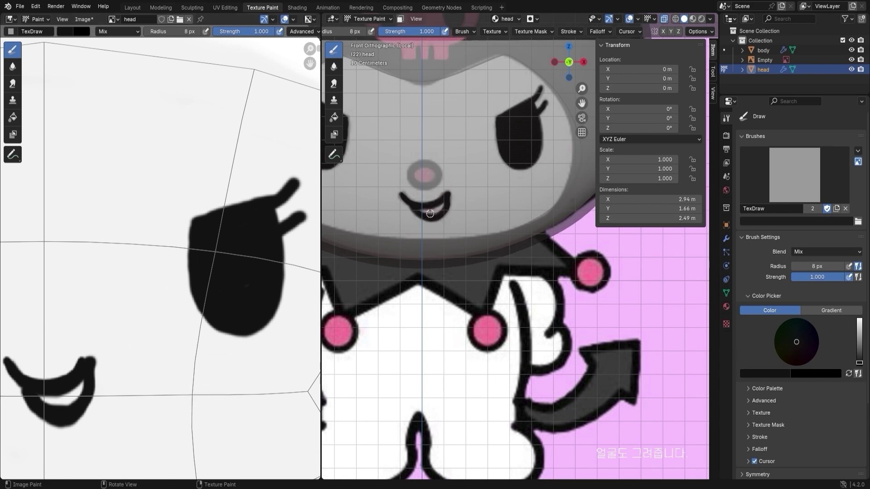
pyautogui.hotkey('shift', 'x')
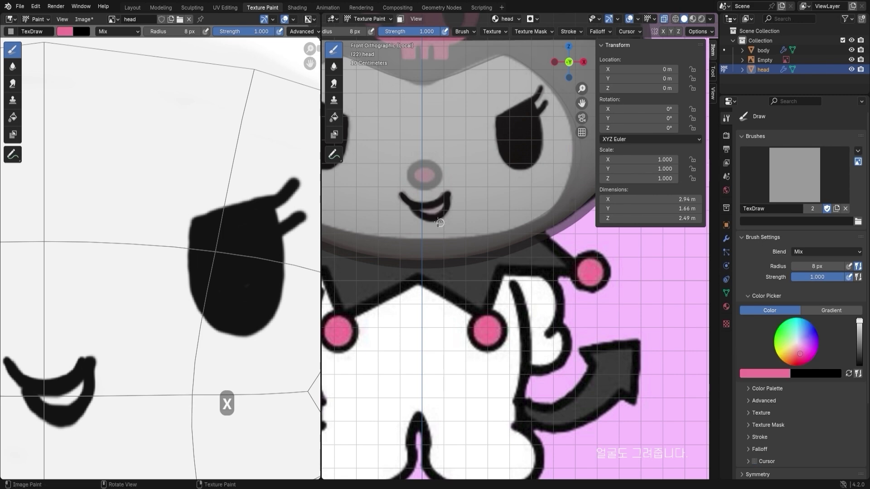
# - Toggle X-ray in the Layout workspace and deselect the head to check the painted face against the reference
pyautogui.hotkey('alt', 'z')
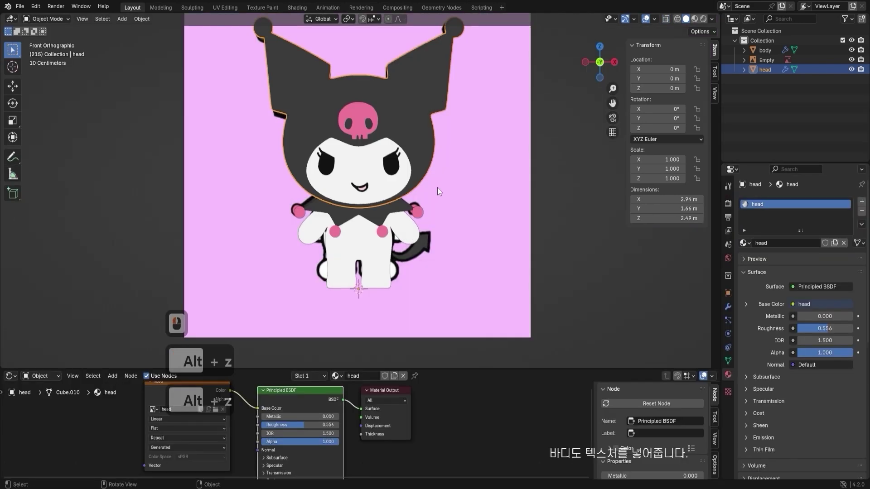
pyautogui.hotkey('alt', 'z')
pyautogui.hotkey('alt', 'z')
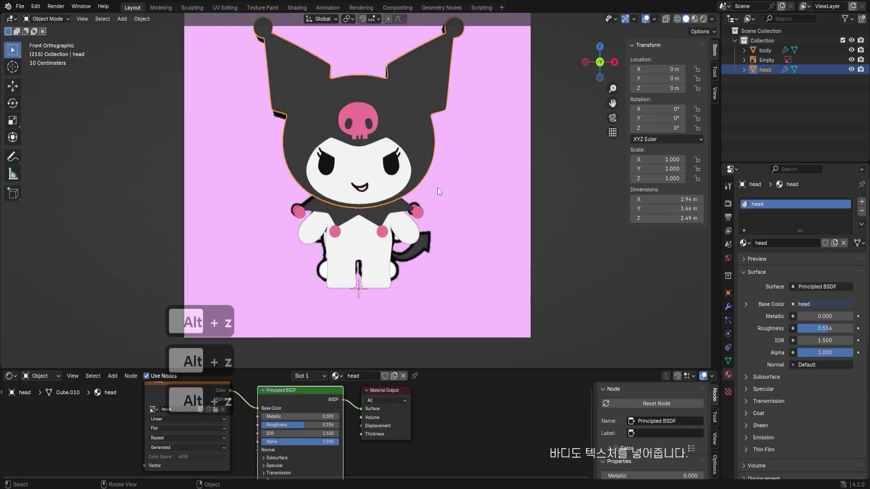
pyautogui.click(578, 188)
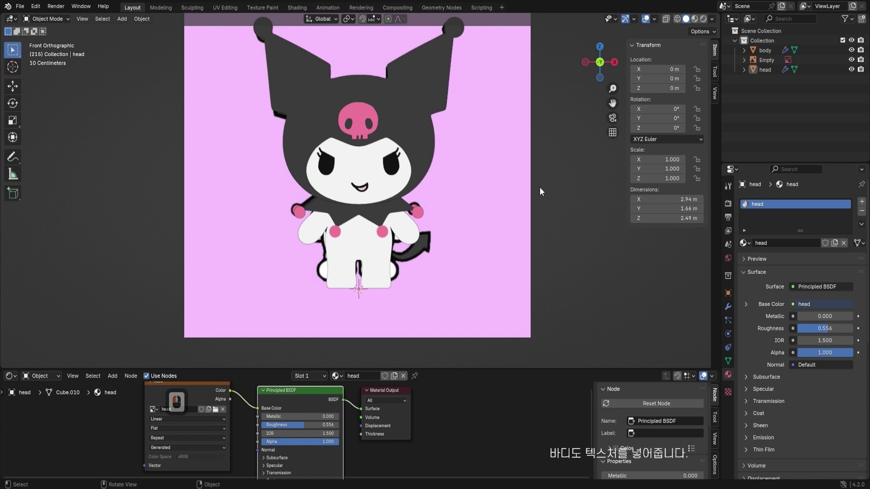
pyautogui.hotkey('shift', 'a')
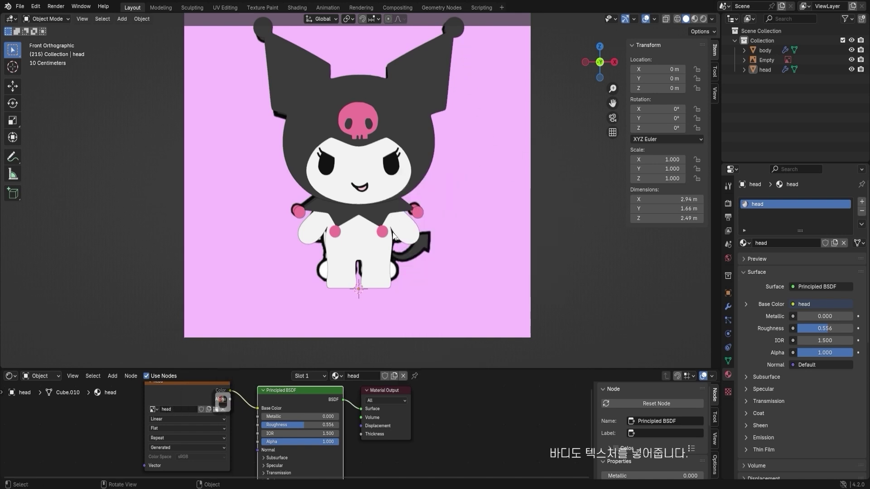
# - Duplicate the head's ear-tip sphere in Edit Mode and place the copy beside the head, at about X 1.94 m and Z 1.37 m
pyautogui.click(459, 46)
pyautogui.press('Tab')
pyautogui.doubleClick(459, 45)
pyautogui.press('g')
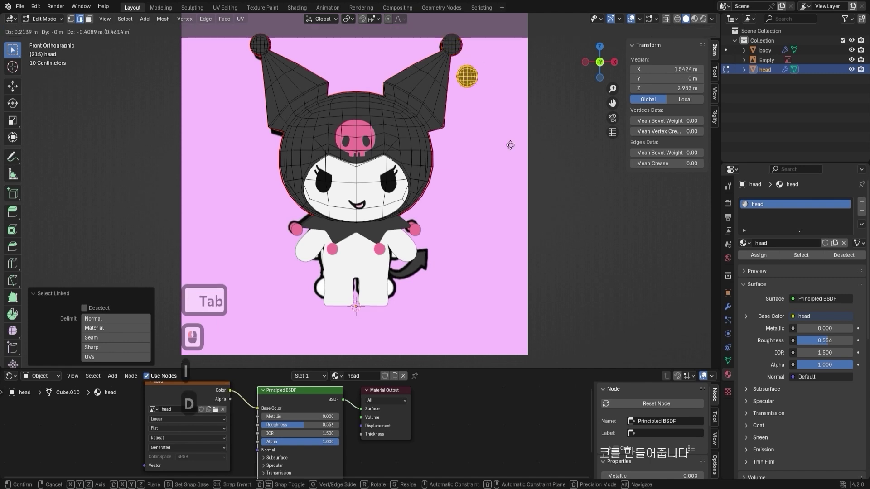
pyautogui.click(523, 221)
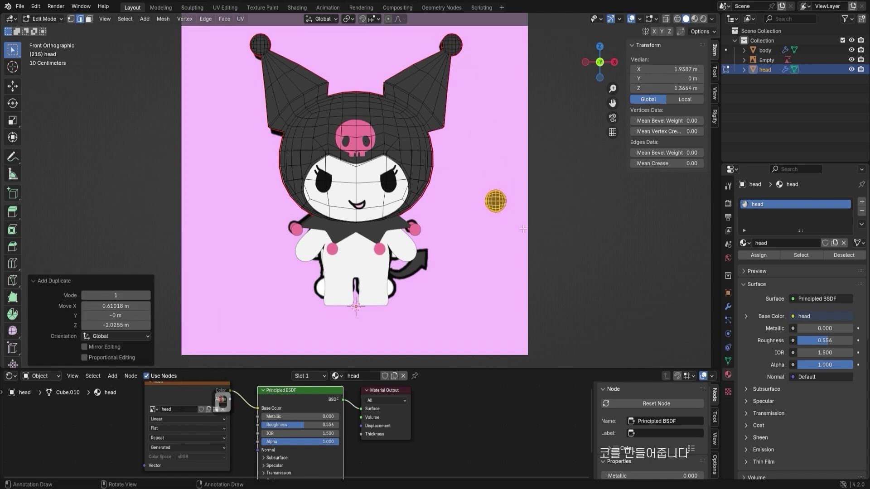
# - Separate the duplicated sphere into its own object and select only that sphere in Object Mode
pyautogui.press('p')
pyautogui.click(526, 221)
pyautogui.press('Tab')
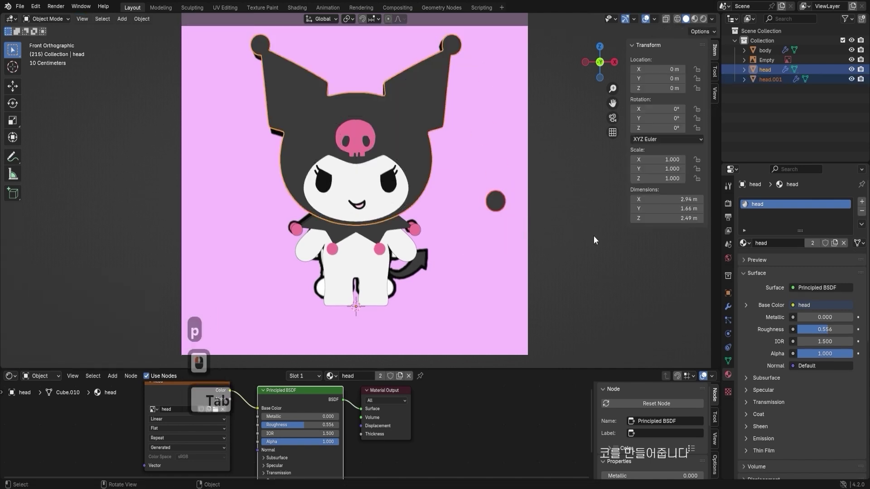
pyautogui.click(499, 210)
pyautogui.click(499, 205)
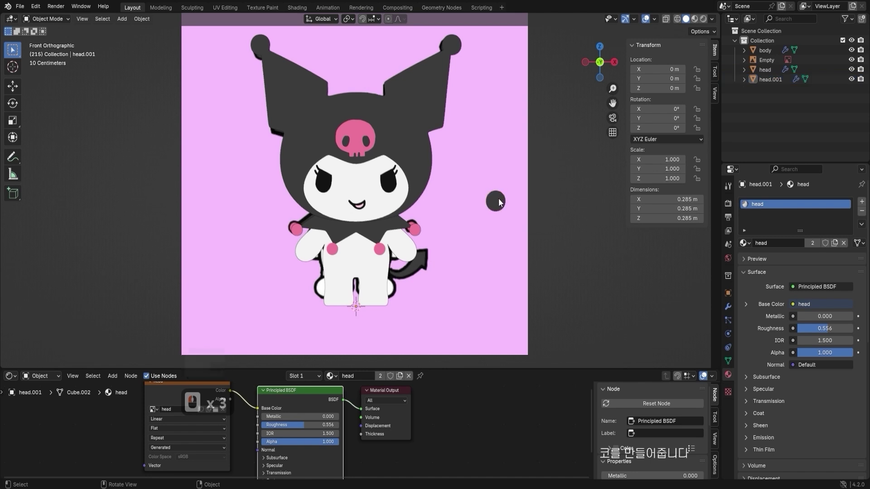
pyautogui.click(500, 201)
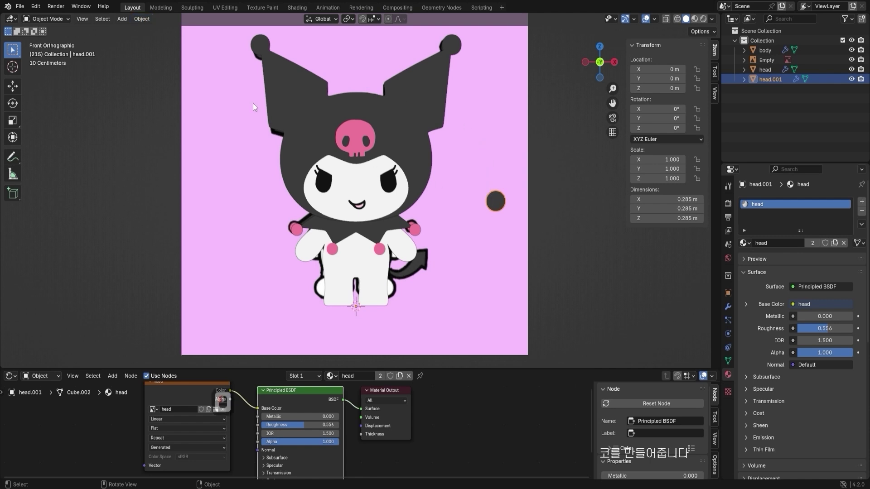
# - Set the separated sphere's origin to its geometry and deselect it
pyautogui.click(142, 20)
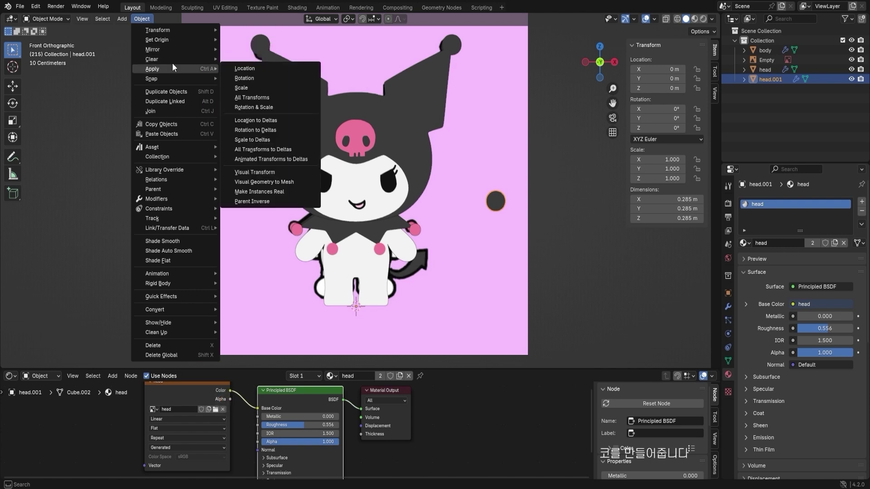
pyautogui.moveTo(175, 42)
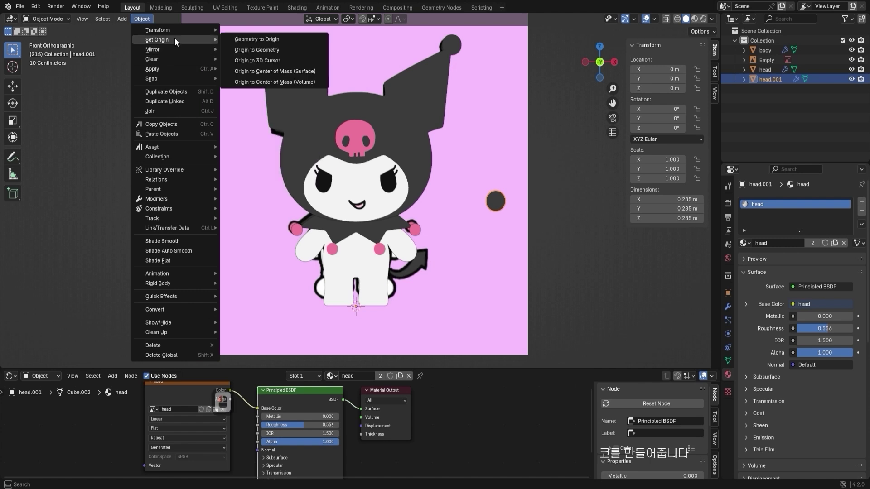
pyautogui.click(252, 51)
pyautogui.click(531, 206)
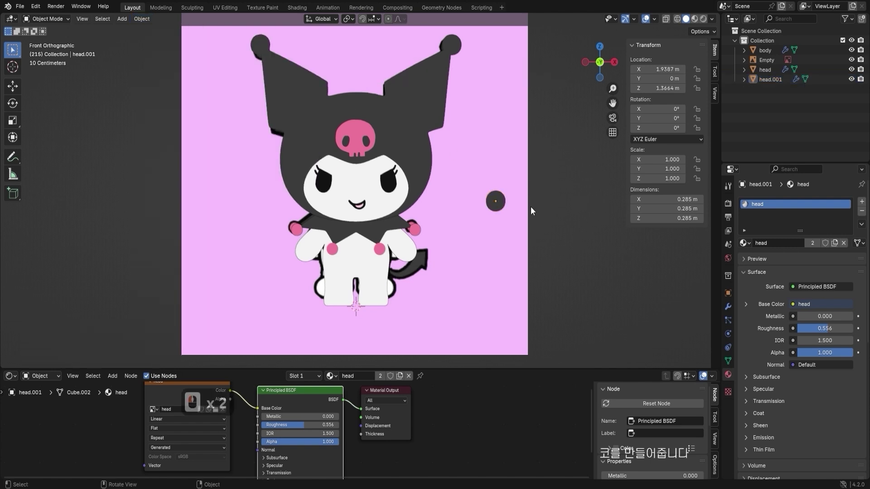
# - Select the separated nose sphere and set its X location to 0 m
pyautogui.click(504, 203)
pyautogui.click(663, 69)
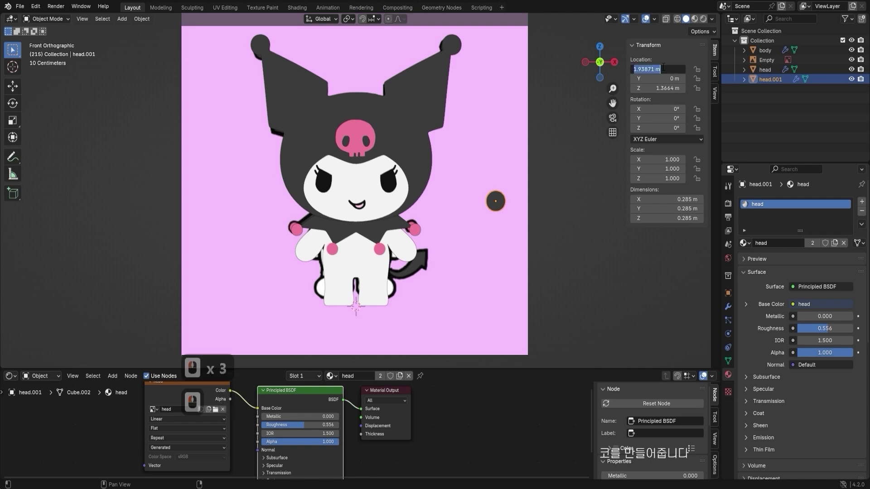
pyautogui.write('0')
pyautogui.press('Return')
# - Move the nose sphere onto the front of the face in side view and scale it to about 0.689
pyautogui.keyDown('alt'); pyautogui.moveTo(345, 217); pyautogui.dragTo(344, 238, button='middle'); pyautogui.keyUp('alt')
pyautogui.keyDown('shift'); pyautogui.moveTo(344, 238); pyautogui.dragTo(408, 246, button='middle'); pyautogui.keyUp('shift')
pyautogui.scroll(2, 408, 245)
pyautogui.press('g')
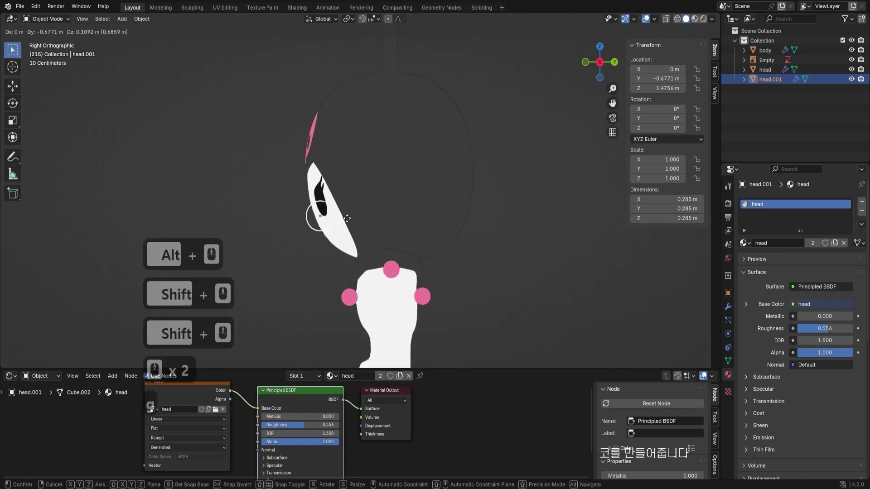
pyautogui.click(336, 232)
pyautogui.press('s')
pyautogui.click(356, 215)
pyautogui.keyDown('alt'); pyautogui.moveTo(357, 215); pyautogui.dragTo(444, 240, button='middle'); pyautogui.keyUp('alt')
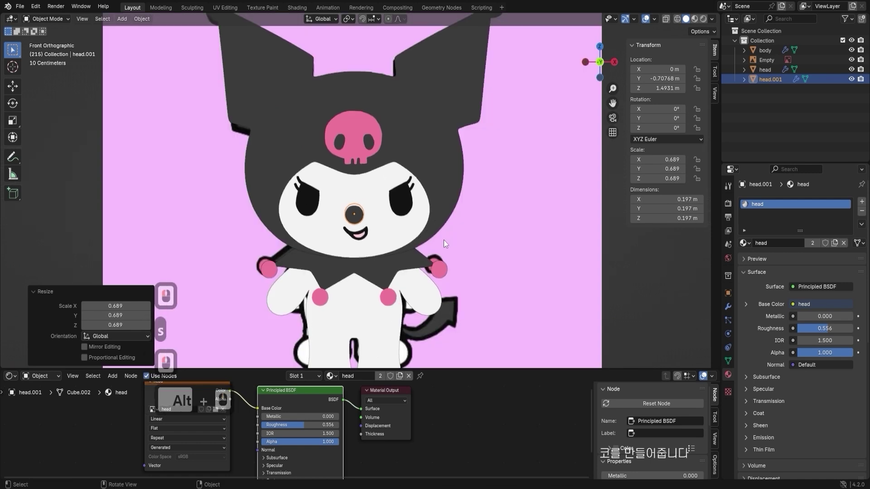
# - Lower the nose sphere about 0.03 m along Z, checking it against the reference with X-ray
pyautogui.hotkey('alt', 'z')
pyautogui.hotkey('alt', 'z')
pyautogui.press('g')
pyautogui.press('z')
pyautogui.keyDown('alt'); pyautogui.click(444, 244); pyautogui.keyUp('alt')
pyautogui.hotkey('alt', 'z')
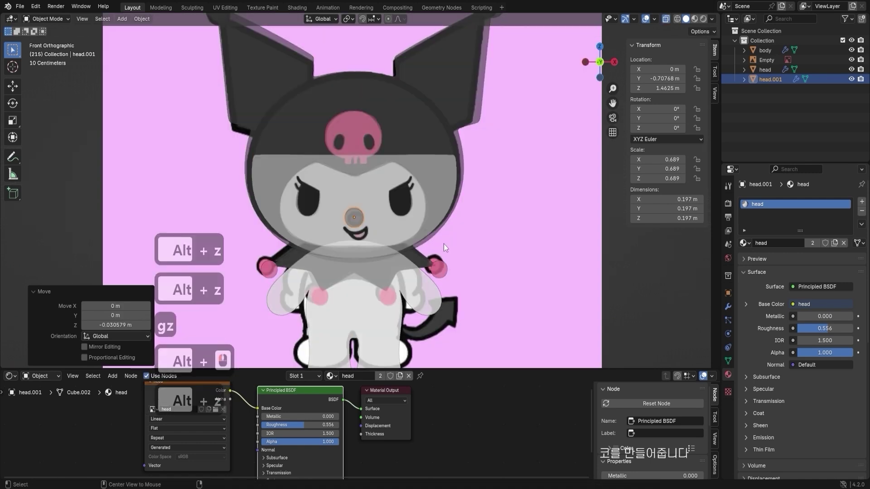
pyautogui.hotkey('alt', 'z')
# - Shrink the nose sphere to about 0.594 scale and flatten it along Z to about 0.507
pyautogui.press('s')
pyautogui.click(432, 242)
pyautogui.hotkey('alt', 'z')
pyautogui.hotkey('alt', 'z')
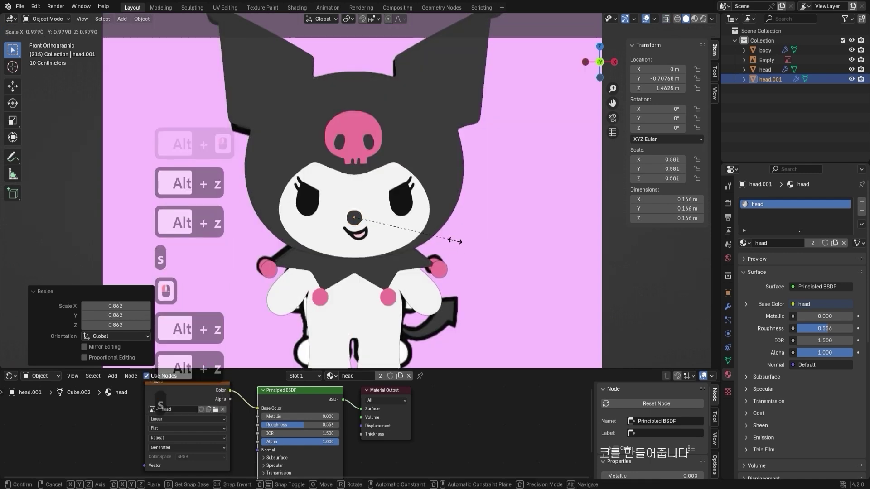
pyautogui.press('s')
pyautogui.press('z')
pyautogui.click(435, 240)
# - Move the nose forward about 0.021 m and down about 0.015 m in side view, and check it from the front
pyautogui.moveTo(435, 240); pyautogui.dragTo(476, 238, button='middle')
pyautogui.scroll(4, 475, 238)
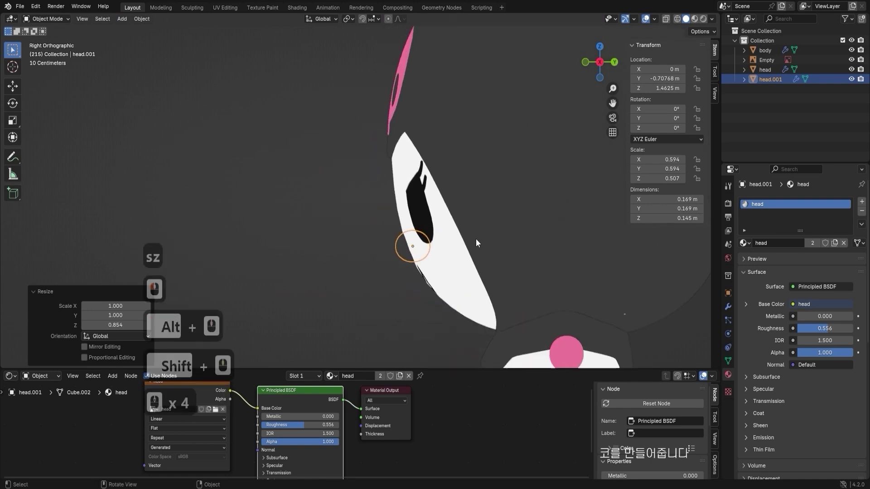
pyautogui.press('g')
pyautogui.click(518, 256)
pyautogui.moveTo(518, 256); pyautogui.dragTo(482, 256, button='middle')
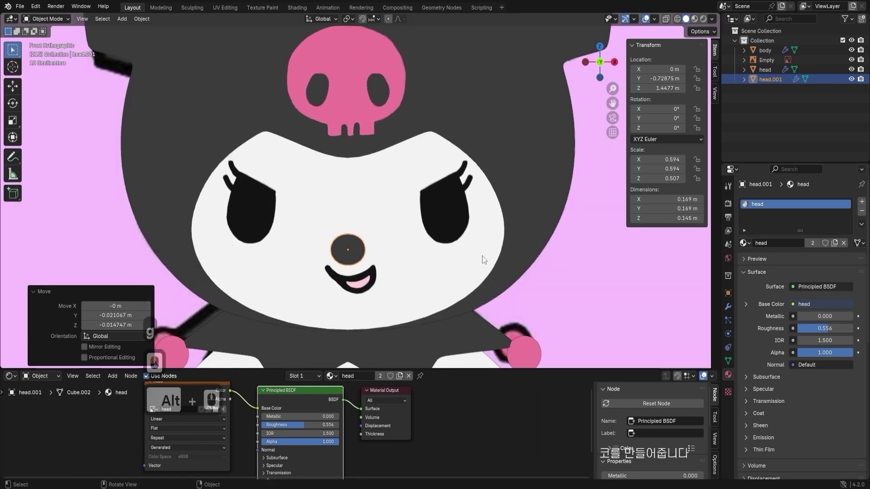
pyautogui.click(526, 255)
pyautogui.scroll(-3, 545, 255)
pyautogui.click(355, 225)
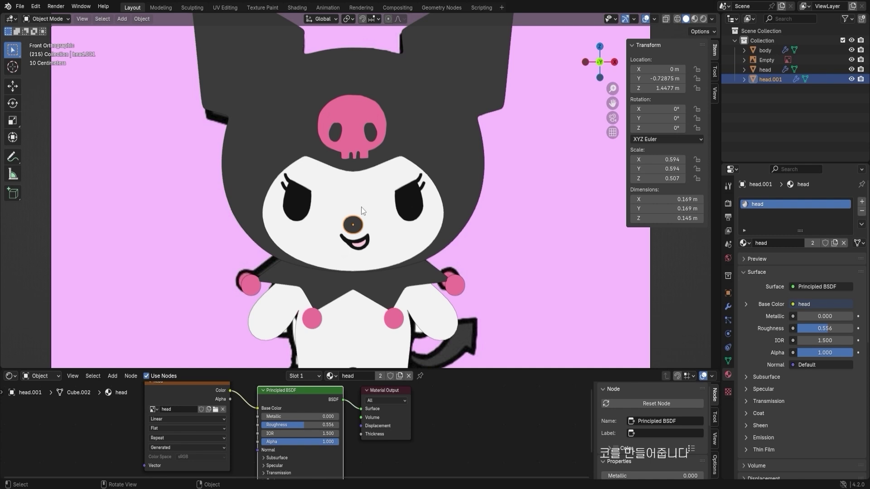
# - Open the UV Editing workspace and move all of the nose's UV islands onto the pink skull area of the head texture
pyautogui.click(235, 6)
pyautogui.scroll(-6, 349, 248)
pyautogui.moveTo(341, 341); pyautogui.dragTo(327, 300, button='middle')
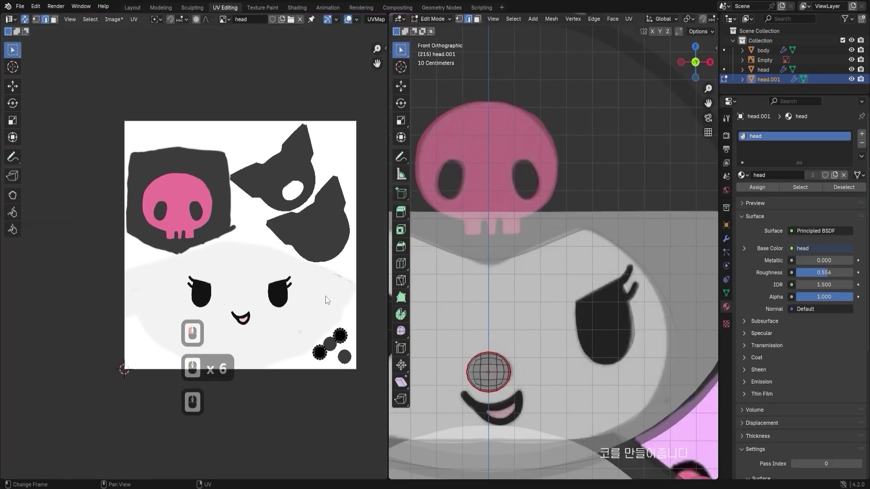
pyautogui.click(345, 352)
pyautogui.click(310, 388)
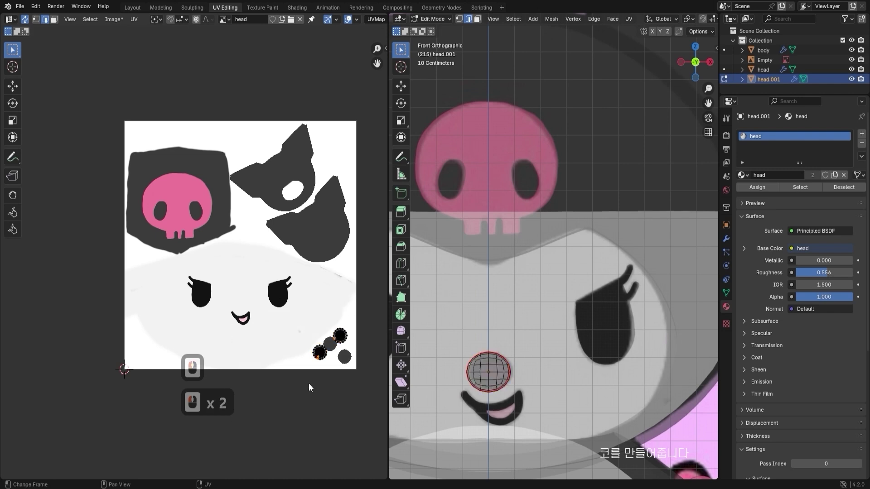
pyautogui.press('a')
pyautogui.press('g')
pyautogui.click(242, 216)
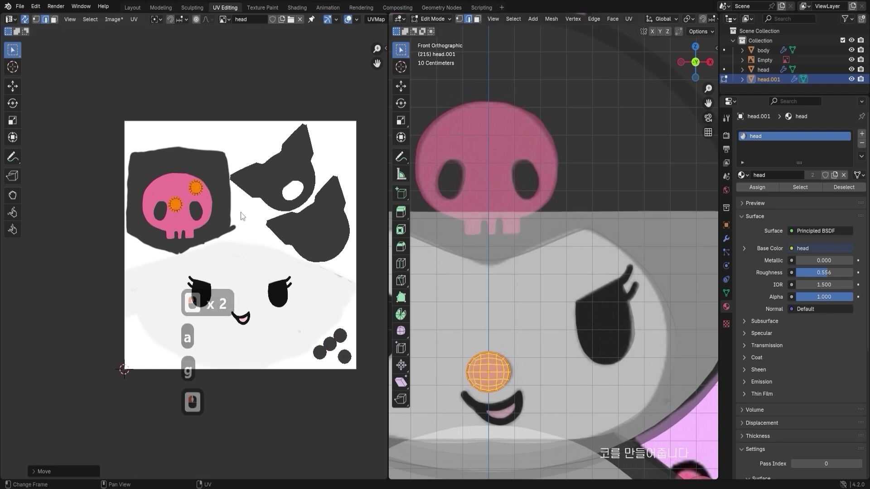
# - Scale down the nose's UV islands, position them within the pink of the skull, and return to Object Mode
pyautogui.press('s')
pyautogui.click(245, 217)
pyautogui.press('g')
pyautogui.click(245, 218)
pyautogui.press('Tab')
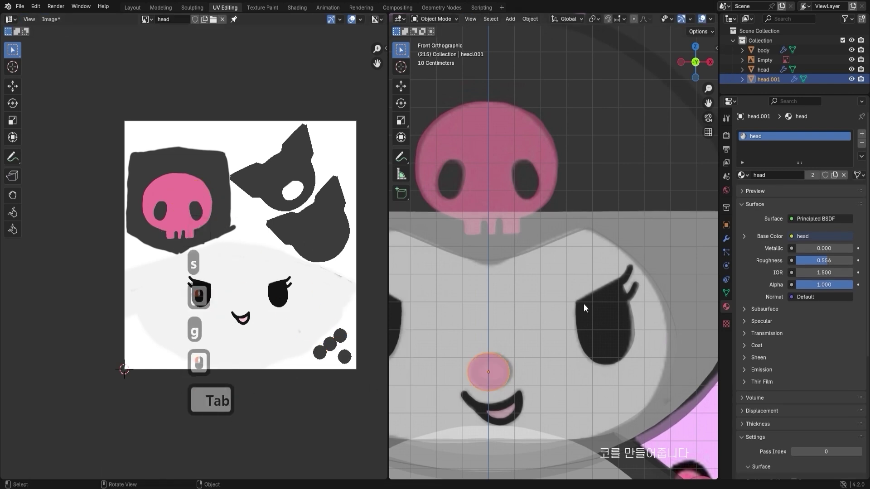
# - Return to the Layout workspace and delete the background reference image
pyautogui.click(132, 7)
pyautogui.hotkey('ctrl', 'Tab')
pyautogui.click(519, 243)
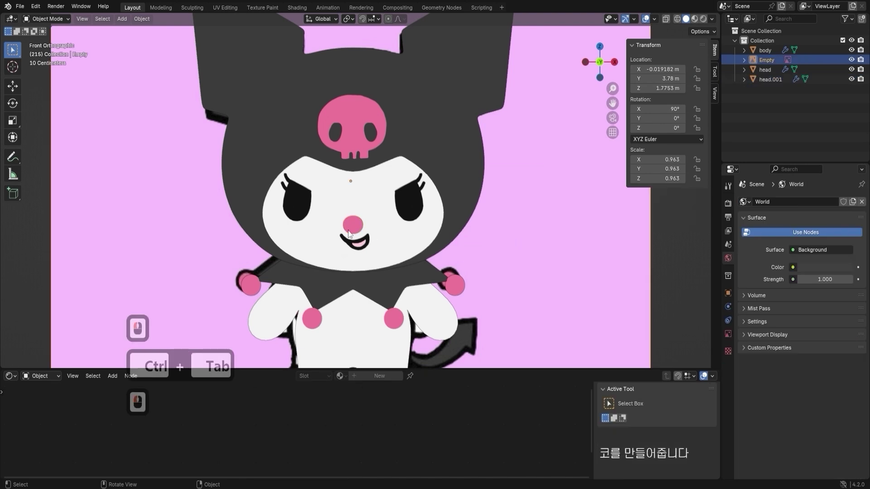
pyautogui.scroll(-4, 490, 225)
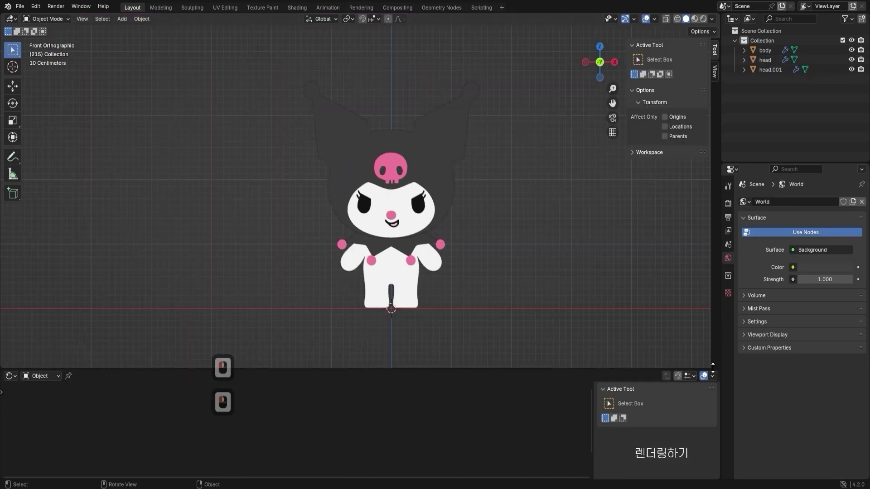
# - Expand the 3D viewport over the Shader Editor area and switch it to Material Preview shading
pyautogui.moveTo(718, 364); pyautogui.dragTo(671, 421)
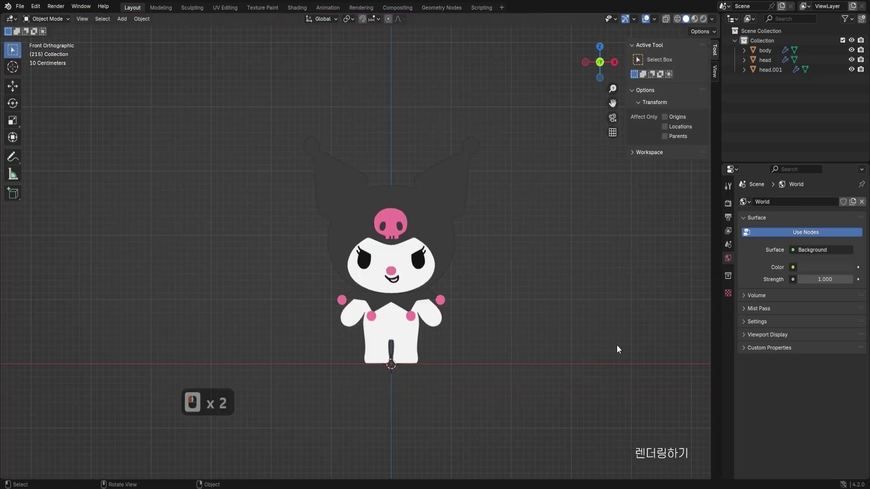
pyautogui.click(710, 19)
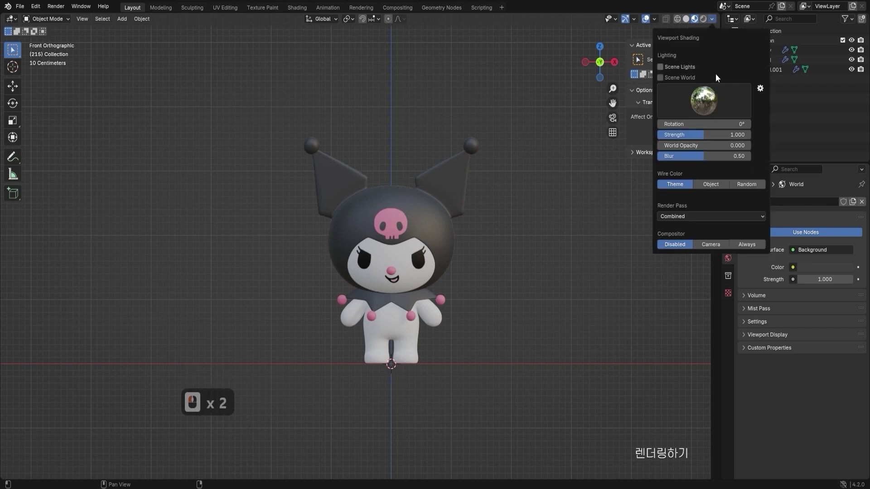
pyautogui.keyDown('shift'); pyautogui.moveTo(532, 269); pyautogui.dragTo(466, 262, button='middle'); pyautogui.keyUp('shift')
pyautogui.click(520, 269)
# - Save the file
pyautogui.hotkey('ctrl', 's')
pyautogui.click(515, 273)
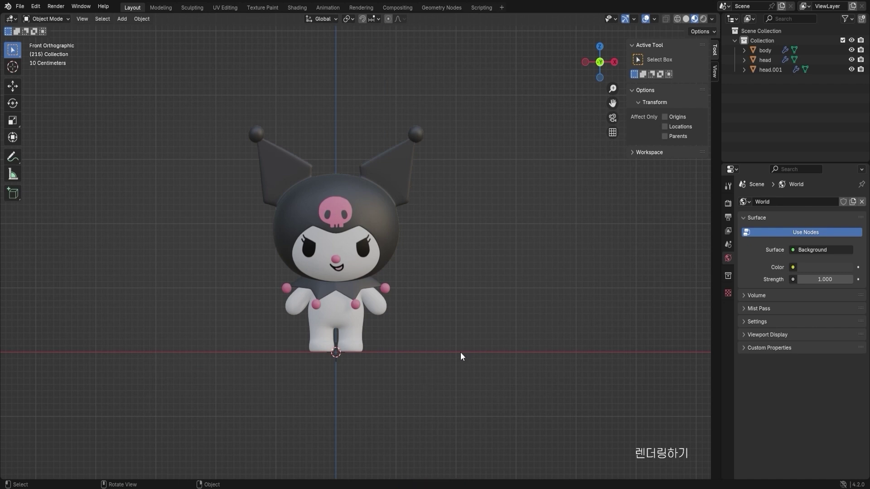
pyautogui.click(516, 321)
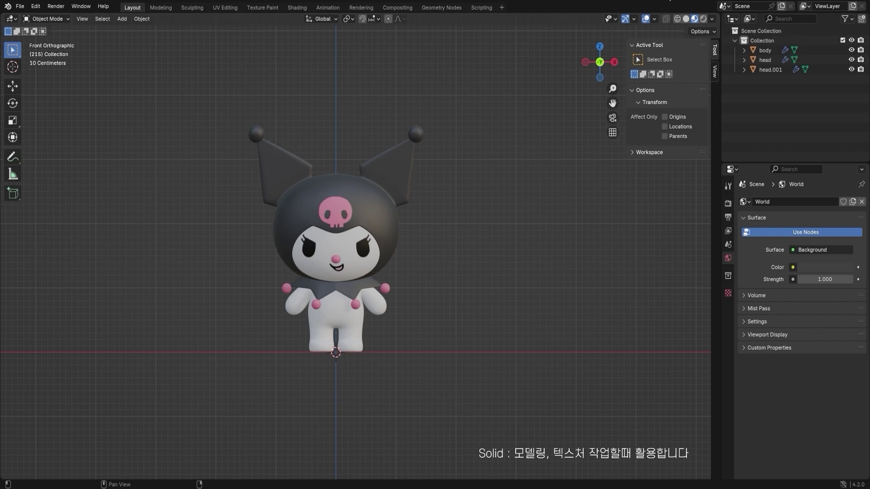
pyautogui.click(532, 111)
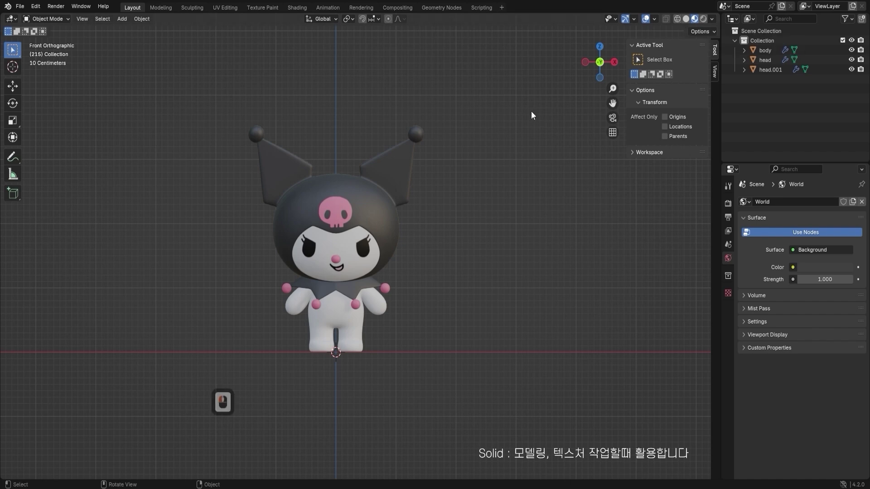
# - Switch the viewport to Solid shading and compare the MatCap and Studio lighting on the character
pyautogui.click(686, 18)
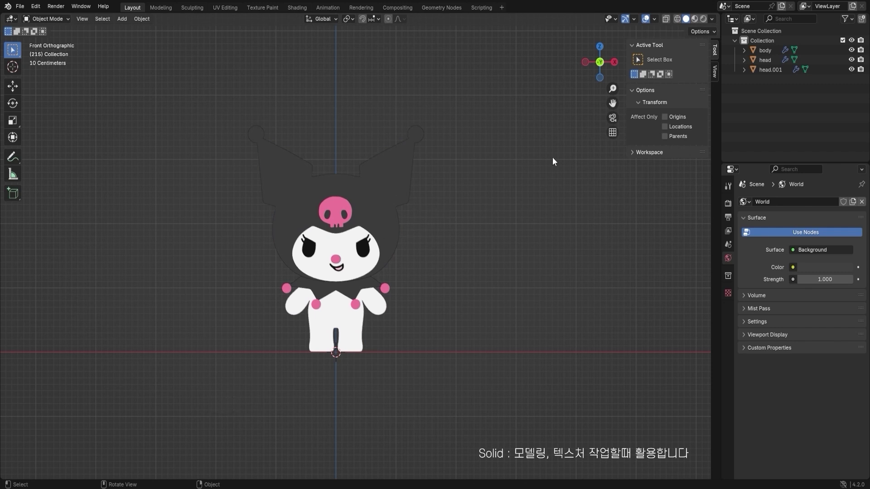
pyautogui.click(712, 19)
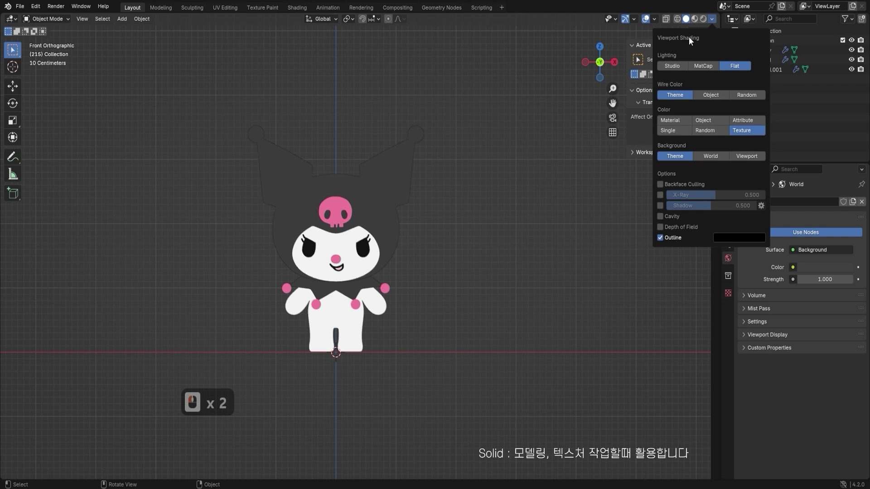
pyautogui.click(706, 66)
pyautogui.click(672, 66)
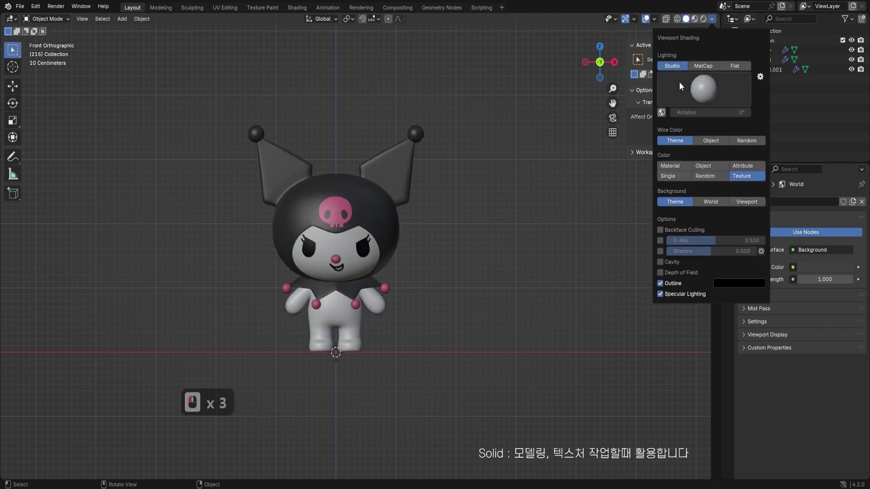
# - Try the Theme and Random wire colours and set the wire colour to Object
pyautogui.click(709, 141)
pyautogui.click(746, 140)
pyautogui.doubleClick(675, 140)
pyautogui.click(703, 140)
# - Compare the Material, Object, Attribute, Single, Random and Texture colour modes of Solid shading
pyautogui.click(678, 166)
pyautogui.click(717, 164)
pyautogui.click(755, 176)
pyautogui.click(709, 176)
pyautogui.click(665, 168)
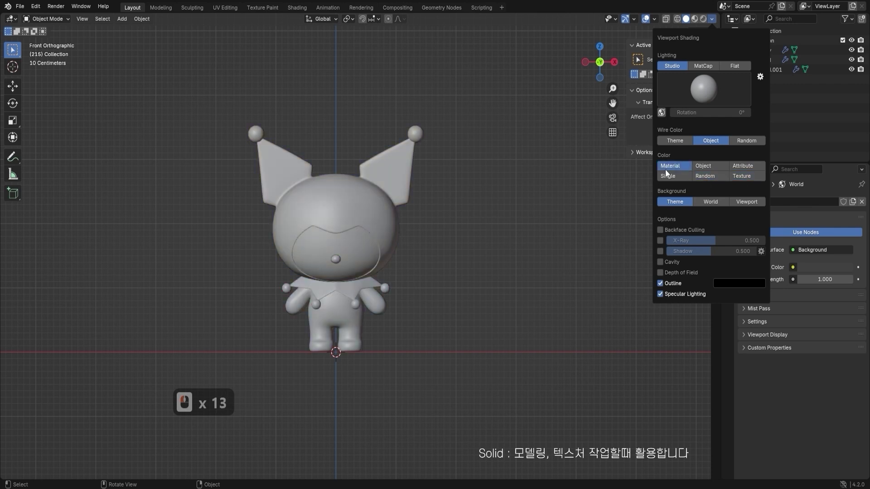
pyautogui.click(664, 168)
pyautogui.click(682, 176)
pyautogui.click(701, 166)
pyautogui.click(753, 176)
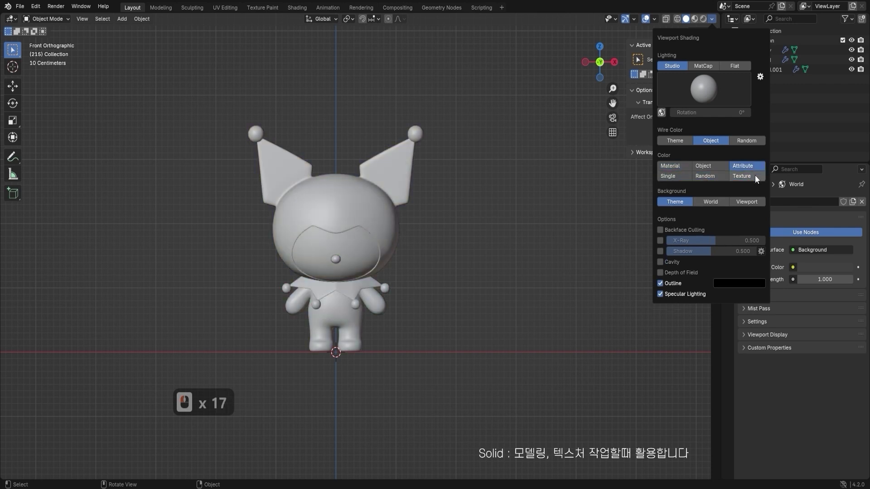
pyautogui.doubleClick(666, 165)
# - Compare the MatCap and Flat lighting, and set Solid shading to Texture colour with Studio lighting
pyautogui.click(711, 66)
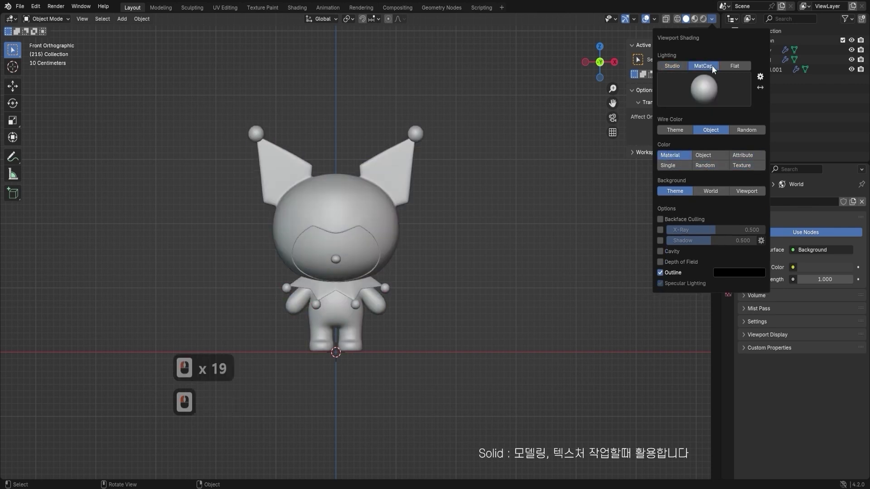
pyautogui.click(676, 67)
pyautogui.click(729, 66)
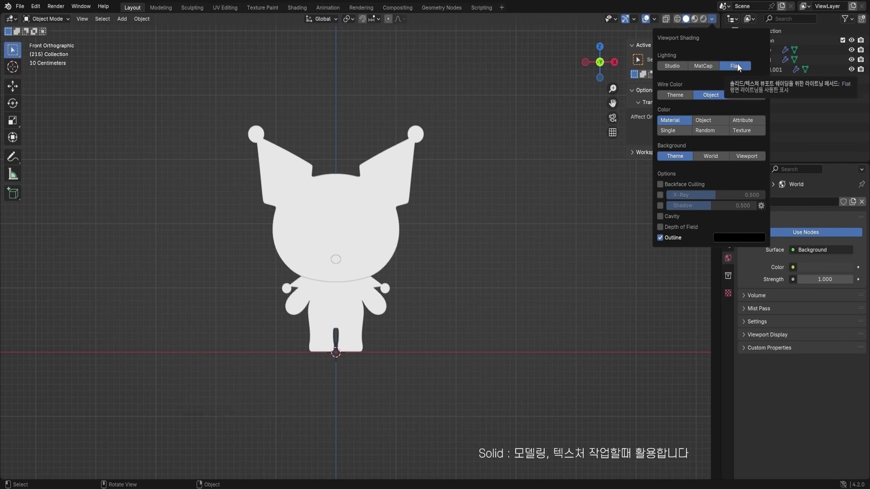
pyautogui.click(747, 130)
pyautogui.click(712, 19)
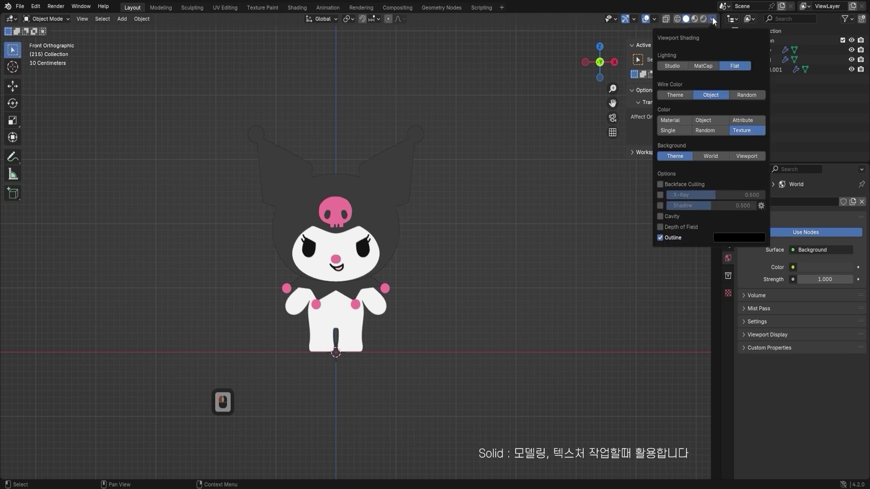
pyautogui.click(672, 65)
pyautogui.click(680, 32)
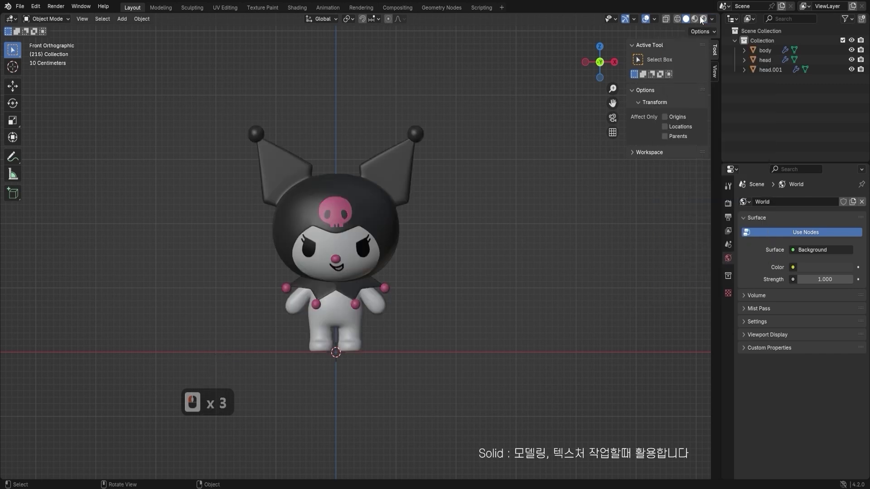
# - Switch to Material Preview shading and set the environment's World Opacity to 1.000 and Blur to 0.00
pyautogui.click(702, 19)
pyautogui.click(698, 19)
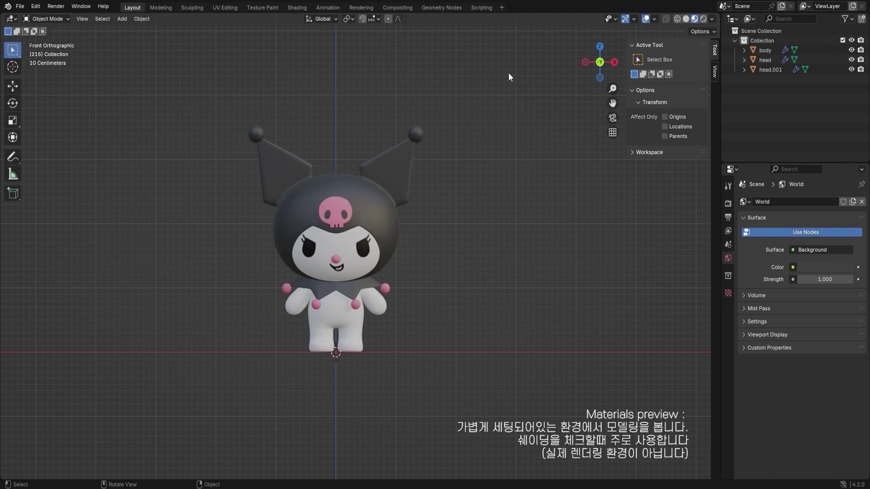
pyautogui.click(711, 19)
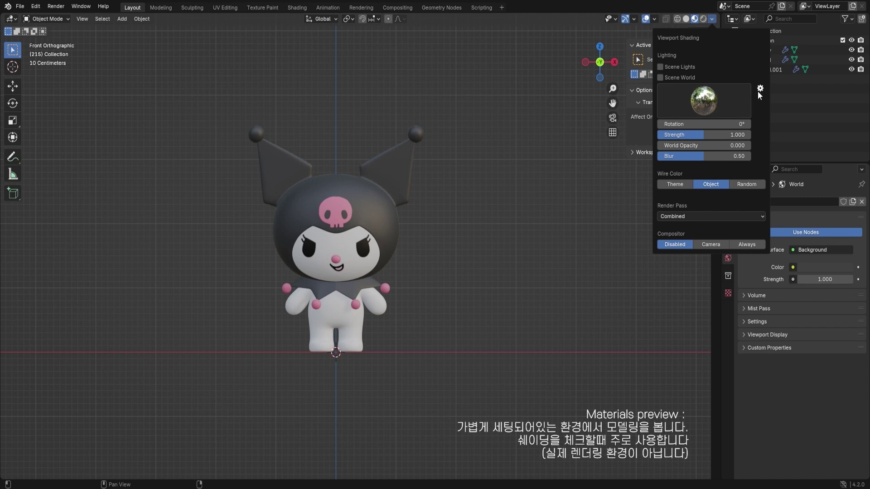
pyautogui.click(707, 184)
pyautogui.click(704, 184)
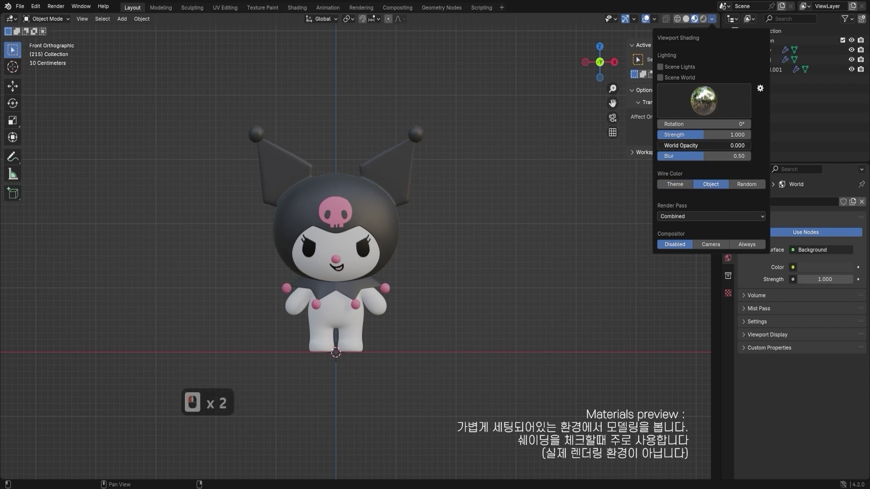
pyautogui.moveTo(662, 145); pyautogui.dragTo(750, 146)
pyautogui.moveTo(699, 156); pyautogui.dragTo(659, 156)
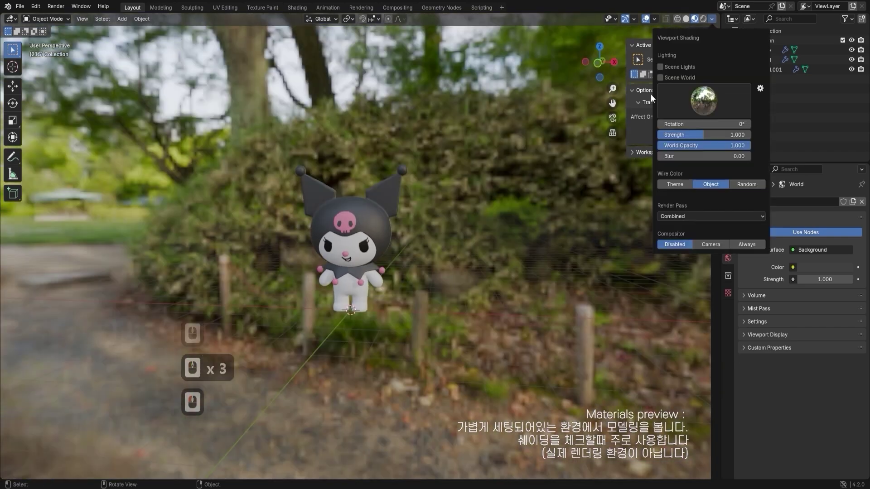
# - Try the courtyard and city environments for the Material Preview lighting
pyautogui.click(709, 98)
pyautogui.click(571, 134)
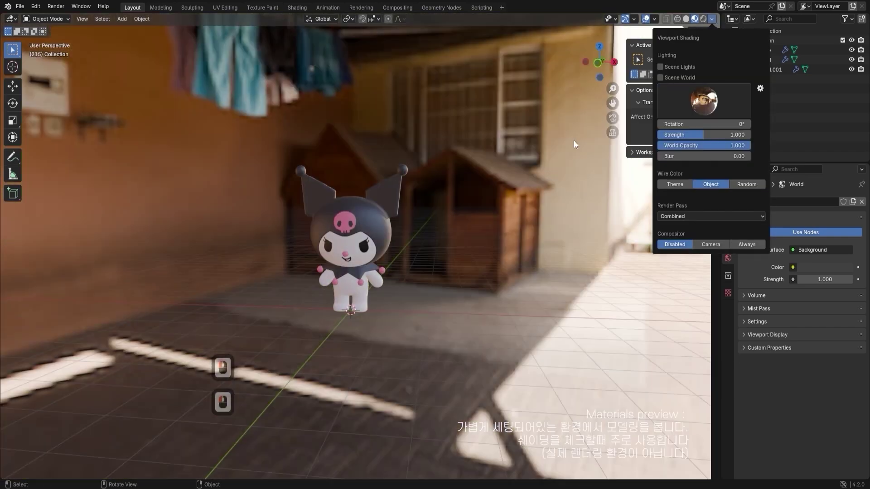
pyautogui.click(712, 18)
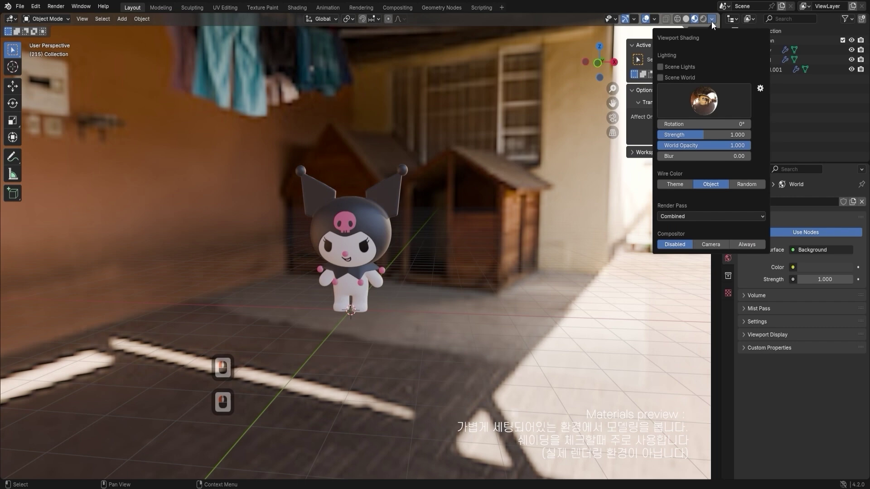
pyautogui.click(705, 100)
pyautogui.click(546, 134)
pyautogui.click(729, 93)
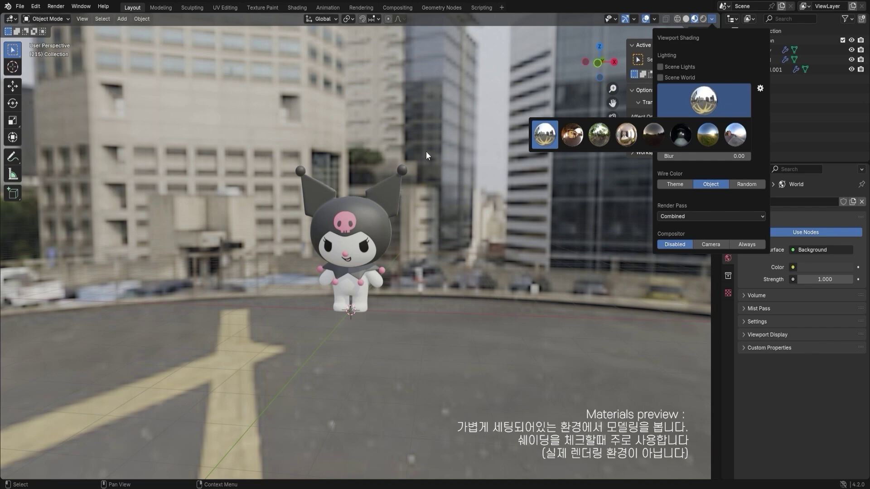
pyautogui.middleClick(344, 241)
pyautogui.click(699, 100)
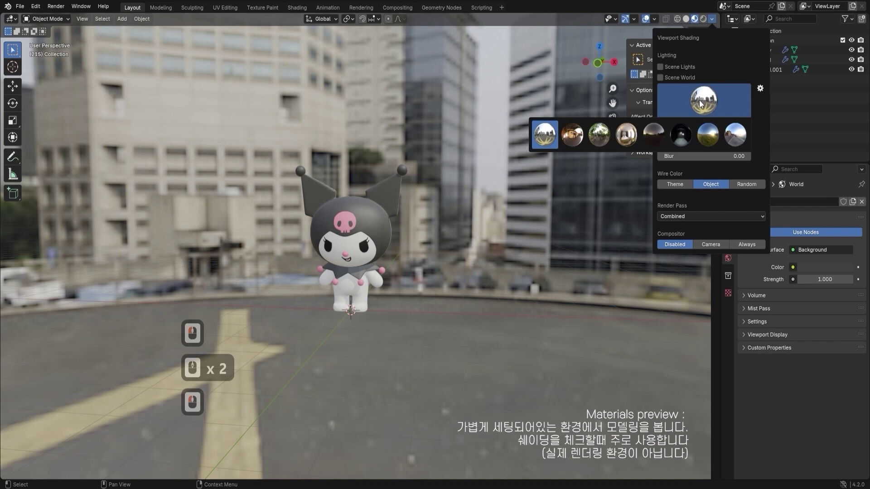
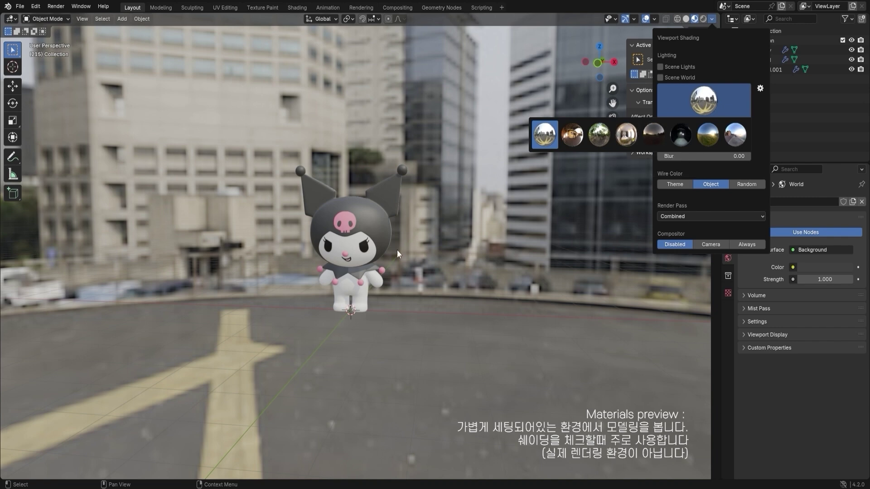
# - Try the dark studio, bright interior and sunset environments for the Material Preview lighting
pyautogui.click(680, 135)
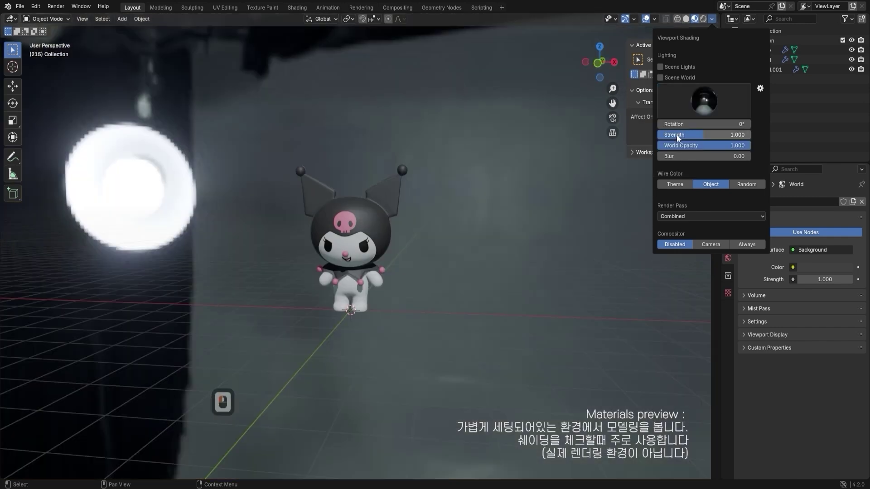
pyautogui.click(712, 110)
pyautogui.click(628, 134)
pyautogui.click(703, 105)
pyautogui.click(654, 134)
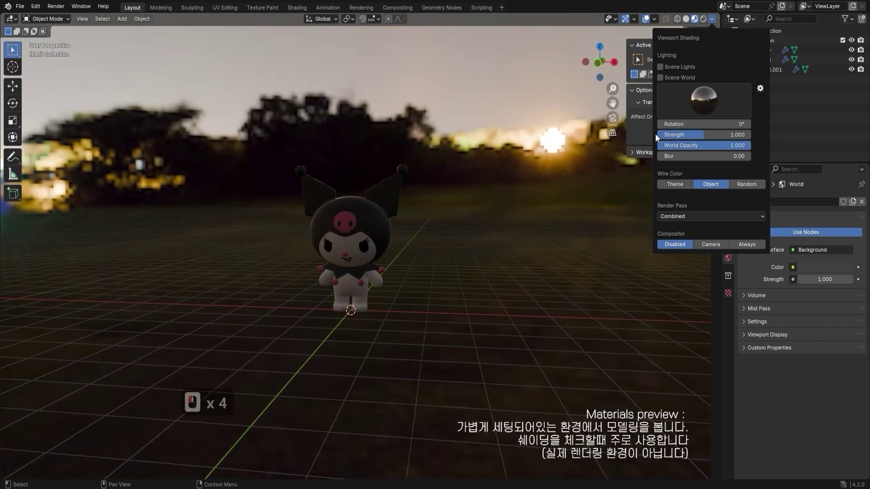
# - Set the Material Preview environment to the seaside promenade with the old town buildings
pyautogui.click(704, 100)
pyautogui.click(552, 132)
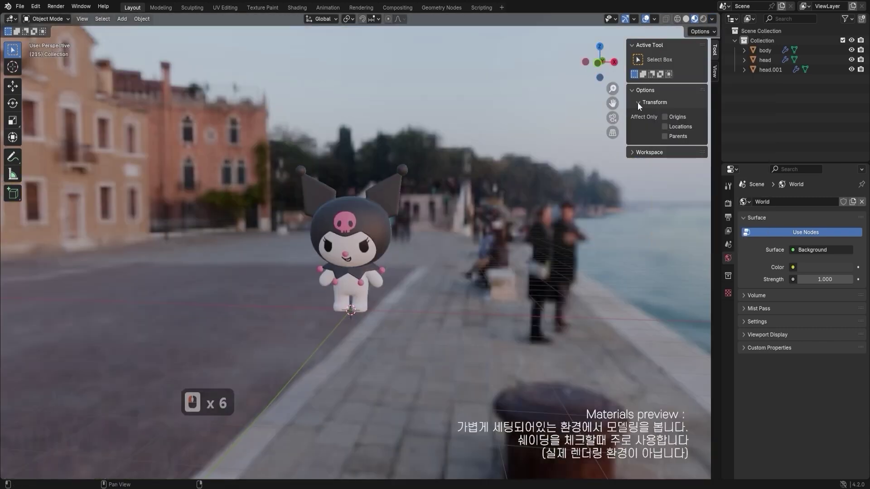
pyautogui.click(712, 19)
pyautogui.click(714, 89)
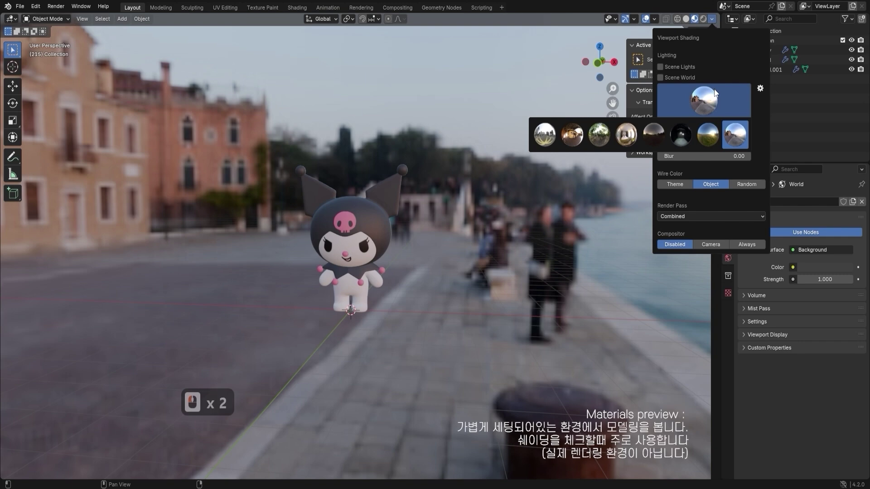
pyautogui.click(708, 134)
pyautogui.click(737, 136)
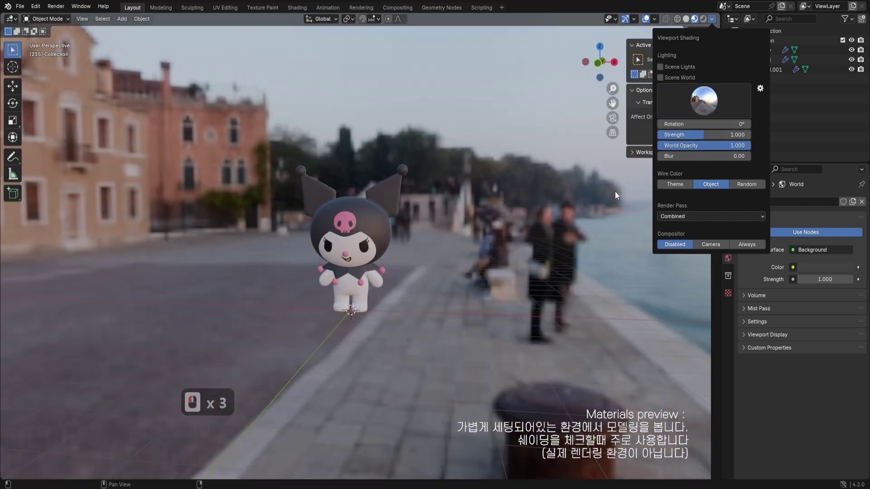
# - Set the preview environment's World Opacity to 0.000 and save the file
pyautogui.moveTo(566, 217)
pyautogui.mouseDown(button='middle')
pyautogui.moveTo(442, 271)
pyautogui.moveTo(366, 287)
pyautogui.moveTo(366, 278)
pyautogui.mouseUp(button='middle')
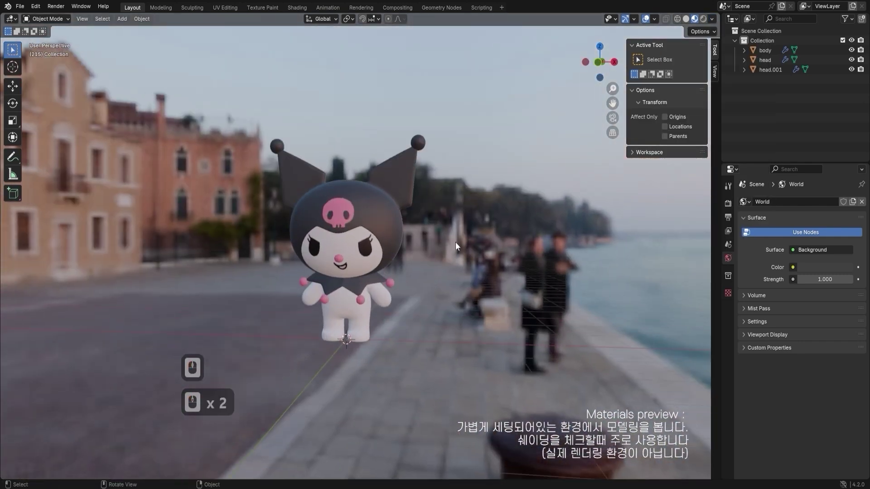
pyautogui.click(712, 19)
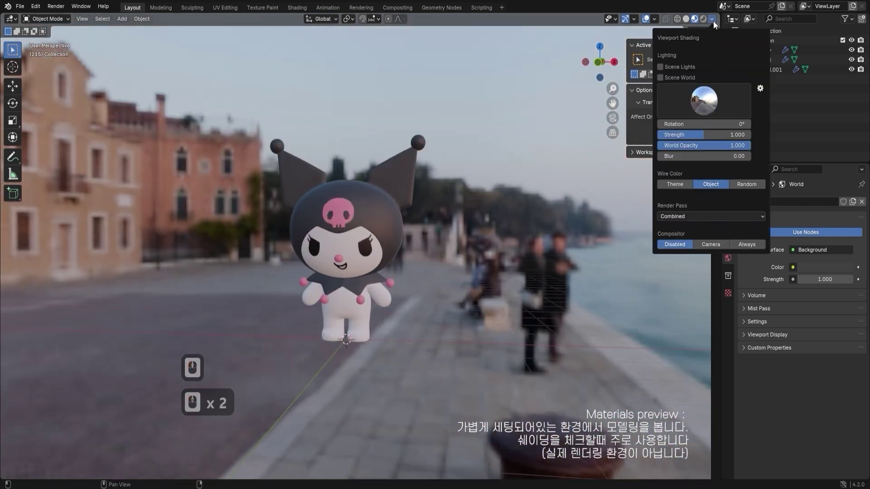
pyautogui.moveTo(718, 146)
pyautogui.mouseDown()
pyautogui.moveTo(659, 146)
pyautogui.moveTo(756, 156)
pyautogui.moveTo(711, 157)
pyautogui.mouseUp()
pyautogui.rightClick(711, 156)
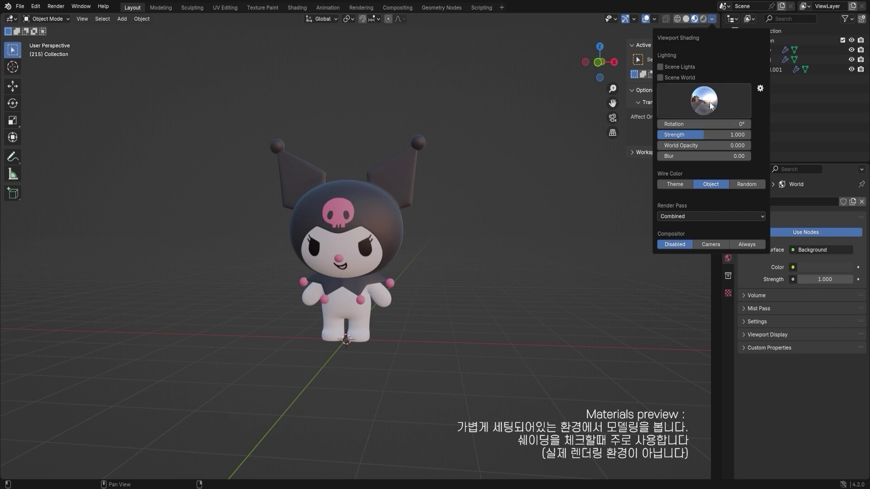
pyautogui.keyDown('alt'); pyautogui.moveTo(485, 198); pyautogui.dragTo(498, 178, button='middle'); pyautogui.keyUp('alt')
pyautogui.hotkey('ctrl', 's')
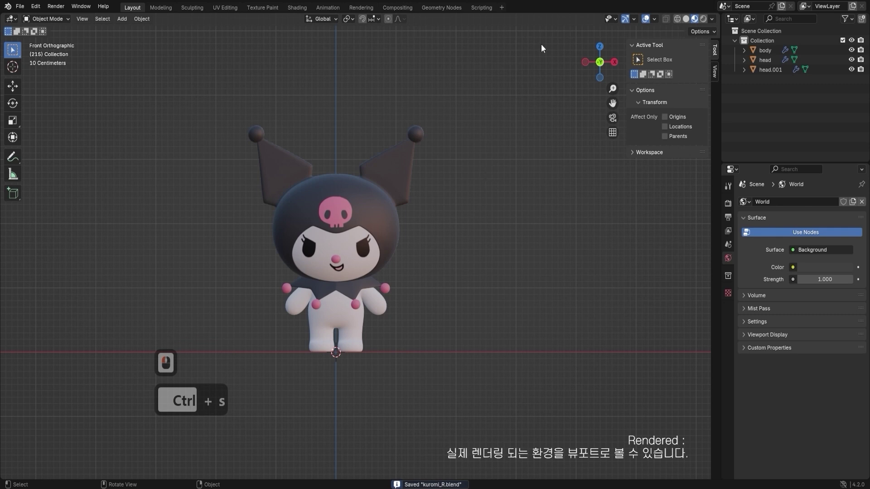
# - Switch the viewport to Rendered shading and examine the character from the front
pyautogui.click(704, 18)
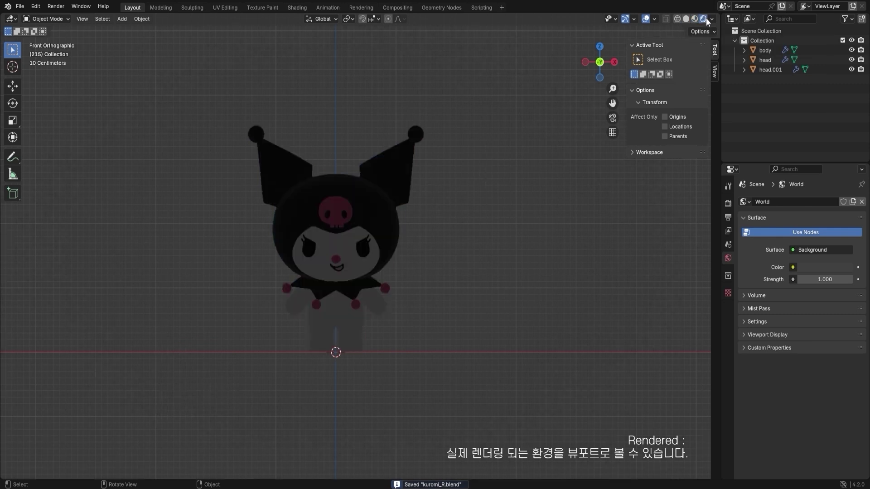
pyautogui.middleClick(510, 208)
pyautogui.middleClick(531, 186)
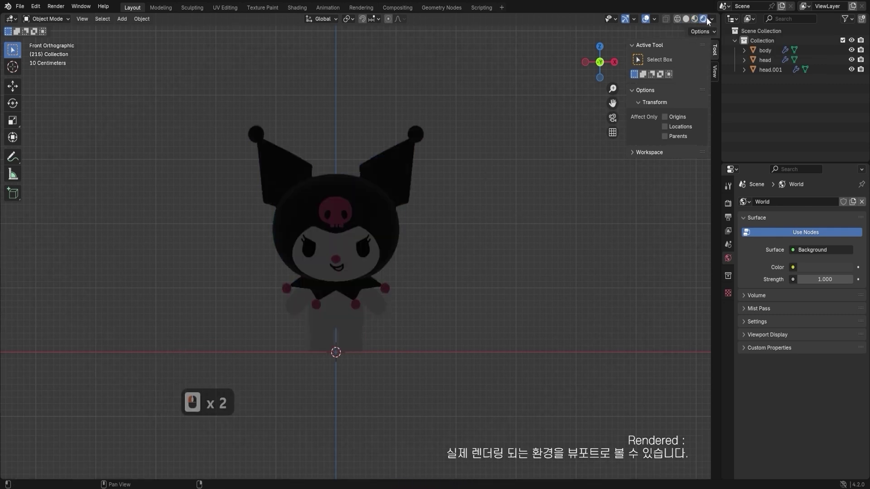
pyautogui.middleClick(512, 159)
pyautogui.middleClick(453, 303)
pyautogui.middleClick(506, 189)
pyautogui.middleClick(491, 258)
pyautogui.middleClick(477, 327)
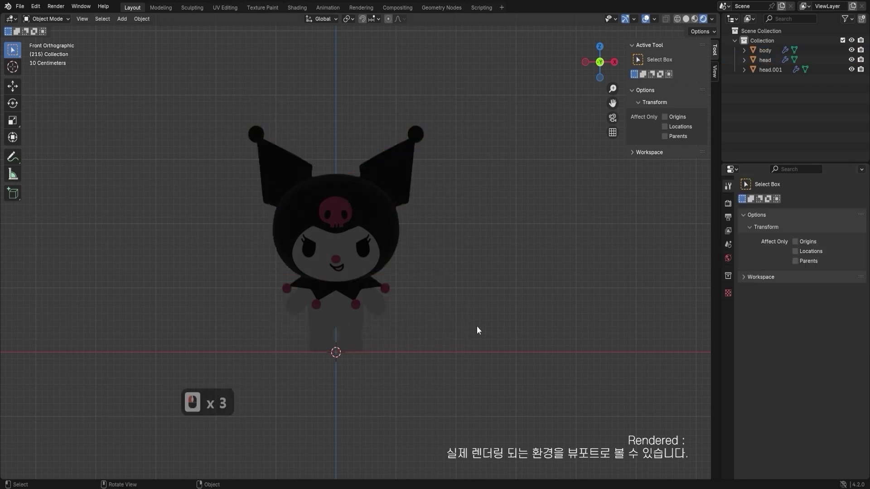
pyautogui.middleClick(545, 291)
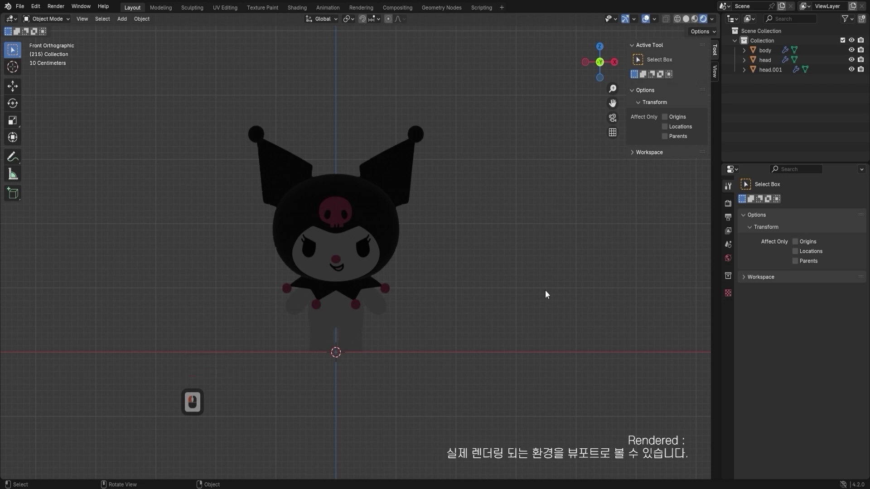
pyautogui.middleClick(545, 294)
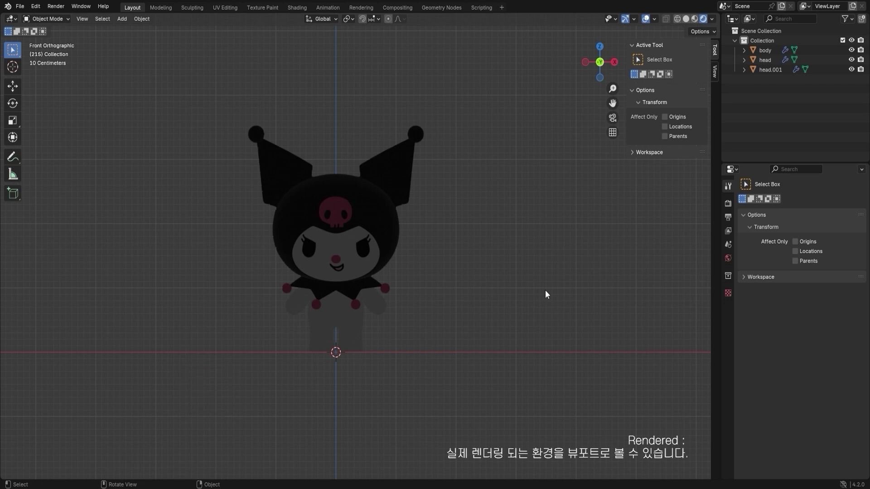
# - Open the World properties and lower the background color's Value to 0.000
pyautogui.click(729, 258)
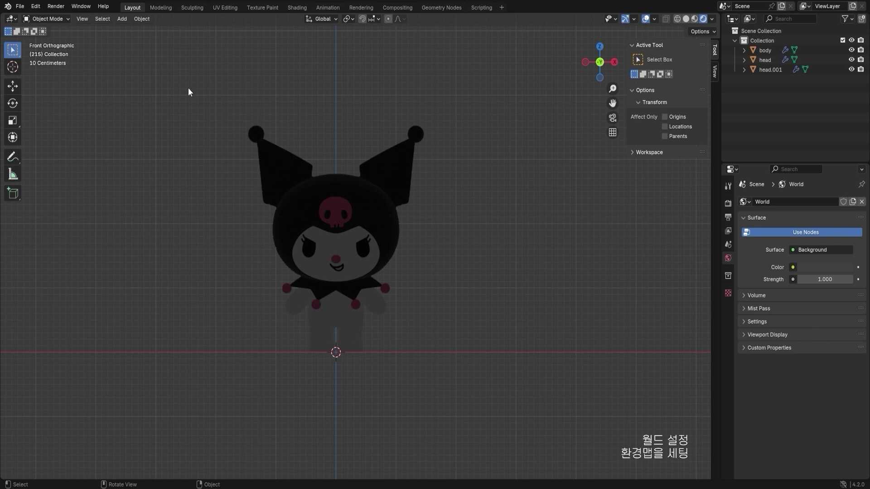
pyautogui.click(822, 267)
pyautogui.moveTo(810, 243); pyautogui.dragTo(788, 243)
pyautogui.click(195, 319)
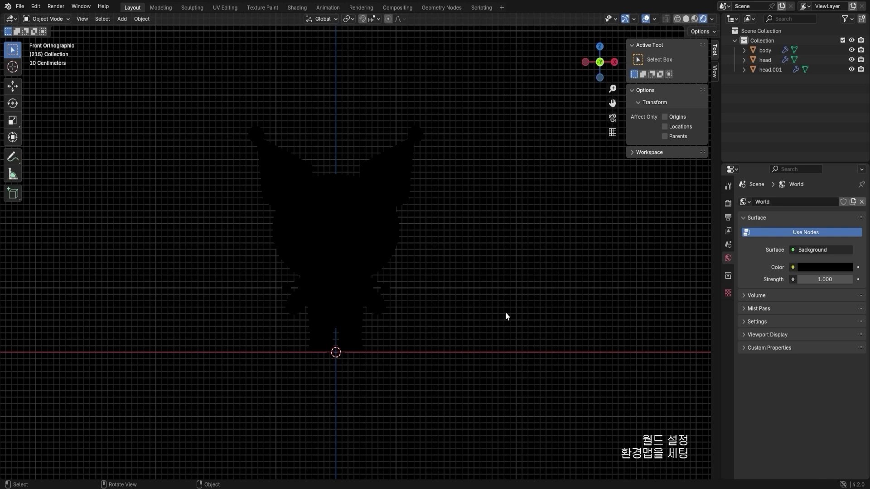
# - Try a light blue world background color at Value 1.000, and change it to a saturated red
pyautogui.click(821, 267)
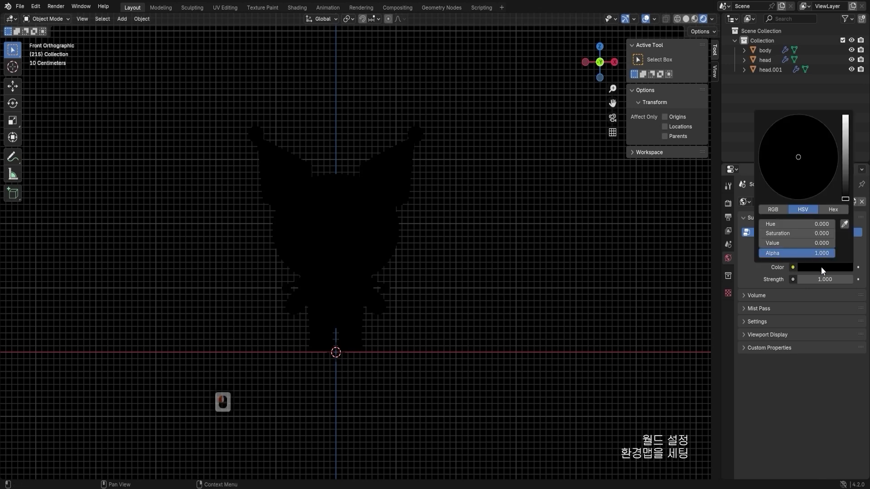
pyautogui.click(807, 146)
pyautogui.moveTo(846, 175); pyautogui.dragTo(845, 115)
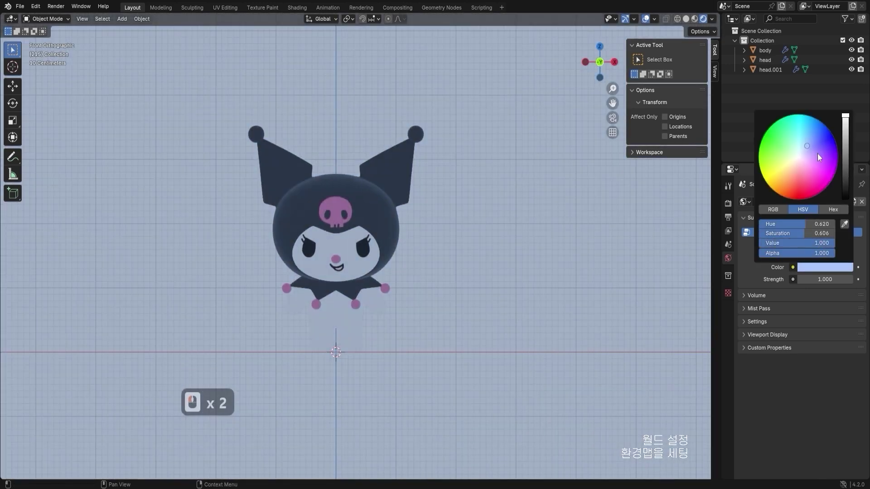
pyautogui.moveTo(817, 154); pyautogui.dragTo(796, 196)
pyautogui.click(821, 267)
pyautogui.click(796, 181)
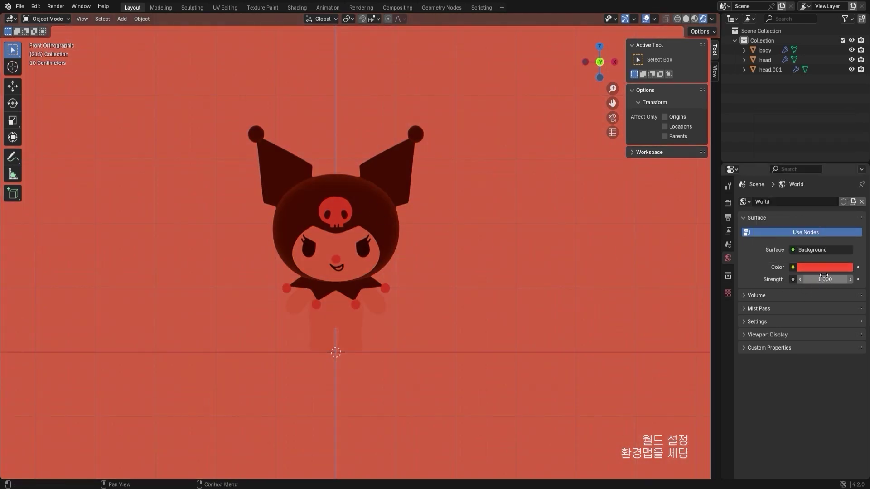
# - Raise the world background's Strength to 2.400
pyautogui.moveTo(824, 280)
pyautogui.mouseDown()
pyautogui.moveTo(852, 280)
pyautogui.moveTo(802, 279)
pyautogui.moveTo(824, 280)
pyautogui.mouseUp()
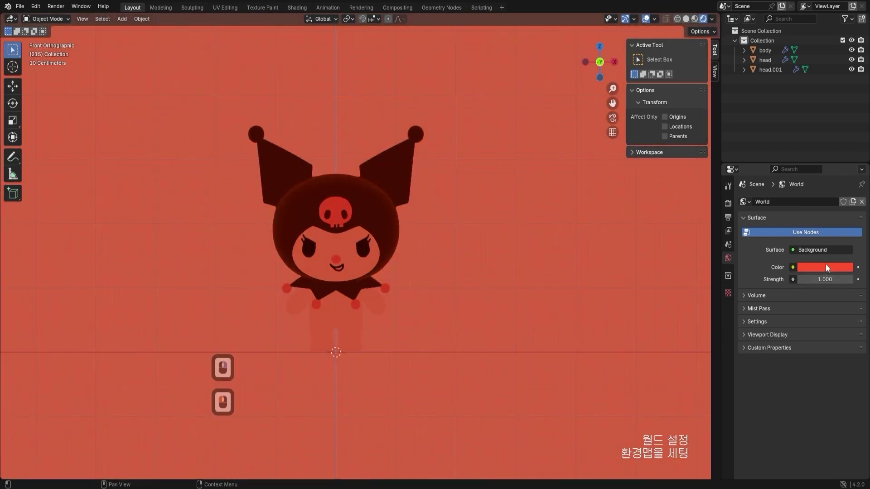
pyautogui.moveTo(825, 279); pyautogui.dragTo(853, 279)
pyautogui.rightClick(827, 279)
# - Try a muted pink world background color with Saturation 0.567 and Value 0.415
pyautogui.click(827, 268)
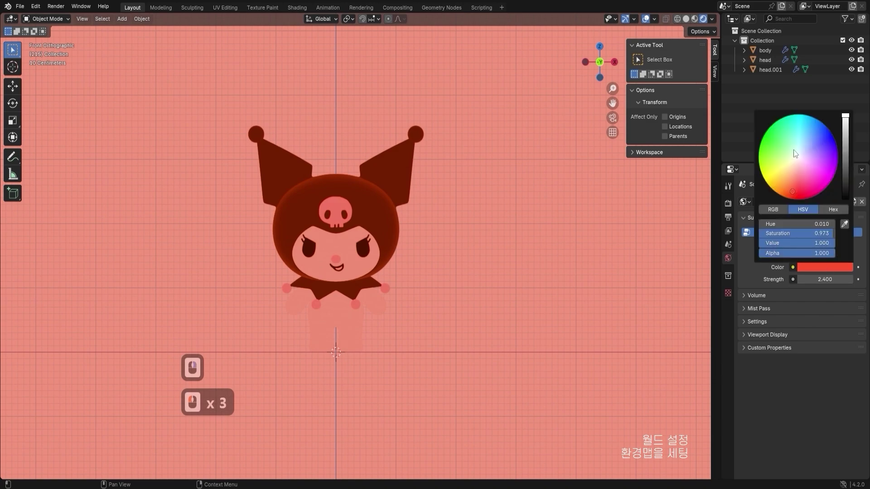
pyautogui.click(791, 145)
pyautogui.moveTo(827, 136); pyautogui.dragTo(797, 168)
pyautogui.moveTo(845, 116); pyautogui.dragTo(846, 132)
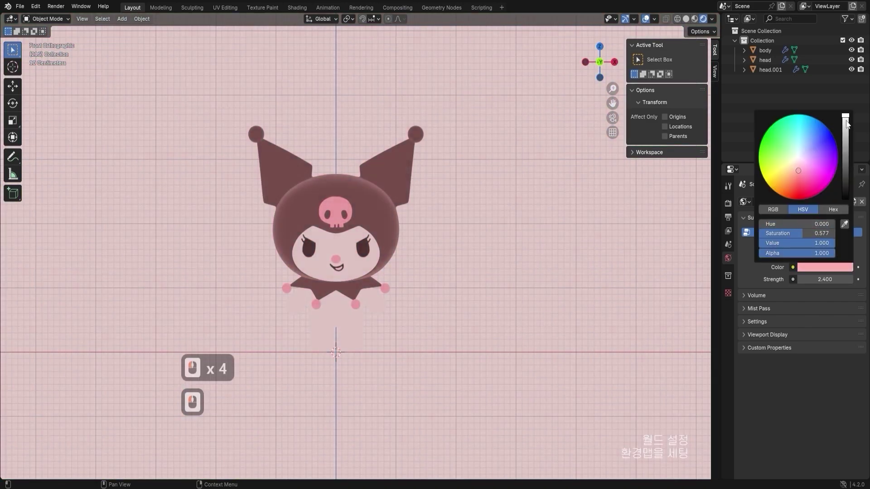
# - Set the world background color to white and its Strength to 0.900
pyautogui.click(818, 268)
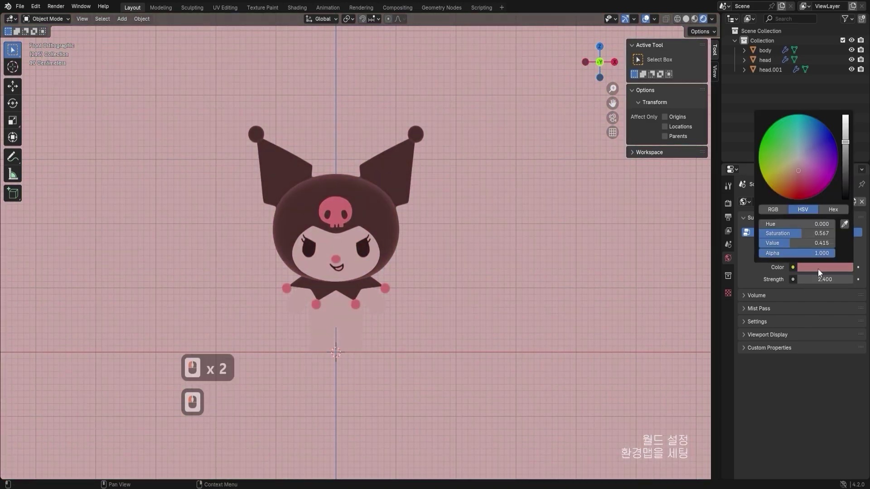
pyautogui.moveTo(845, 138); pyautogui.dragTo(845, 114)
pyautogui.moveTo(803, 234); pyautogui.dragTo(760, 234)
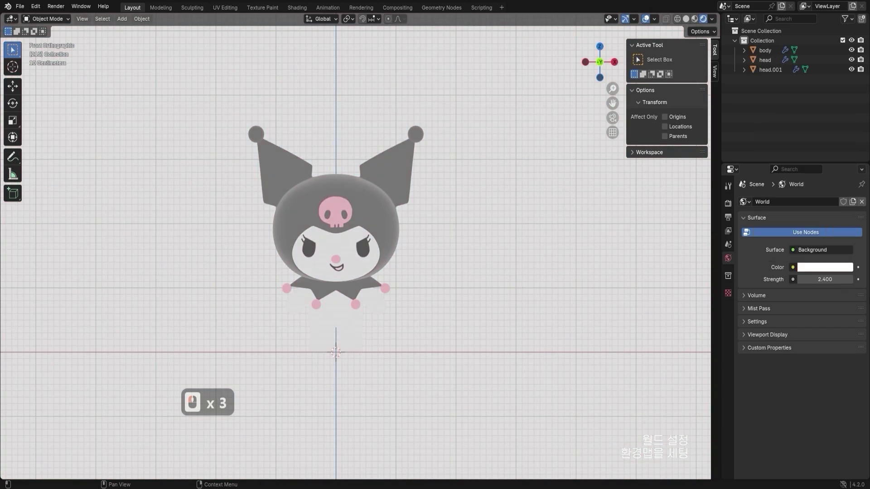
pyautogui.moveTo(829, 280); pyautogui.dragTo(805, 280)
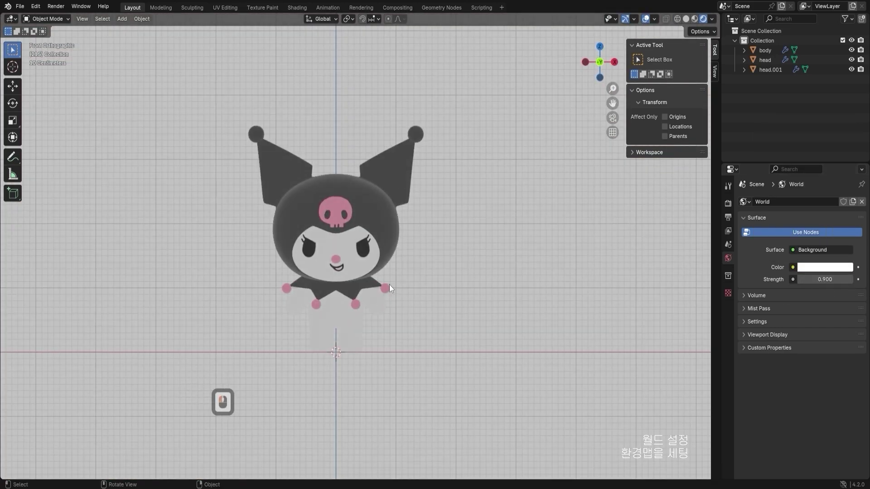
# - Examine the rendered character under the white world lighting from an angled view and from the front
pyautogui.moveTo(389, 285); pyautogui.dragTo(447, 186, button='middle')
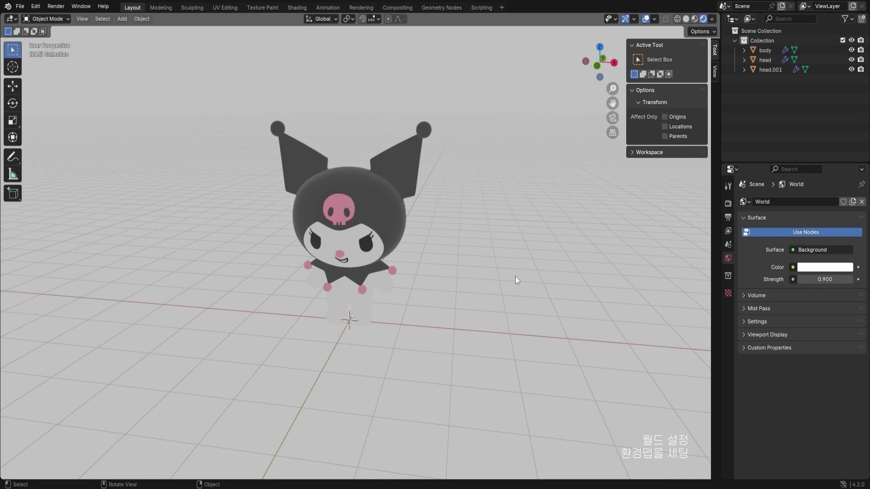
pyautogui.keyDown('alt'); pyautogui.moveTo(437, 224); pyautogui.dragTo(450, 211, button='middle'); pyautogui.keyUp('alt')
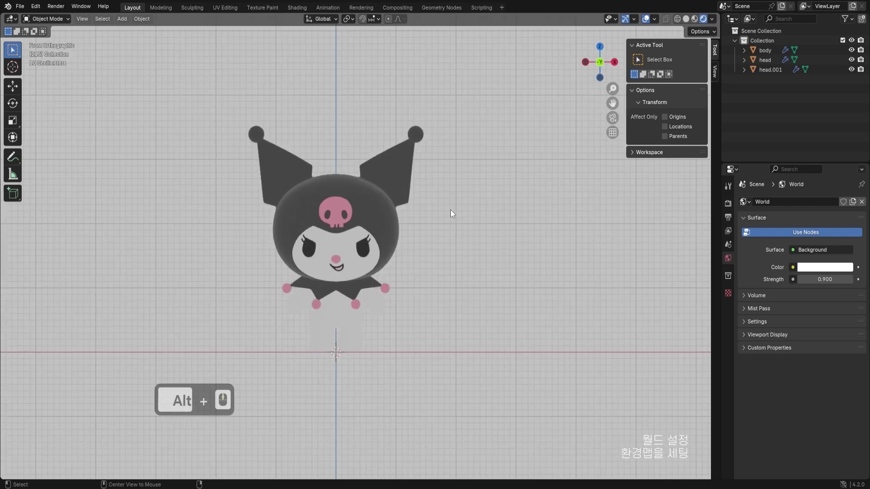
pyautogui.click(502, 202)
pyautogui.click(490, 207)
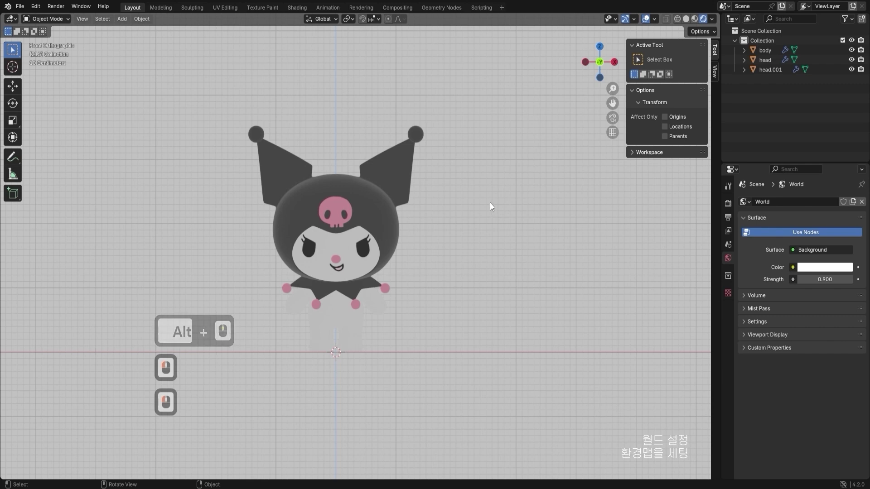
pyautogui.click(493, 200)
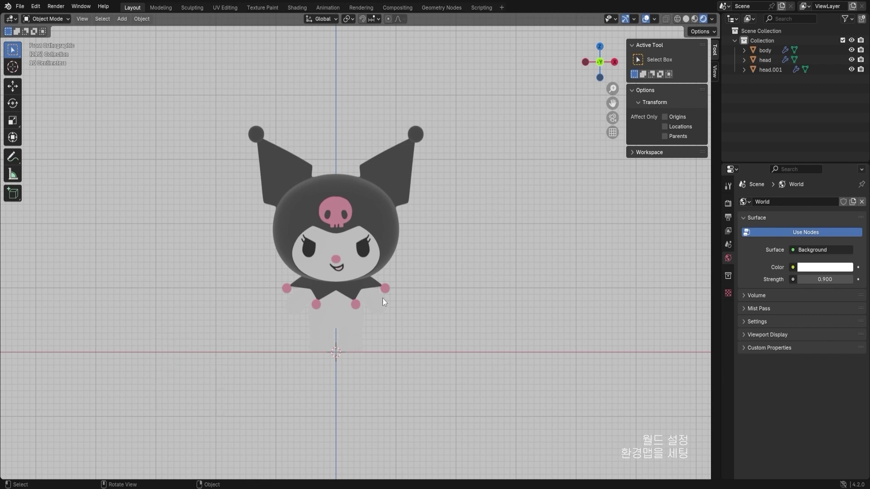
pyautogui.click(458, 270)
# - Switch the viewport to Material Preview, choose the grassy field environment and set its World Opacity to 1.000
pyautogui.click(694, 20)
pyautogui.click(712, 19)
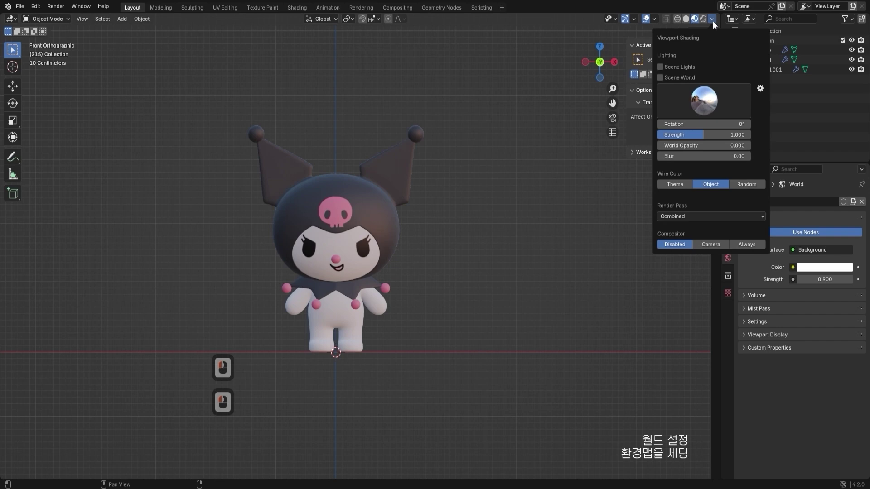
pyautogui.click(702, 93)
pyautogui.click(717, 136)
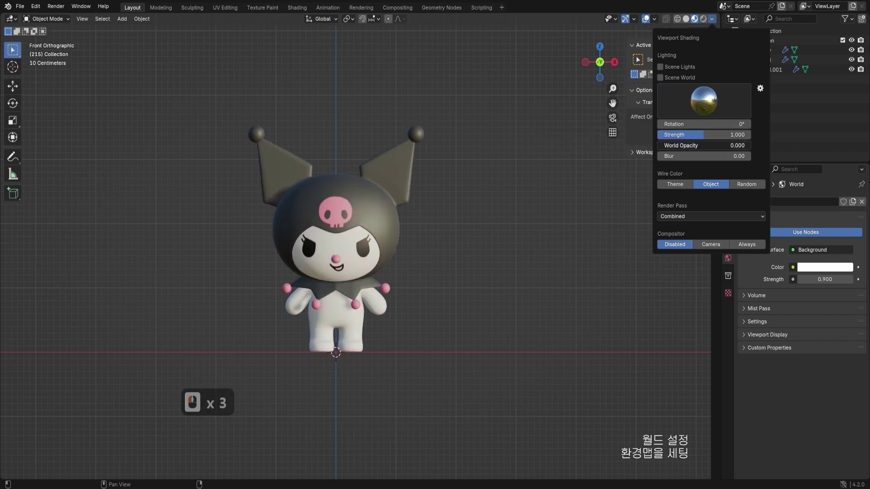
pyautogui.moveTo(700, 145); pyautogui.dragTo(750, 146)
pyautogui.click(712, 18)
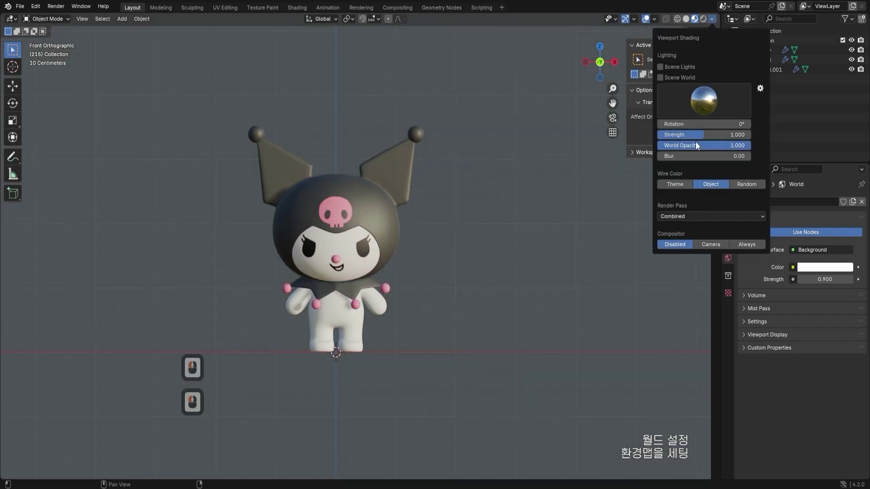
# - Examine the character's lighting against the grassy field environment from the front, back, side and low angles
pyautogui.moveTo(506, 173)
pyautogui.mouseDown(button='middle')
pyautogui.moveTo(476, 192)
pyautogui.moveTo(435, 186)
pyautogui.moveTo(370, 156)
pyautogui.moveTo(315, 238)
pyautogui.moveTo(131, 249)
pyautogui.mouseUp(button='middle')
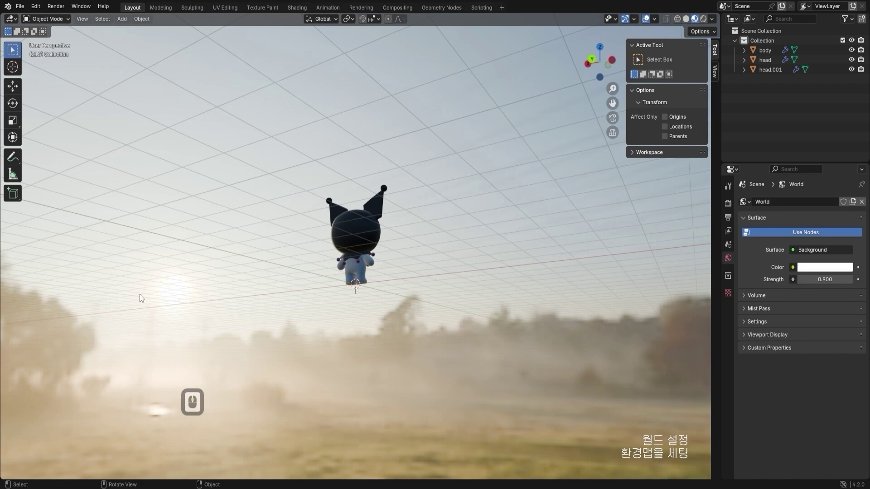
pyautogui.moveTo(140, 297); pyautogui.dragTo(319, 213, button='middle')
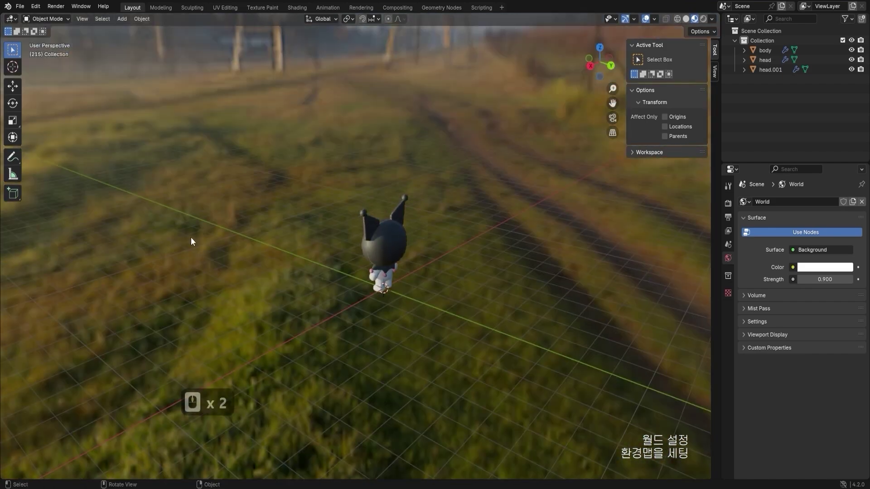
pyautogui.moveTo(191, 239); pyautogui.dragTo(425, 167, button='middle')
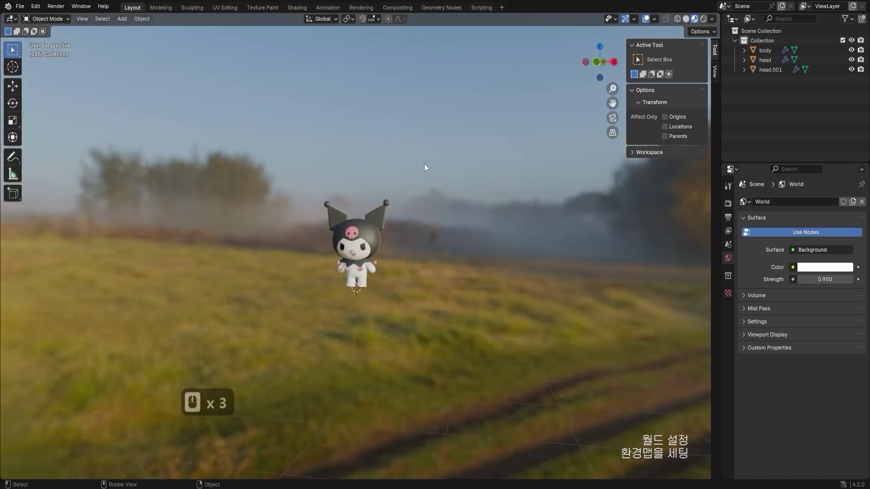
pyautogui.scroll(5, 371, 225)
pyautogui.moveTo(347, 262); pyautogui.dragTo(458, 213, button='middle')
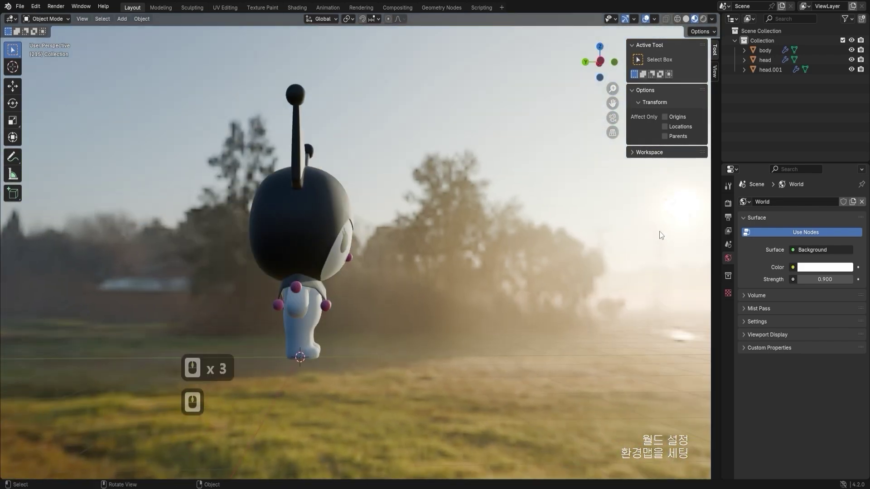
pyautogui.moveTo(659, 231); pyautogui.dragTo(493, 240, button='middle')
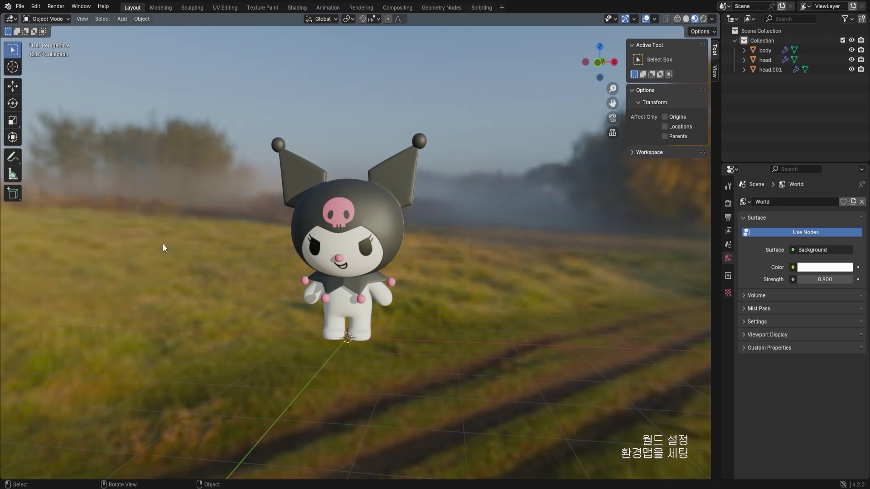
pyautogui.moveTo(542, 273); pyautogui.dragTo(454, 291, button='middle')
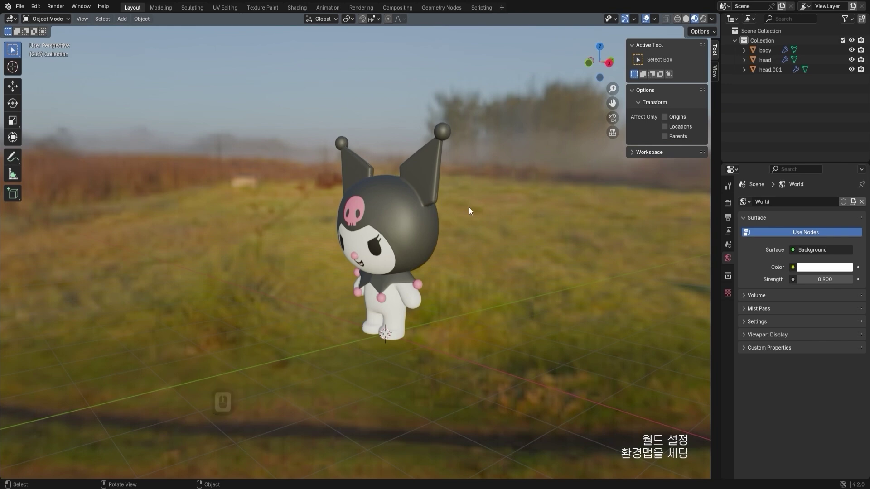
# - Try the dark studio environment with the round bright lamp as the preview lighting and look at the character in it
pyautogui.click(712, 19)
pyautogui.click(709, 96)
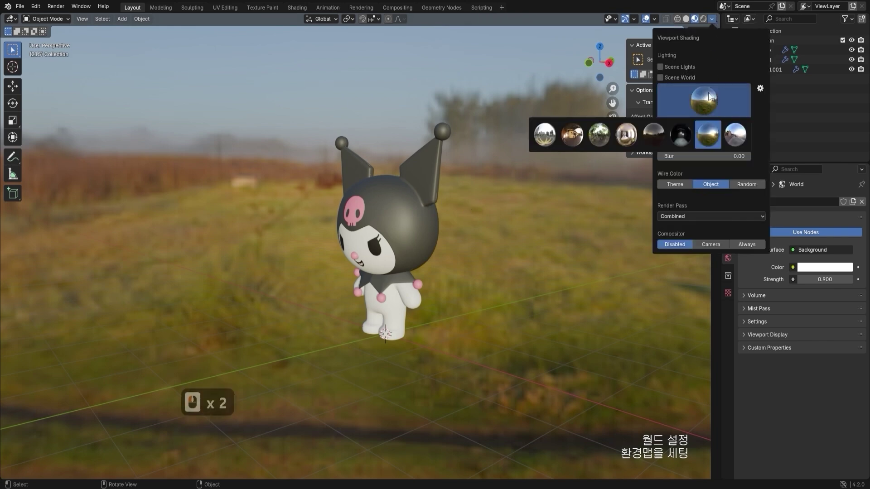
pyautogui.click(681, 135)
pyautogui.moveTo(384, 204); pyautogui.dragTo(508, 159, button='middle')
pyautogui.scroll(-3, 392, 210)
# - Hide the floor grid and the X and Y axis lines in the viewport overlays
pyautogui.click(653, 19)
pyautogui.click(630, 65)
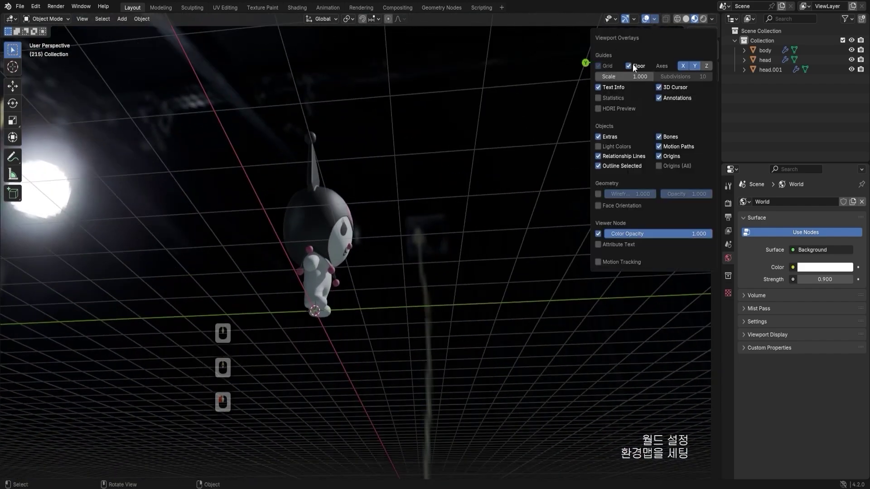
pyautogui.moveTo(394, 174); pyautogui.dragTo(191, 104, button='middle')
pyautogui.click(653, 19)
pyautogui.click(683, 66)
pyautogui.click(695, 66)
pyautogui.press('n')
# - Examine how the bright lamp in the dark studio environment lights the character from several angles and distances
pyautogui.scroll(-2, 191, 107)
pyautogui.moveTo(307, 156); pyautogui.dragTo(491, 161, button='middle')
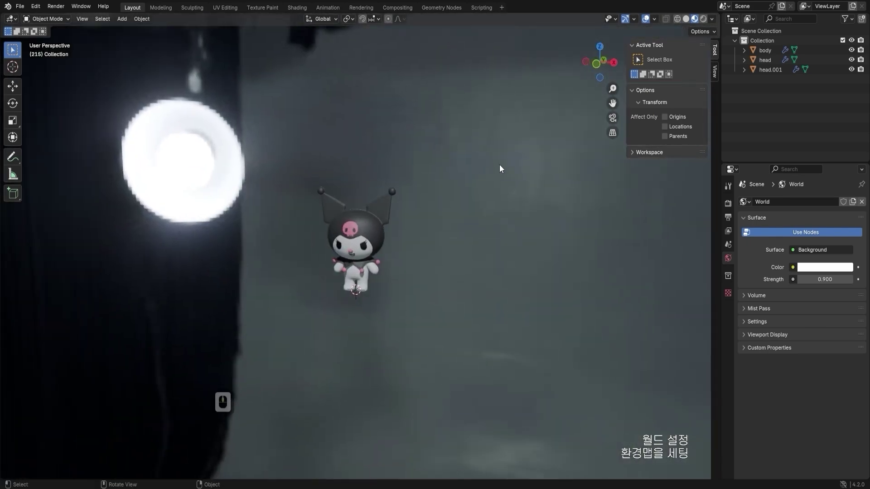
pyautogui.moveTo(403, 222); pyautogui.dragTo(165, 174, button='middle')
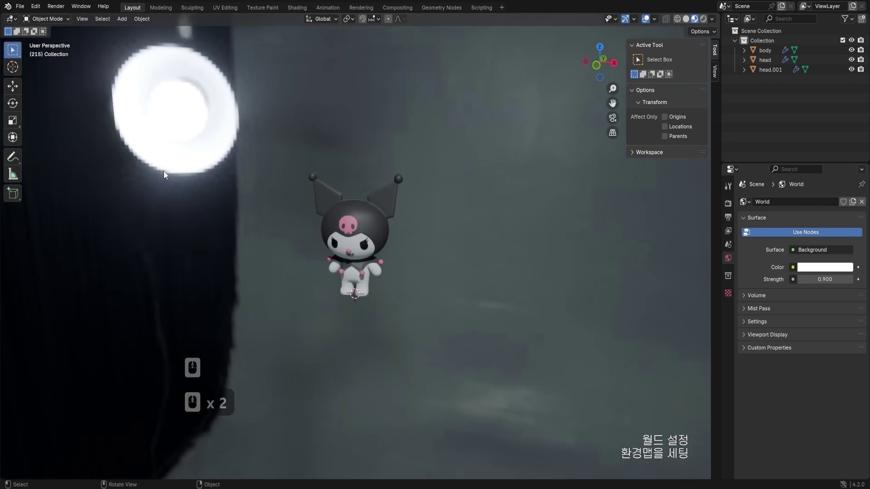
pyautogui.scroll(-4, 305, 216)
pyautogui.moveTo(305, 217); pyautogui.dragTo(211, 260, button='middle')
pyautogui.scroll(2, 397, 227)
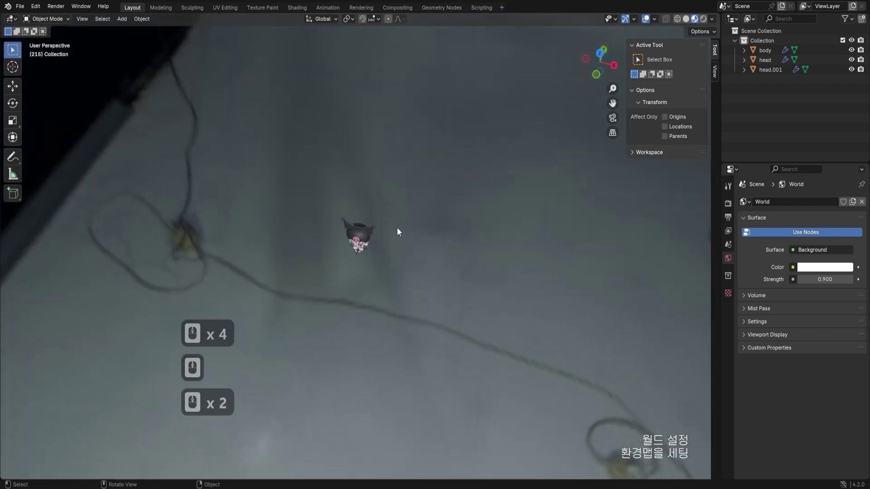
pyautogui.moveTo(337, 180); pyautogui.dragTo(468, 152, button='middle')
pyautogui.scroll(2, 552, 244)
pyautogui.moveTo(524, 160); pyautogui.dragTo(408, 175, button='middle')
pyautogui.scroll(6, 374, 237)
pyautogui.scroll(4, 372, 238)
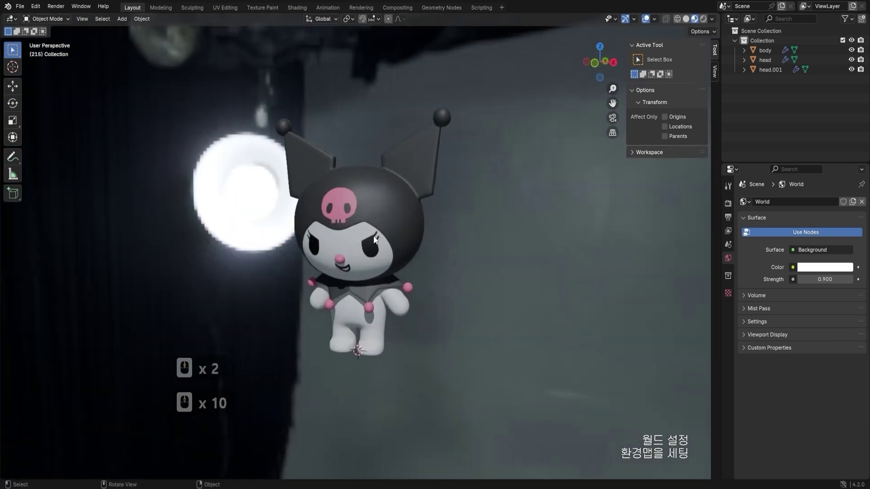
pyautogui.moveTo(373, 238); pyautogui.dragTo(256, 250, button='middle')
pyautogui.scroll(-4, 332, 218)
pyautogui.moveTo(331, 219); pyautogui.dragTo(346, 235, button='middle')
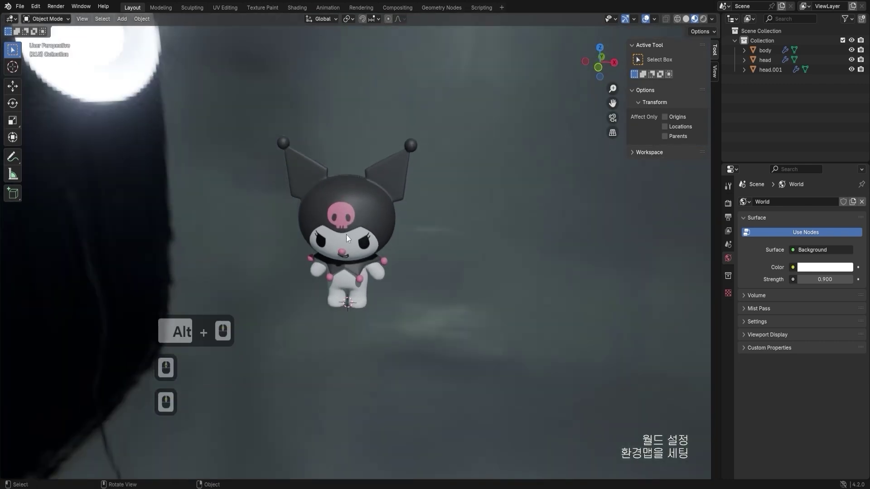
pyautogui.scroll(-1, 370, 265)
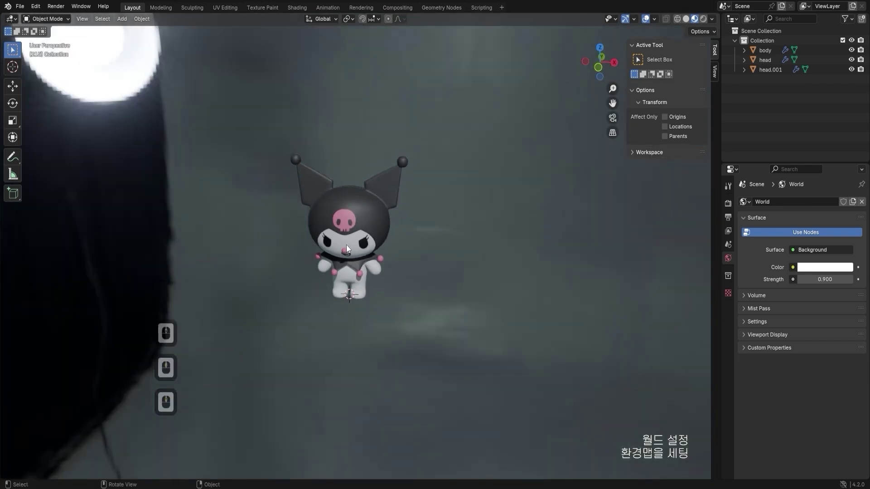
# - Change the preview environment to the indoor room with the desk and wall-mounted screen
pyautogui.click(712, 19)
pyautogui.click(696, 96)
pyautogui.click(626, 135)
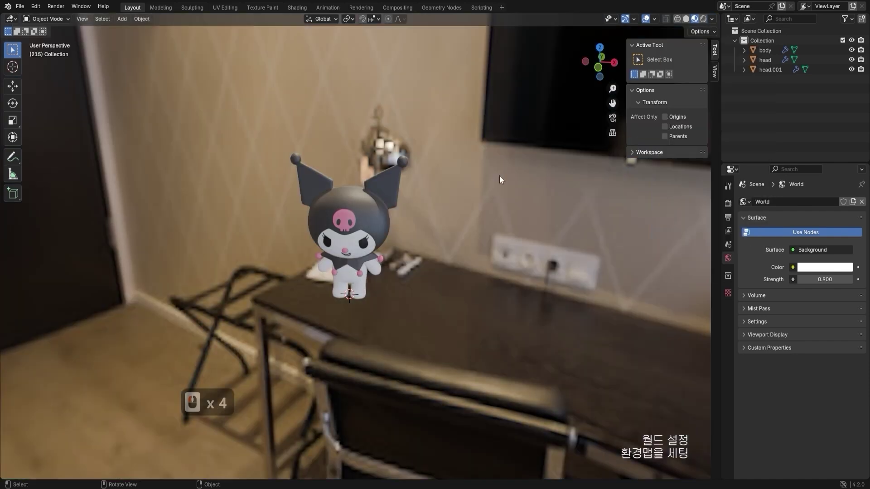
# - Examine the character's lighting in the indoor room environment from the front, behind and below
pyautogui.moveTo(500, 175); pyautogui.dragTo(386, 173, button='middle')
pyautogui.moveTo(499, 143); pyautogui.dragTo(466, 212, button='middle')
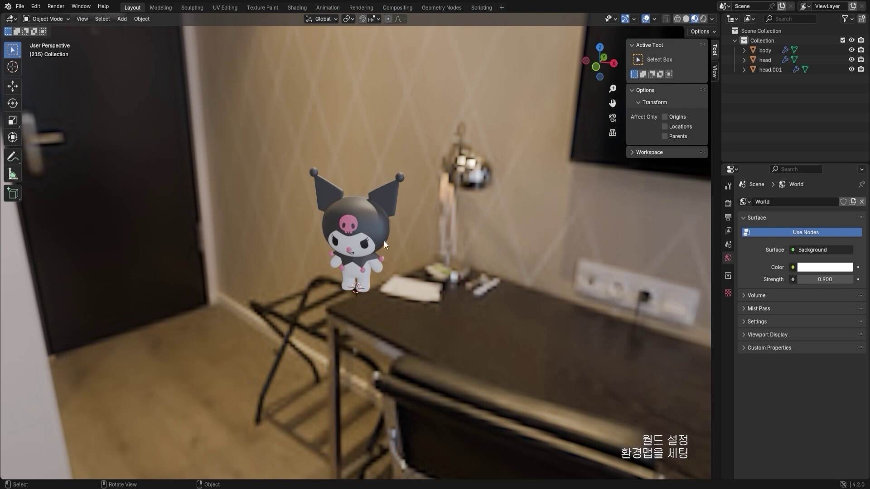
pyautogui.click(358, 252)
pyautogui.moveTo(357, 251); pyautogui.dragTo(319, 115, button='middle')
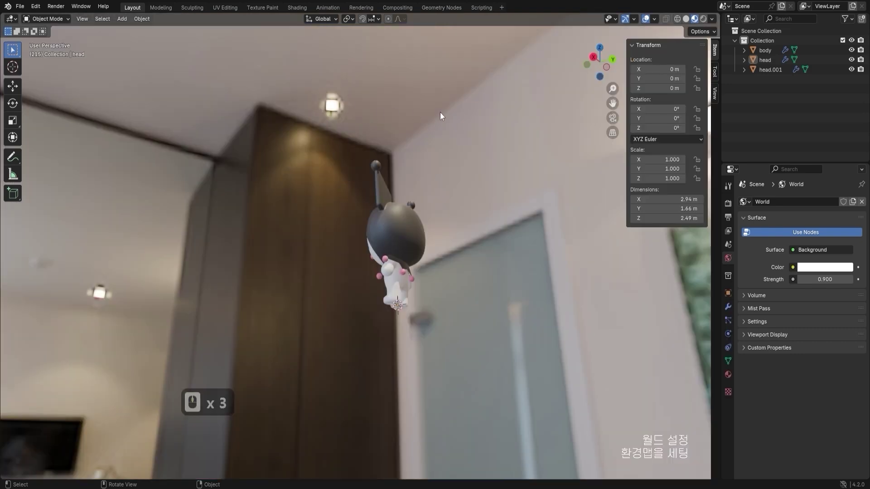
pyautogui.moveTo(440, 113); pyautogui.dragTo(353, 227, button='middle')
pyautogui.scroll(2, 317, 217)
pyautogui.scroll(3, 353, 226)
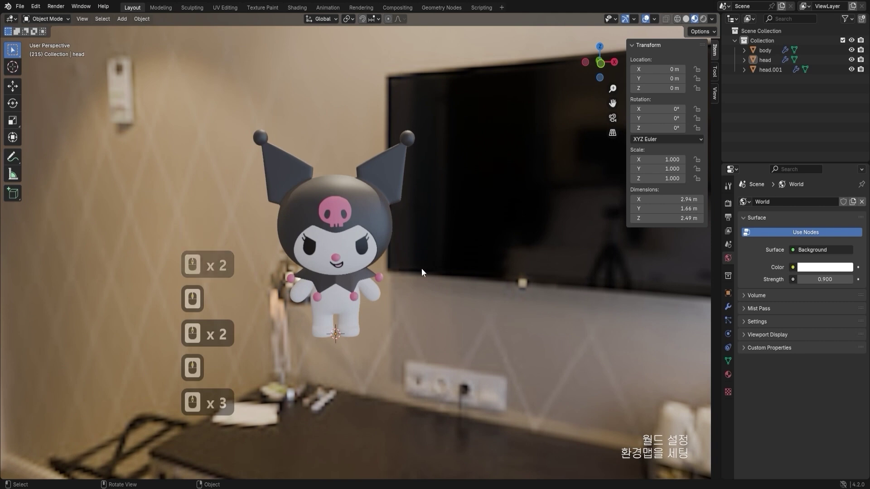
pyautogui.moveTo(421, 268); pyautogui.dragTo(468, 236, button='middle')
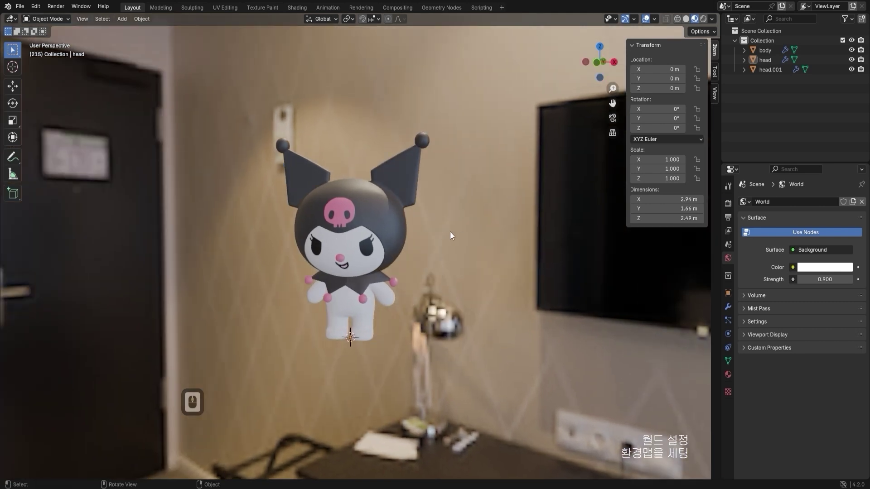
# - Check the available preview environments and compare the Material Preview lighting with the Rendered world background from the front
pyautogui.click(712, 19)
pyautogui.click(704, 100)
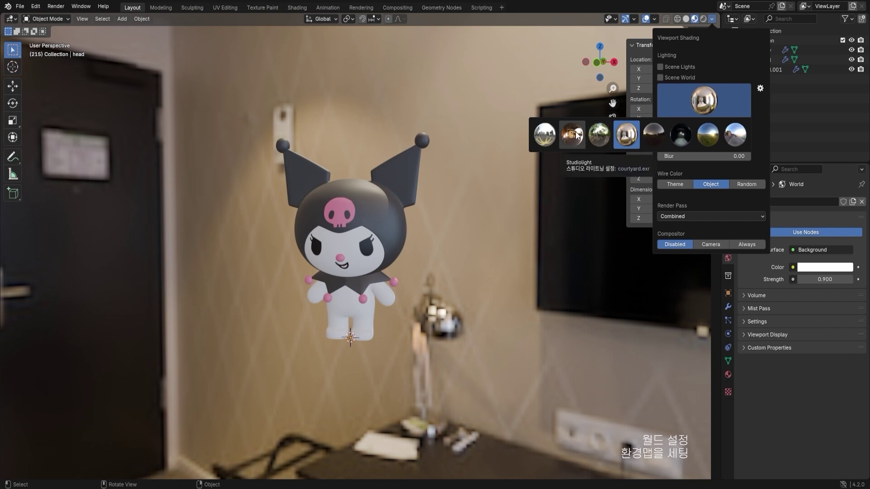
pyautogui.click(372, 107)
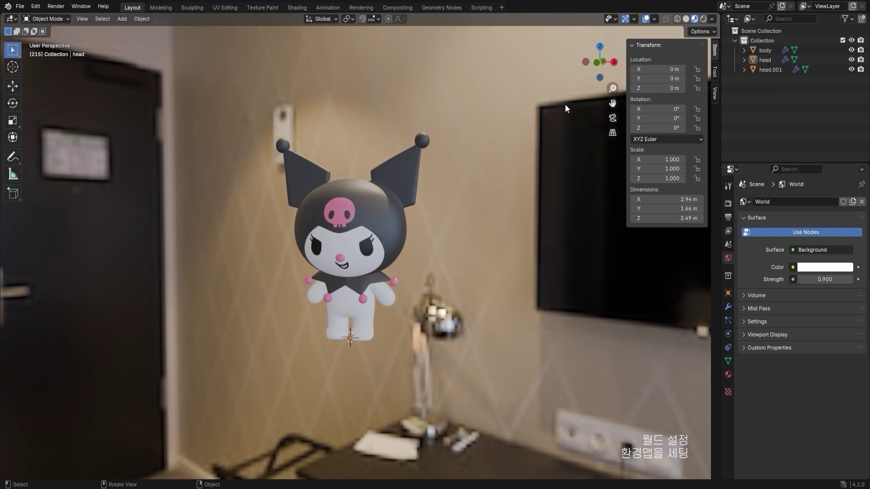
pyautogui.click(703, 19)
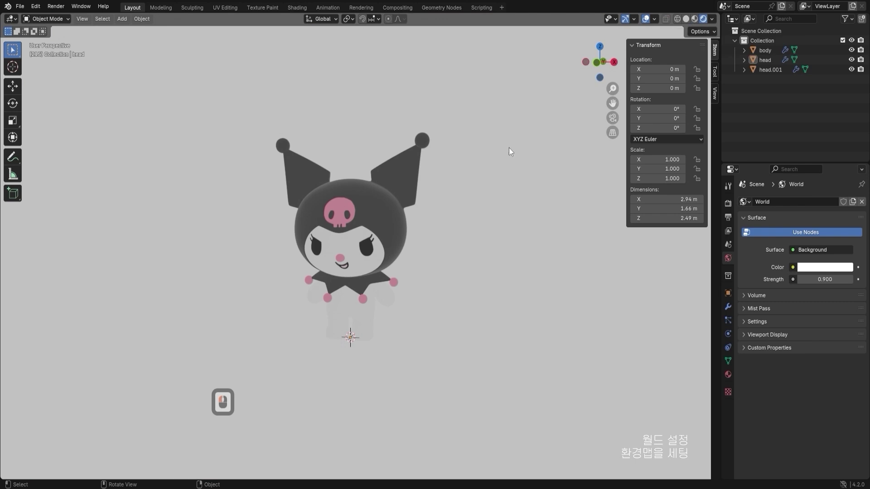
pyautogui.keyDown('alt'); pyautogui.moveTo(509, 148); pyautogui.dragTo(517, 149, button='middle'); pyautogui.keyUp('alt')
pyautogui.click(694, 19)
pyautogui.click(713, 19)
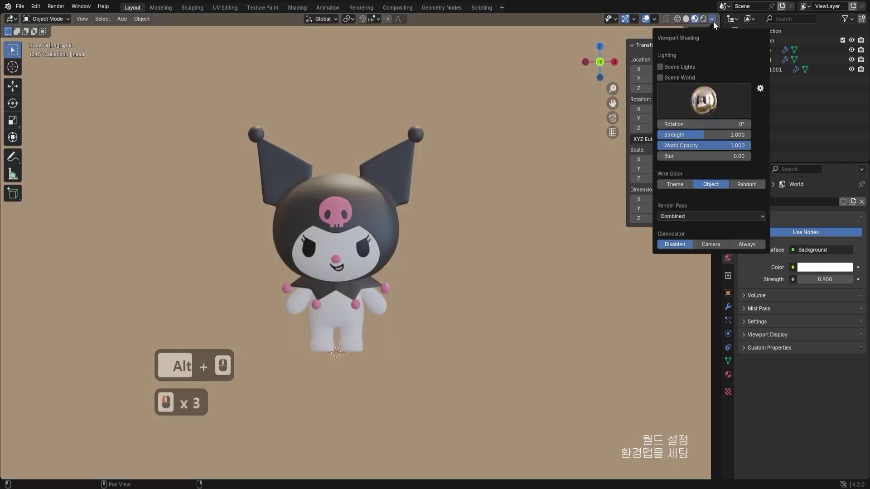
pyautogui.click(719, 106)
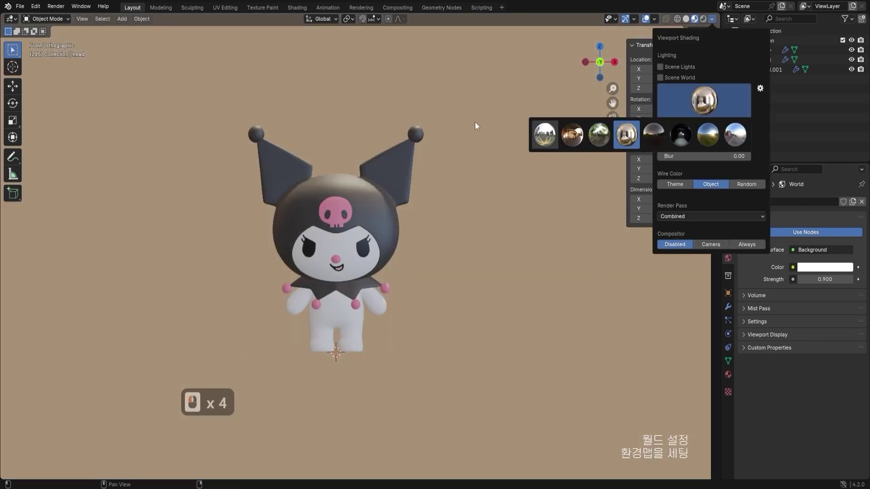
pyautogui.click(698, 27)
pyautogui.click(705, 21)
pyautogui.click(704, 19)
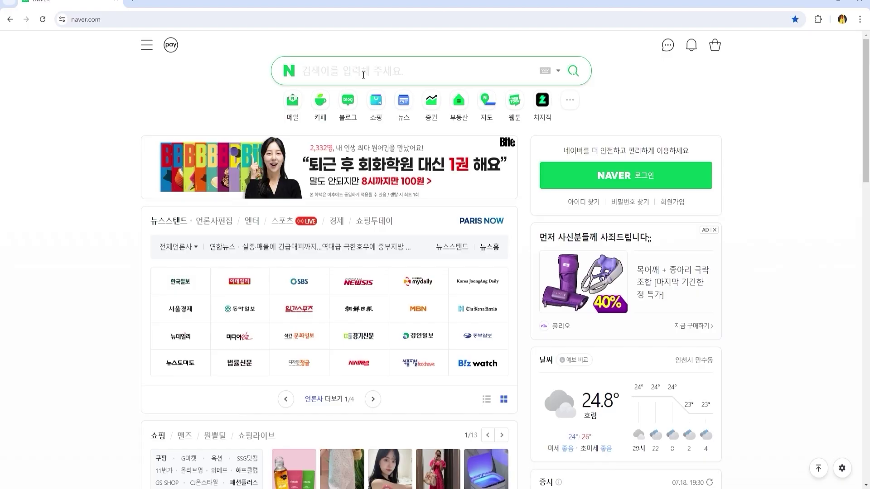
# - Switch to the web browser, search Naver for "폴리헤븐" and open the Poly Haven site, dismissing the translation popup
pyautogui.write('폴리헤븐')
pyautogui.press('Return')
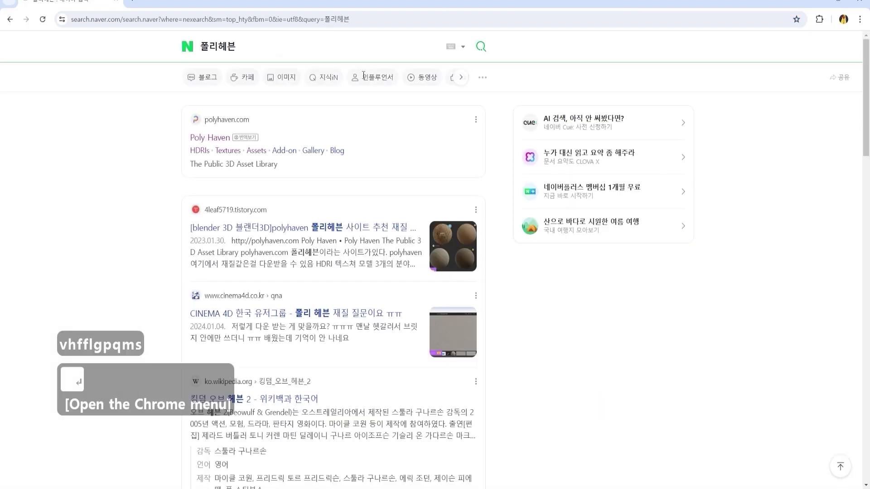
pyautogui.click(210, 141)
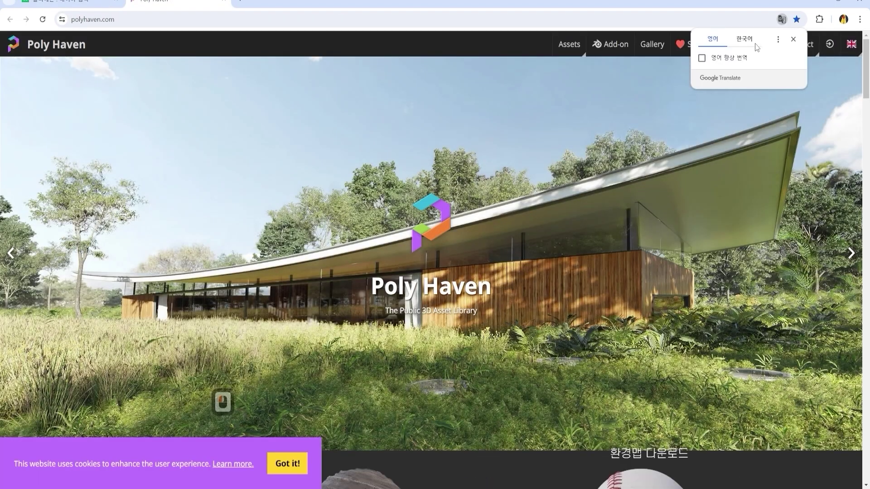
pyautogui.click(793, 39)
# - Open Poly Haven's HDRIs category and browse the environment thumbnails for a suitable lighting map
pyautogui.moveTo(566, 55)
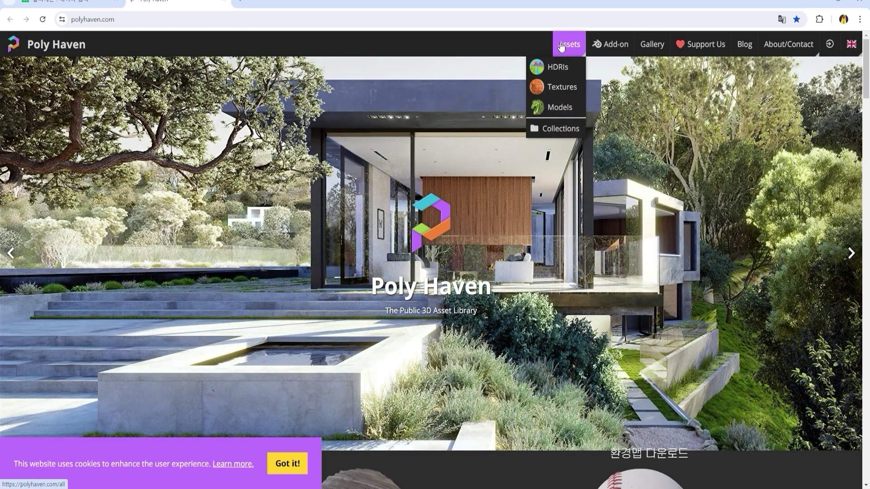
pyautogui.click(567, 68)
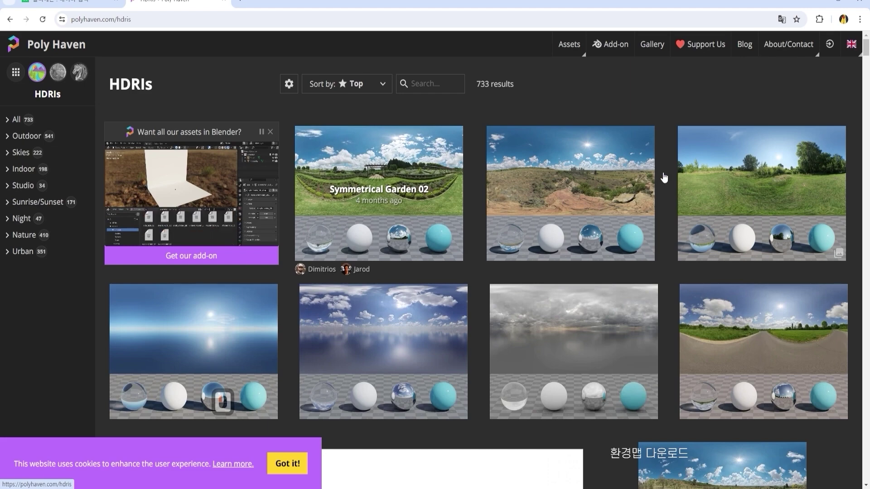
pyautogui.scroll(-2, 339, 220)
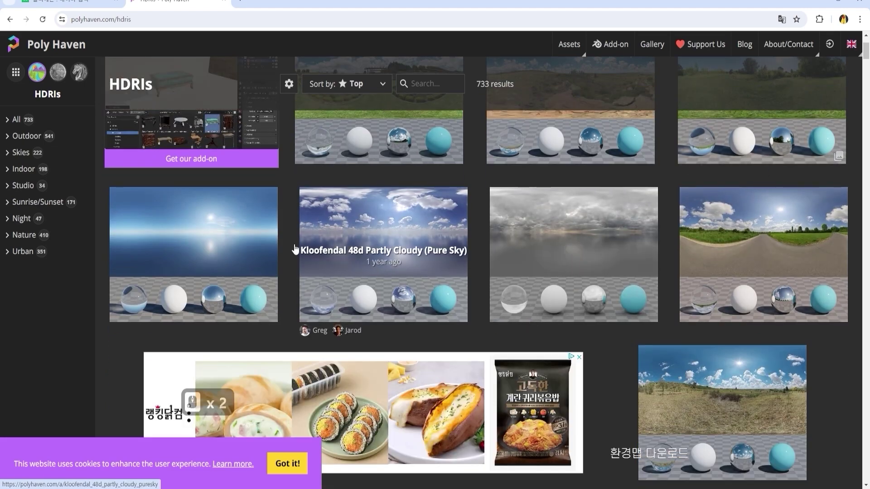
pyautogui.scroll(-3, 791, 248)
pyautogui.scroll(11, 791, 248)
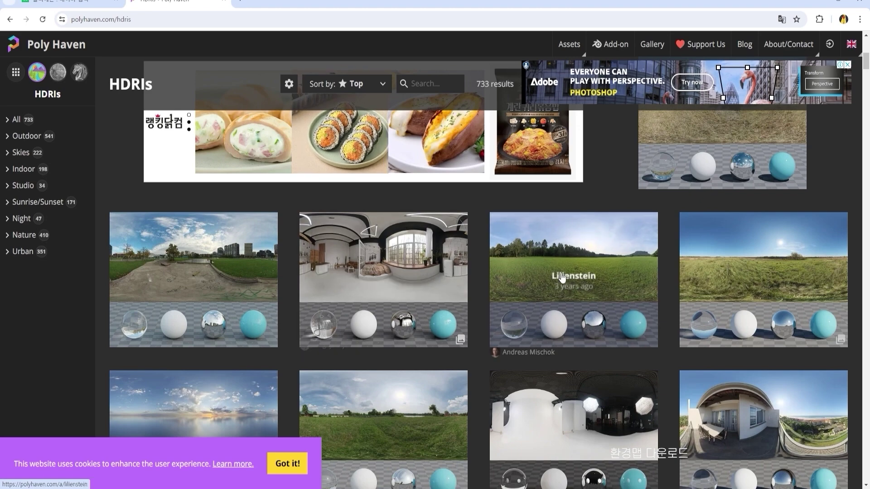
pyautogui.scroll(-3, 628, 259)
pyautogui.scroll(-3, 629, 259)
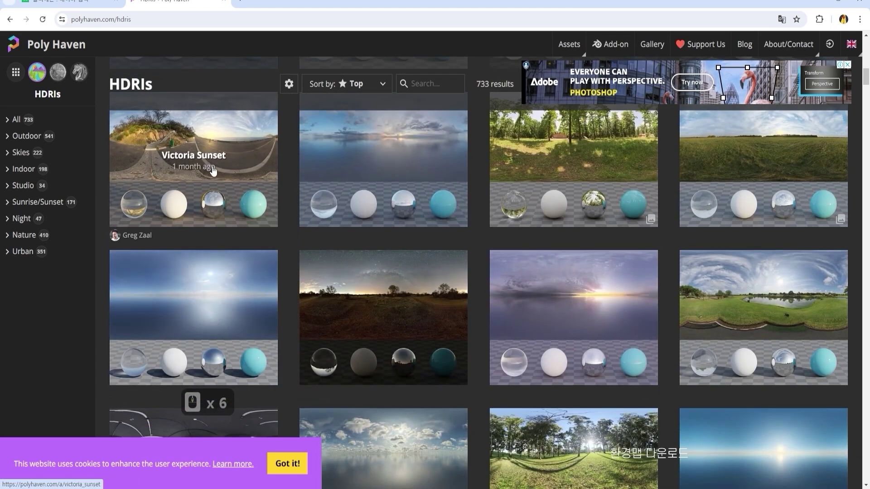
pyautogui.scroll(-15, 515, 217)
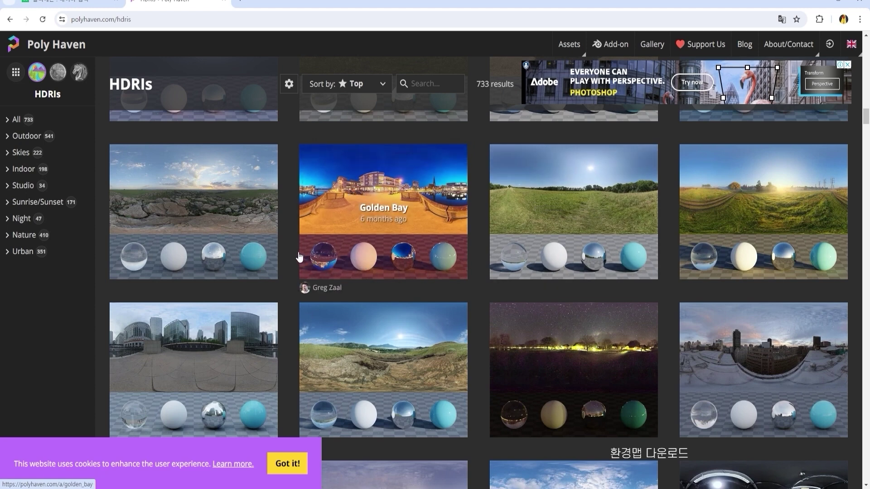
pyautogui.scroll(-3, 177, 256)
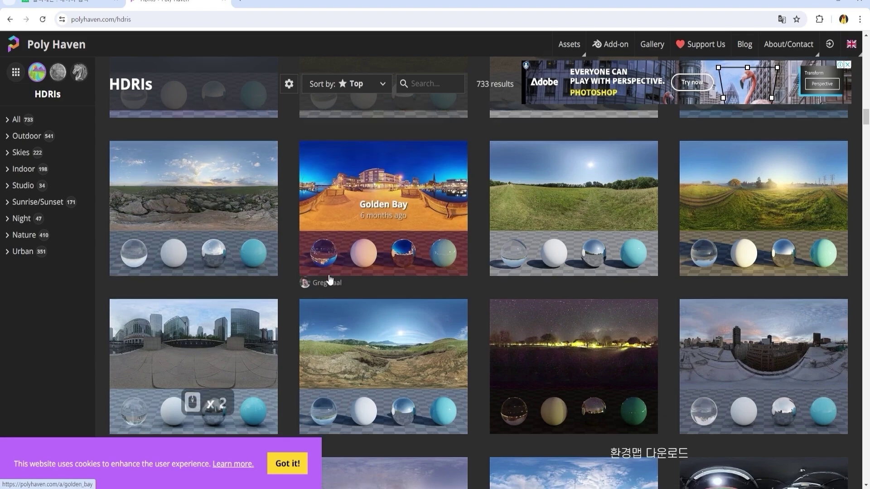
pyautogui.scroll(-3, 190, 252)
pyautogui.scroll(-5, 516, 251)
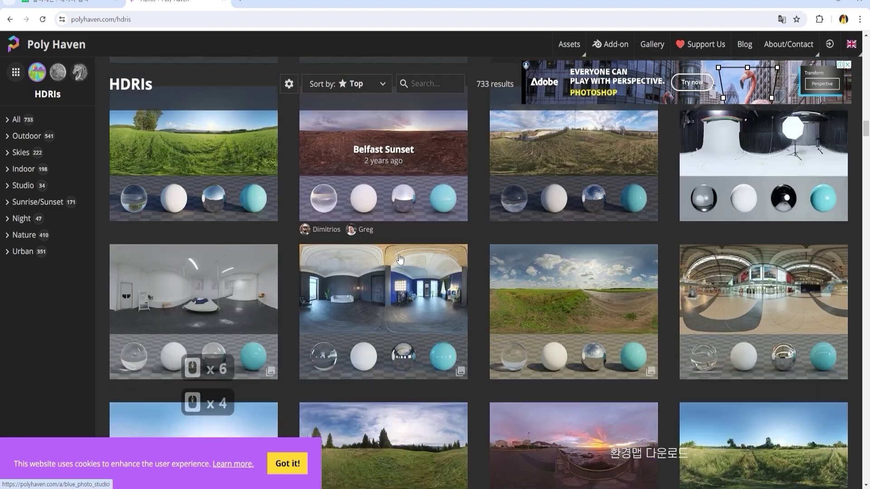
pyautogui.scroll(-15, 320, 326)
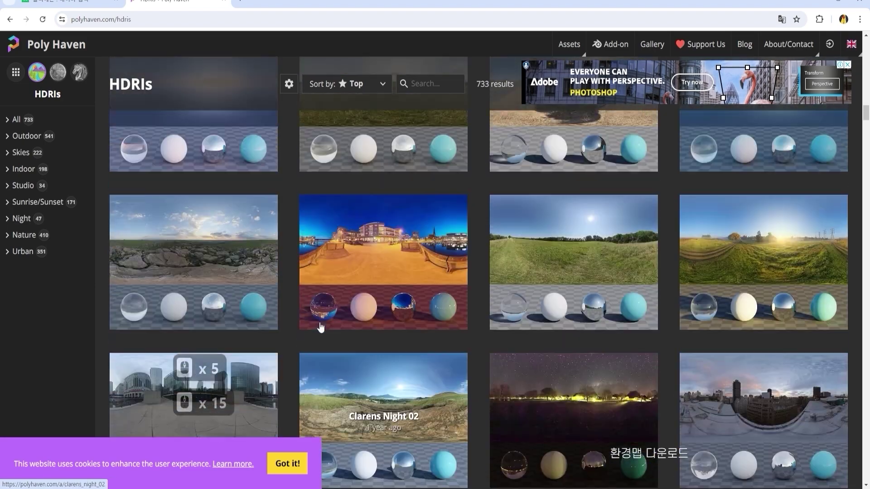
pyautogui.scroll(-20, 321, 327)
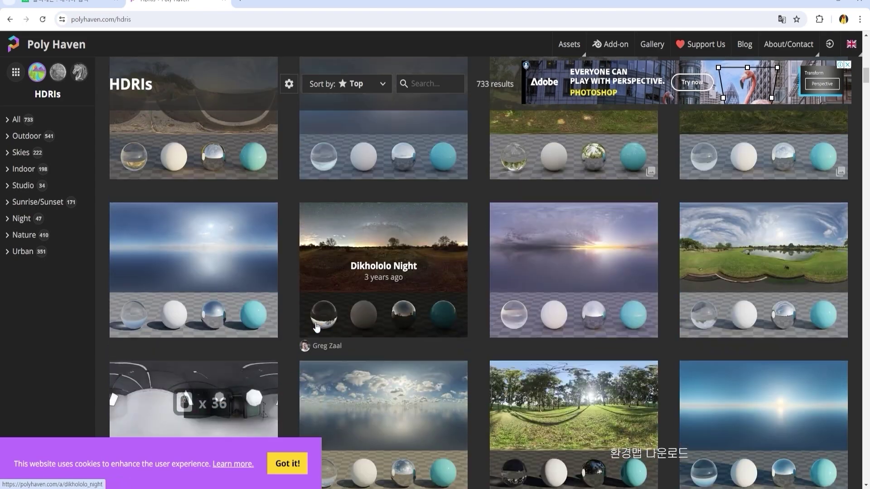
pyautogui.scroll(-9, 312, 326)
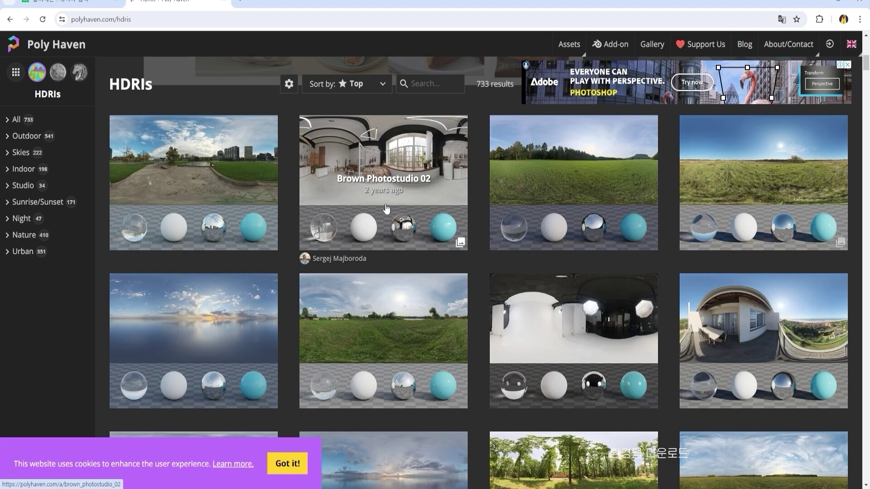
# - Open the Brown Photostudio 02 HDRI and download it at 2K resolution in HDR format
pyautogui.click(385, 209)
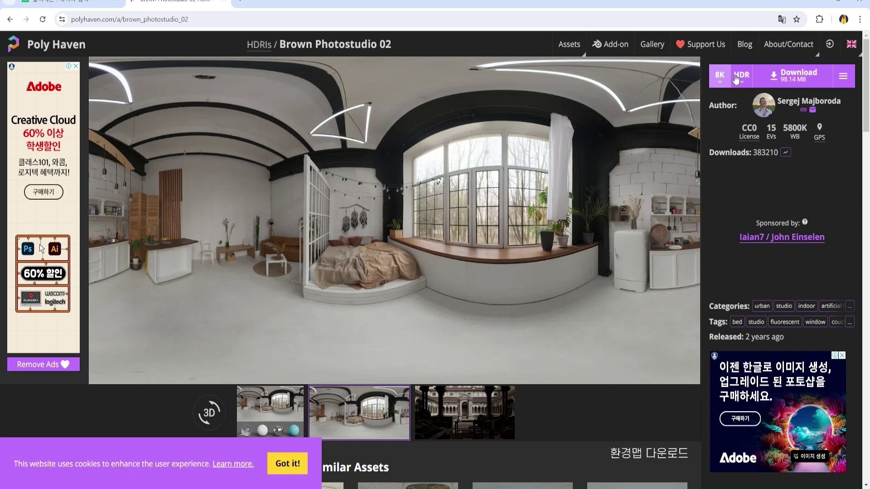
pyautogui.click(719, 78)
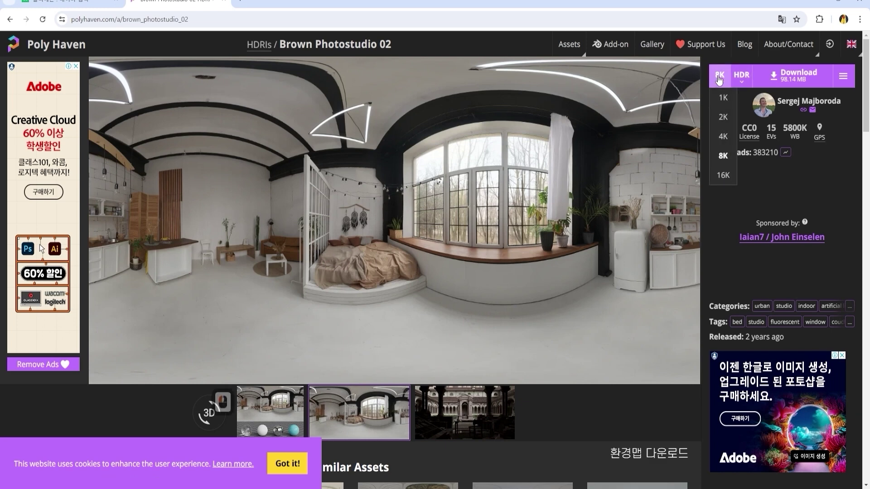
pyautogui.click(724, 119)
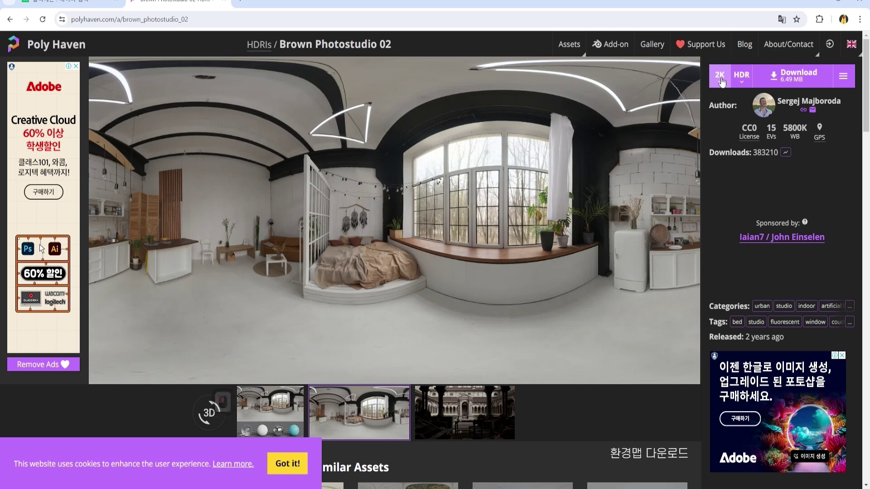
pyautogui.click(786, 81)
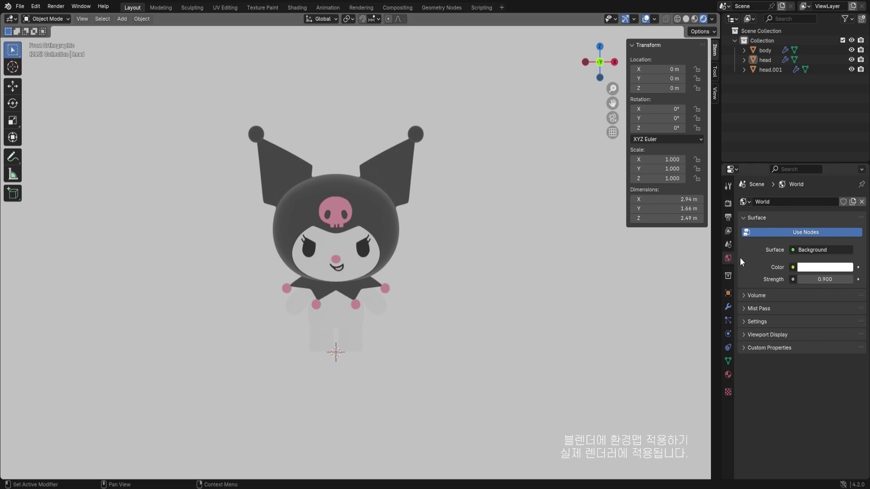
pyautogui.click(796, 267)
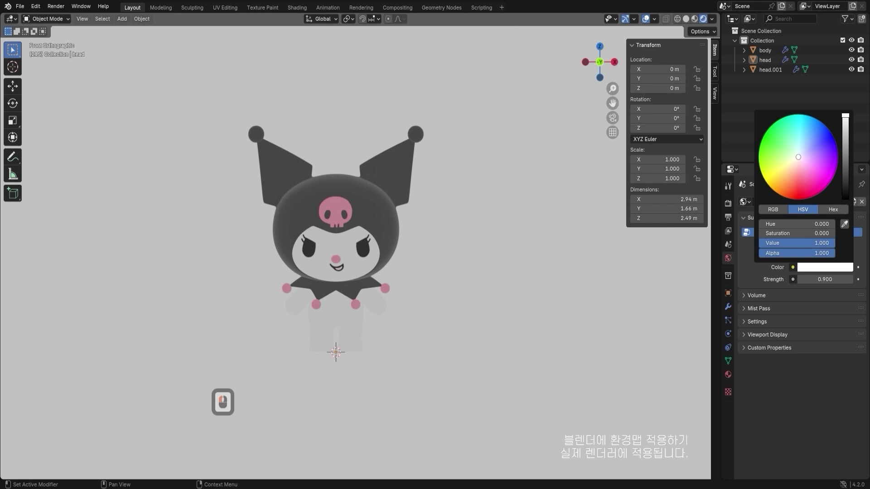
pyautogui.click(833, 166)
pyautogui.click(831, 158)
pyautogui.click(818, 146)
pyautogui.click(806, 139)
pyautogui.press('Escape')
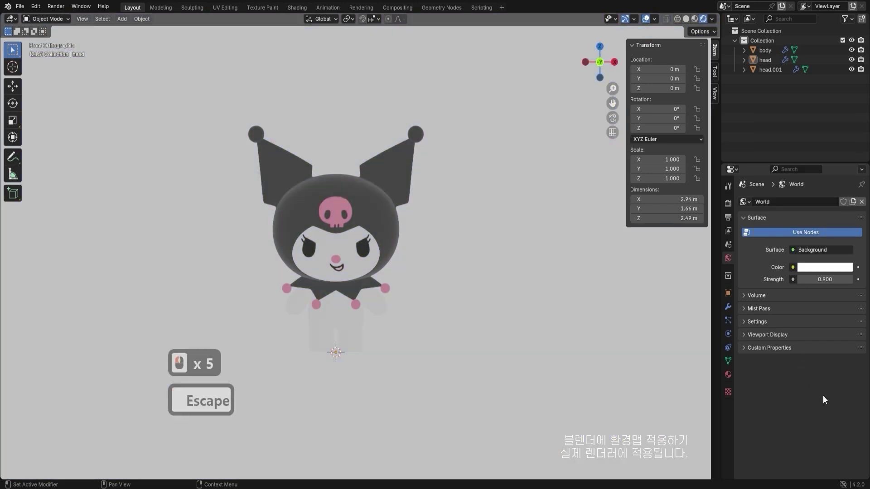
pyautogui.click(779, 377)
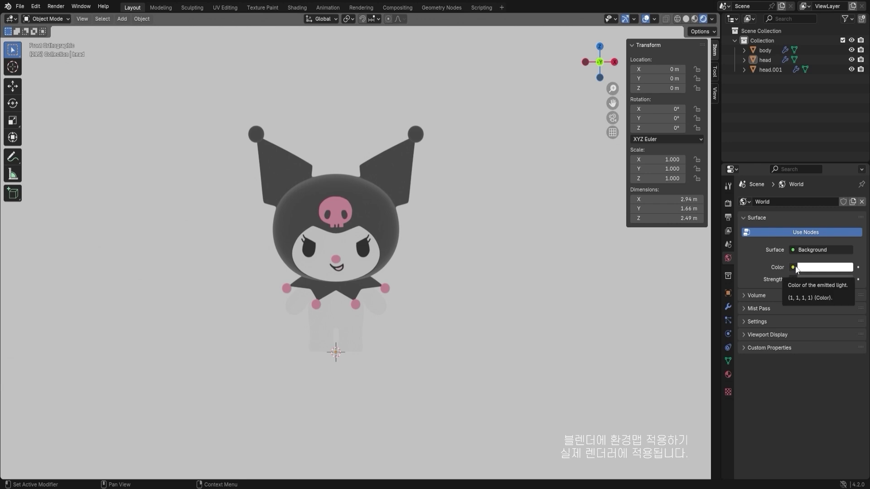
pyautogui.click(815, 417)
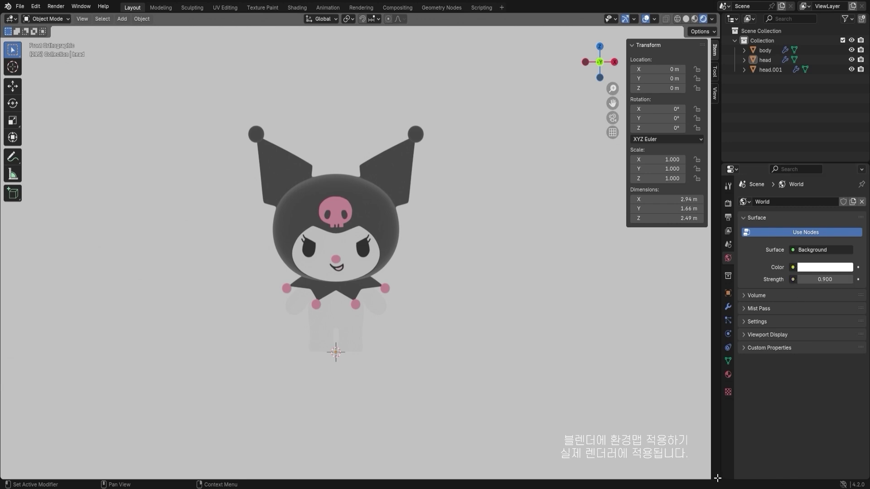
# - Split the 3D viewport into upper and lower areas and turn the lower one into a Shader Editor
pyautogui.moveTo(721, 388); pyautogui.dragTo(464, 285)
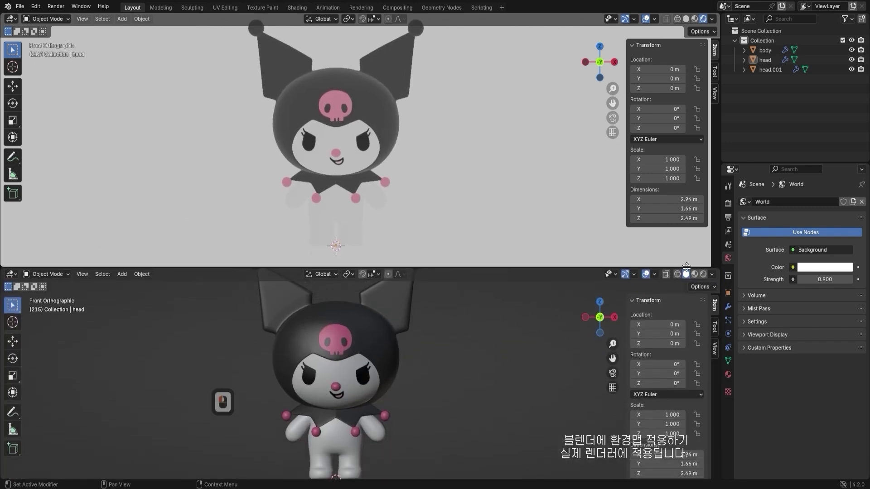
pyautogui.click(11, 274)
pyautogui.click(39, 360)
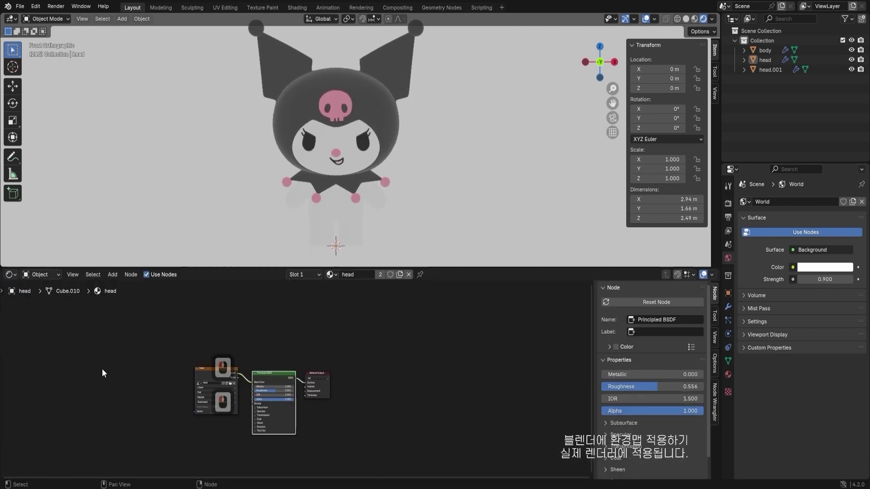
pyautogui.scroll(3, 271, 343)
pyautogui.moveTo(271, 344); pyautogui.dragTo(395, 321, button='middle')
pyautogui.scroll(3, 317, 303)
pyautogui.moveTo(312, 301); pyautogui.dragTo(265, 303)
pyautogui.click(265, 303)
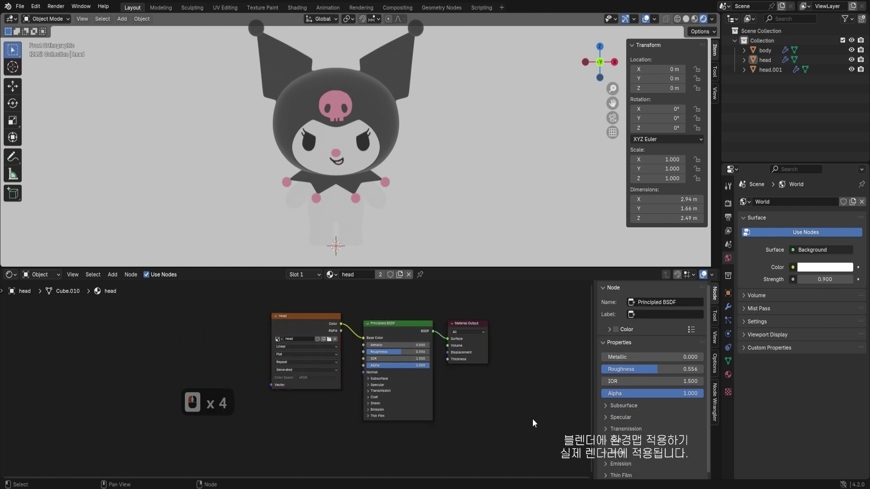
pyautogui.moveTo(538, 431); pyautogui.dragTo(493, 422)
pyautogui.click(253, 302)
pyautogui.click(493, 421)
pyautogui.click(78, 321)
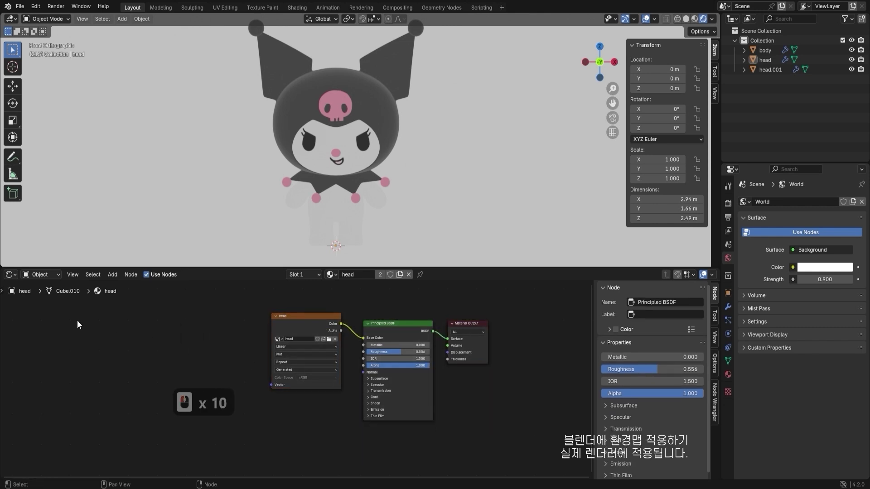
# - Switch the Shader Editor from the head material to the World shader nodes
pyautogui.click(37, 273)
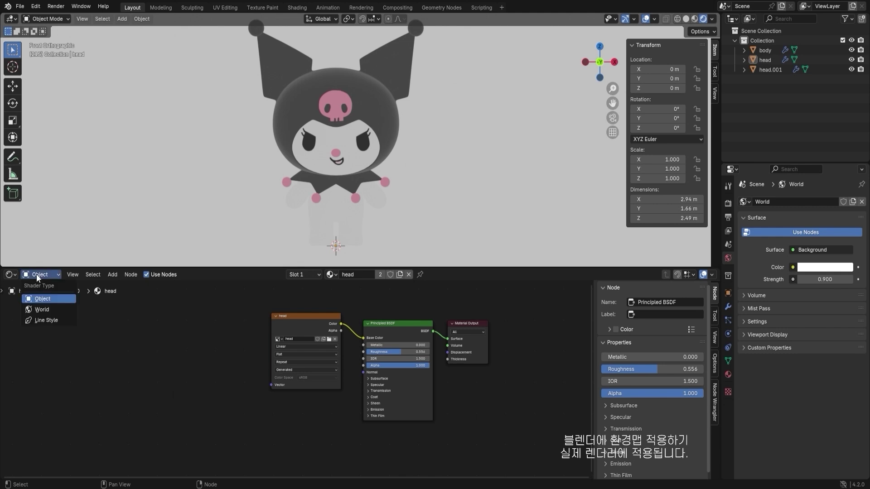
pyautogui.click(44, 309)
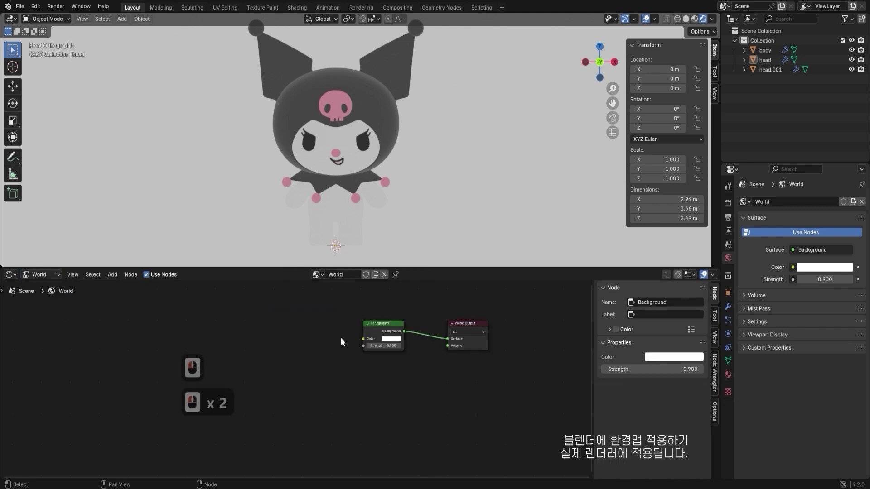
pyautogui.scroll(4, 341, 337)
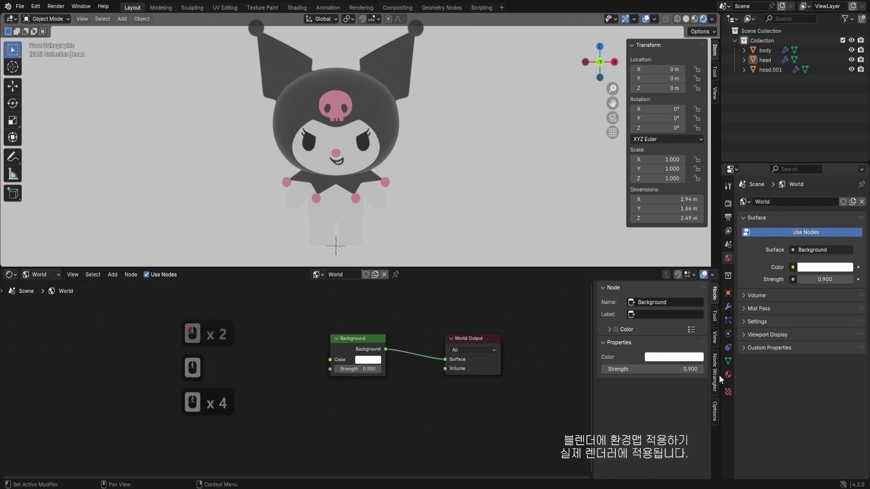
# - Change the world Background node's colour to a saturated blue
pyautogui.click(368, 360)
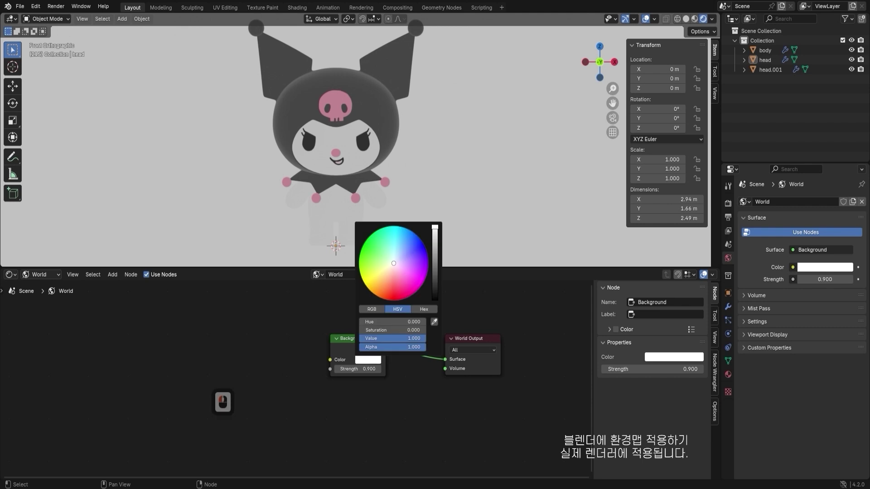
pyautogui.click(372, 282)
pyautogui.click(375, 359)
pyautogui.scroll(2, 371, 349)
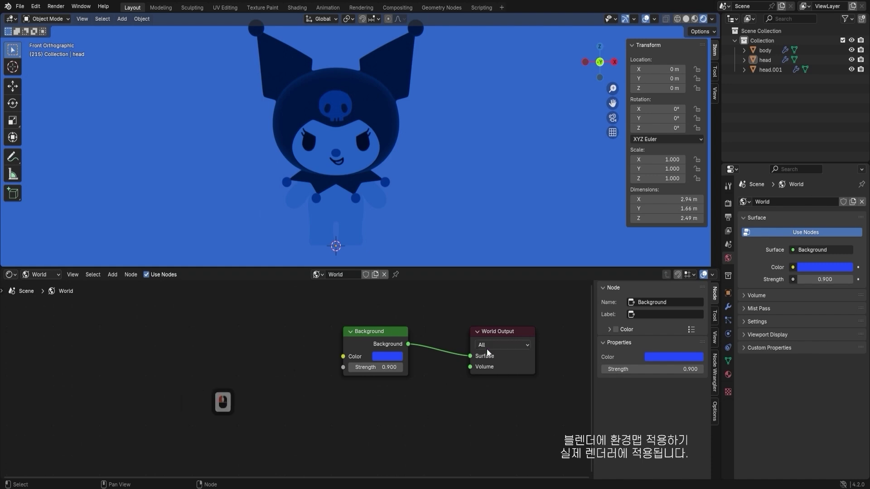
# - Place the World Output node slightly closer to the Background node and compare the head's material properties with the World properties
pyautogui.moveTo(485, 366); pyautogui.dragTo(467, 373)
pyautogui.click(380, 334)
pyautogui.click(728, 374)
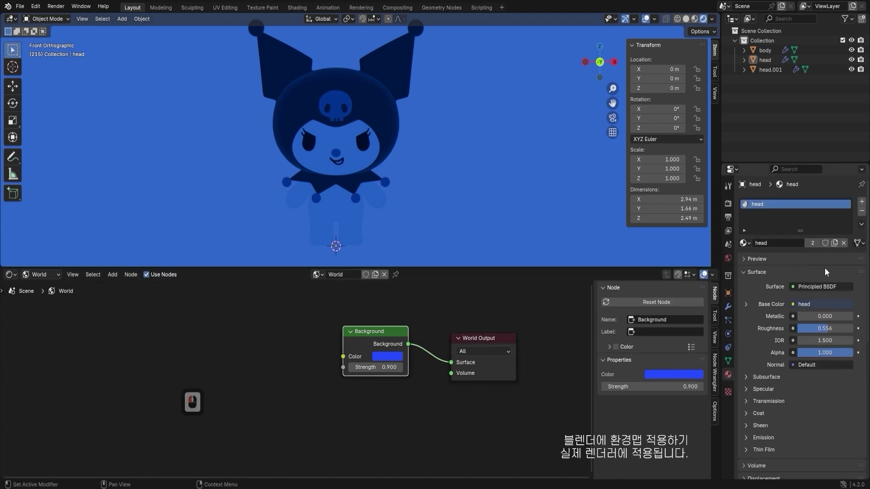
pyautogui.click(728, 258)
pyautogui.click(283, 369)
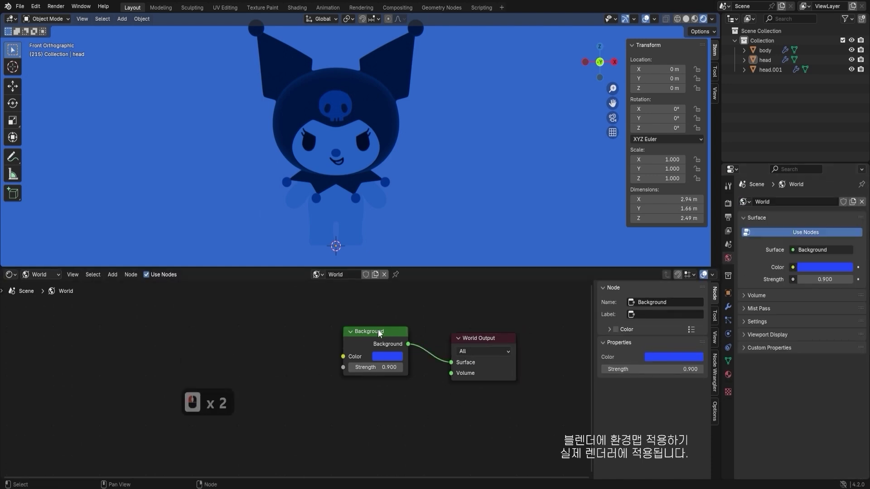
pyautogui.click(378, 329)
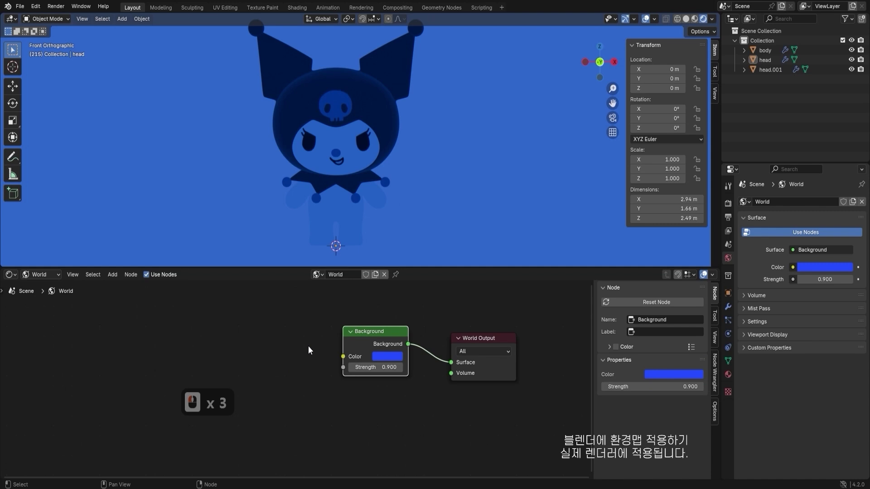
pyautogui.click(308, 346)
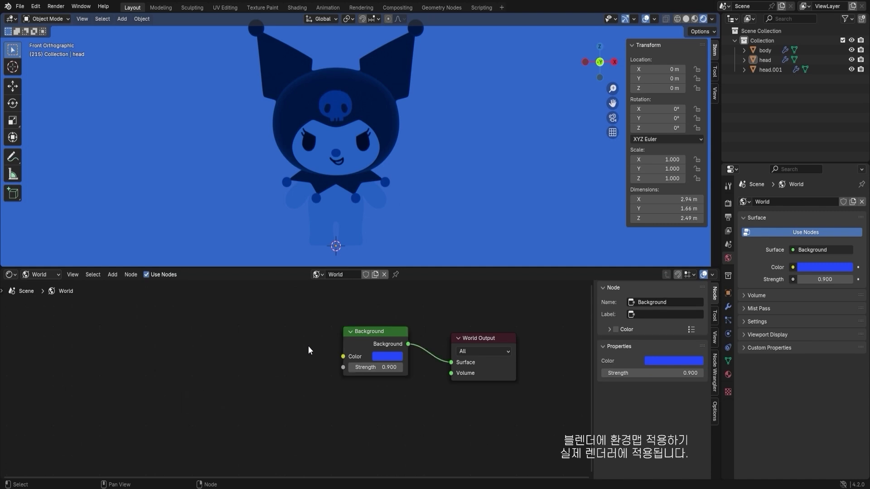
pyautogui.click(792, 267)
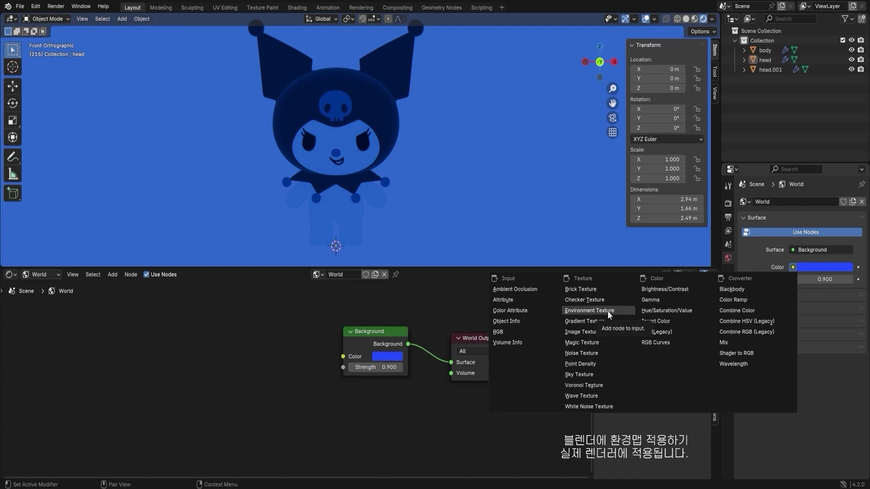
pyautogui.click(247, 358)
pyautogui.click(268, 350)
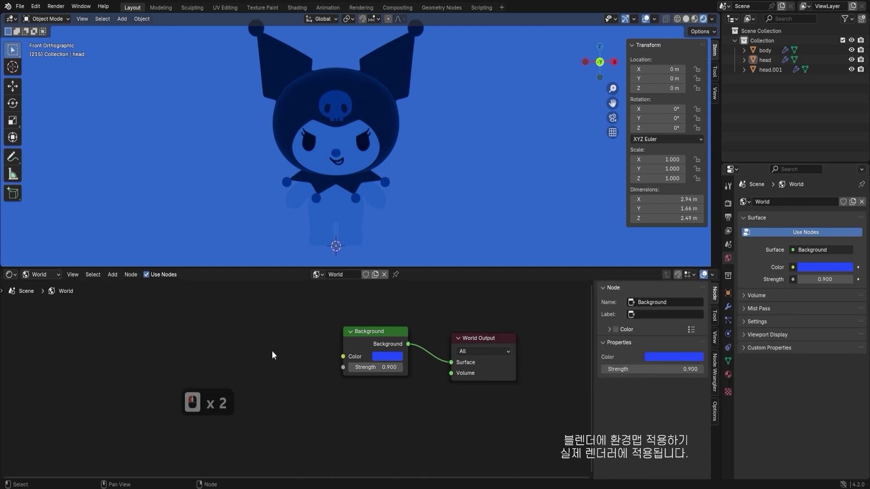
# - Add an Environment Texture node to the world shader and connect its Color output to the Background node's Color input
pyautogui.hotkey('shift', 'a')
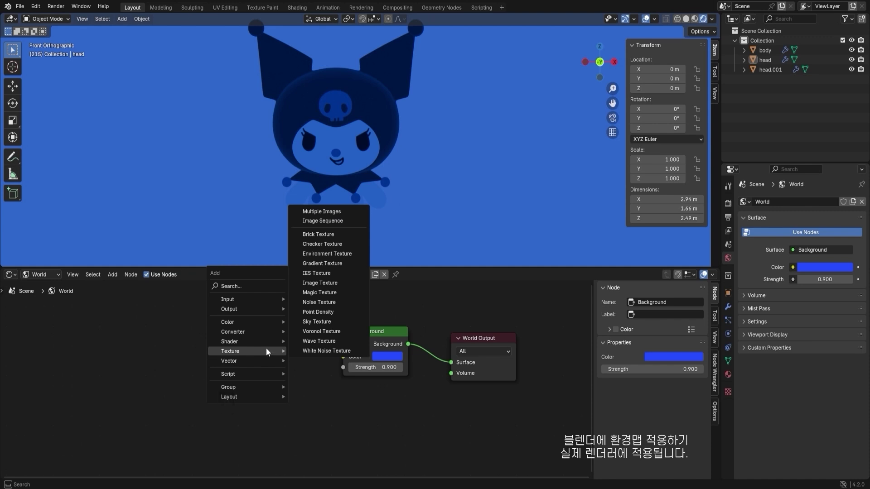
pyautogui.click(325, 256)
pyautogui.click(189, 315)
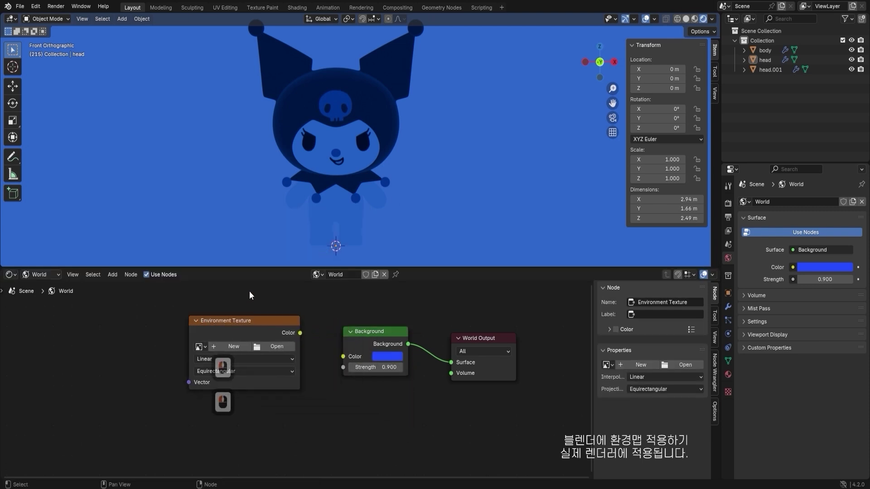
pyautogui.moveTo(301, 333); pyautogui.dragTo(341, 355)
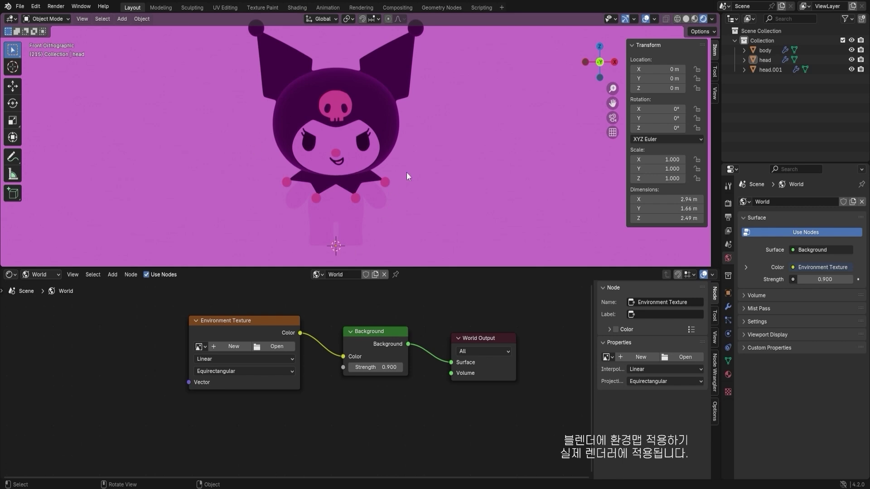
# - Load the image brown_photostudio_02_2k.hdr into the Environment Texture node
pyautogui.scroll(-5, 406, 176)
pyautogui.moveTo(396, 193)
pyautogui.mouseDown(button='middle')
pyautogui.moveTo(396, 229)
pyautogui.moveTo(411, 200)
pyautogui.moveTo(399, 181)
pyautogui.mouseUp(button='middle')
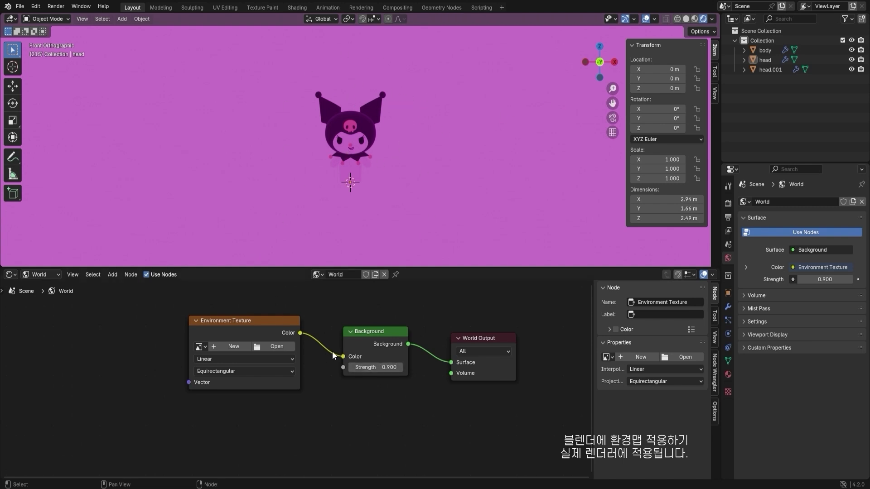
pyautogui.click(270, 344)
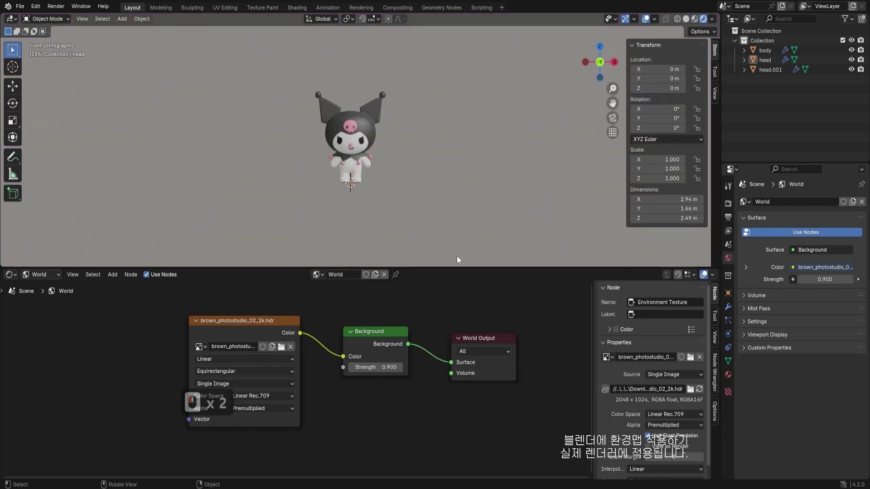
# - Enlarge the 3D viewport area above the Shader Editor and set the Background node's strength to 1
pyautogui.moveTo(457, 266); pyautogui.dragTo(457, 308)
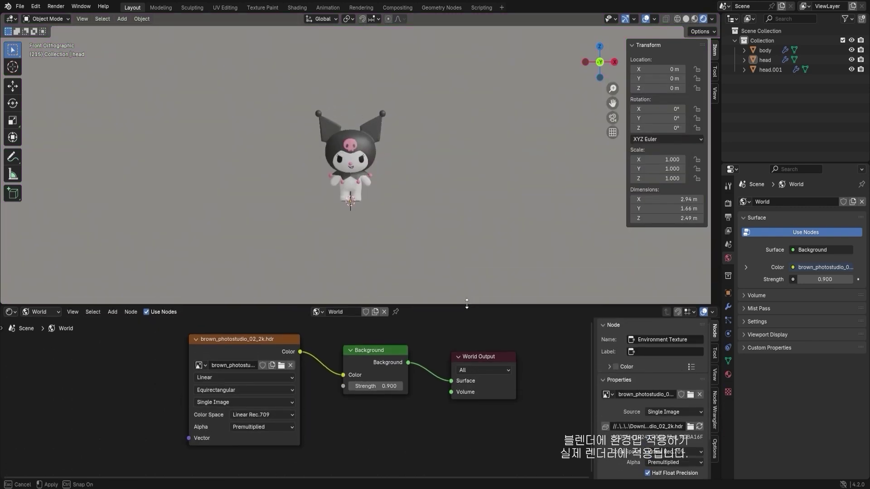
pyautogui.doubleClick(376, 388)
pyautogui.write('1')
pyautogui.press('Return')
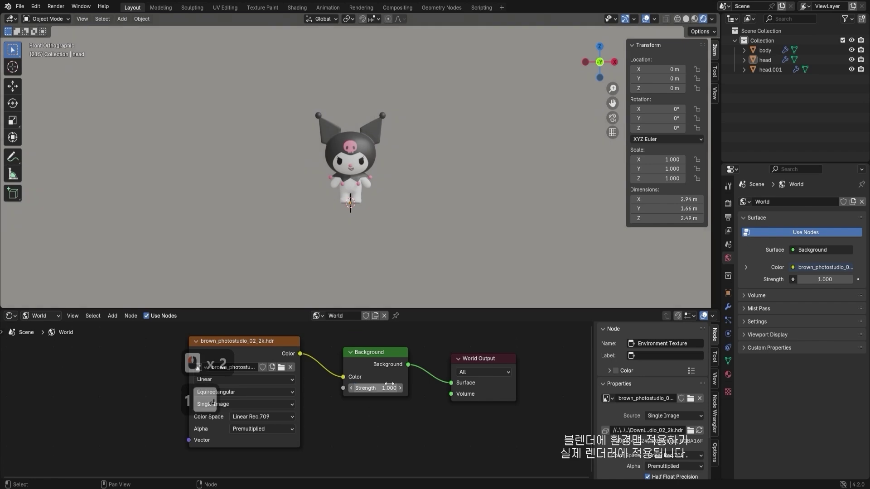
# - Examine the character against the HDRI room background from several angles and distances to judge the lighting
pyautogui.moveTo(393, 188)
pyautogui.mouseDown(button='middle')
pyautogui.moveTo(365, 206)
pyautogui.moveTo(401, 193)
pyautogui.mouseUp(button='middle')
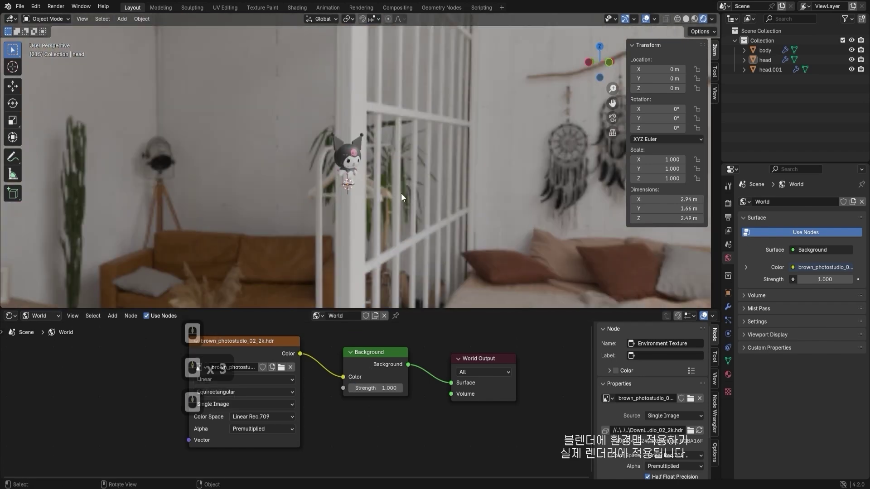
pyautogui.scroll(5, 401, 193)
pyautogui.moveTo(362, 173); pyautogui.dragTo(490, 61, button='middle')
pyautogui.scroll(2, 435, 170)
pyautogui.moveTo(505, 132); pyautogui.dragTo(394, 295, button='middle')
pyautogui.scroll(2, 303, 148)
pyautogui.scroll(3, 350, 154)
pyautogui.scroll(-4, 395, 176)
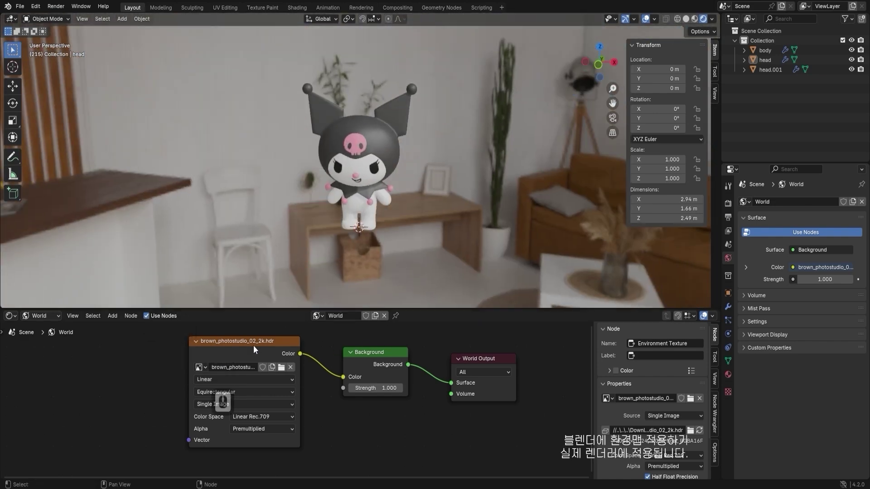
# - Place the Environment Texture node slightly closer to the Background node and set the world background strength to 0.9
pyautogui.moveTo(257, 344); pyautogui.dragTo(261, 346)
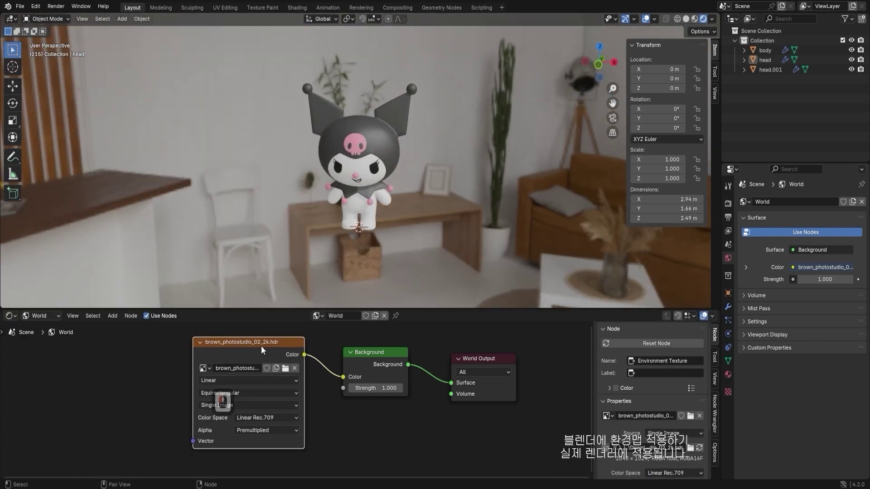
pyautogui.click(364, 352)
pyautogui.doubleClick(824, 279)
pyautogui.write('8.9')
pyautogui.press('Return')
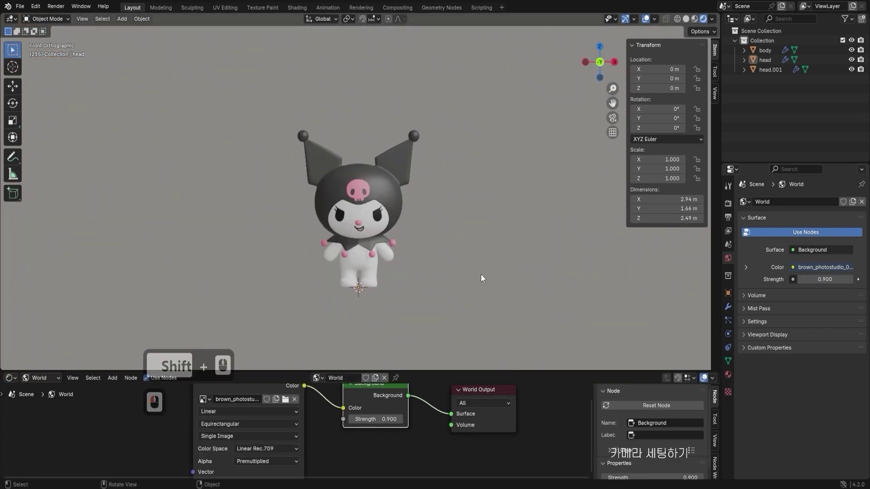
# - Try to render a still image of the scene
pyautogui.click(480, 278)
pyautogui.click(481, 278)
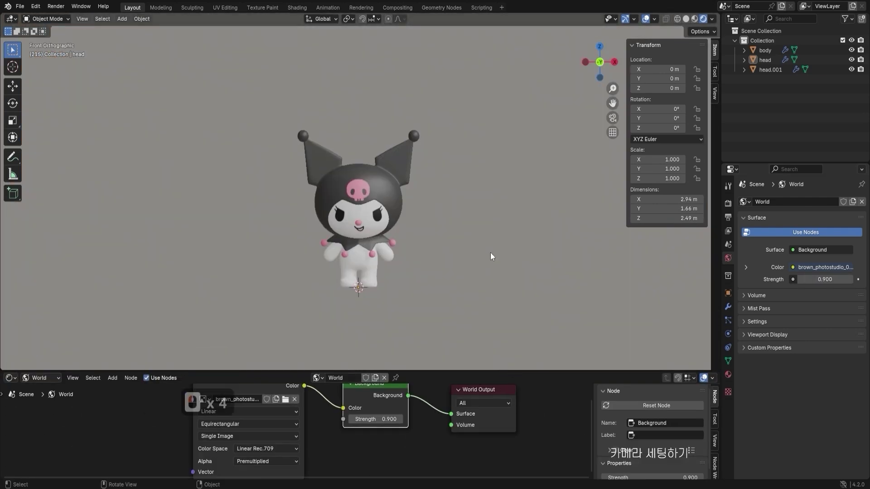
pyautogui.click(491, 256)
pyautogui.click(509, 227)
pyautogui.press('F12')
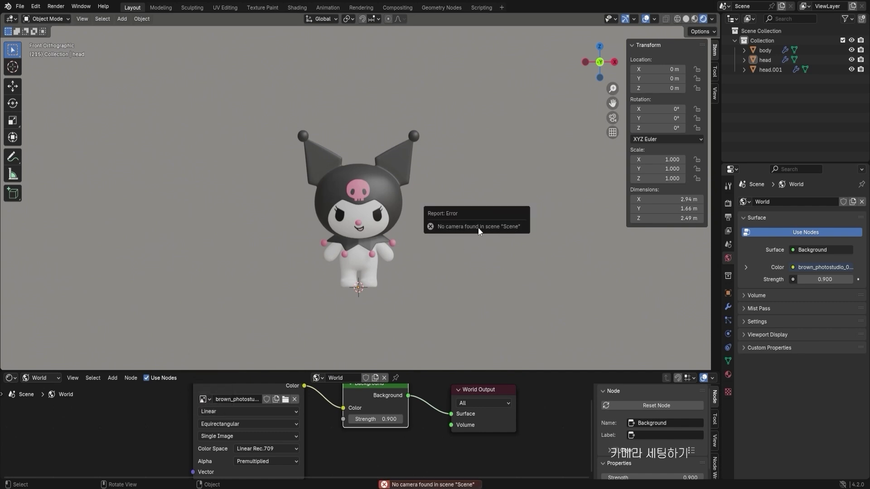
# - Add a camera to the scene at the world origin
pyautogui.click(479, 185)
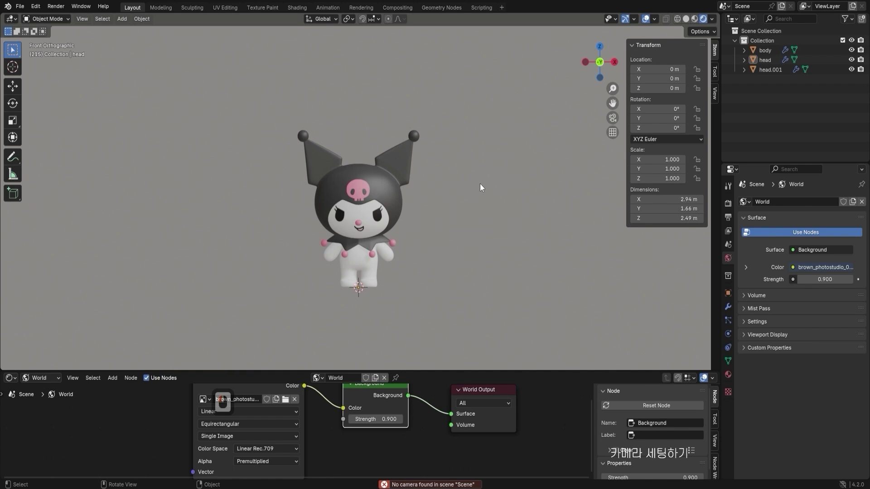
pyautogui.hotkey('shift', 'a')
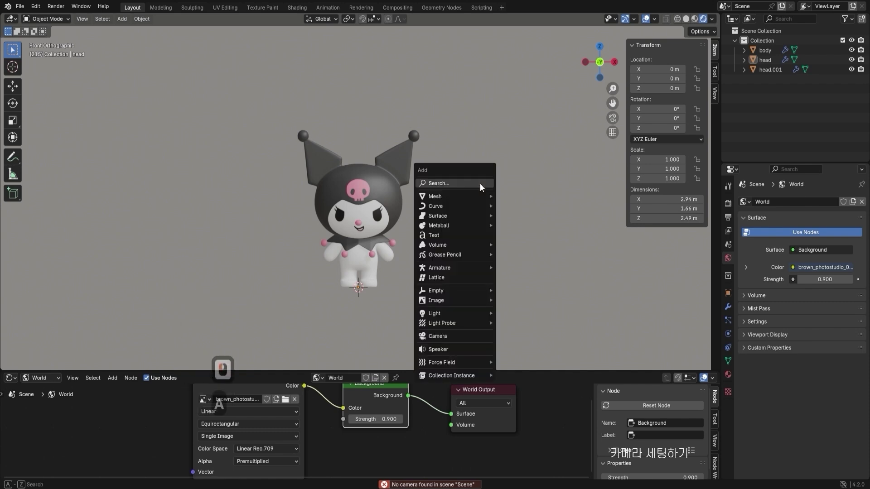
pyautogui.click(445, 335)
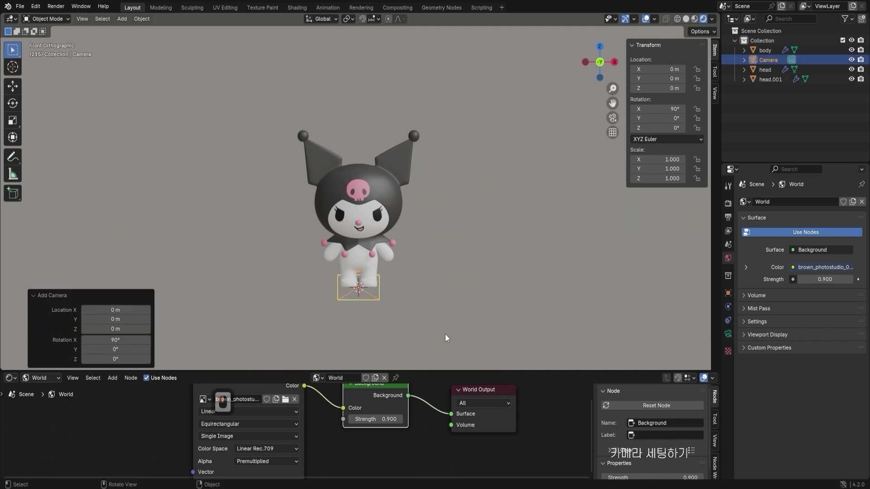
pyautogui.click(445, 337)
pyautogui.moveTo(455, 301); pyautogui.dragTo(485, 249, button='middle')
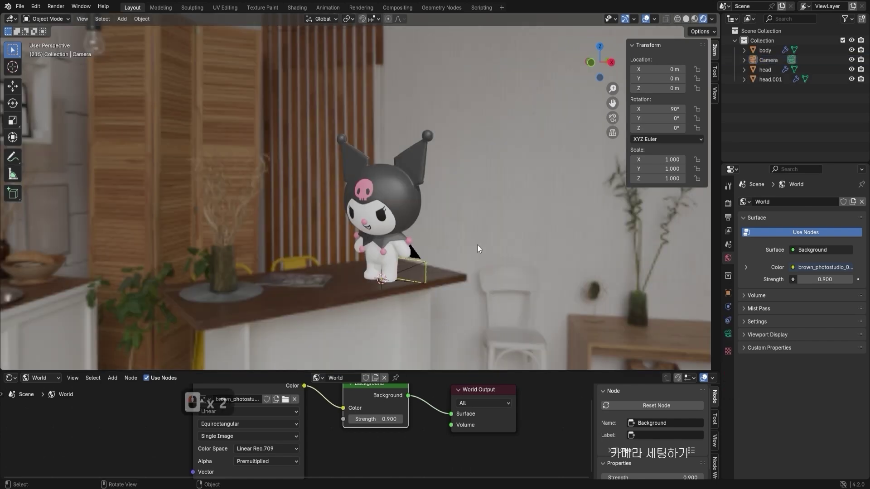
# - Look through the new camera to check what it frames from the origin
pyautogui.click(612, 117)
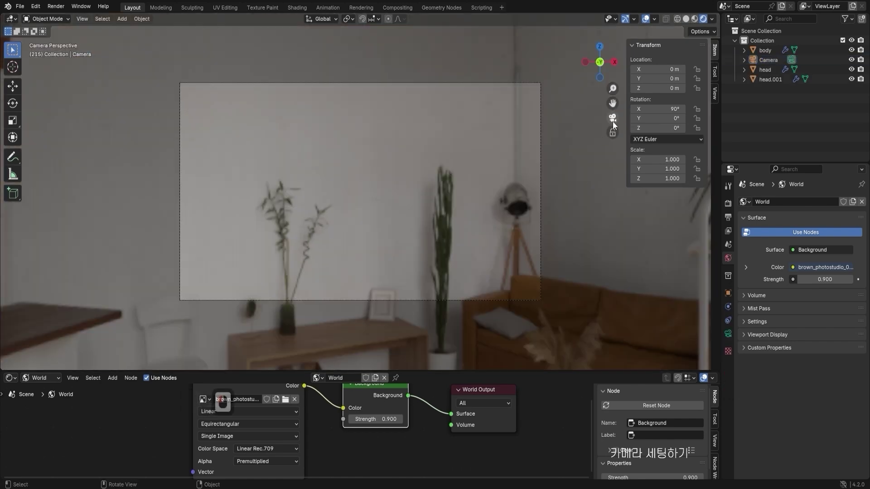
pyautogui.click(612, 118)
pyautogui.click(613, 118)
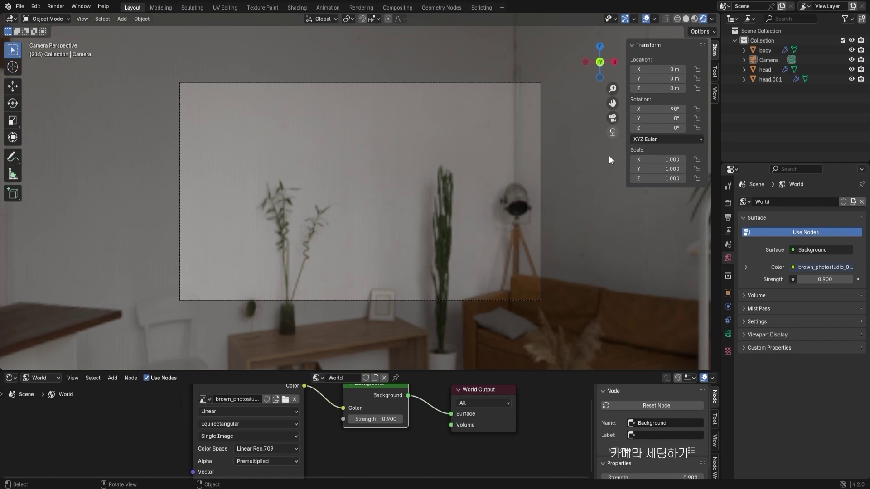
pyautogui.moveTo(499, 185); pyautogui.dragTo(480, 190, button='middle')
pyautogui.click(611, 117)
# - In the right side view, move the camera in front of the character to about Y -4.66 m, Z 2.19 m and tilt its X rotation to about 84.5°
pyautogui.click(768, 59)
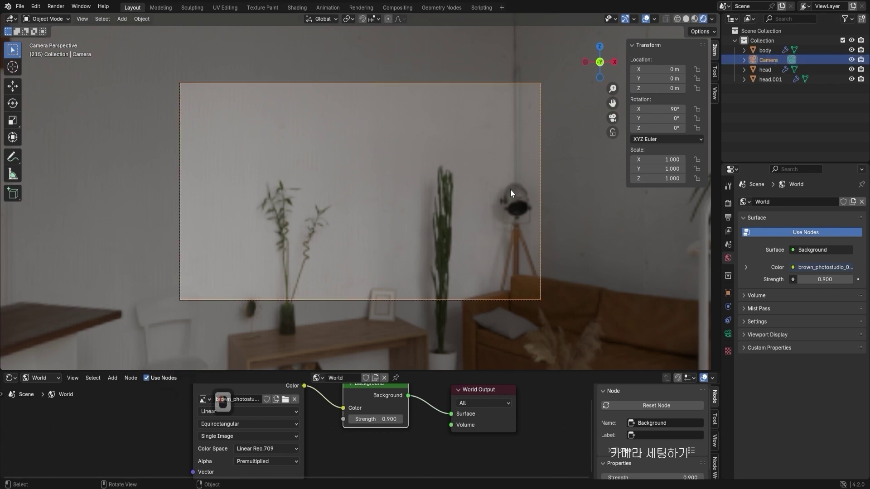
pyautogui.moveTo(659, 68); pyautogui.dragTo(677, 88)
pyautogui.hotkey('alt', 'g')
pyautogui.moveTo(545, 205); pyautogui.dragTo(401, 198, button='middle')
pyautogui.scroll(-14, 501, 210)
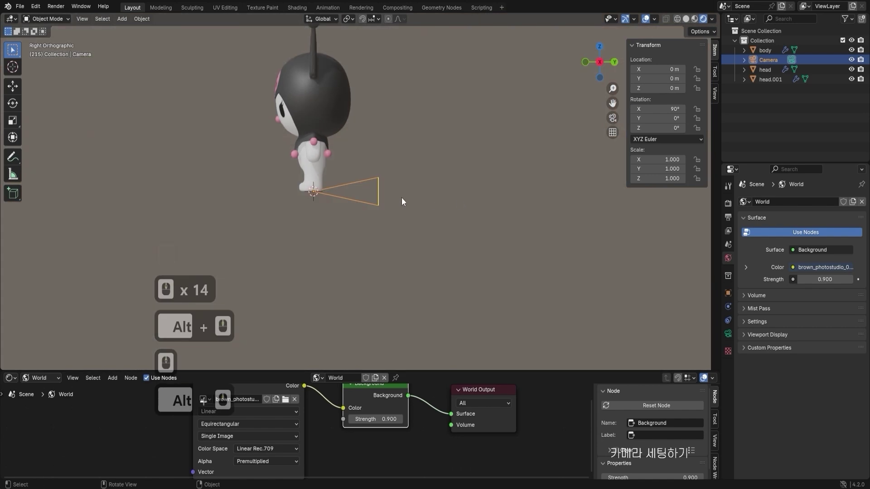
pyautogui.press('g')
pyautogui.click(195, 81)
pyautogui.press('r')
pyautogui.click(296, 112)
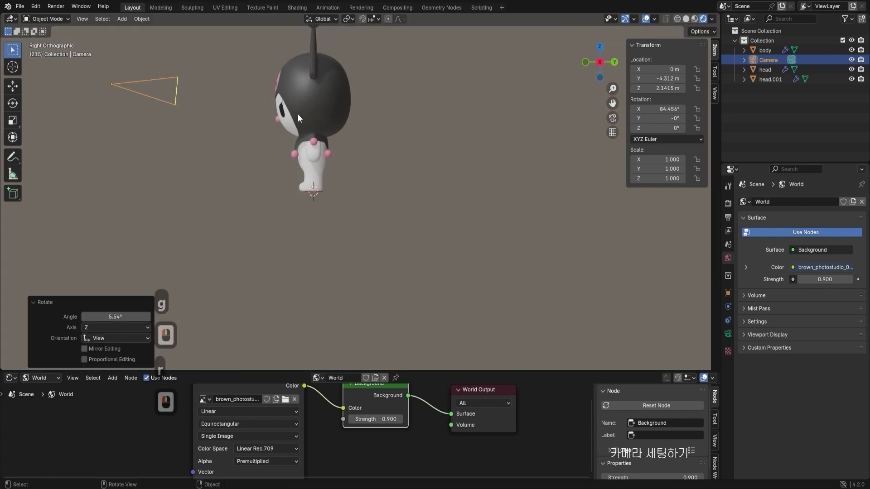
pyautogui.keyDown('shift'); pyautogui.moveTo(298, 113); pyautogui.dragTo(447, 144, button='middle'); pyautogui.keyUp('shift')
pyautogui.press('g')
pyautogui.click(444, 143)
# - Switch between the camera view and the free perspective view to examine how the character sits in the frame
pyautogui.press('KP_0')
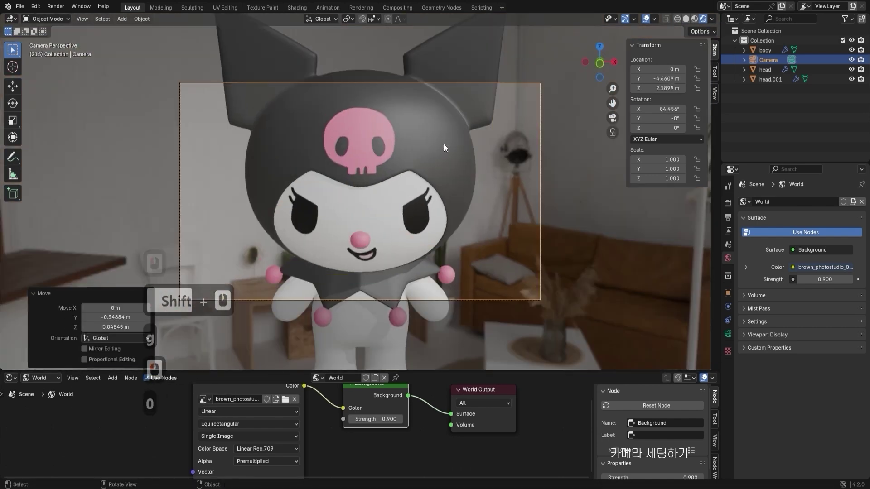
pyautogui.scroll(-4, 423, 204)
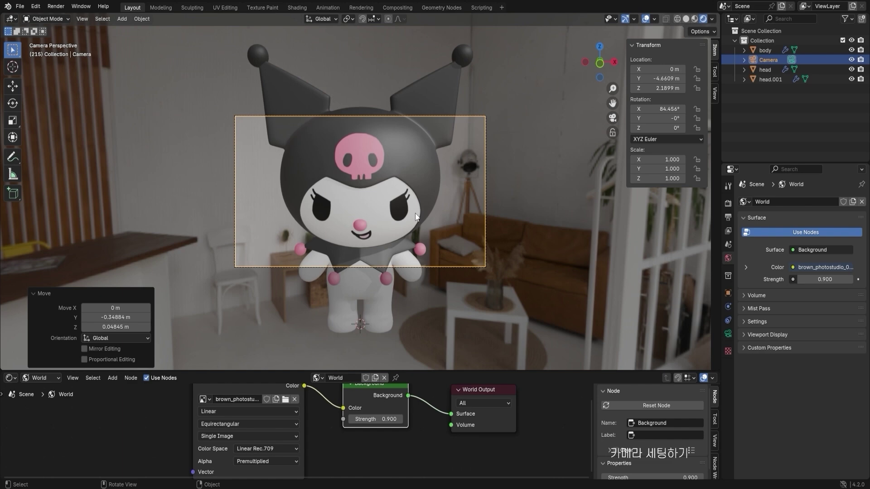
pyautogui.press('KP_0')
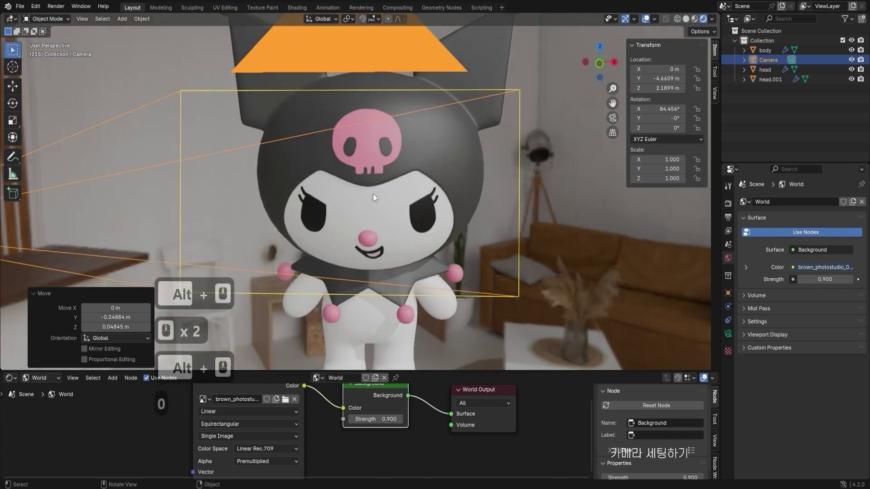
pyautogui.press('KP_0')
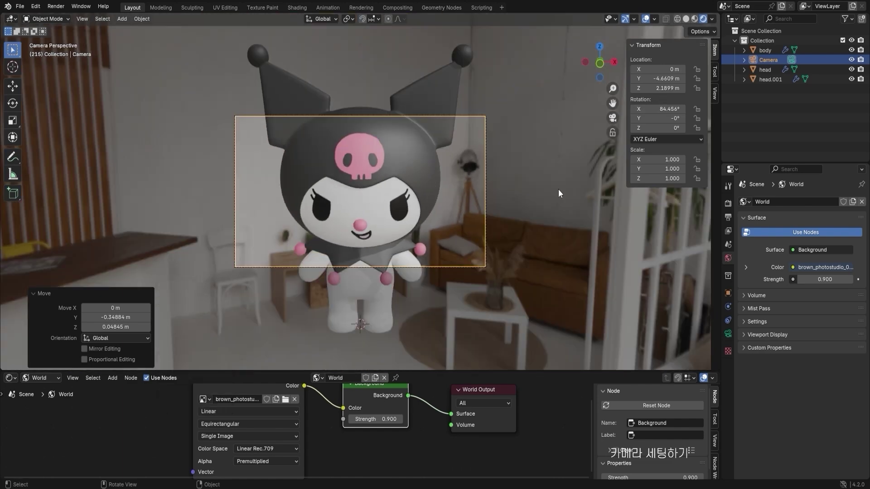
pyautogui.click(715, 73)
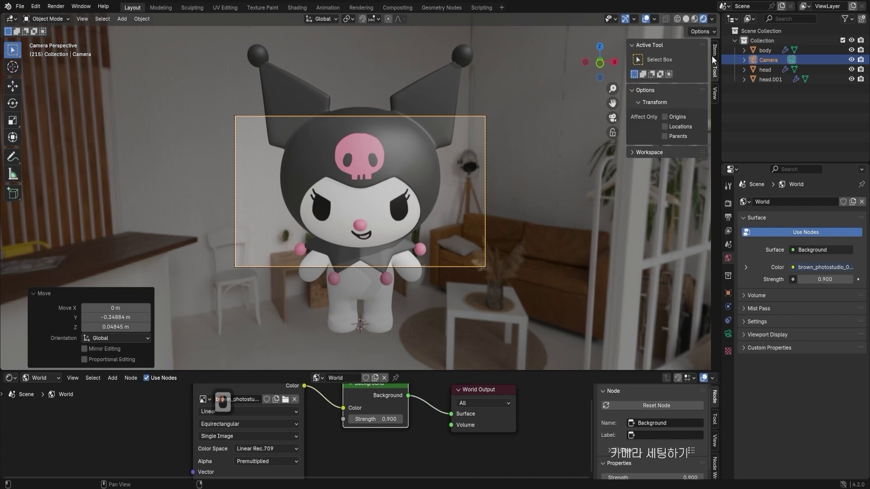
pyautogui.click(712, 53)
pyautogui.click(778, 61)
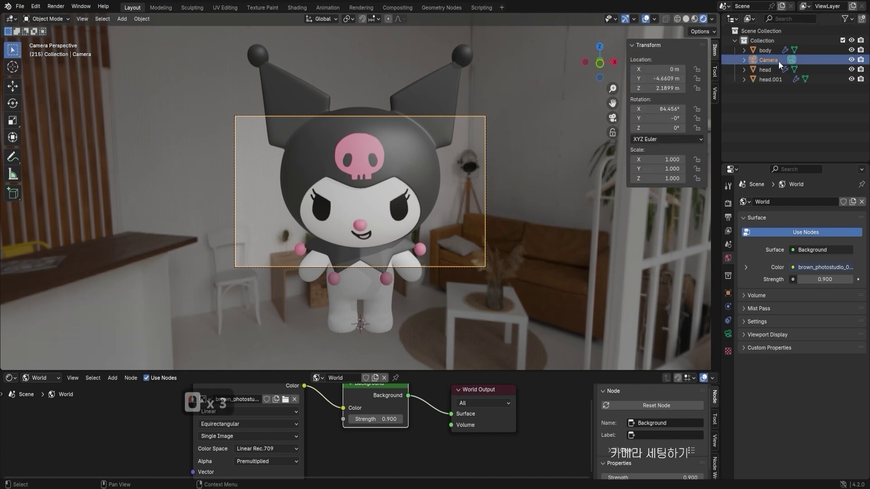
pyautogui.click(613, 117)
pyautogui.click(614, 118)
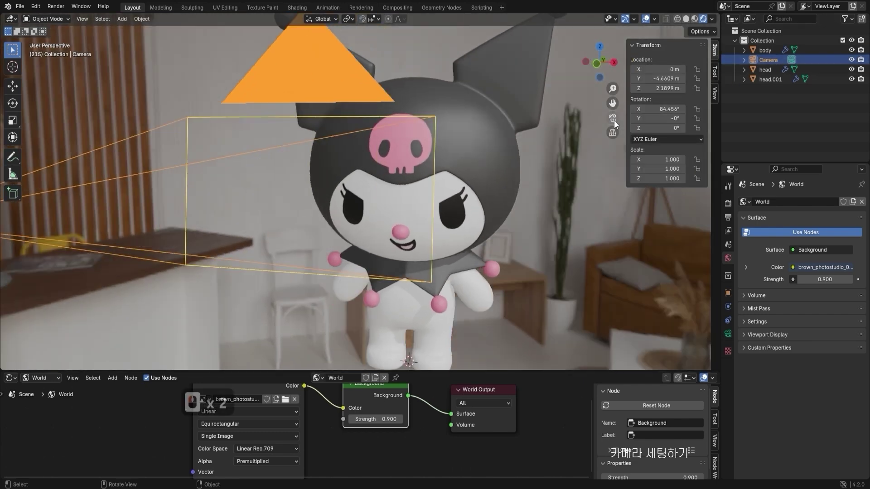
pyautogui.click(611, 119)
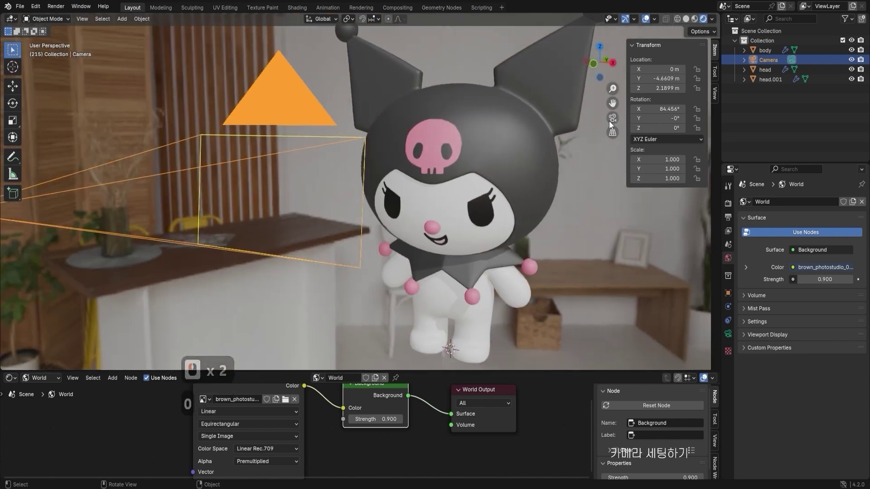
pyautogui.click(610, 120)
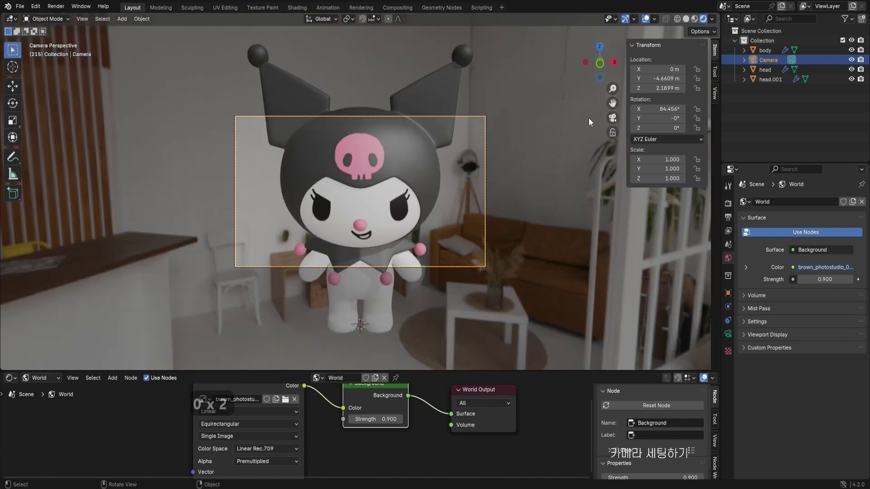
pyautogui.click(613, 118)
pyautogui.click(613, 118)
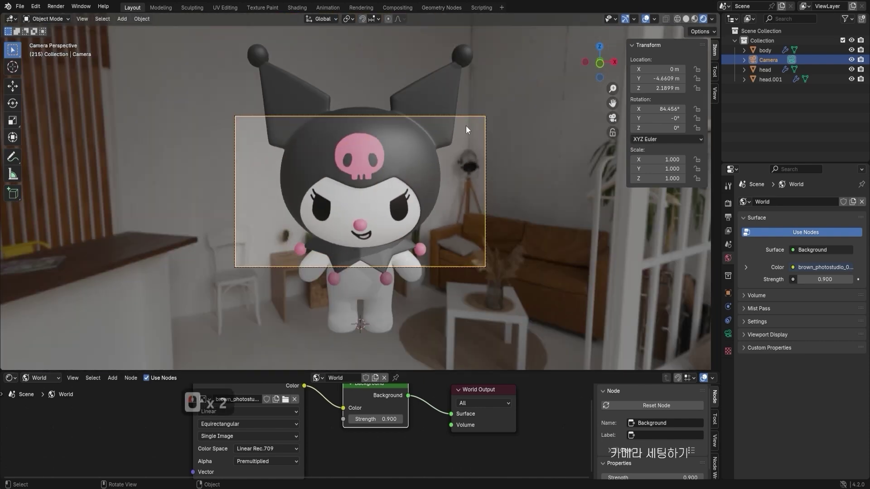
# - Select the camera by its frame and enable the Camera to View lock
pyautogui.click(482, 133)
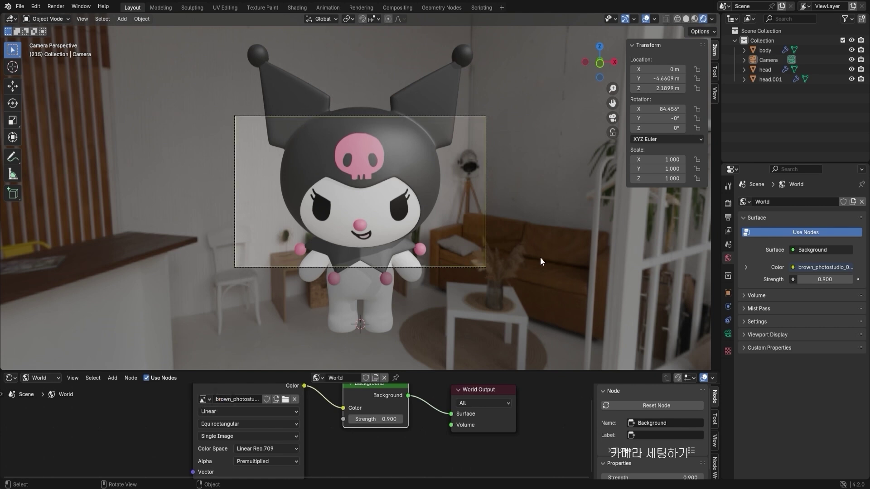
pyautogui.doubleClick(473, 255)
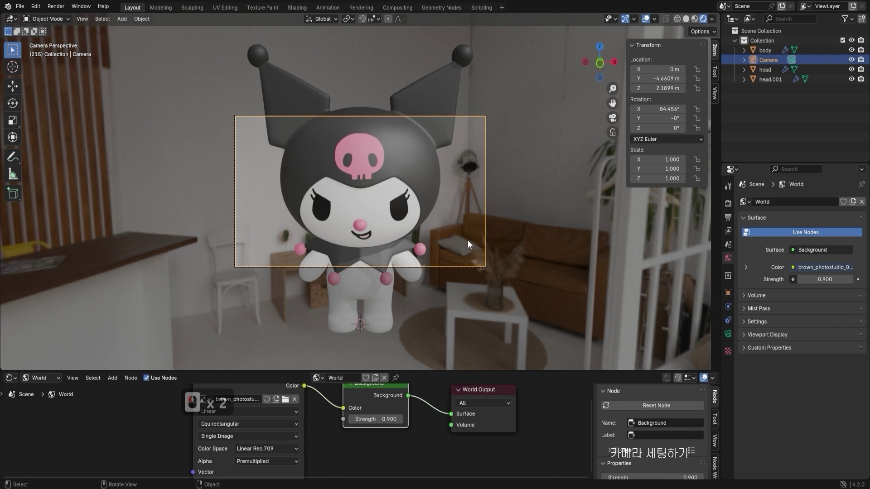
pyautogui.click(716, 91)
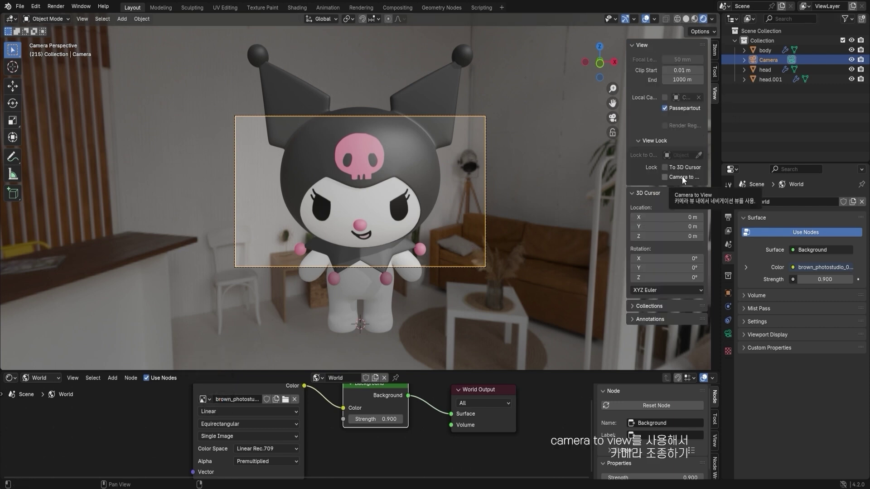
pyautogui.click(665, 177)
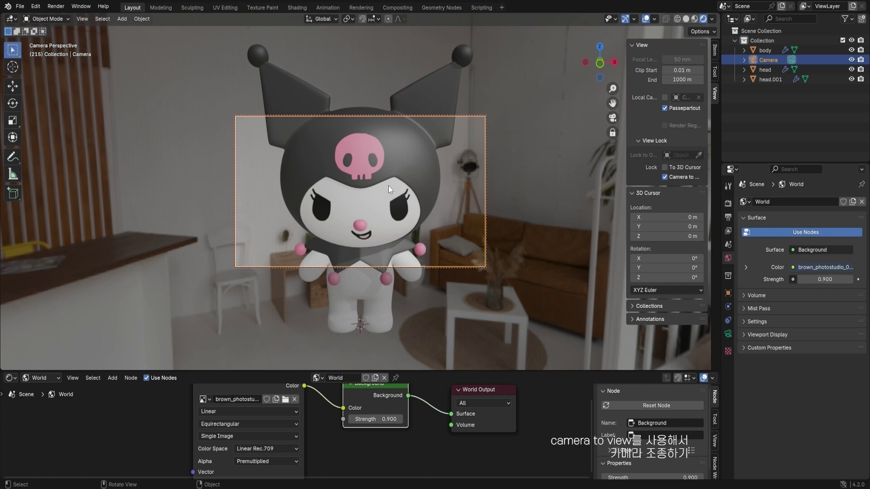
# - Reframe the locked camera around the whole character at about X 0.61 m, Y -10.58 m, Z 2.81 m, rotated about 85.3° on X and 3.2° on Z
pyautogui.scroll(-5, 386, 188)
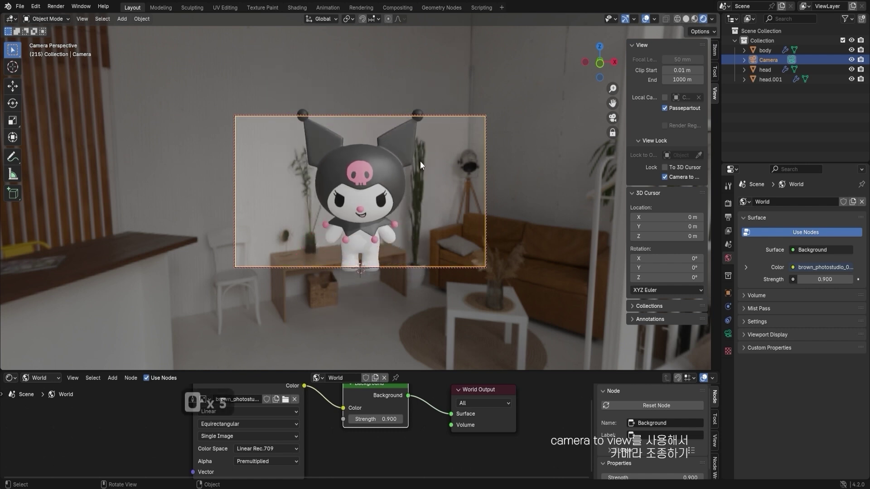
pyautogui.keyDown('shift'); pyautogui.moveTo(407, 162); pyautogui.dragTo(382, 205, button='middle'); pyautogui.keyUp('shift')
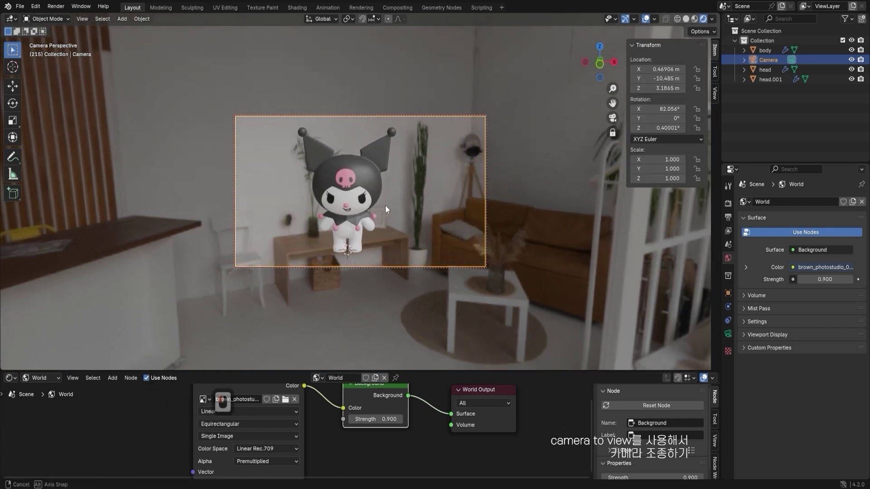
pyautogui.keyDown('shift'); pyautogui.moveTo(381, 205); pyautogui.dragTo(385, 206, button='middle'); pyautogui.keyUp('shift')
pyautogui.keyDown('shift'); pyautogui.moveTo(511, 119); pyautogui.dragTo(511, 124, button='middle'); pyautogui.keyUp('shift')
pyautogui.keyDown('shift'); pyautogui.moveTo(392, 185); pyautogui.dragTo(415, 211, button='middle'); pyautogui.keyUp('shift')
pyautogui.scroll(1, 395, 192)
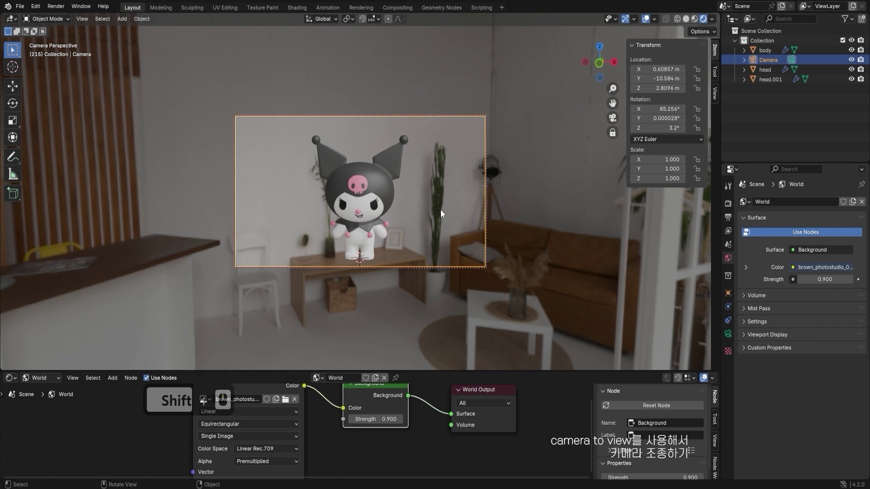
# - Disable the Camera to View lock and deselect the camera
pyautogui.click(715, 93)
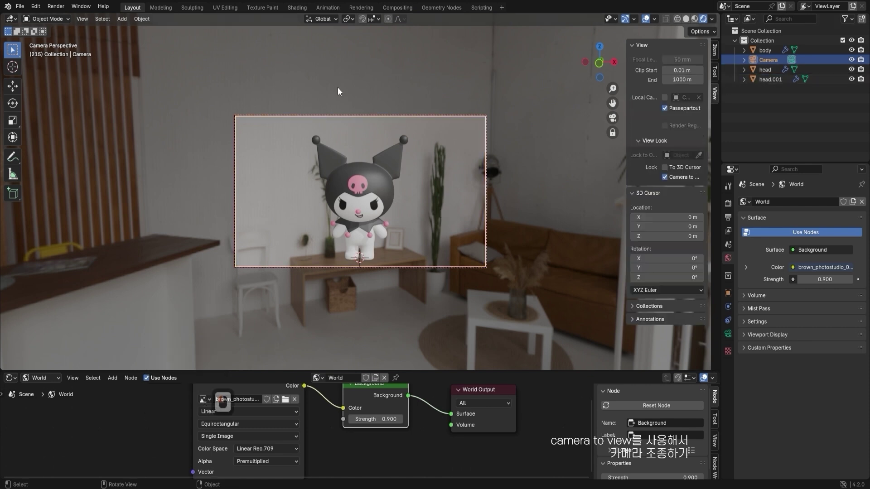
pyautogui.click(687, 177)
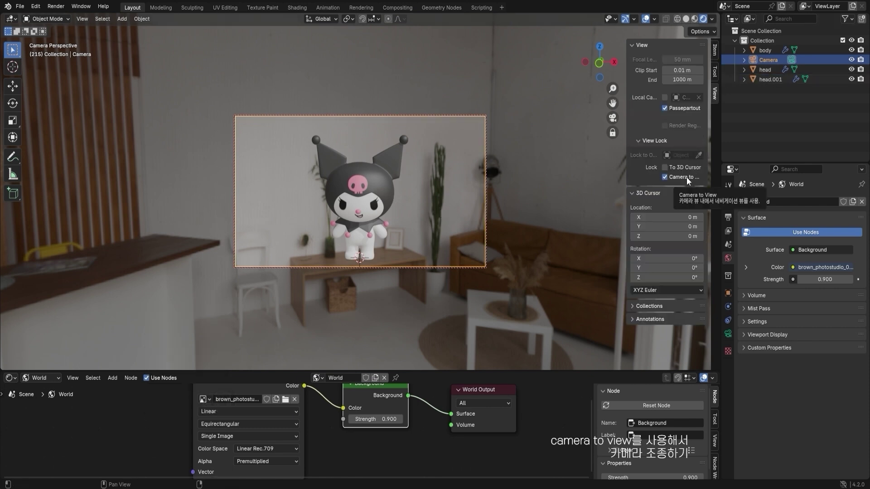
pyautogui.click(580, 186)
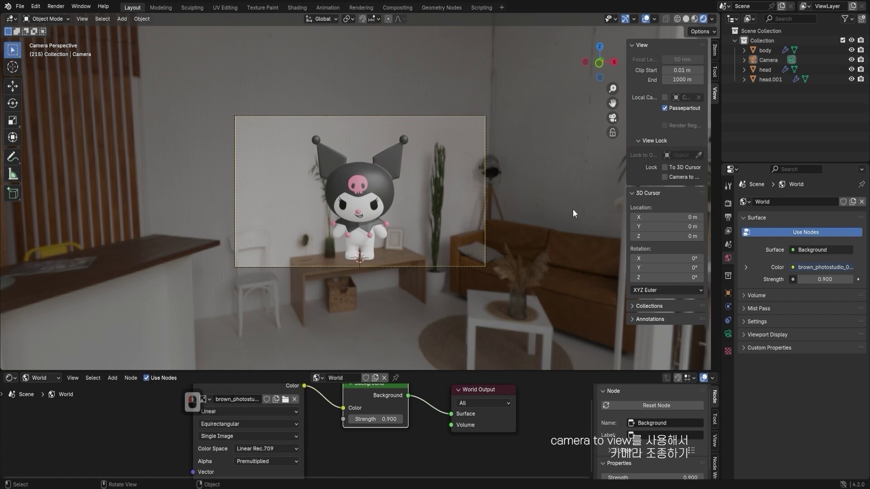
# - Render the still image from the camera, inspect the character in the result, and close the render window
pyautogui.press('F12')
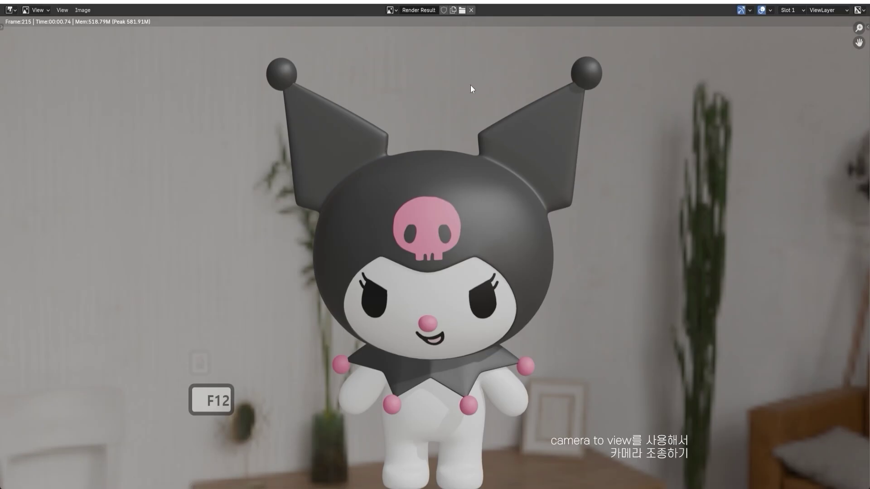
pyautogui.scroll(-3, 448, 198)
pyautogui.scroll(2, 490, 261)
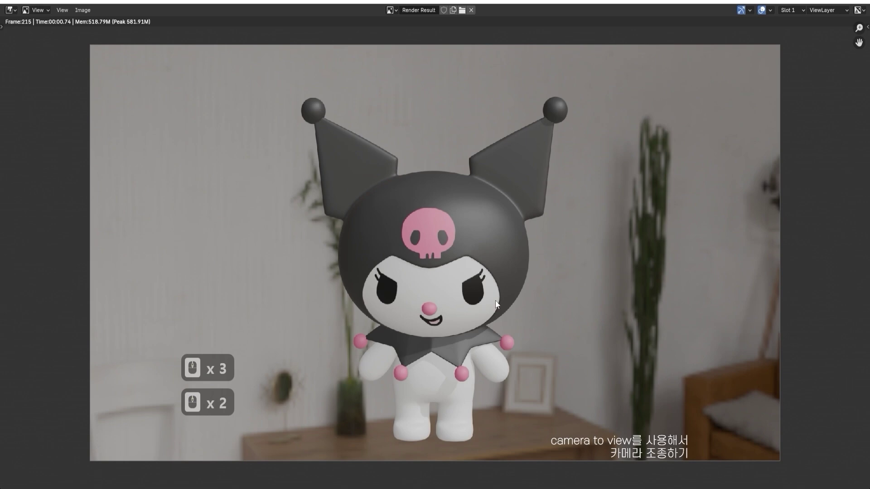
pyautogui.scroll(-1, 540, 292)
pyautogui.scroll(3, 540, 291)
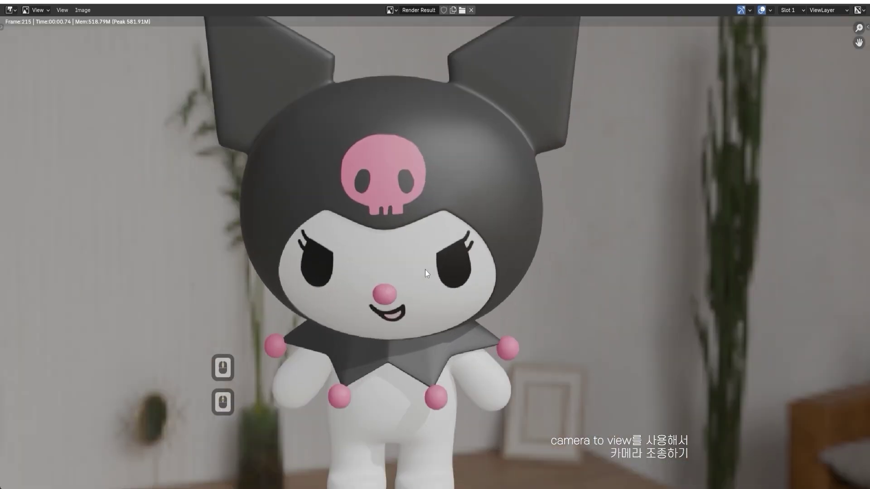
pyautogui.scroll(-4, 535, 231)
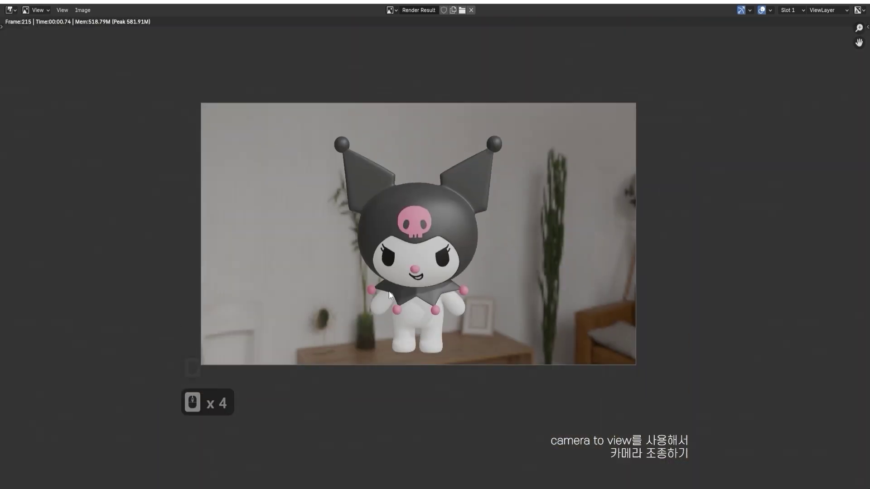
pyautogui.press('Escape')
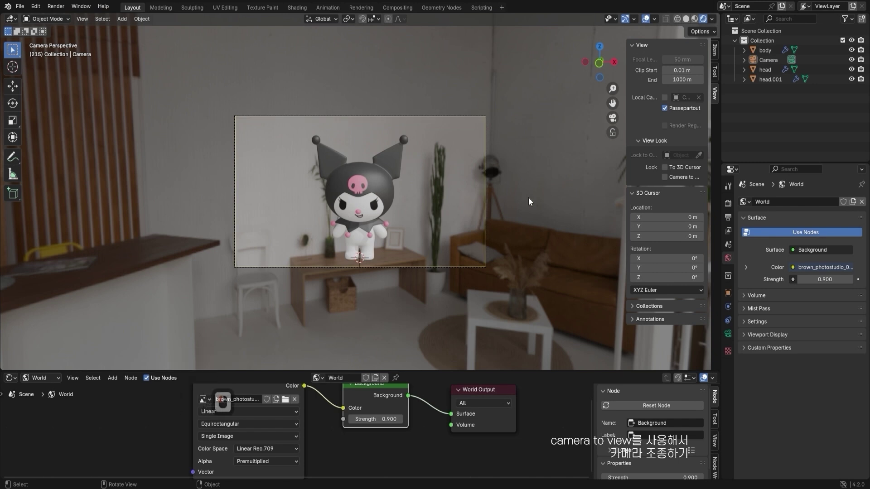
pyautogui.click(528, 197)
pyautogui.click(528, 197)
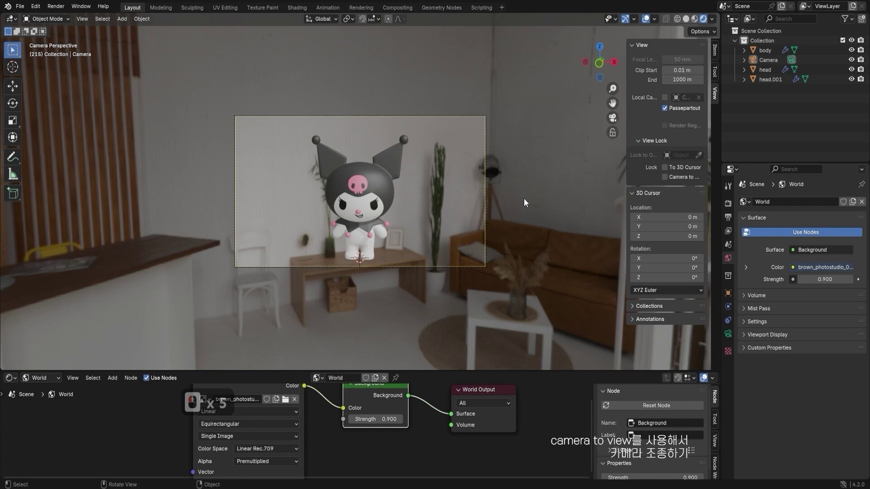
pyautogui.click(436, 201)
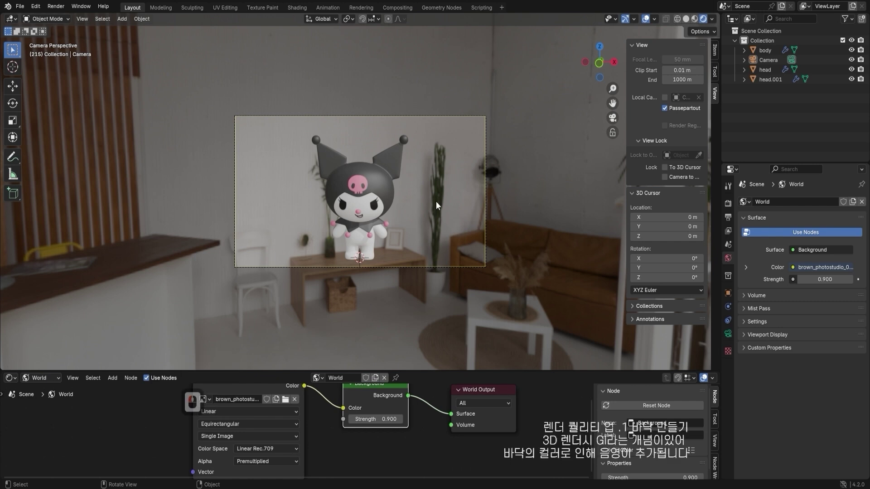
pyautogui.click(547, 198)
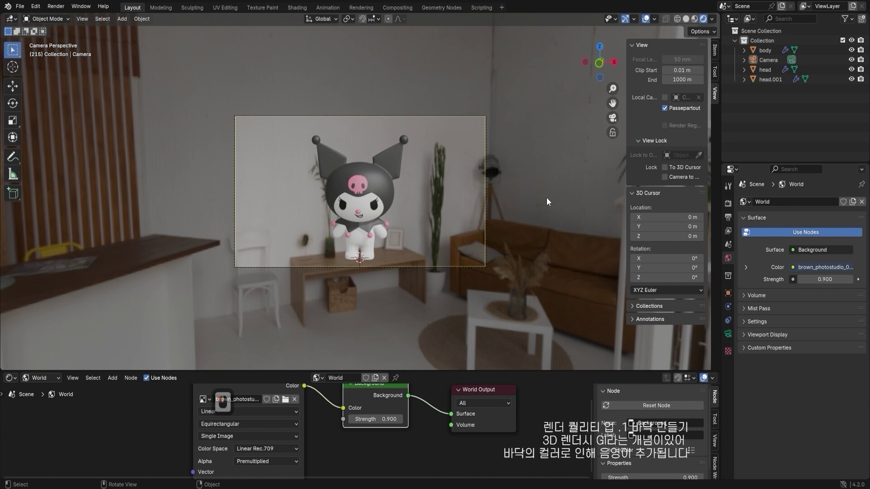
pyautogui.click(546, 198)
pyautogui.click(408, 224)
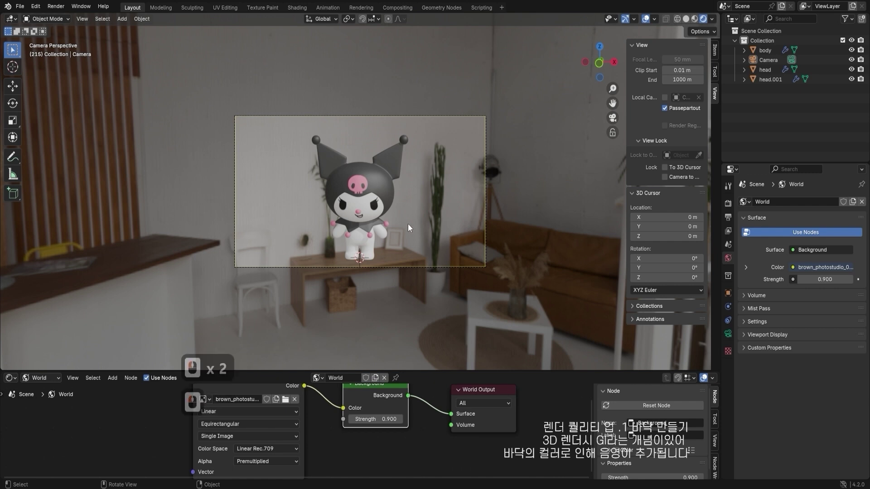
pyautogui.click(403, 203)
pyautogui.click(420, 198)
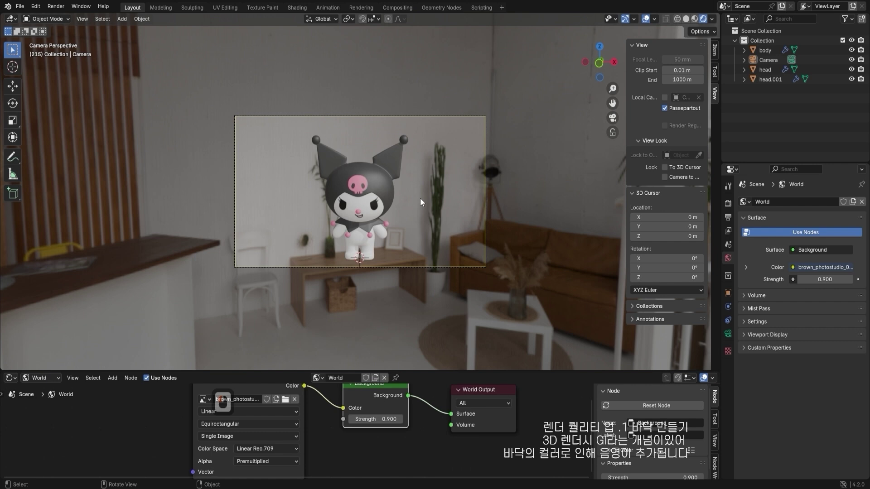
pyautogui.click(460, 195)
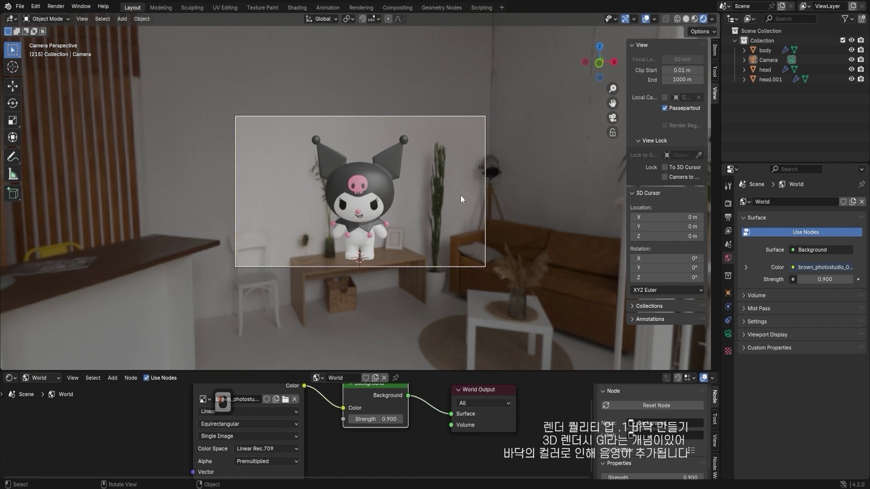
pyautogui.click(454, 198)
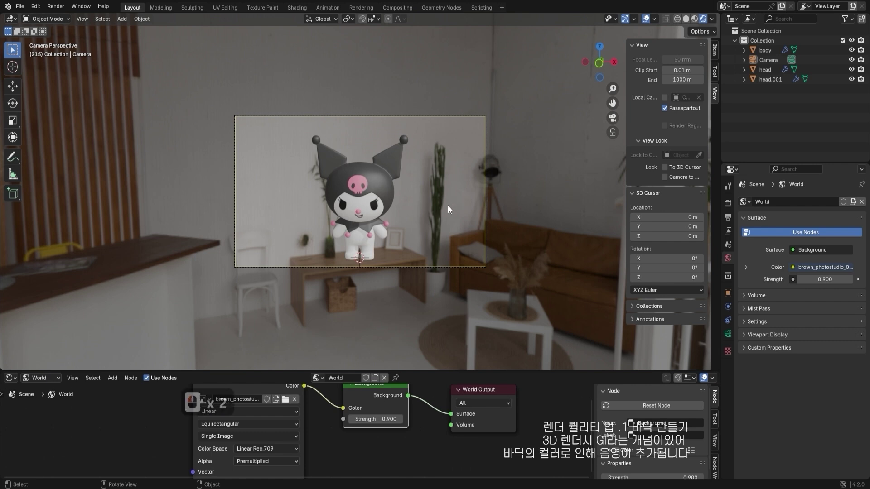
# - Add a plane at the origin under the character and scale it up about 5.5 times as a floor
pyautogui.hotkey('shift', 'a')
pyautogui.moveTo(426, 64)
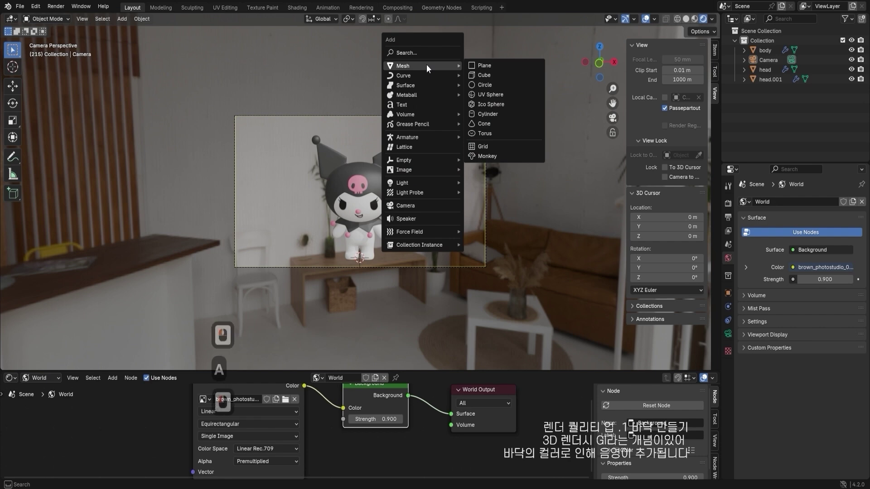
pyautogui.click(466, 64)
pyautogui.press('s')
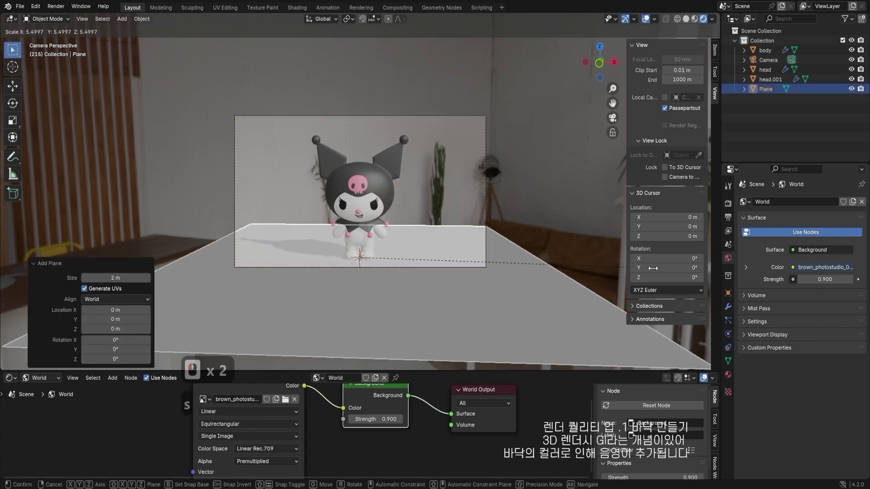
pyautogui.click(562, 233)
pyautogui.moveTo(562, 233); pyautogui.dragTo(453, 242, button='middle')
# - Edit the plane's mesh and move its back edge about -3.59 m along Y, closer behind the character
pyautogui.press('Tab')
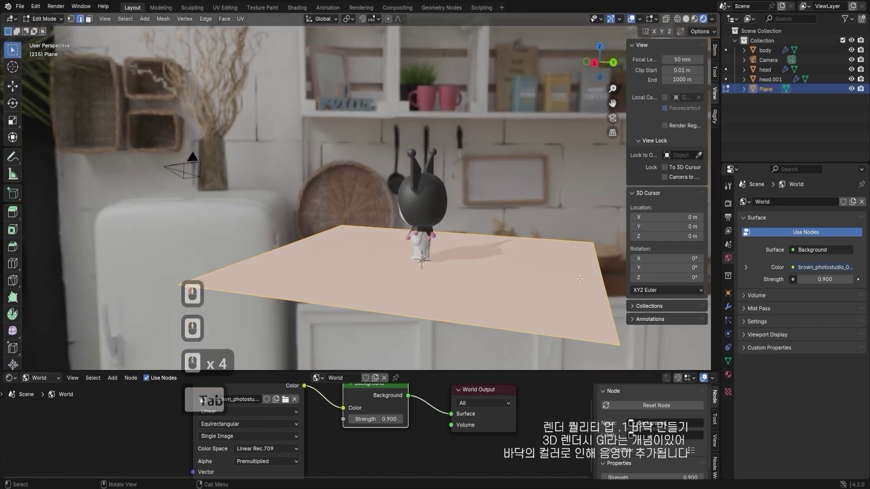
pyautogui.keyDown('shift'); pyautogui.moveTo(579, 278); pyautogui.dragTo(460, 260, button='middle'); pyautogui.keyUp('shift')
pyautogui.press('g')
pyautogui.press('y')
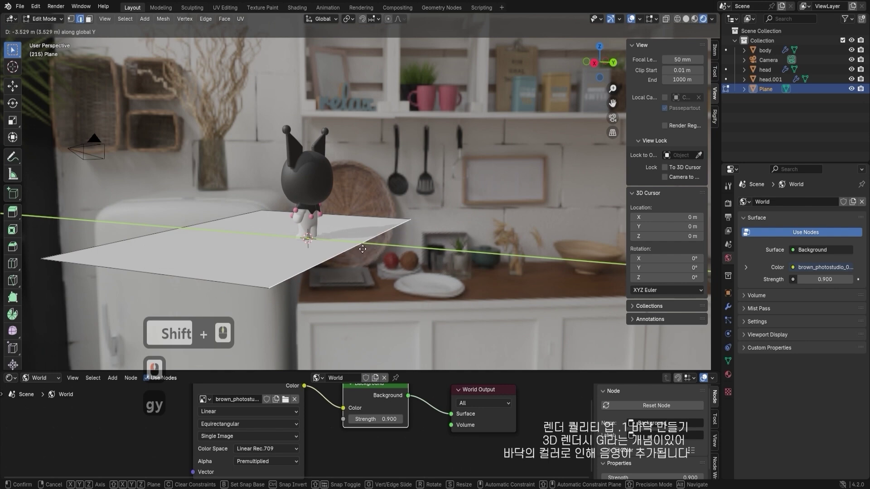
pyautogui.click(372, 250)
pyautogui.moveTo(398, 252); pyautogui.dragTo(379, 255, button='middle')
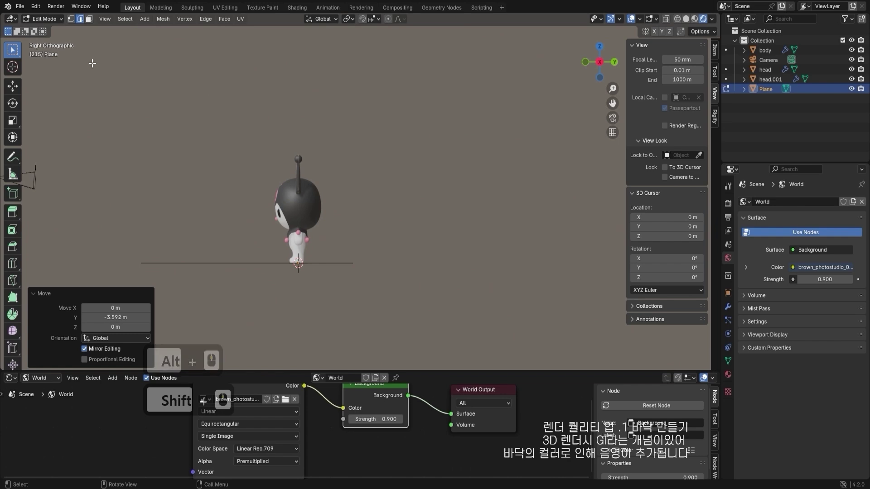
# - Extrude the floor's back edge up into a slightly tilted wall, about 1.36 m in Y and 5.98 m in Z
pyautogui.press('e')
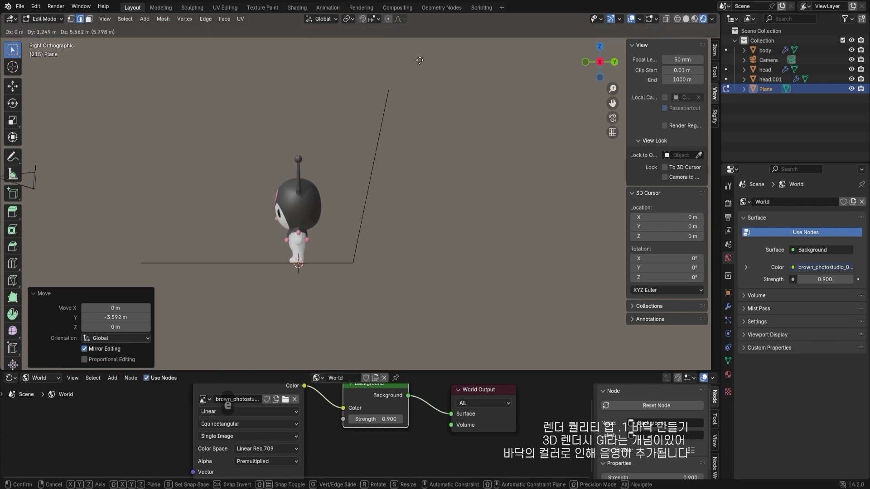
pyautogui.click(421, 56)
pyautogui.moveTo(322, 154); pyautogui.dragTo(416, 284, button='middle')
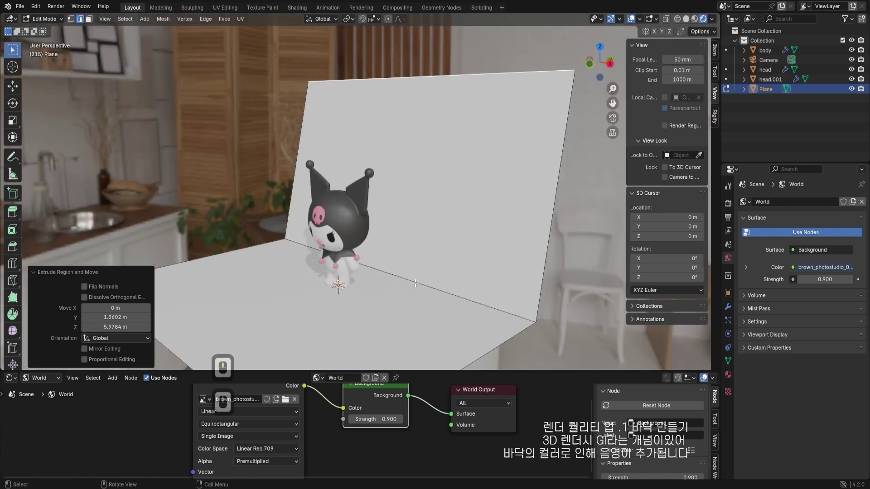
# - Bevel the edge between the floor and the back wall by about 0.105 m with 10 segments
pyautogui.click(416, 283)
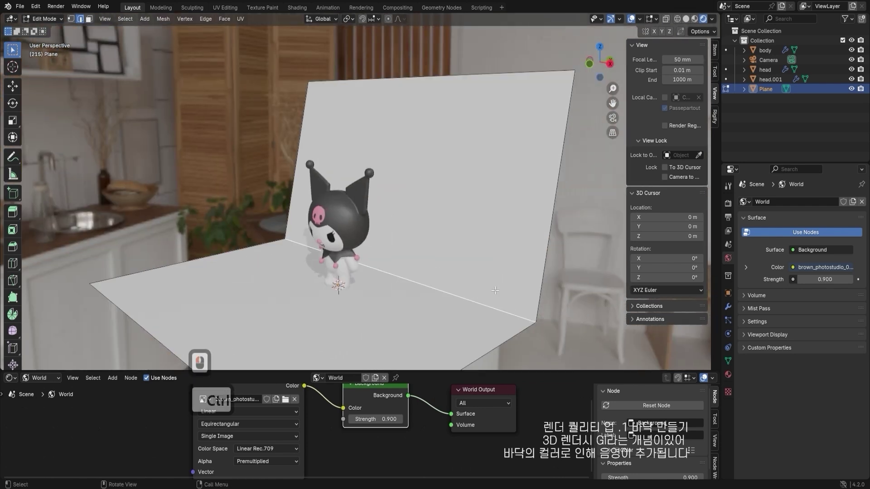
pyautogui.hotkey('ctrl', 'b')
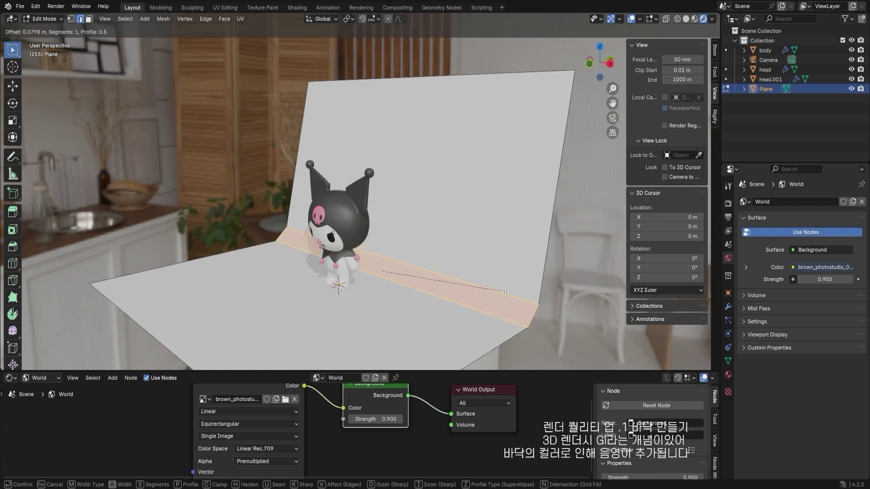
pyautogui.scroll(5, 509, 292)
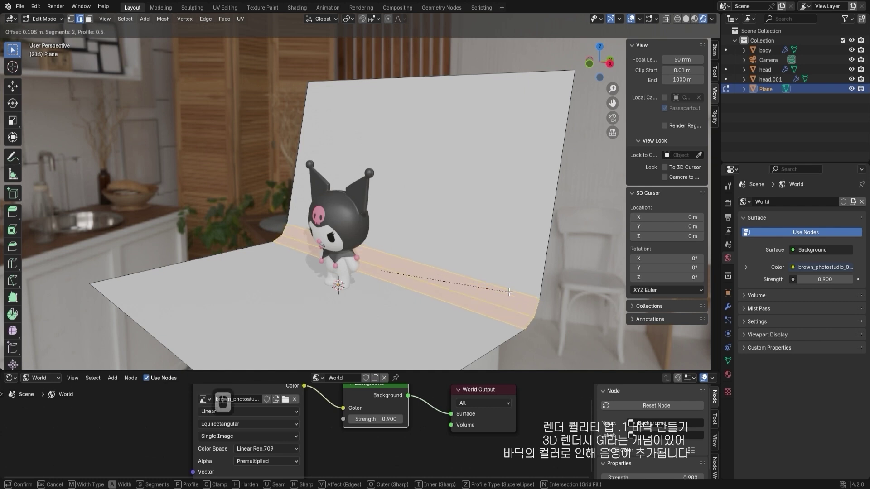
pyautogui.scroll(2, 509, 292)
pyautogui.click(509, 292)
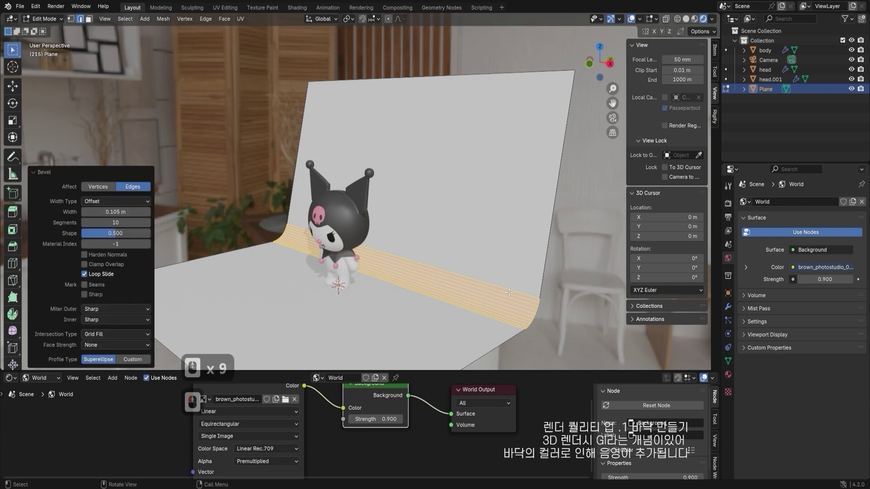
# - Leave mesh editing and apply Shade Smooth to the backdrop plane
pyautogui.press('Tab')
pyautogui.moveTo(462, 267); pyautogui.dragTo(417, 277, button='middle')
pyautogui.rightClick(507, 190)
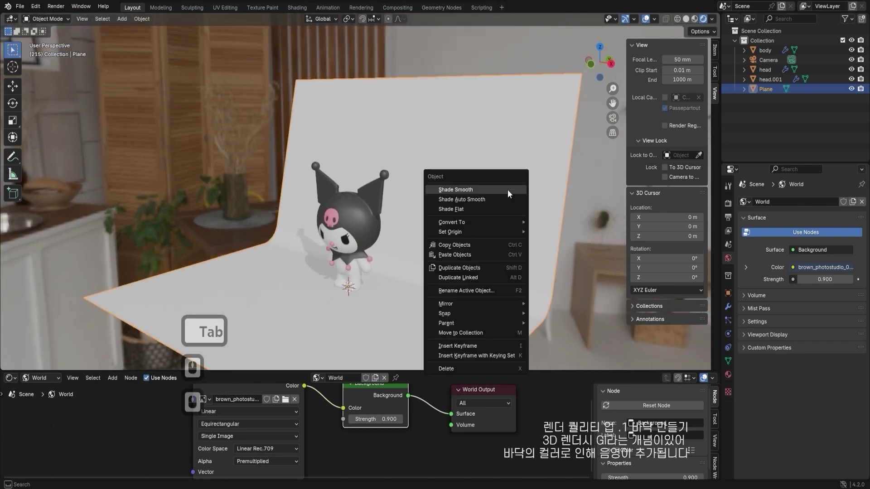
pyautogui.click(493, 191)
# - Render the character on the backdrop from the camera, close the render window after inspecting it, and save the file
pyautogui.press('KP_0')
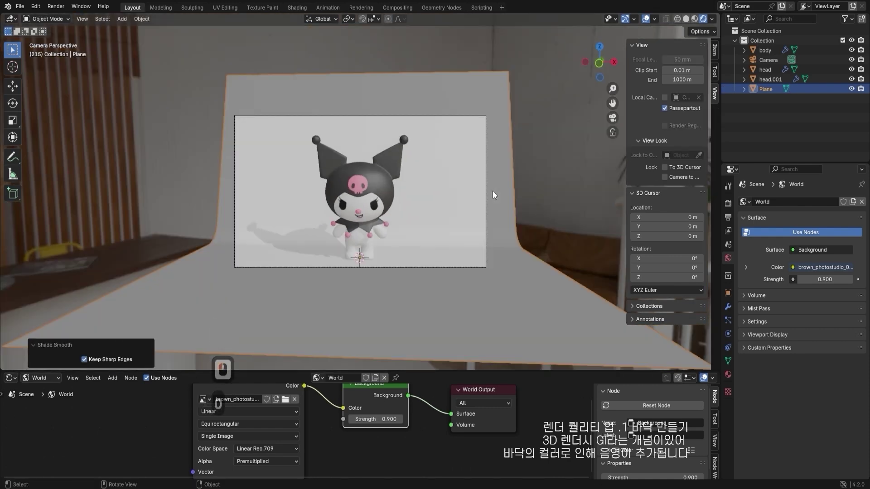
pyautogui.press('F12')
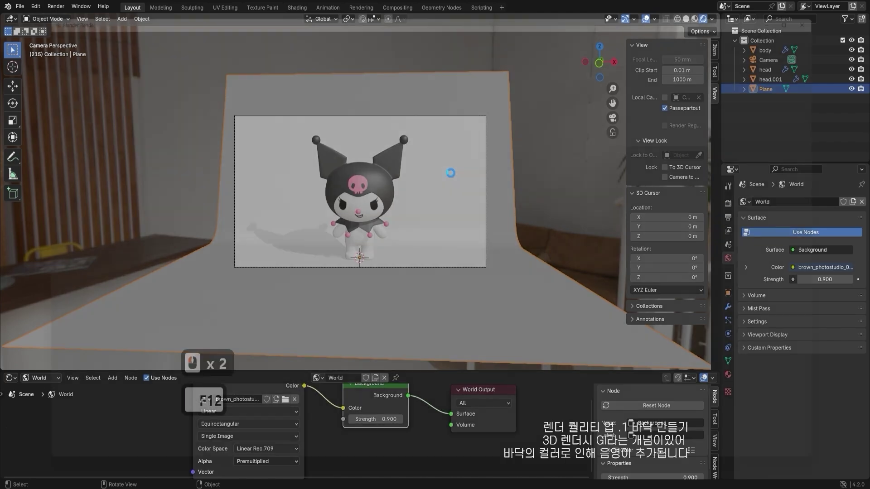
pyautogui.scroll(-2, 493, 208)
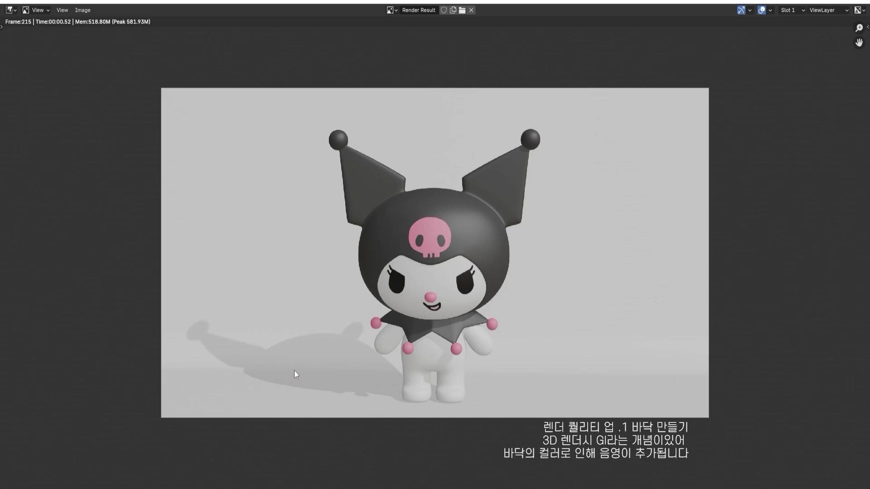
pyautogui.click(641, 82)
pyautogui.click(860, 1)
pyautogui.click(555, 191)
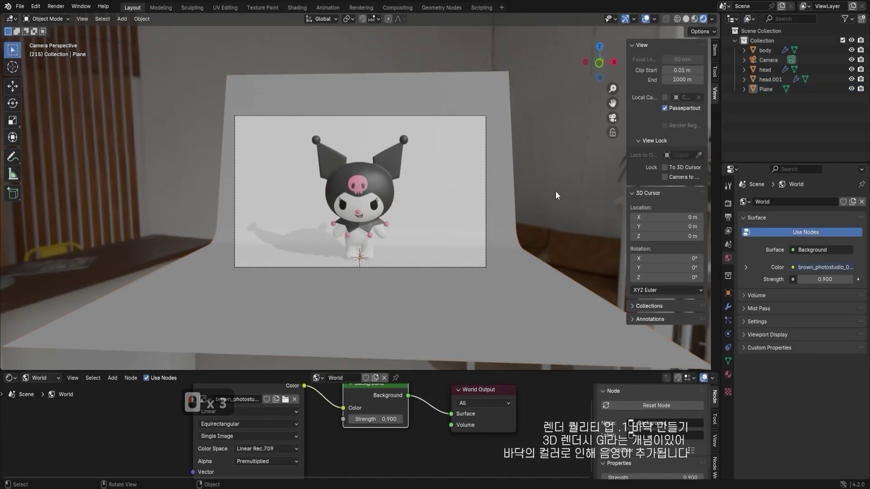
pyautogui.hotkey('ctrl', 's')
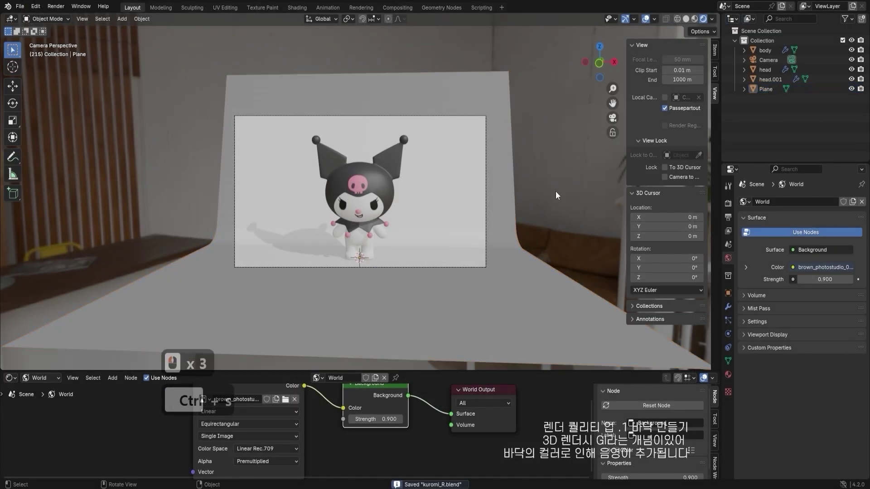
# - Give the backdrop plane a new material with a saturated blue base color
pyautogui.click(509, 195)
pyautogui.click(728, 375)
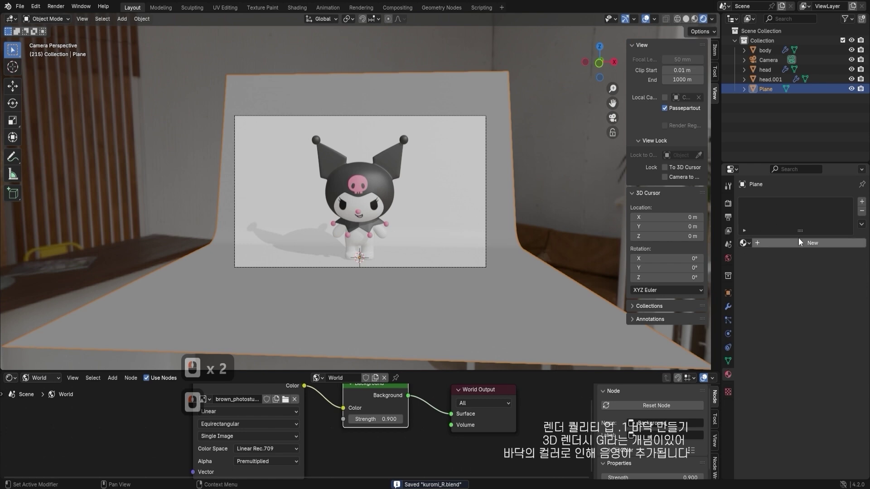
pyautogui.click(812, 243)
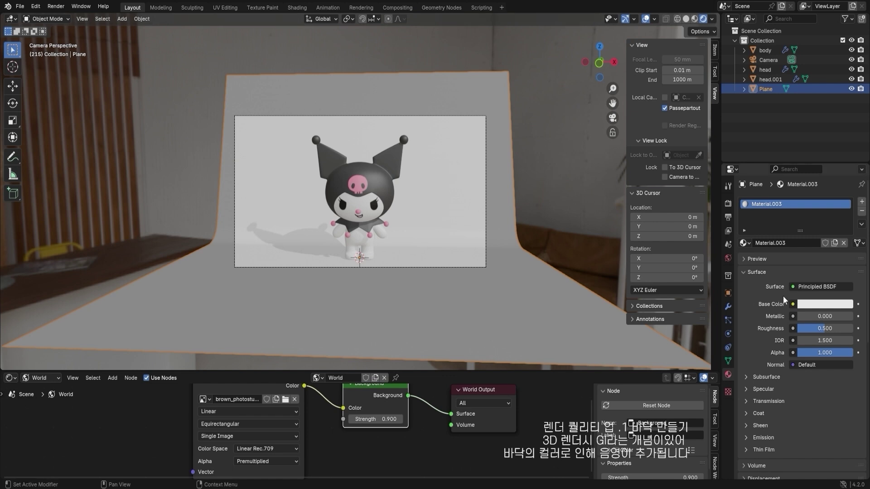
pyautogui.click(825, 304)
pyautogui.click(766, 149)
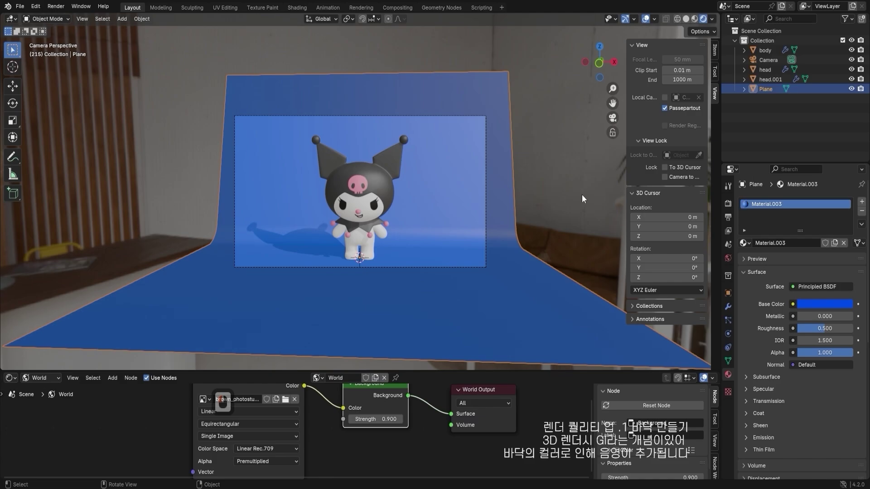
# - Render the character against the blue backdrop, inspect the color shading up close, and close the render window
pyautogui.press('F12')
pyautogui.scroll(-2, 477, 353)
pyautogui.moveTo(477, 353); pyautogui.dragTo(365, 347, button='middle')
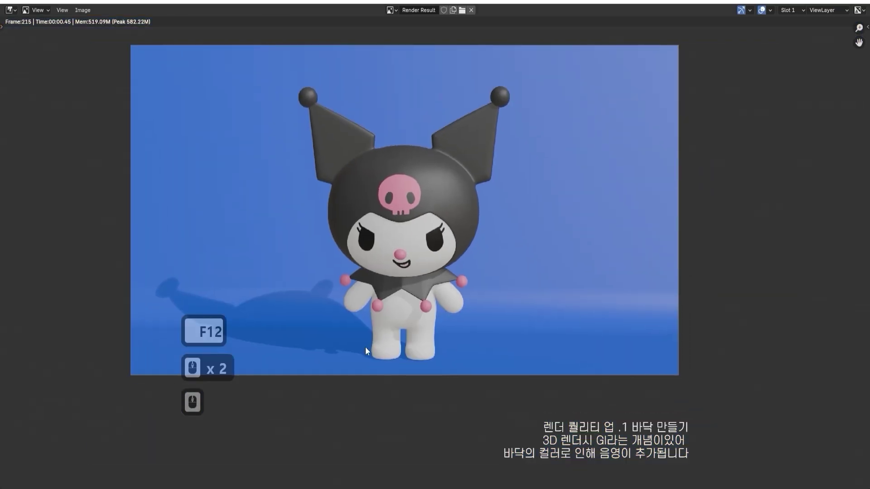
pyautogui.scroll(2, 379, 347)
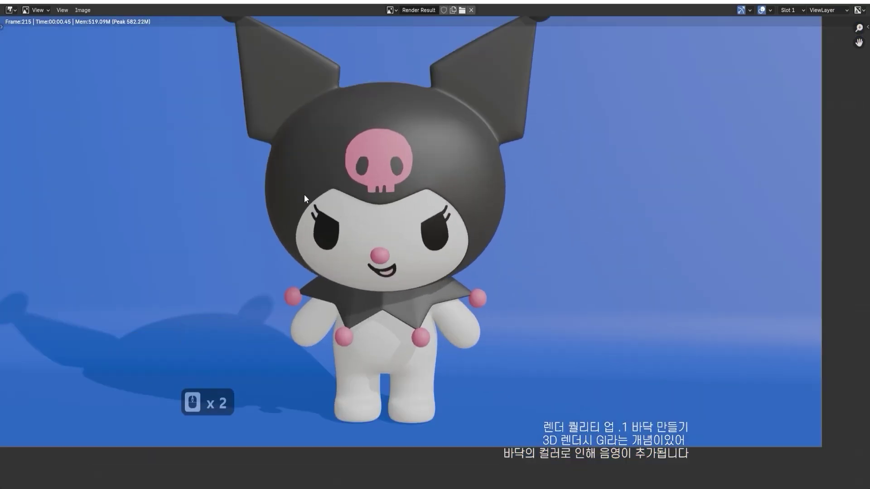
pyautogui.press('Escape')
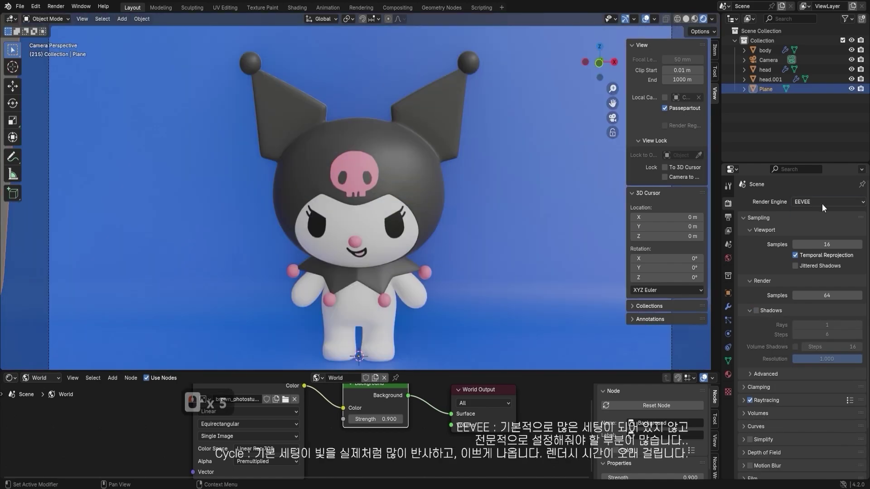
# - Switch the render engine to Cycles and set its device to GPU Compute
pyautogui.click(821, 203)
pyautogui.click(825, 234)
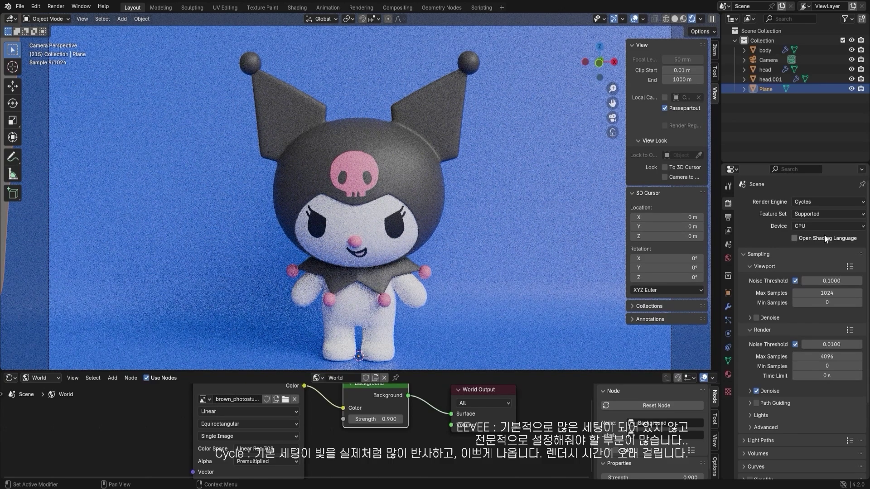
pyautogui.click(823, 228)
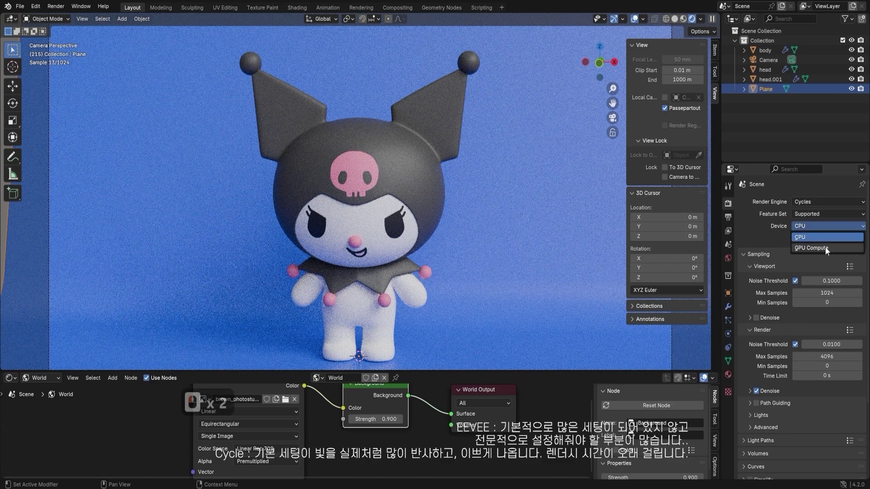
pyautogui.click(825, 247)
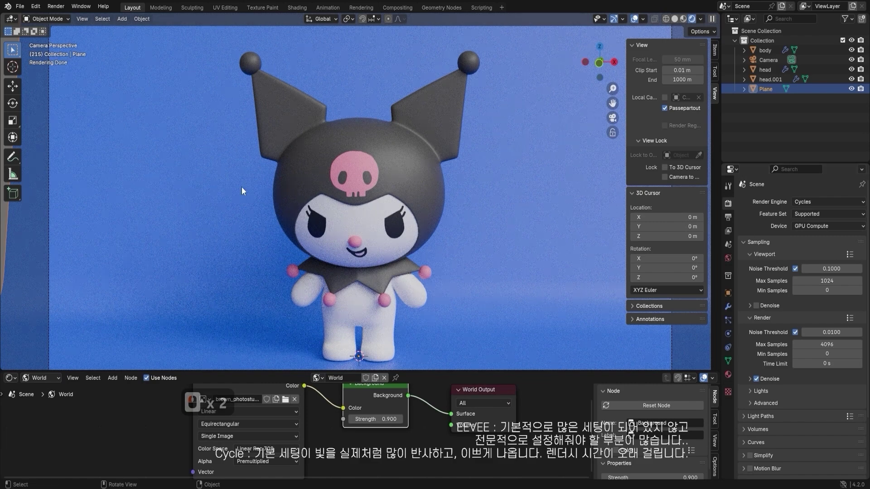
# - Set the Cycles maximum samples to 100 for both the final render and the viewport
pyautogui.scroll(-2, 501, 195)
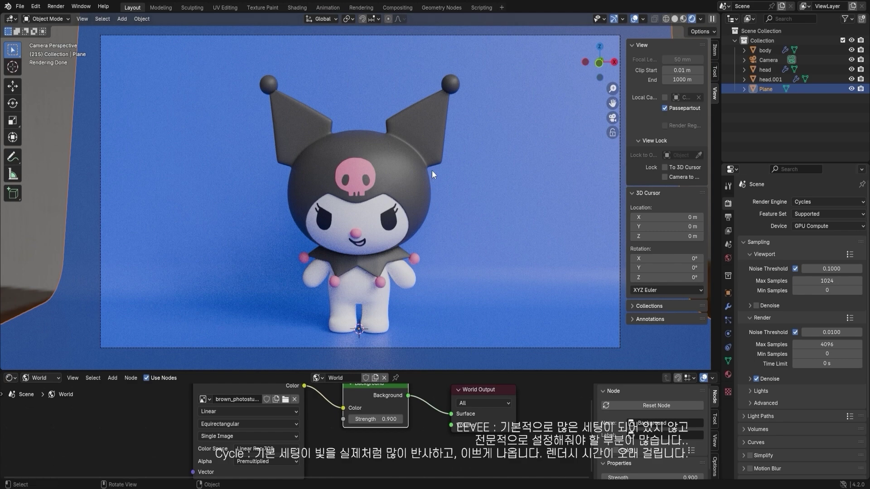
pyautogui.click(835, 344)
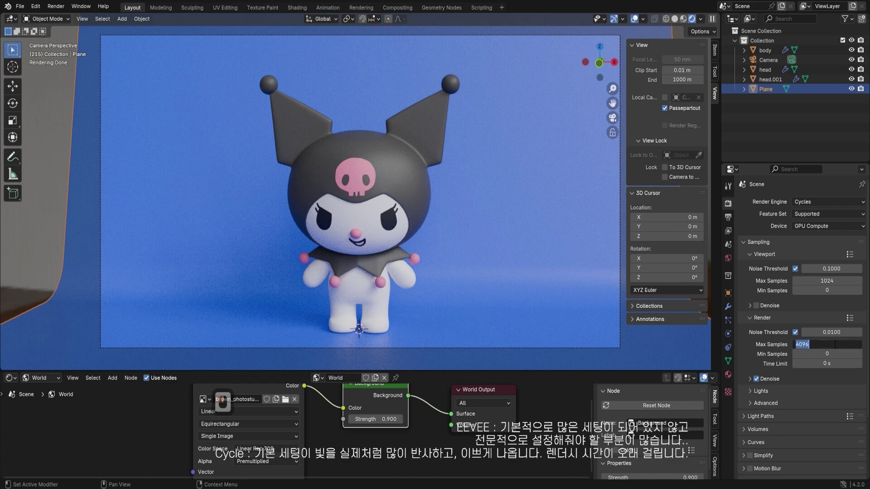
pyautogui.write('100')
pyautogui.press('Return')
pyautogui.click(839, 280)
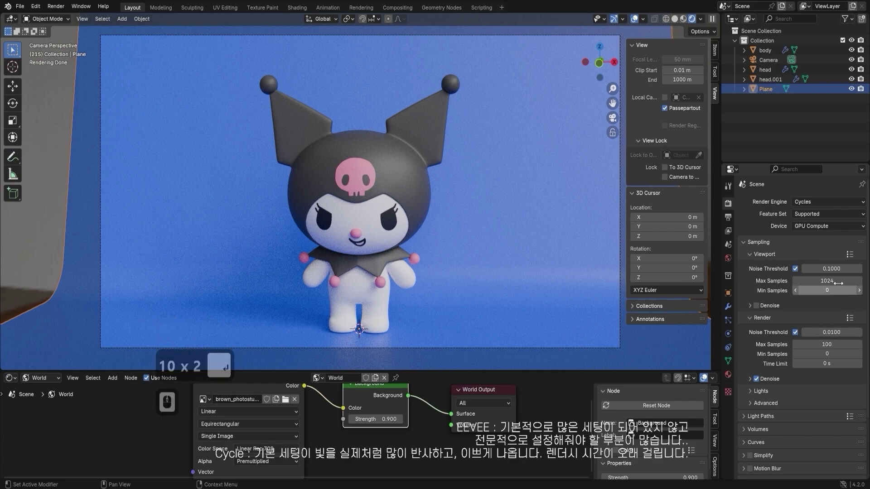
pyautogui.write('100')
pyautogui.press('Return')
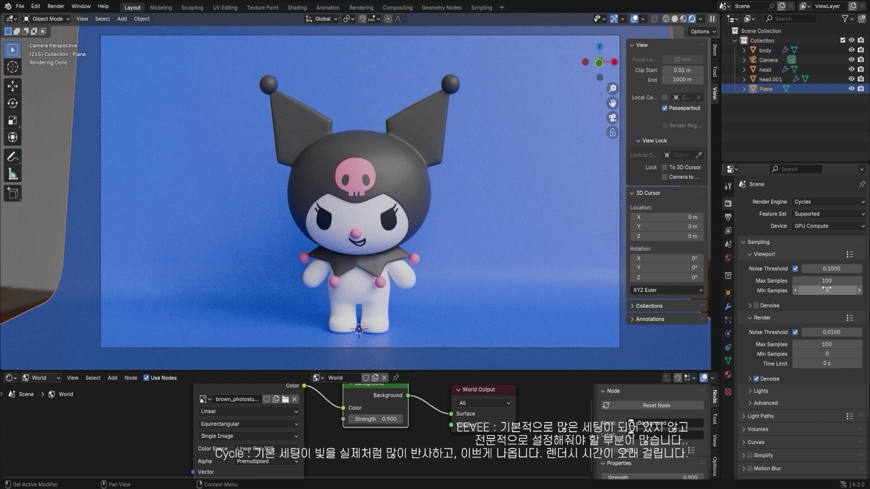
# - Render the character against the blue backdrop with Cycles, inspect the result up close, and close the render window
pyautogui.press('F12')
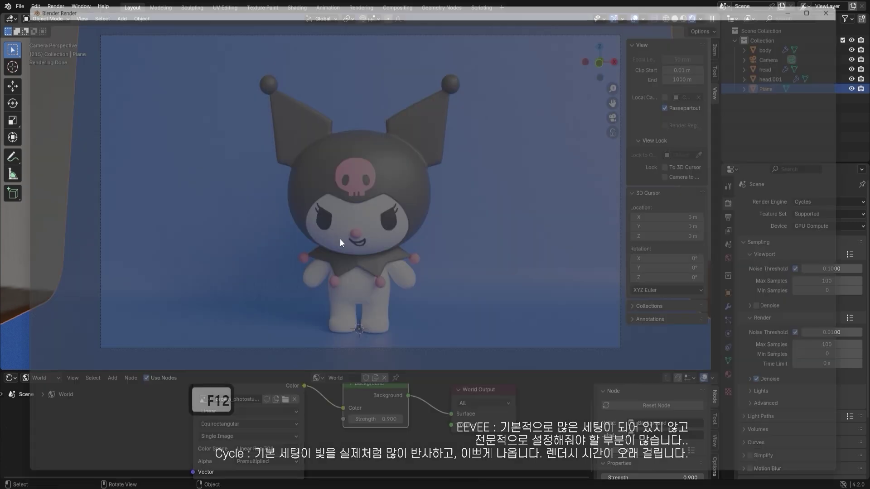
pyautogui.scroll(3, 368, 235)
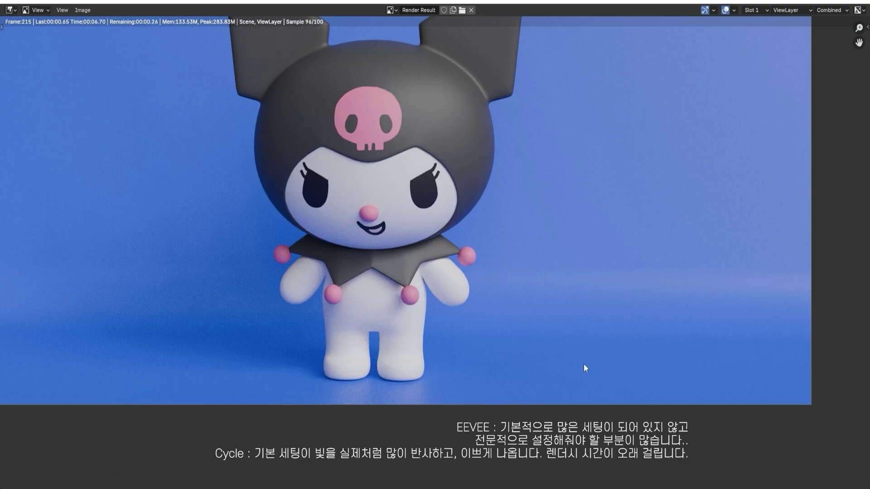
pyautogui.hscroll(-3, 403, 378)
pyautogui.scroll(1, 217, 272)
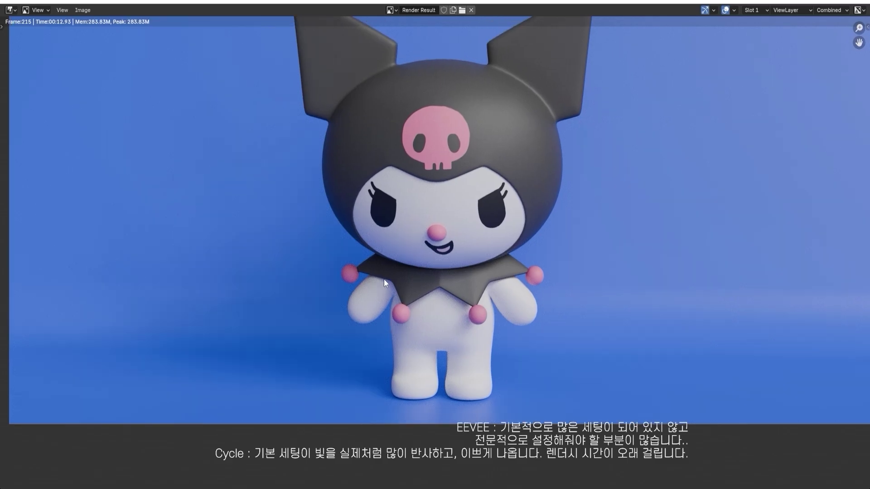
pyautogui.scroll(-2, 385, 279)
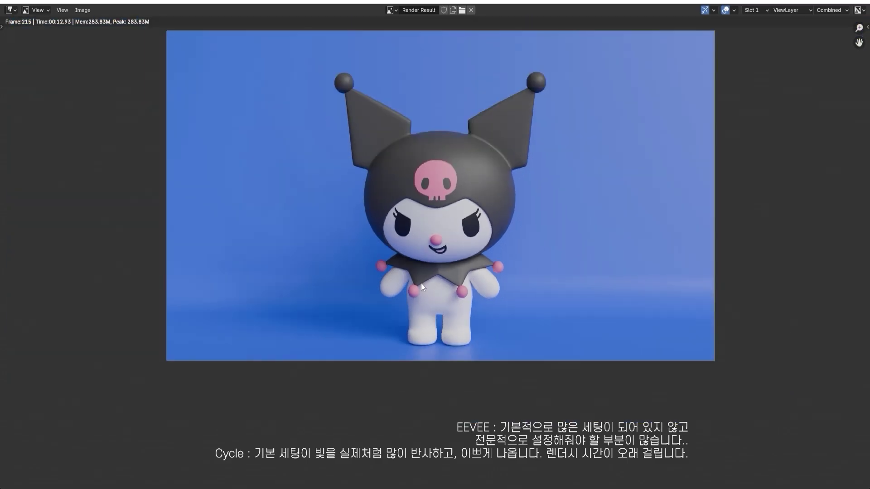
pyautogui.press('Escape')
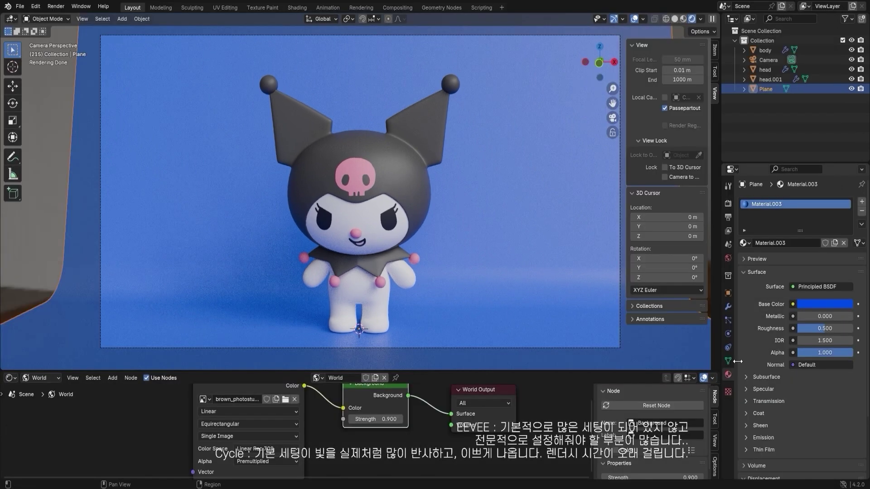
# - Try a bright green base color with hue 0.317 on the backdrop plane and start a test render
pyautogui.click(822, 304)
pyautogui.click(811, 220)
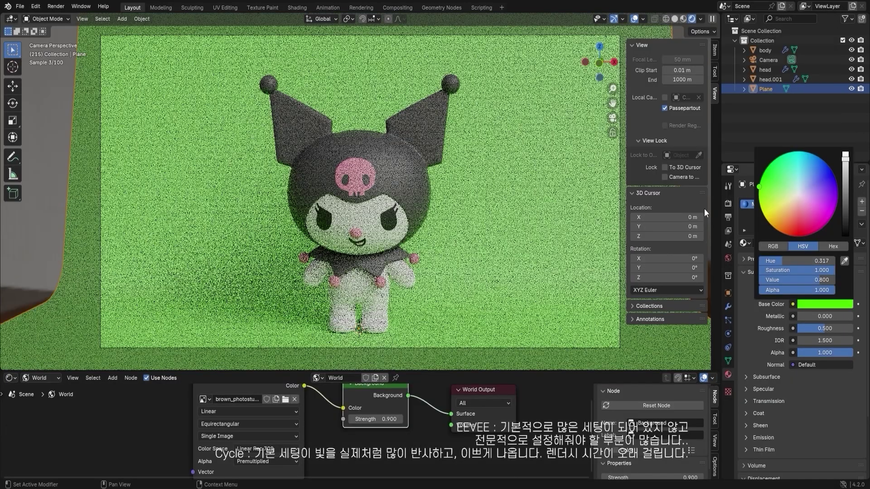
pyautogui.press('F12')
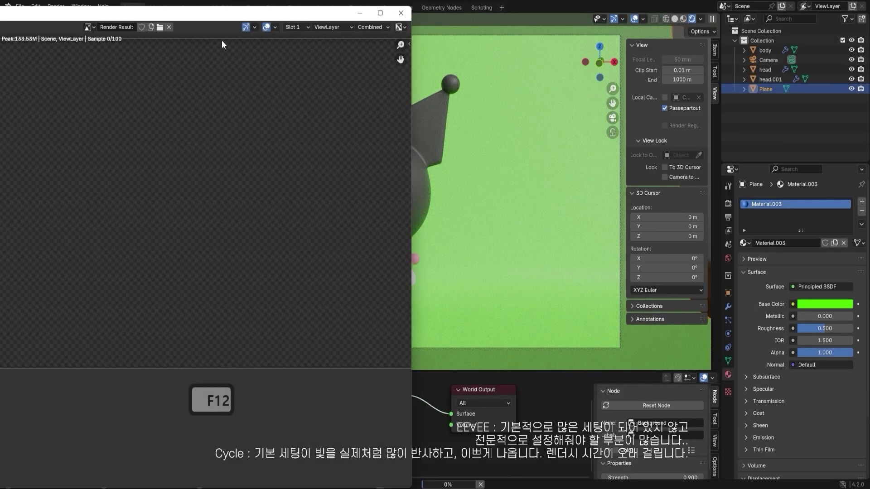
pyautogui.press('Escape')
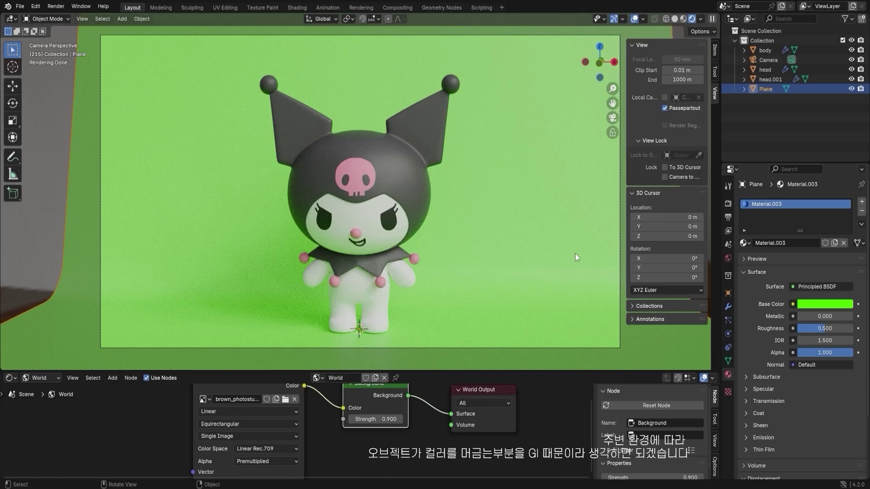
# - Try a lighter blue base color on the backdrop, followed by a saturated green with hue 0.336
pyautogui.click(823, 304)
pyautogui.moveTo(814, 213); pyautogui.dragTo(806, 222)
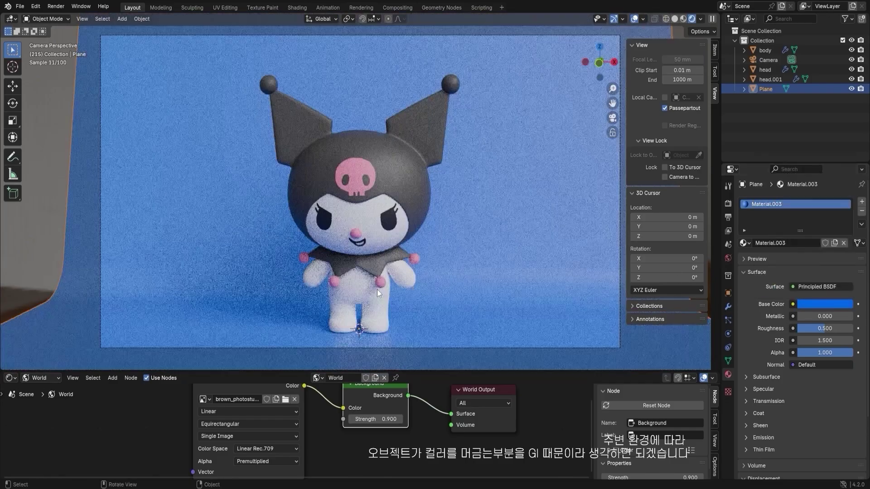
pyautogui.click(830, 307)
pyautogui.click(770, 188)
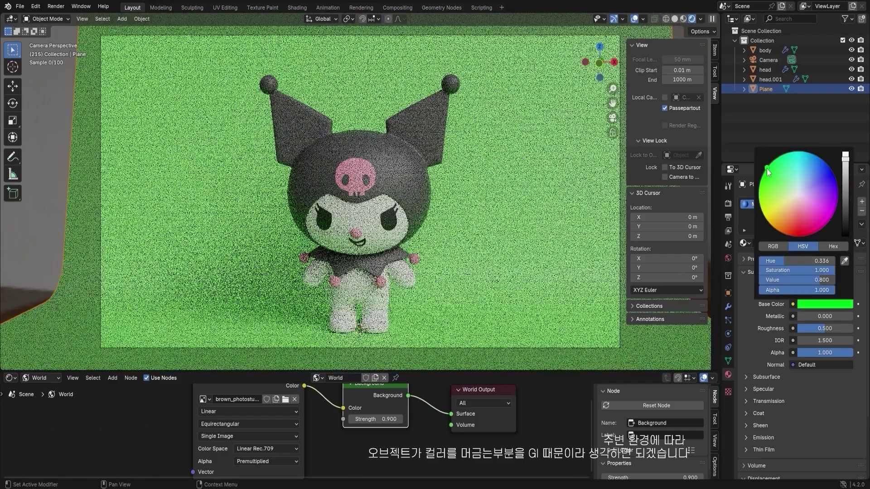
# - Enable denoising for the Cycles viewport sampling
pyautogui.click(729, 244)
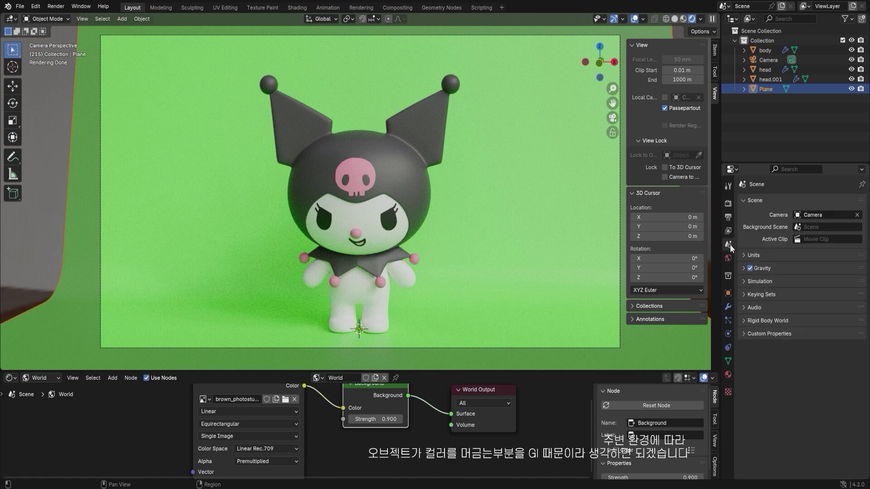
pyautogui.click(728, 231)
pyautogui.click(727, 218)
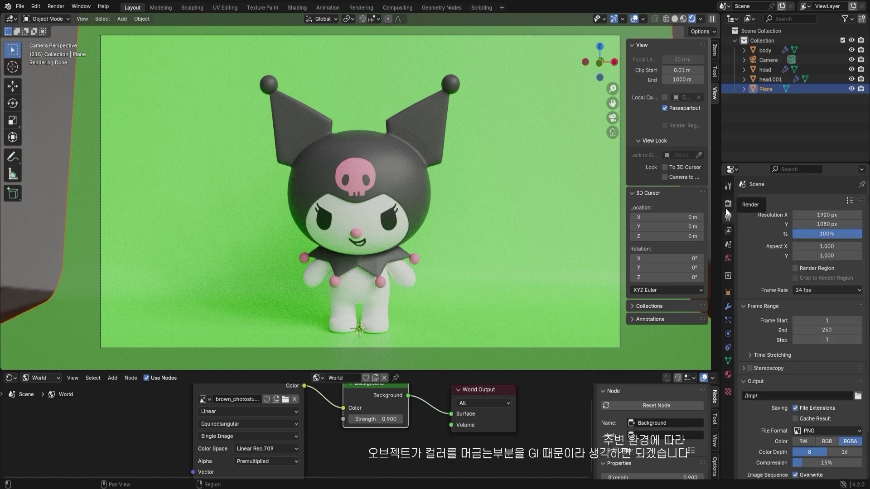
pyautogui.click(728, 203)
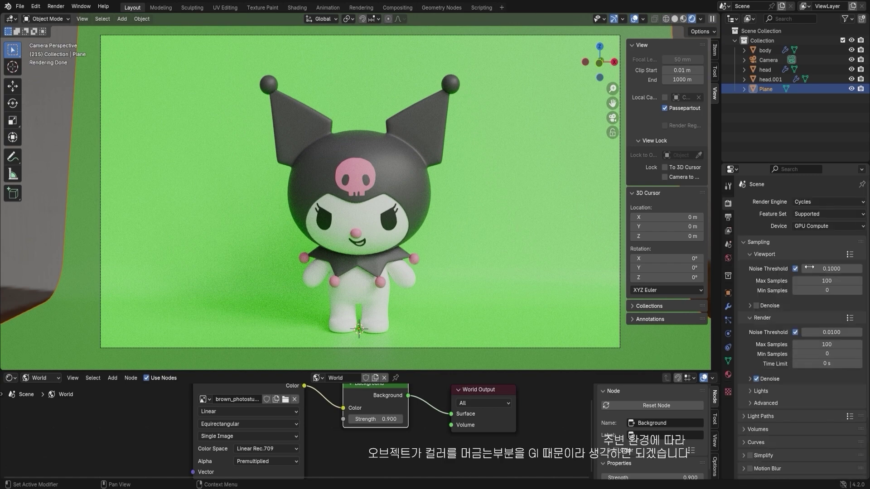
pyautogui.click(755, 305)
pyautogui.click(728, 217)
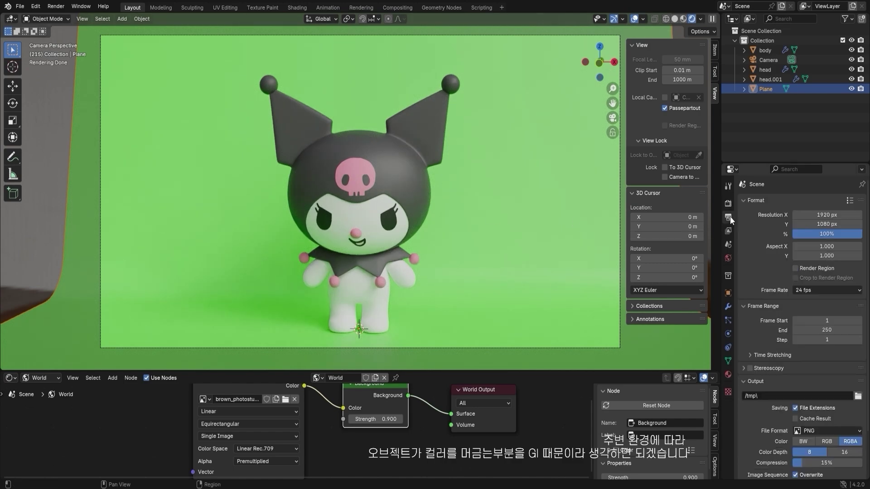
pyautogui.click(728, 203)
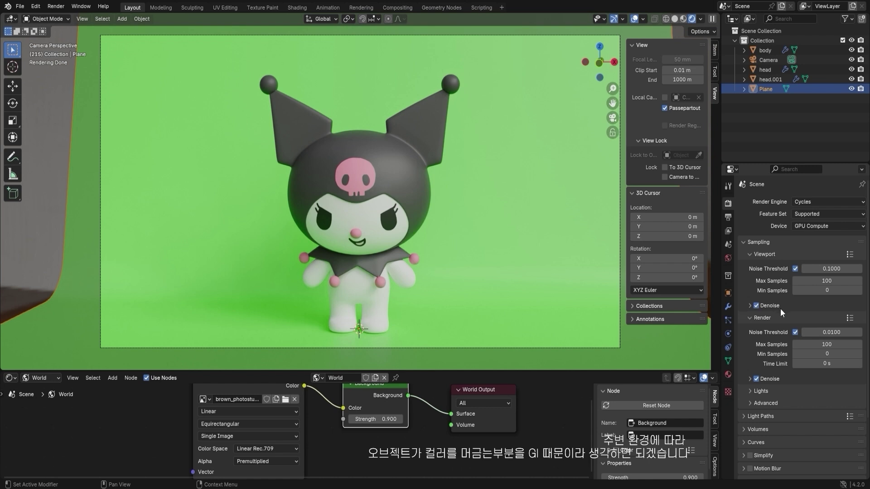
pyautogui.click(756, 306)
# - Try a bright yellow base color on the backdrop plane's material, followed by an orange-red one
pyautogui.click(728, 374)
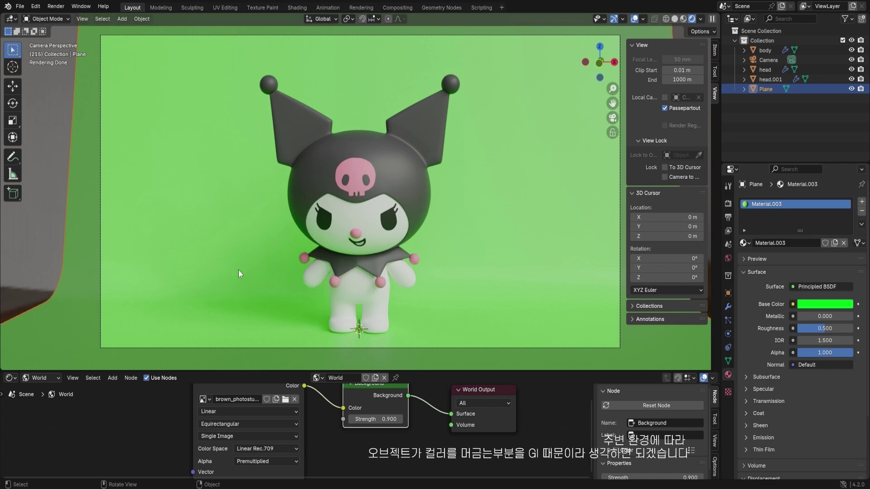
pyautogui.click(833, 304)
pyautogui.click(811, 305)
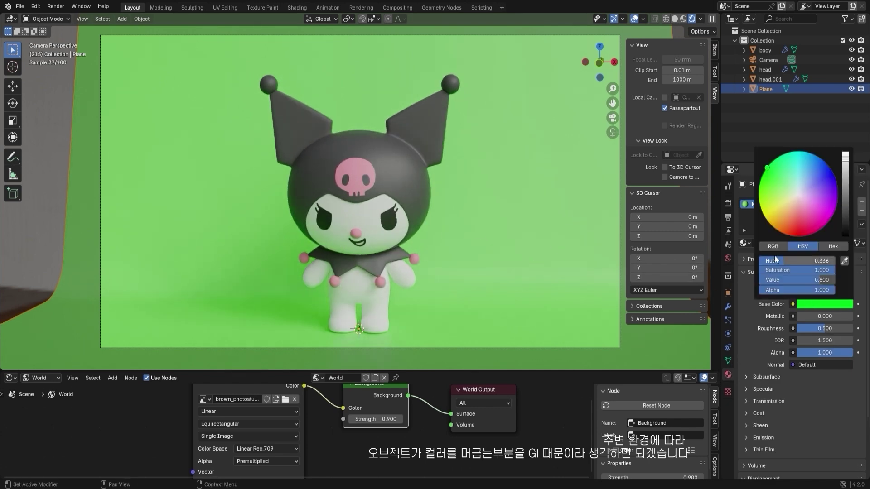
pyautogui.click(769, 215)
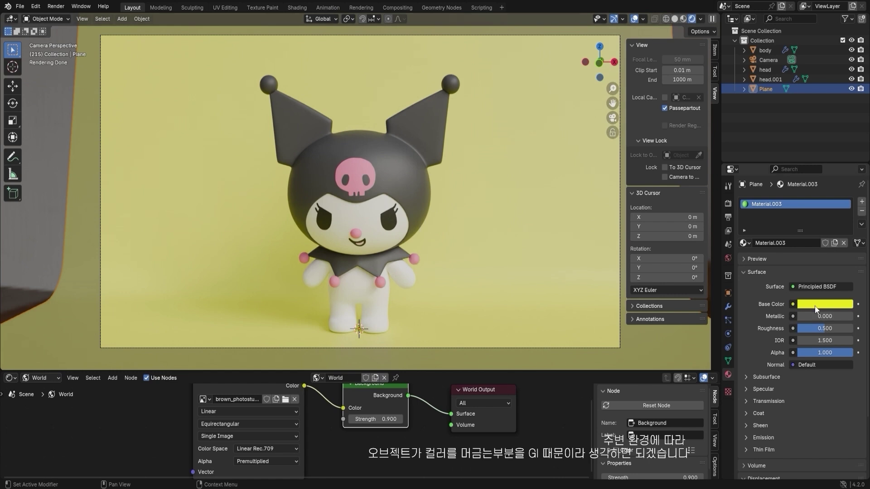
pyautogui.click(814, 305)
pyautogui.click(787, 226)
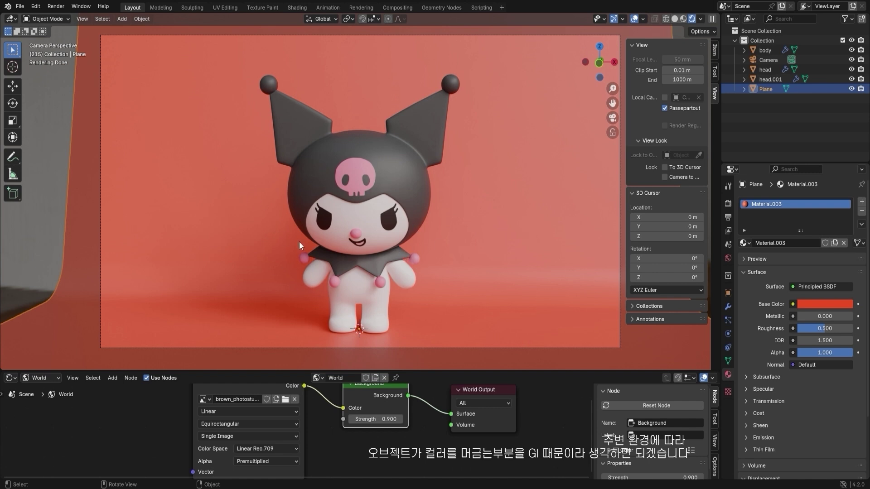
# - Set the base color of the backdrop plane's material to a soft golden yellow
pyautogui.click(808, 304)
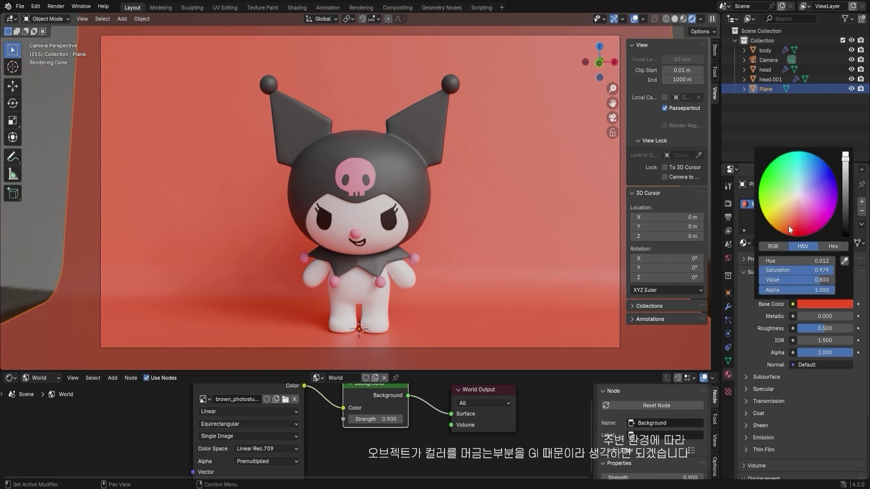
pyautogui.click(759, 202)
pyautogui.click(776, 209)
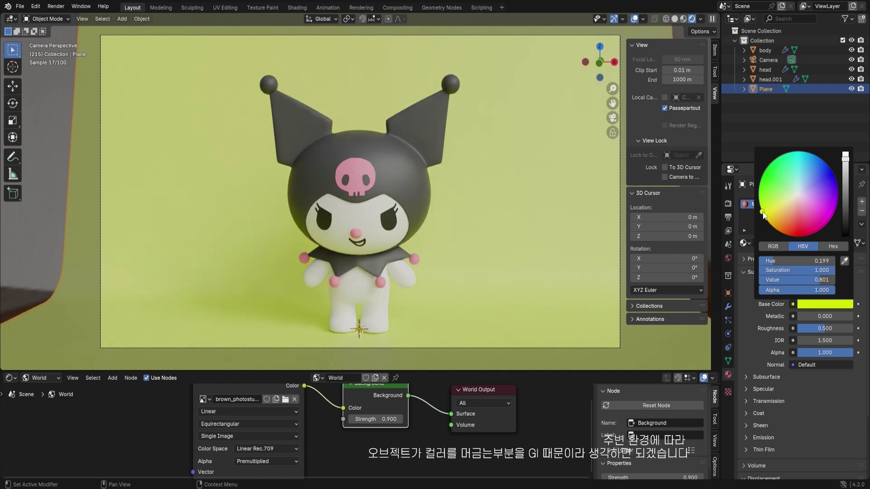
pyautogui.click(777, 216)
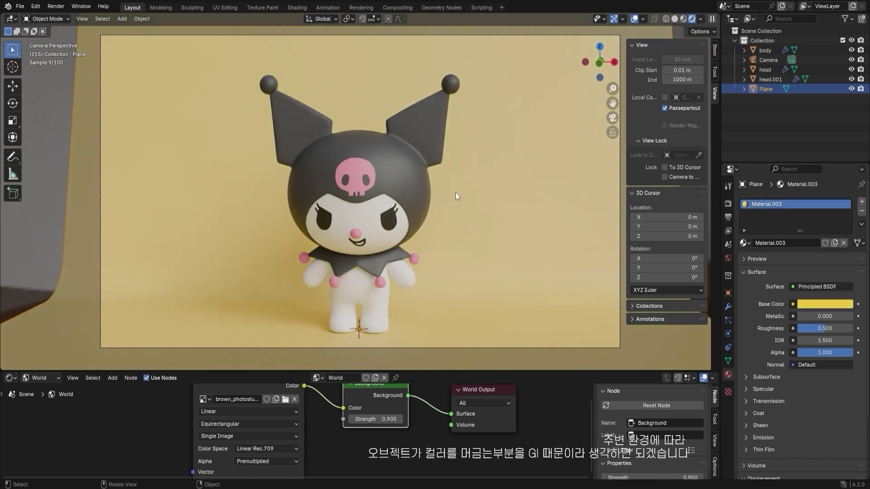
# - Hide the viewport sidebar and deselect the backdrop plane
pyautogui.scroll(-2, 449, 216)
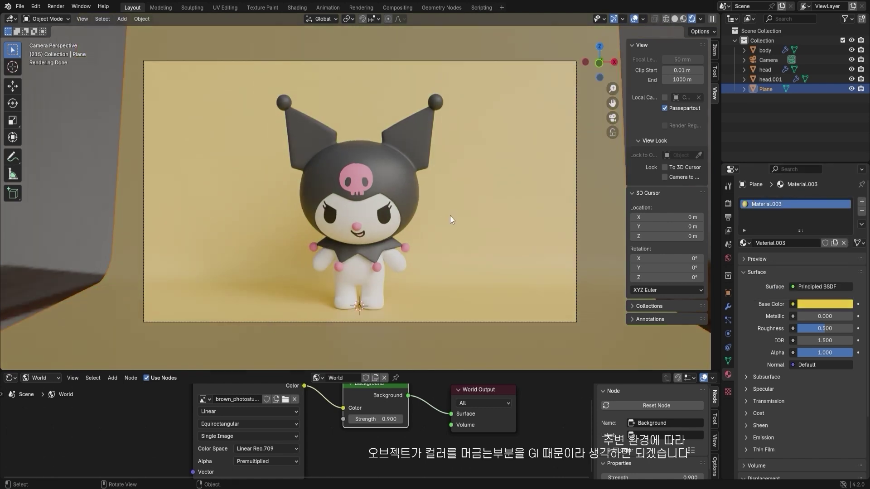
pyautogui.press('n')
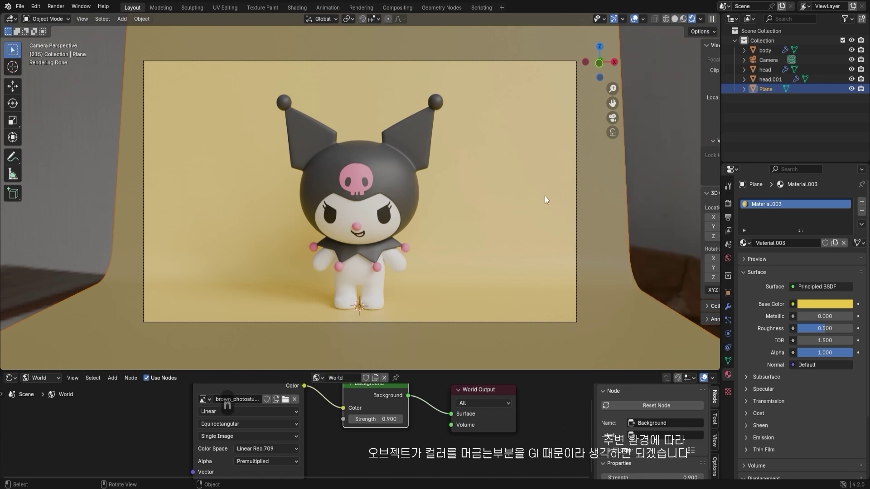
pyautogui.hotkey('alt', 'a')
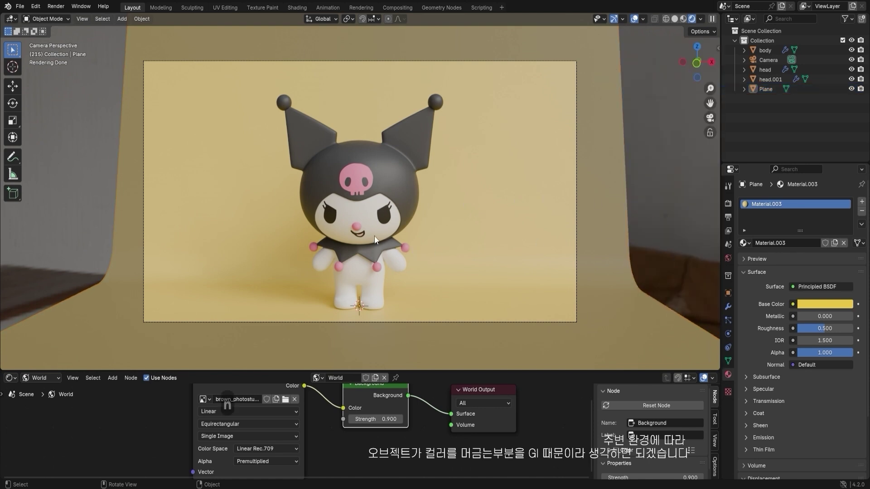
pyautogui.click(728, 307)
pyautogui.click(766, 89)
pyautogui.hotkey('shift', 'a')
pyautogui.moveTo(597, 219)
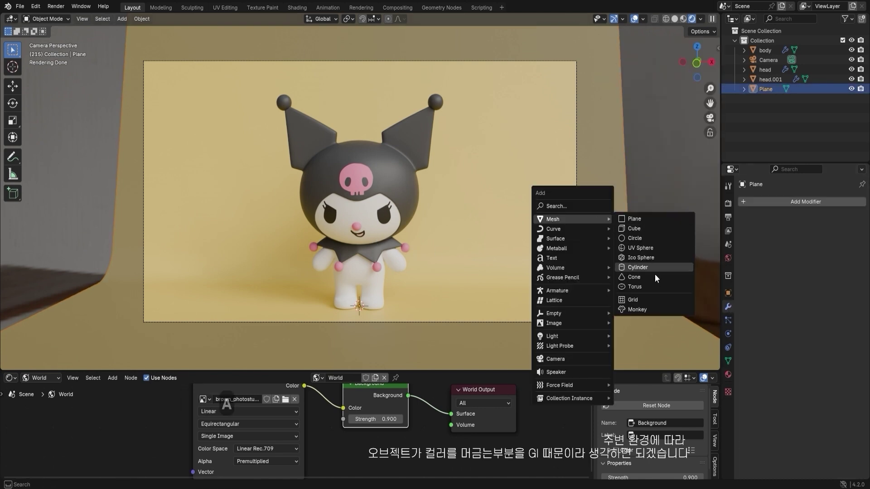
pyautogui.moveTo(563, 334)
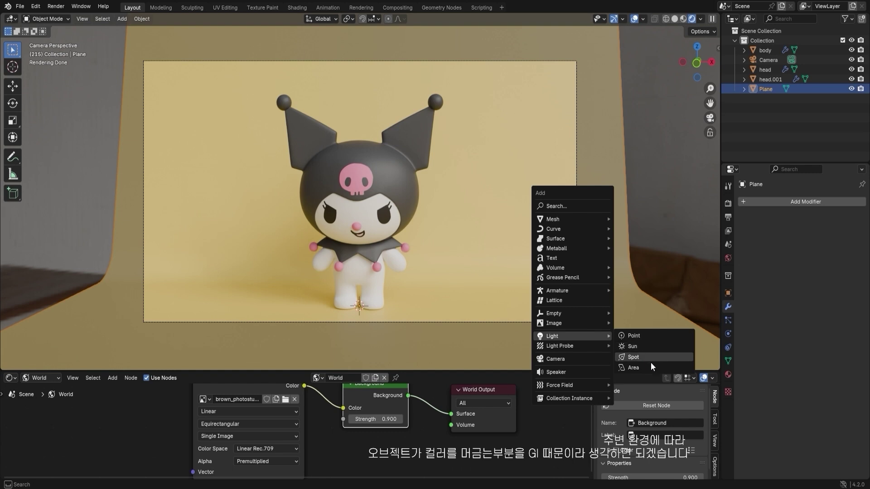
pyautogui.hotkey('alt', 'a')
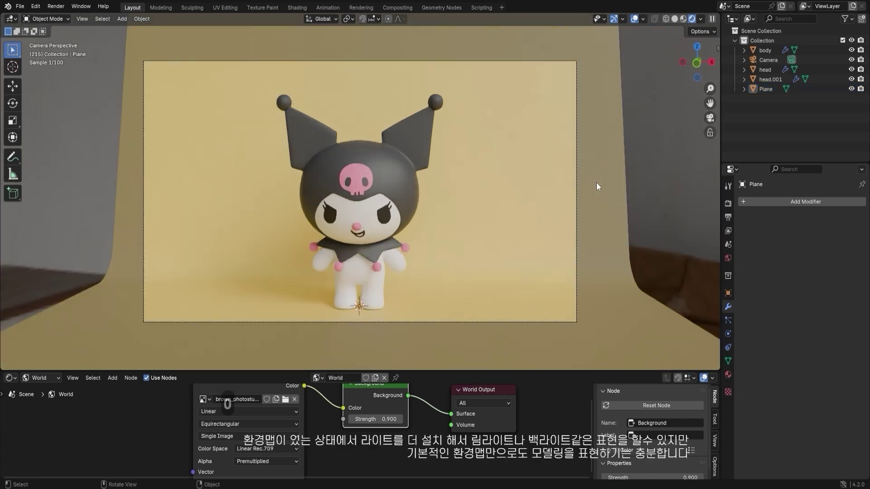
# - Scale the backdrop plane along X by a factor of 1.128 so it is wider behind the character
pyautogui.press('KP_0')
pyautogui.scroll(-1, 537, 177)
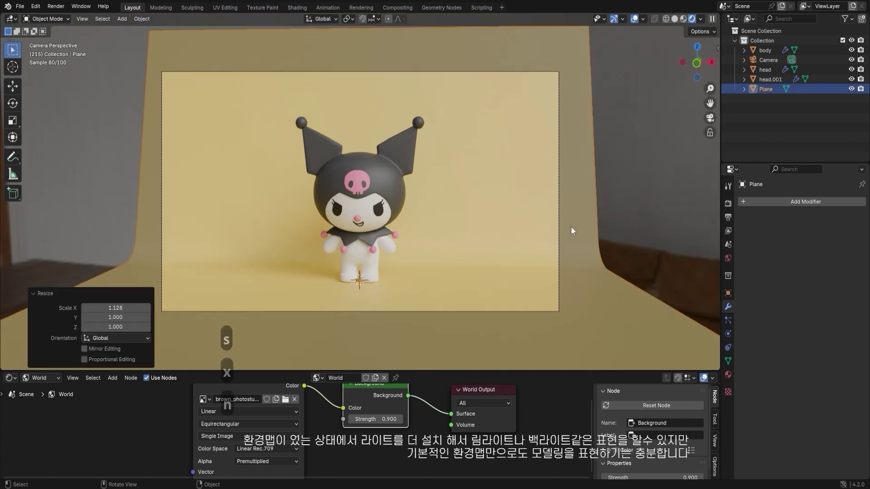
# - Expand the Color Management section of the scene's render settings
pyautogui.click(728, 204)
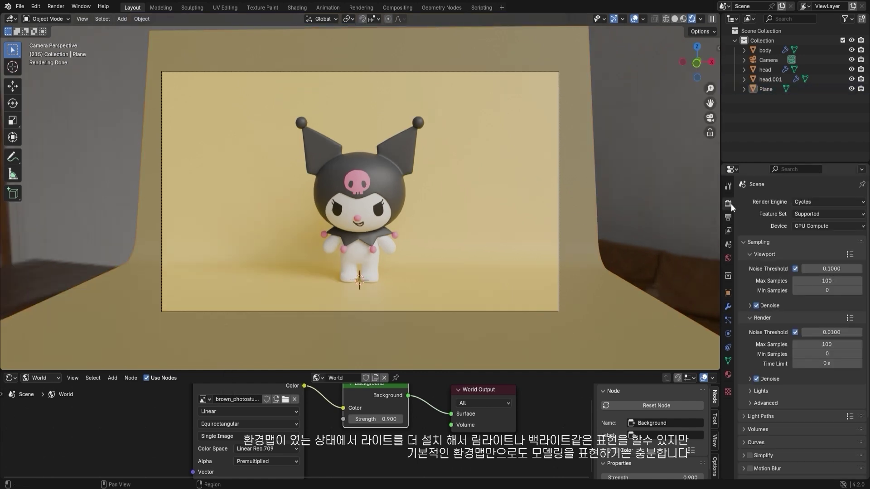
pyautogui.click(729, 218)
pyautogui.click(728, 203)
pyautogui.scroll(-3, 750, 257)
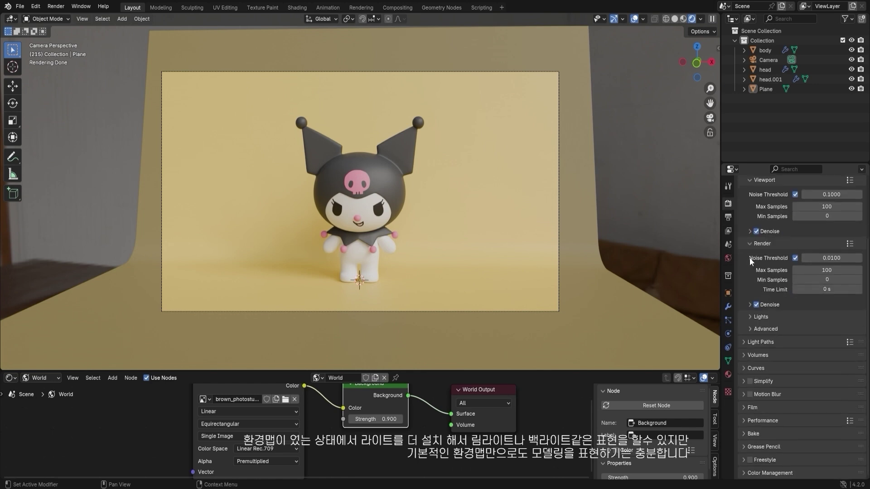
pyautogui.click(744, 474)
pyautogui.scroll(-5, 745, 473)
pyautogui.scroll(-1, 746, 471)
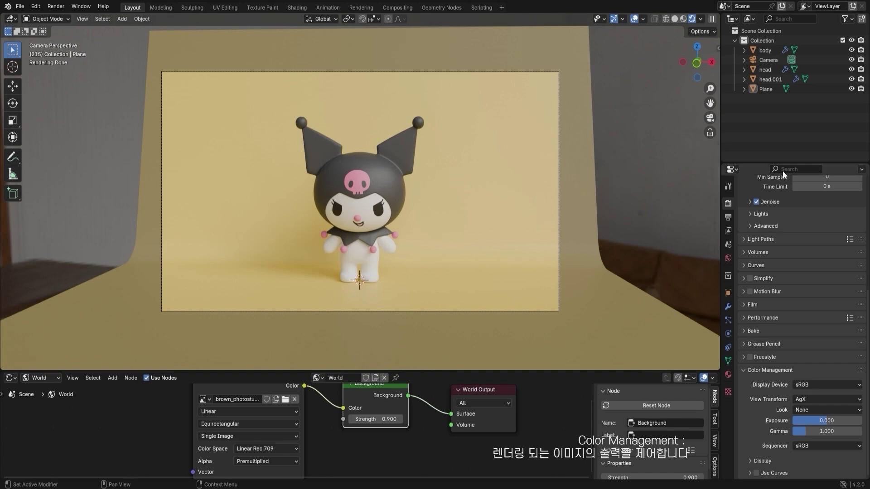
pyautogui.scroll(5, 782, 191)
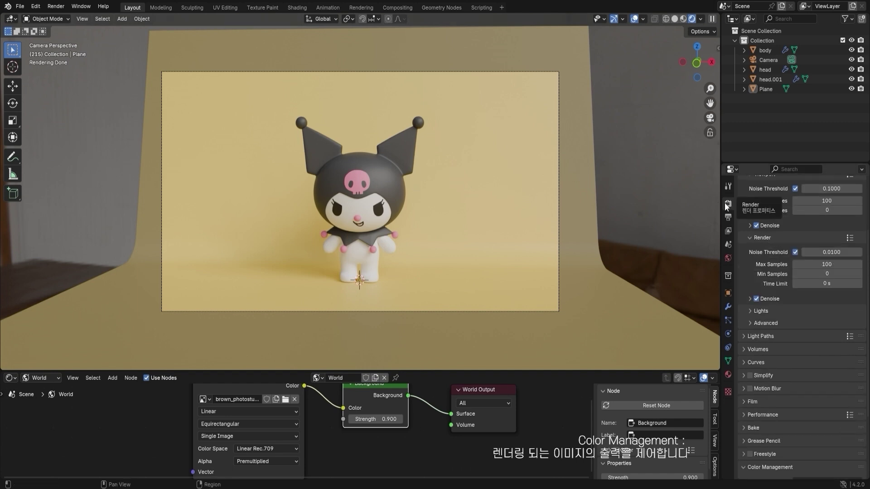
pyautogui.scroll(-5, 742, 224)
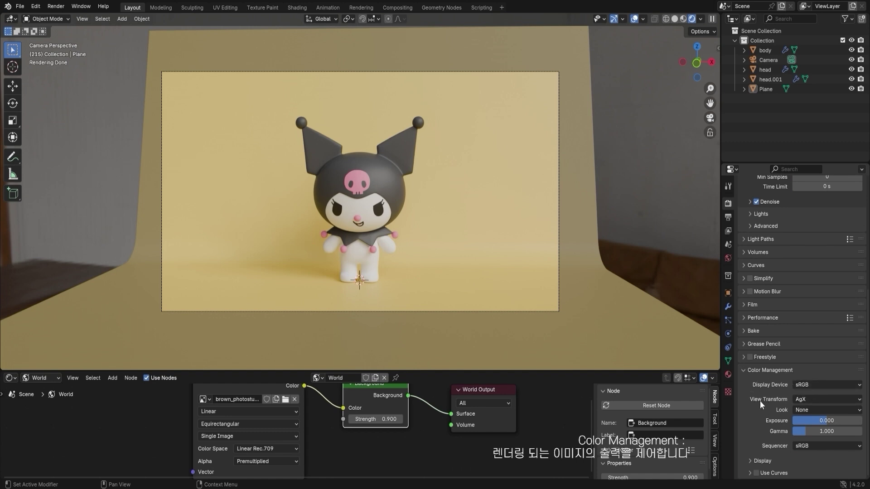
# - Try the Khronos PBR Neutral view transform on the scene, and return to AgX
pyautogui.click(810, 399)
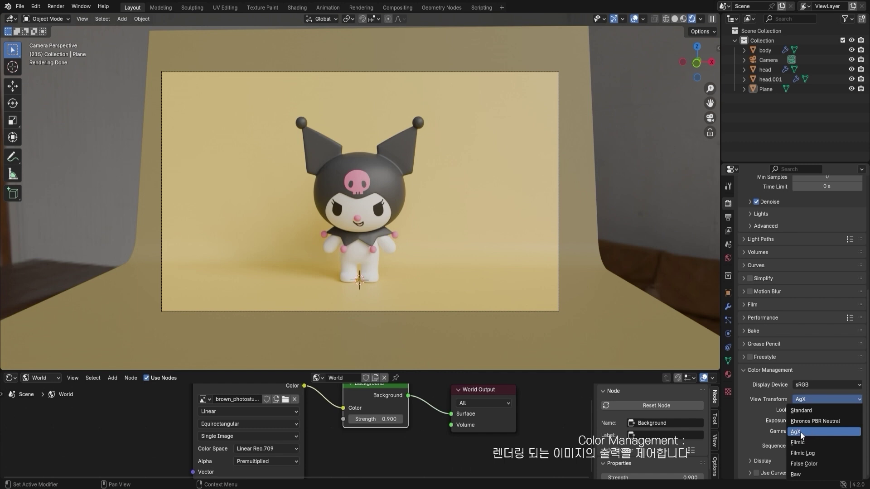
pyautogui.click(831, 421)
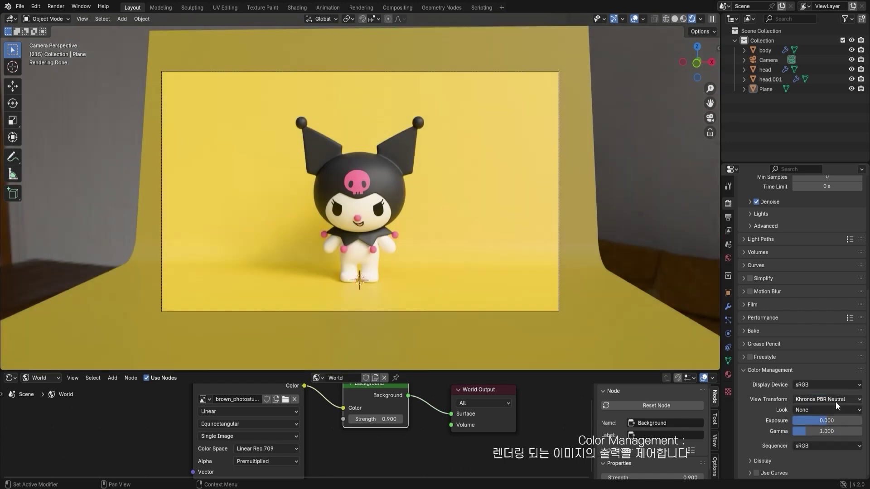
pyautogui.click(835, 401)
pyautogui.click(835, 422)
pyautogui.click(838, 400)
pyautogui.click(822, 432)
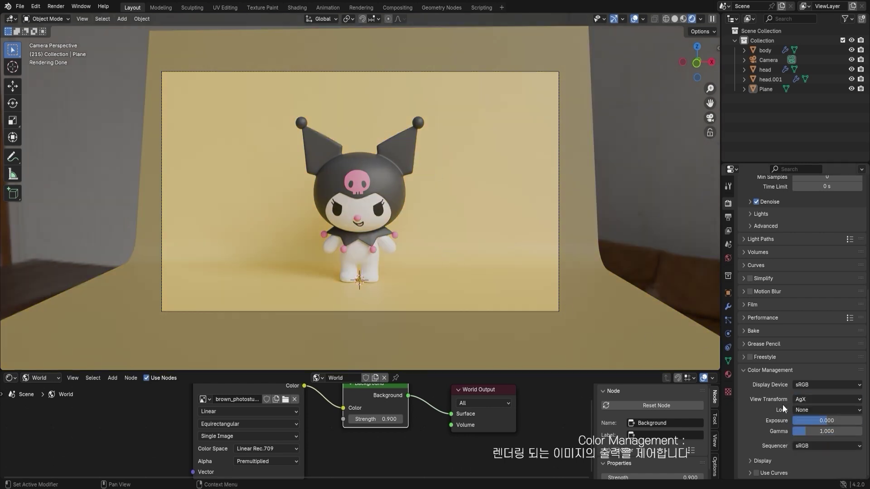
# - Try the Filmic view transform for comparison and switch back to AgX
pyautogui.click(818, 399)
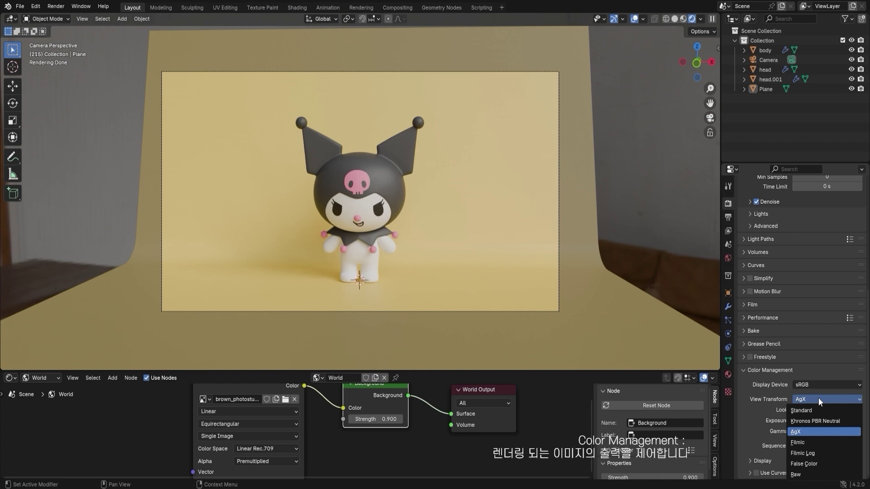
pyautogui.click(811, 444)
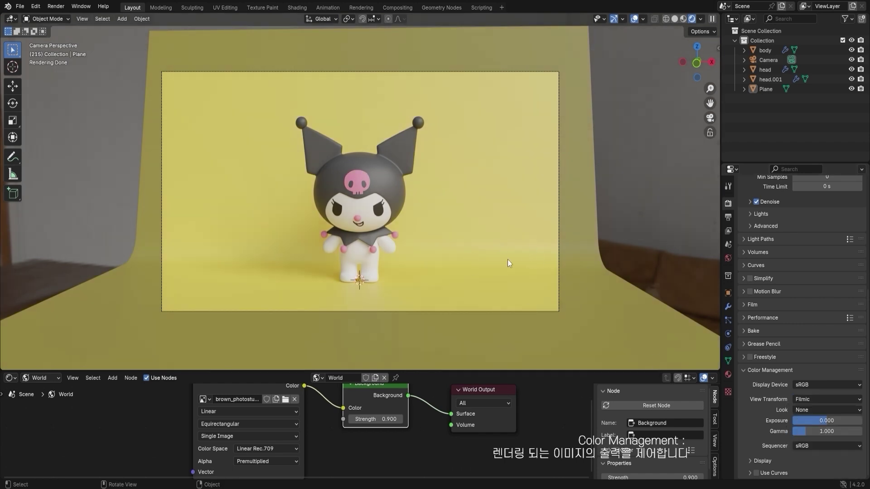
pyautogui.click(814, 398)
pyautogui.click(795, 432)
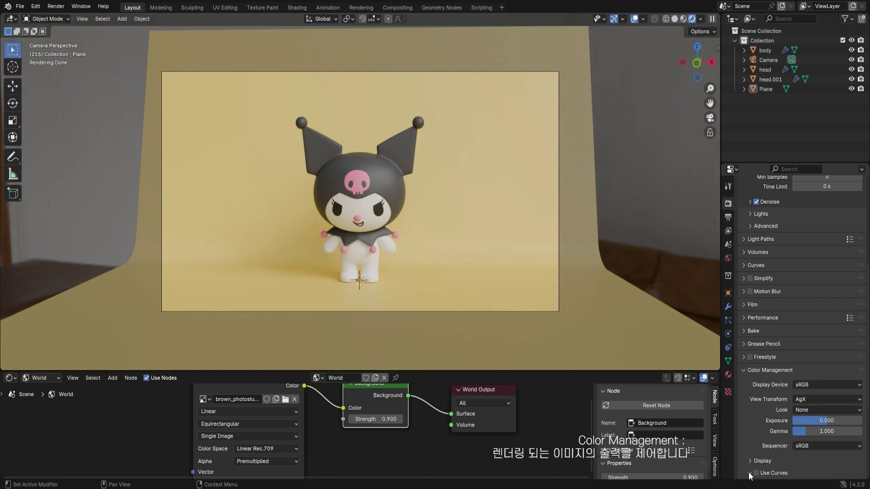
# - Try enabling the color management curves and bending the combined curve into a gentle S shape
pyautogui.scroll(-3, 760, 428)
pyautogui.click(757, 414)
pyautogui.scroll(-3, 813, 406)
pyautogui.moveTo(813, 406); pyautogui.dragTo(809, 398)
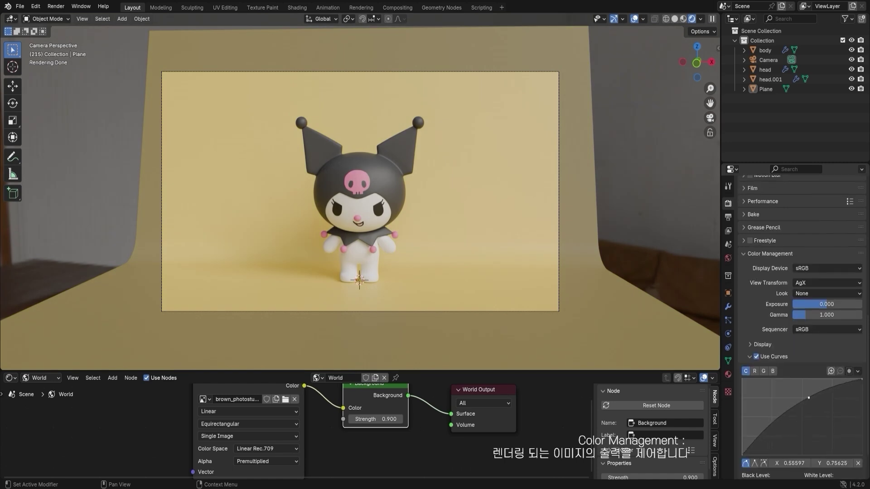
pyautogui.moveTo(765, 431); pyautogui.dragTo(765, 441)
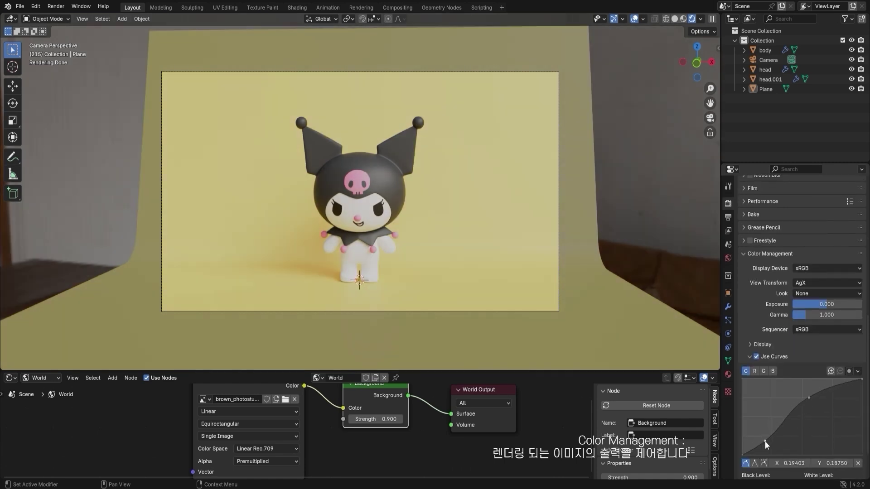
pyautogui.moveTo(808, 395); pyautogui.dragTo(827, 391)
pyautogui.click(765, 441)
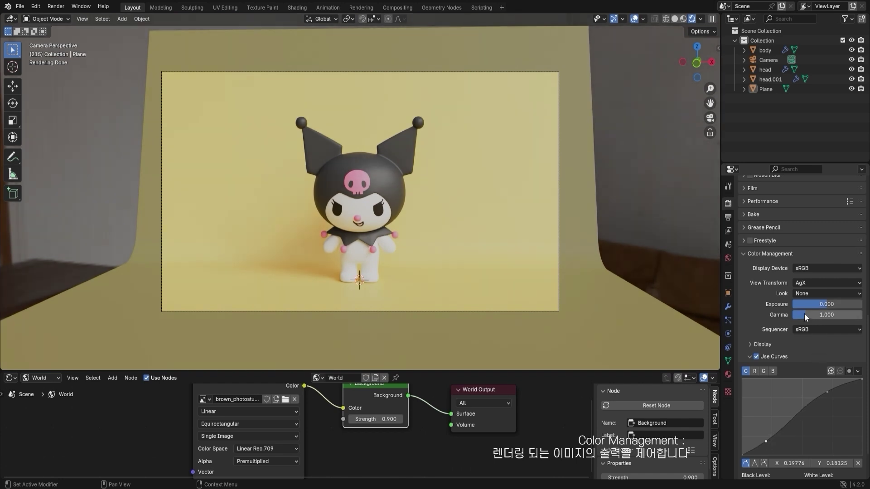
pyautogui.moveTo(803, 313)
pyautogui.mouseDown()
pyautogui.moveTo(829, 304)
pyautogui.moveTo(801, 303)
pyautogui.moveTo(815, 304)
pyautogui.mouseUp()
# - Turn off the color management curves
pyautogui.click(761, 357)
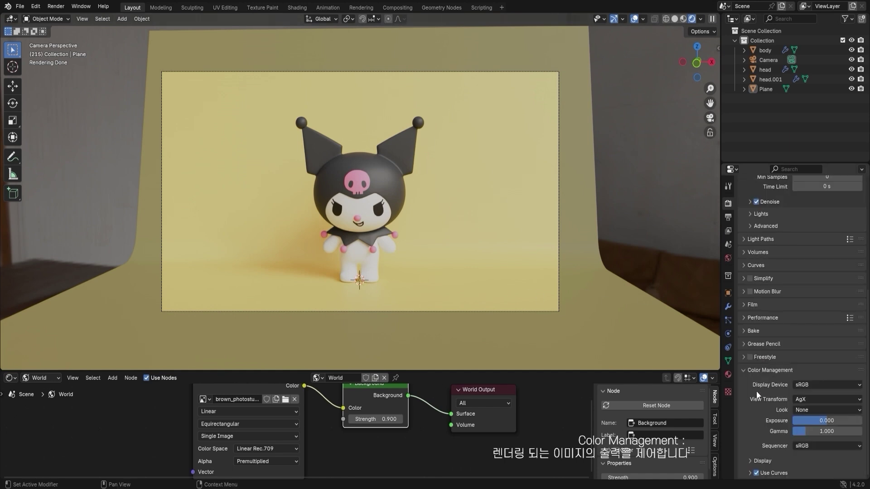
pyautogui.click(752, 460)
pyautogui.click(752, 444)
# - Render the still image from the camera and inspect the character up close in the result
pyautogui.press('F12')
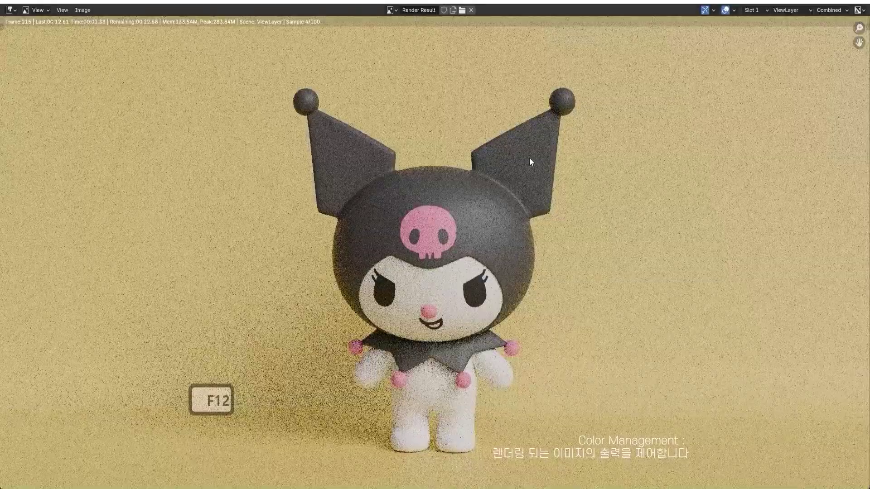
pyautogui.scroll(-3, 530, 157)
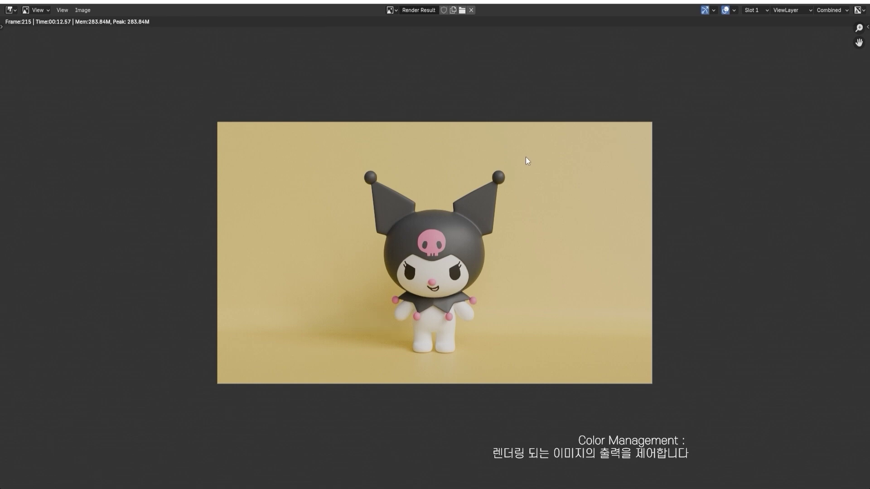
pyautogui.scroll(3, 523, 157)
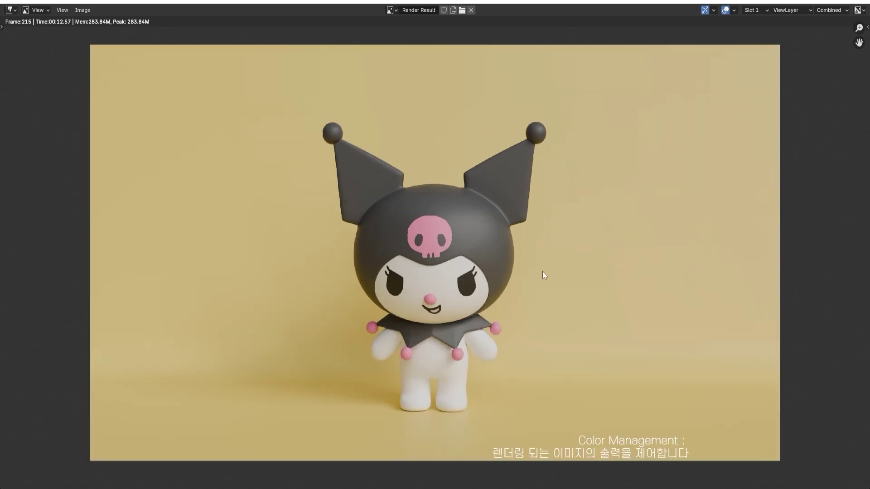
pyautogui.scroll(-1, 515, 223)
pyautogui.scroll(1, 500, 245)
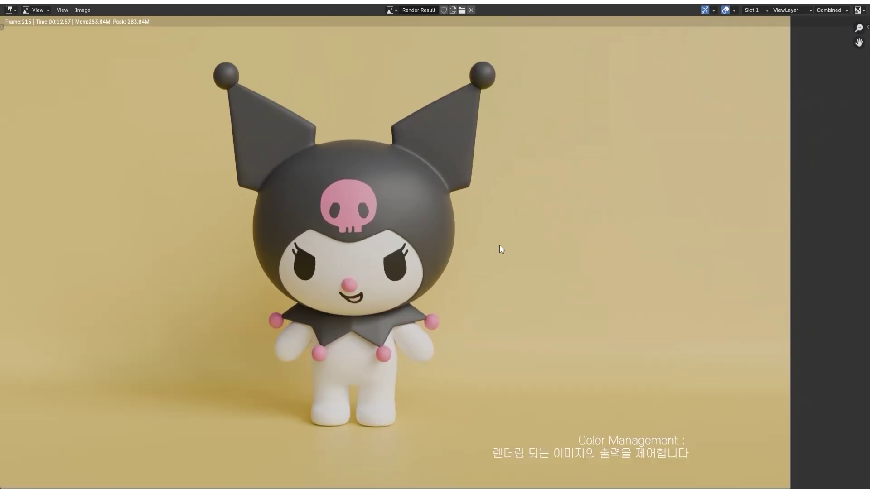
pyautogui.moveTo(584, 284); pyautogui.dragTo(602, 284, button='middle')
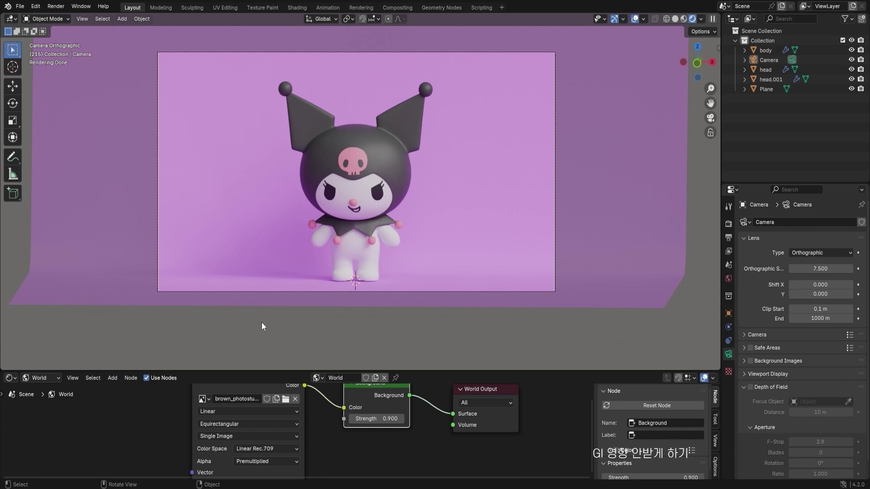
# - Select the backdrop plane and expand the Visibility section of its object properties to reach the Ray Visibility options
pyautogui.click(466, 245)
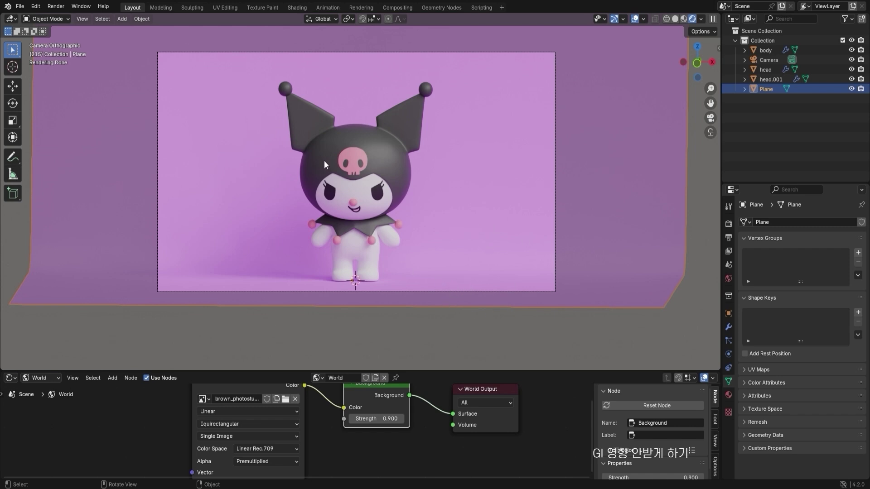
pyautogui.click(404, 332)
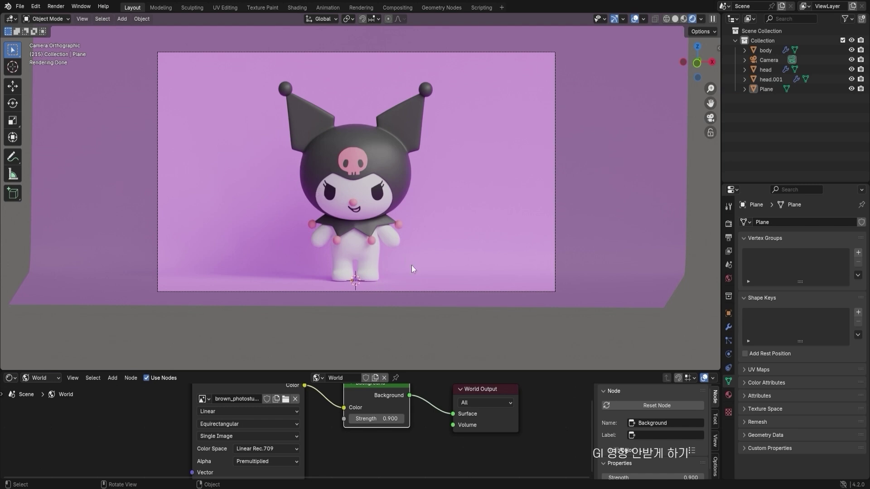
pyautogui.click(233, 174)
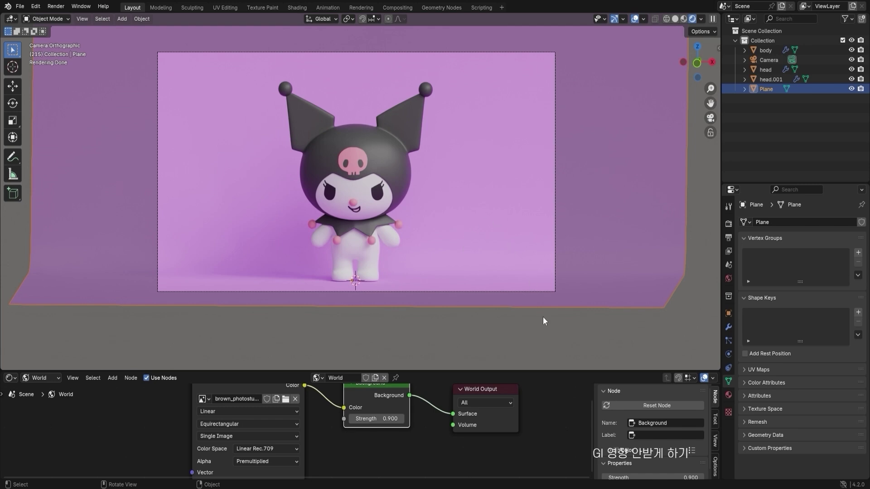
pyautogui.click(728, 278)
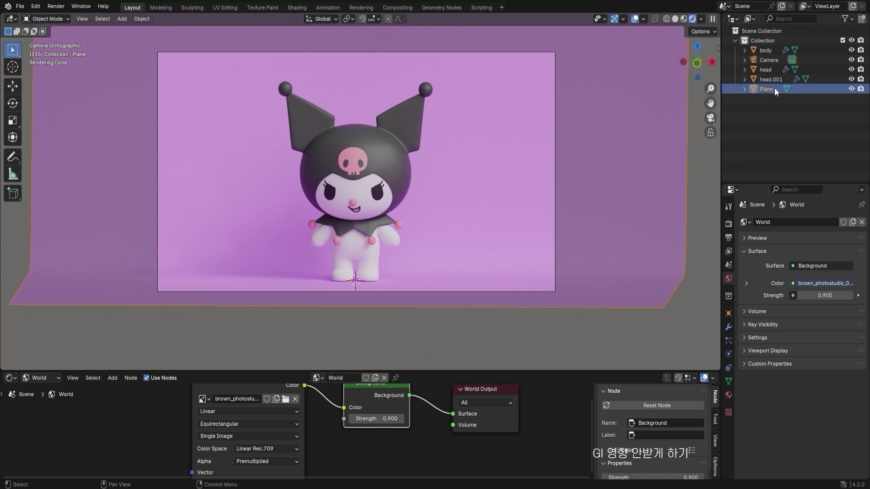
pyautogui.click(728, 313)
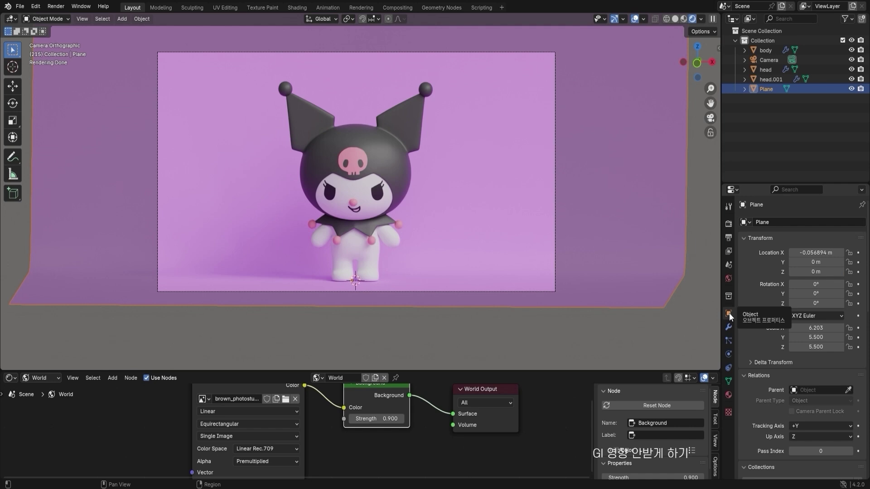
pyautogui.press('n')
pyautogui.scroll(-8, 749, 267)
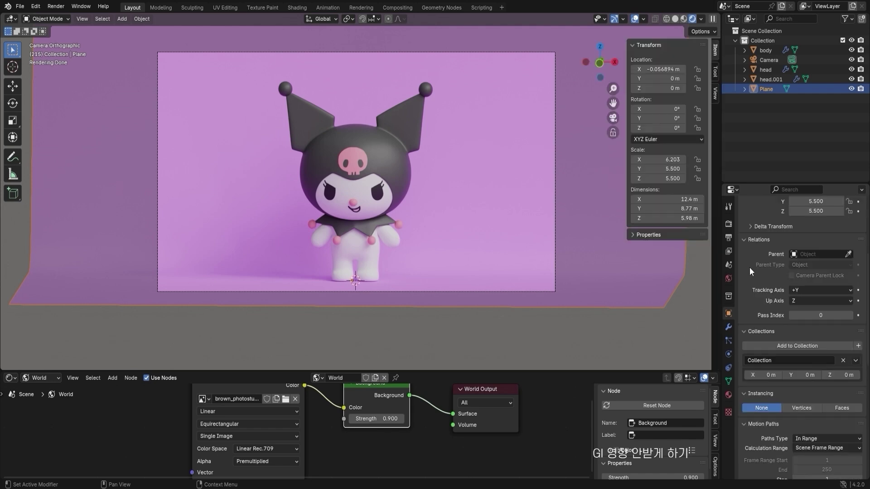
pyautogui.scroll(-10, 749, 267)
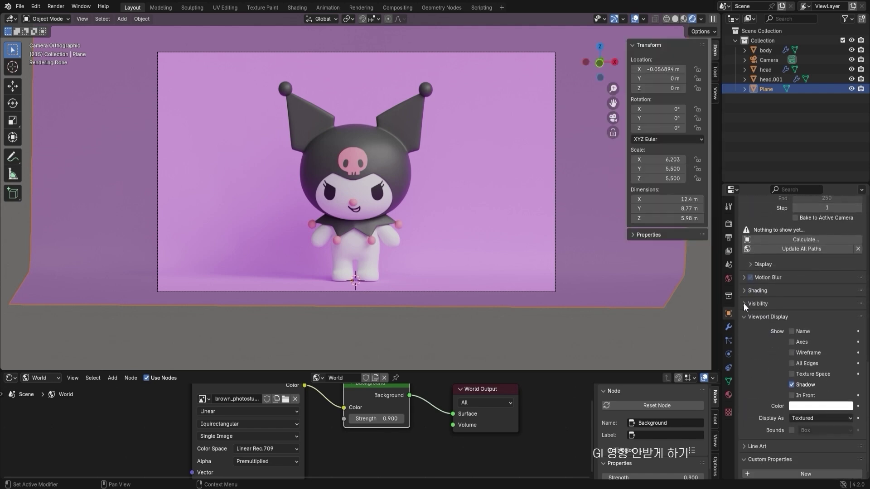
pyautogui.click(744, 303)
pyautogui.scroll(-2, 763, 304)
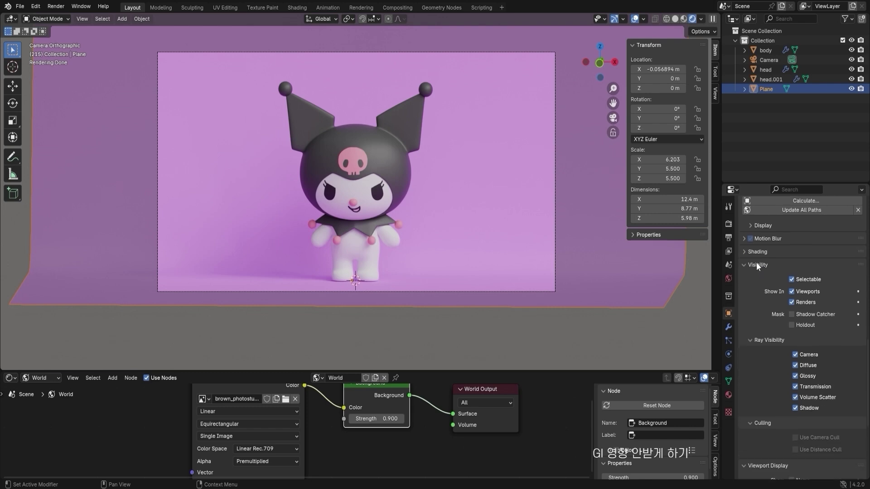
pyautogui.scroll(-2, 756, 262)
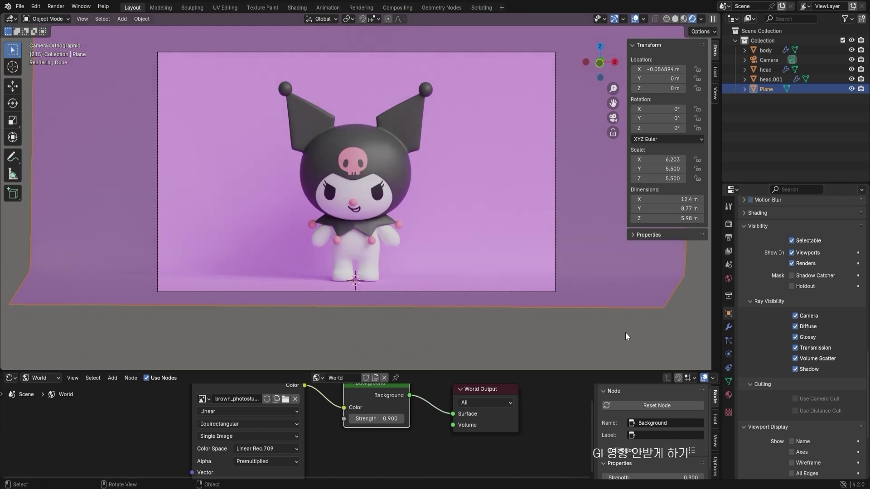
# - Try turning off the backdrop plane's Camera ray visibility to compare the character's lighting, and turn it back on
pyautogui.click(812, 315)
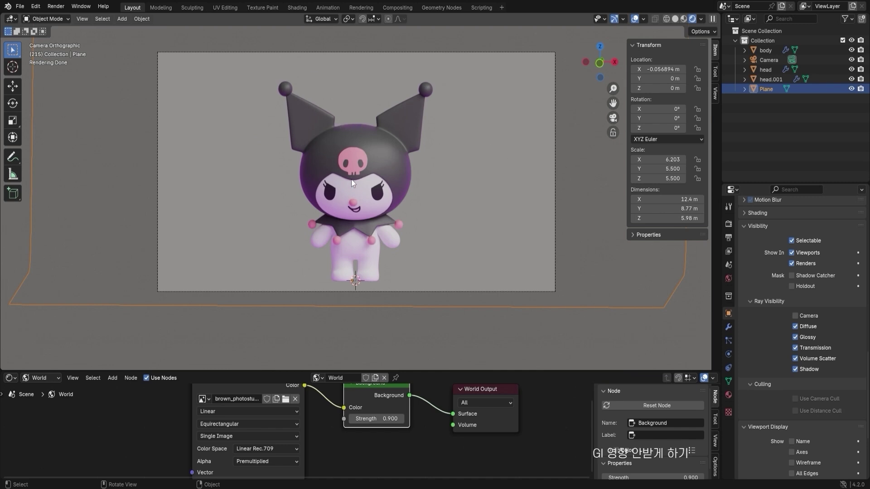
pyautogui.click(795, 316)
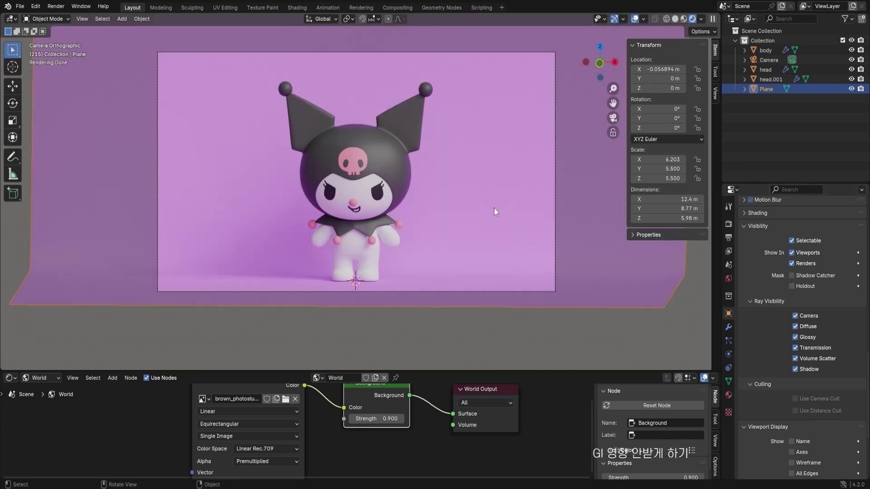
pyautogui.click(795, 315)
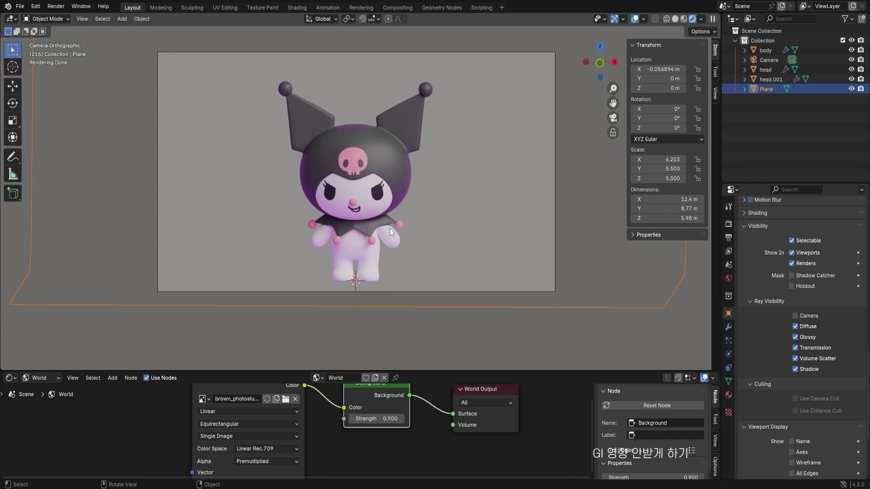
pyautogui.click(803, 312)
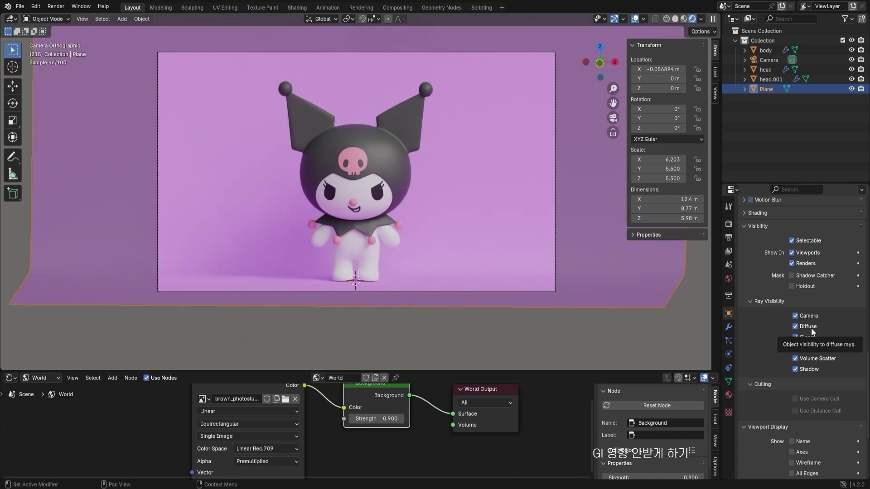
# - Disable Diffuse and Glossy ray visibility on the backdrop plane so its color does not spill onto the character
pyautogui.click(810, 327)
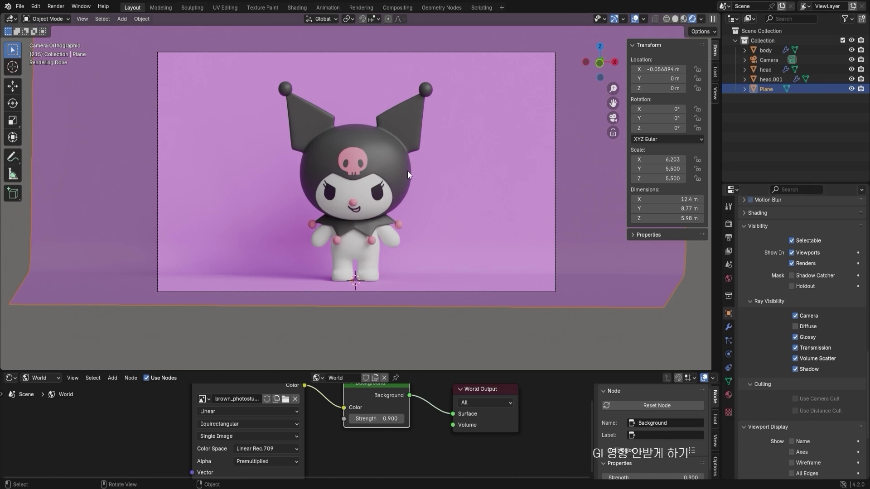
pyautogui.click(795, 326)
pyautogui.click(795, 326)
pyautogui.click(795, 337)
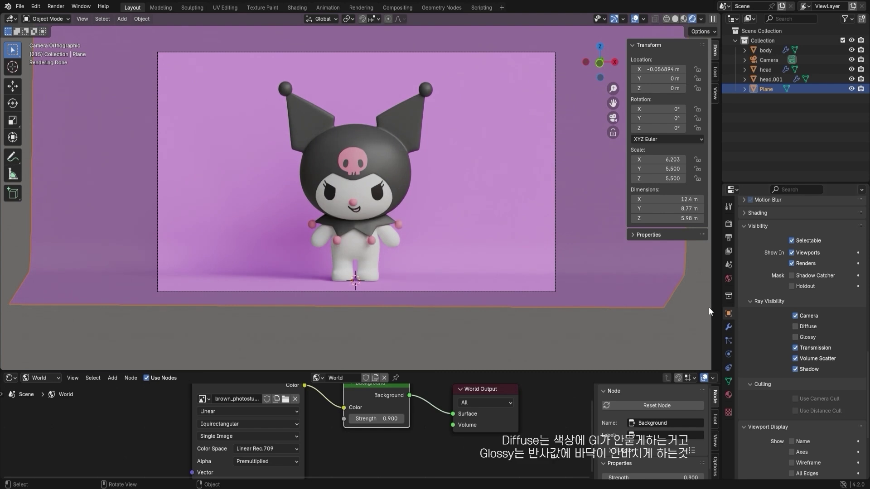
# - Try re-enabling Diffuse and Glossy ray visibility on the backdrop plane to compare the color spill, and disable both again
pyautogui.click(805, 338)
pyautogui.click(795, 326)
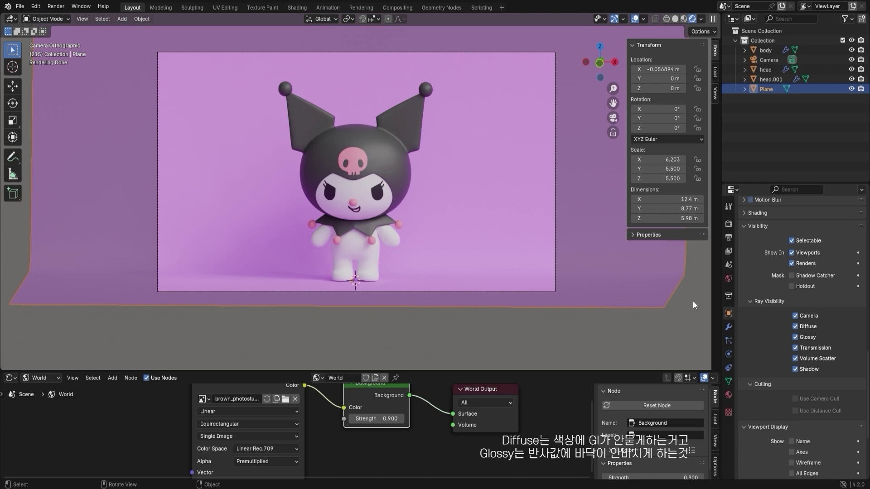
pyautogui.click(395, 172)
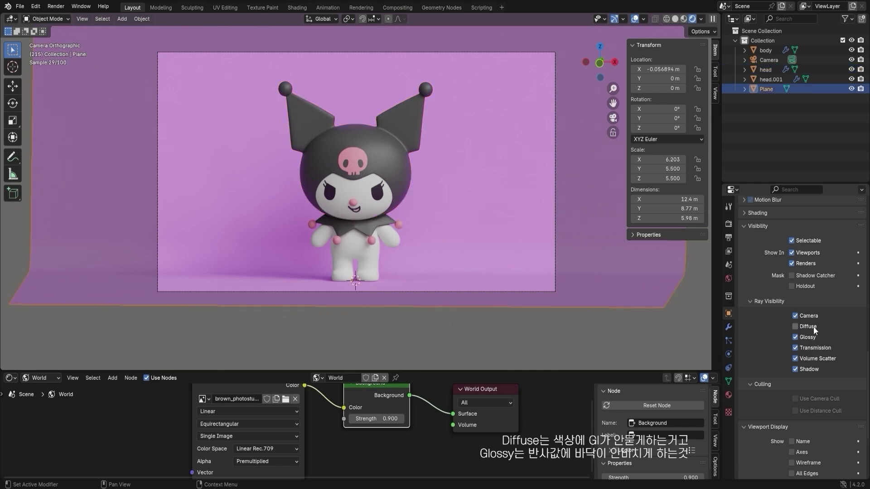
pyautogui.click(813, 327)
pyautogui.click(795, 337)
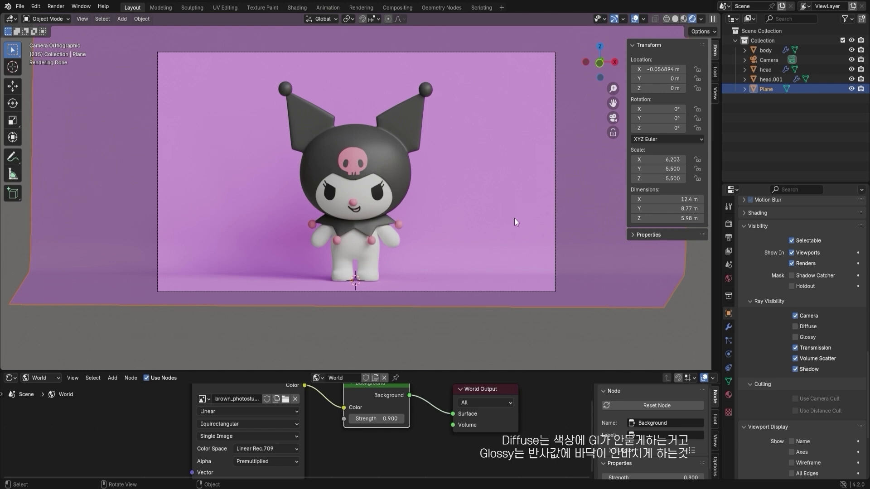
# - Try turning the backdrop plane's Transmission and Shadow ray visibility off and back on to compare their effect
pyautogui.click(820, 349)
pyautogui.click(820, 350)
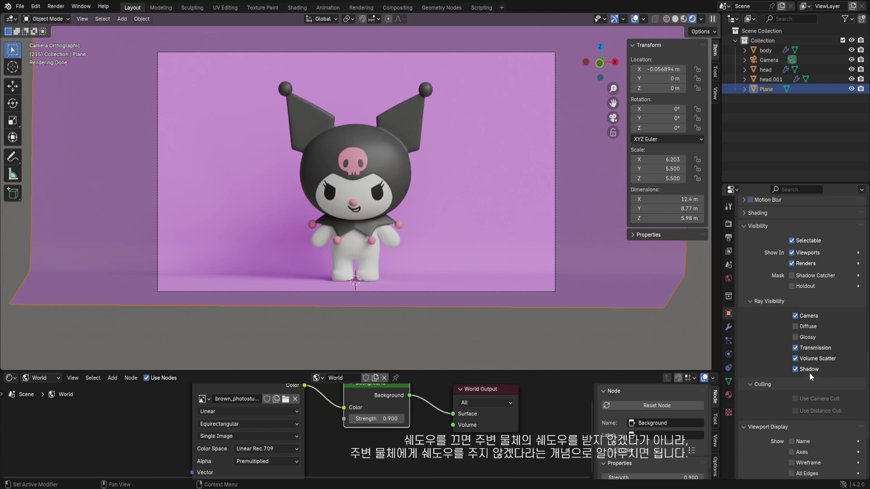
pyautogui.hotkey('alt', 'a')
pyautogui.click(517, 180)
pyautogui.click(812, 371)
pyautogui.click(811, 370)
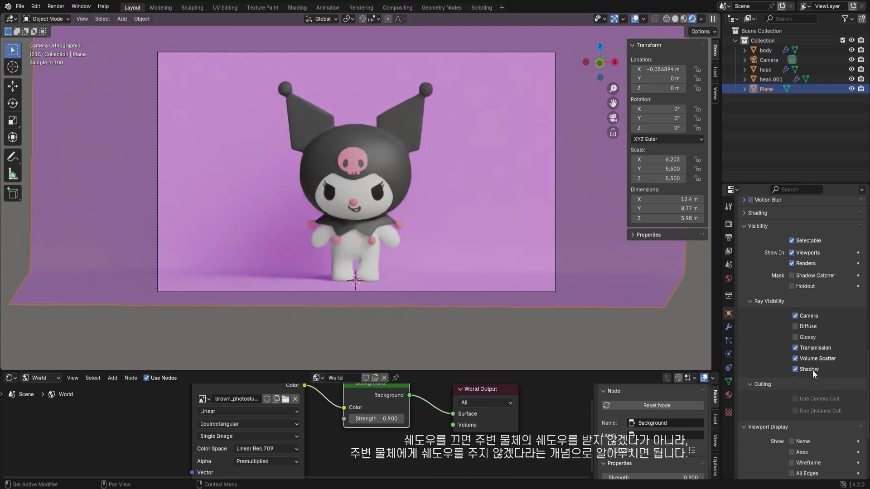
# - Try disabling Shadow ray visibility on the character's body and head, and turn it back on
pyautogui.click(371, 265)
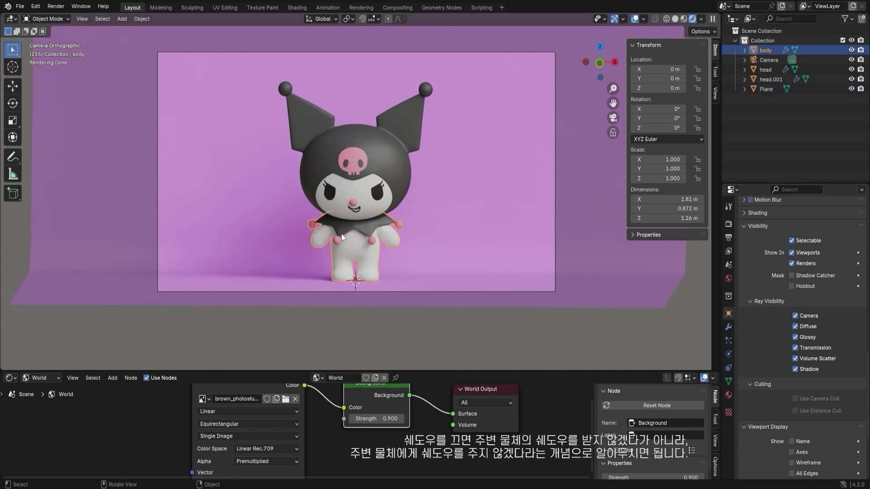
pyautogui.click(809, 369)
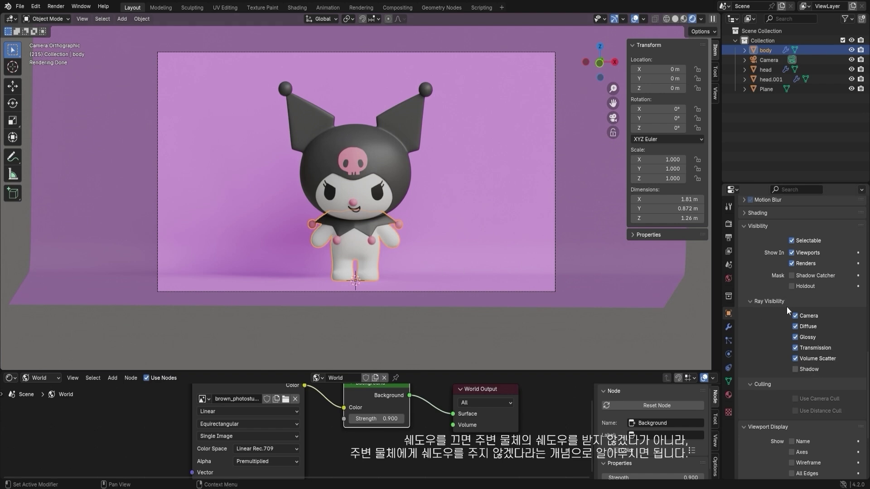
pyautogui.click(385, 170)
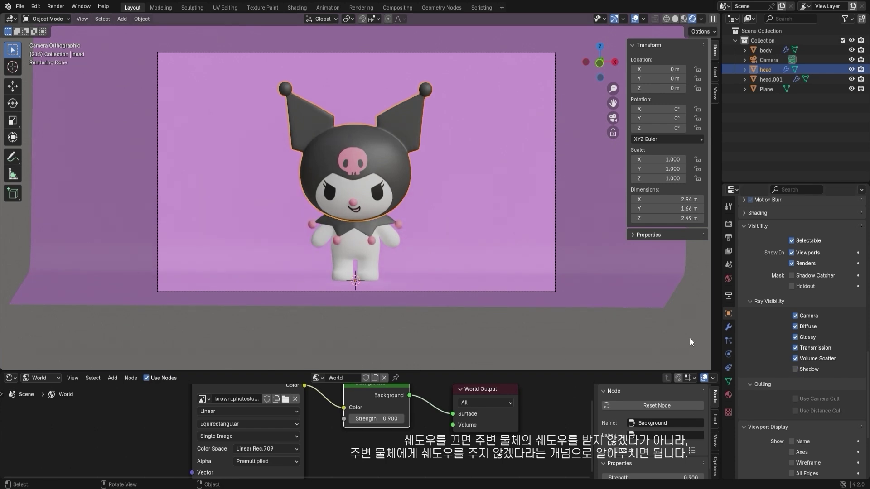
pyautogui.click(810, 371)
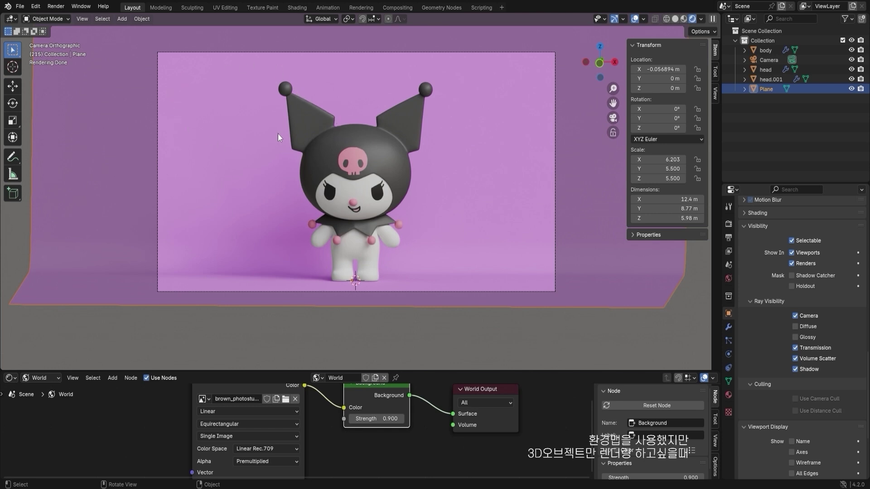
# - Delete the backdrop plane, render the still image from the camera, and close the render result
pyautogui.press('Delete')
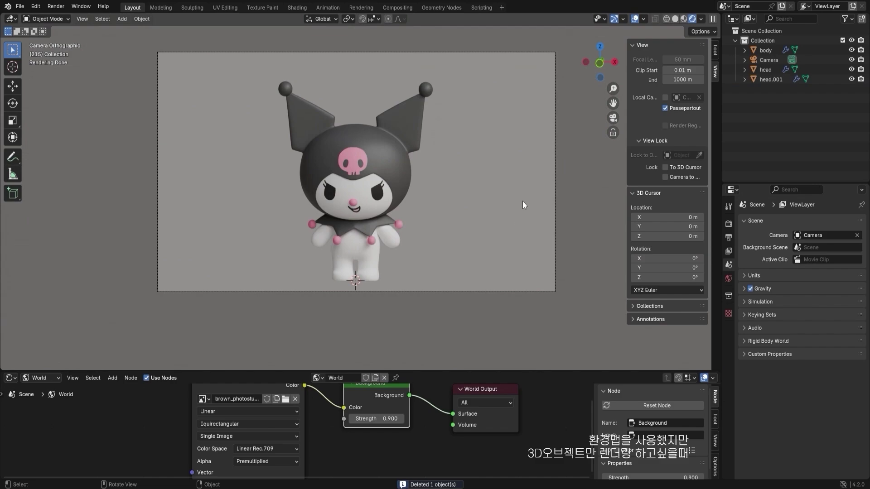
pyautogui.press('F12')
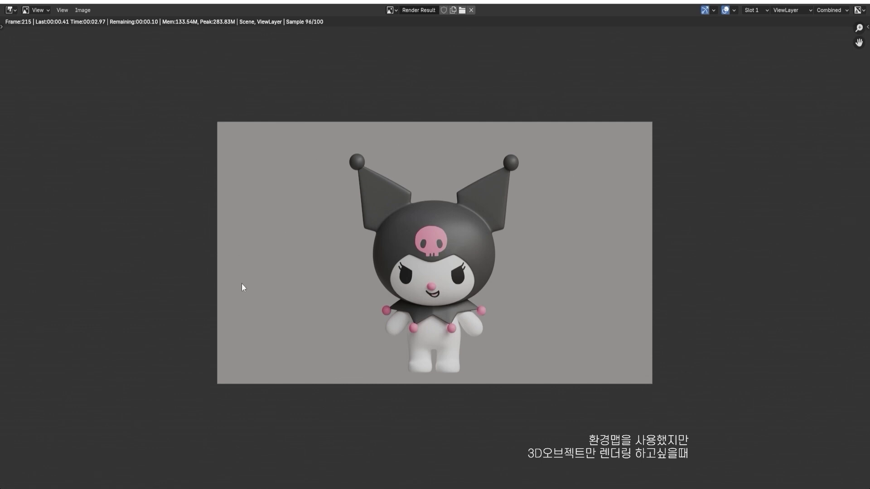
pyautogui.press('Escape')
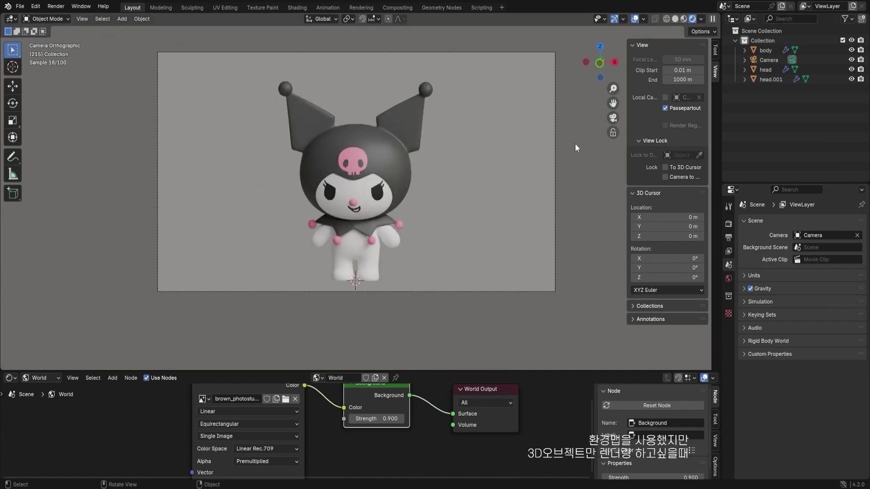
# - Select the camera and change its lens type to Perspective
pyautogui.scroll(-5, 475, 163)
pyautogui.click(362, 173)
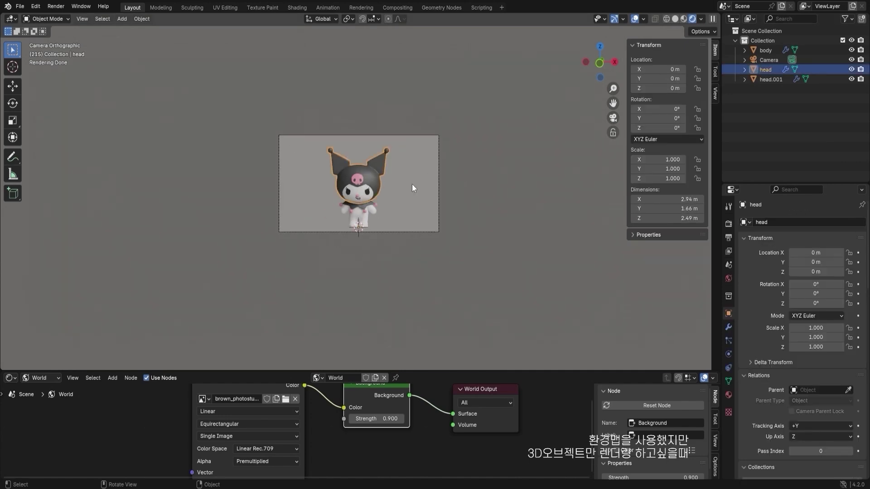
pyautogui.moveTo(412, 184); pyautogui.dragTo(436, 168, button='middle')
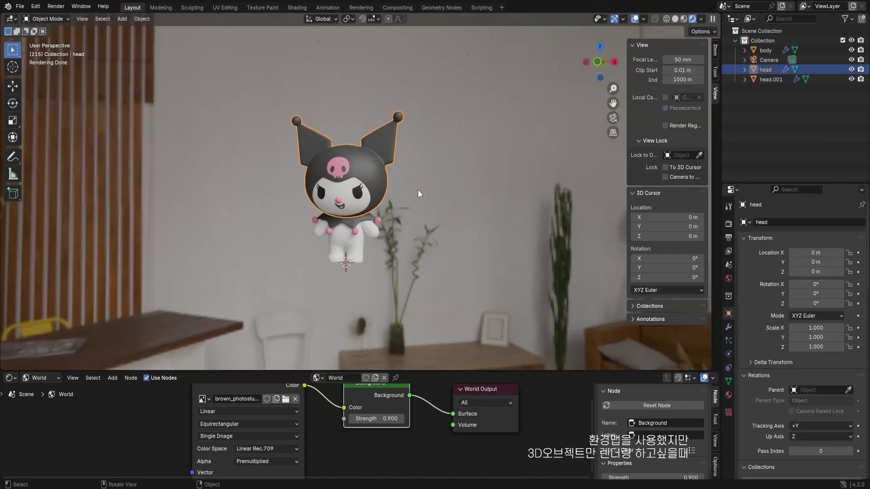
pyautogui.press('KP_0')
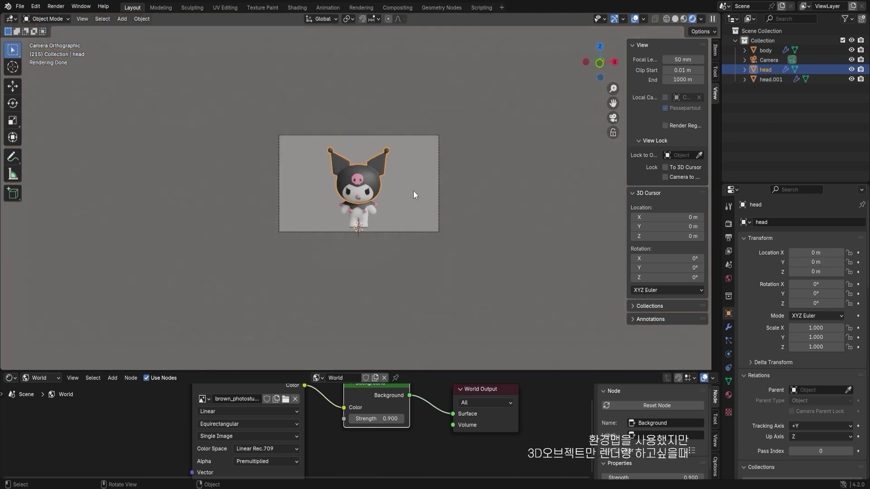
pyautogui.click(791, 60)
pyautogui.click(814, 253)
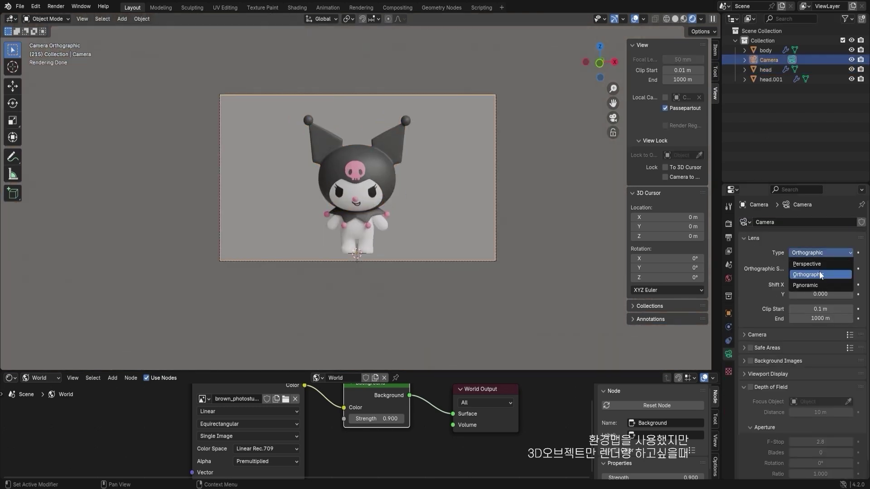
pyautogui.click(816, 263)
# - Lower the camera so the whole character fits inside the frame in front of the environment map
pyautogui.click(480, 248)
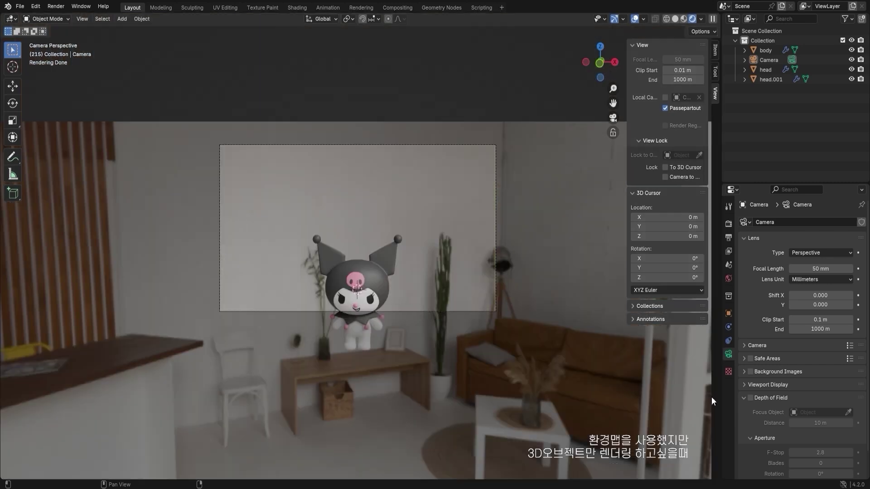
pyautogui.keyDown('shift'); pyautogui.moveTo(448, 150); pyautogui.dragTo(449, 201, button='middle'); pyautogui.keyUp('shift')
pyautogui.click(323, 199)
pyautogui.click(259, 264)
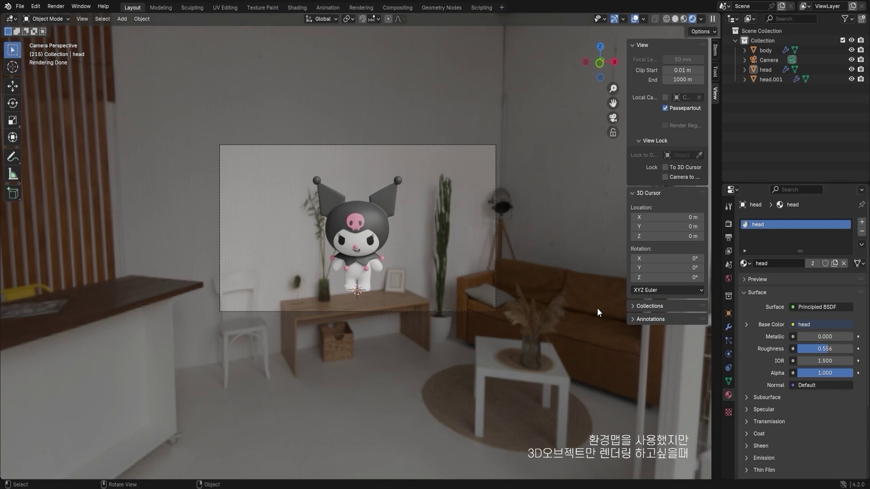
pyautogui.scroll(4, 331, 207)
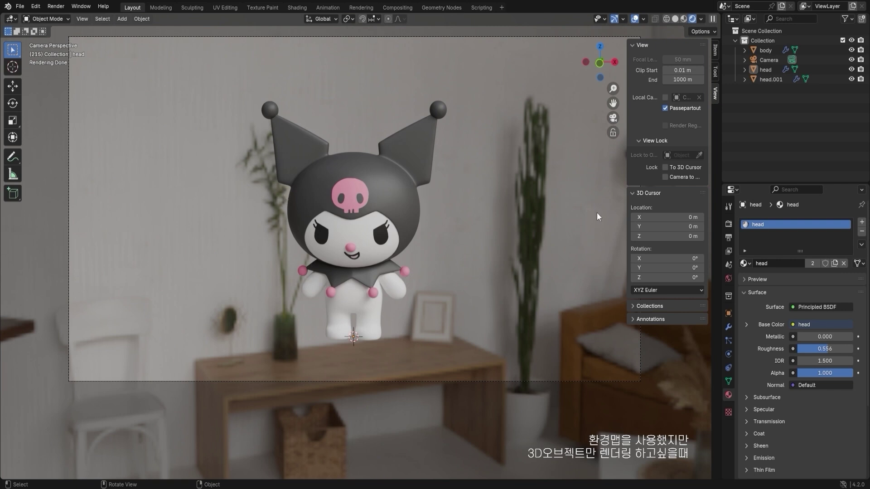
# - Enable Transparent in the Film section of the render properties to hide the environment map background
pyautogui.click(729, 313)
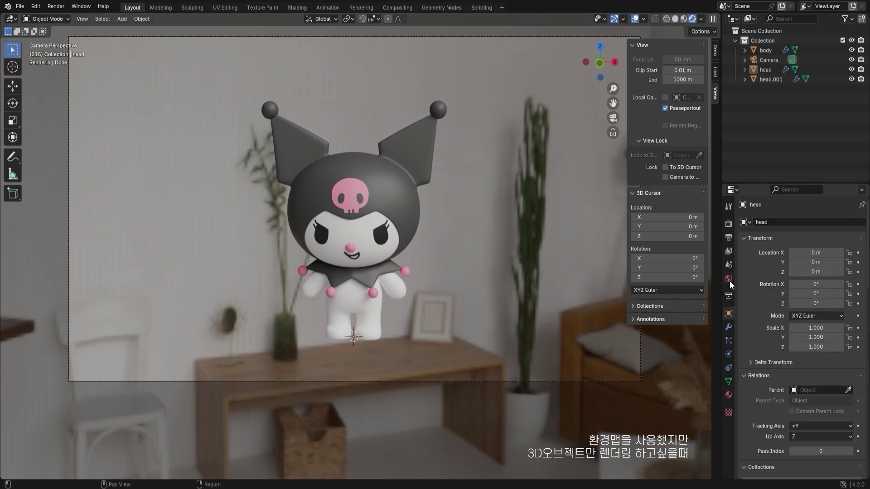
pyautogui.click(730, 280)
pyautogui.click(728, 295)
pyautogui.click(730, 225)
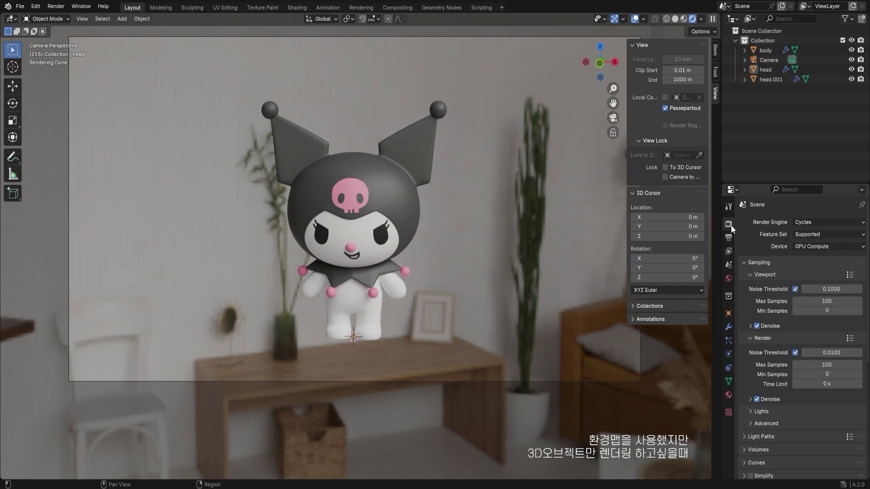
pyautogui.scroll(-8, 761, 270)
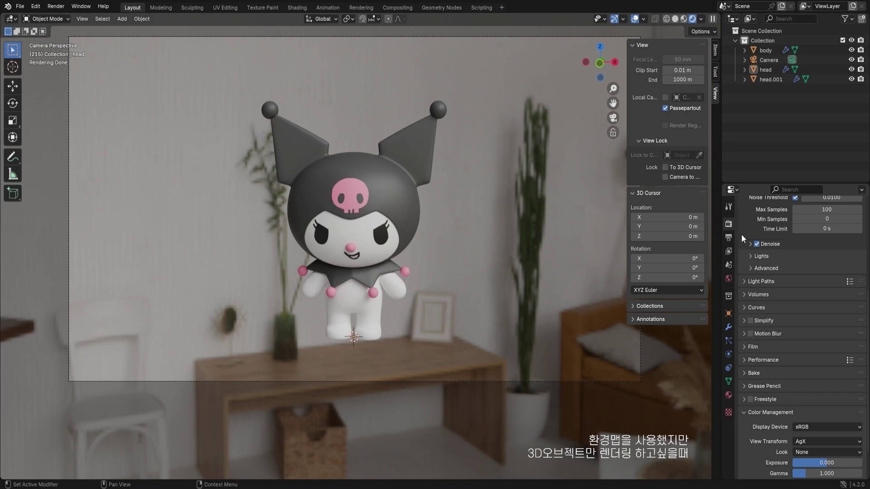
pyautogui.scroll(2, 741, 235)
pyautogui.scroll(6, 766, 273)
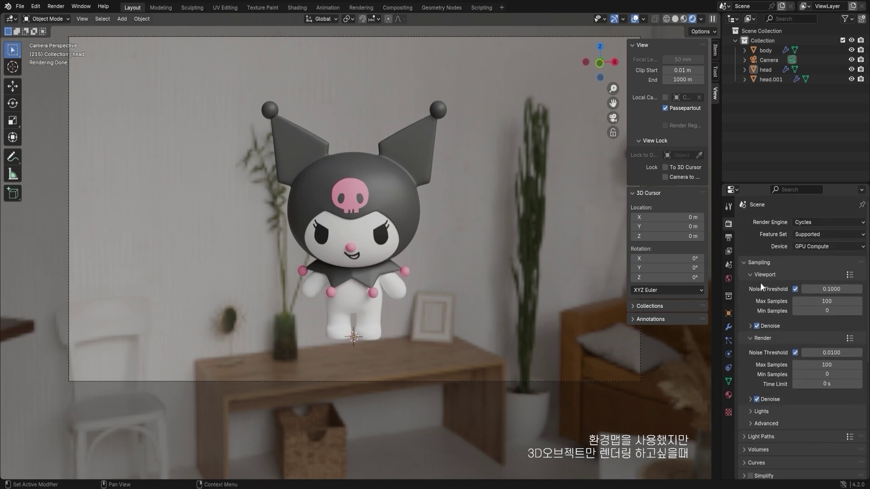
pyautogui.scroll(-8, 757, 303)
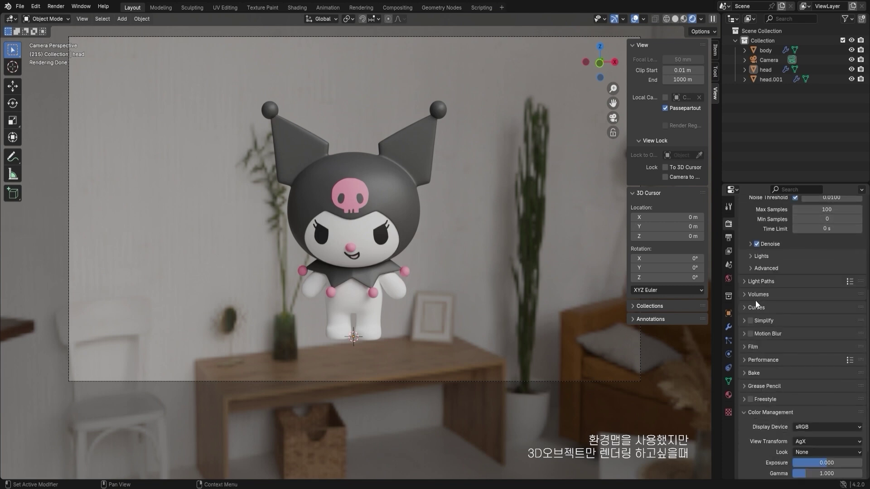
pyautogui.click(744, 347)
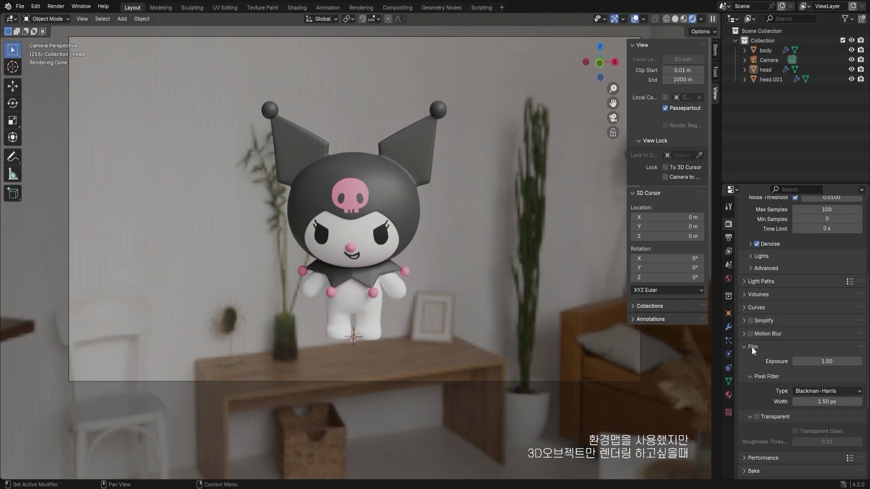
pyautogui.click(757, 418)
# - Try turning the Film Transparent option off and back on to compare the background
pyautogui.scroll(-3, 477, 311)
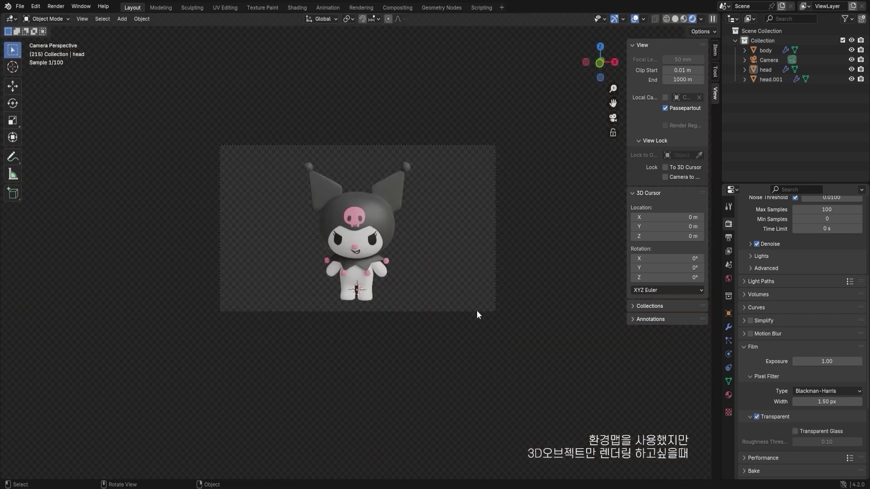
pyautogui.scroll(2, 294, 289)
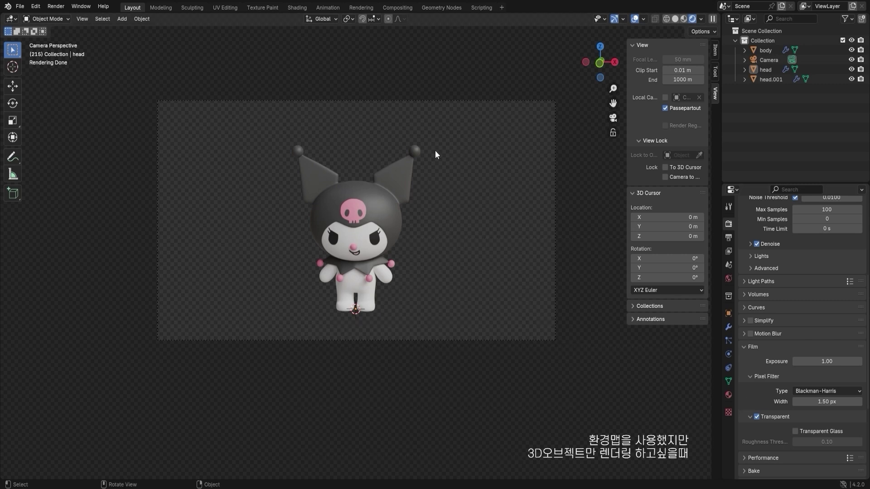
pyautogui.click(757, 417)
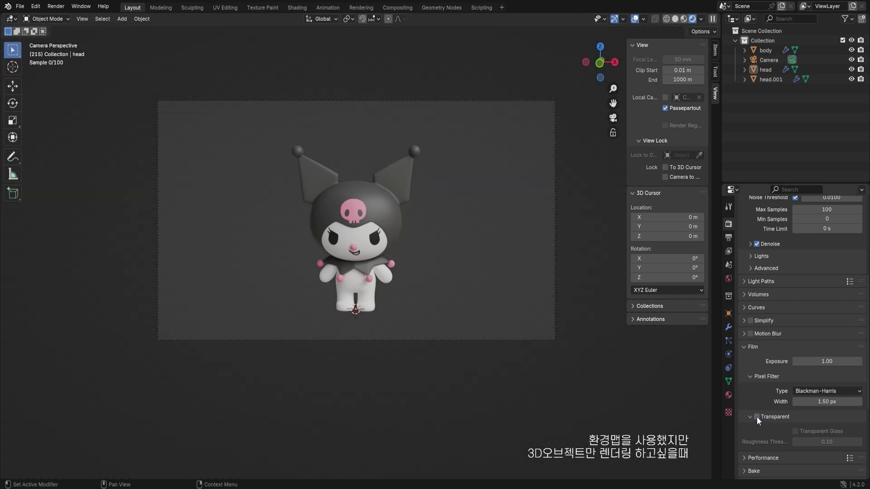
pyautogui.click(756, 417)
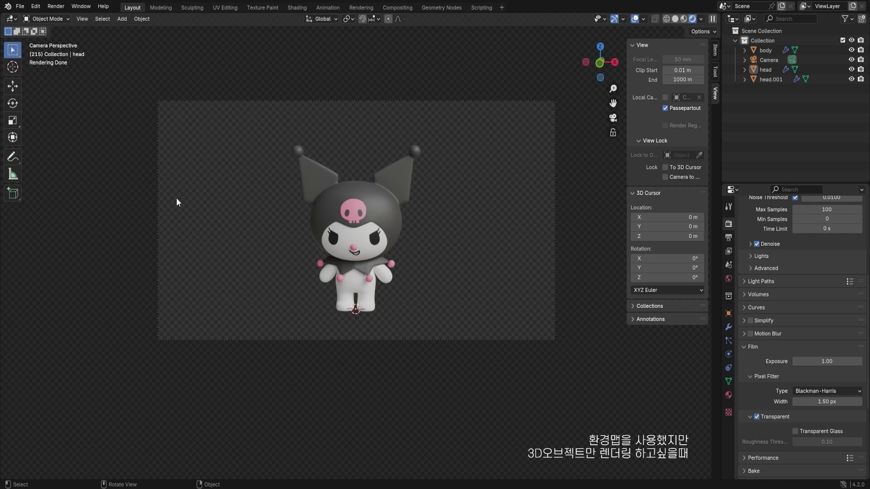
# - View the reference image ex.png beside the rendered character and close it
pyautogui.moveTo(1, 40); pyautogui.dragTo(566, 99)
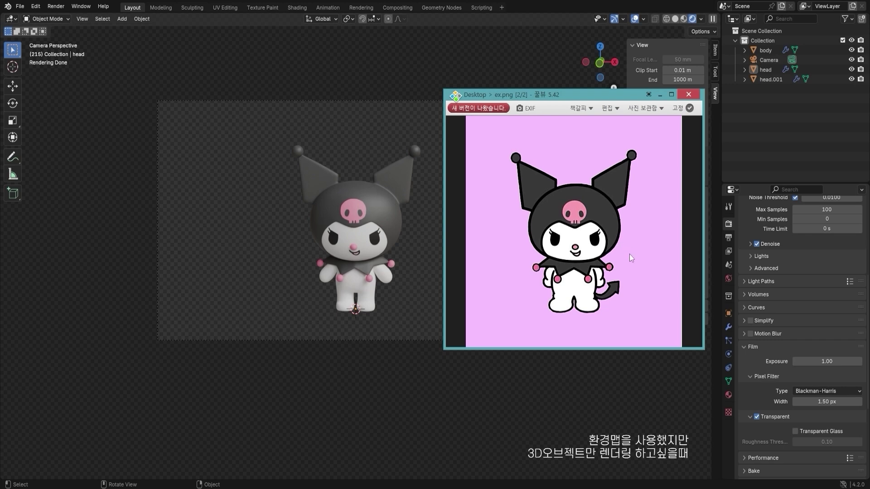
pyautogui.press('Escape')
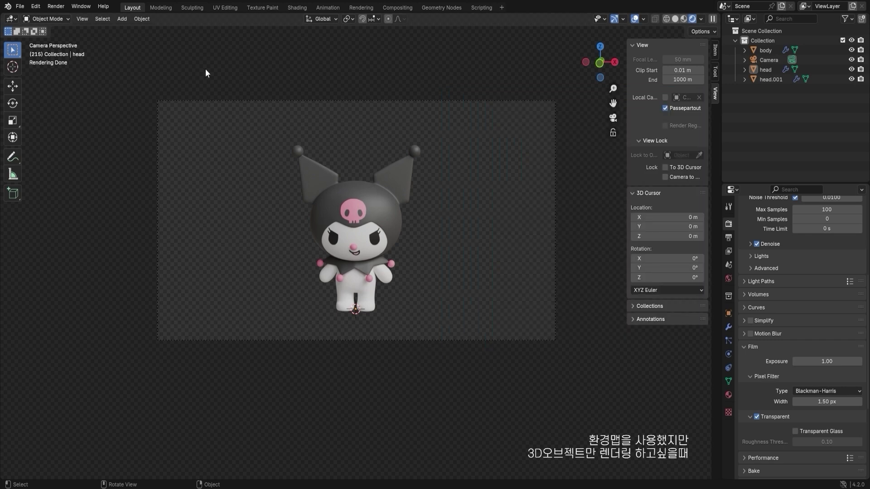
# - Set the render engine to EEVEE
pyautogui.scroll(7, 761, 268)
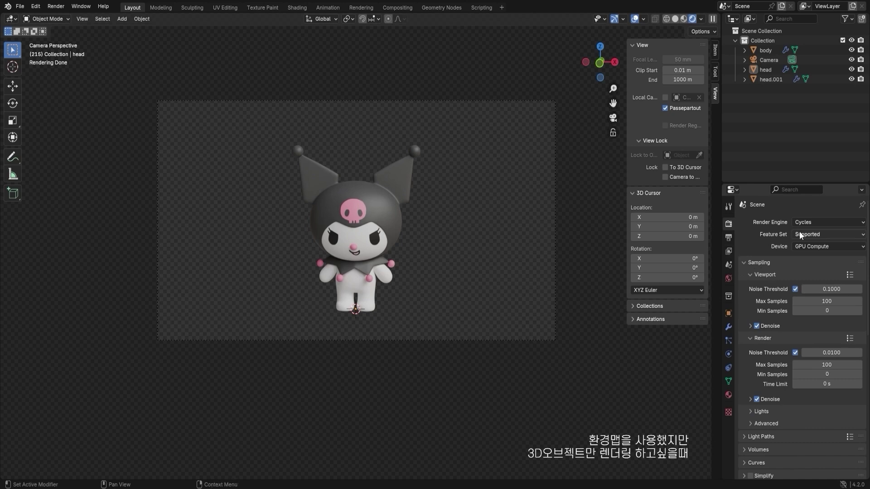
pyautogui.click(814, 224)
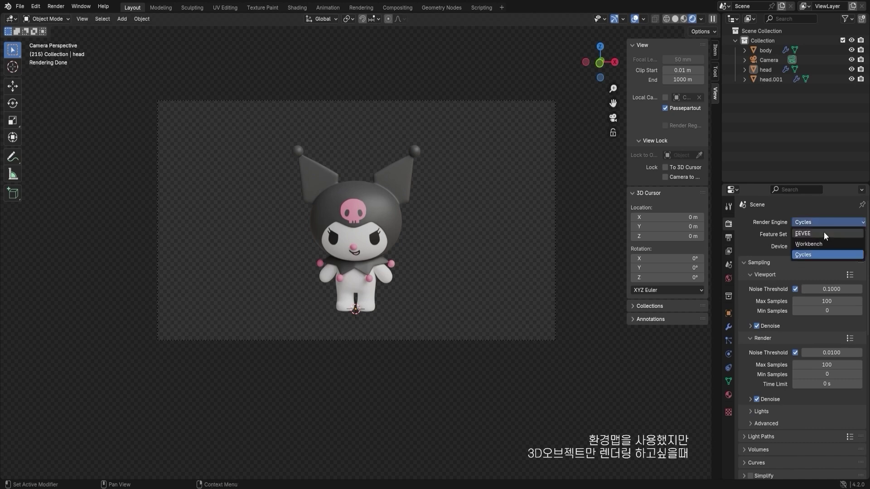
pyautogui.click(824, 232)
# - Split the 3D viewport horizontally and switch the lower area to the Shader Editor
pyautogui.click(178, 347)
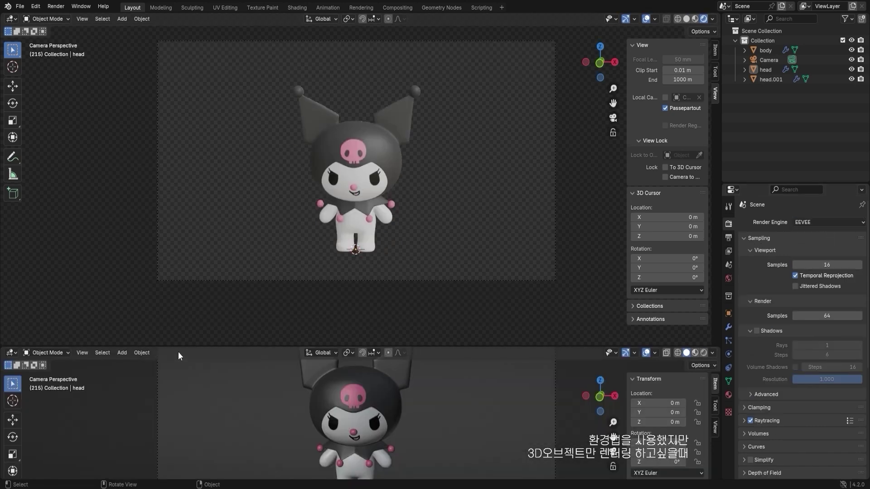
pyautogui.click(15, 354)
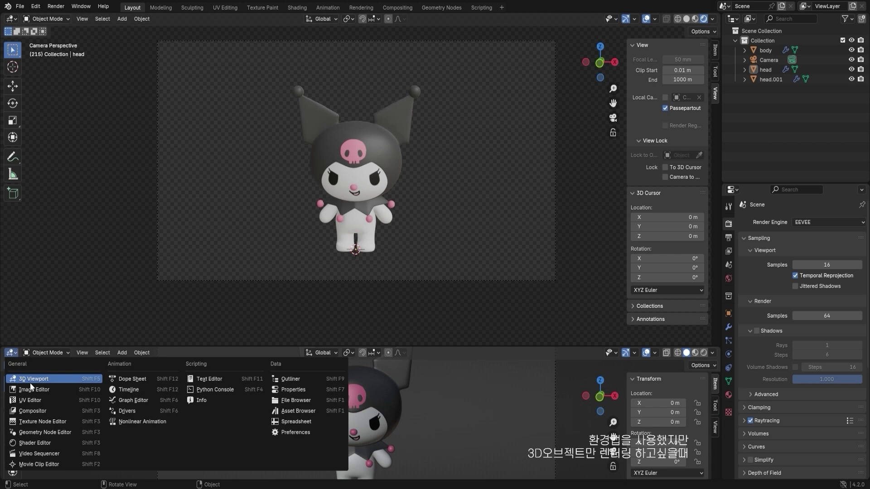
pyautogui.click(40, 442)
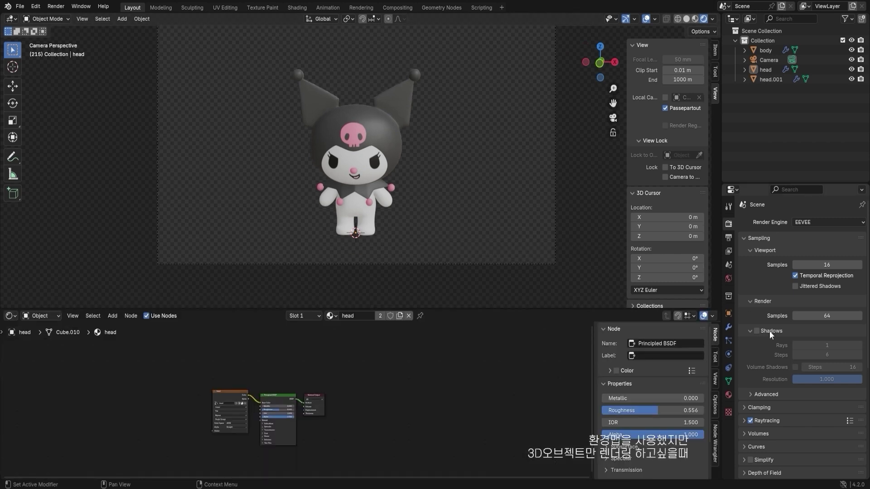
# - Show the World shader nodes and delete the environment texture nodes feeding the Background node
pyautogui.click(728, 278)
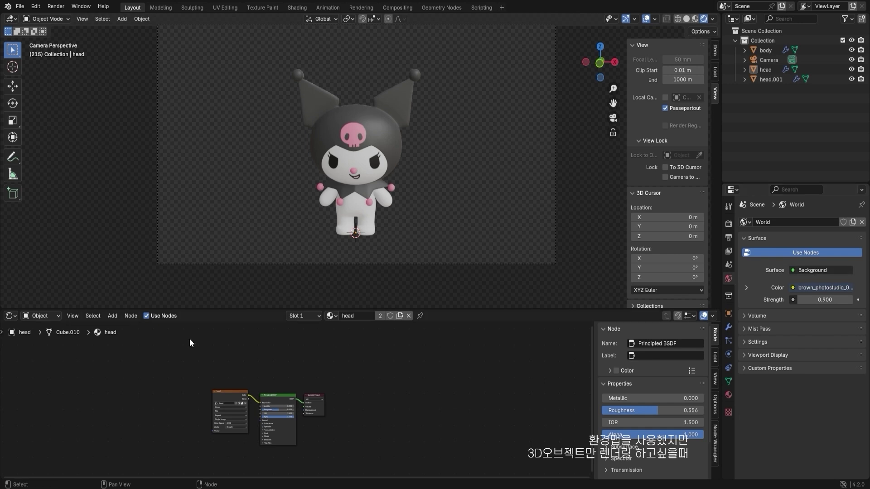
pyautogui.click(53, 320)
pyautogui.click(58, 350)
pyautogui.moveTo(184, 352); pyautogui.dragTo(237, 439)
pyautogui.press('x')
# - Set the World Background color to white by removing its saturation, and set its strength to 0.5
pyautogui.scroll(4, 245, 427)
pyautogui.click(245, 408)
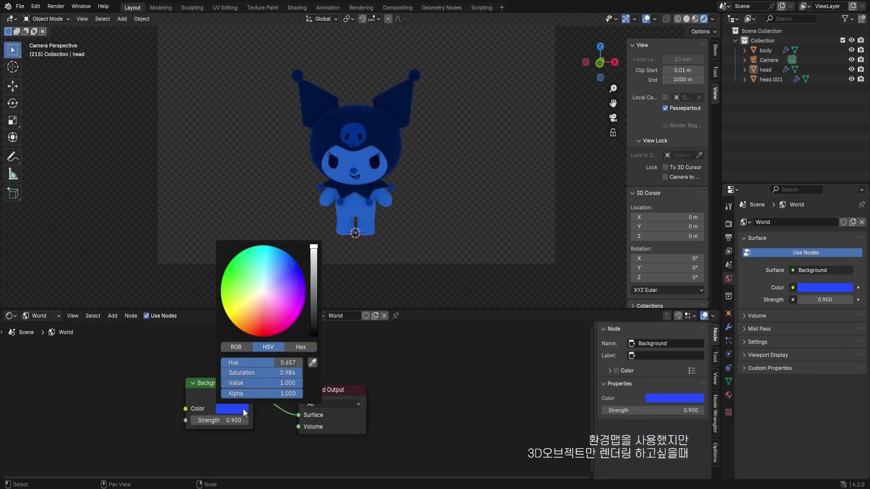
pyautogui.moveTo(290, 373); pyautogui.dragTo(219, 372)
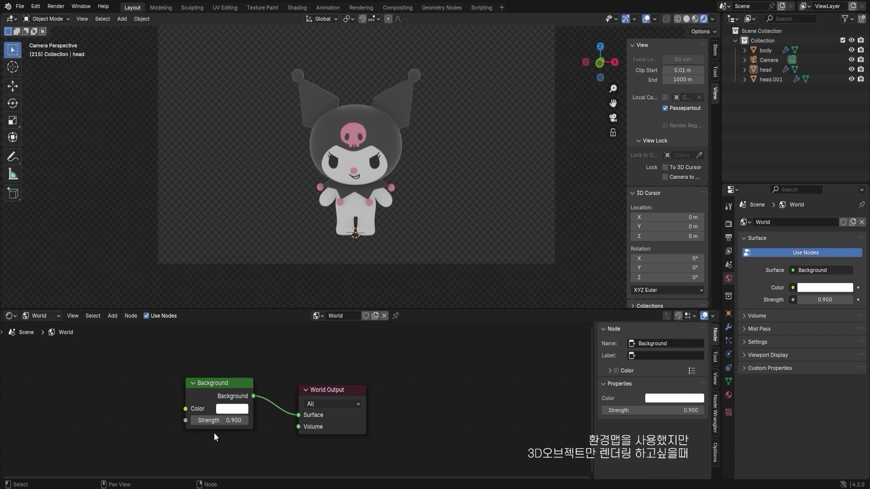
pyautogui.click(231, 421)
pyautogui.write('.5')
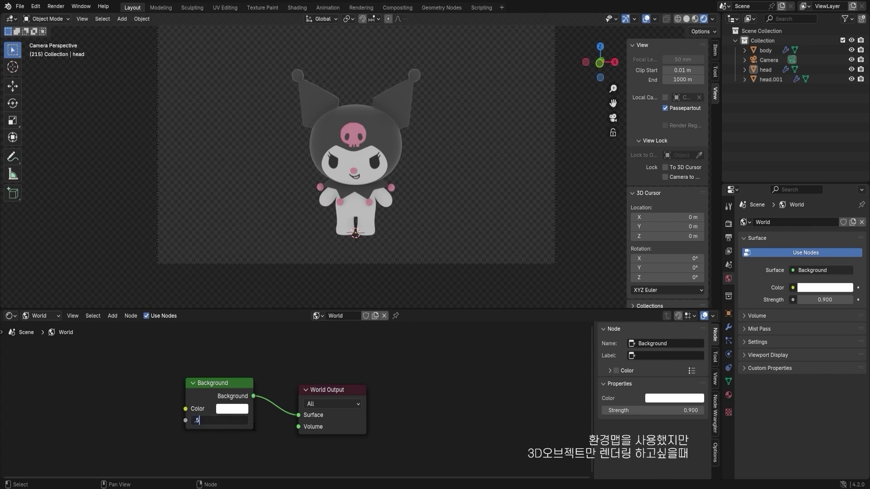
pyautogui.press('Return')
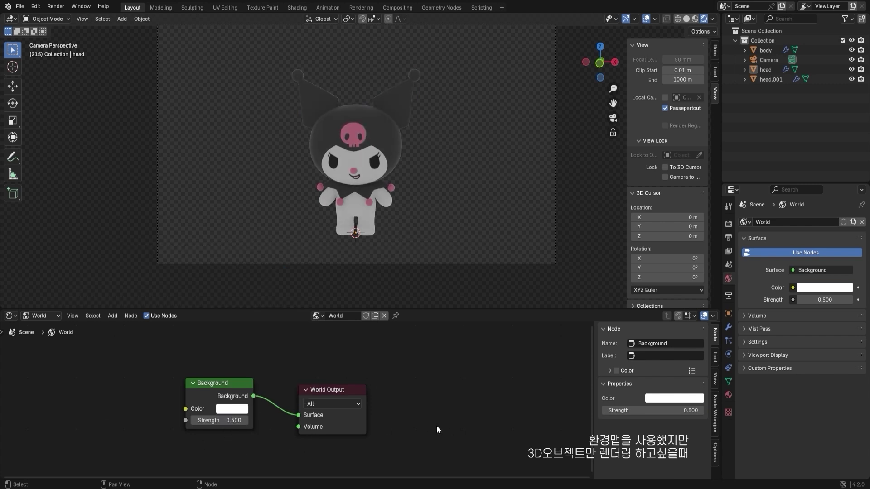
# - Return to the head material's object shader and delete its Principled BSDF node
pyautogui.click(48, 313)
pyautogui.click(49, 340)
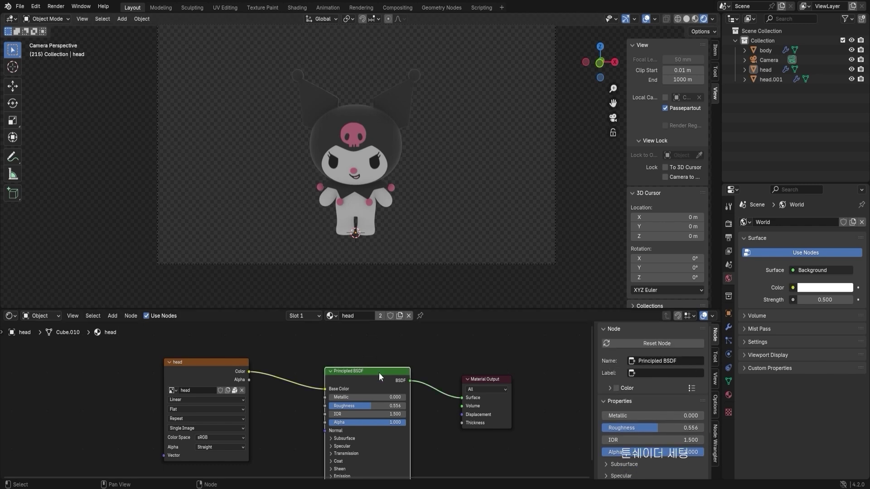
pyautogui.press('x')
# - Rearrange the head image texture and Material Output nodes closer together to free space for the new shader nodes
pyautogui.moveTo(222, 382); pyautogui.dragTo(304, 362)
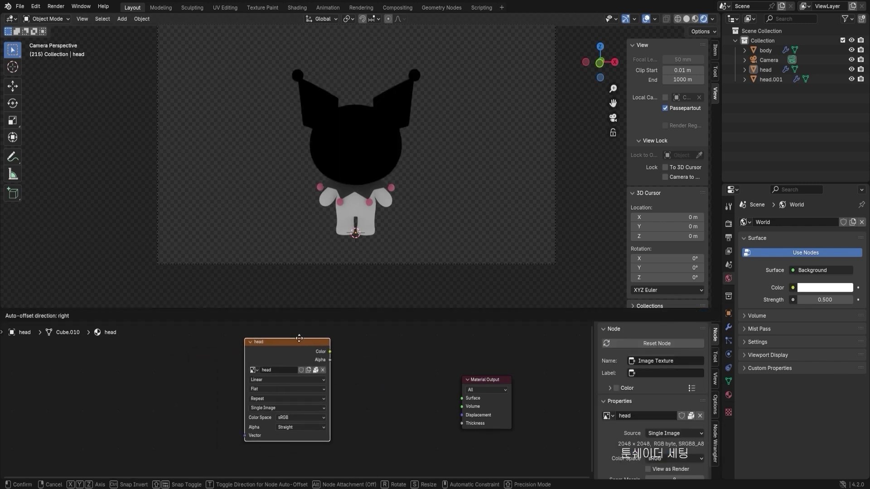
pyautogui.scroll(-1, 369, 371)
pyautogui.scroll(-1, 367, 387)
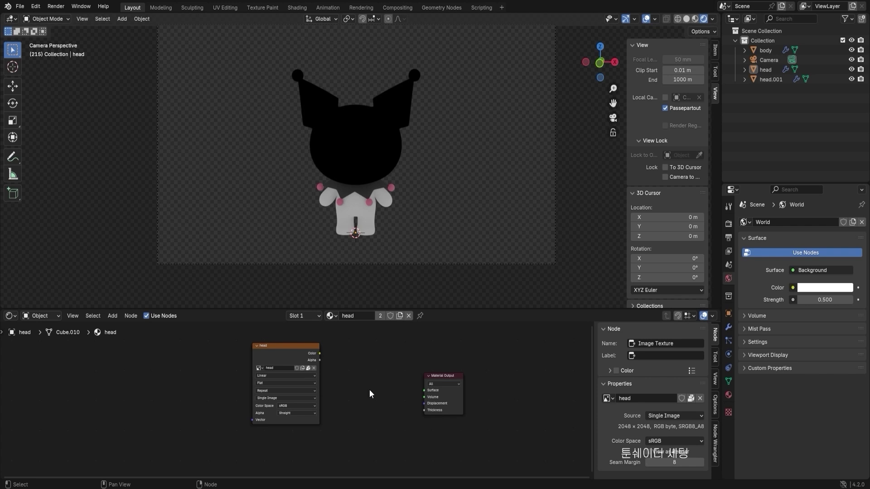
pyautogui.moveTo(448, 380); pyautogui.dragTo(430, 383)
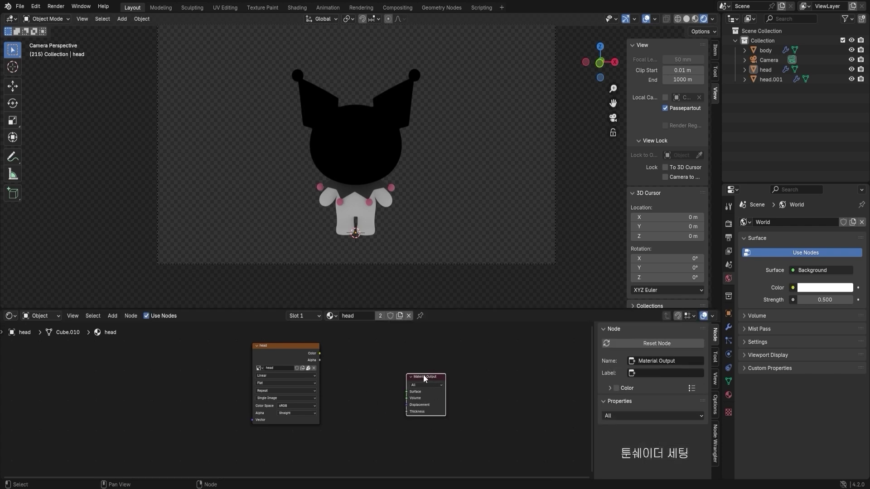
pyautogui.moveTo(277, 343); pyautogui.dragTo(281, 335)
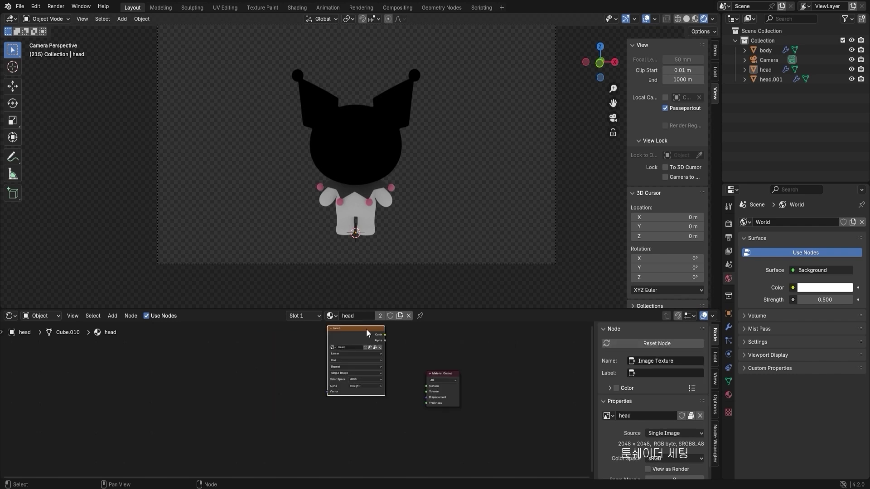
pyautogui.moveTo(366, 329); pyautogui.dragTo(360, 328)
pyautogui.moveTo(436, 372); pyautogui.dragTo(420, 371)
pyautogui.click(352, 330)
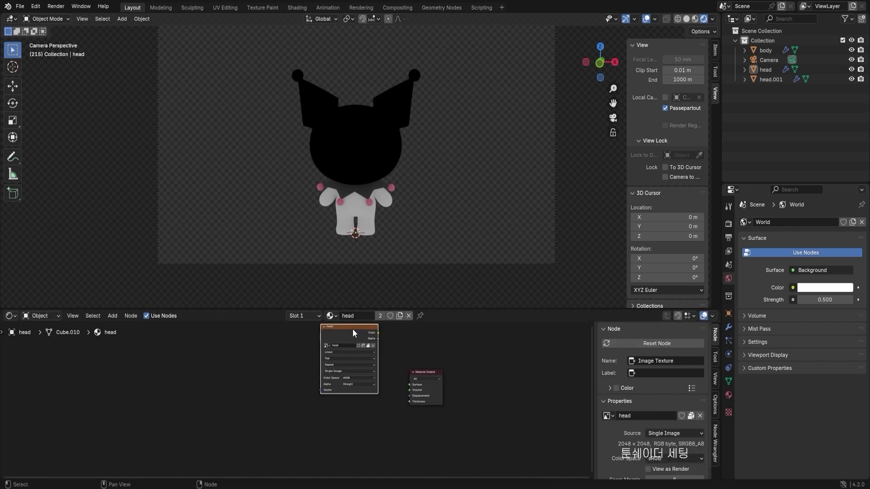
# - Add a Diffuse BSDF node and place it below the head image texture node
pyautogui.hotkey('shift', 'a')
pyautogui.moveTo(249, 401)
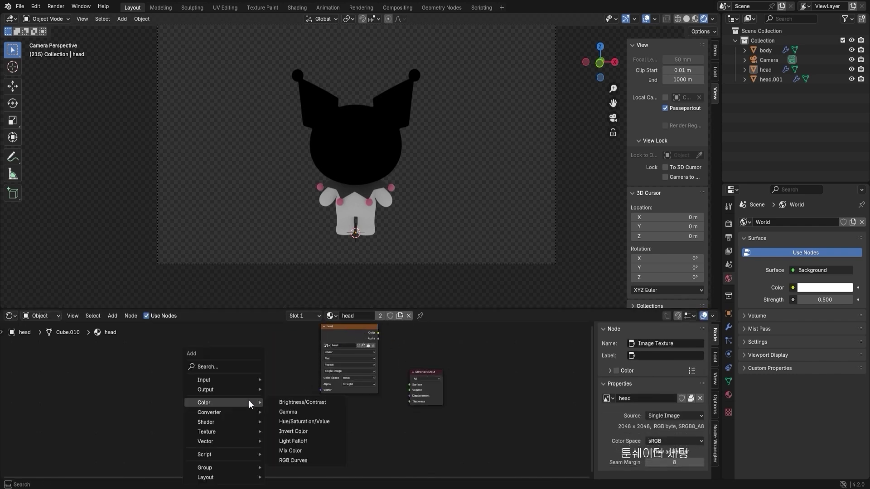
pyautogui.click(238, 362)
pyautogui.write('d')
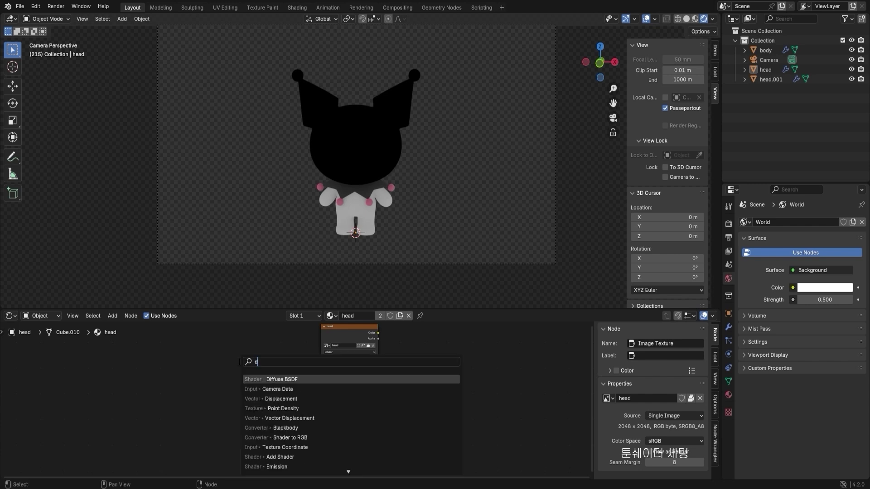
pyautogui.write('iff')
pyautogui.press('Return')
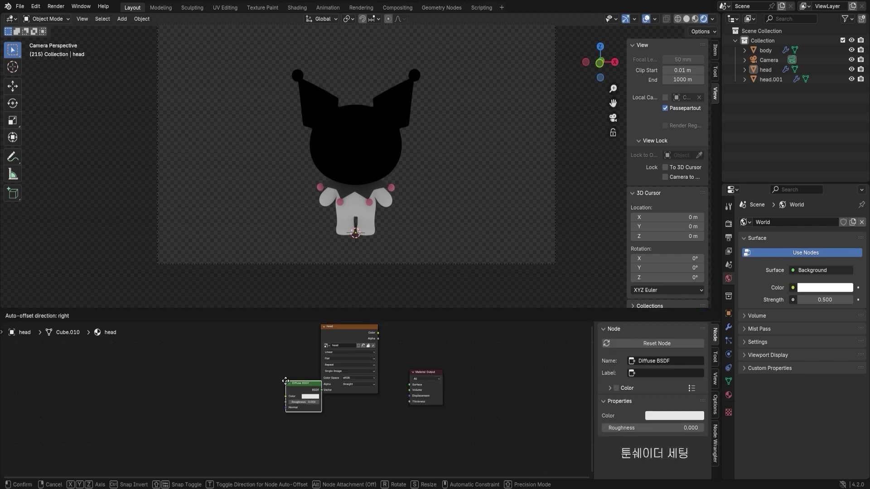
pyautogui.click(278, 414)
pyautogui.click(333, 334)
pyautogui.scroll(3, 299, 415)
pyautogui.click(289, 420)
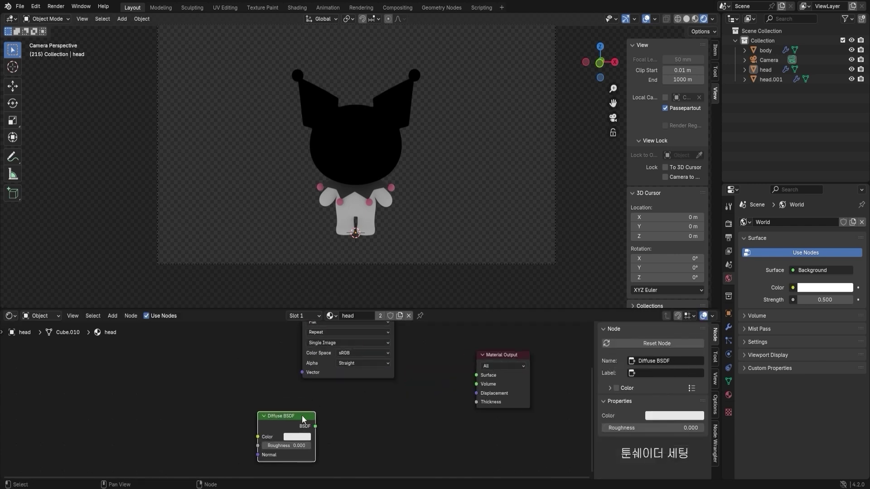
pyautogui.scroll(-2, 362, 407)
pyautogui.moveTo(343, 333); pyautogui.dragTo(281, 332)
# - Add a Shader to RGB node beside the Diffuse BSDF and feed the BSDF output into it
pyautogui.hotkey('shift', 'a')
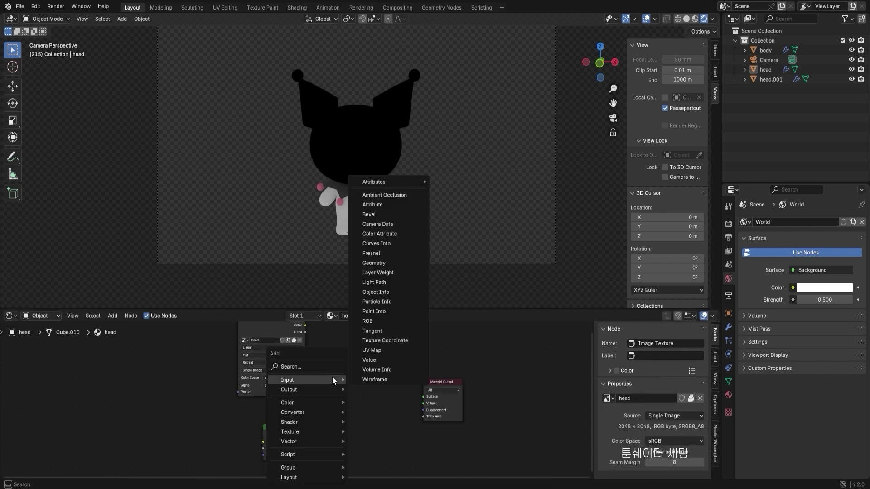
pyautogui.click(332, 367)
pyautogui.write('shad')
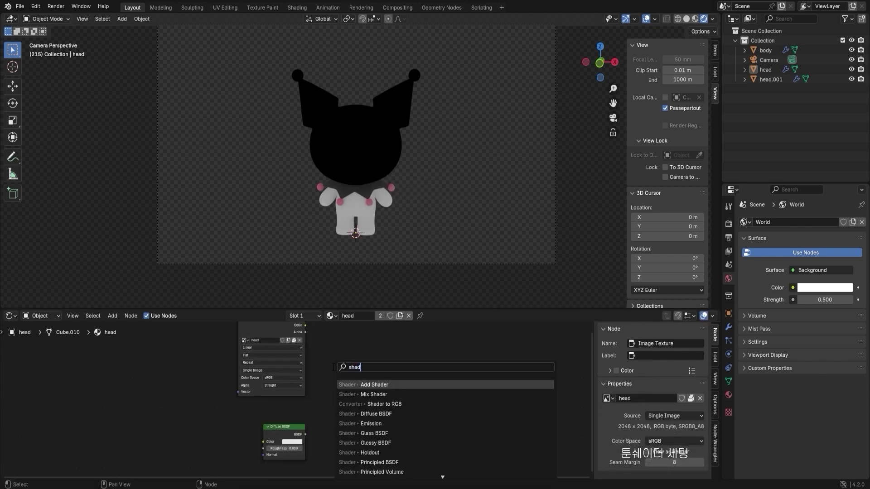
pyautogui.write('er t')
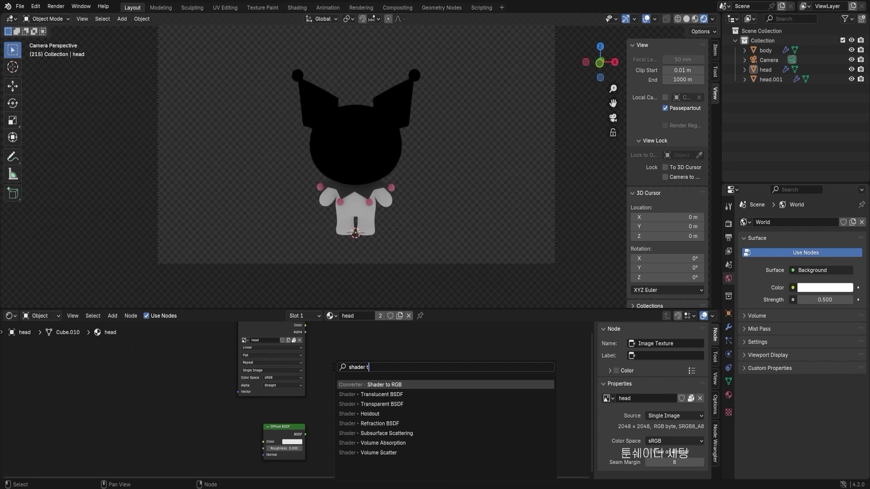
pyautogui.press('Return')
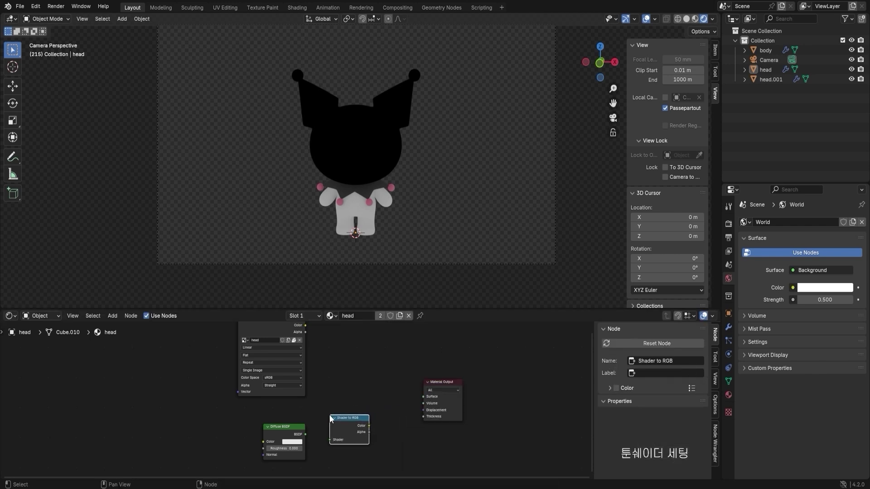
pyautogui.click(342, 418)
# - Add a Color Ramp node and connect the Shader to RGB color output to its Fac input
pyautogui.hotkey('shift', 'a')
pyautogui.moveTo(347, 417)
pyautogui.write('c')
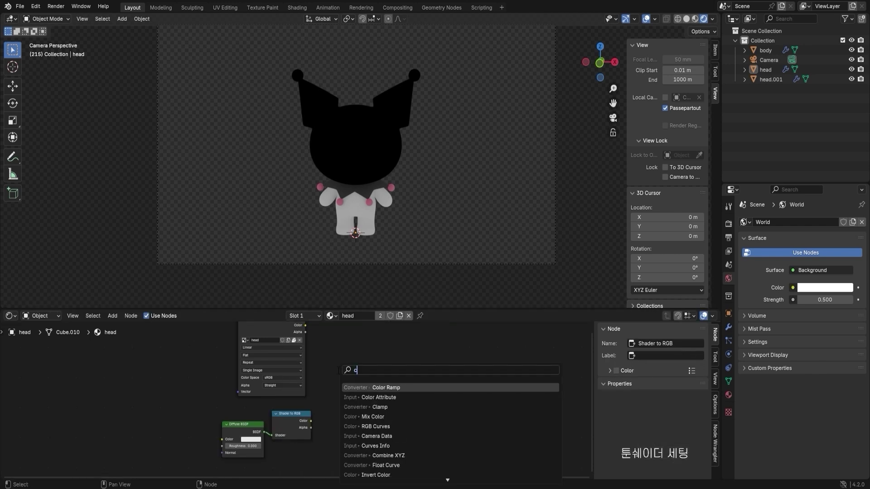
pyautogui.write('olor')
pyautogui.press('Down')
pyautogui.press('Return')
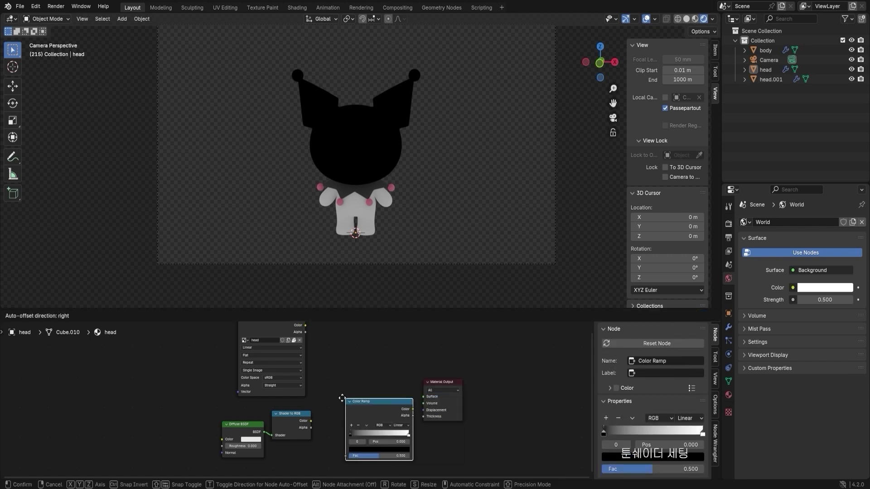
pyautogui.click(303, 404)
pyautogui.moveTo(253, 406); pyautogui.dragTo(328, 444)
pyautogui.click(281, 425)
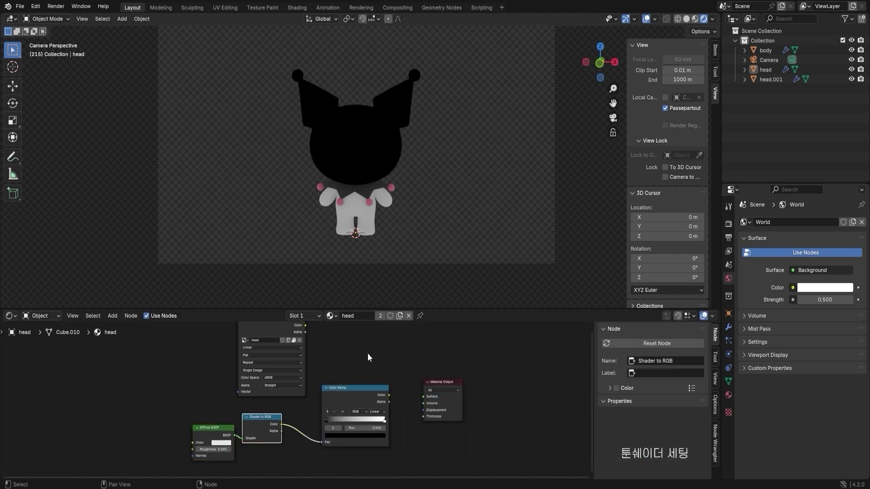
# - Make room in the head material's node tree and add a Mix Color node before the Material Output
pyautogui.moveTo(367, 355); pyautogui.dragTo(368, 385, button='middle')
pyautogui.moveTo(440, 413); pyautogui.dragTo(489, 401)
pyautogui.moveTo(294, 348); pyautogui.dragTo(343, 328)
pyautogui.scroll(-2, 382, 373)
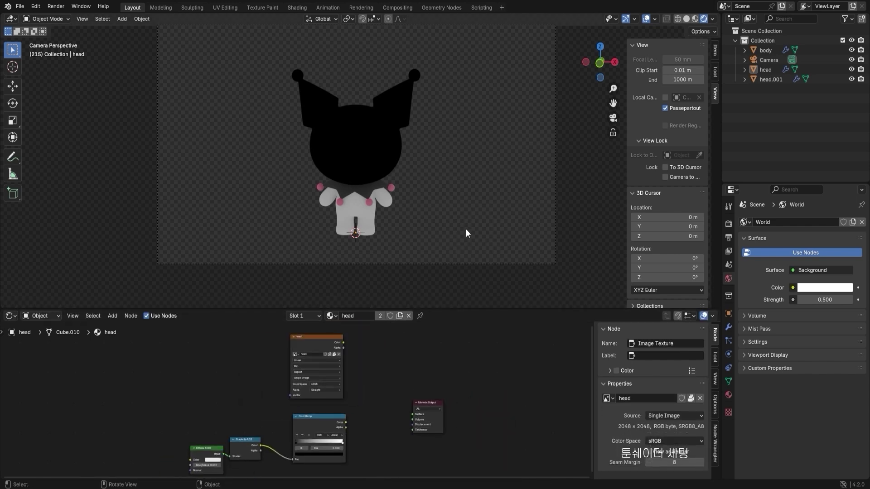
pyautogui.hotkey('shift', 'a')
pyautogui.hotkey('shift', 'a')
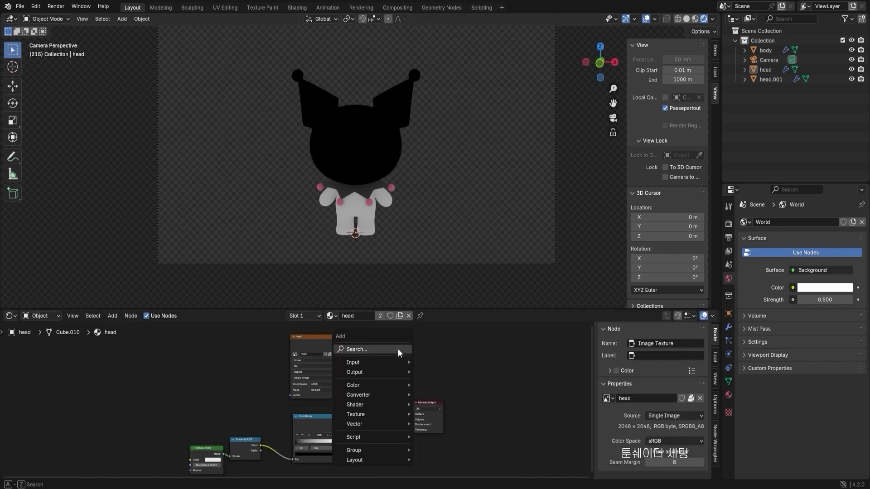
pyautogui.click(397, 348)
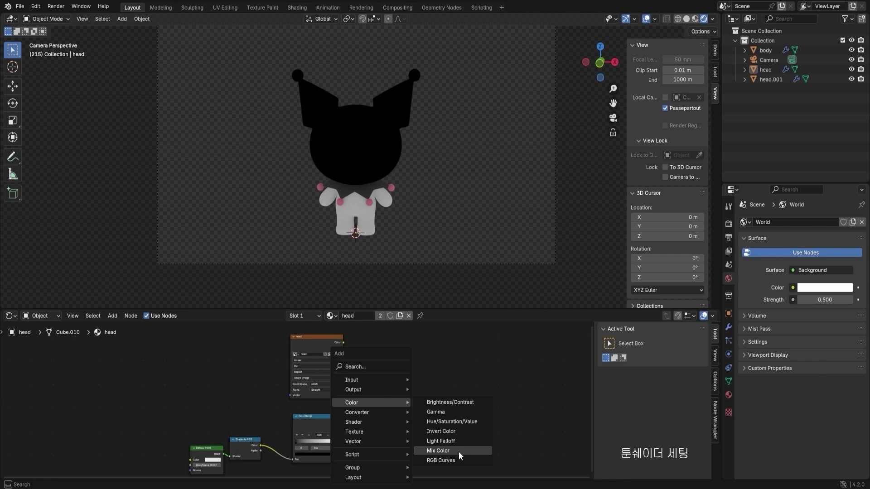
pyautogui.click(459, 452)
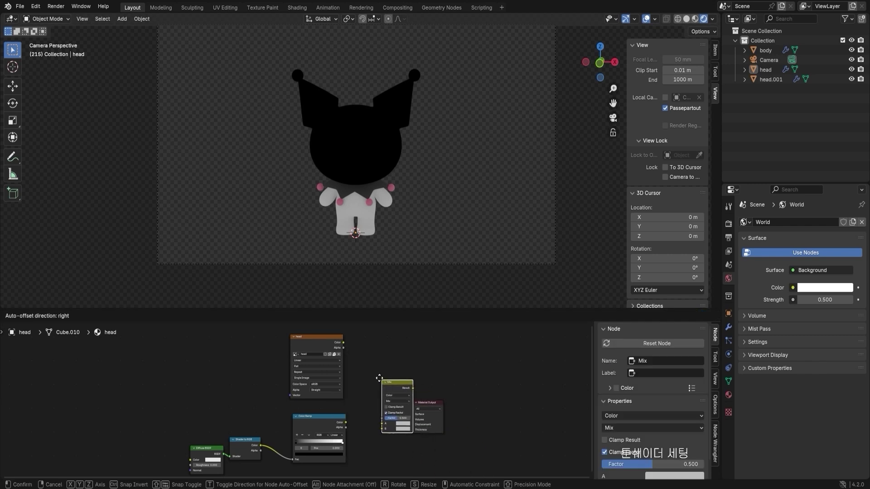
pyautogui.click(372, 369)
pyautogui.scroll(3, 408, 389)
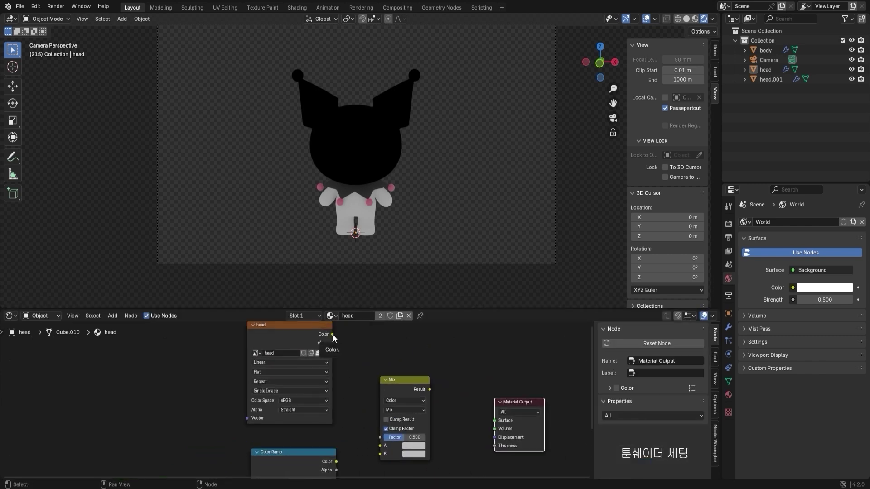
# - Link the head image color to Mix input A, the Color Ramp color to B, and the Result to Surface
pyautogui.moveTo(333, 334); pyautogui.dragTo(380, 446)
pyautogui.moveTo(336, 461); pyautogui.dragTo(380, 454)
pyautogui.moveTo(429, 390); pyautogui.dragTo(494, 420)
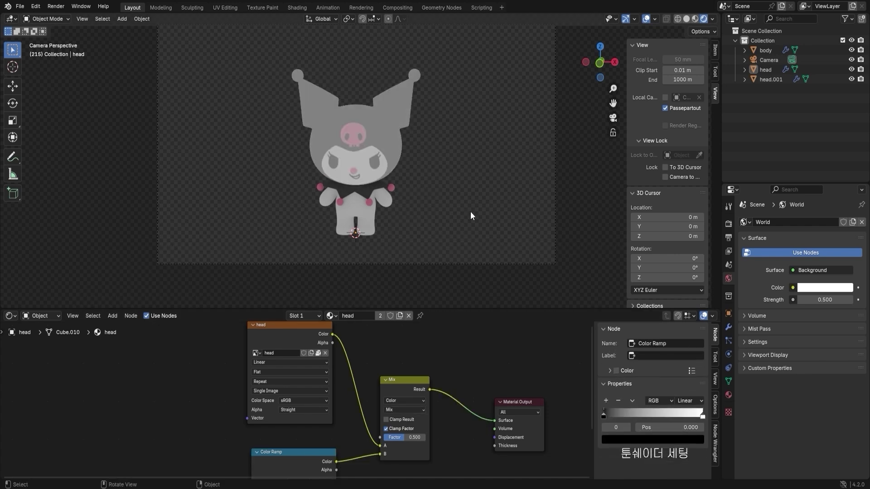
# - Bring the Color Ramp's stops closer together, with the black stop at position 0.364
pyautogui.hotkey('shift', 'a')
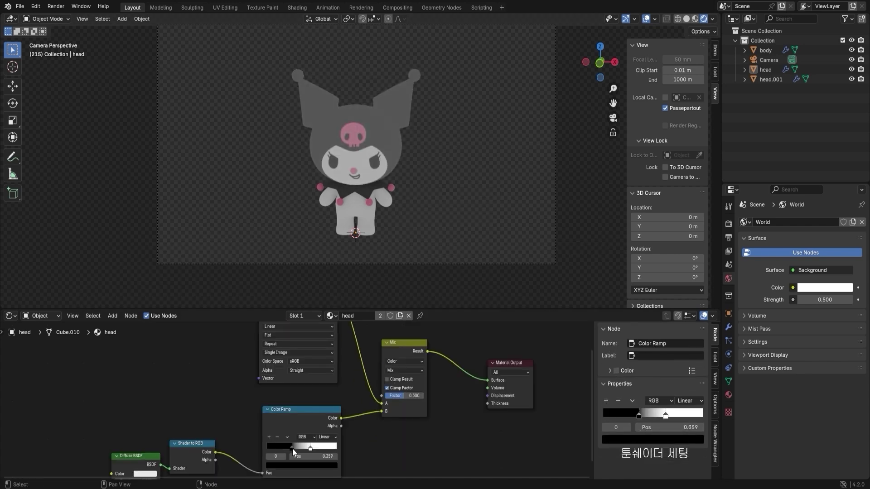
pyautogui.moveTo(292, 448); pyautogui.dragTo(292, 448)
# - Add an area light above and in front of the character, tilt it about 27.8° toward the head, and shift it about 0.45 m along X
pyautogui.hotkey('shift', 'a')
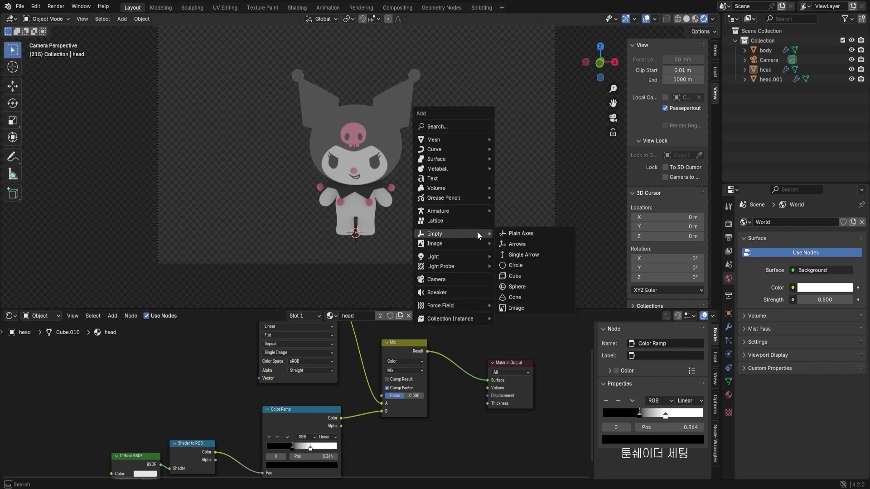
pyautogui.moveTo(477, 256)
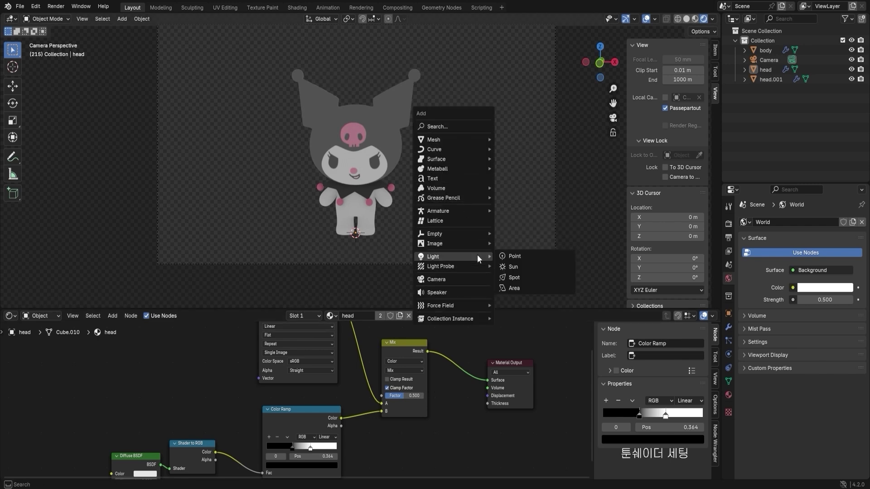
pyautogui.click(534, 284)
pyautogui.moveTo(514, 230); pyautogui.dragTo(425, 228, button='middle')
pyautogui.press('r')
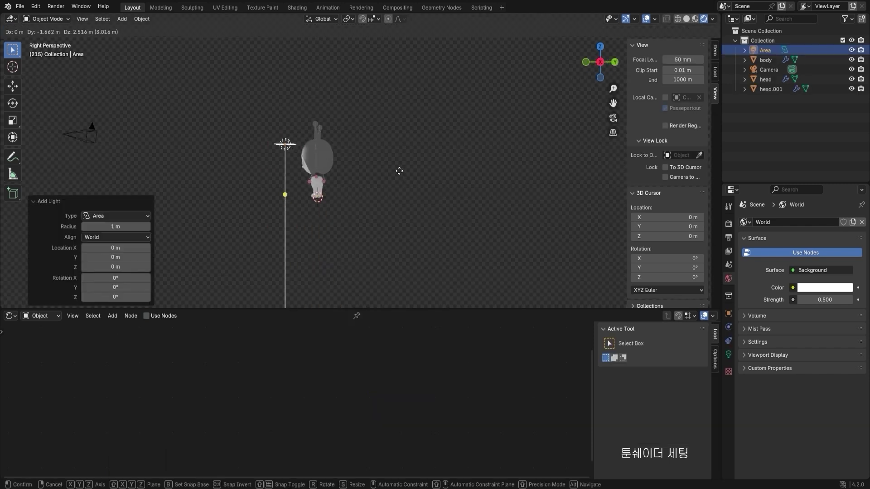
pyautogui.click(390, 85)
pyautogui.moveTo(391, 85); pyautogui.dragTo(482, 141, button='middle')
pyautogui.scroll(5, 481, 140)
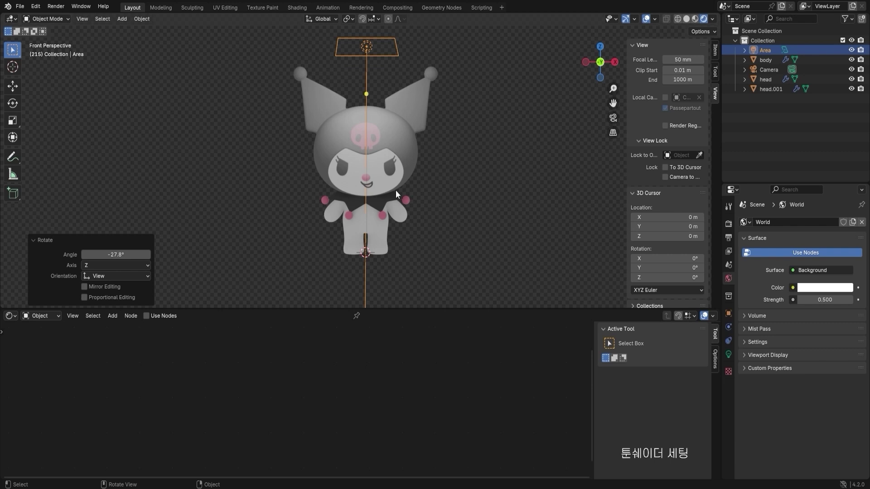
pyautogui.click(396, 189)
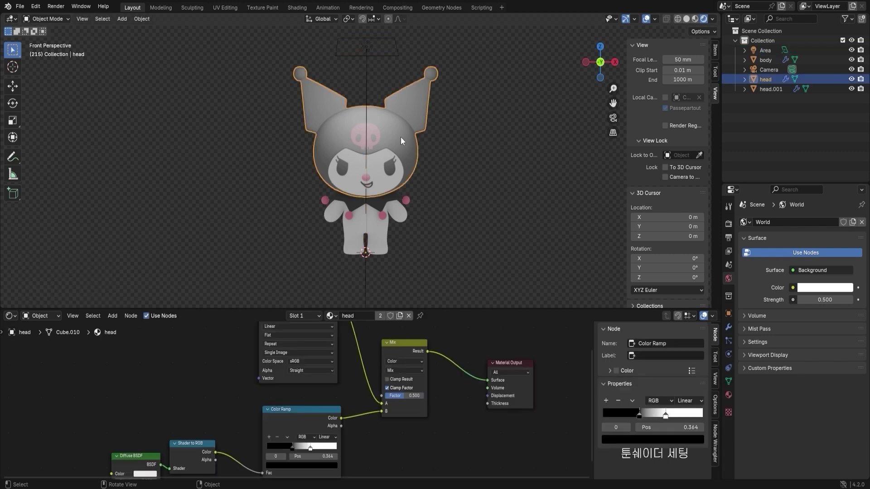
pyautogui.moveTo(370, 53); pyautogui.dragTo(397, 53)
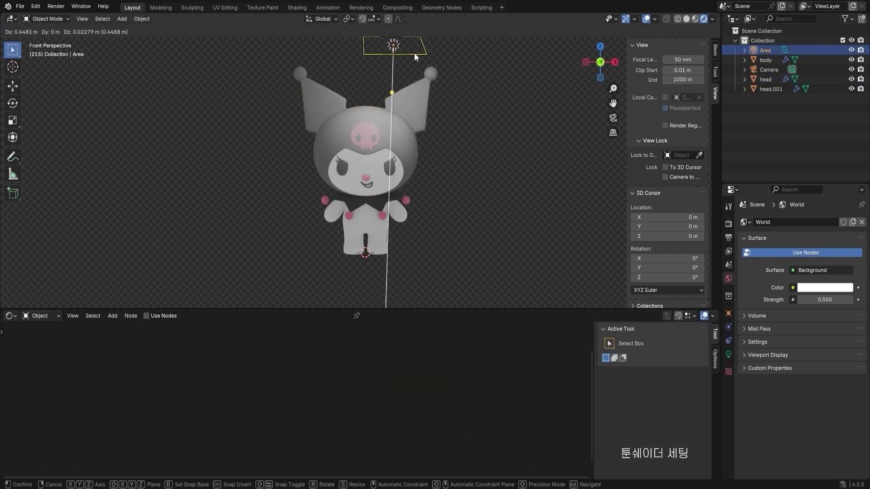
# - Set the head material's Mix node to Multiply and bring the Color Ramp stops closer together, with the white stop at 0.645
pyautogui.click(414, 153)
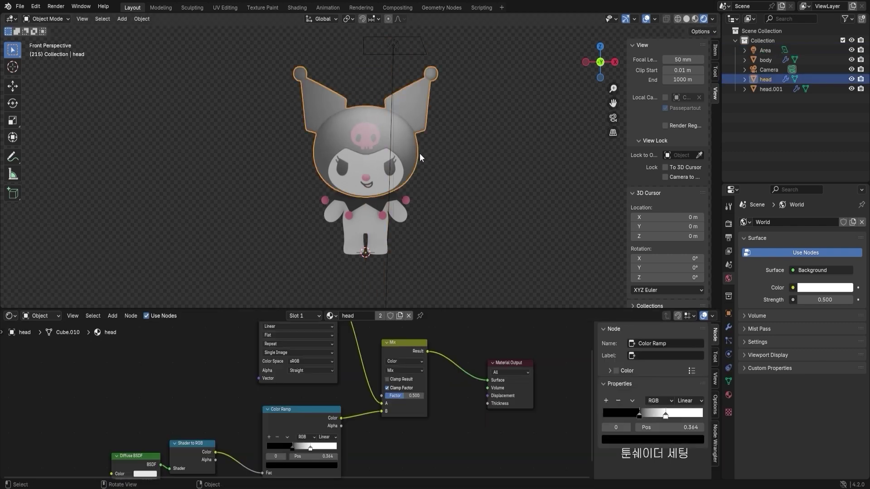
pyautogui.click(407, 369)
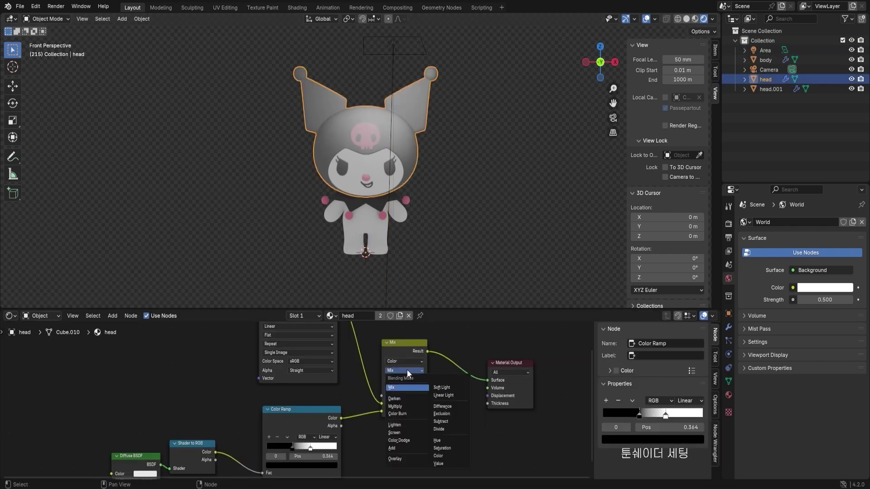
pyautogui.click(405, 406)
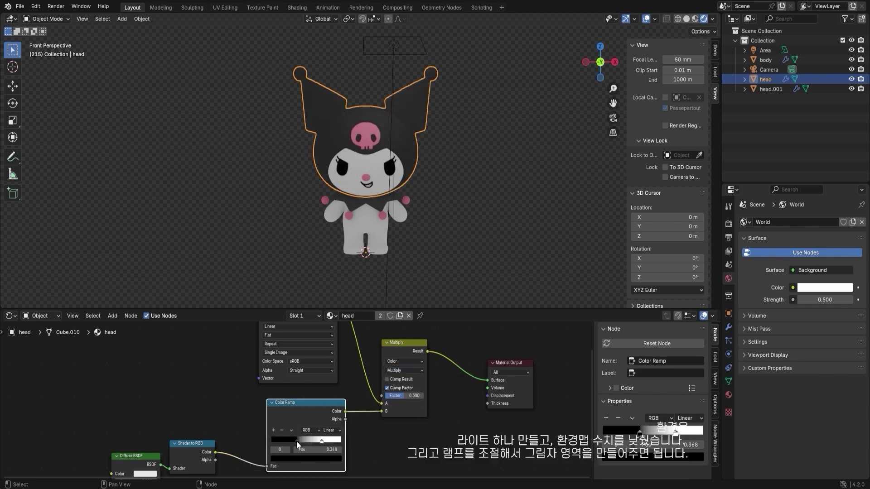
pyautogui.moveTo(296, 441); pyautogui.dragTo(315, 442)
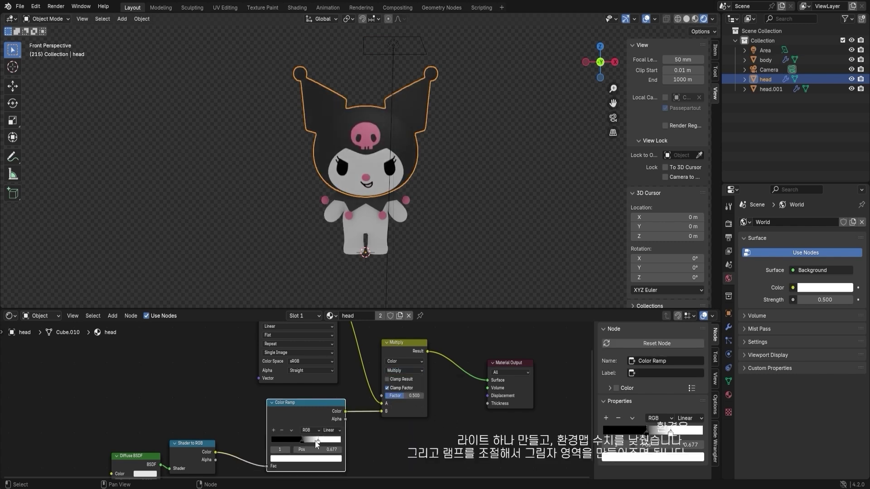
# - With the world strength at 0, rotate the area light by -12.1° and set its power to 66.5 W
pyautogui.click(392, 85)
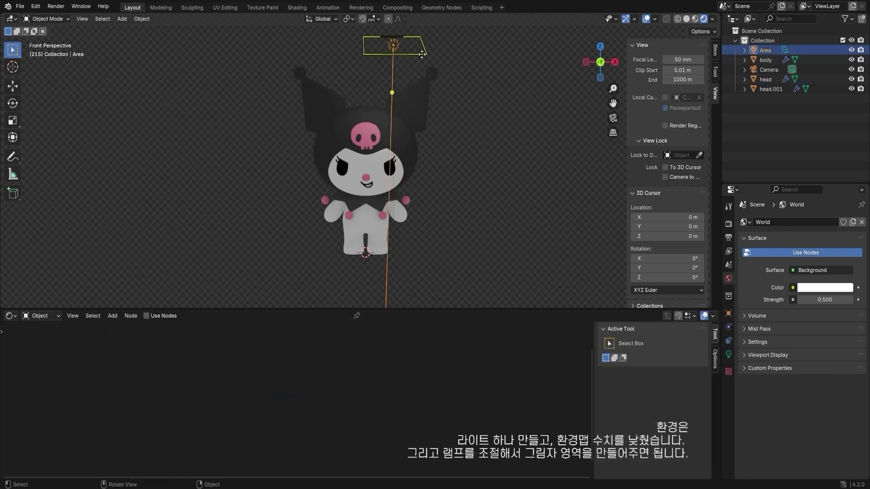
pyautogui.press('r')
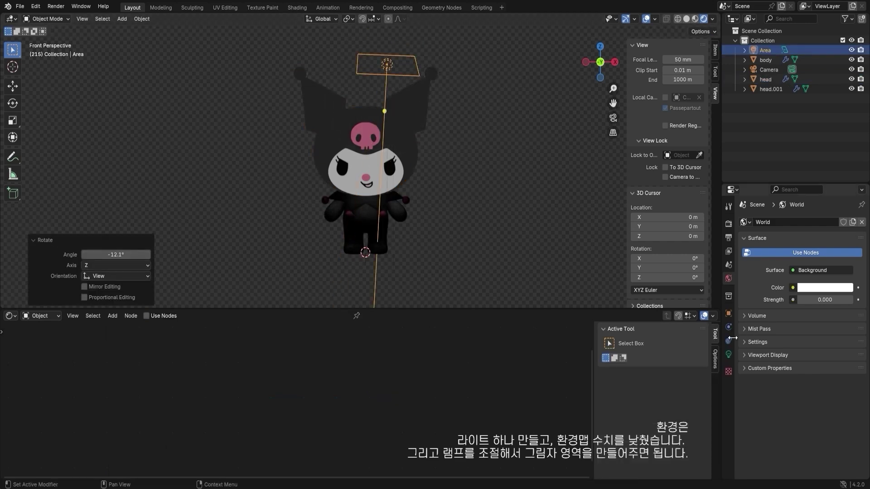
pyautogui.click(728, 354)
pyautogui.moveTo(811, 289); pyautogui.dragTo(843, 289)
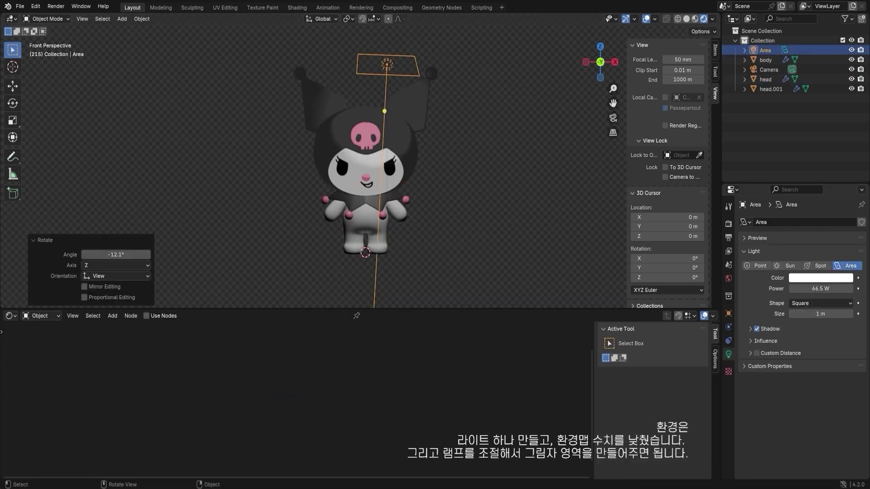
# - Reposition the area light above the head, ending with a move of about 0.46 m in X and -0.23 m in Z
pyautogui.click(359, 163)
pyautogui.click(430, 72)
pyautogui.click(418, 73)
pyautogui.moveTo(418, 73); pyautogui.dragTo(455, 78)
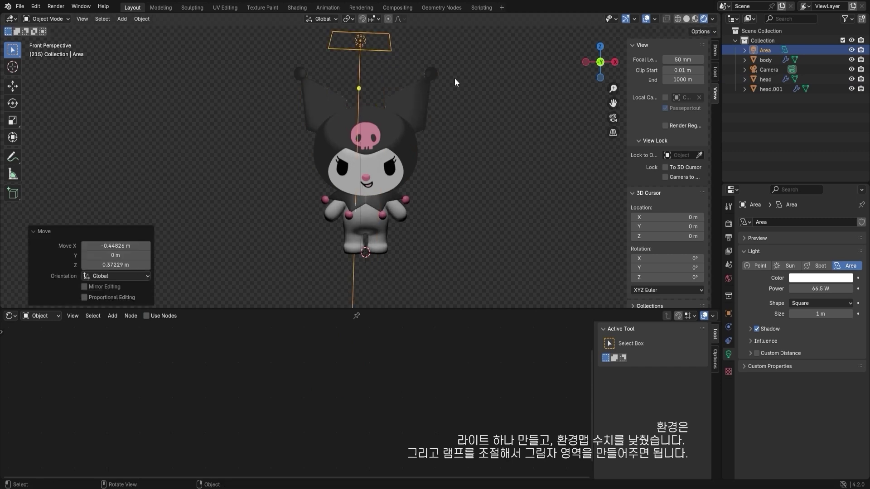
pyautogui.press('g')
pyautogui.click(464, 91)
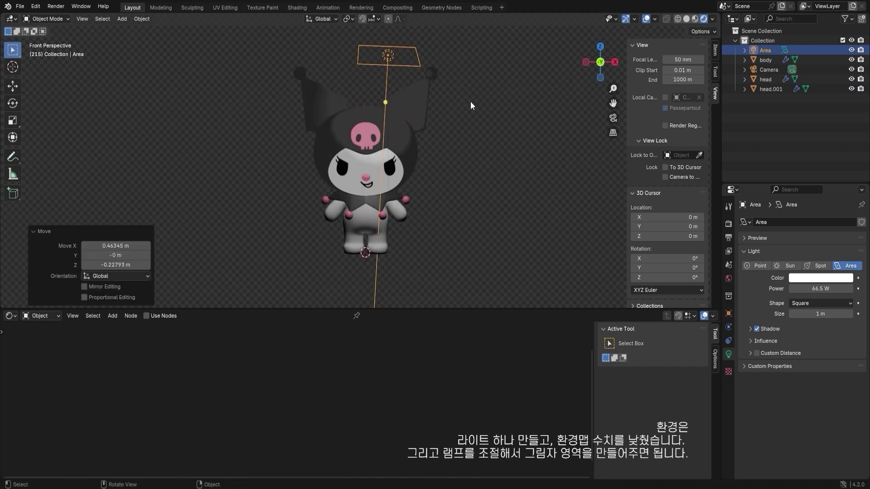
# - Move the Diffuse BSDF and Shader to RGB nodes of the head material slightly up, closer in line with the Color Ramp
pyautogui.click(419, 113)
pyautogui.click(313, 415)
pyautogui.scroll(2, 312, 415)
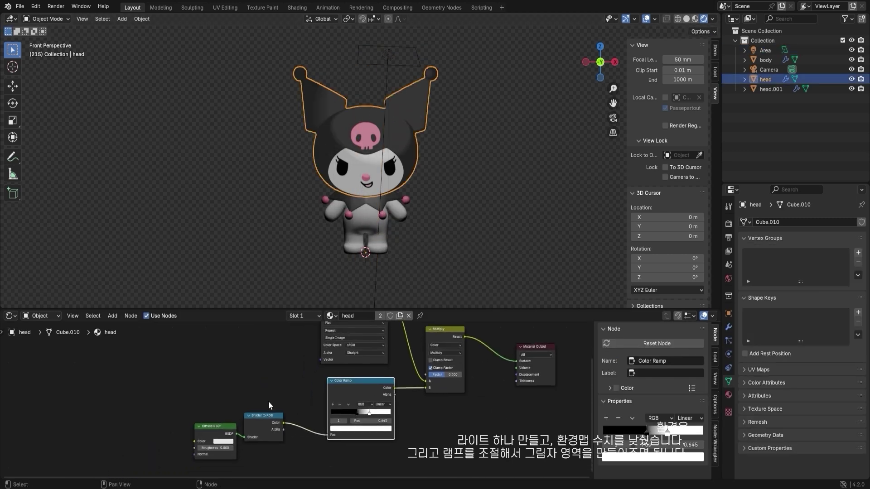
pyautogui.moveTo(268, 401); pyautogui.dragTo(335, 385, button='middle')
pyautogui.moveTo(183, 399); pyautogui.dragTo(247, 444)
pyautogui.press('g')
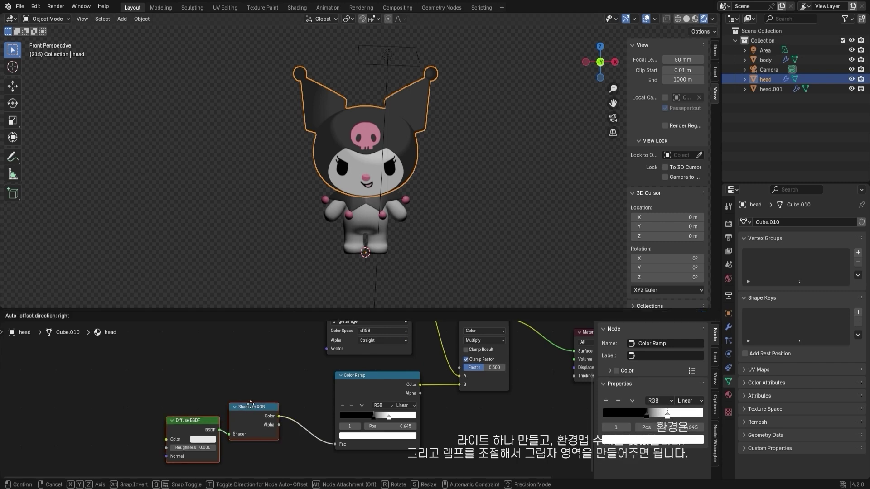
pyautogui.click(245, 430)
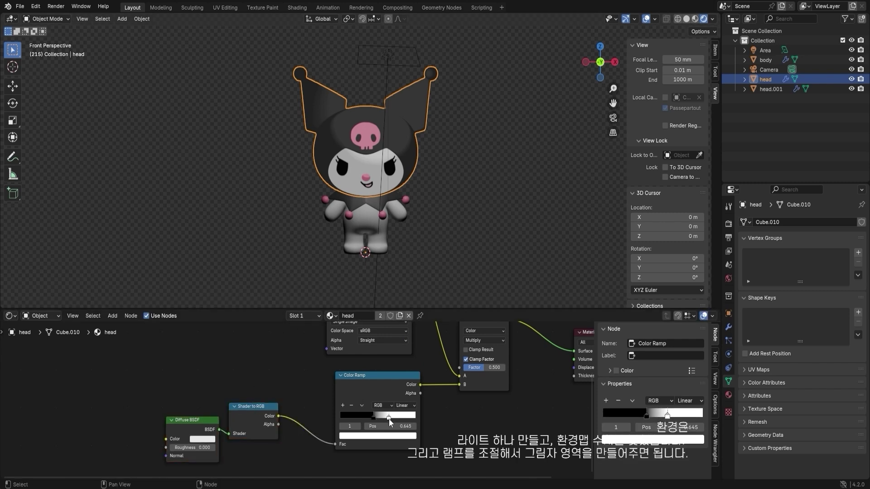
# - Set the head material's Color Ramp interpolation to Constant for a hard shadow edge
pyautogui.scroll(5, 382, 400)
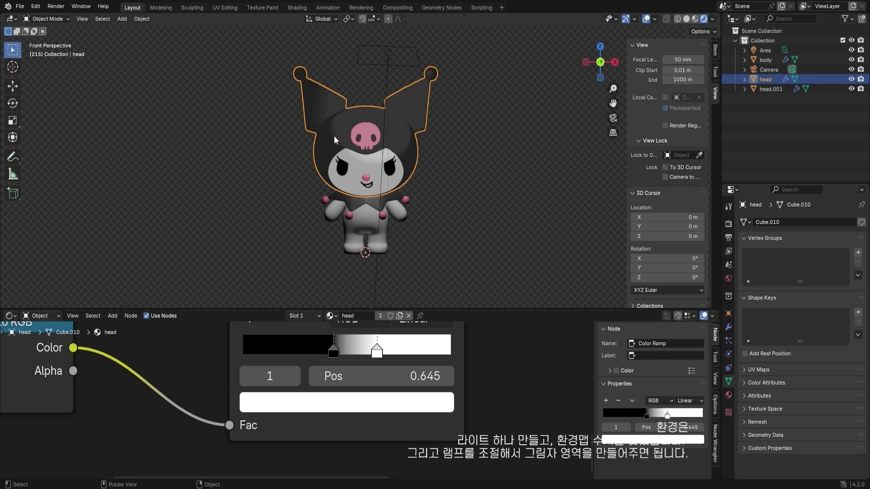
pyautogui.moveTo(465, 351); pyautogui.dragTo(458, 380, button='middle')
pyautogui.click(434, 353)
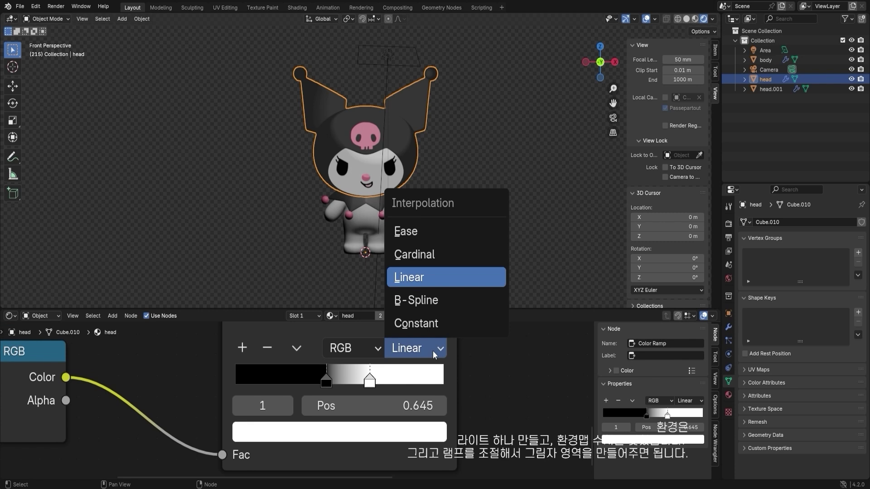
pyautogui.click(442, 324)
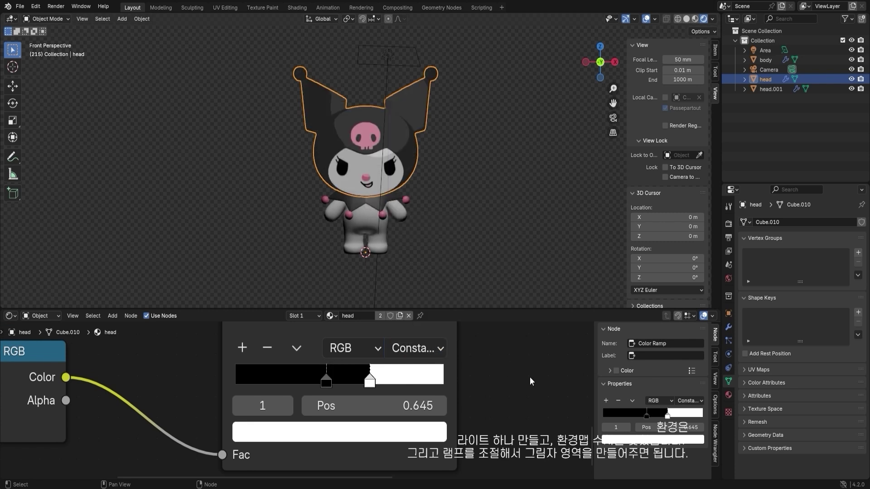
pyautogui.scroll(1, 341, 133)
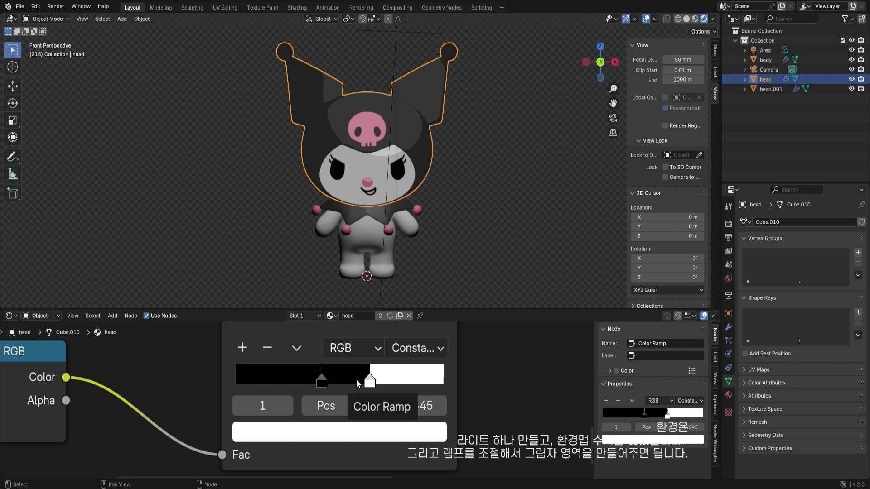
# - Try the area light off to the character's side, rotated by 16.1°, and return it above the head with a -16.7° rotation
pyautogui.scroll(-4, 393, 84)
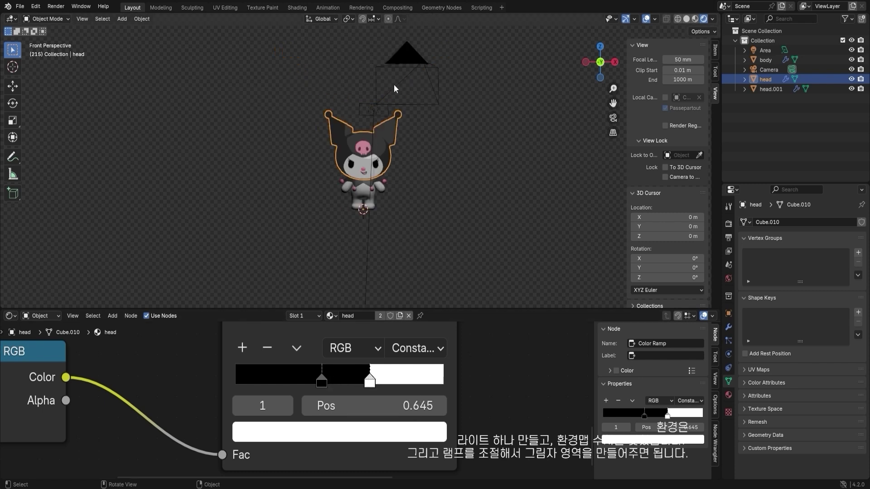
pyautogui.click(375, 109)
pyautogui.press('g')
pyautogui.click(410, 127)
pyautogui.press('r')
pyautogui.click(490, 178)
pyautogui.press('g')
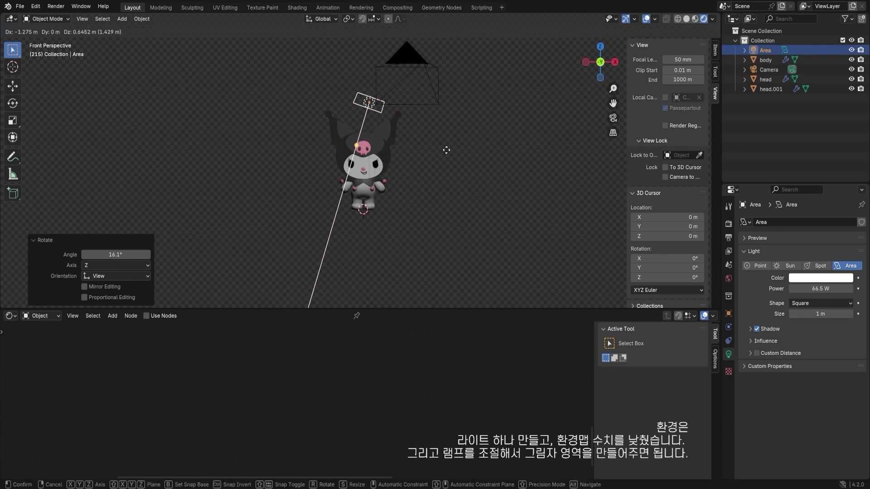
pyautogui.press('Escape')
pyautogui.press('r')
pyautogui.click(452, 132)
# - Tilt the area light toward the character with a trackball rotation and lower it by about 0.61 m
pyautogui.press('r')
pyautogui.press('r')
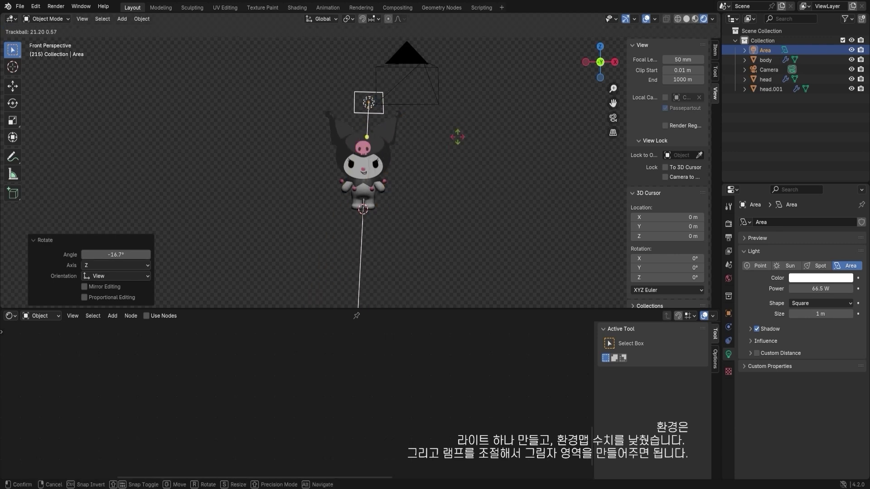
pyautogui.click(453, 143)
pyautogui.press('g')
pyautogui.click(451, 155)
pyautogui.scroll(3, 435, 170)
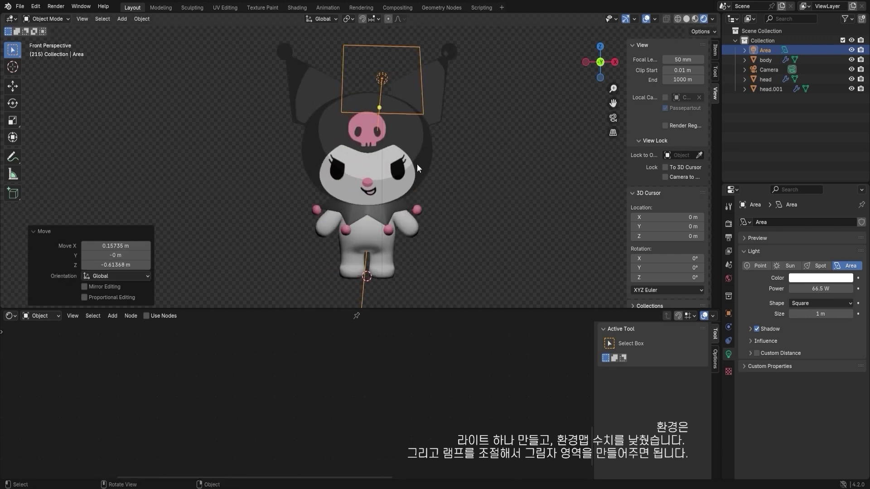
# - Adjust the head's Color Ramp by placing the black stop at 0.232 and the white stop at 0.555
pyautogui.click(417, 169)
pyautogui.click(321, 381)
pyautogui.moveTo(369, 381); pyautogui.dragTo(389, 384)
pyautogui.moveTo(322, 382); pyautogui.dragTo(283, 381)
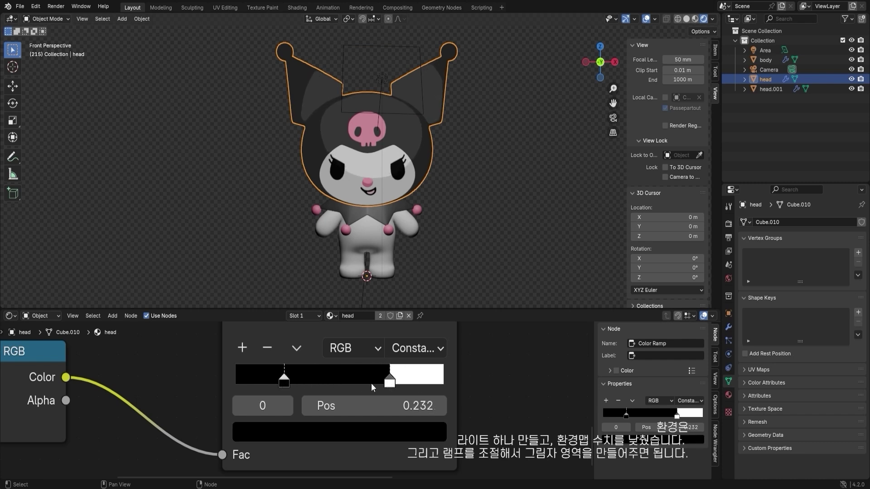
pyautogui.moveTo(389, 384)
pyautogui.mouseDown()
pyautogui.moveTo(326, 382)
pyautogui.moveTo(351, 384)
pyautogui.mouseUp()
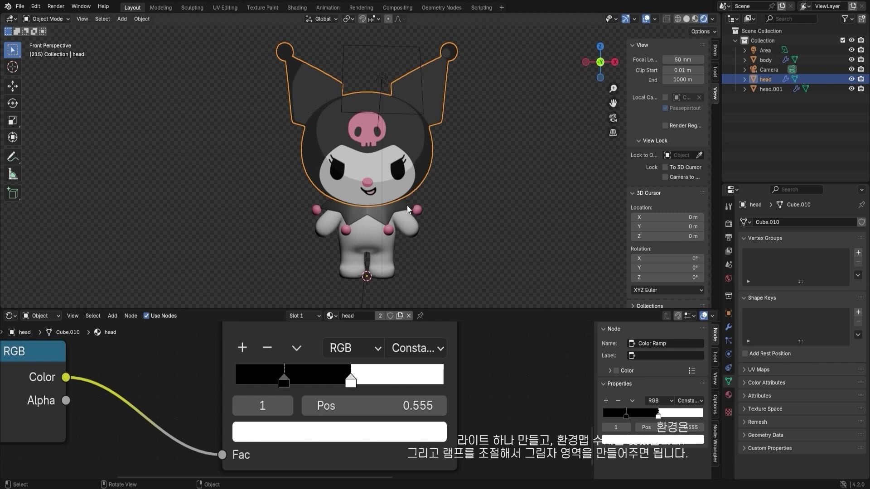
# - Slide the area light across the head and leave it on the character's +X side, beside the ear
pyautogui.scroll(-8, 485, 375)
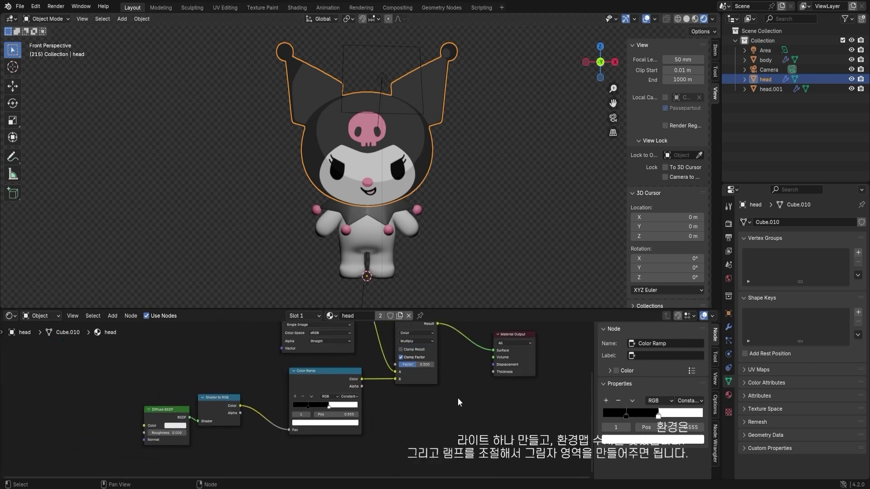
pyautogui.scroll(-1, 284, 420)
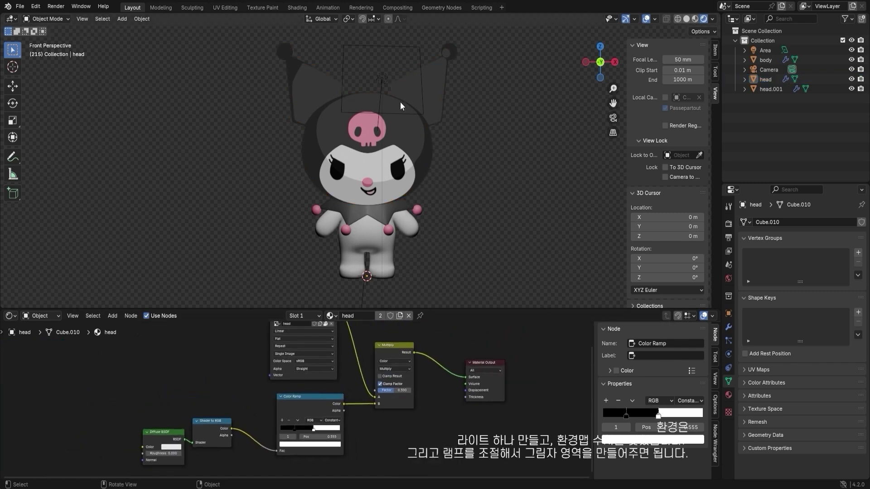
pyautogui.click(422, 112)
pyautogui.press('g')
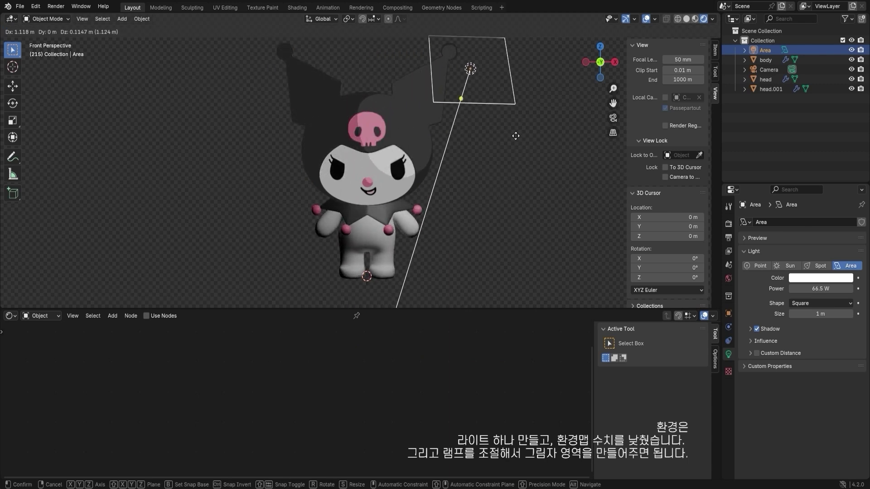
pyautogui.click(321, 139)
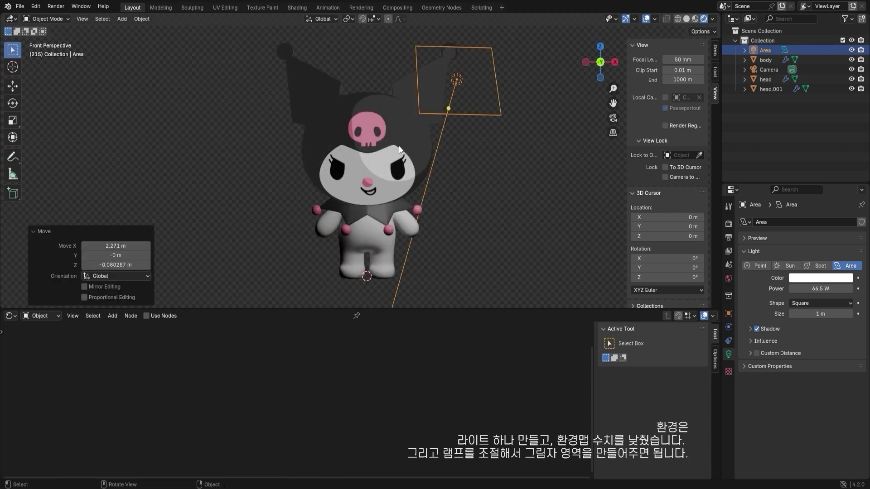
# - Check the body's material nodes, and bring up the head's node tree in an enlarged node editor
pyautogui.click(376, 231)
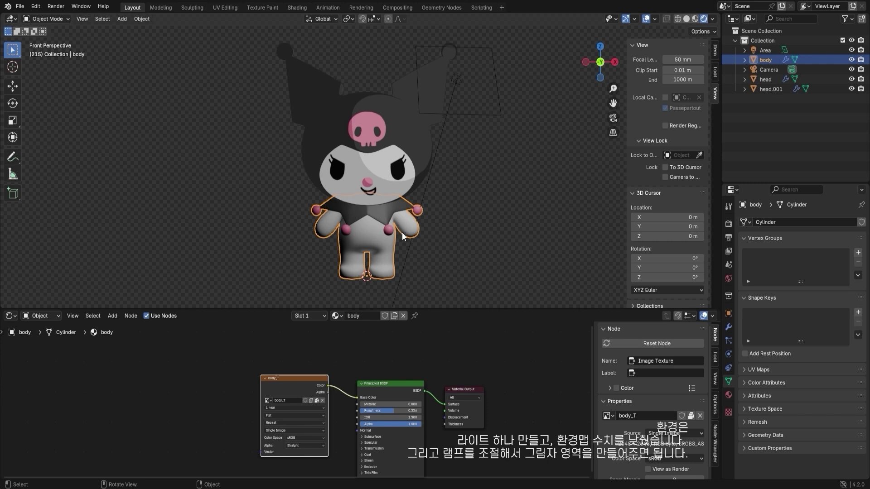
pyautogui.hotkey('alt', 'a')
pyautogui.scroll(3, 357, 124)
pyautogui.moveTo(381, 64); pyautogui.dragTo(381, 138, button='middle')
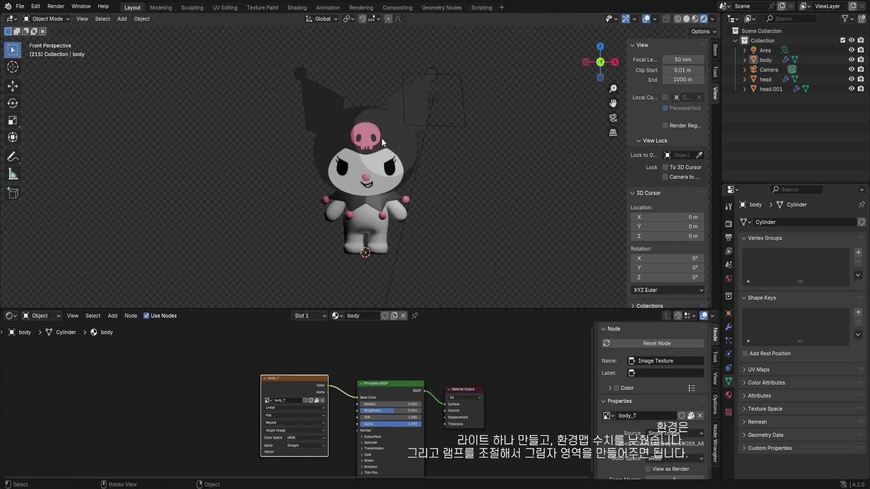
pyautogui.click(372, 220)
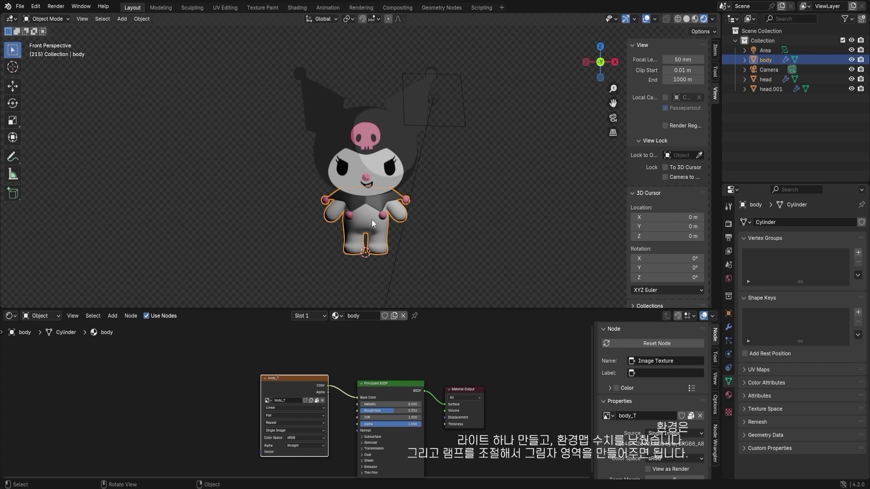
pyautogui.click(371, 219)
pyautogui.moveTo(423, 309); pyautogui.dragTo(424, 209)
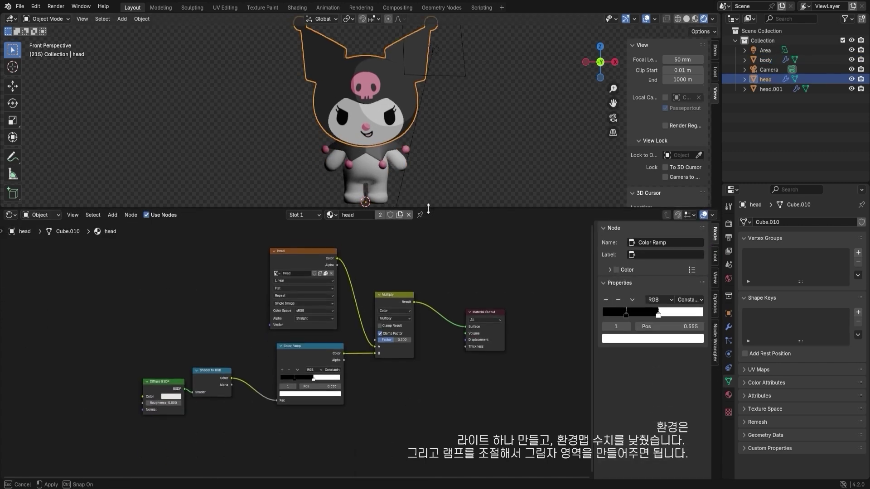
# - Copy the Multiply, Color Ramp, Shader to RGB and Diffuse BSDF nodes from the head material
pyautogui.click(389, 302)
pyautogui.keyDown('shift'); pyautogui.click(324, 358); pyautogui.keyUp('shift')
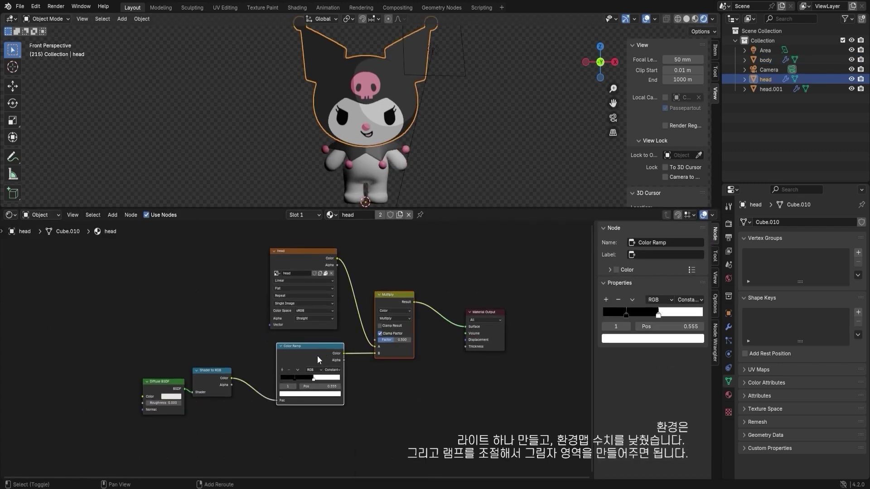
pyautogui.keyDown('shift'); pyautogui.moveTo(170, 433); pyautogui.dragTo(136, 345); pyautogui.keyUp('shift')
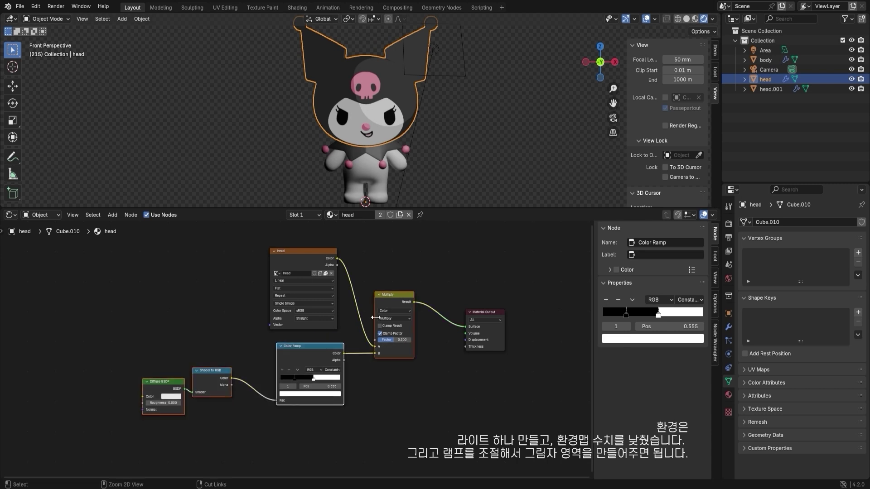
pyautogui.click(431, 452)
pyautogui.moveTo(430, 452); pyautogui.dragTo(136, 356)
pyautogui.rightClick(398, 293)
pyautogui.click(395, 283)
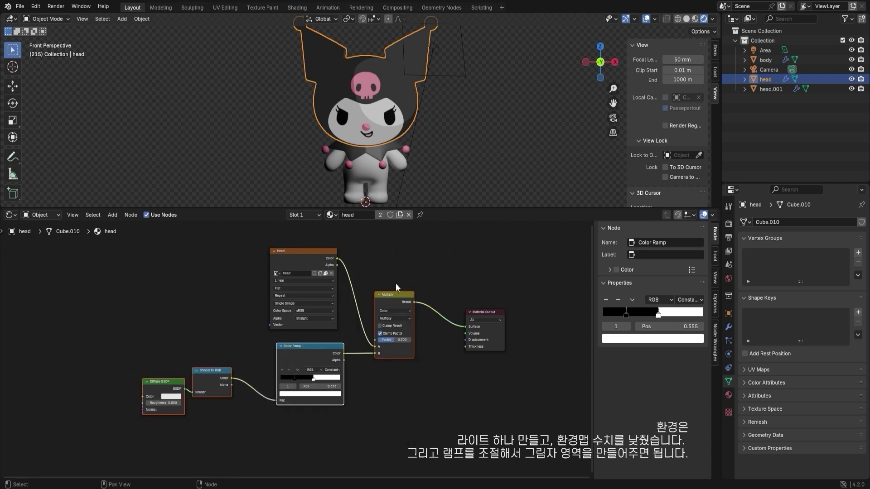
# - Replace the body material's Principled BSDF with the copied toon nodes, placed below and beside the body_T texture
pyautogui.click(382, 167)
pyautogui.moveTo(309, 335); pyautogui.dragTo(277, 307)
pyautogui.click(393, 335)
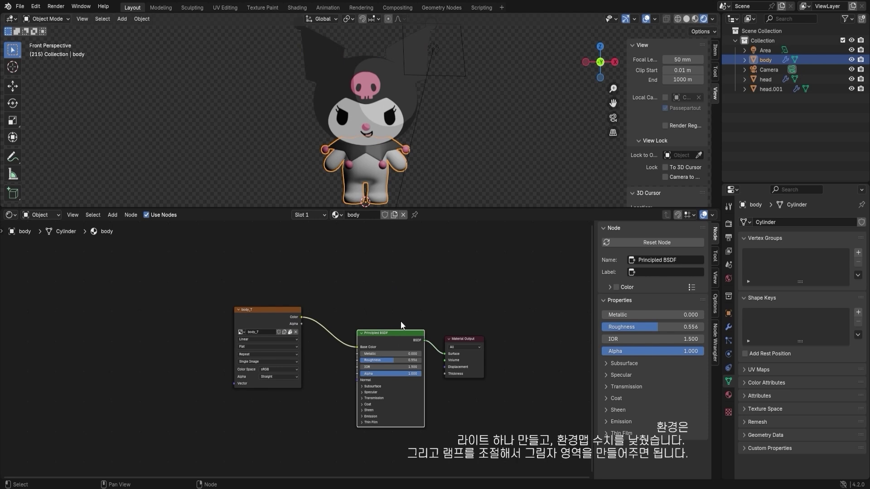
pyautogui.press('Delete')
pyautogui.hotkey('ctrl', 'v')
pyautogui.press('g')
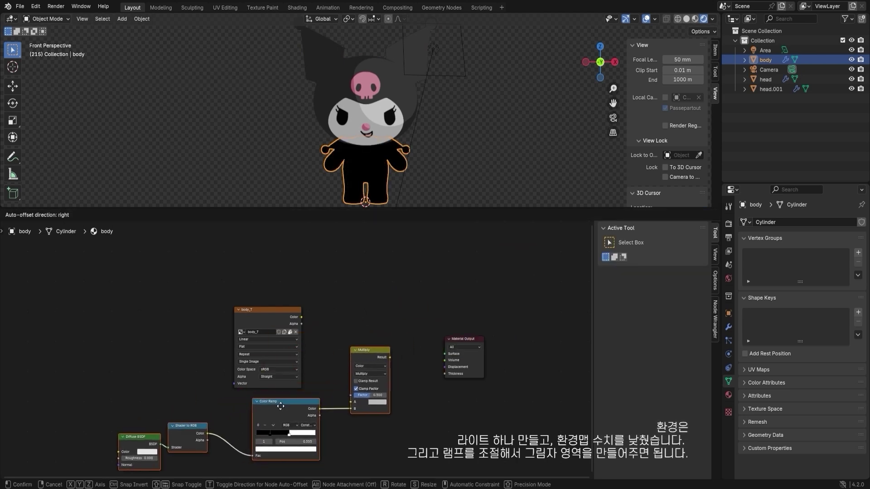
pyautogui.click(238, 421)
# - Link the body_T texture's Color to the Multiply node's A input and the Multiply Result to the Material Output's Surface
pyautogui.moveTo(265, 306); pyautogui.dragTo(352, 406)
pyautogui.moveTo(388, 361); pyautogui.dragTo(446, 354)
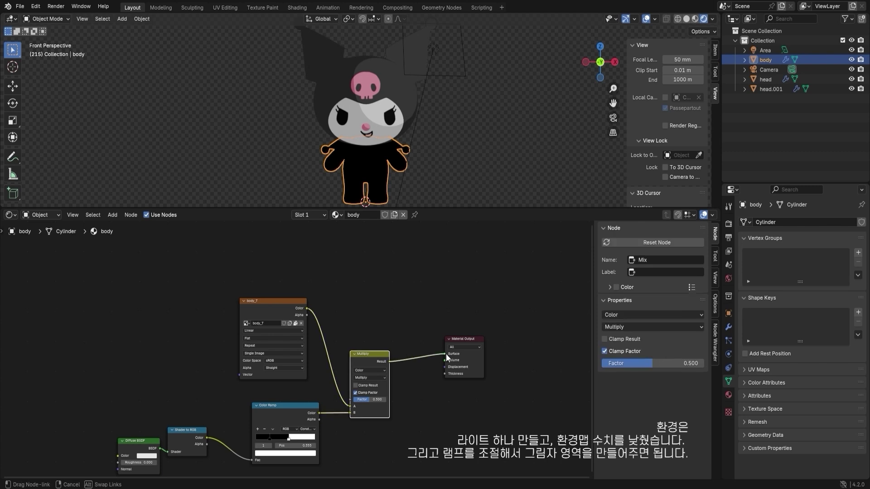
pyautogui.moveTo(416, 288); pyautogui.dragTo(476, 261, button='middle')
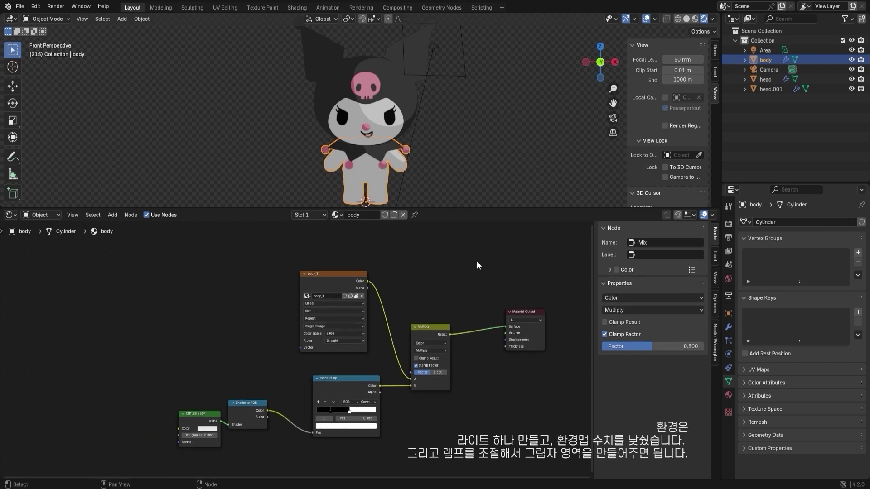
# - Move the area light over the middle of the head and tilt it with a trackball rotation of -15.5° and -2.29°
pyautogui.click(466, 72)
pyautogui.press('g')
pyautogui.click(350, 85)
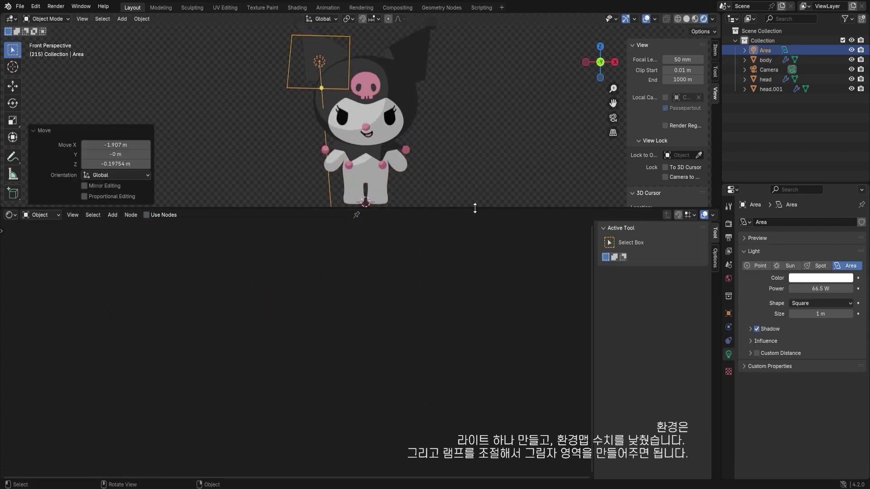
pyautogui.moveTo(474, 208); pyautogui.dragTo(462, 287)
pyautogui.press('g')
pyautogui.press('Return')
pyautogui.press('r')
pyautogui.press('r')
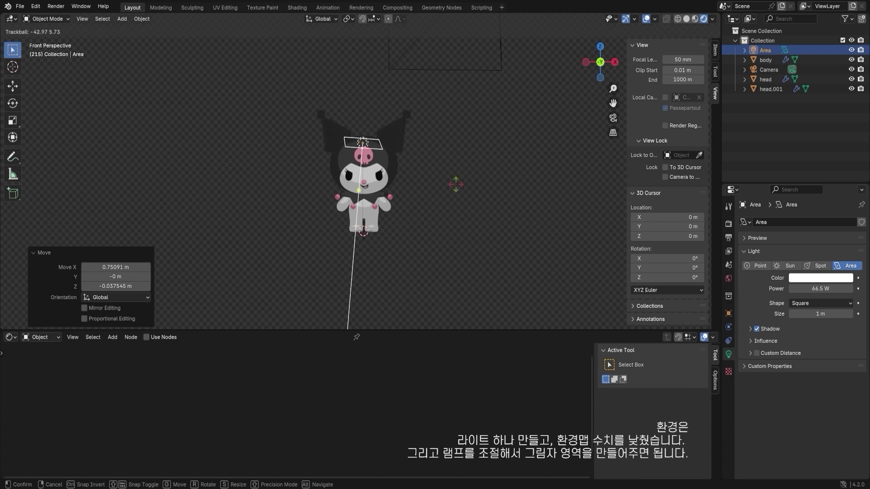
pyautogui.click(491, 214)
# - Move the area light about -2.9 m along Y, in front of the character, and raise it about 1.21 m
pyautogui.press('g')
pyautogui.press('y')
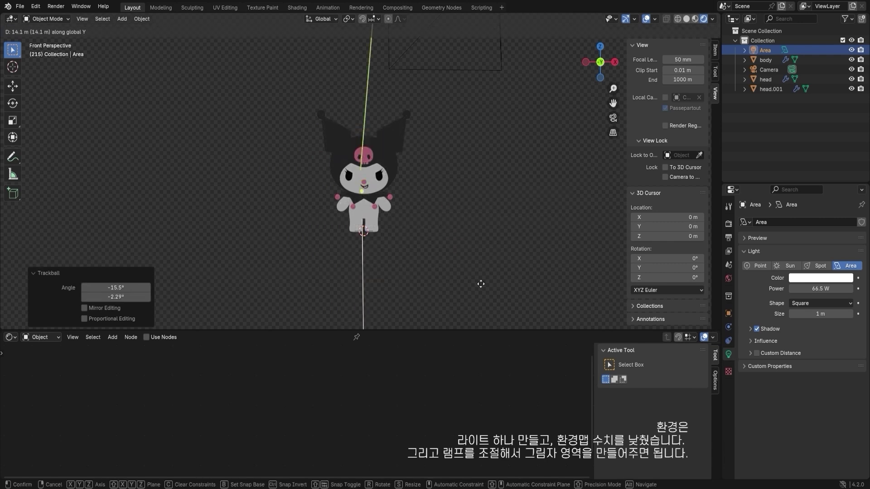
pyautogui.click(466, 181)
pyautogui.press('g')
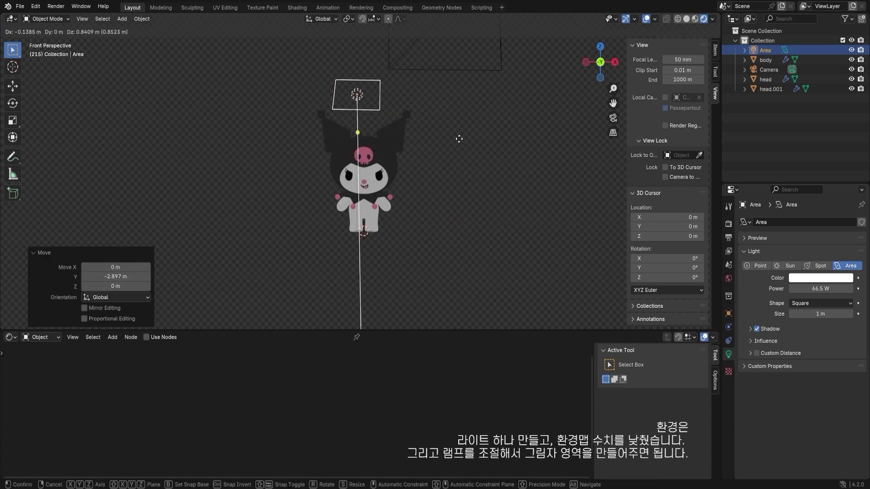
pyautogui.click(489, 175)
# - Shift the area light about 2.15 m along Y and 0.78 m up, and increase its power in camera view
pyautogui.moveTo(489, 175); pyautogui.dragTo(423, 177, button='middle')
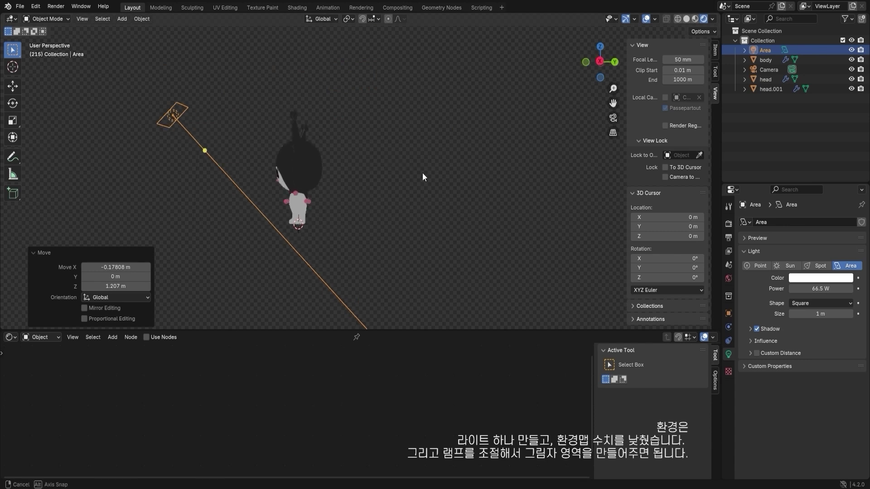
pyautogui.hotkey('ctrl', 'z')
pyautogui.press('KP_0')
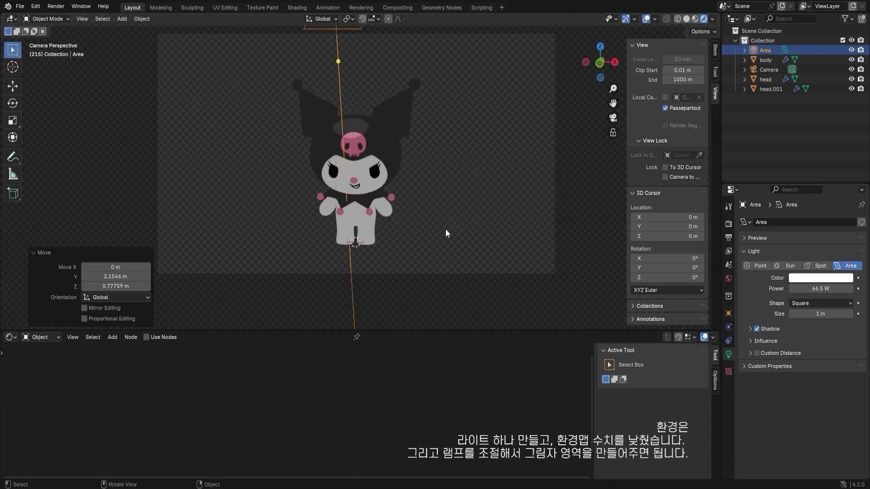
pyautogui.moveTo(821, 288); pyautogui.dragTo(857, 289)
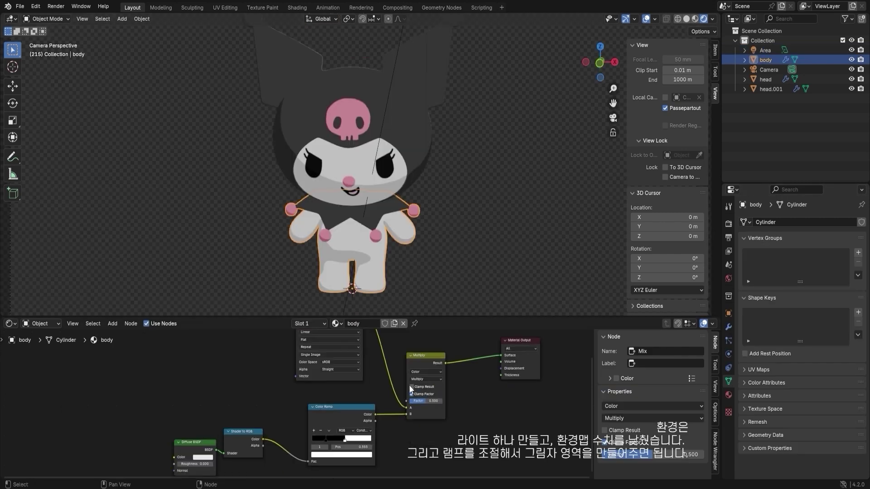
# - Try a purple shadow color on the dark stop of the body's Color Ramp
pyautogui.scroll(2, 366, 361)
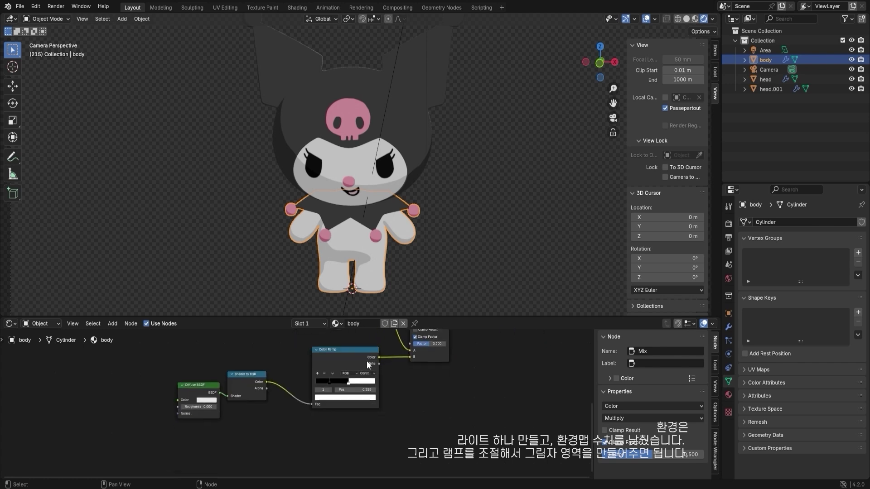
pyautogui.moveTo(366, 361); pyautogui.dragTo(352, 376, button='middle')
pyautogui.click(349, 370)
pyautogui.click(364, 393)
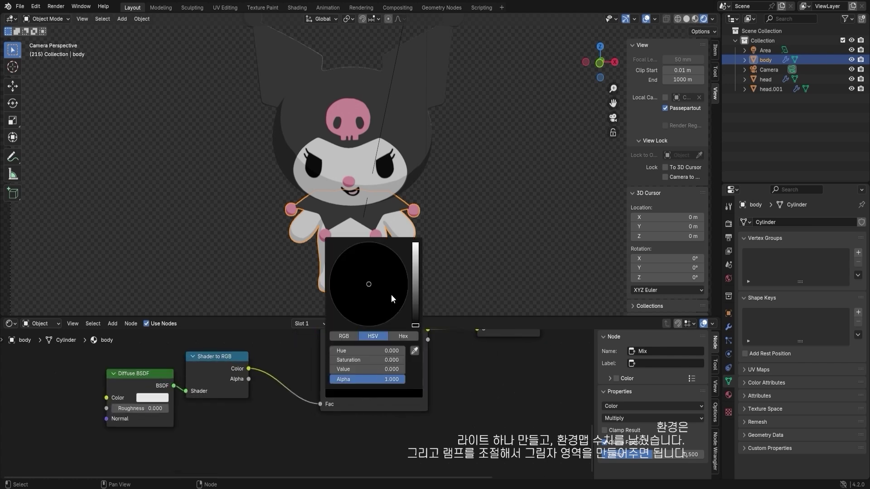
pyautogui.moveTo(415, 324); pyautogui.dragTo(415, 294)
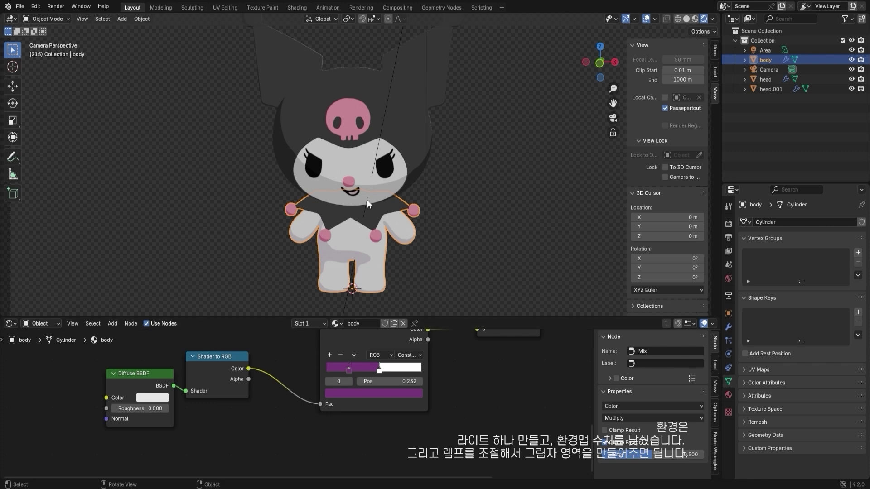
# - Color the dark stop of the body's Color Ramp yellow with Hue 0.142, Saturation 1.000 and Value 0.699
pyautogui.click(363, 394)
pyautogui.moveTo(406, 317); pyautogui.dragTo(336, 308)
pyautogui.moveTo(415, 287); pyautogui.dragTo(415, 256)
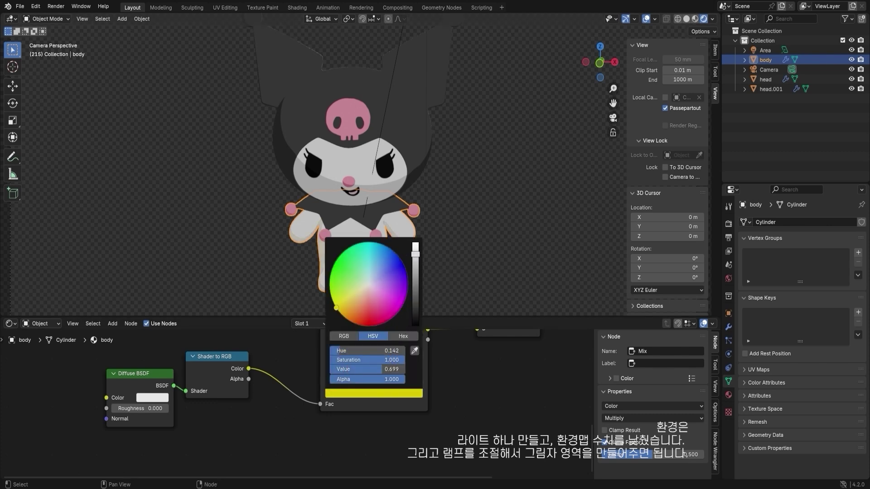
pyautogui.scroll(2, 390, 305)
pyautogui.scroll(1, 390, 306)
pyautogui.moveTo(461, 368); pyautogui.dragTo(396, 379, button='middle')
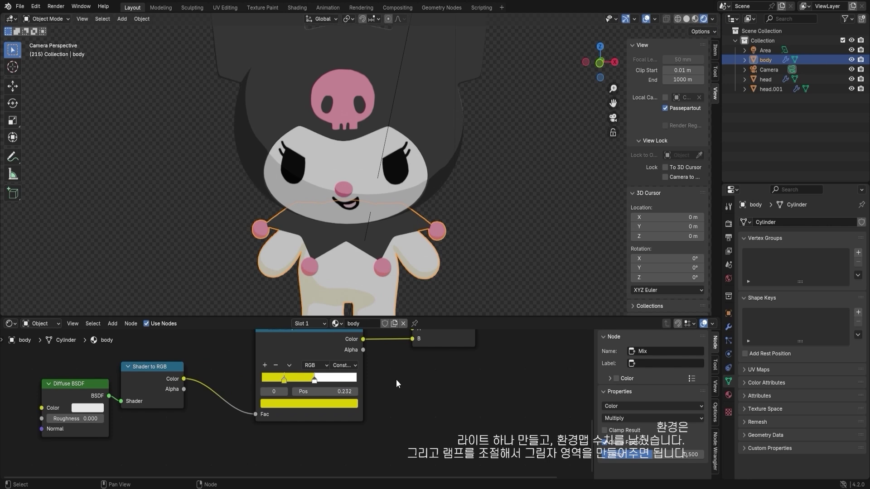
# - Darken the yellow shadow stop of the body's Color Ramp to Value 0.151
pyautogui.click(320, 406)
pyautogui.moveTo(350, 309); pyautogui.dragTo(350, 287)
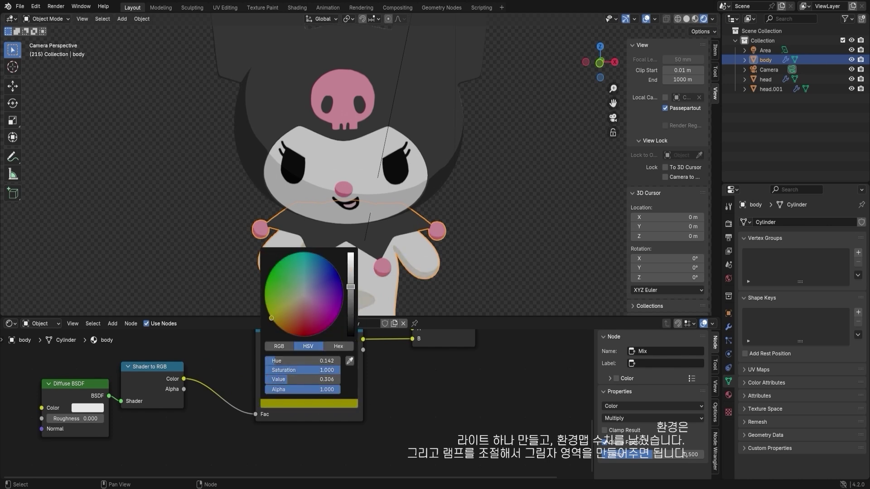
pyautogui.keyDown('shift'); pyautogui.moveTo(393, 272); pyautogui.dragTo(465, 350, button='middle'); pyautogui.keyUp('shift')
pyautogui.moveTo(393, 373); pyautogui.dragTo(349, 430, button='middle')
pyautogui.scroll(-1, 348, 430)
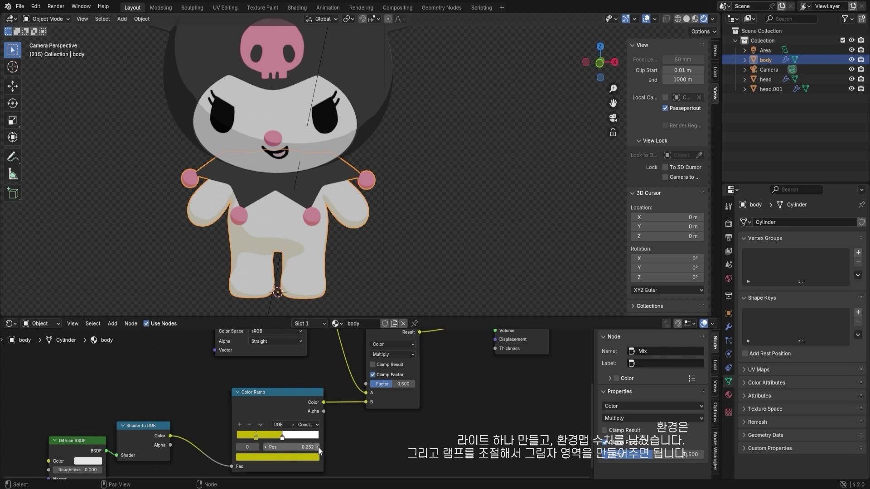
pyautogui.click(290, 459)
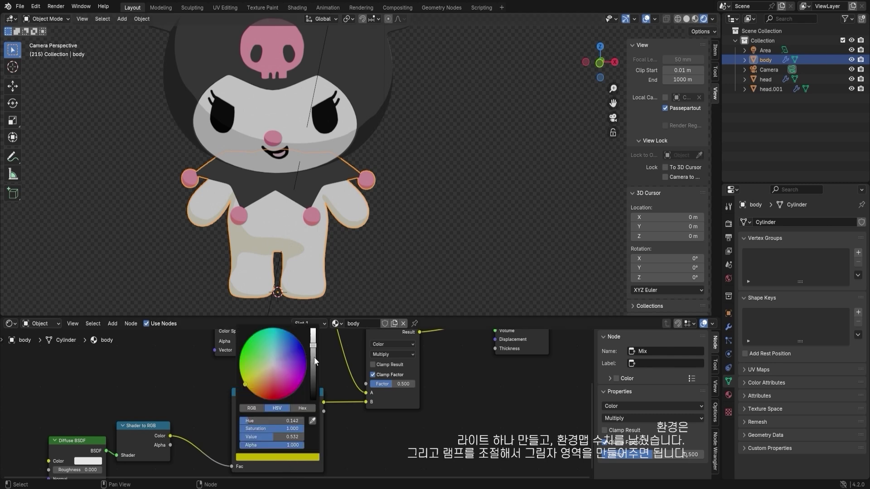
pyautogui.moveTo(314, 357)
pyautogui.mouseDown()
pyautogui.moveTo(312, 398)
pyautogui.moveTo(312, 329)
pyautogui.moveTo(313, 362)
pyautogui.mouseUp()
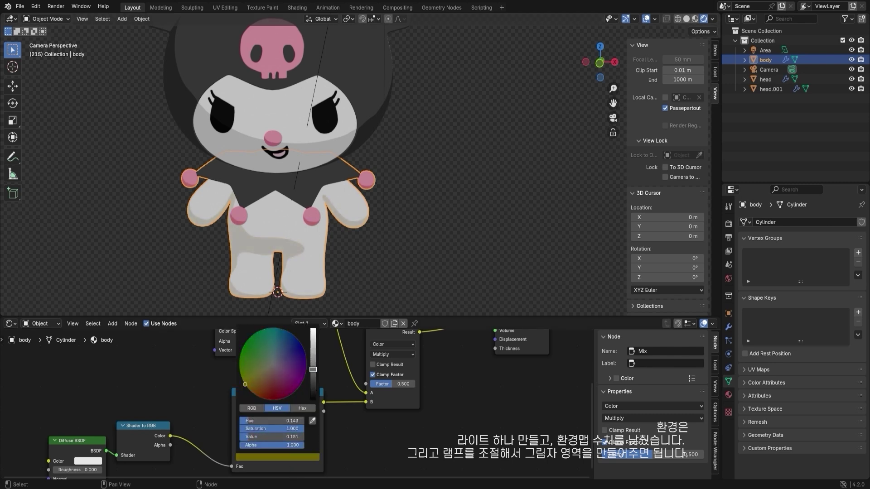
pyautogui.scroll(-2, 437, 269)
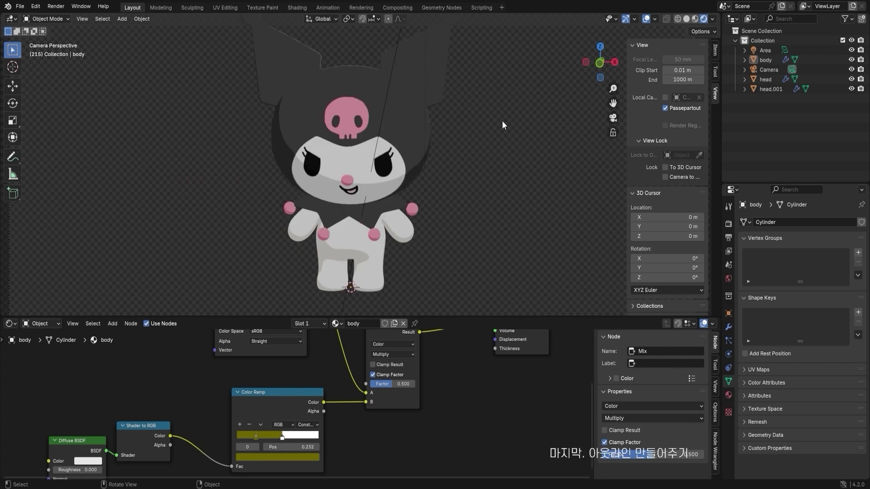
# - Add a Grease Pencil Collection Line Art object to outline the character
pyautogui.hotkey('shift', 'a')
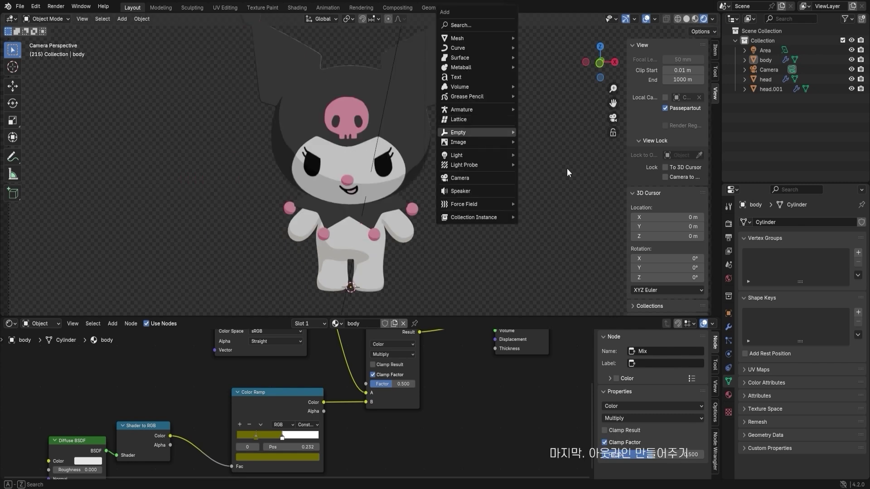
pyautogui.hotkey('shift', 'a')
pyautogui.moveTo(485, 152)
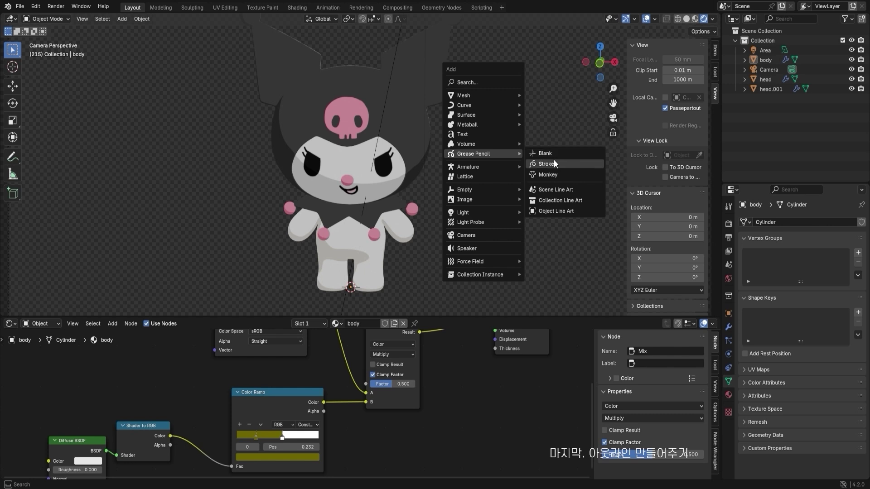
pyautogui.click(574, 202)
pyautogui.click(574, 203)
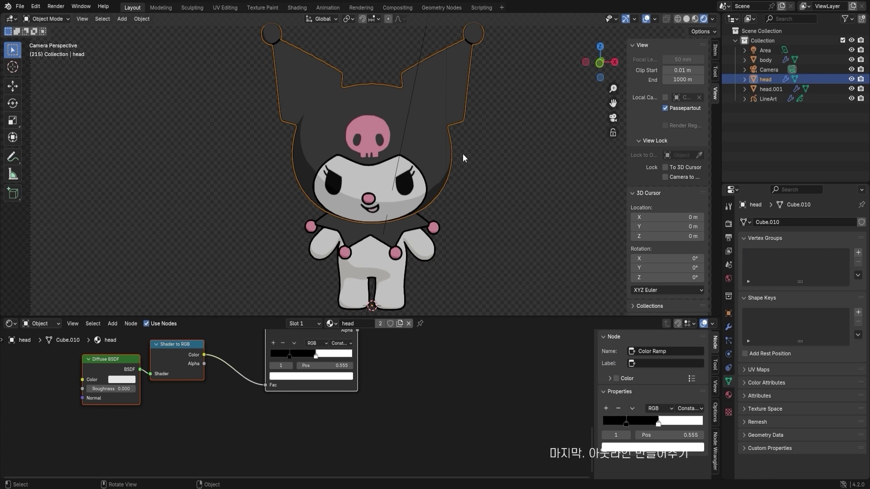
# - Select the LineArt object and open its Line Art modifier settings
pyautogui.click(465, 156)
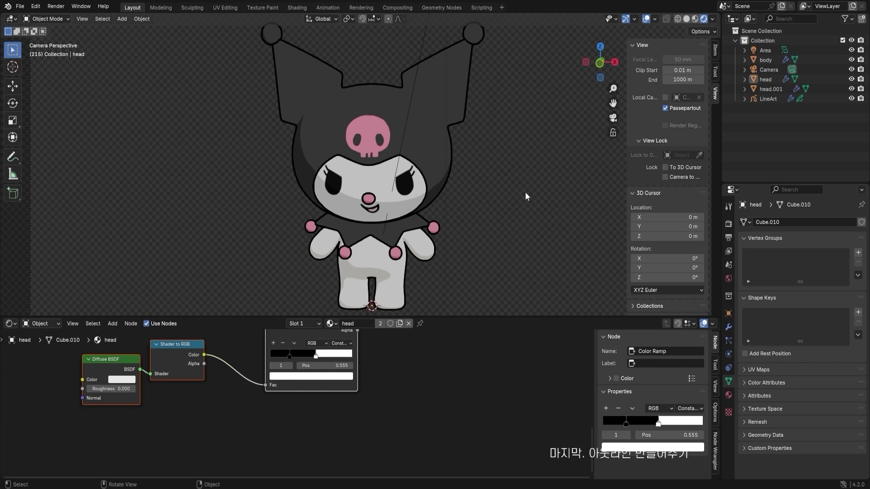
pyautogui.click(431, 164)
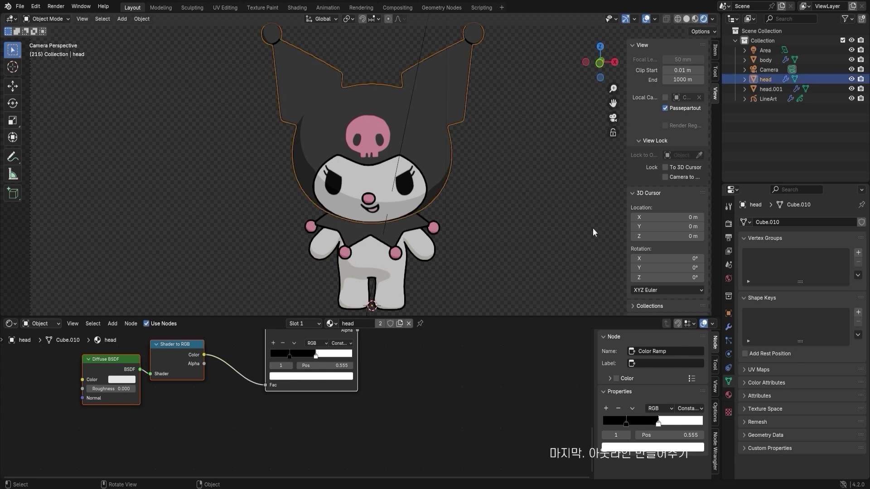
pyautogui.click(729, 327)
pyautogui.click(768, 99)
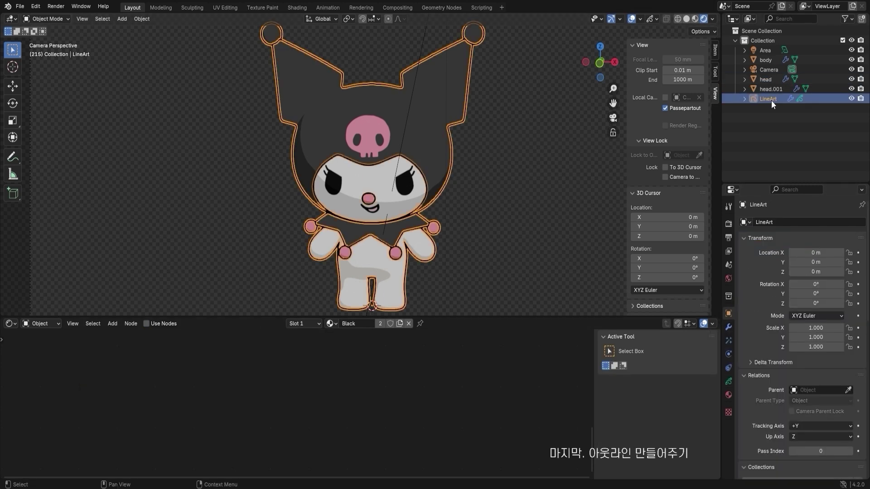
pyautogui.click(729, 327)
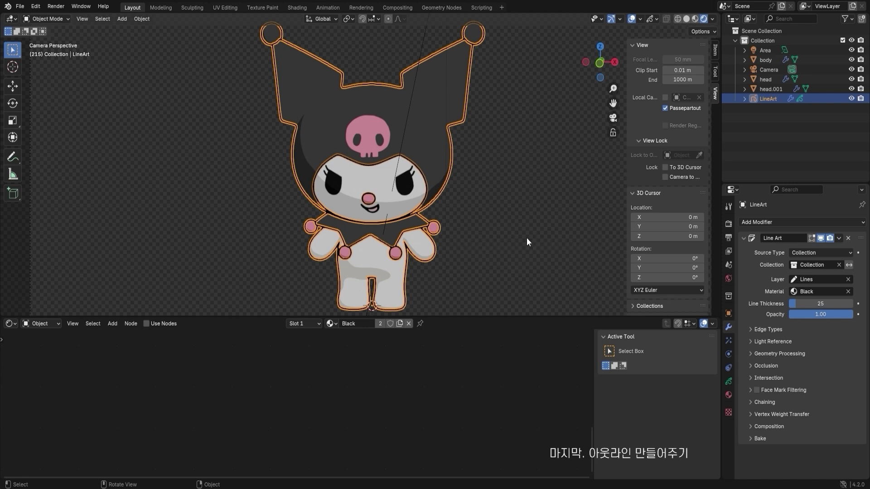
# - Set the LineArt line thickness to 53 and try a lighter stroke base color in its Black material
pyautogui.moveTo(825, 304)
pyautogui.mouseDown()
pyautogui.moveTo(802, 304)
pyautogui.moveTo(841, 303)
pyautogui.mouseUp()
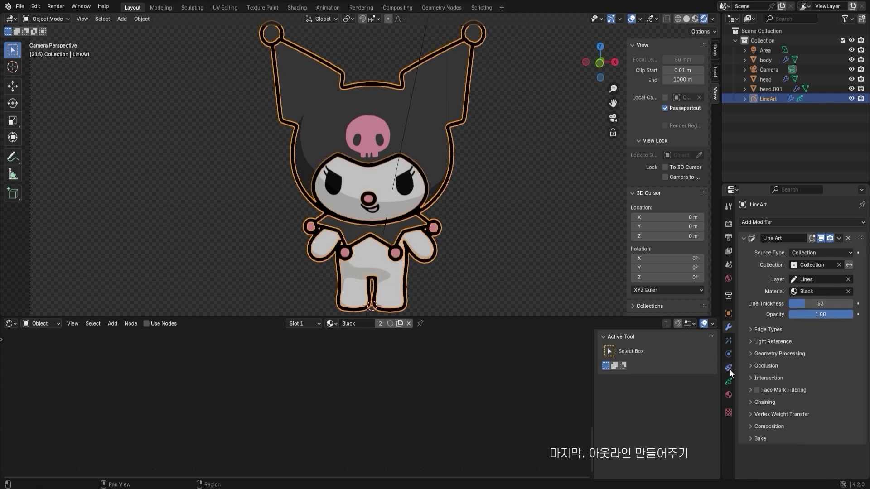
pyautogui.click(728, 392)
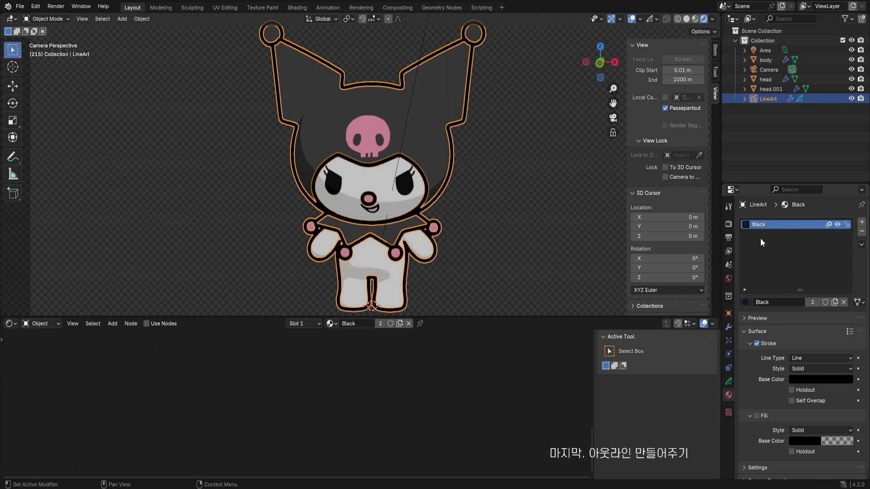
pyautogui.click(812, 379)
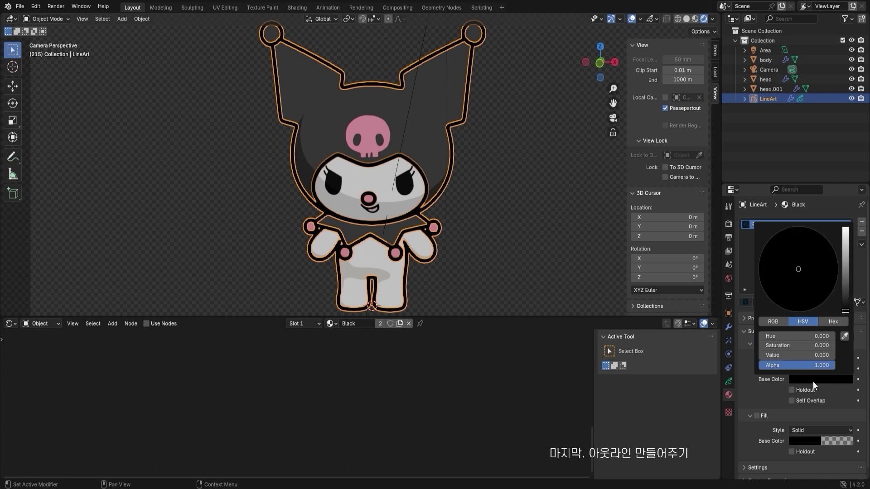
pyautogui.moveTo(847, 287); pyautogui.dragTo(846, 226)
pyautogui.click(532, 236)
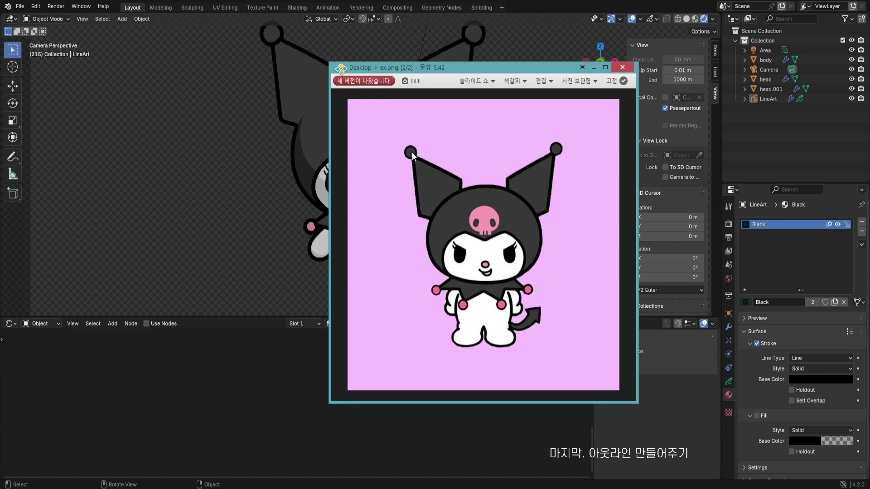
# - Check the outlines against the reference image and review the LineArt object's modifier settings
pyautogui.press('Escape')
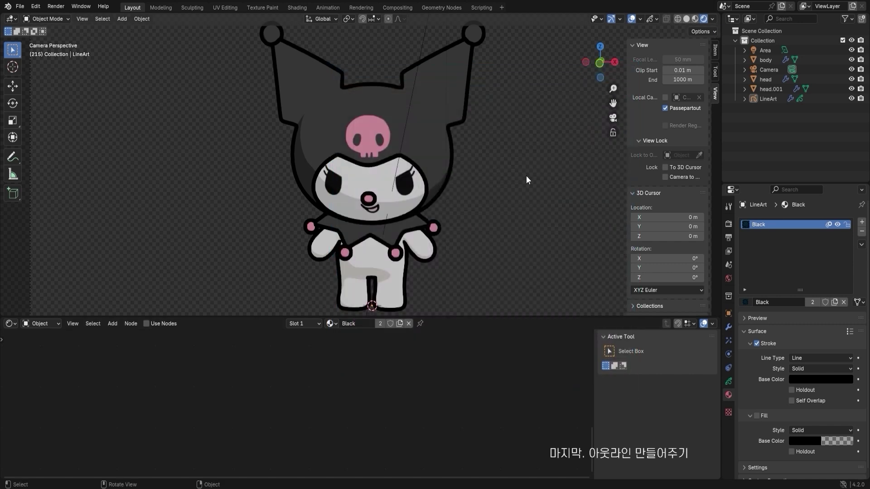
pyautogui.click(428, 155)
pyautogui.click(765, 99)
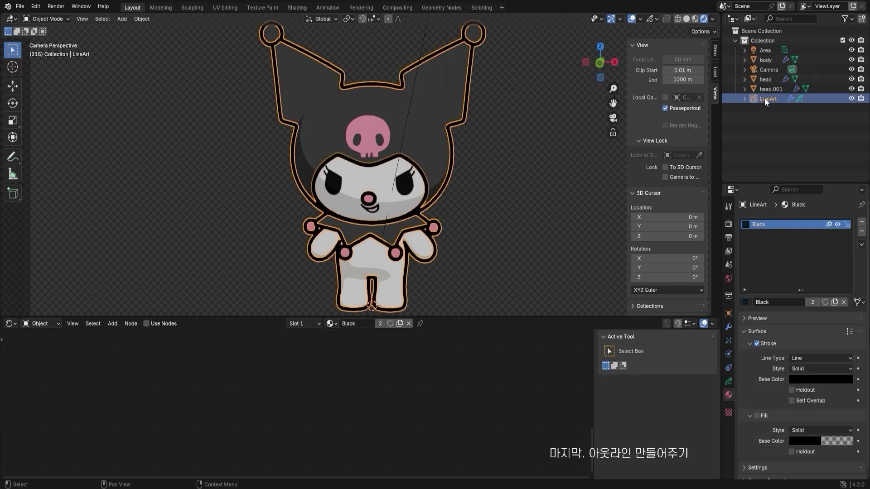
pyautogui.click(728, 313)
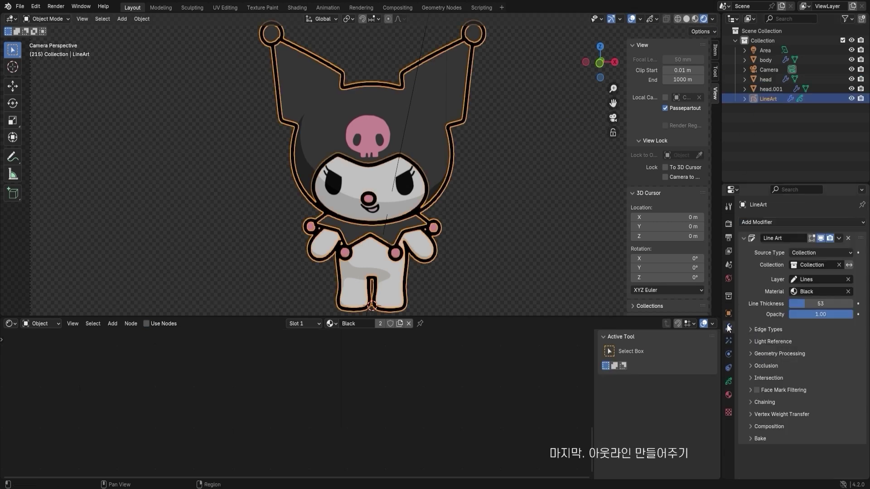
pyautogui.click(729, 326)
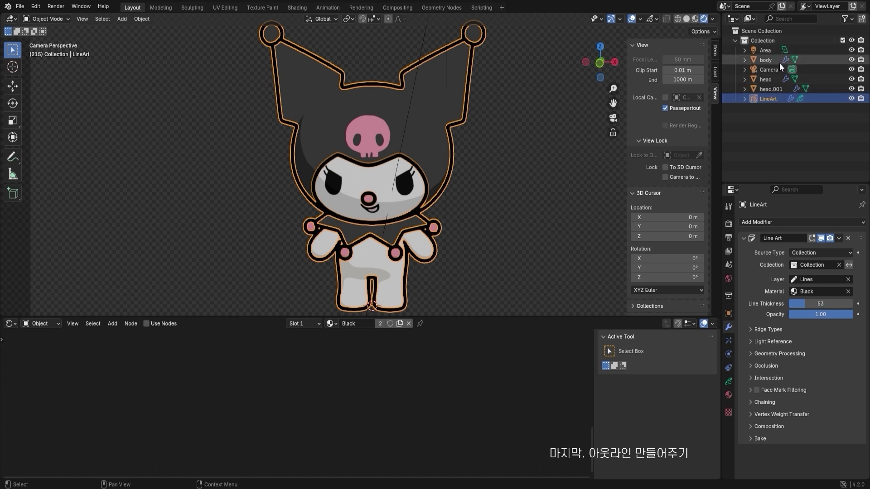
pyautogui.click(522, 204)
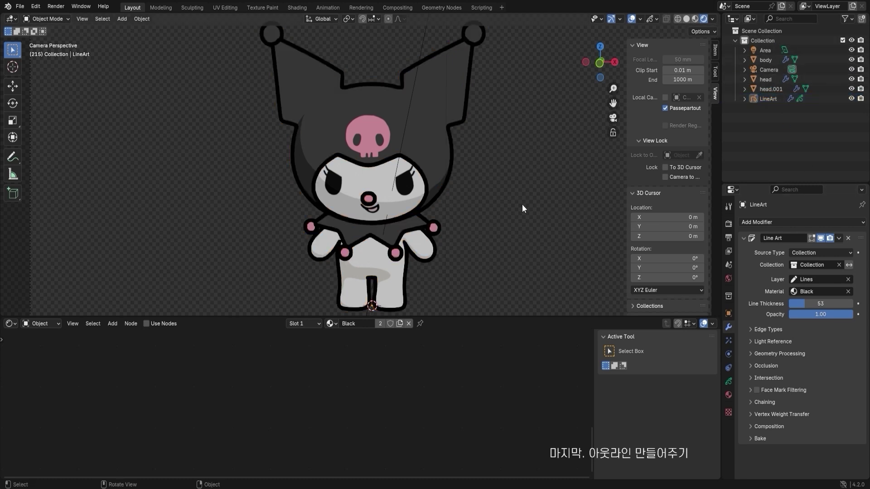
# - Replace the collection LineArt object with a Grease Pencil Object Line Art that uses the head as its source object
pyautogui.click(770, 99)
pyautogui.press('Delete')
pyautogui.hotkey('shift', 'a')
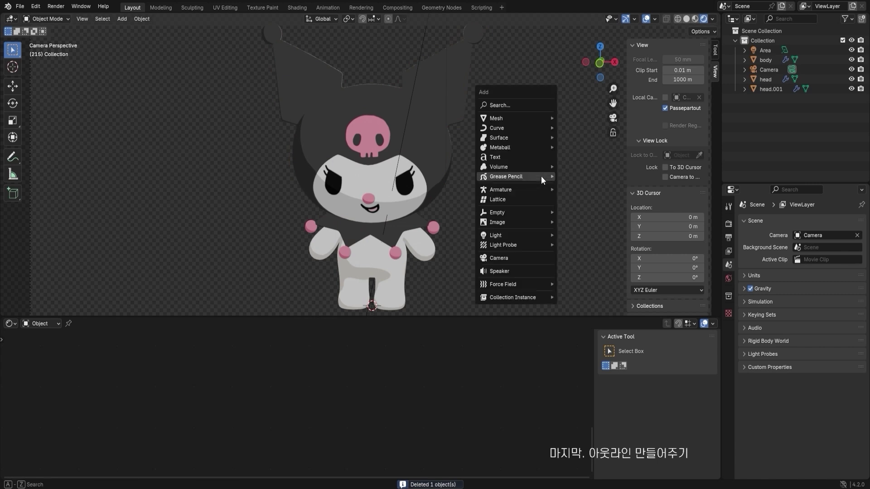
pyautogui.moveTo(541, 179)
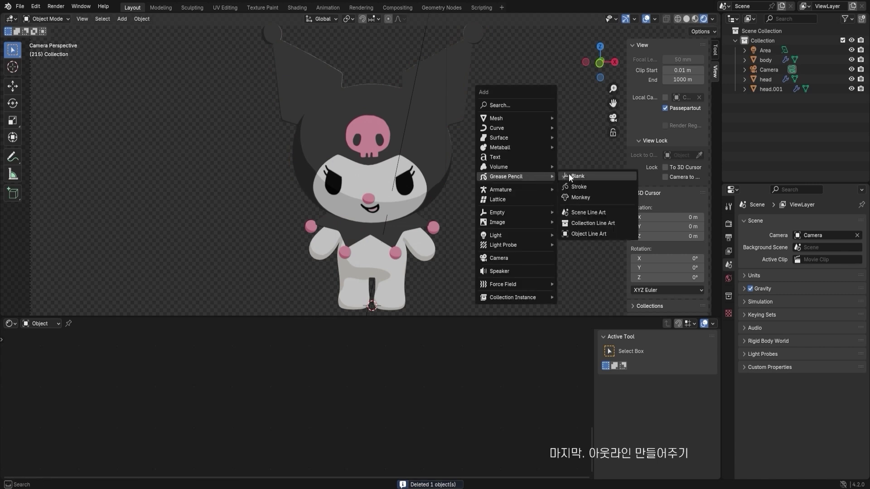
pyautogui.click(599, 234)
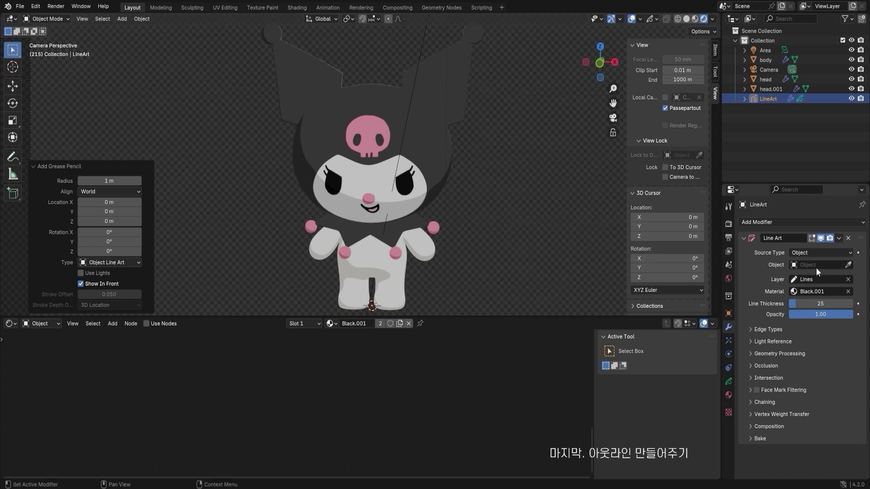
pyautogui.click(848, 265)
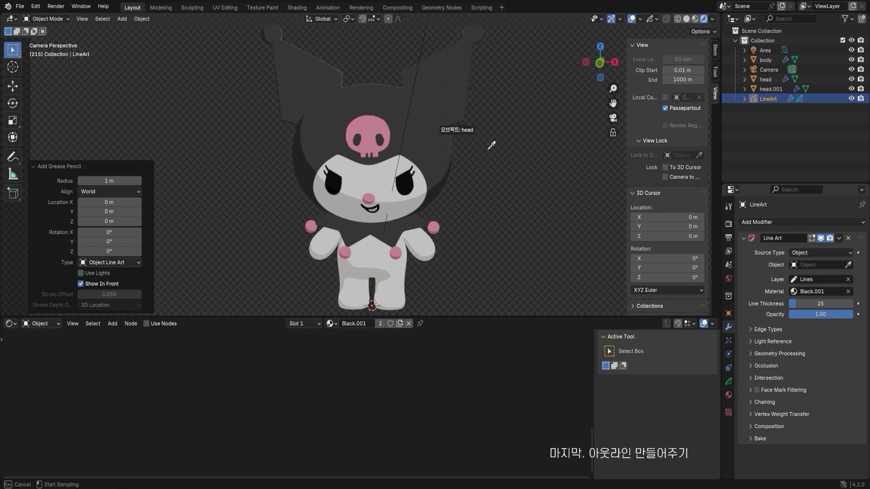
pyautogui.click(442, 104)
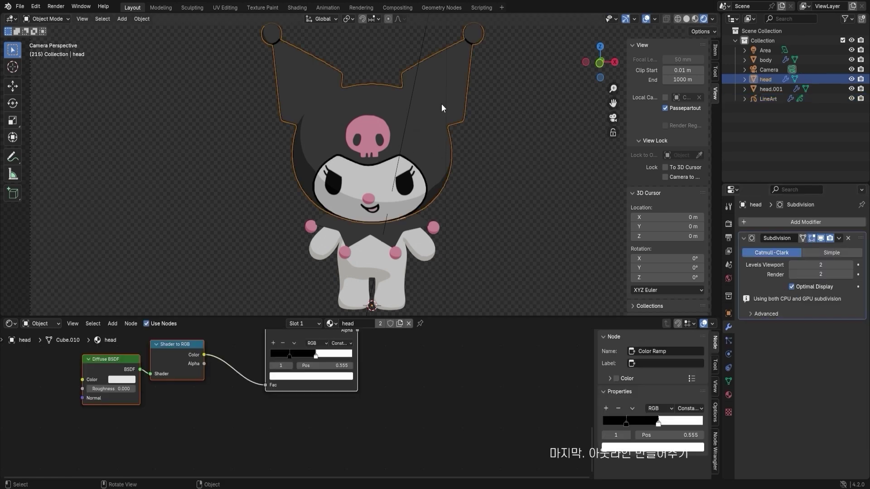
pyautogui.click(510, 67)
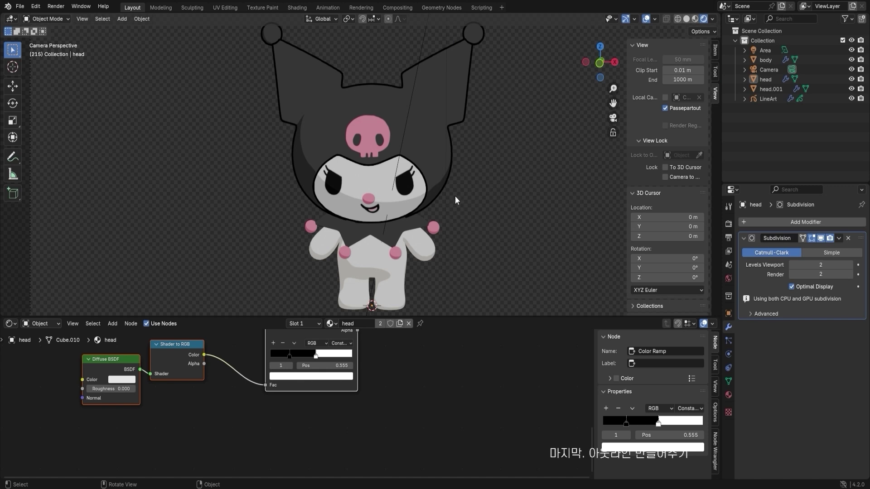
pyautogui.click(417, 238)
pyautogui.scroll(2, 455, 214)
pyautogui.keyDown('shift'); pyautogui.moveTo(455, 214); pyautogui.dragTo(499, 145, button='middle'); pyautogui.keyUp('shift')
pyautogui.click(499, 145)
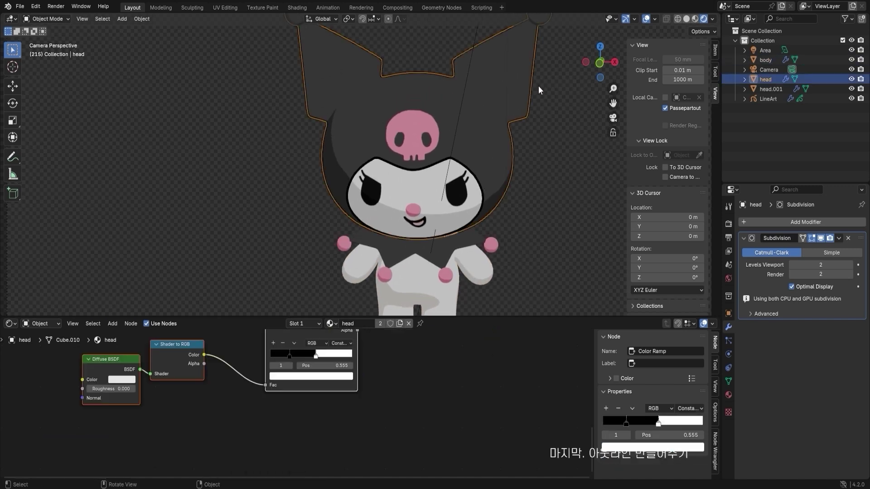
pyautogui.scroll(-2, 535, 81)
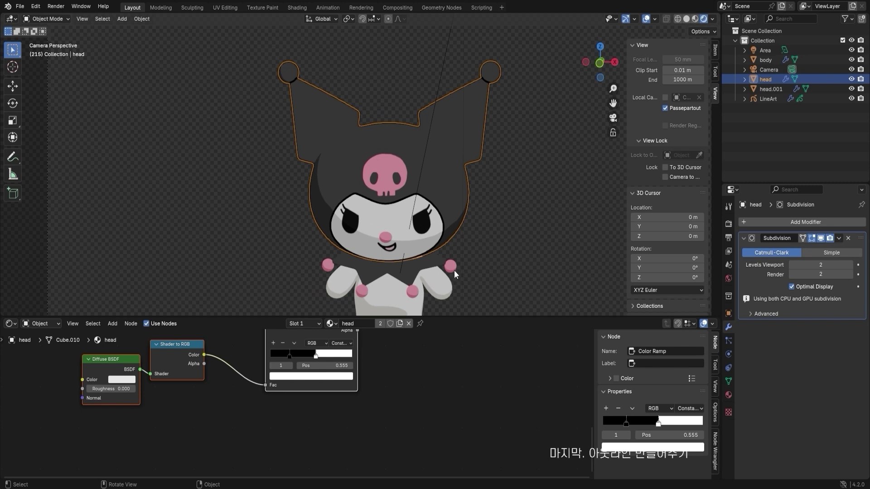
# - Separate the pink pom-poms around the collar from the body mesh into their own object
pyautogui.click(455, 275)
pyautogui.keyDown('shift'); pyautogui.moveTo(455, 275); pyautogui.dragTo(460, 226, button='middle'); pyautogui.keyUp('shift')
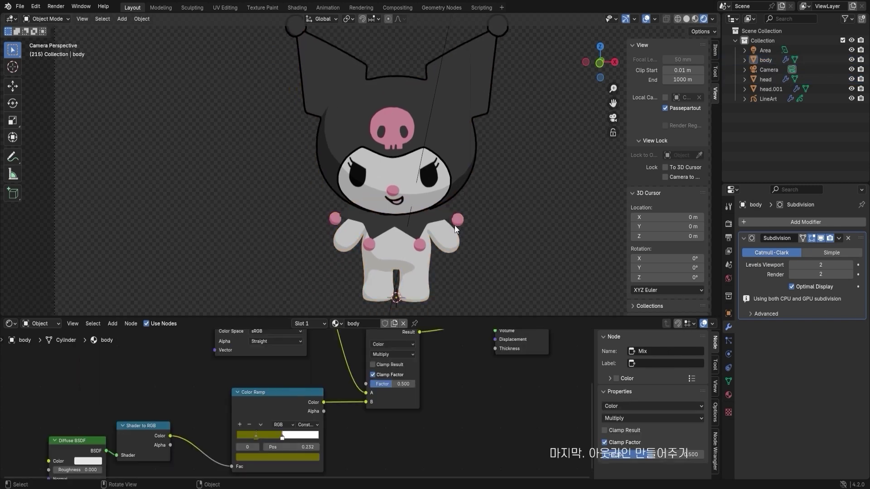
pyautogui.press('Tab')
pyautogui.hotkey('alt', 'a')
pyautogui.press('l')
pyautogui.press('l')
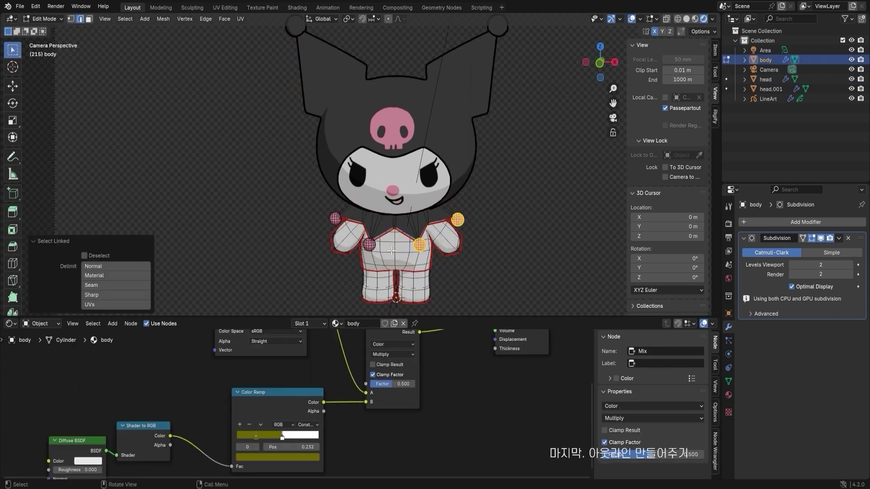
pyautogui.press('l')
pyautogui.press('l')
pyautogui.moveTo(476, 225); pyautogui.dragTo(253, 210, button='middle')
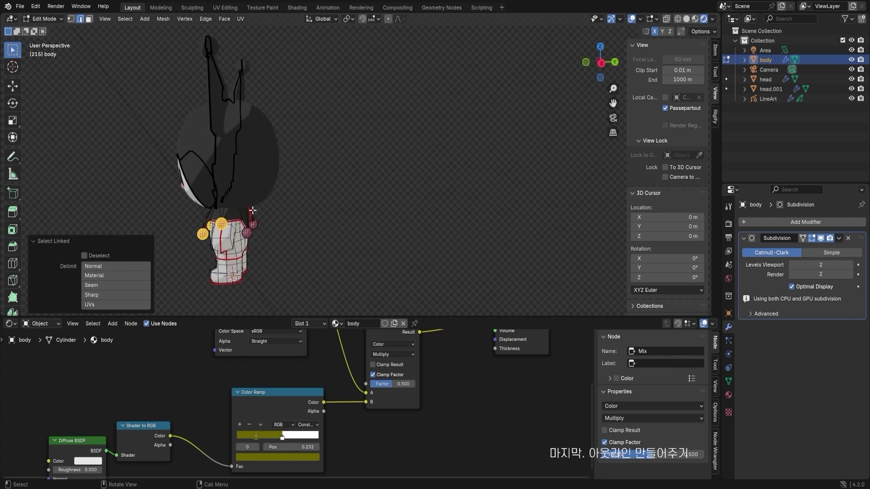
pyautogui.press('z')
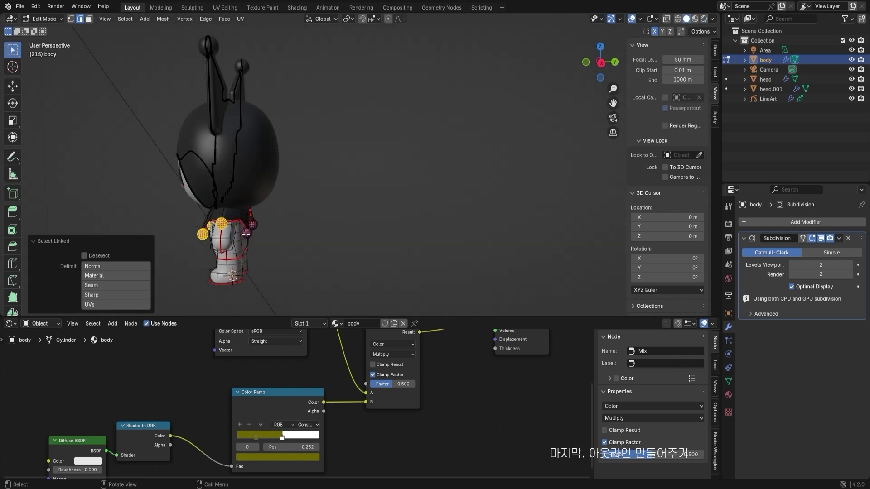
pyautogui.press('p')
pyautogui.click(266, 225)
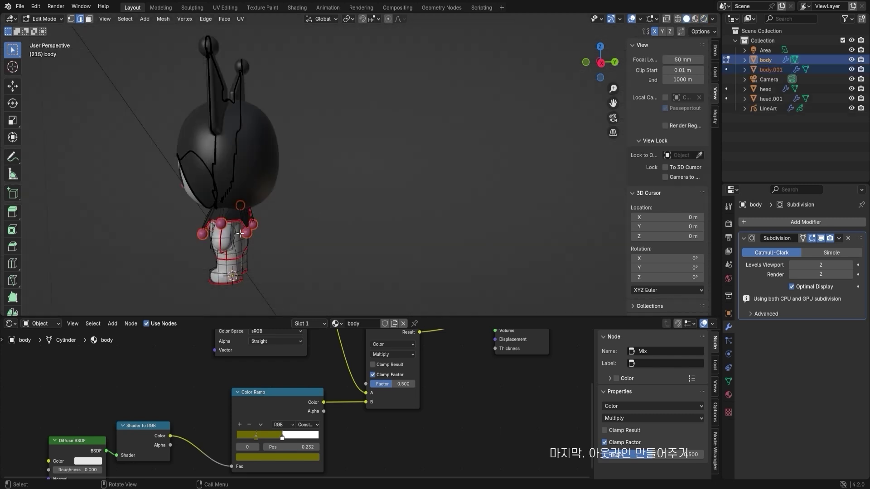
# - Separate the two balls on the ear tips from the head mesh into their own object
pyautogui.press('KP_1')
pyautogui.scroll(5, 434, 84)
pyautogui.press('Tab')
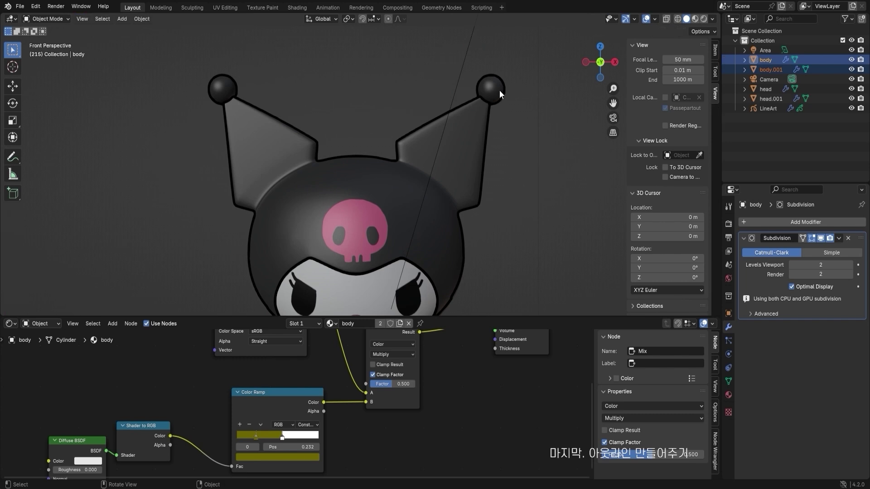
pyautogui.scroll(-6, 492, 118)
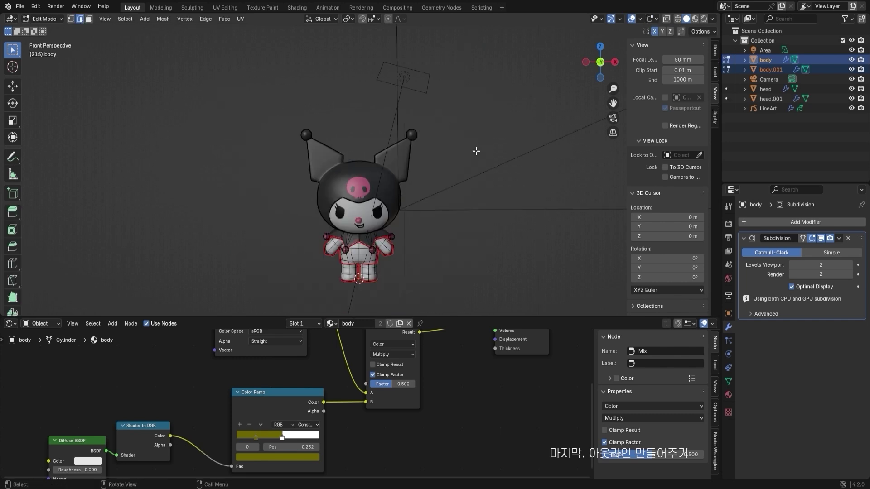
pyautogui.click(411, 159)
pyautogui.press('Tab')
pyautogui.press('l')
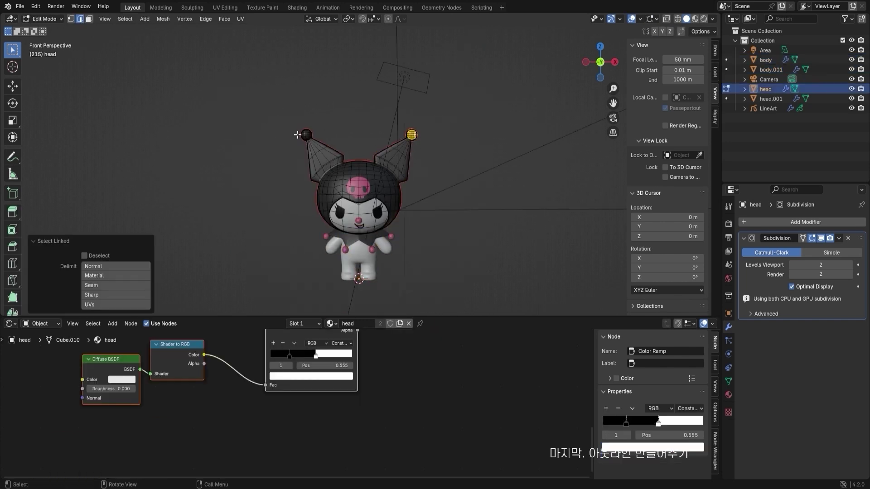
pyautogui.press('l')
pyautogui.press('p')
pyautogui.click(430, 157)
pyautogui.press('Tab')
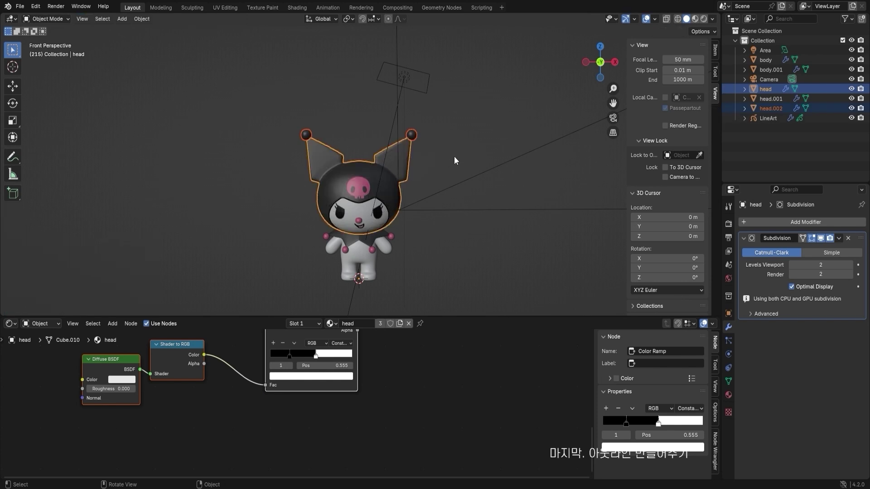
pyautogui.click(455, 160)
# - Join the ear-tip balls with the collar pom-poms into one object, keeping the pom-pom object active
pyautogui.scroll(3, 455, 159)
pyautogui.click(444, 123)
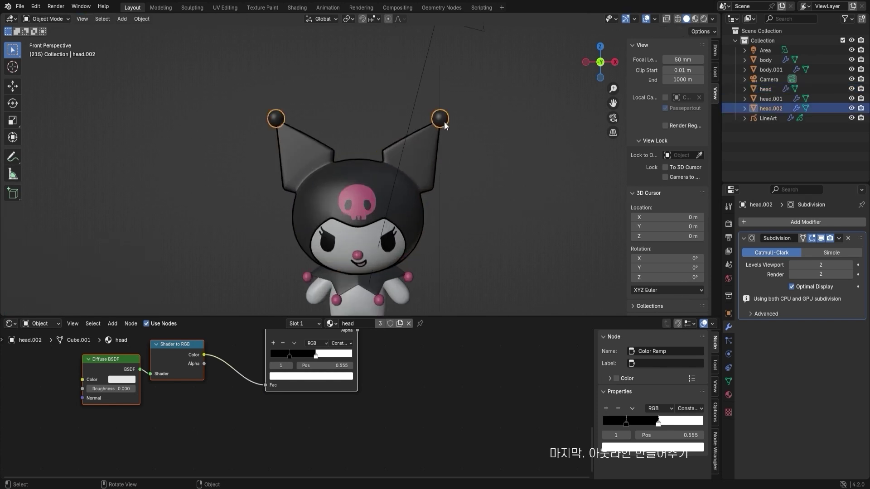
pyautogui.keyDown('shift'); pyautogui.click(409, 166); pyautogui.keyUp('shift')
pyautogui.click(449, 120)
pyautogui.click(768, 118)
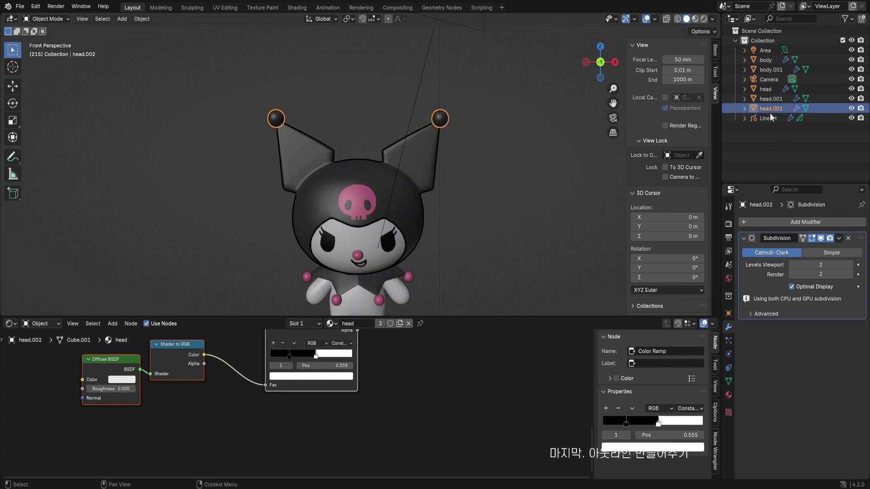
pyautogui.click(448, 119)
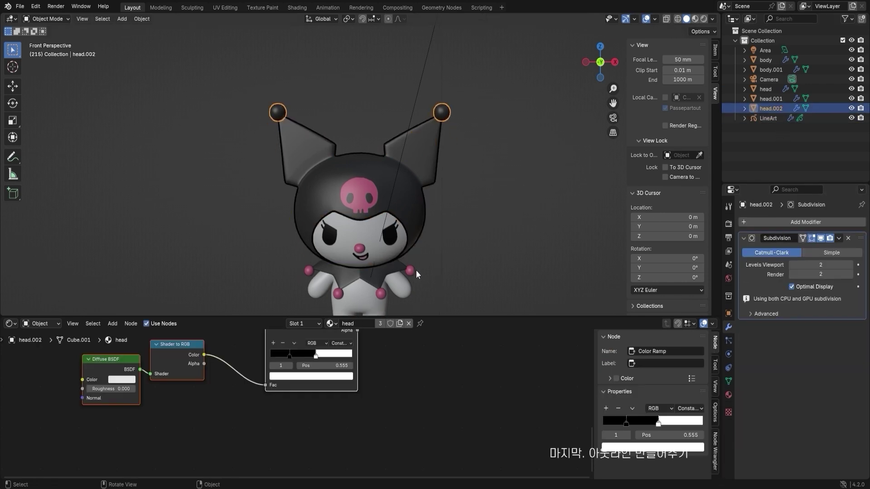
pyautogui.keyDown('shift'); pyautogui.moveTo(498, 240); pyautogui.dragTo(497, 215, button='middle'); pyautogui.keyUp('shift')
pyautogui.keyDown('shift'); pyautogui.click(407, 240); pyautogui.keyUp('shift')
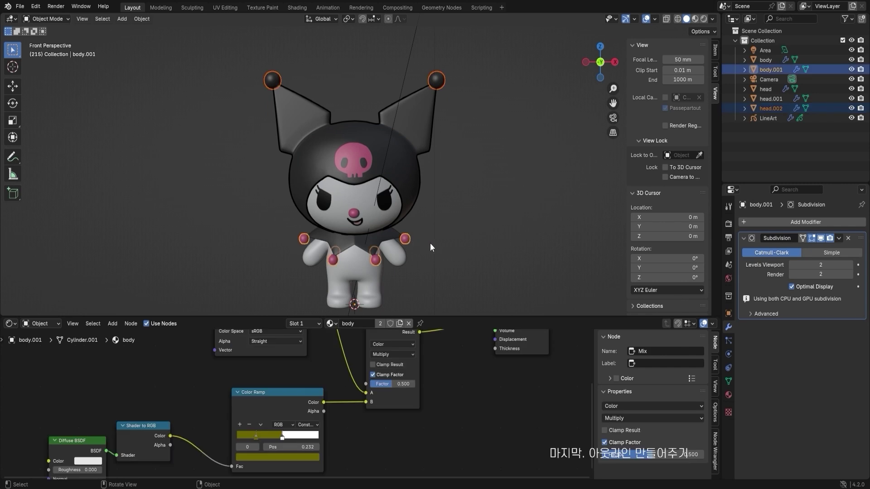
pyautogui.hotkey('ctrl', 'j')
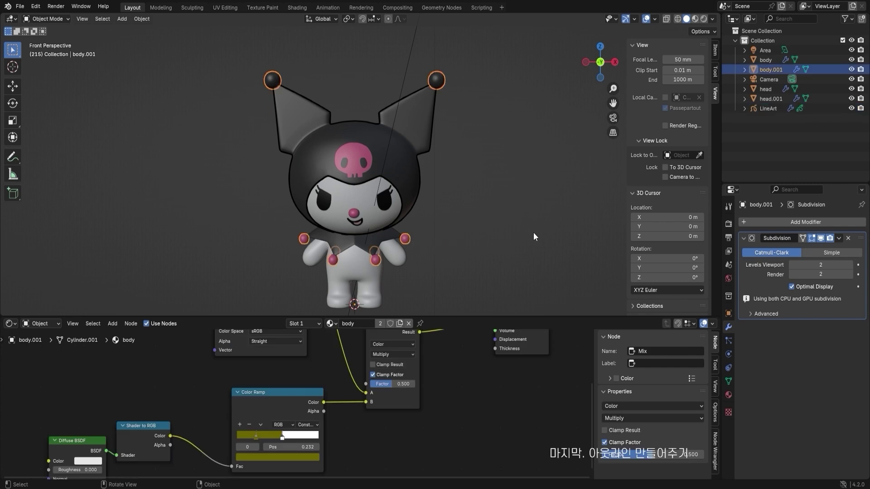
# - Set the Line Art line thickness of the head outline to 42
pyautogui.click(765, 89)
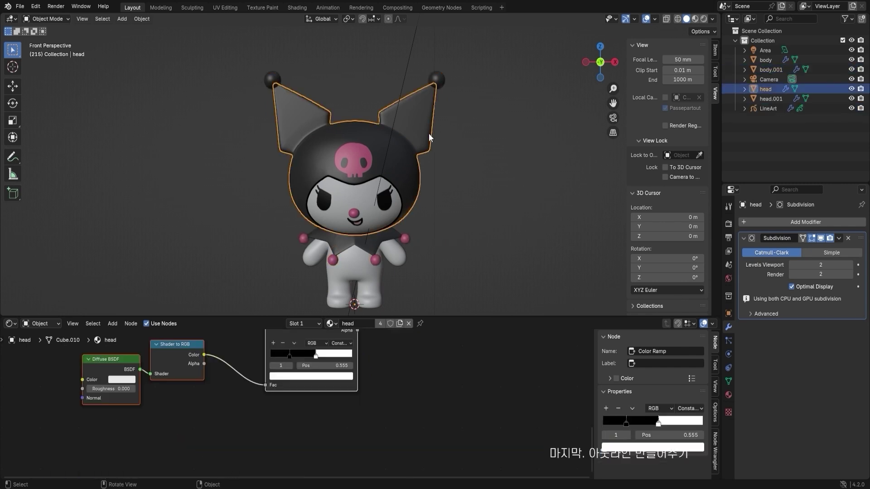
pyautogui.click(767, 108)
pyautogui.moveTo(821, 303); pyautogui.dragTo(836, 303)
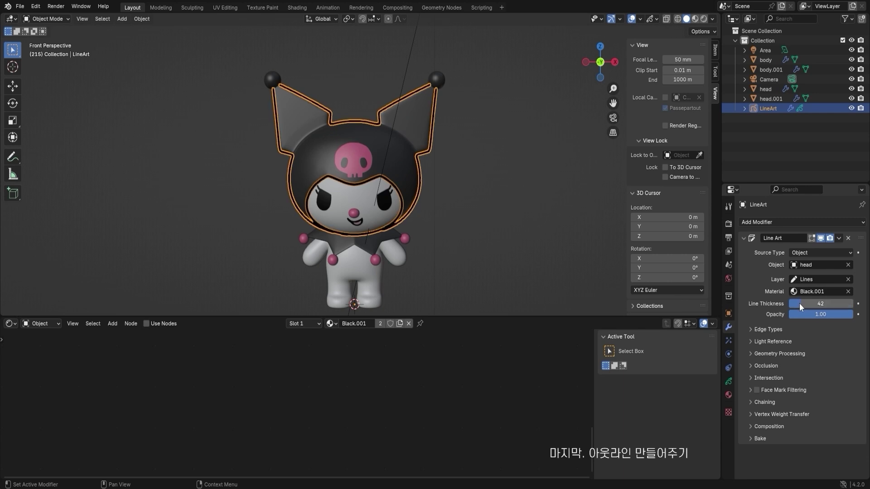
pyautogui.click(419, 289)
# - Join the body with the head into one object, keeping the head as the active object
pyautogui.click(376, 290)
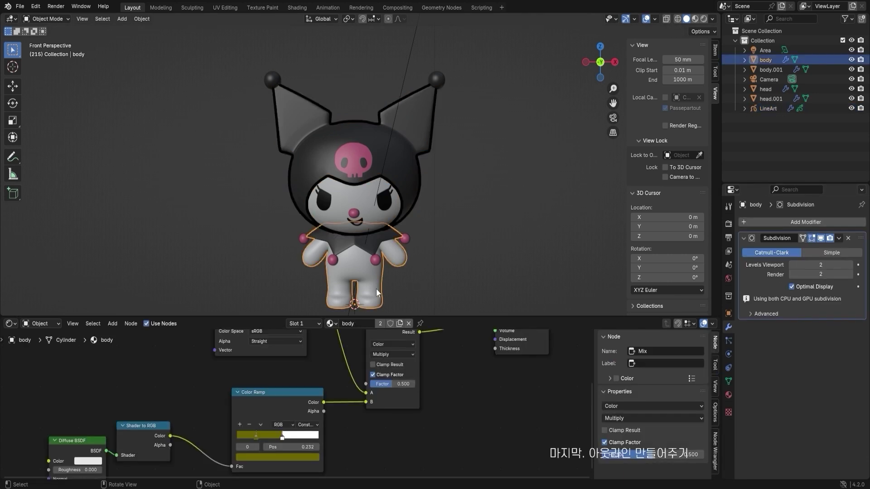
pyautogui.click(403, 188)
pyautogui.click(380, 295)
pyautogui.keyDown('shift'); pyautogui.click(411, 172); pyautogui.keyUp('shift')
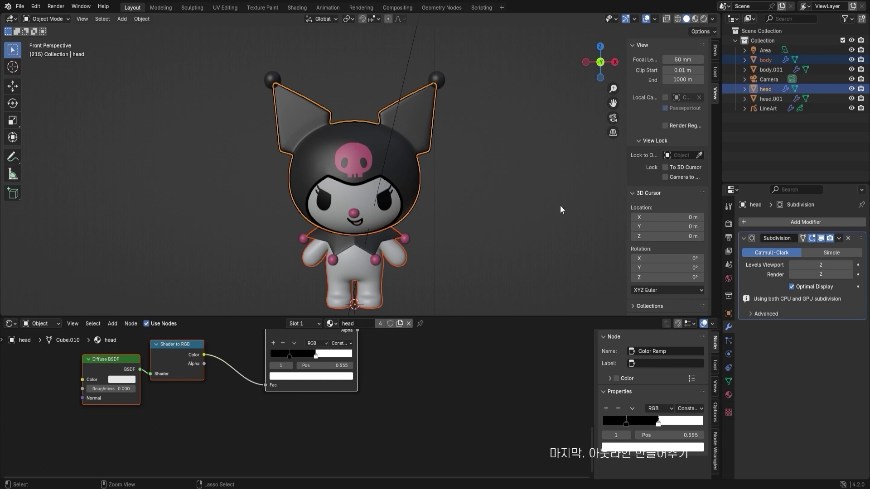
pyautogui.hotkey('ctrl', 'j')
pyautogui.click(557, 221)
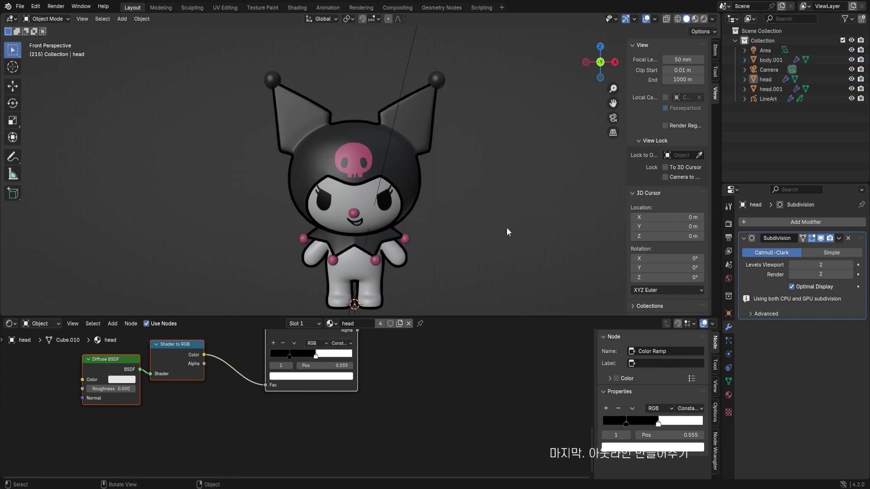
# - Switch the viewport to rendered shading and add an Object Line Art grease pencil for the collar pom-poms and ear-tip balls object
pyautogui.click(409, 240)
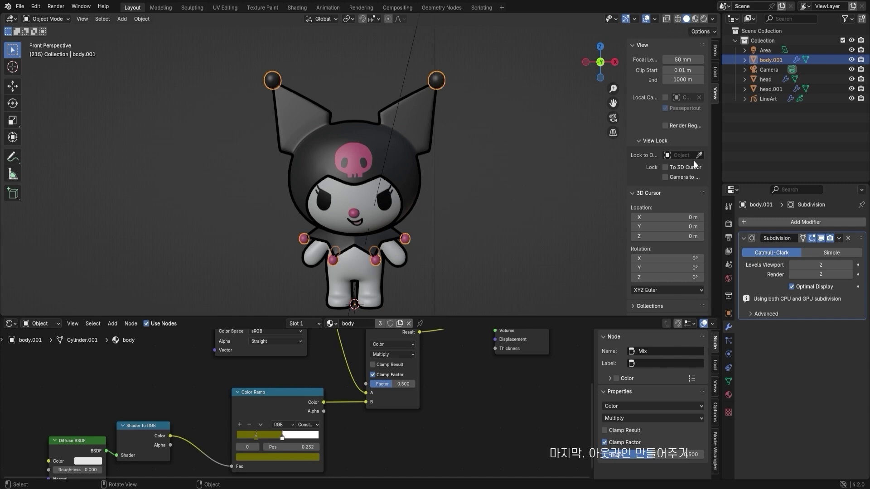
pyautogui.click(626, 171)
pyautogui.click(703, 19)
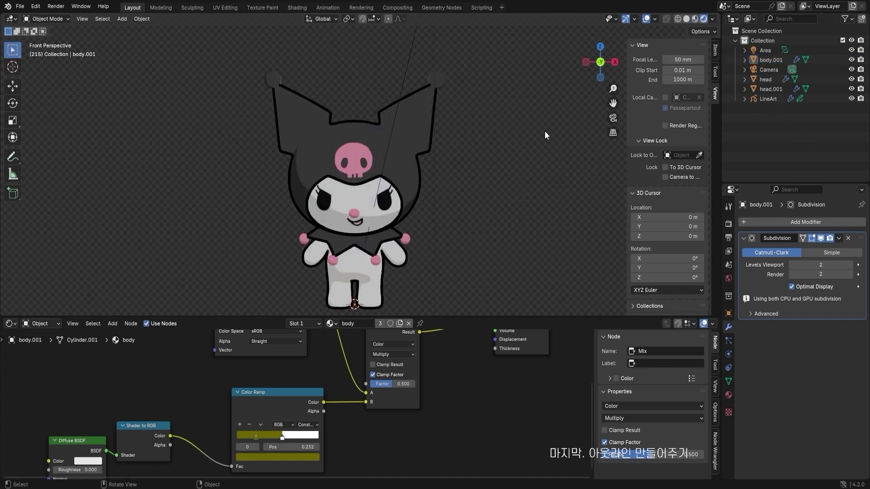
pyautogui.hotkey('shift', 'a')
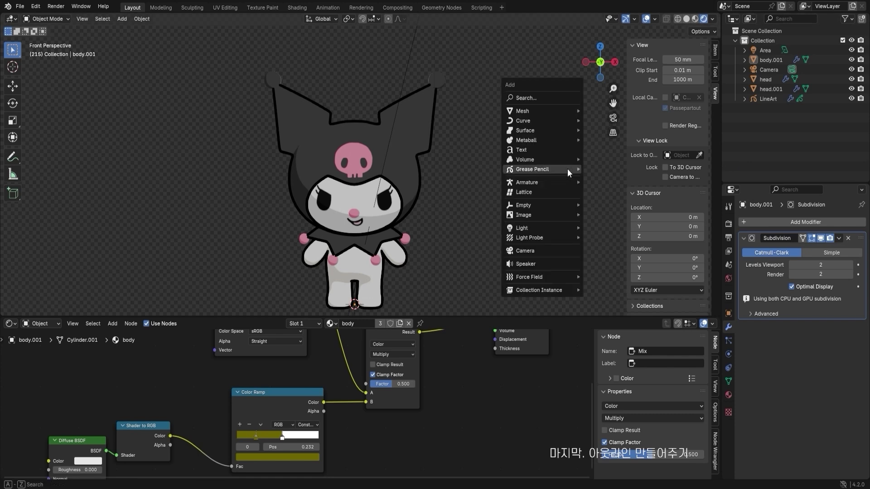
pyautogui.moveTo(567, 168)
pyautogui.click(627, 222)
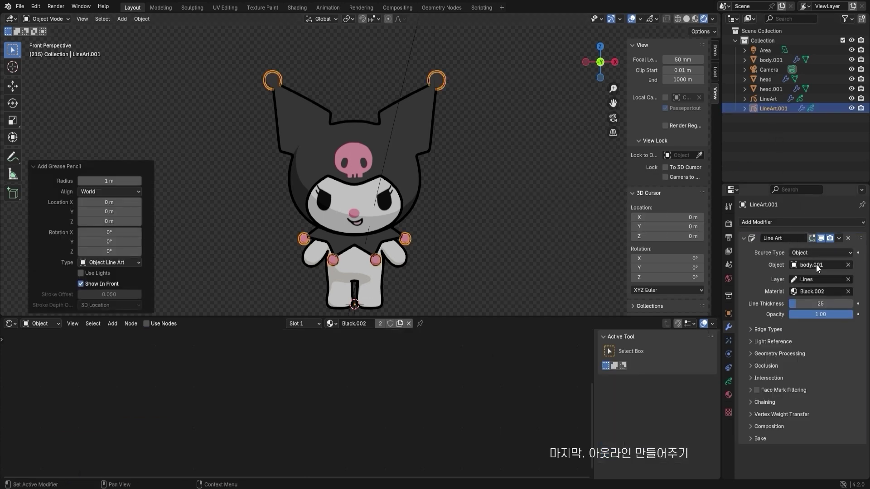
# - Set the Line Art line thickness of the pom-pom and ear-tip ball outline to 28
pyautogui.moveTo(839, 305); pyautogui.dragTo(818, 305)
pyautogui.click(537, 251)
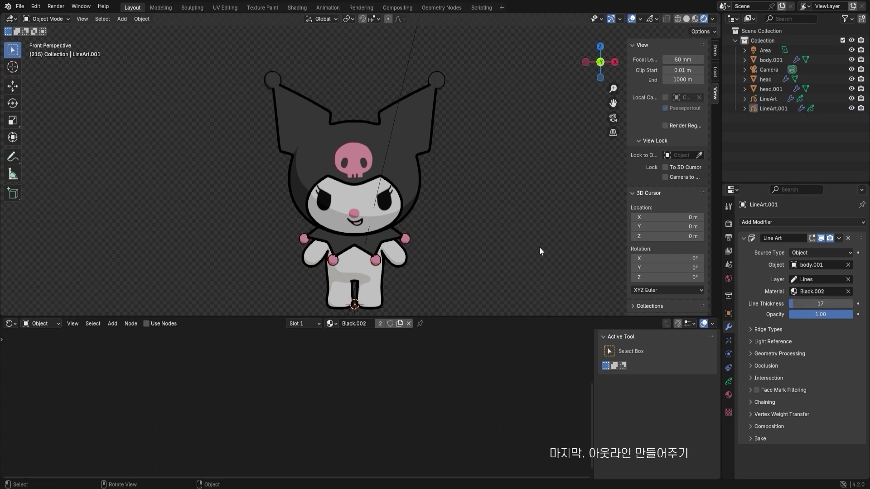
pyautogui.hotkey('ctrl', 'z')
pyautogui.moveTo(820, 303)
pyautogui.mouseDown()
pyautogui.moveTo(847, 303)
pyautogui.moveTo(829, 304)
pyautogui.mouseUp()
pyautogui.scroll(-3, 558, 267)
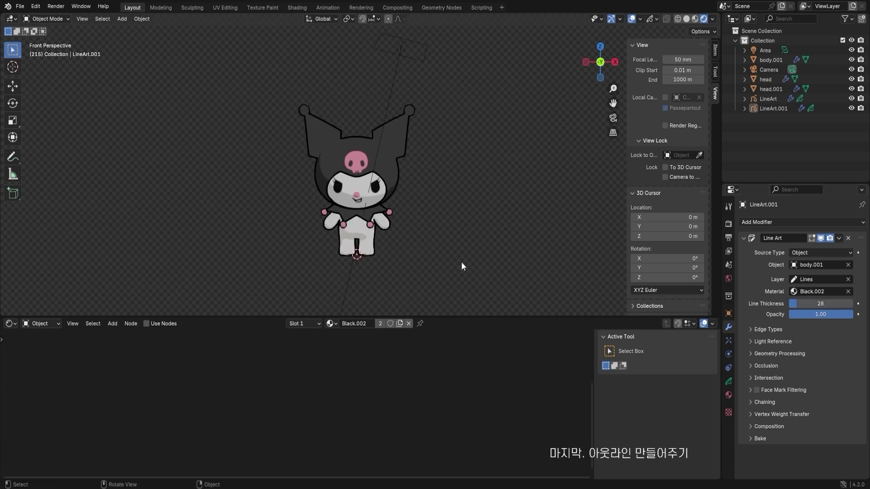
pyautogui.scroll(1, 460, 244)
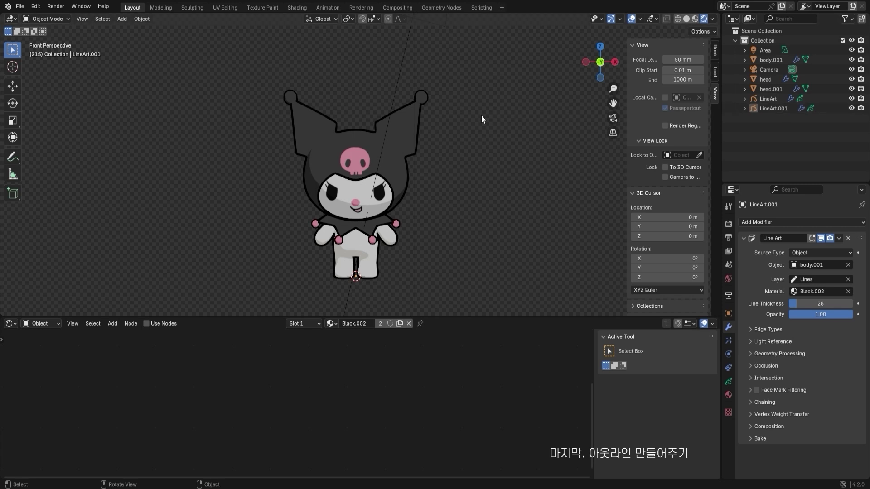
# - Copy the head material's Color Ramp into the body material and wire it between Shader to RGB and the Multiply node's B input
pyautogui.click(407, 124)
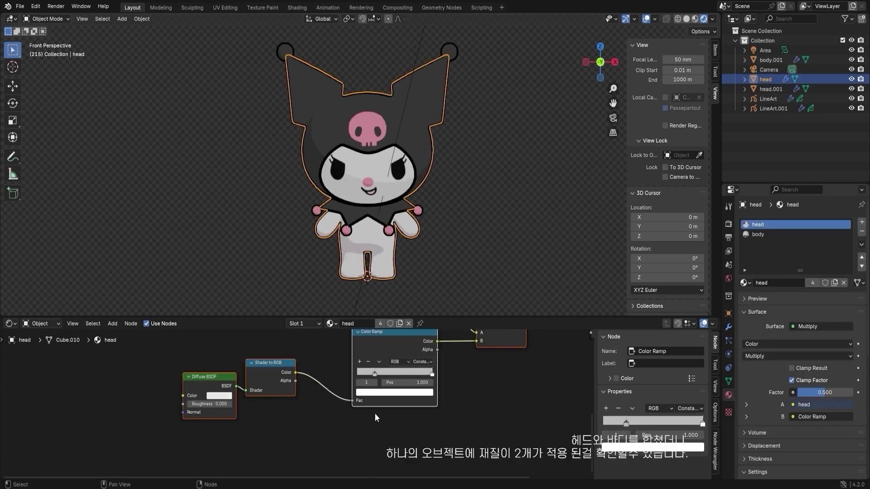
pyautogui.scroll(3, 389, 403)
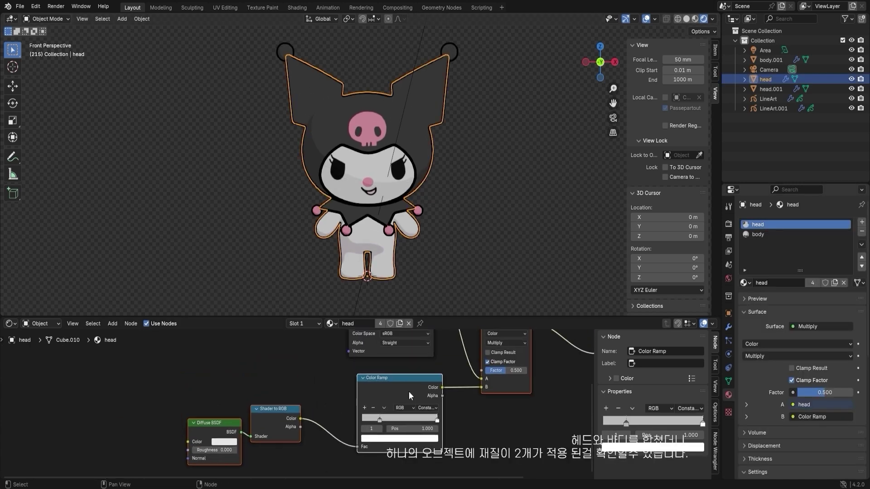
pyautogui.rightClick(395, 381)
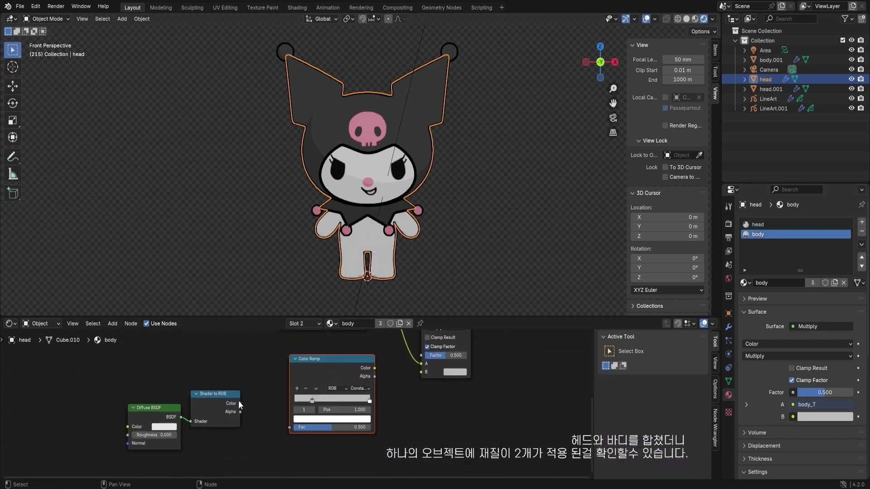
pyautogui.moveTo(240, 403); pyautogui.dragTo(290, 427)
pyautogui.moveTo(375, 368); pyautogui.dragTo(422, 372)
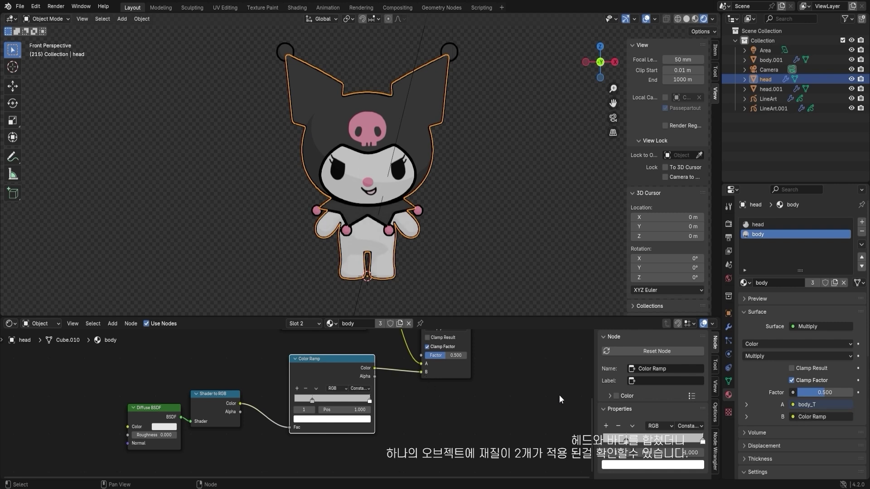